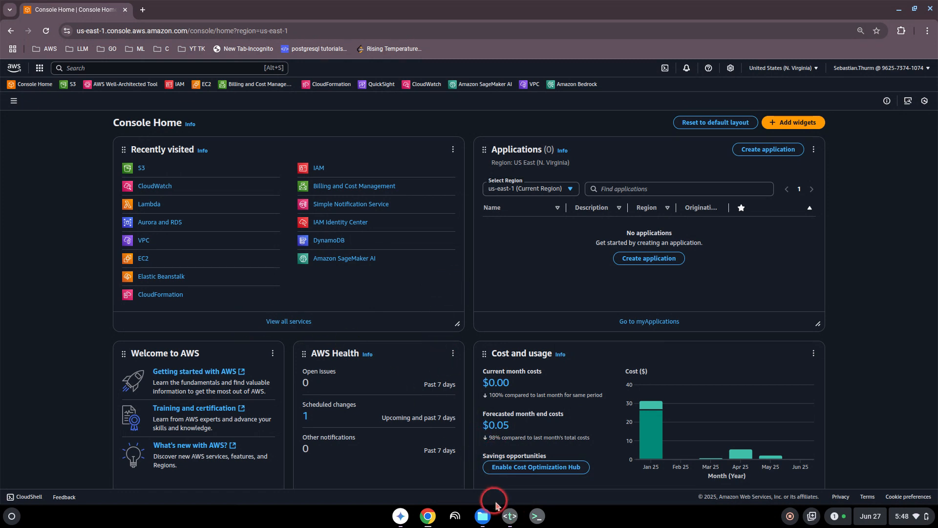
- Check the topics.txt notes in the text editor, then minimize it to return to the console
{"action": "left_click", "coordinate": [510, 516]}
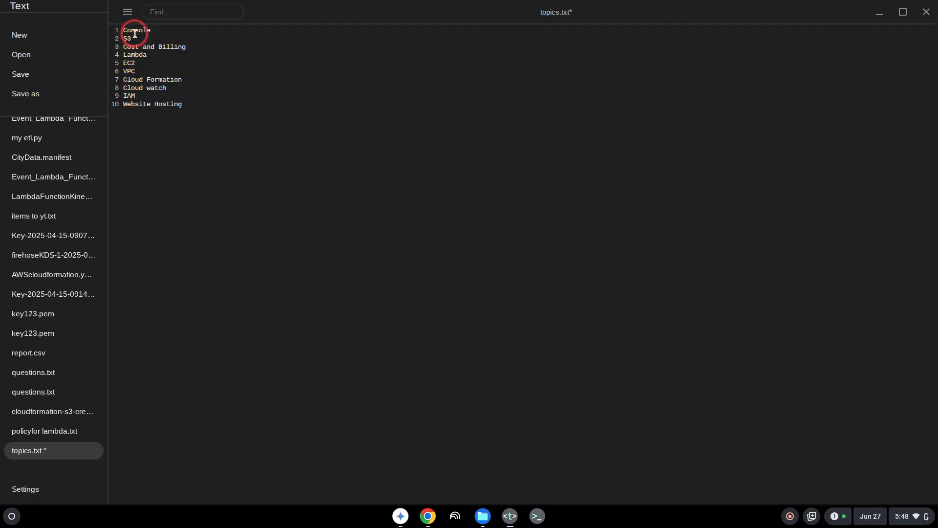
{"action": "left_click", "coordinate": [149, 31]}
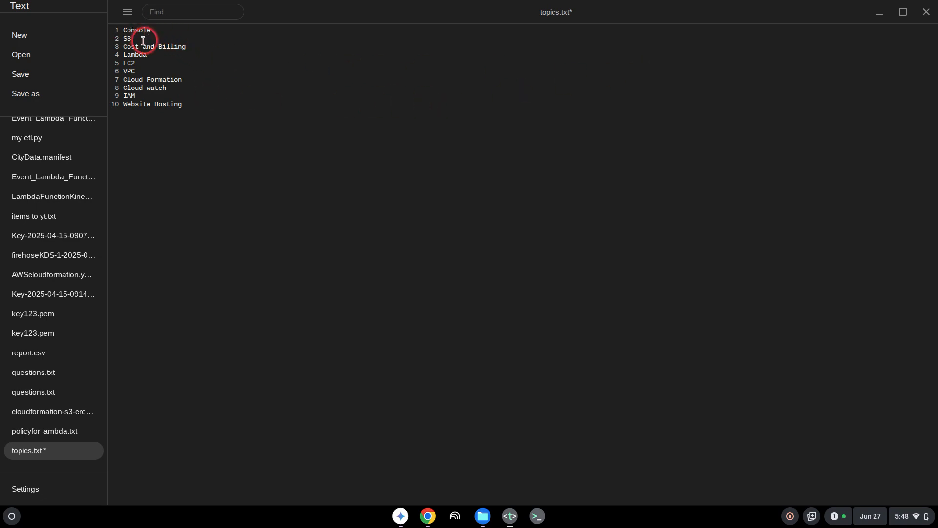
{"action": "left_click", "coordinate": [875, 13]}
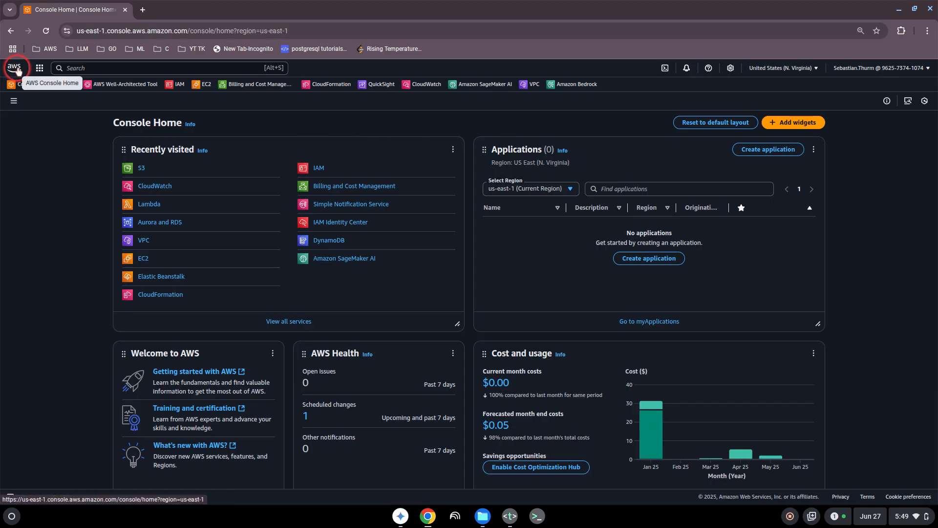
- Browse the full AWS services list, viewing the Compute and Machine Learning categories
{"action": "left_click", "coordinate": [39, 70]}
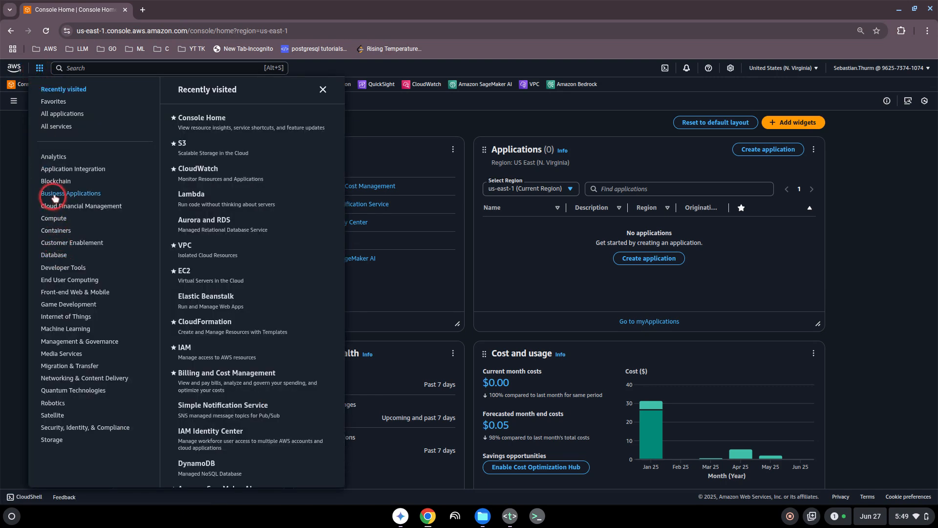
{"action": "left_click", "coordinate": [54, 218]}
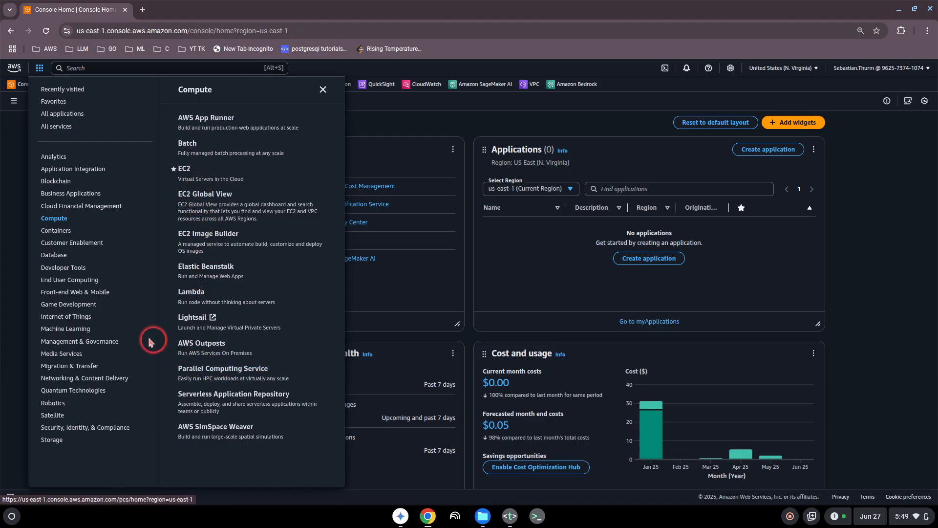
{"action": "left_click", "coordinate": [51, 327]}
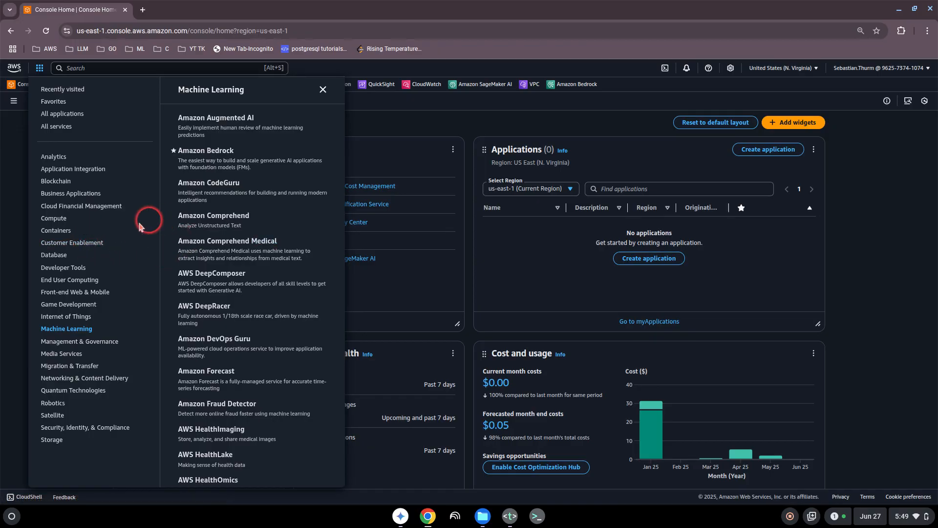
{"action": "left_click", "coordinate": [84, 69]}
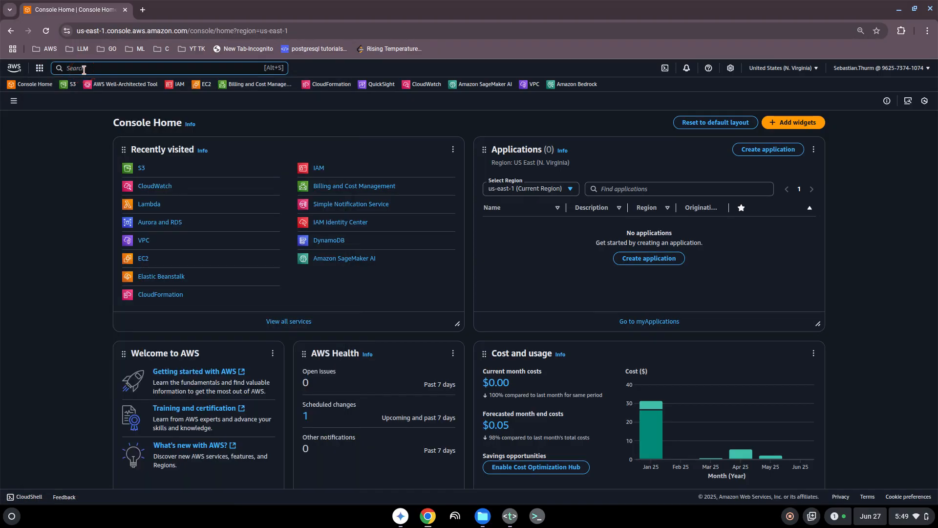
- Re-favourite S3 from the s3 search results and move it right after Console Home
{"action": "type", "text": "s3"}
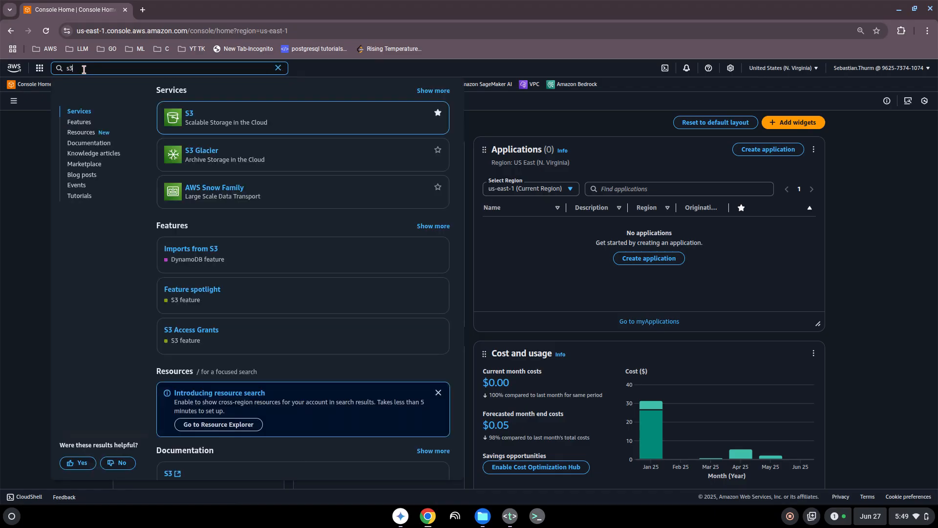
{"action": "mouse_move", "coordinate": [170, 166]}
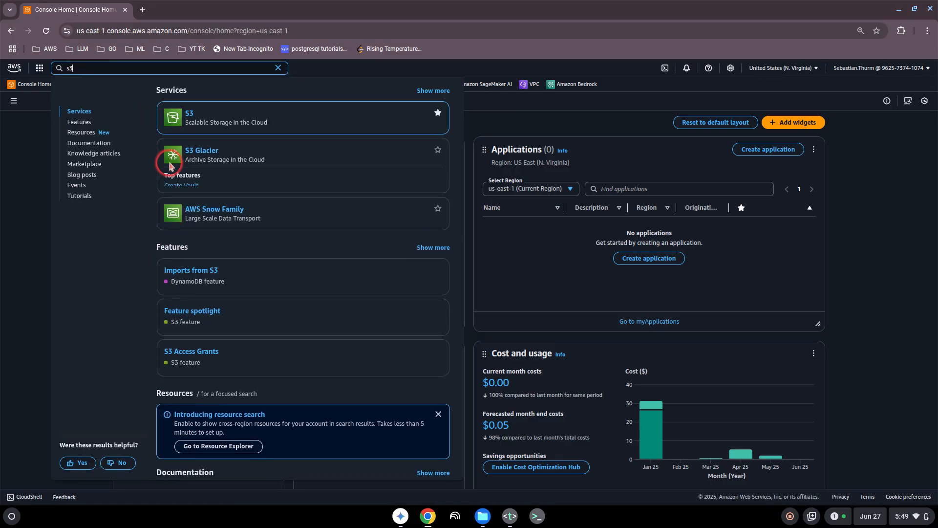
{"action": "mouse_move", "coordinate": [193, 117]}
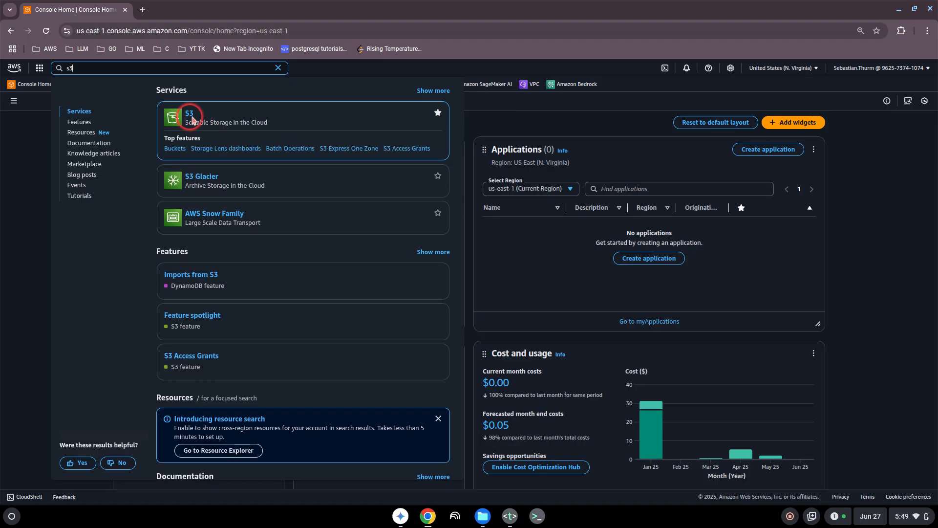
{"action": "left_click", "coordinate": [438, 114]}
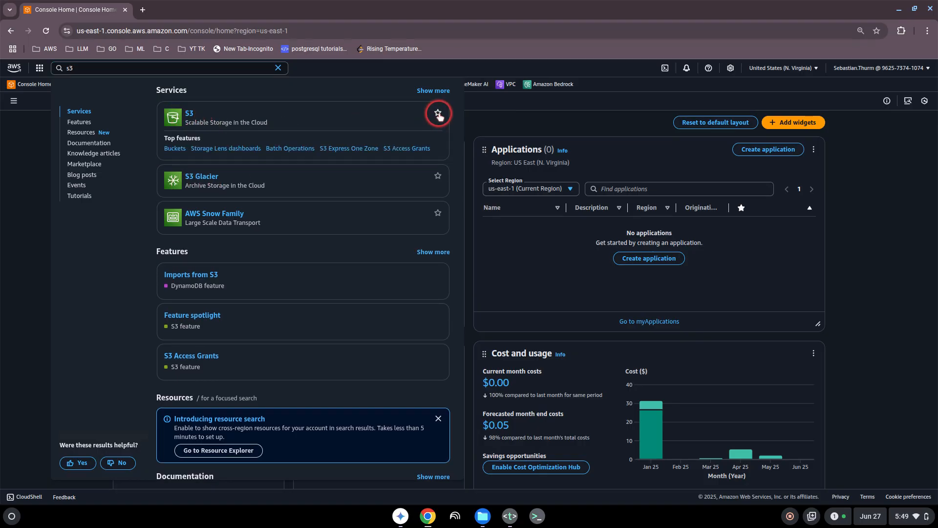
{"action": "left_click", "coordinate": [438, 114]}
{"action": "left_click", "coordinate": [497, 107]}
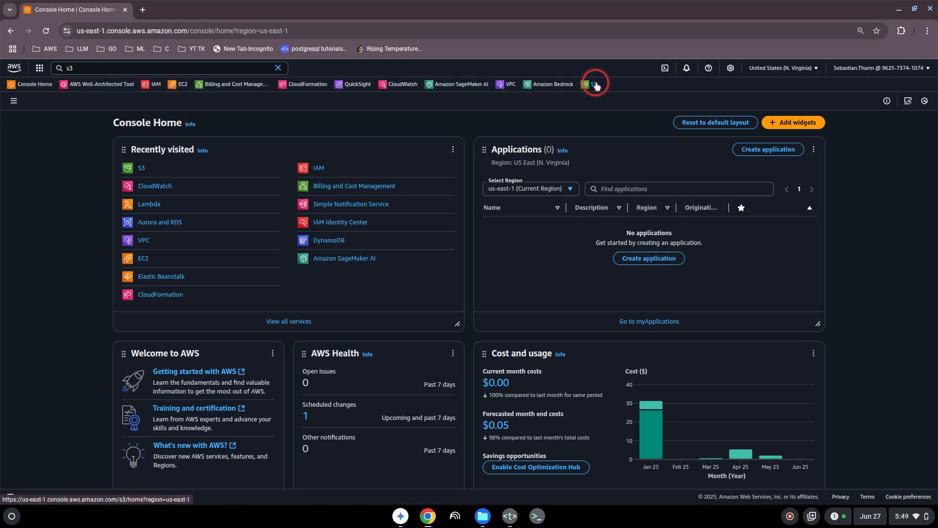
{"action": "left_click_drag", "start_coordinate": [594, 85], "coordinate": [64, 88]}
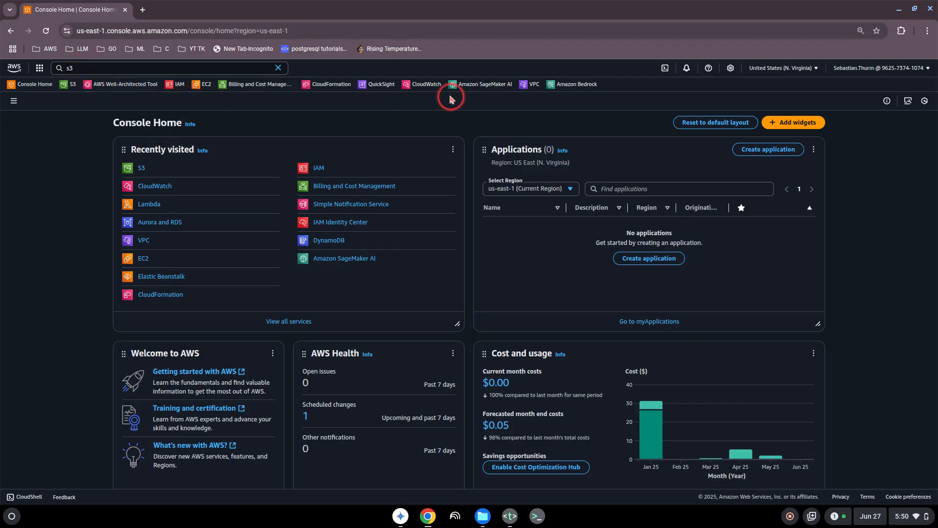
{"action": "left_click", "coordinate": [72, 68]}
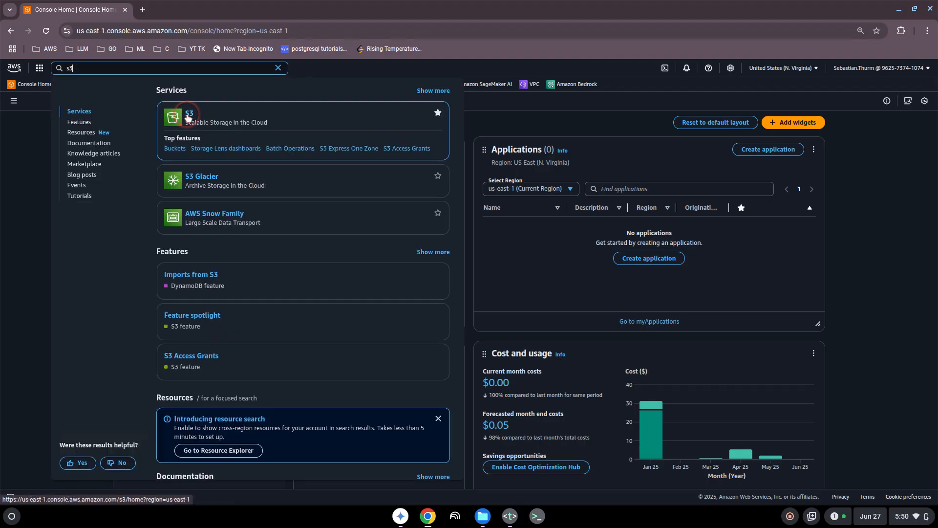
{"action": "left_click", "coordinate": [485, 110]}
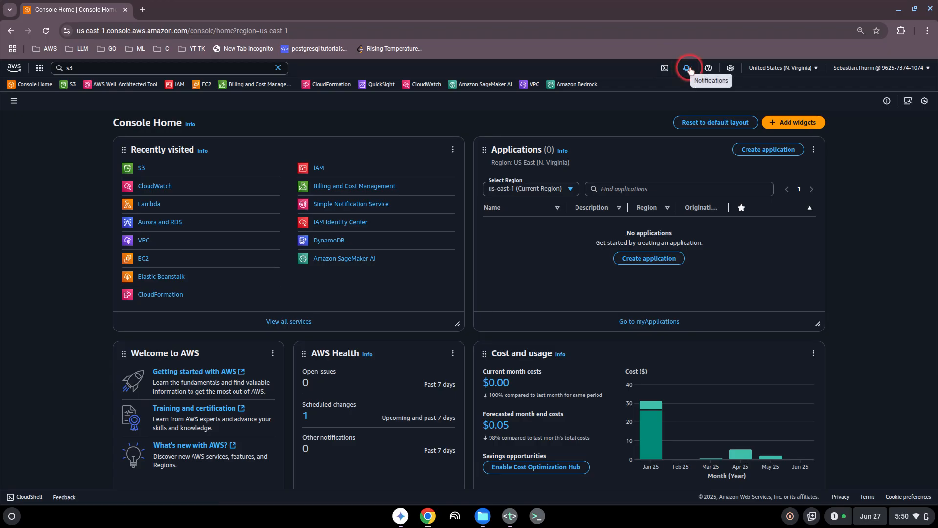
{"action": "left_click", "coordinate": [731, 69]}
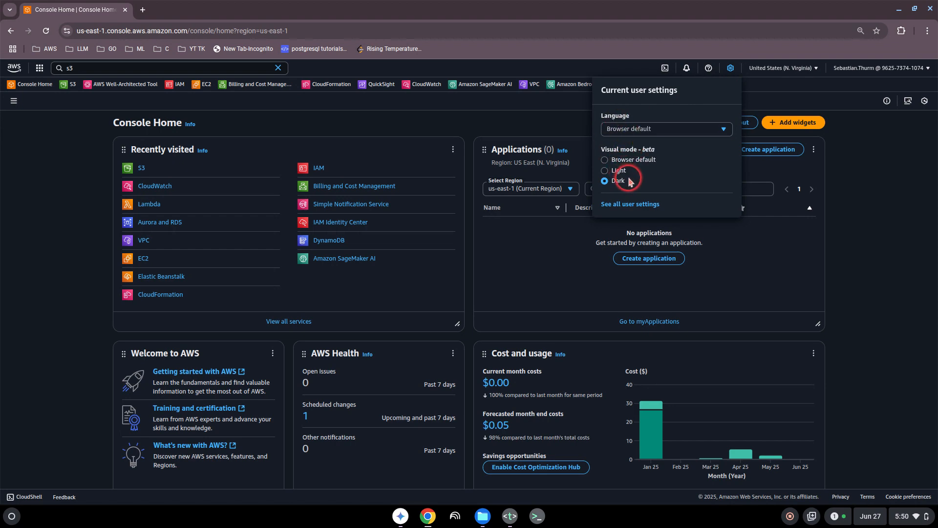
{"action": "left_click", "coordinate": [606, 171]}
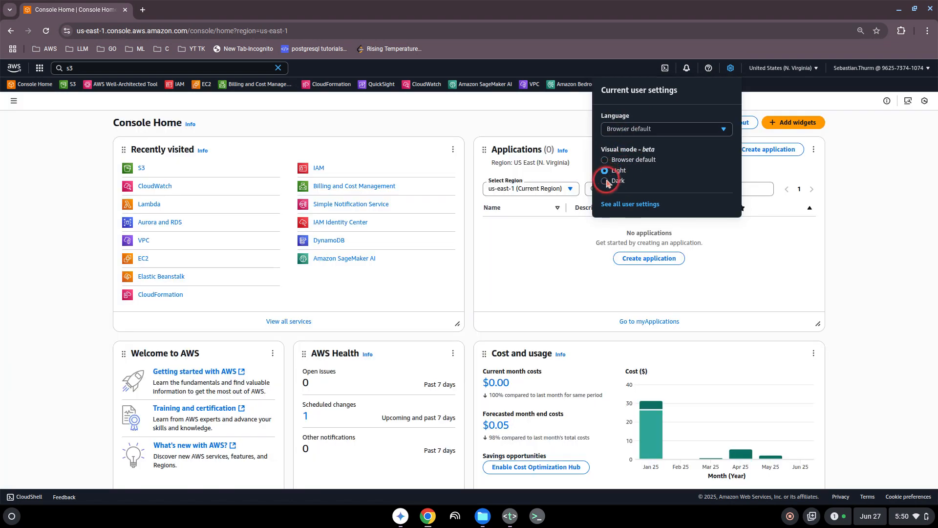
{"action": "left_click", "coordinate": [605, 181]}
{"action": "left_click", "coordinate": [768, 93]}
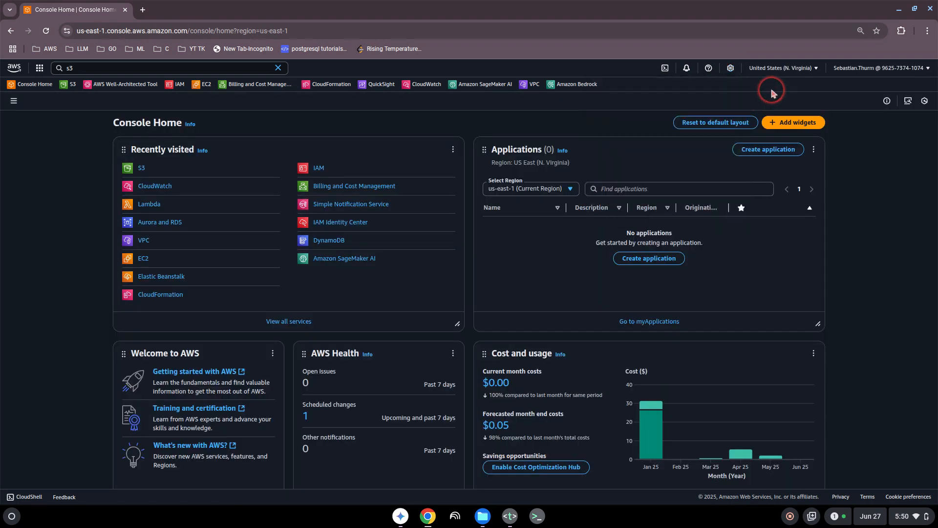
{"action": "left_click", "coordinate": [782, 71]}
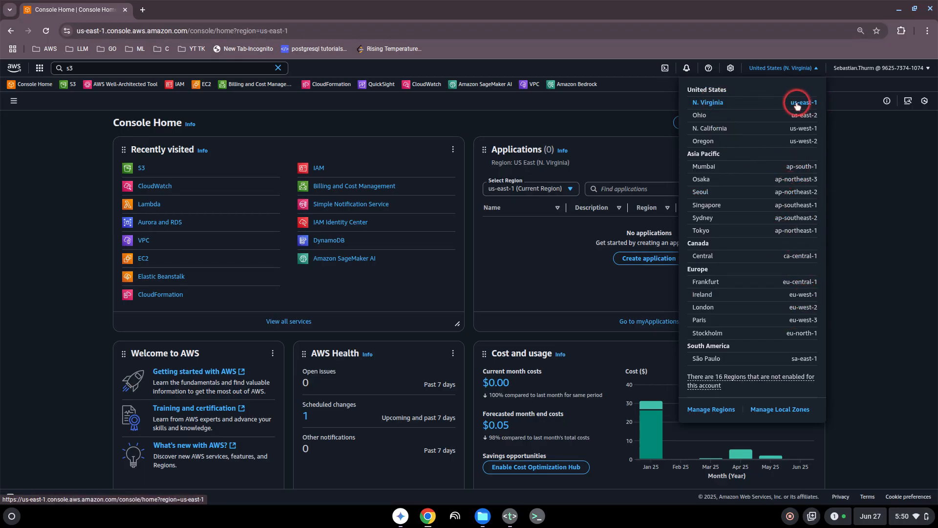
{"action": "left_click", "coordinate": [781, 68]}
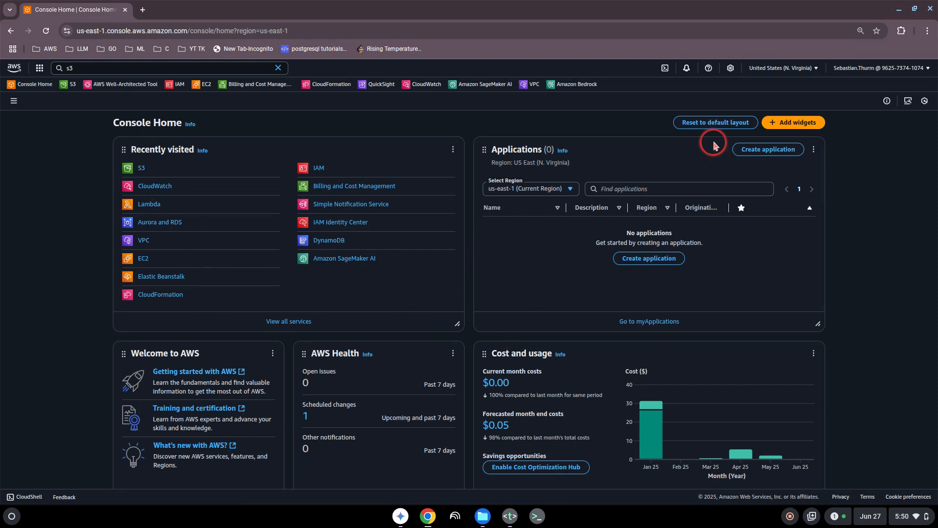
- Open Add widgets and remove the Applications and Explore AWS widgets from Console Home
{"action": "left_click", "coordinate": [787, 125]}
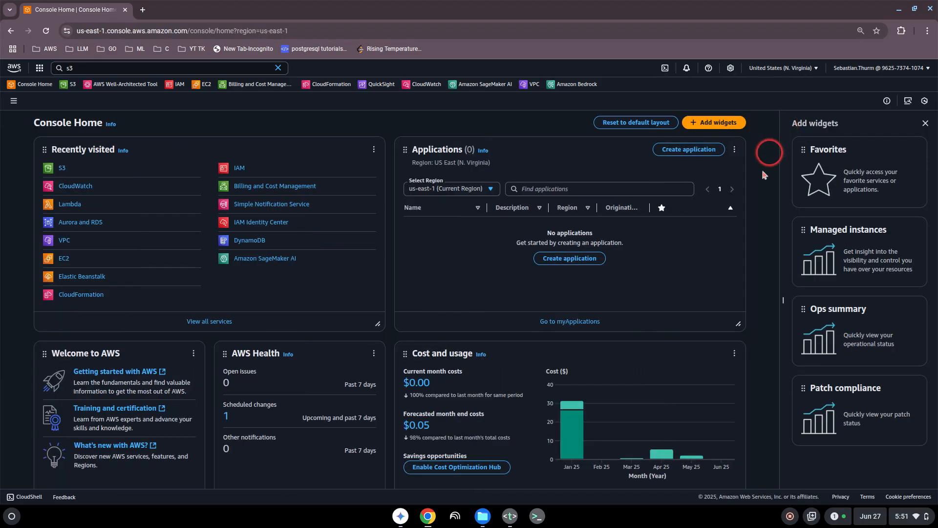
{"action": "left_click", "coordinate": [735, 149]}
{"action": "left_click", "coordinate": [727, 165]}
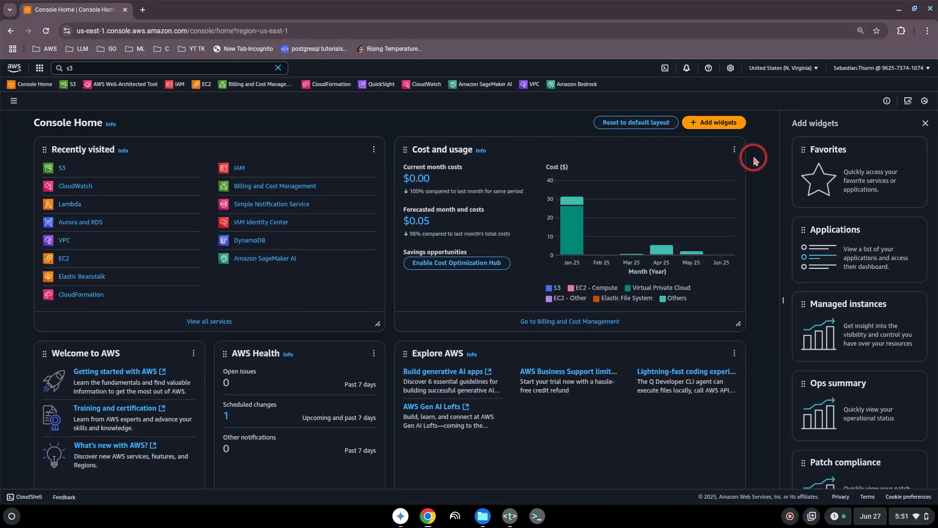
{"action": "left_click", "coordinate": [734, 353]}
{"action": "left_click", "coordinate": [722, 368]}
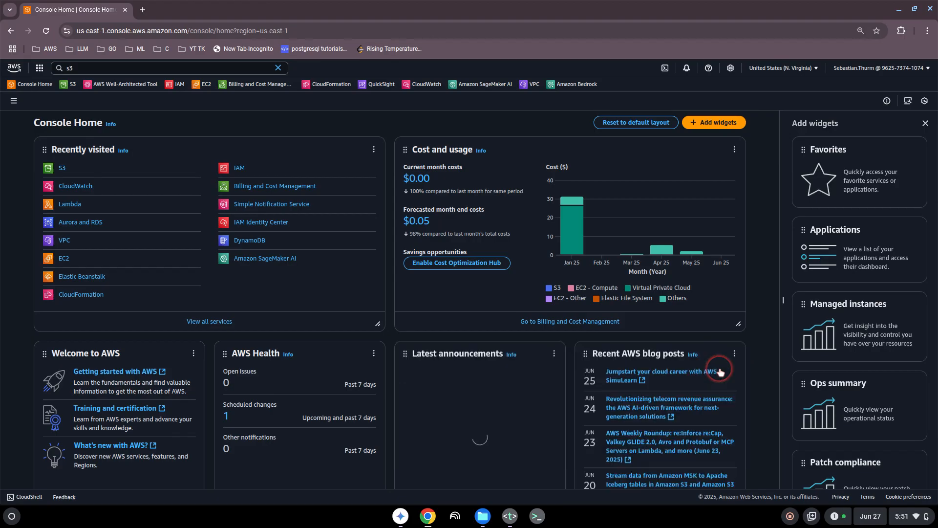
- Add the Managed instances widget to the dashboard
{"action": "scroll", "coordinate": [720, 373], "scroll_direction": "down", "scroll_amount": 5}
{"action": "scroll", "coordinate": [587, 329], "scroll_direction": "up", "scroll_amount": 3}
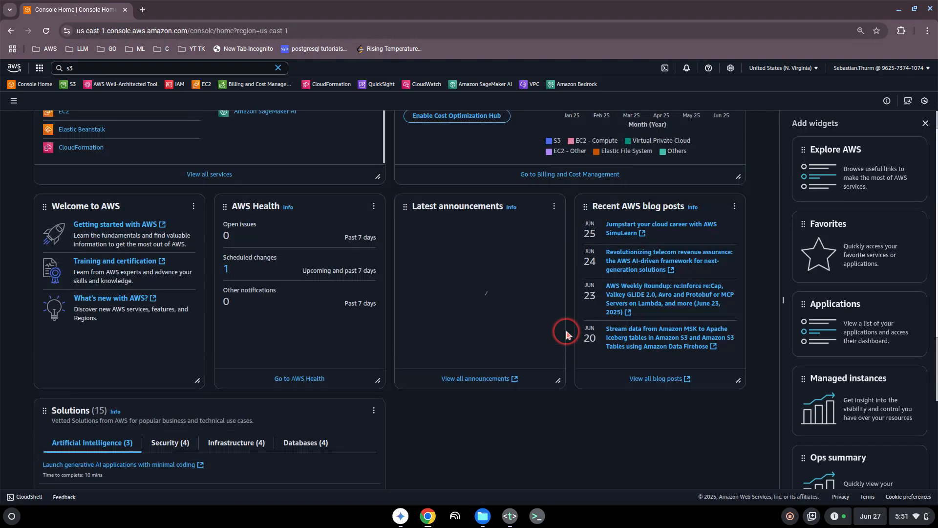
{"action": "scroll", "coordinate": [566, 334], "scroll_direction": "up", "scroll_amount": 3}
{"action": "scroll", "coordinate": [562, 329], "scroll_direction": "down", "scroll_amount": 4}
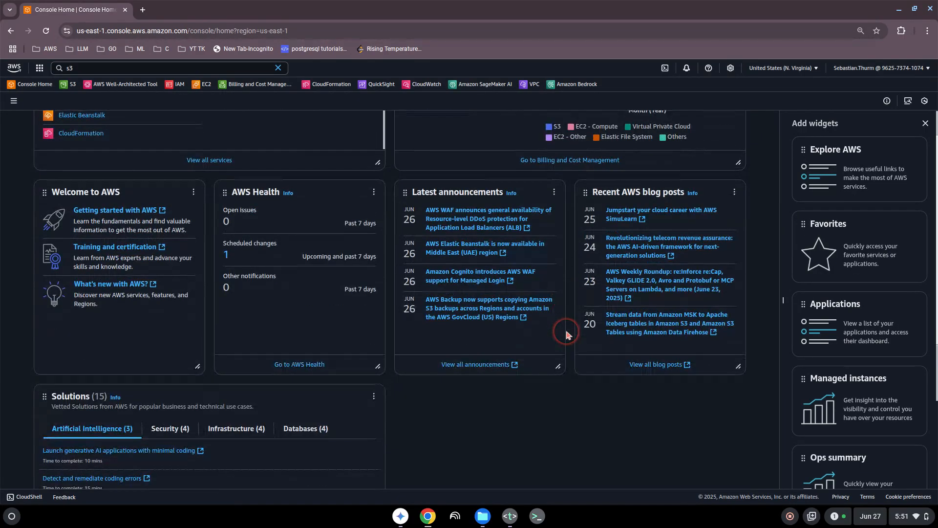
{"action": "scroll", "coordinate": [565, 327], "scroll_direction": "up", "scroll_amount": 1}
{"action": "scroll", "coordinate": [566, 332], "scroll_direction": "up", "scroll_amount": 2}
{"action": "scroll", "coordinate": [826, 322], "scroll_direction": "down", "scroll_amount": 1}
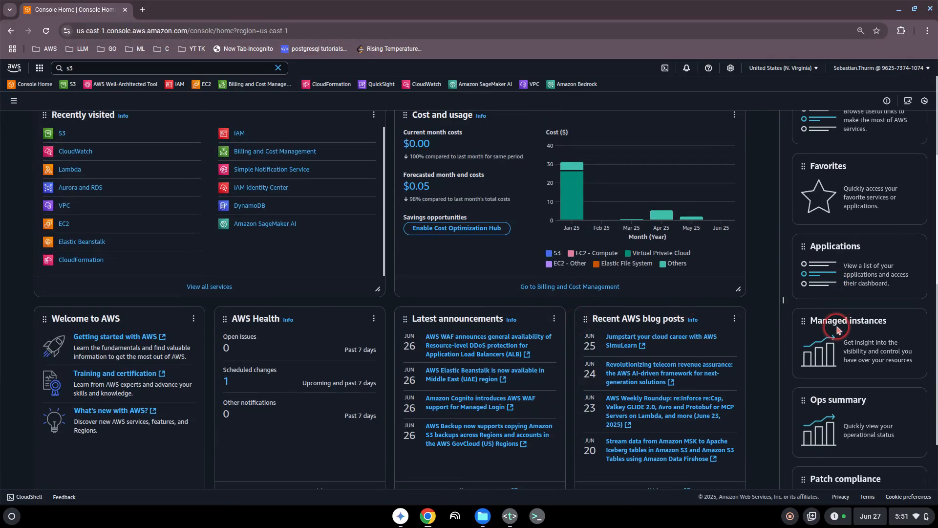
{"action": "left_click_drag", "start_coordinate": [802, 322], "coordinate": [411, 321]}
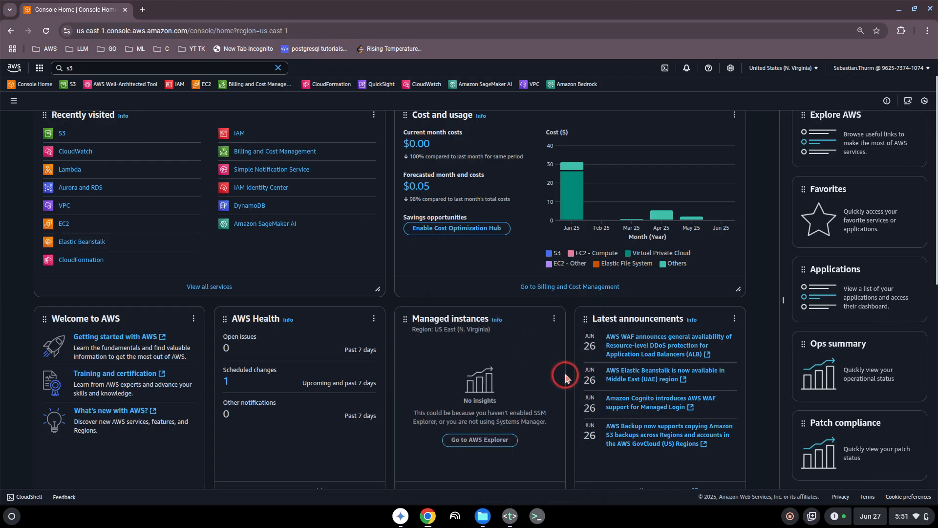
- Remove the Latest announcements and Recent AWS blog posts widgets
{"action": "scroll", "coordinate": [568, 374], "scroll_direction": "down", "scroll_amount": 3}
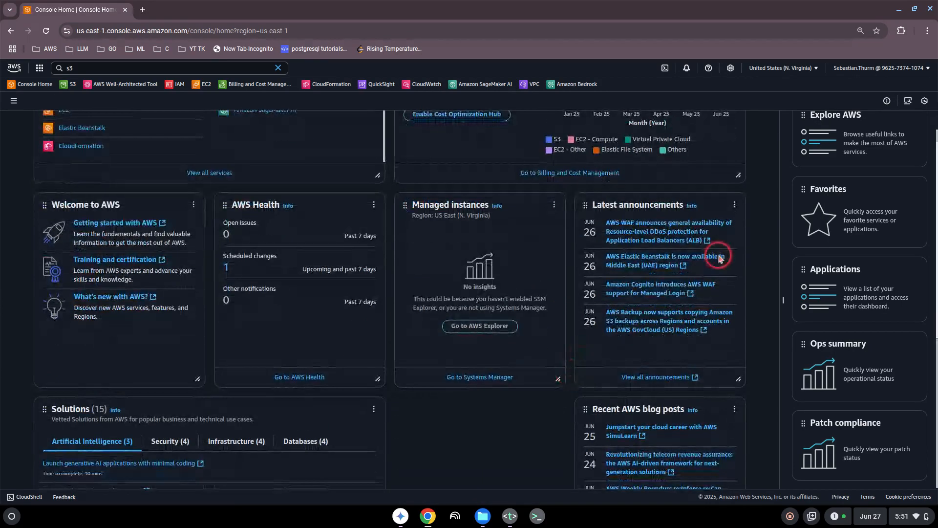
{"action": "left_click", "coordinate": [734, 205]}
{"action": "left_click", "coordinate": [726, 220]}
{"action": "left_click", "coordinate": [734, 204]}
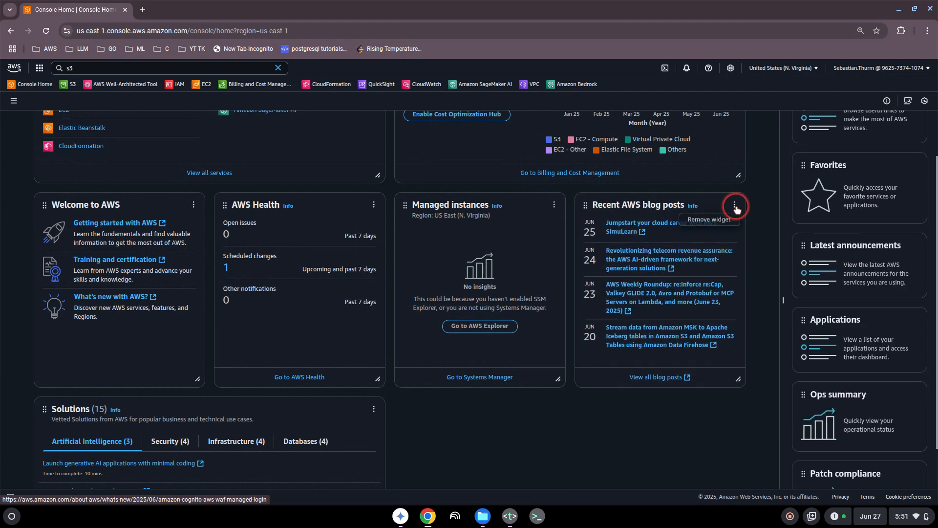
{"action": "left_click", "coordinate": [712, 225]}
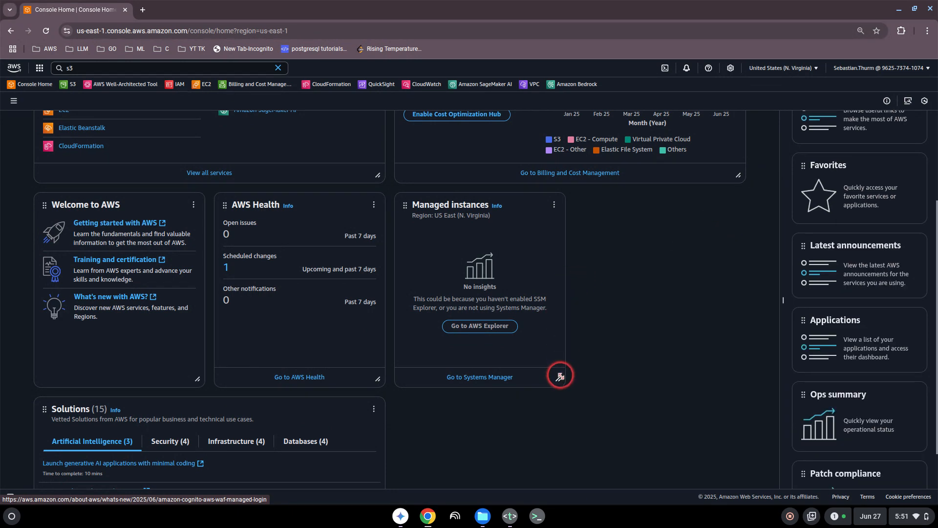
- Widen the Managed instances widget and move it into the left column
{"action": "left_click_drag", "start_coordinate": [559, 381], "coordinate": [689, 366]}
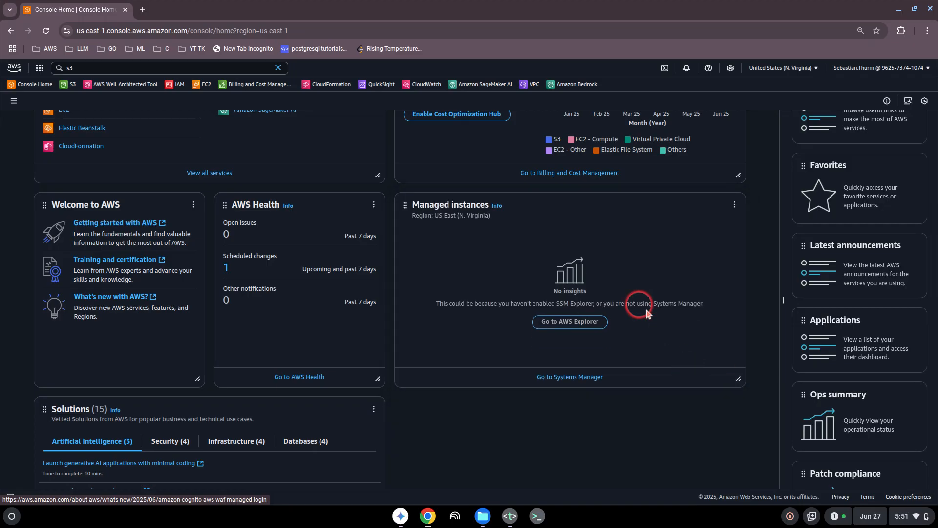
{"action": "mouse_move", "coordinate": [405, 206]}
{"action": "left_mouse_down"}
{"action": "mouse_move", "coordinate": [109, 213]}
{"action": "mouse_move", "coordinate": [39, 204]}
{"action": "left_mouse_up"}
{"action": "scroll", "coordinate": [270, 245], "scroll_direction": "up", "scroll_amount": 3}
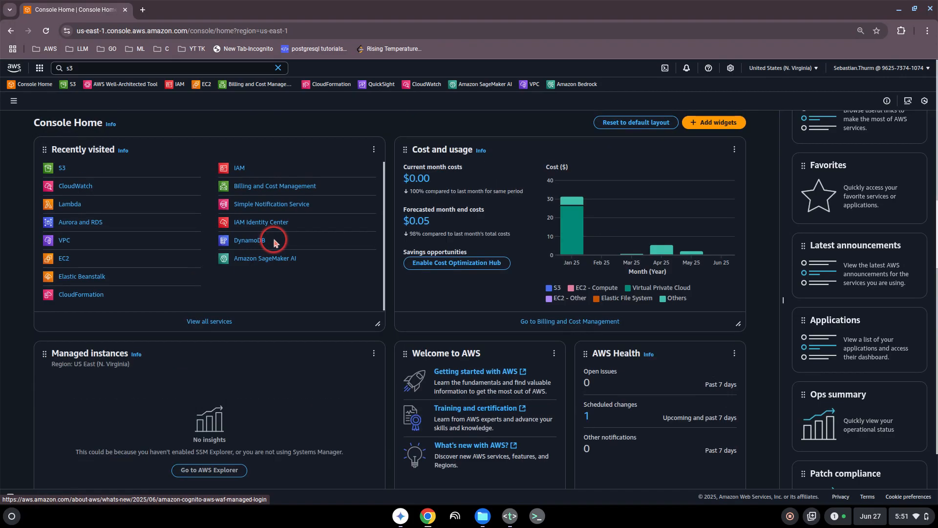
{"action": "scroll", "coordinate": [388, 294], "scroll_direction": "down", "scroll_amount": 3}
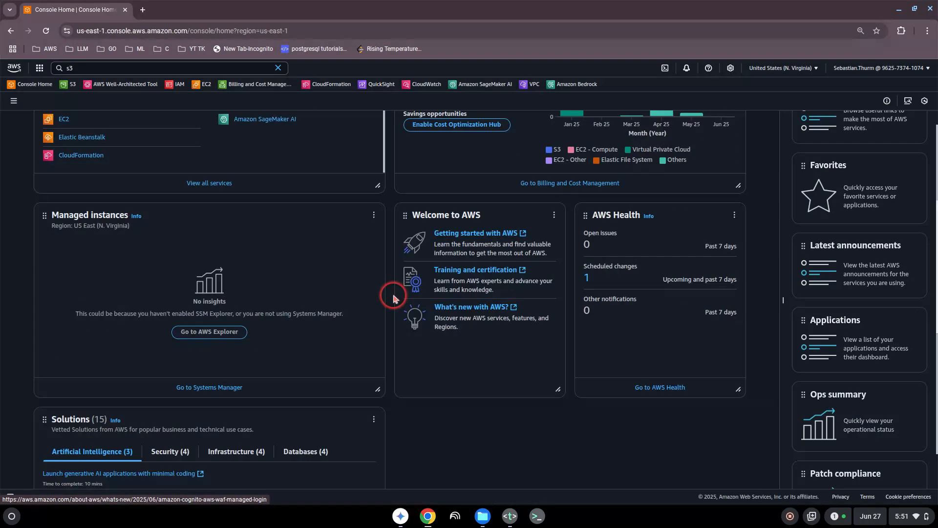
{"action": "scroll", "coordinate": [392, 296], "scroll_direction": "down", "scroll_amount": 3}
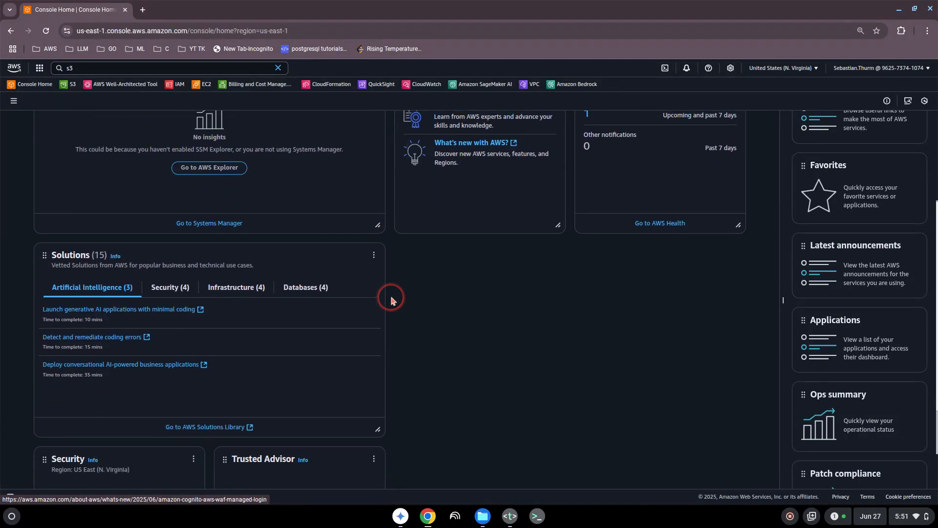
{"action": "scroll", "coordinate": [392, 295], "scroll_direction": "up", "scroll_amount": 6}
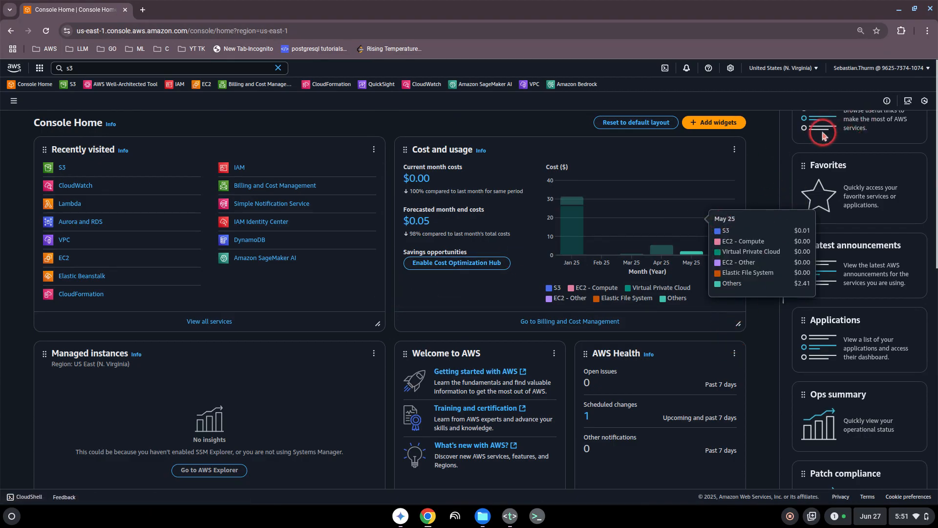
{"action": "left_click", "coordinate": [763, 151]}
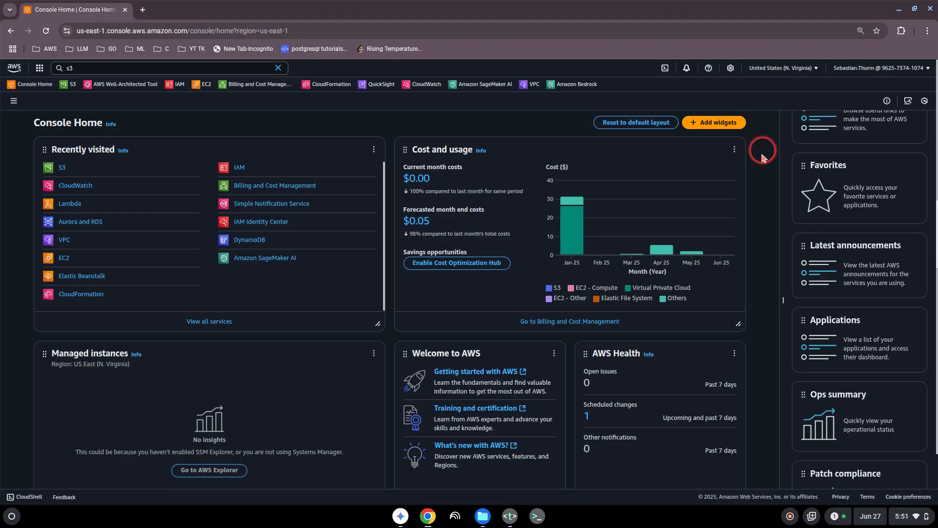
{"action": "scroll", "coordinate": [766, 200], "scroll_direction": "down", "scroll_amount": 1}
{"action": "scroll", "coordinate": [766, 200], "scroll_direction": "up", "scroll_amount": 1}
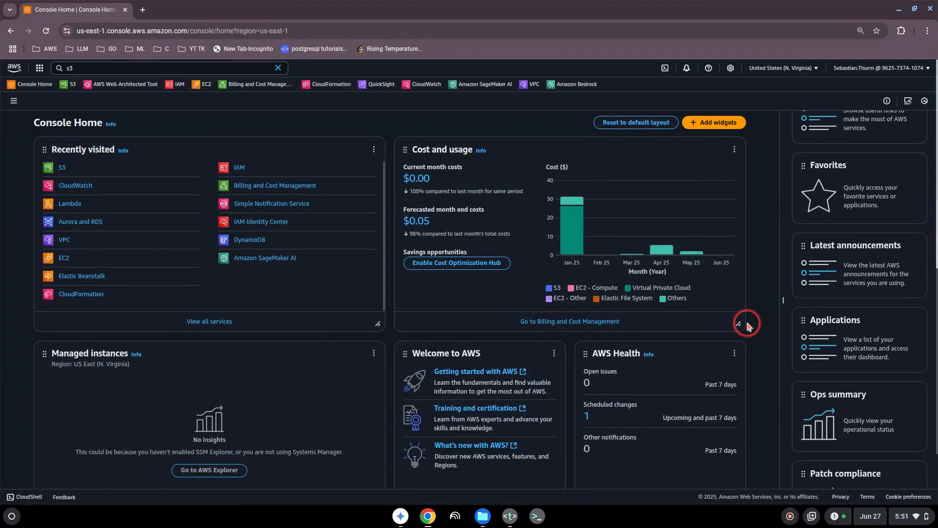
- Remove the AWS Health, Solutions, Security and Trusted Advisor widgets
{"action": "left_click", "coordinate": [734, 353]}
{"action": "left_click", "coordinate": [726, 369]}
{"action": "scroll", "coordinate": [578, 360], "scroll_direction": "down", "scroll_amount": 5}
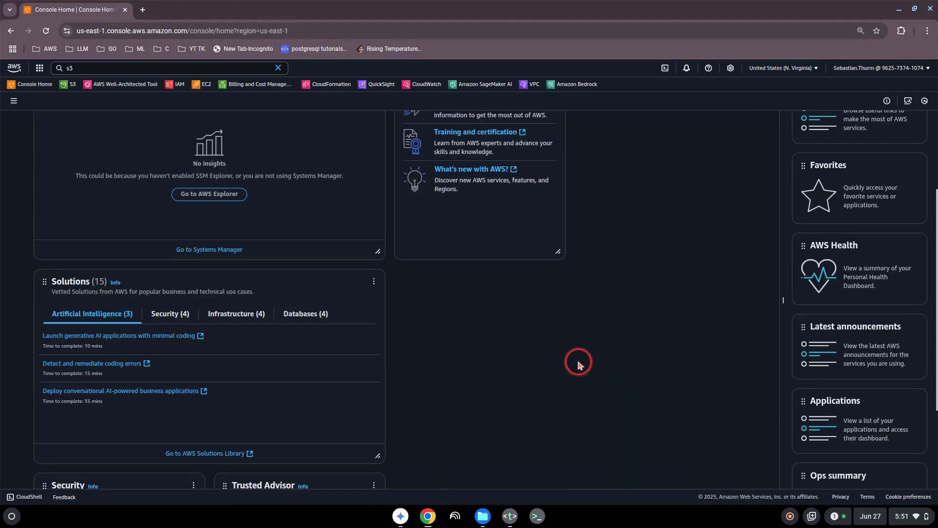
{"action": "left_click", "coordinate": [374, 282]}
{"action": "left_click", "coordinate": [361, 302]}
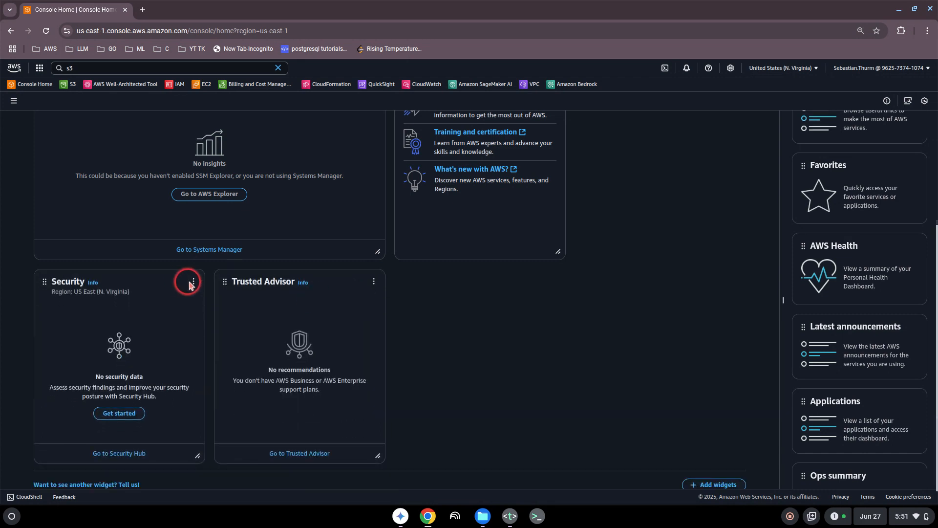
{"action": "left_click", "coordinate": [194, 281]}
{"action": "left_click", "coordinate": [183, 299]}
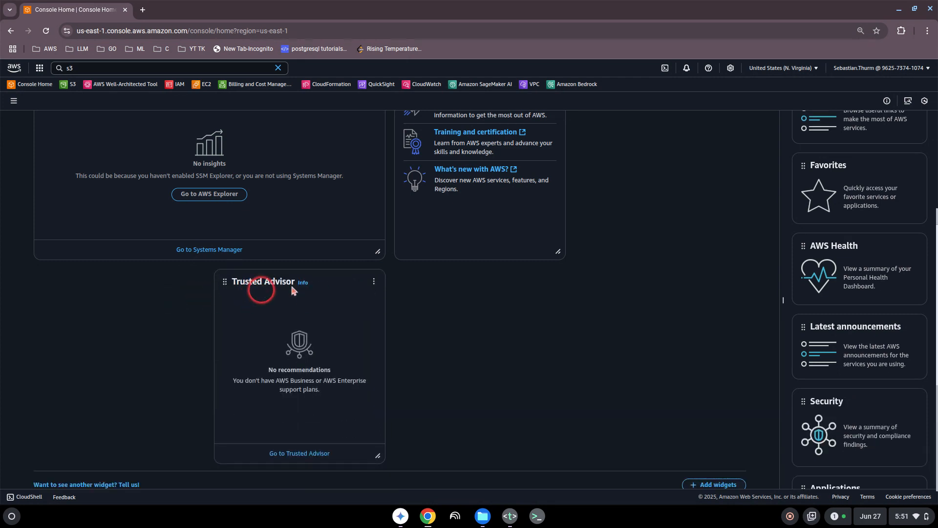
{"action": "left_click", "coordinate": [374, 282]}
{"action": "left_click", "coordinate": [361, 297]}
- Close the Add widgets panel and open the Welcome to AWS widget's options menu
{"action": "scroll", "coordinate": [643, 257], "scroll_direction": "up", "scroll_amount": 5}
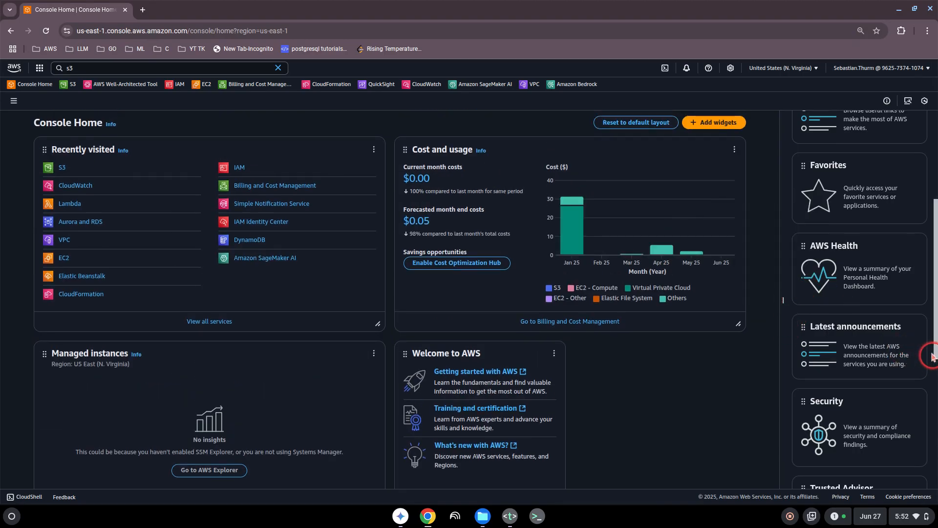
{"action": "left_click_drag", "start_coordinate": [936, 352], "coordinate": [936, 195]}
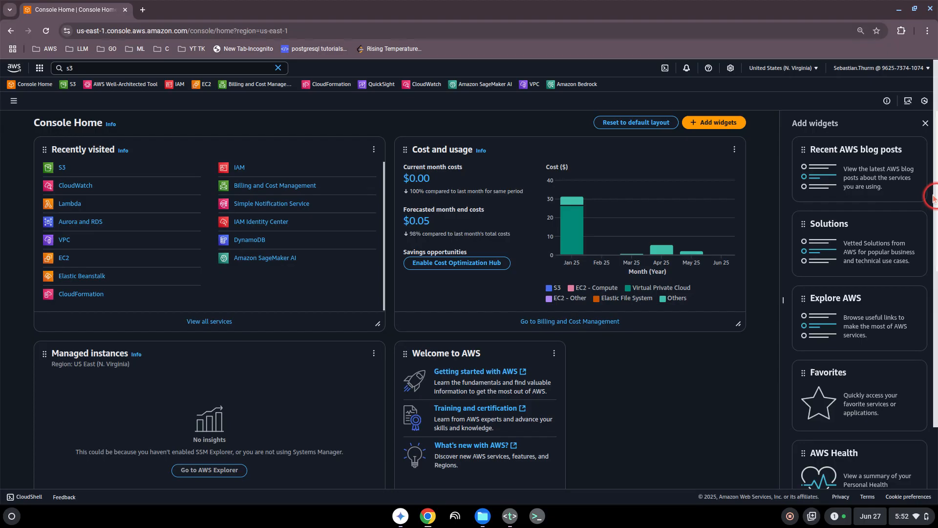
{"action": "left_click", "coordinate": [928, 124]}
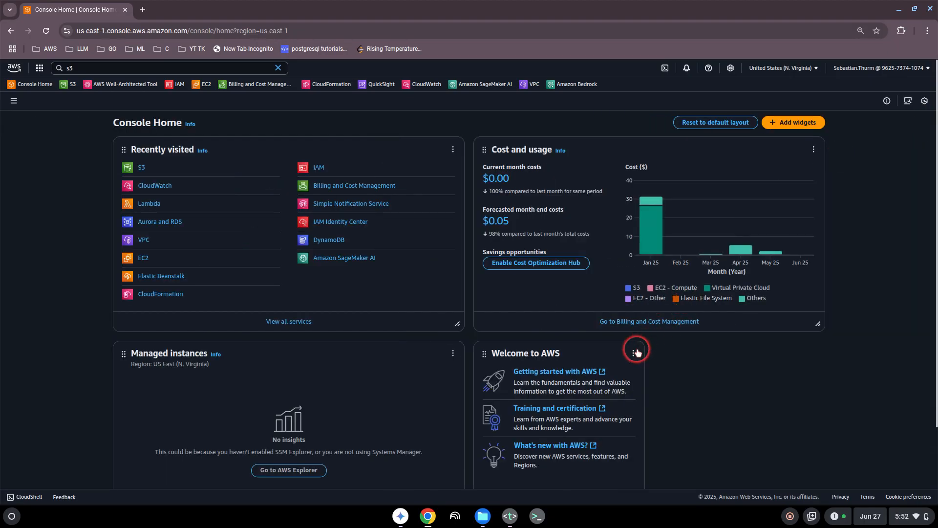
{"action": "left_click", "coordinate": [633, 353]}
- Remove the Welcome to AWS widget and review Amazon Q's answer about AWS Lambda
{"action": "left_click", "coordinate": [610, 369]}
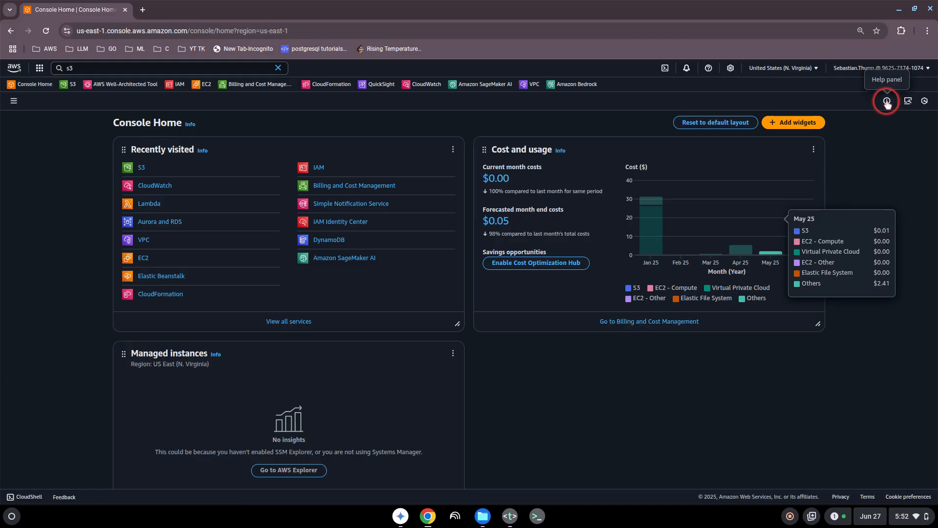
{"action": "left_click", "coordinate": [925, 104]}
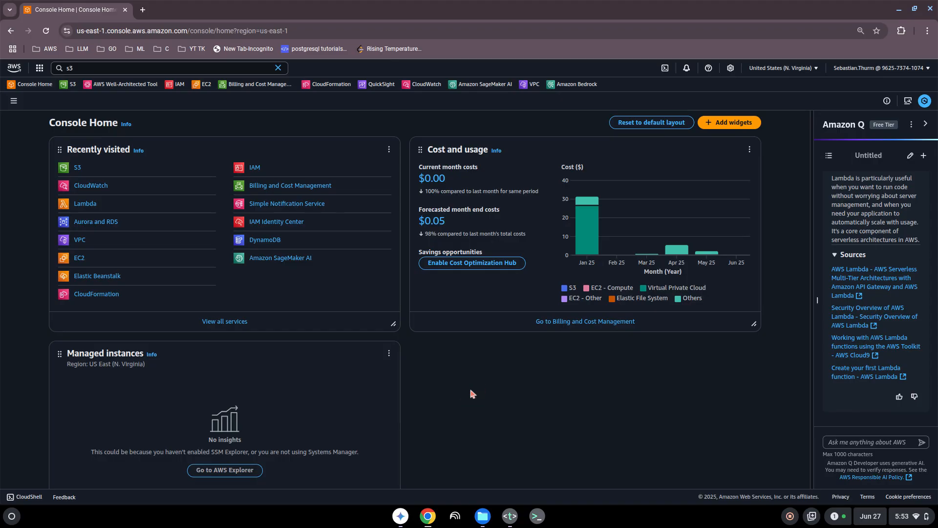
{"action": "left_click", "coordinate": [925, 124]}
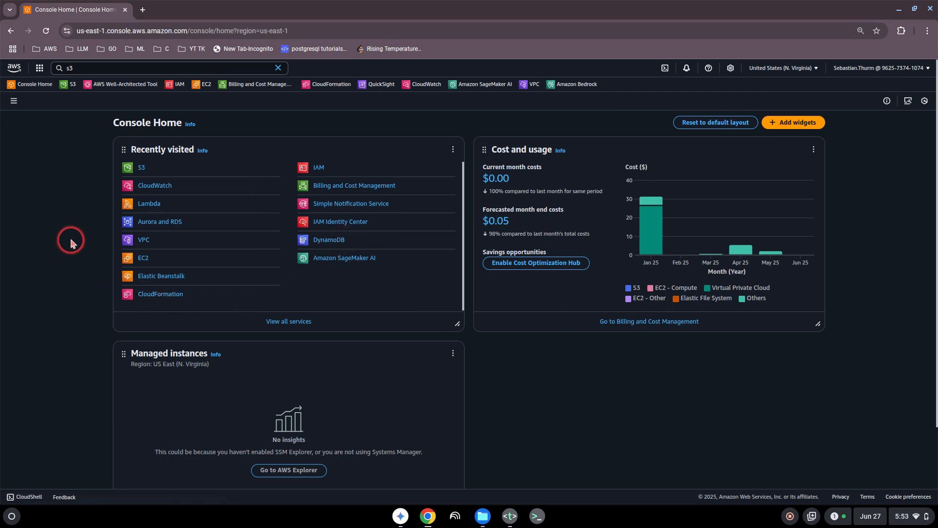
- Bring the Text editor with topics.txt in front of the console
{"action": "scroll", "coordinate": [56, 252], "scroll_direction": "down", "scroll_amount": 2}
{"action": "scroll", "coordinate": [57, 254], "scroll_direction": "up", "scroll_amount": 2}
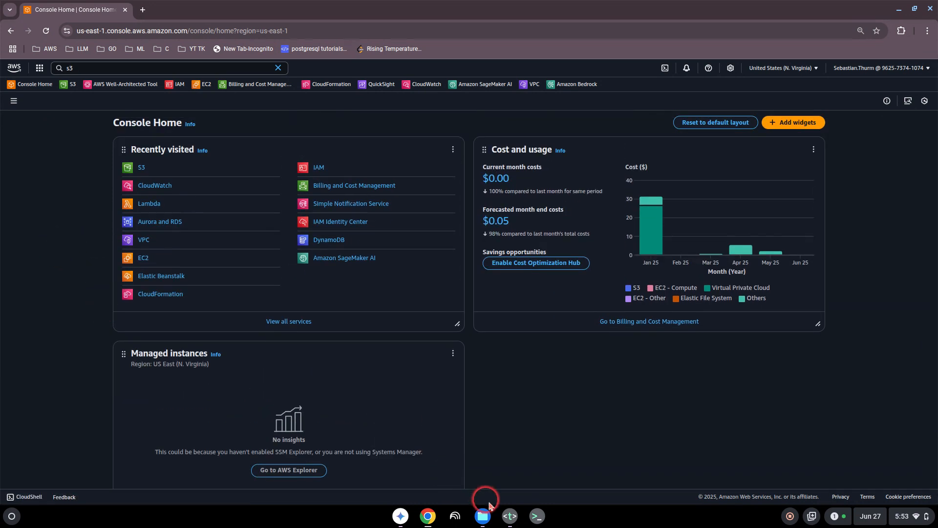
{"action": "left_click", "coordinate": [510, 516]}
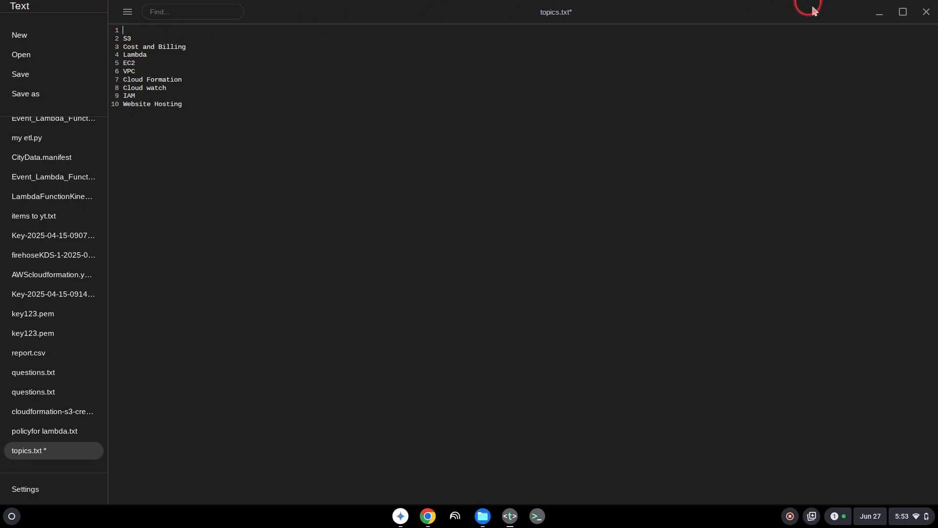
- Minimize the Text editor to get back to AWS Console Home
{"action": "left_click", "coordinate": [879, 12]}
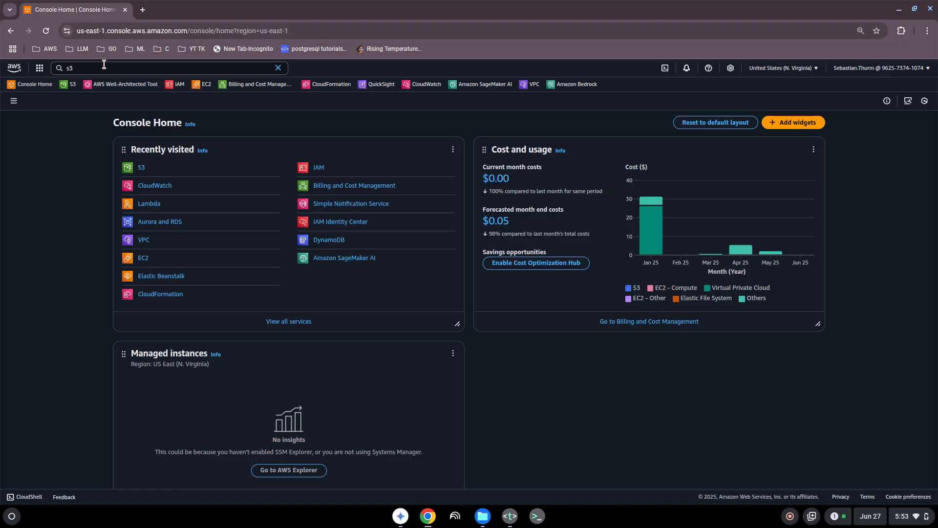
- Search for s3 and open the S3 service's general purpose buckets list
{"action": "left_click", "coordinate": [75, 69]}
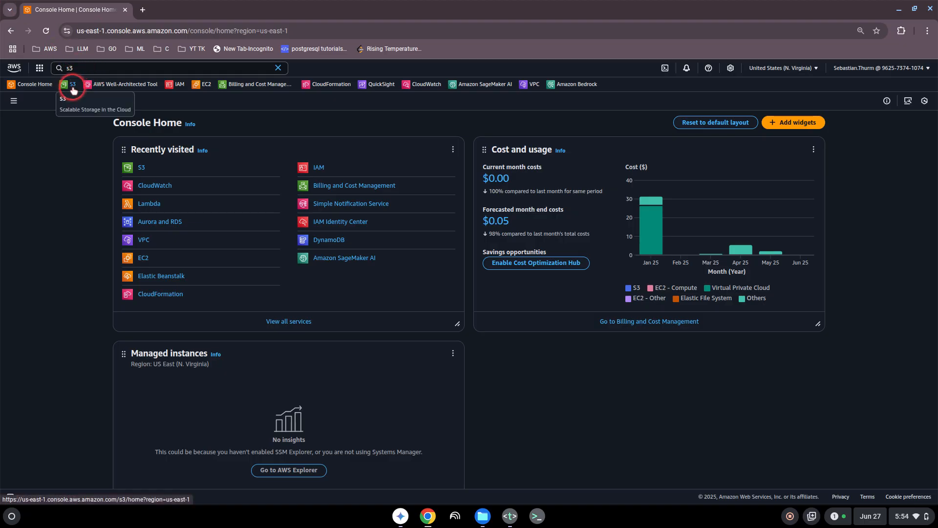
{"action": "left_click", "coordinate": [77, 70]}
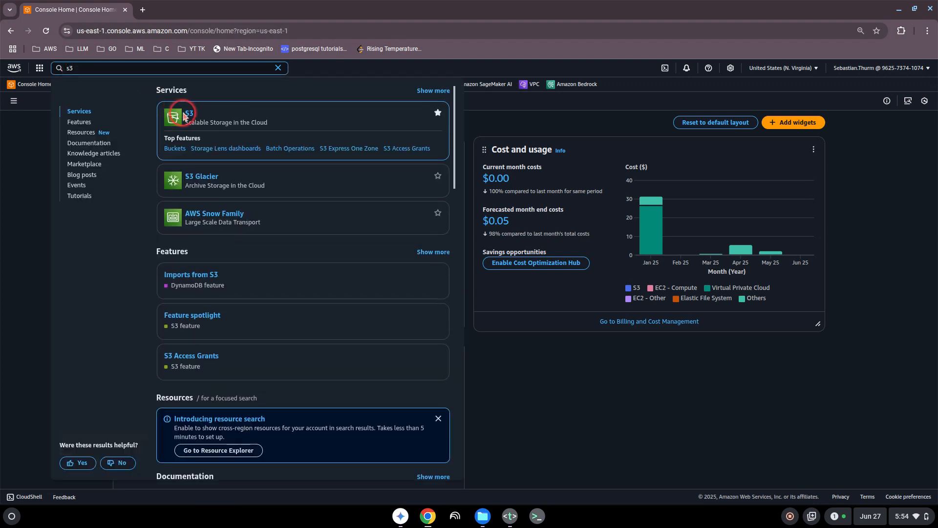
{"action": "left_click", "coordinate": [190, 115]}
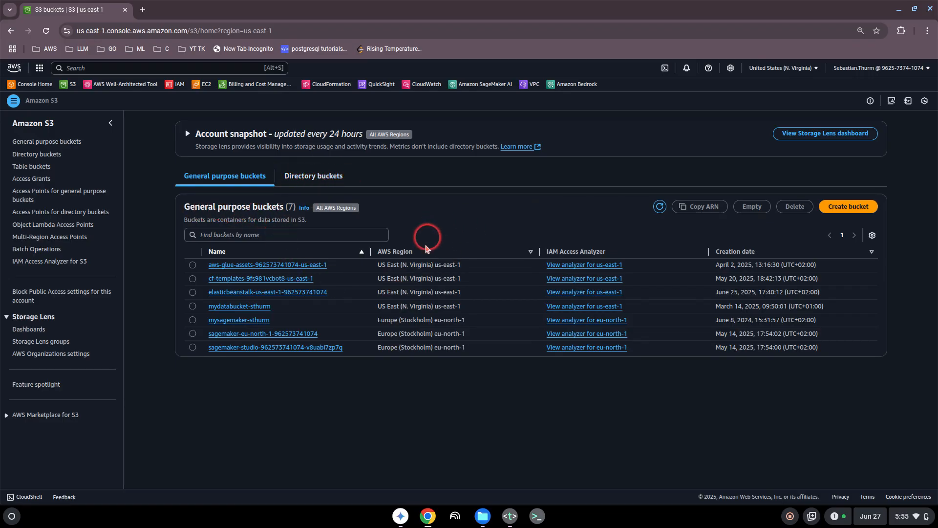
{"action": "left_click_drag", "start_coordinate": [272, 208], "coordinate": [256, 209]}
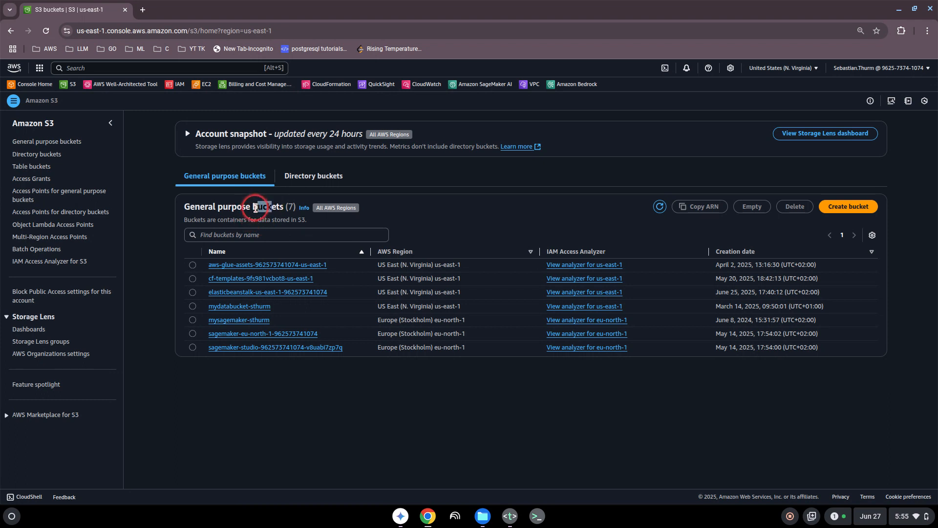
{"action": "left_click", "coordinate": [255, 209]}
{"action": "left_click_drag", "start_coordinate": [382, 280], "coordinate": [443, 279]}
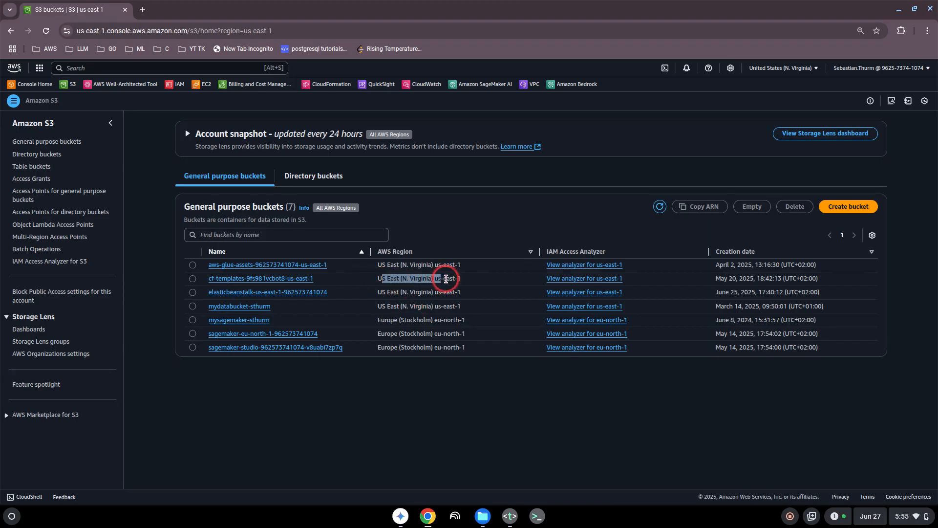
{"action": "left_click", "coordinate": [445, 279]}
{"action": "left_click_drag", "start_coordinate": [398, 321], "coordinate": [426, 321]}
{"action": "left_click", "coordinate": [451, 330]}
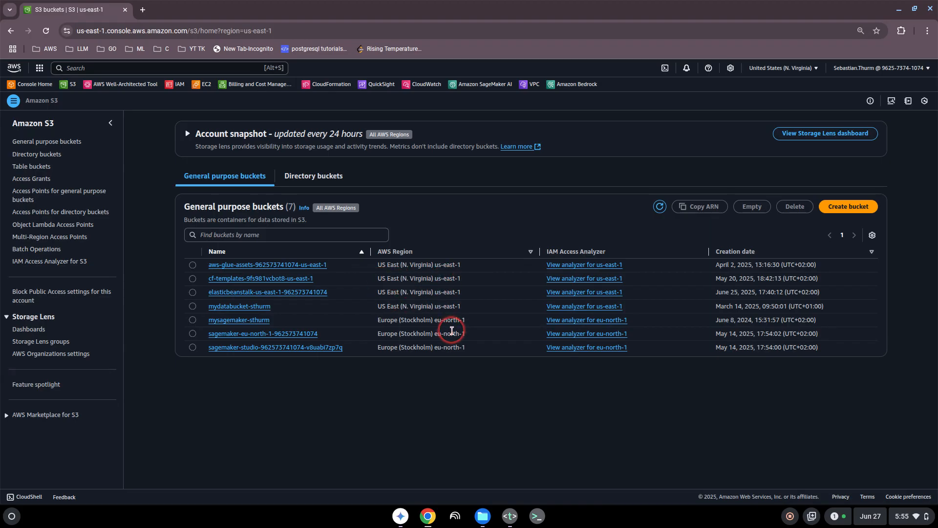
{"action": "left_click", "coordinate": [766, 73]}
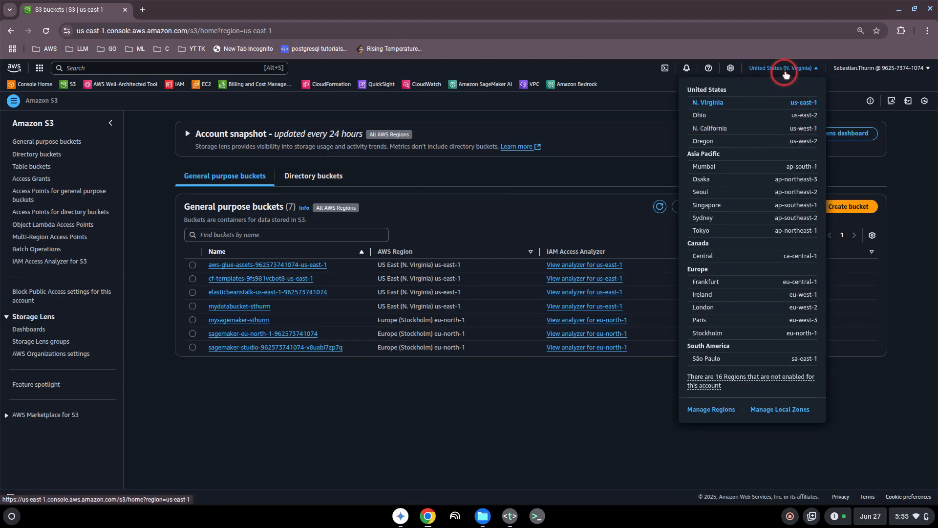
{"action": "left_click", "coordinate": [785, 74]}
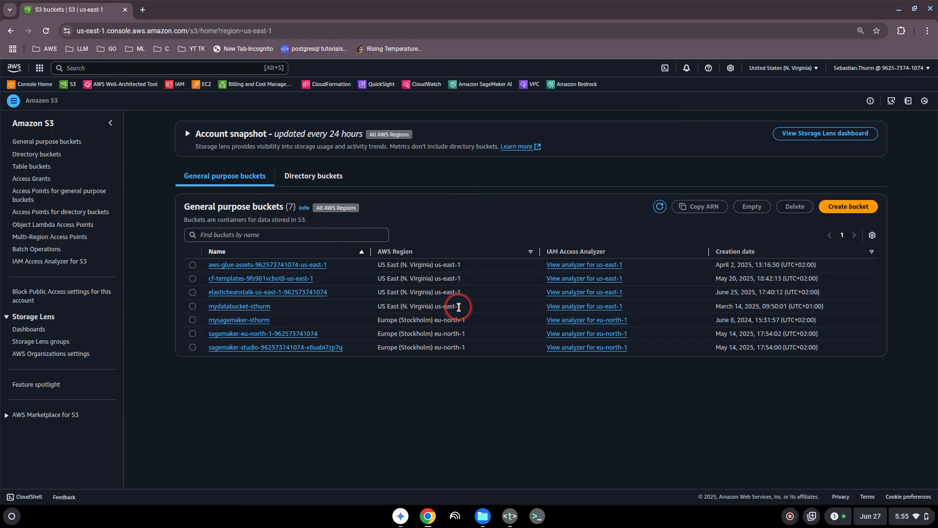
- Start a new bucket named with the user's name plus the date 27-06-2025
{"action": "left_click", "coordinate": [848, 208]}
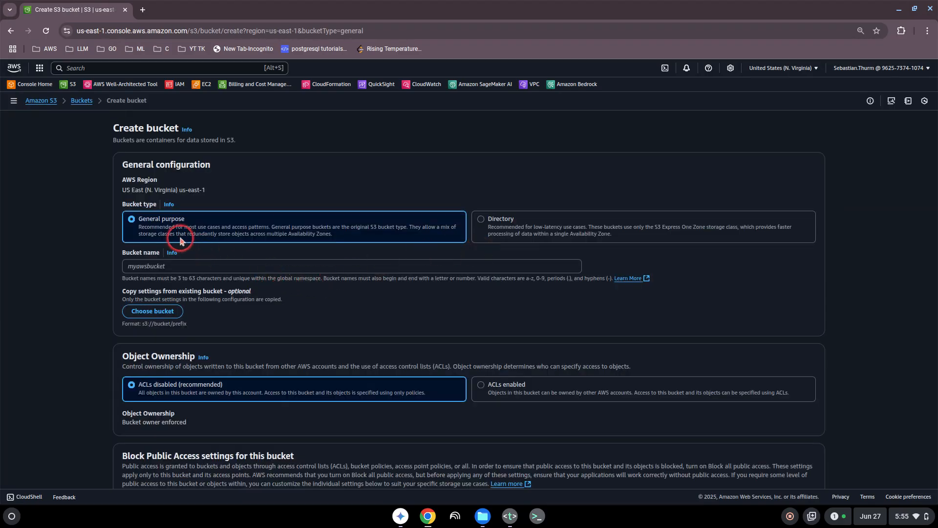
{"action": "left_click", "coordinate": [165, 266]}
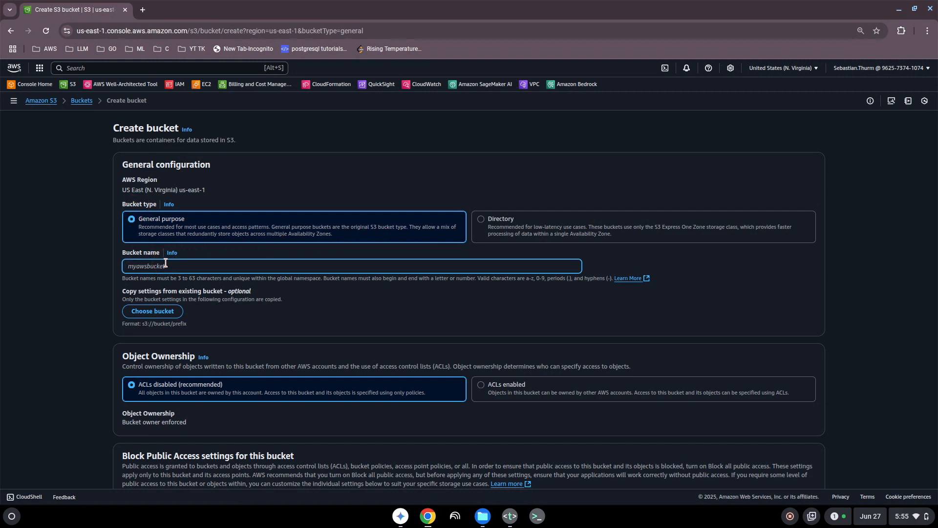
{"action": "type", "text": "myawsbucket"}
{"action": "left_click", "coordinate": [241, 281]}
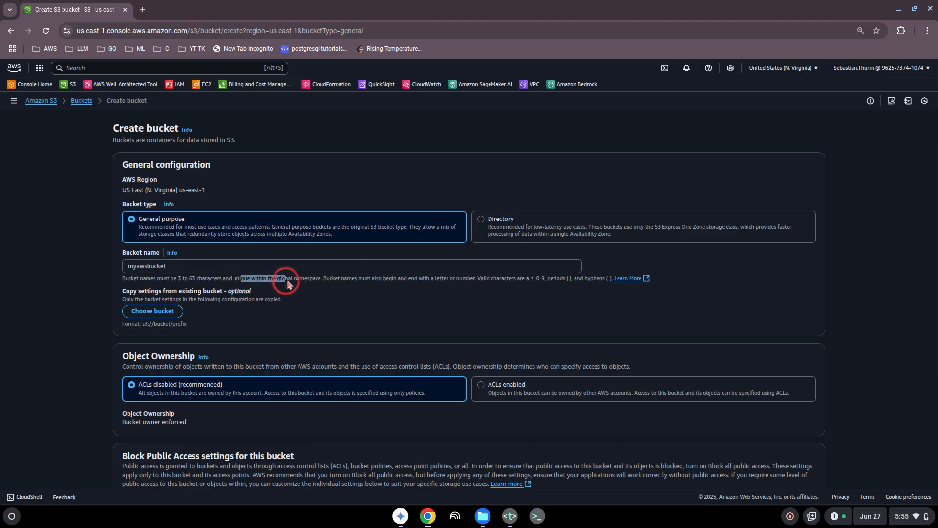
{"action": "left_click", "coordinate": [186, 268]}
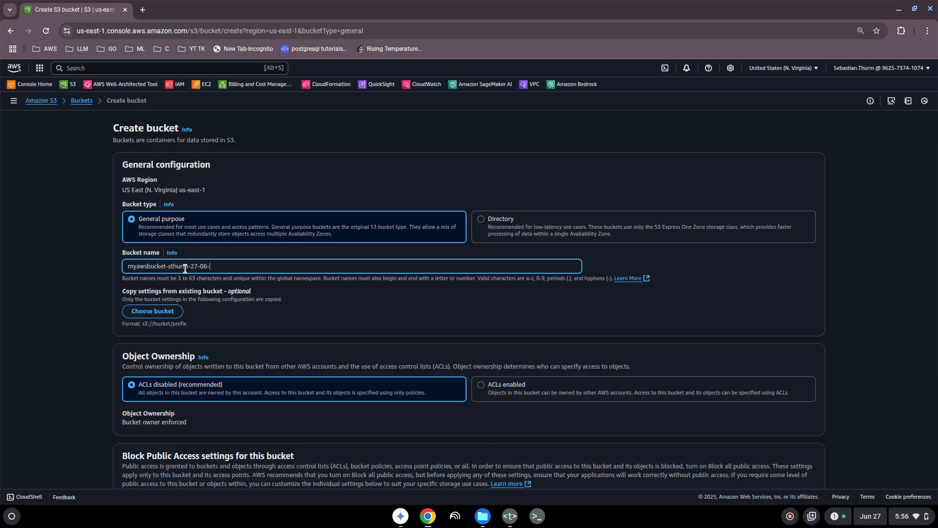
{"action": "type", "text": "2025"}
{"action": "left_click", "coordinate": [273, 299]}
{"action": "scroll", "coordinate": [206, 296], "scroll_direction": "down", "scroll_amount": 1}
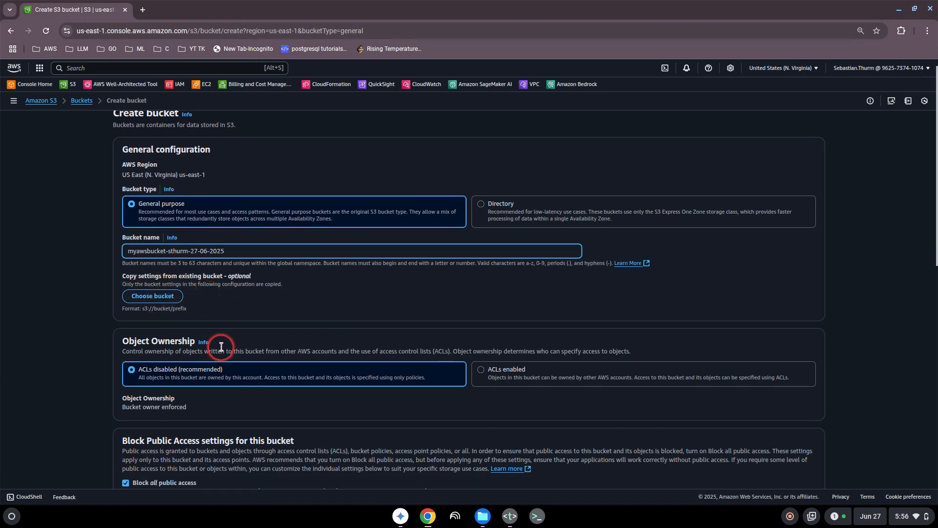
{"action": "scroll", "coordinate": [220, 349], "scroll_direction": "down", "scroll_amount": 3}
{"action": "scroll", "coordinate": [222, 345], "scroll_direction": "up", "scroll_amount": 3}
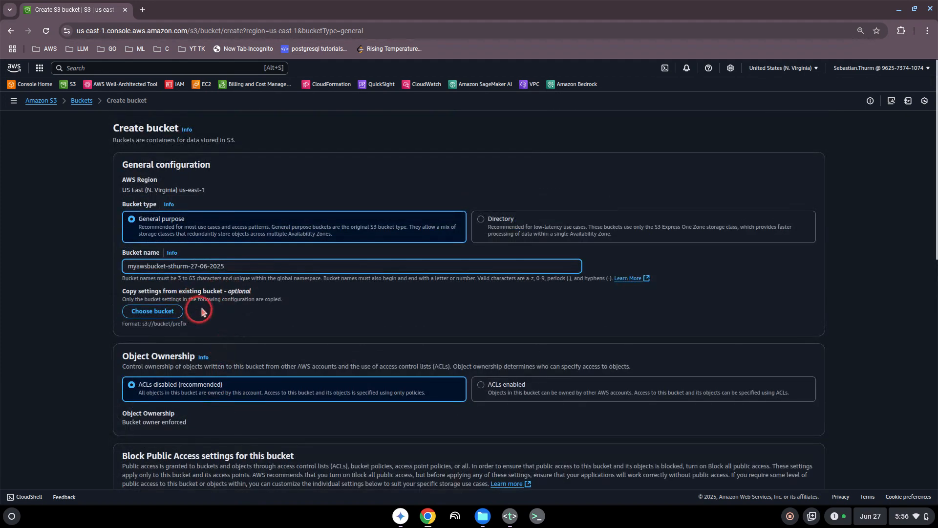
{"action": "scroll", "coordinate": [259, 305], "scroll_direction": "down", "scroll_amount": 3}
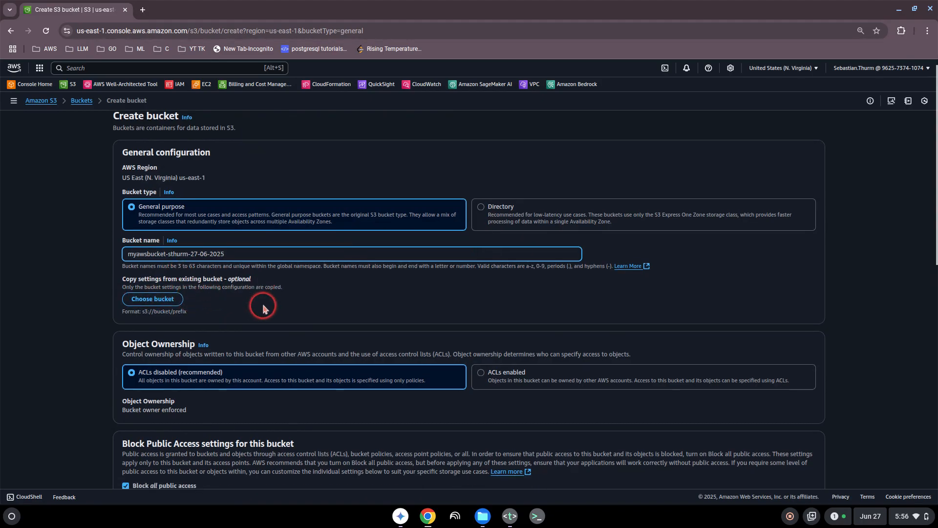
{"action": "scroll", "coordinate": [264, 307], "scroll_direction": "up", "scroll_amount": 3}
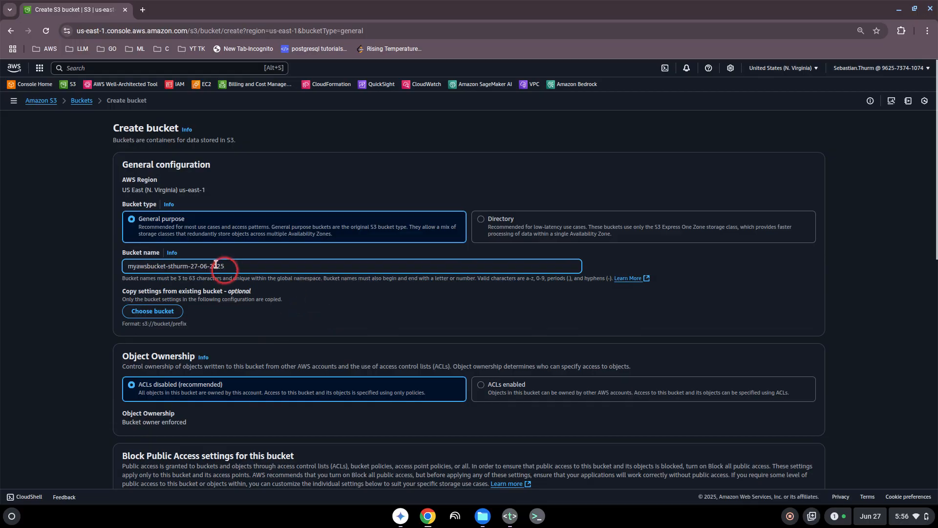
{"action": "scroll", "coordinate": [259, 313], "scroll_direction": "down", "scroll_amount": 3}
{"action": "scroll", "coordinate": [258, 313], "scroll_direction": "down", "scroll_amount": 3}
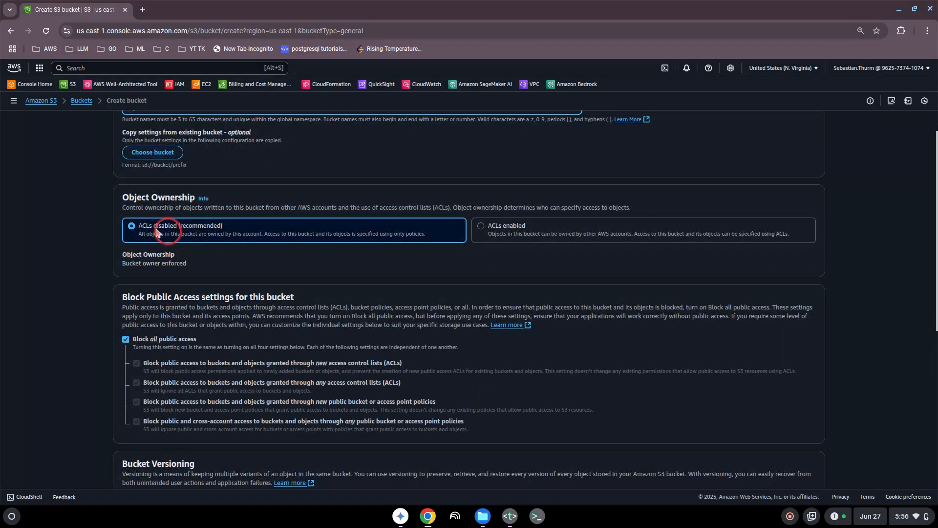
{"action": "scroll", "coordinate": [249, 279], "scroll_direction": "down", "scroll_amount": 1}
{"action": "scroll", "coordinate": [252, 286], "scroll_direction": "down", "scroll_amount": 3}
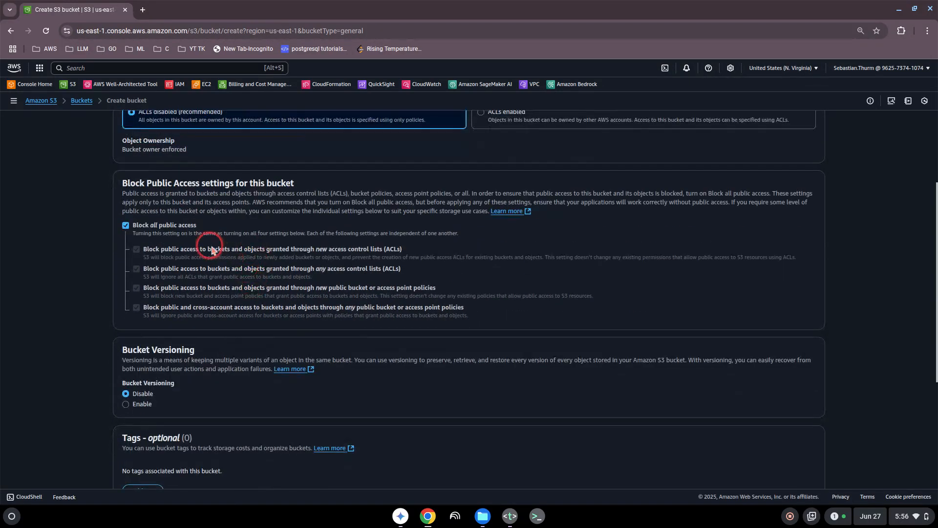
{"action": "left_click_drag", "start_coordinate": [135, 185], "coordinate": [259, 184]}
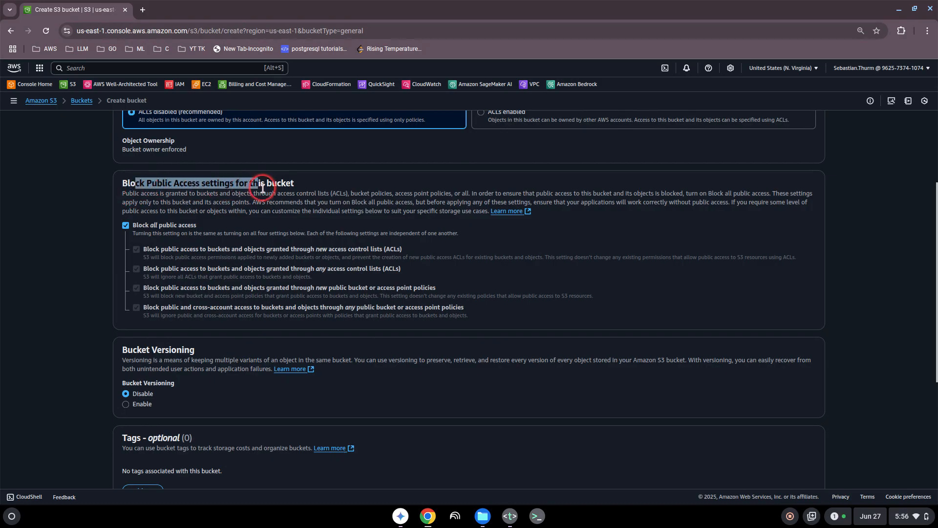
{"action": "left_click", "coordinate": [256, 195]}
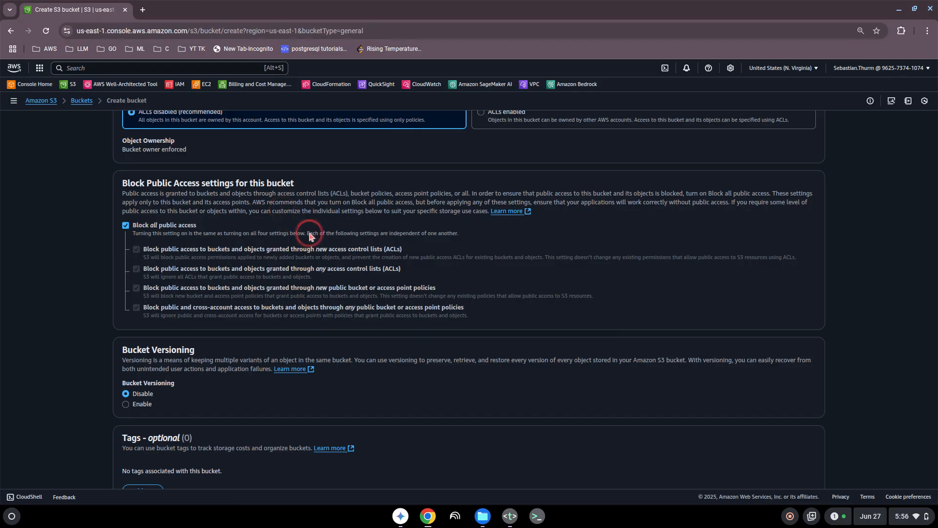
{"action": "scroll", "coordinate": [310, 249], "scroll_direction": "down", "scroll_amount": 2}
{"action": "scroll", "coordinate": [310, 249], "scroll_direction": "up", "scroll_amount": 1}
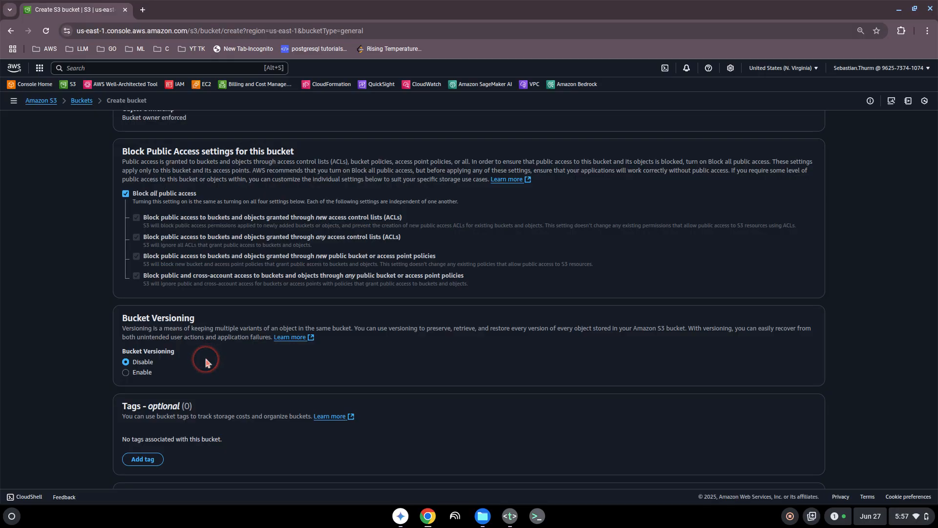
- Select Enable under Bucket Versioning for the new bucket
{"action": "left_click", "coordinate": [126, 373]}
{"action": "scroll", "coordinate": [348, 365], "scroll_direction": "down", "scroll_amount": 1}
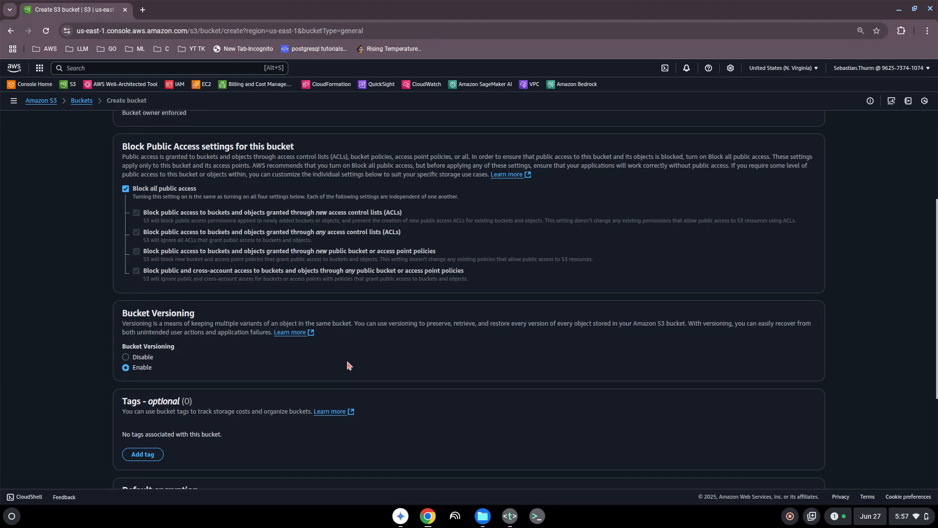
{"action": "scroll", "coordinate": [349, 365], "scroll_direction": "down", "scroll_amount": 2}
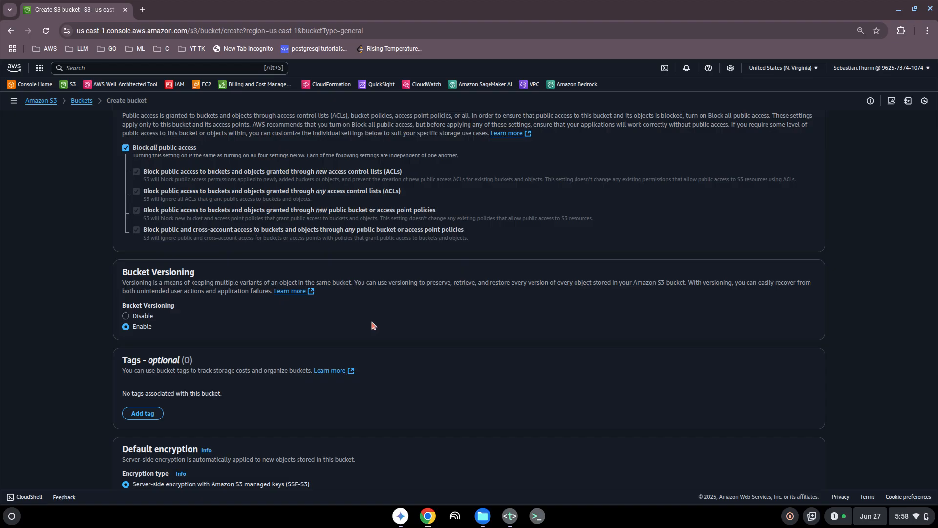
{"action": "scroll", "coordinate": [388, 315], "scroll_direction": "down", "scroll_amount": 4}
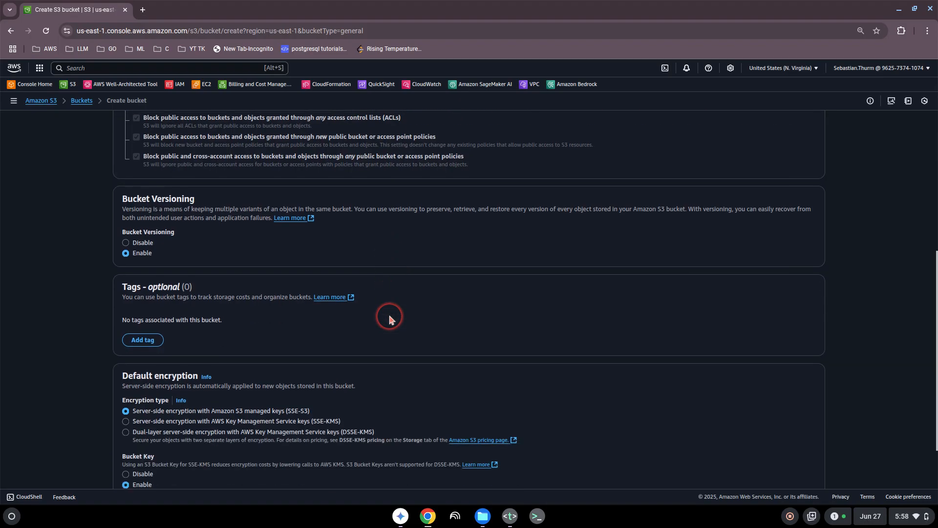
{"action": "scroll", "coordinate": [390, 319], "scroll_direction": "down", "scroll_amount": 2}
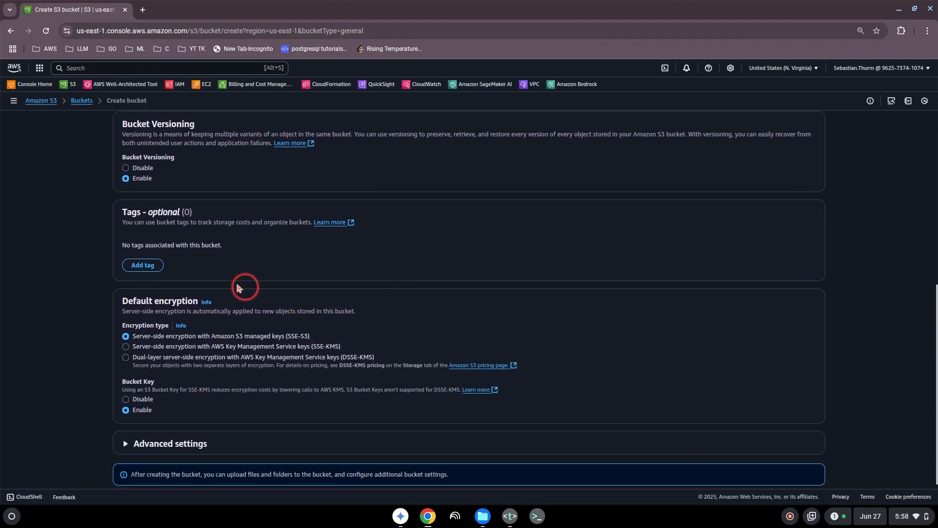
- Tag the new bucket with key s3 and value us-east-1
{"action": "left_click", "coordinate": [141, 265]}
{"action": "type", "text": "s3"}
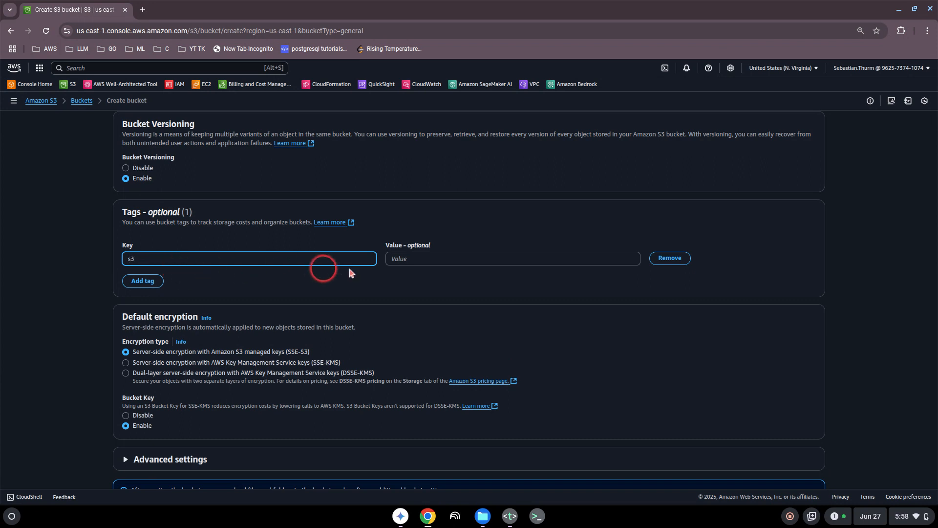
{"action": "left_click", "coordinate": [410, 258]}
{"action": "type", "text": "us-east-1"}
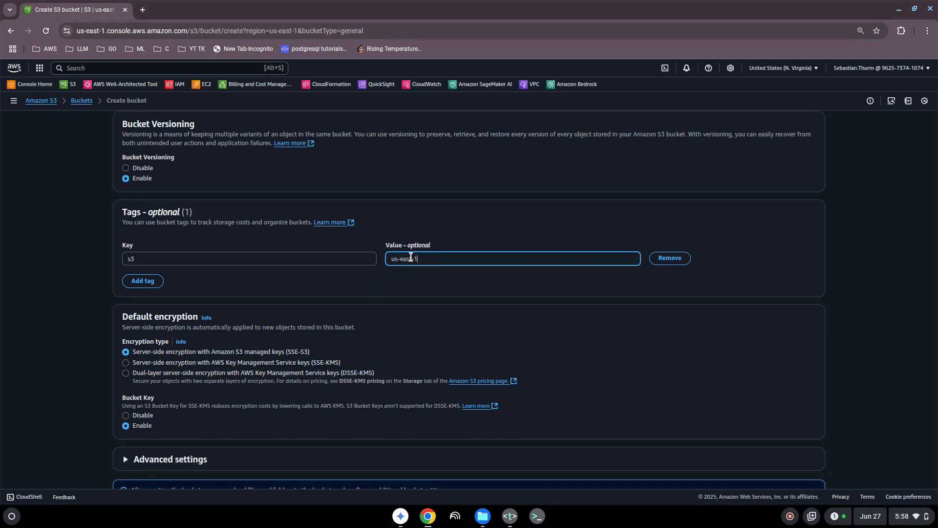
{"action": "left_click", "coordinate": [397, 312]}
{"action": "left_click", "coordinate": [352, 291]}
{"action": "scroll", "coordinate": [353, 291], "scroll_direction": "down", "scroll_amount": 1}
- Try SSE-KMS, switch back to SSE-S3 (S3-managed keys) encryption, and create the bucket
{"action": "scroll", "coordinate": [355, 292], "scroll_direction": "up", "scroll_amount": 1}
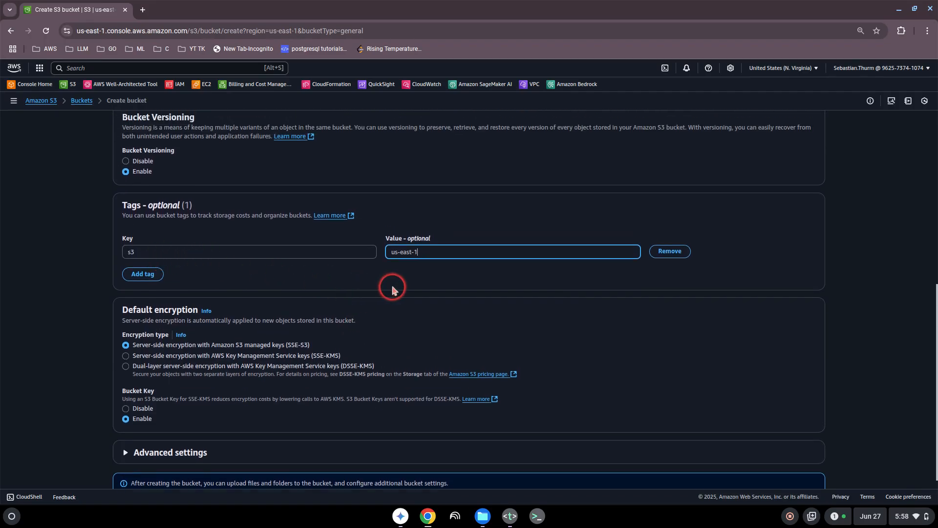
{"action": "scroll", "coordinate": [391, 289], "scroll_direction": "down", "scroll_amount": 1}
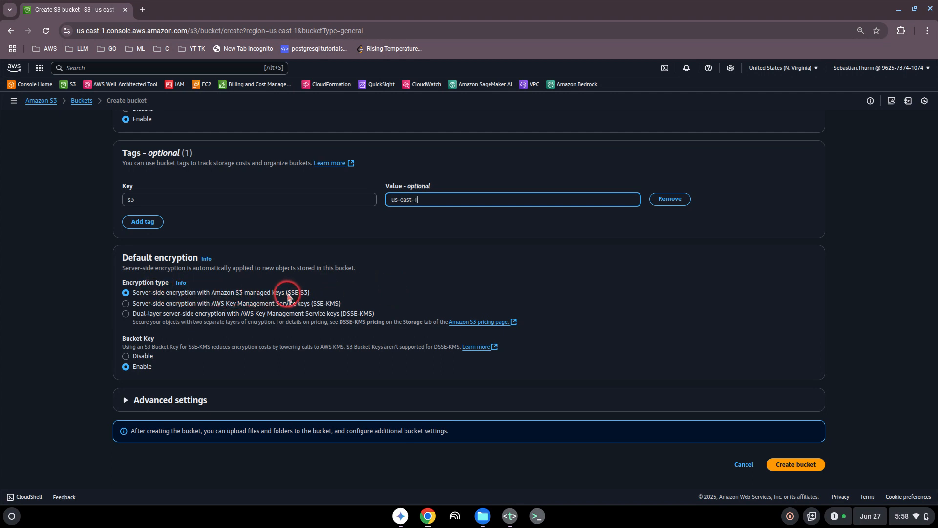
{"action": "left_click", "coordinate": [246, 297]}
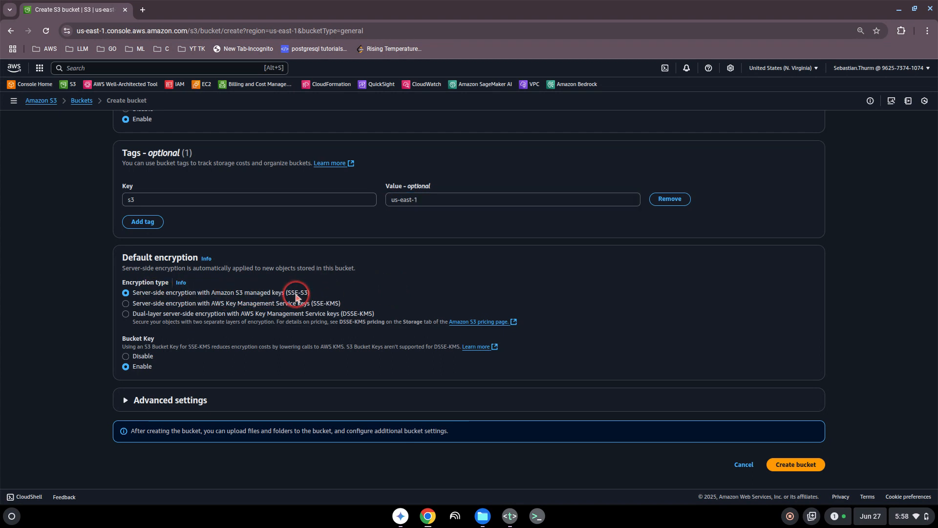
{"action": "left_click_drag", "start_coordinate": [179, 294], "coordinate": [308, 295]}
{"action": "left_click", "coordinate": [233, 294]}
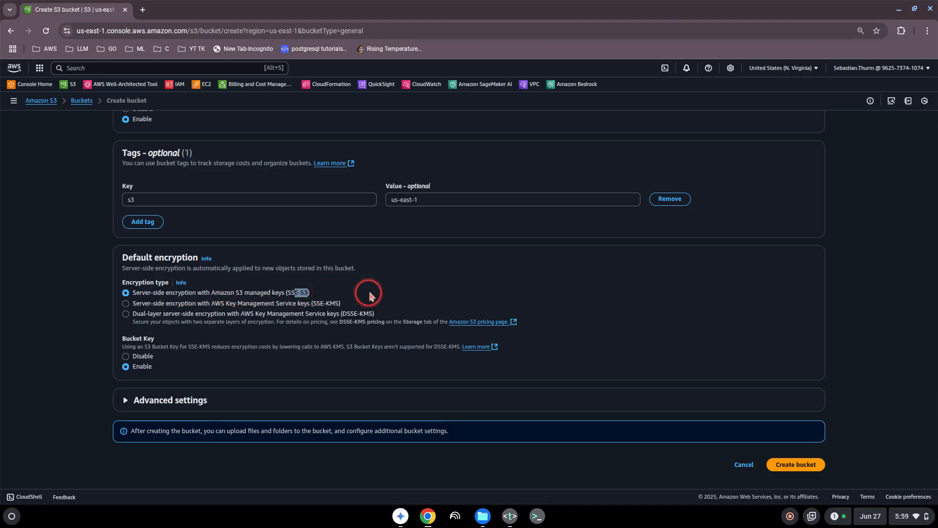
{"action": "left_click", "coordinate": [250, 304]}
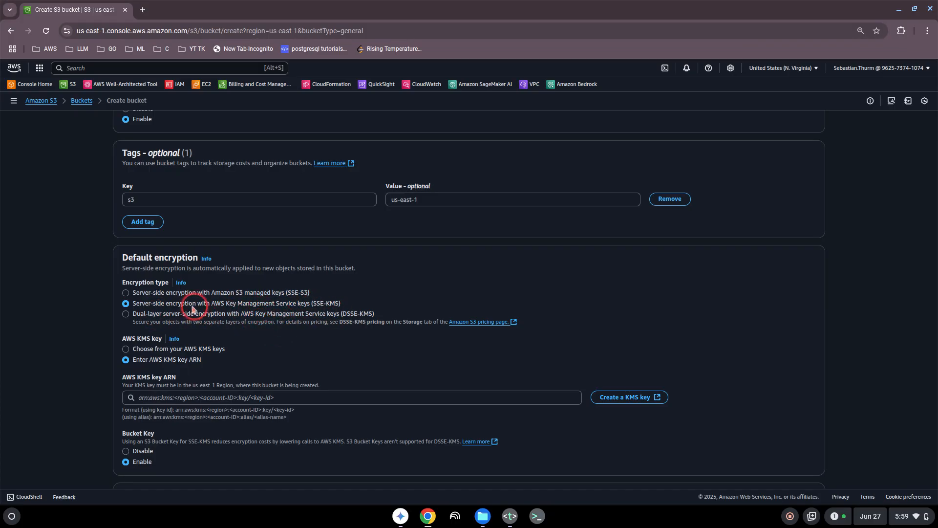
{"action": "left_click", "coordinate": [126, 292]}
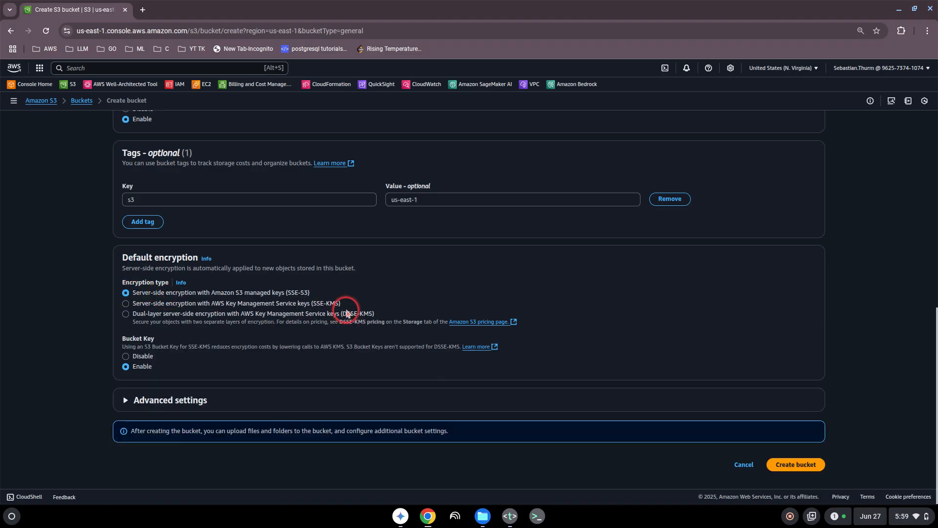
{"action": "left_click", "coordinate": [793, 464]}
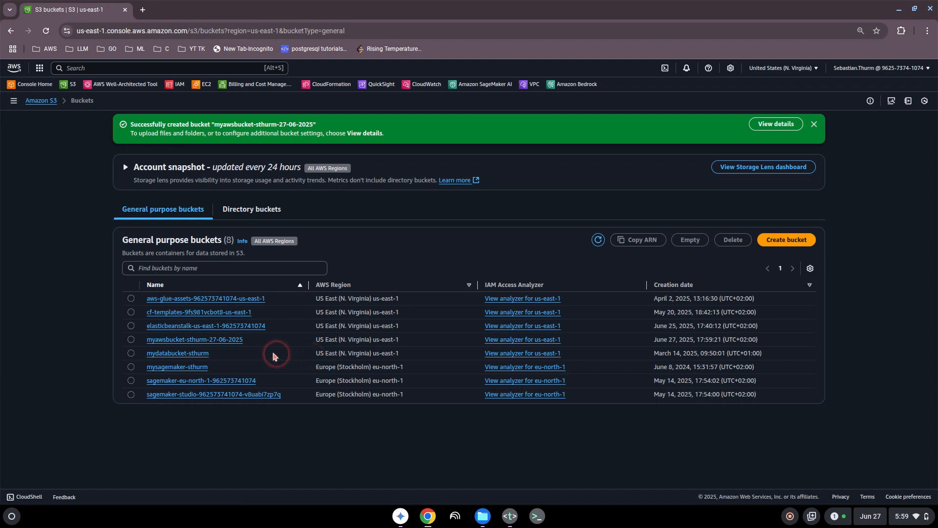
- Upload thumbnail.jpg from Downloads into the new 27-06-2025 bucket and close the status page
{"action": "left_click", "coordinate": [176, 340]}
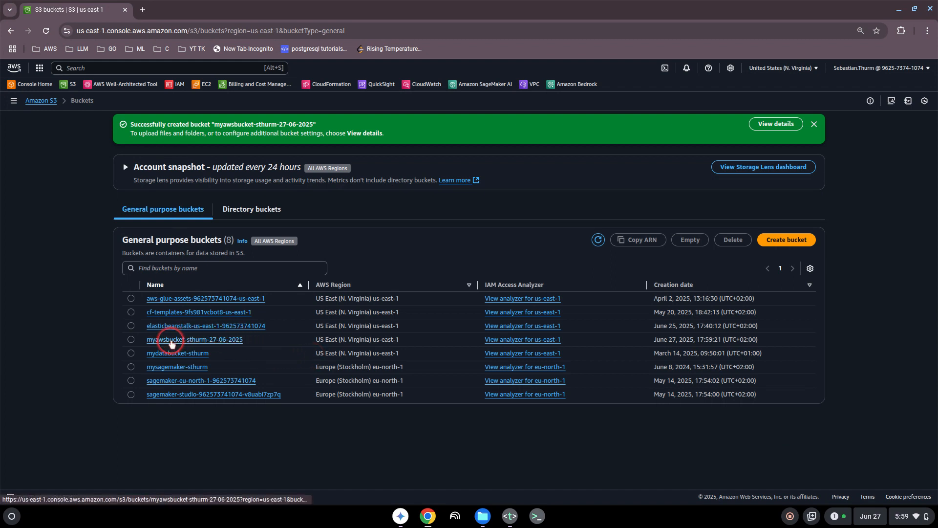
{"action": "left_click", "coordinate": [422, 340]}
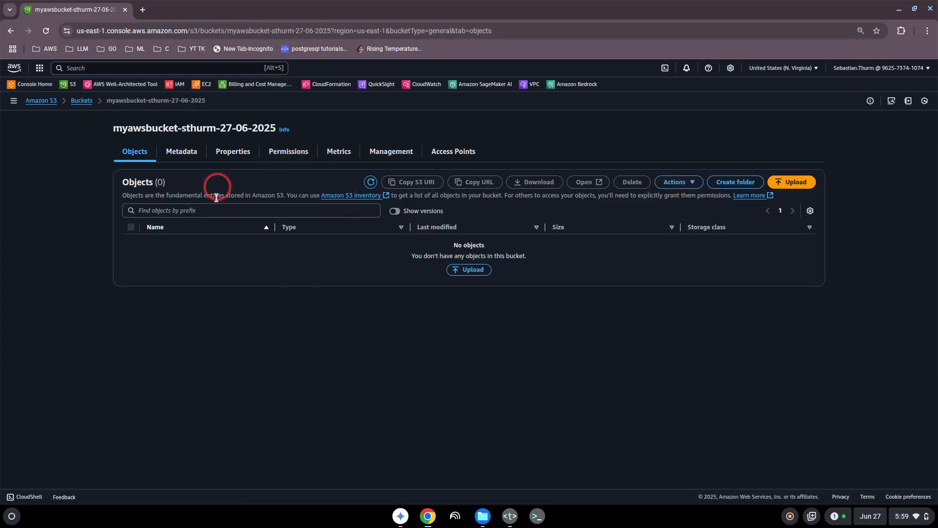
{"action": "left_click", "coordinate": [469, 272]}
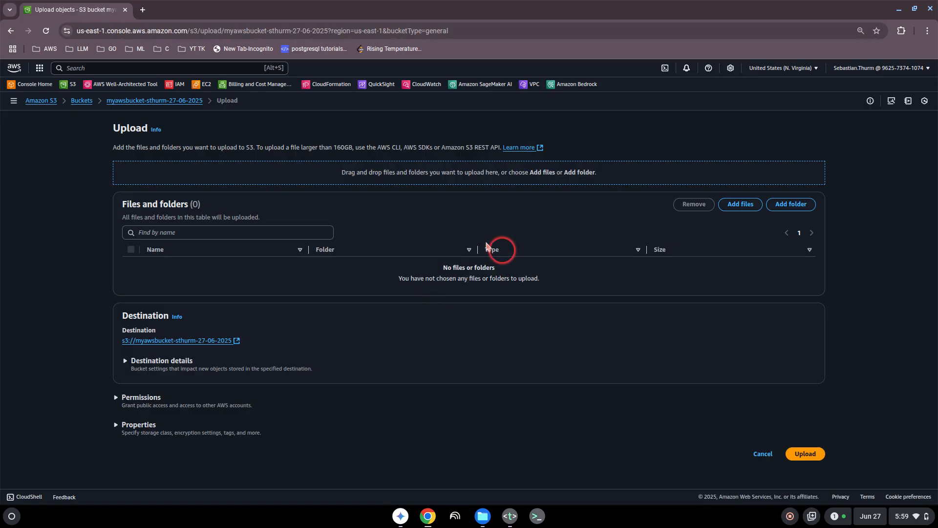
{"action": "left_click", "coordinate": [742, 206]}
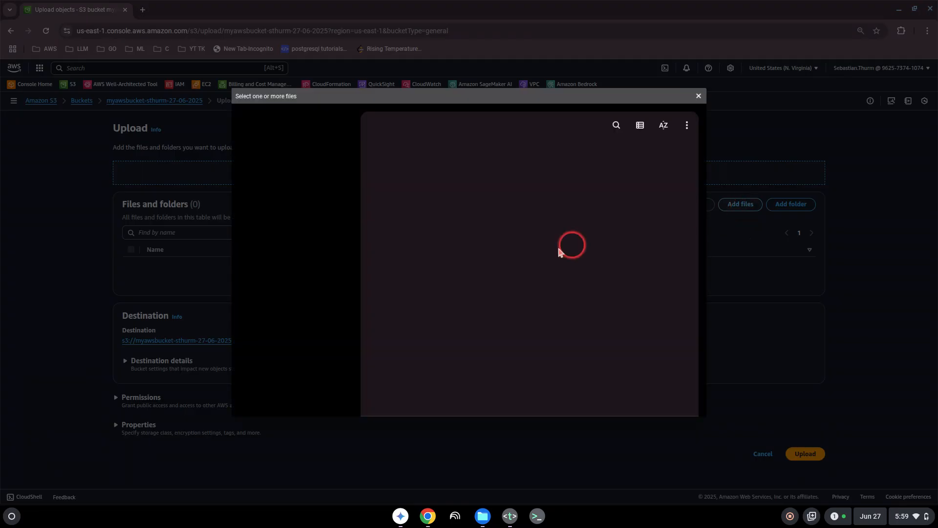
{"action": "scroll", "coordinate": [443, 301], "scroll_direction": "down", "scroll_amount": 10}
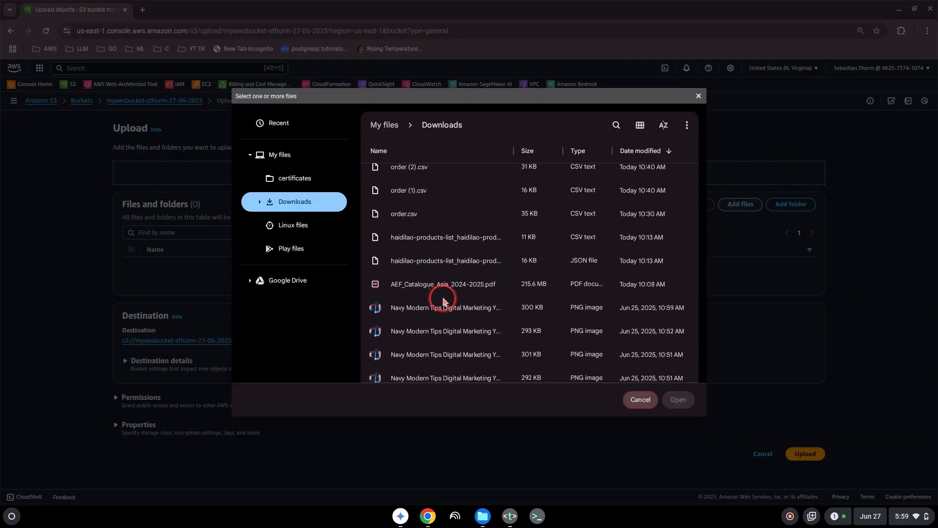
{"action": "scroll", "coordinate": [444, 300], "scroll_direction": "down", "scroll_amount": 5}
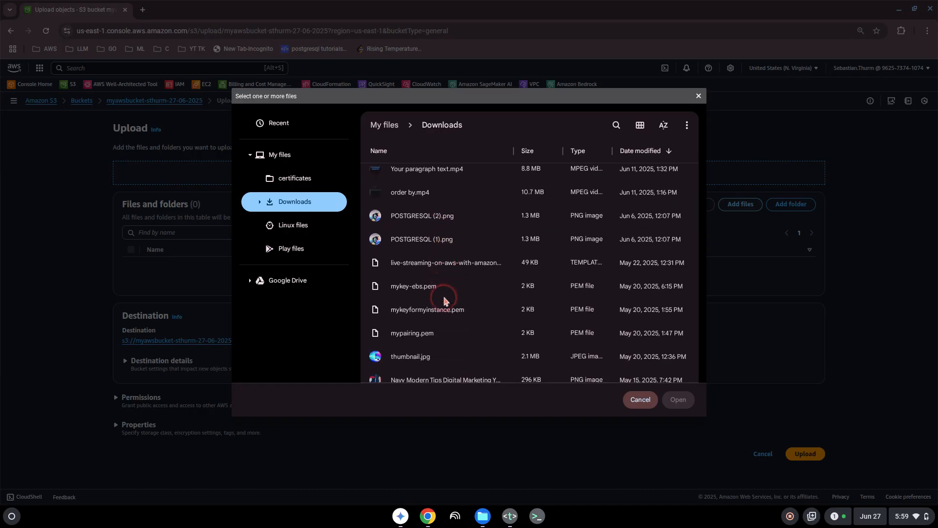
{"action": "left_click", "coordinate": [402, 261]}
{"action": "left_click", "coordinate": [678, 400]}
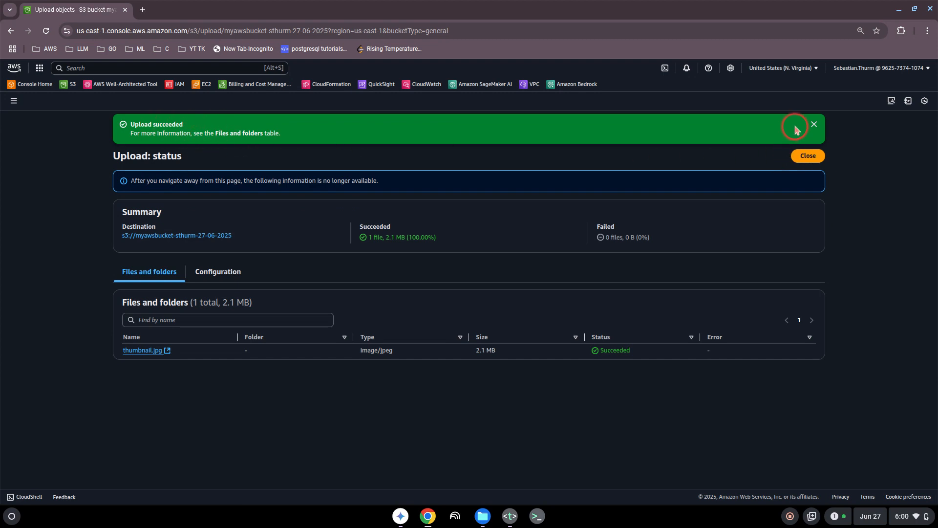
{"action": "left_click", "coordinate": [814, 124]}
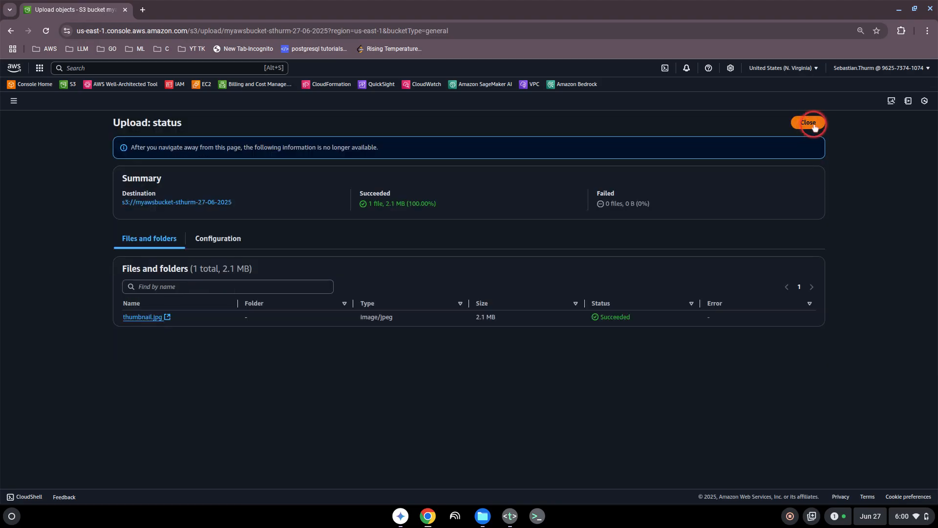
{"action": "left_click", "coordinate": [807, 122]}
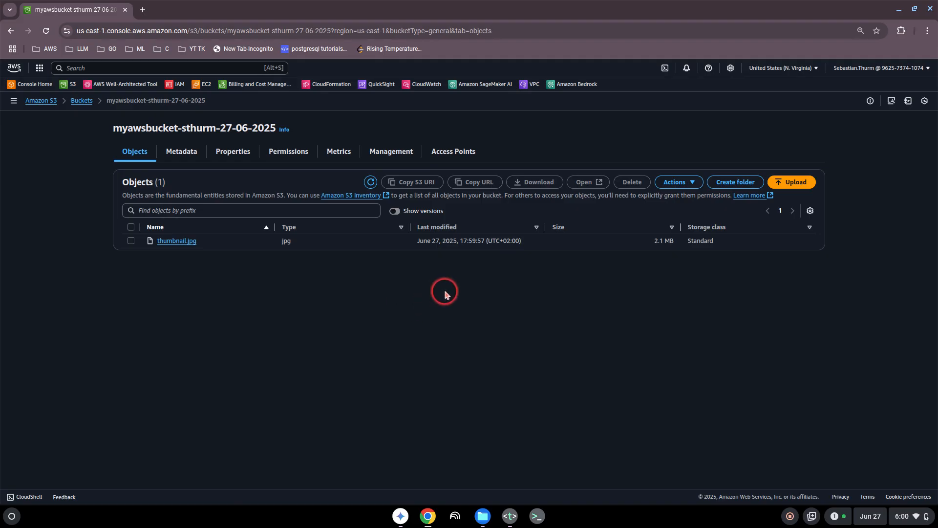
- Open thumbnail.jpg's details and preview the image in a new tab
{"action": "left_click", "coordinate": [193, 243]}
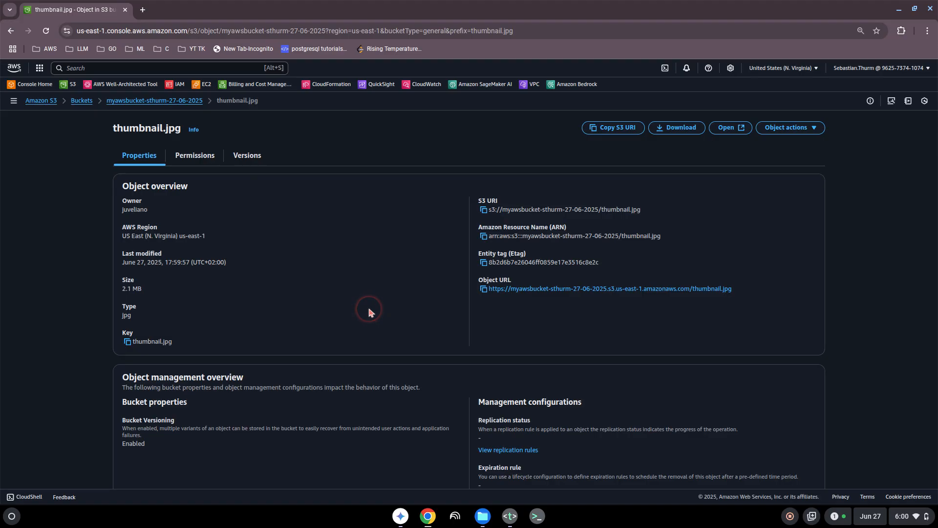
{"action": "left_click", "coordinate": [727, 128]}
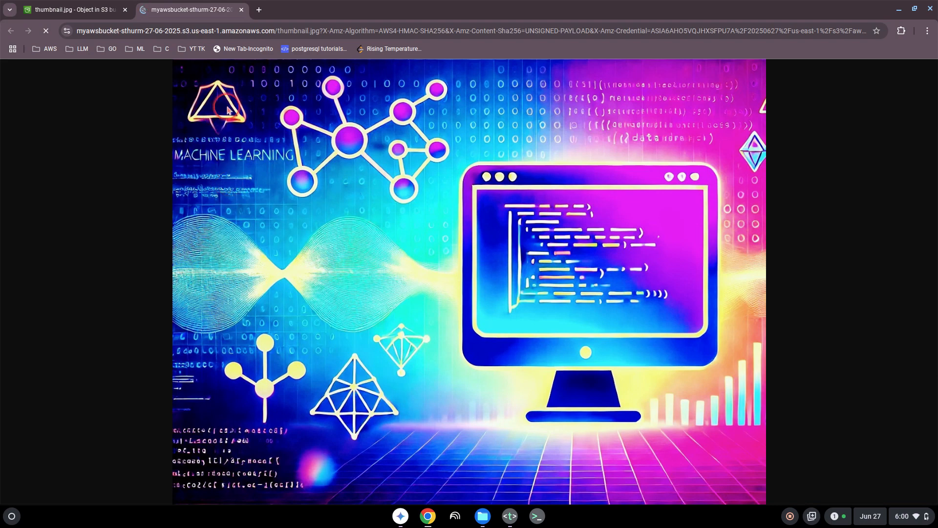
{"action": "left_click", "coordinate": [241, 9]}
- Scroll the Properties tab down to the Storage class section showing Standard
{"action": "scroll", "coordinate": [393, 228], "scroll_direction": "down", "scroll_amount": 4}
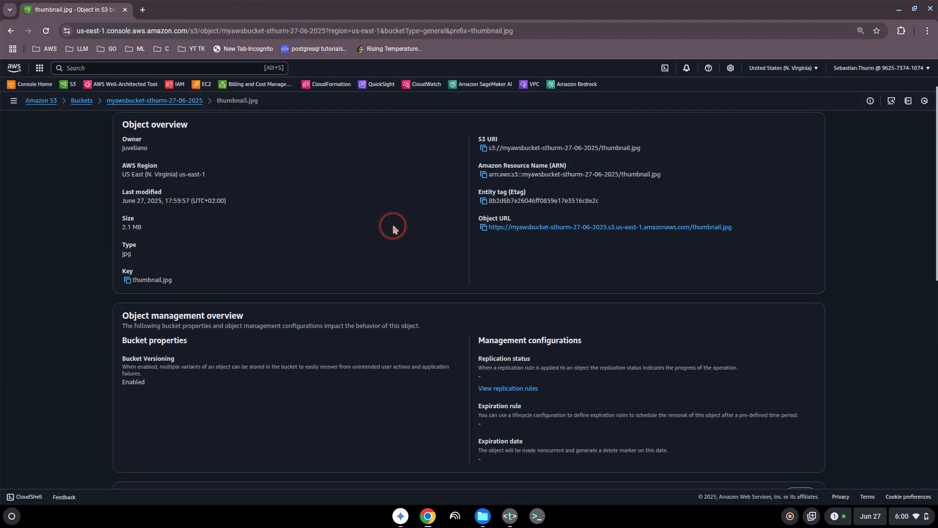
{"action": "scroll", "coordinate": [394, 229], "scroll_direction": "up", "scroll_amount": 5}
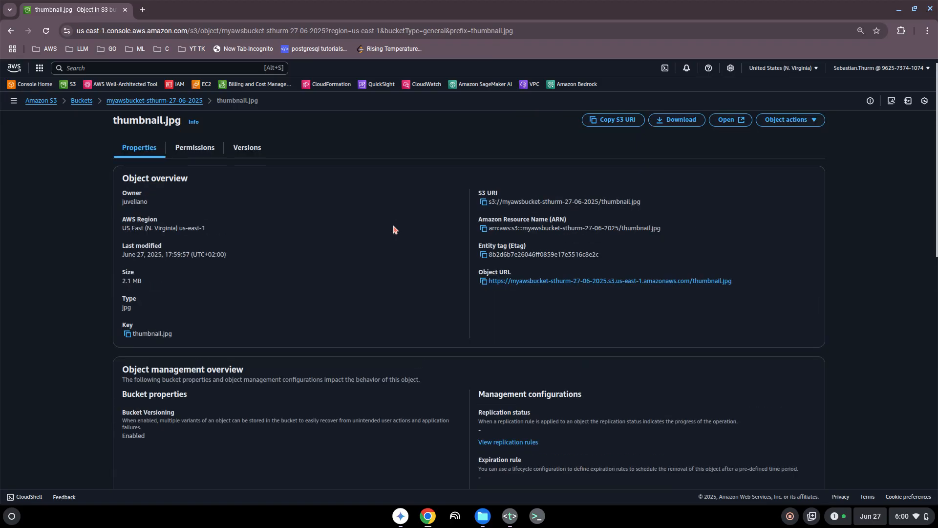
{"action": "scroll", "coordinate": [394, 228], "scroll_direction": "down", "scroll_amount": 8}
{"action": "scroll", "coordinate": [393, 228], "scroll_direction": "down", "scroll_amount": 1}
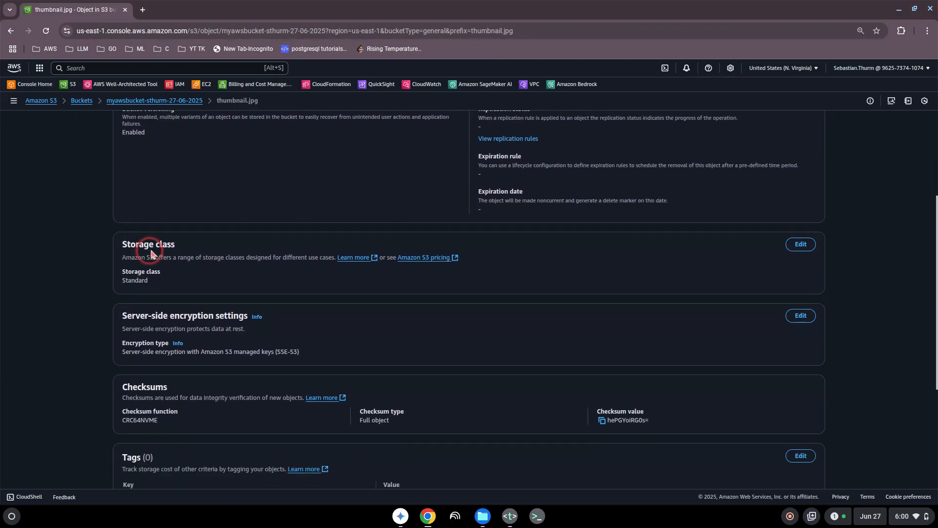
{"action": "left_click", "coordinate": [123, 246]}
{"action": "left_click", "coordinate": [192, 249]}
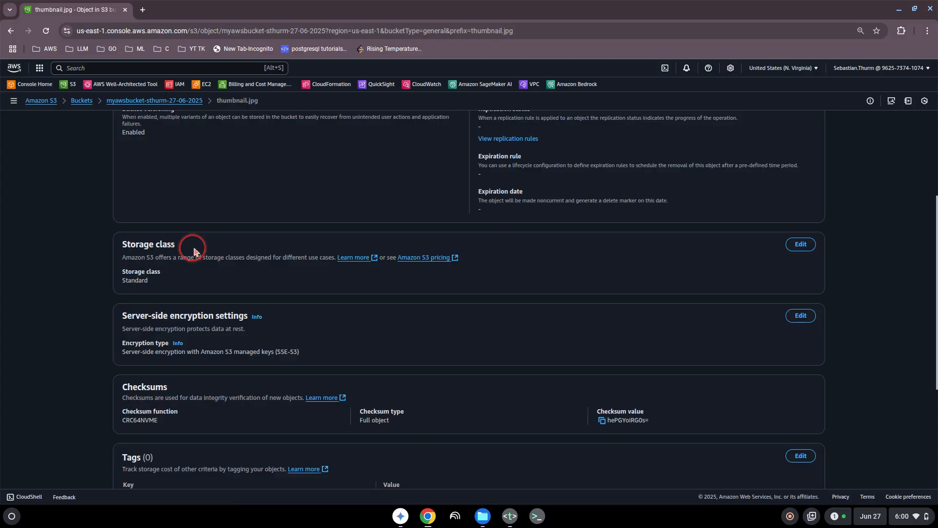
- Change thumbnail.jpg's storage class from Standard to Glacier Instant Retrieval and save
{"action": "left_click", "coordinate": [800, 246]}
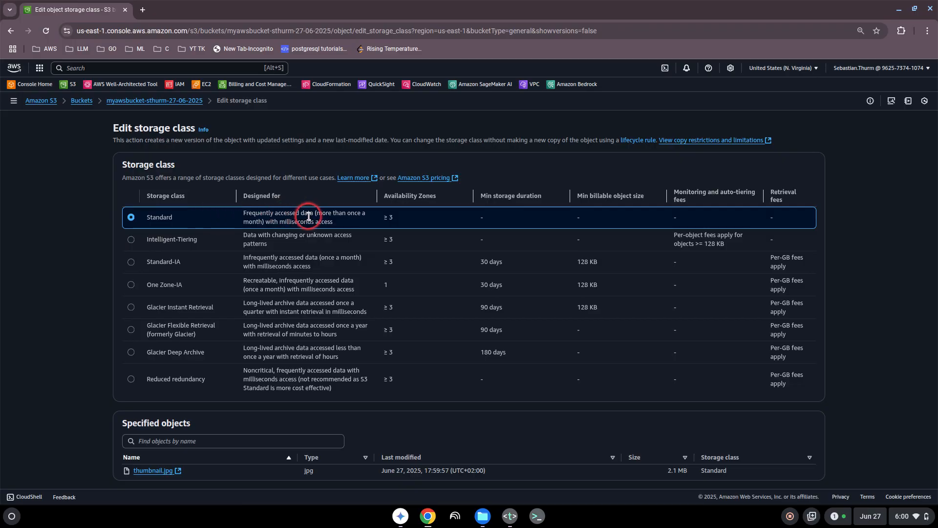
{"action": "left_click_drag", "start_coordinate": [307, 215], "coordinate": [245, 218]}
{"action": "left_click", "coordinate": [245, 218]}
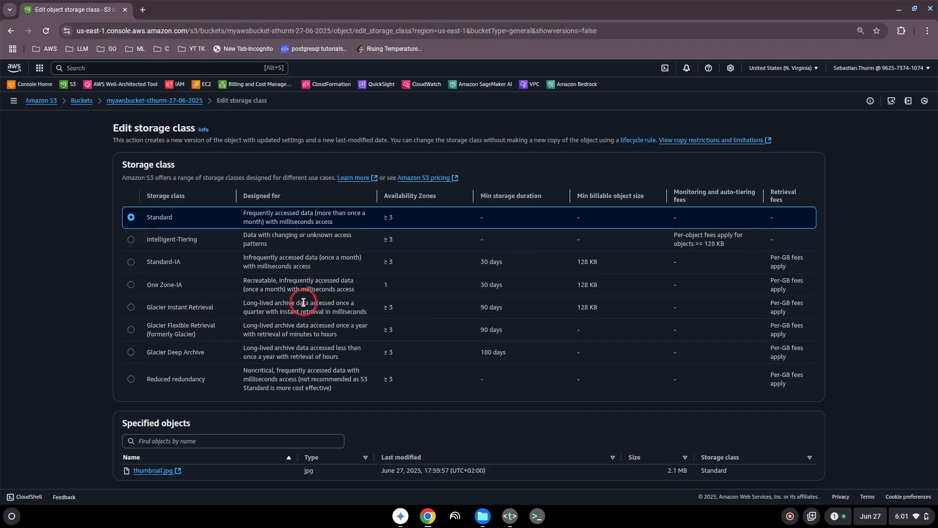
{"action": "left_click", "coordinate": [131, 308]}
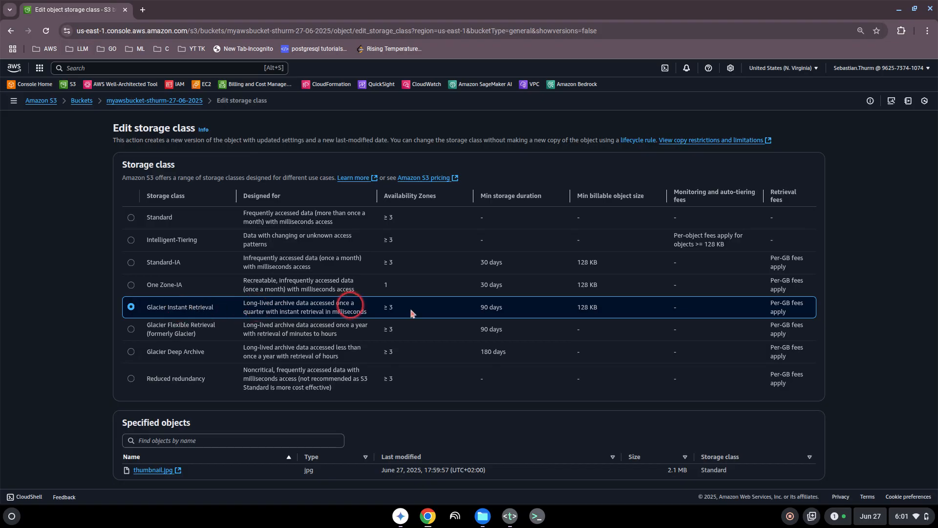
{"action": "scroll", "coordinate": [447, 329], "scroll_direction": "down", "scroll_amount": 3}
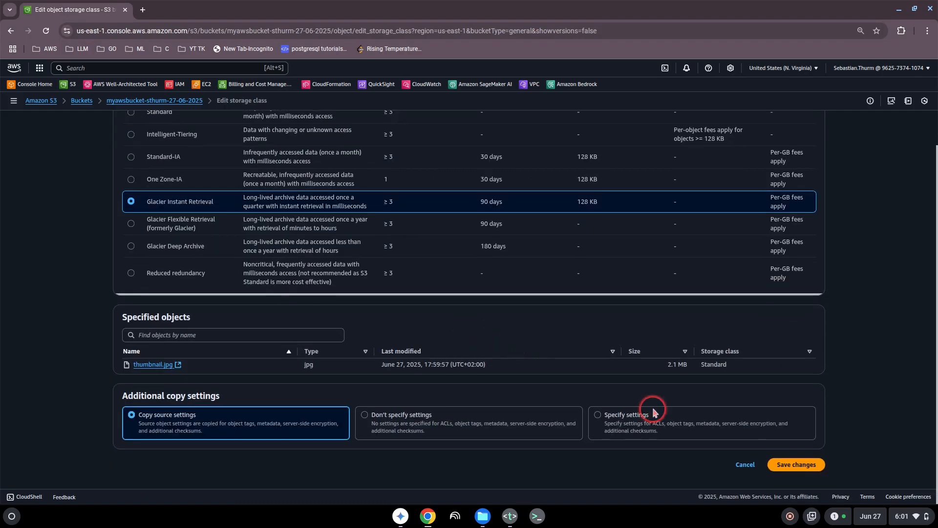
{"action": "left_click", "coordinate": [785, 465]}
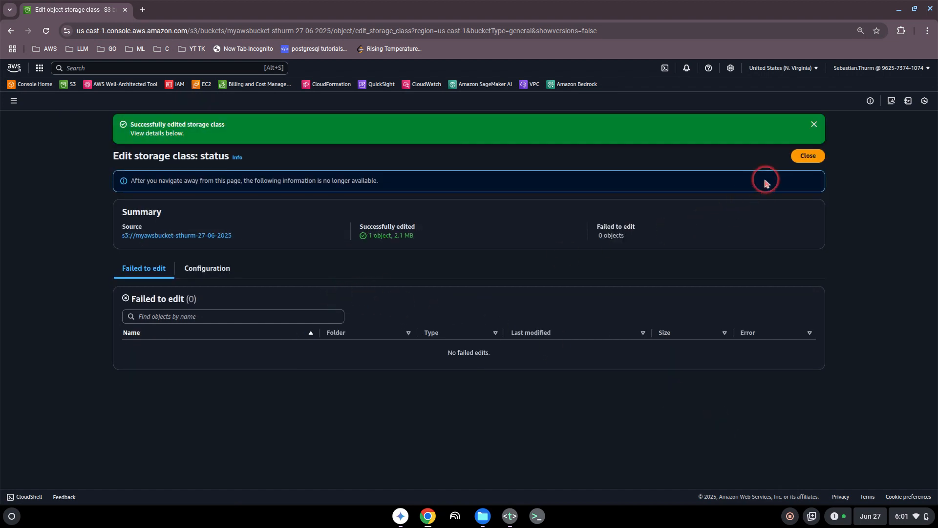
{"action": "left_click", "coordinate": [804, 155]}
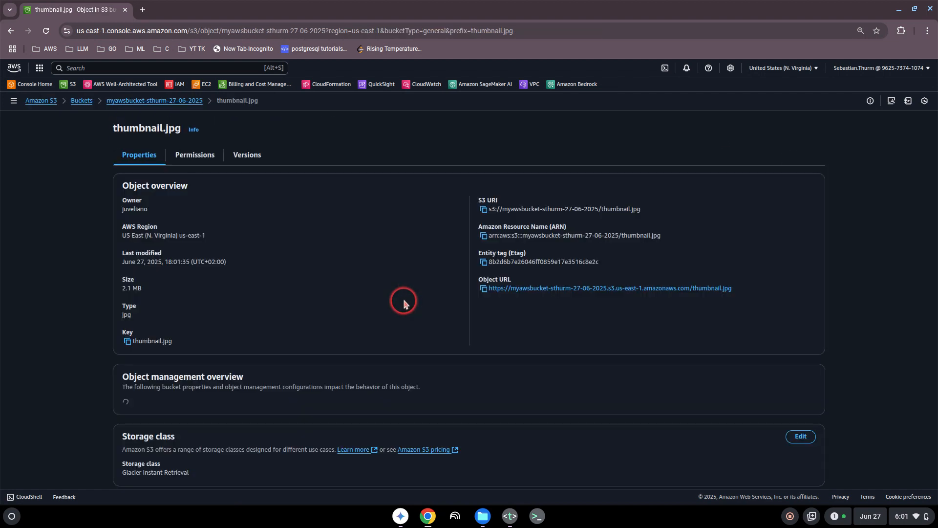
- Check the Glacier Instant Retrieval storage class, then return to the 27-06-2025 bucket's object list
{"action": "scroll", "coordinate": [325, 304], "scroll_direction": "down", "scroll_amount": 1}
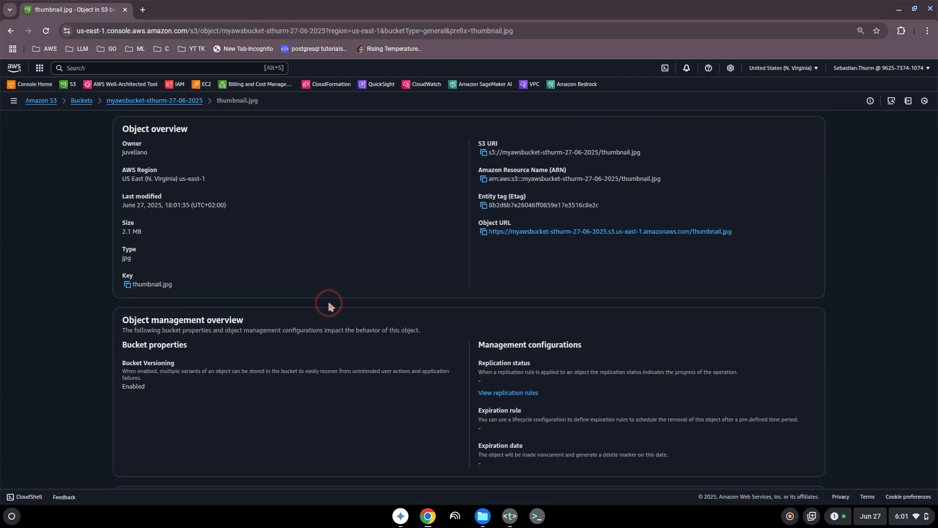
{"action": "scroll", "coordinate": [329, 306], "scroll_direction": "up", "scroll_amount": 2}
{"action": "scroll", "coordinate": [251, 269], "scroll_direction": "down", "scroll_amount": 5}
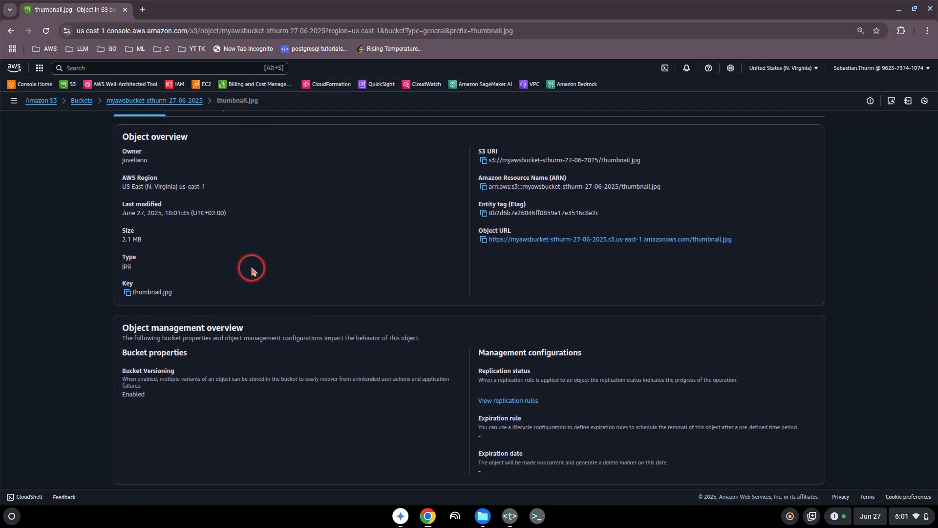
{"action": "left_click_drag", "start_coordinate": [142, 297], "coordinate": [205, 301]}
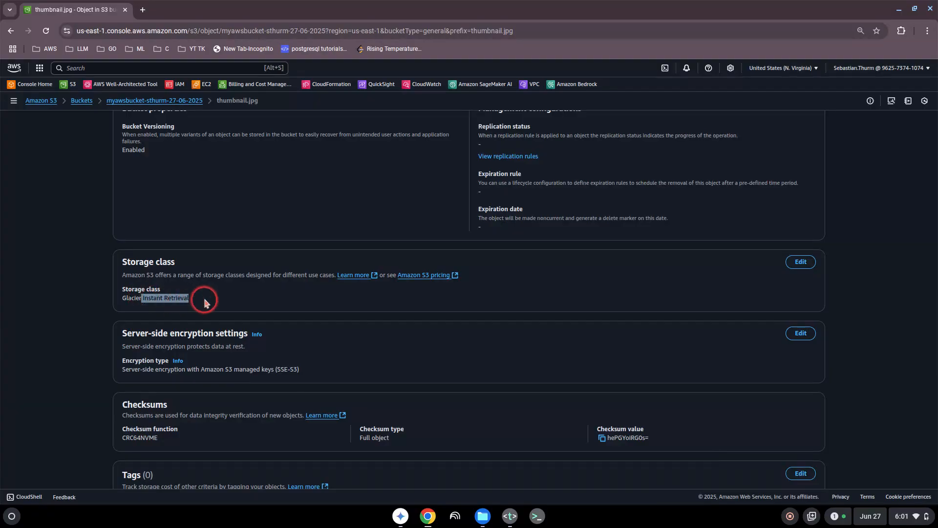
{"action": "scroll", "coordinate": [377, 324], "scroll_direction": "up", "scroll_amount": 5}
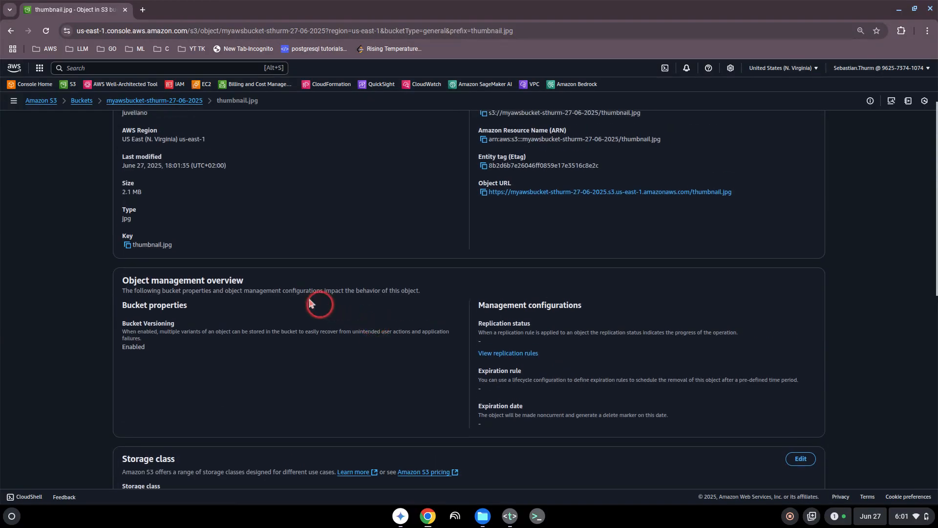
{"action": "left_click", "coordinate": [162, 100]}
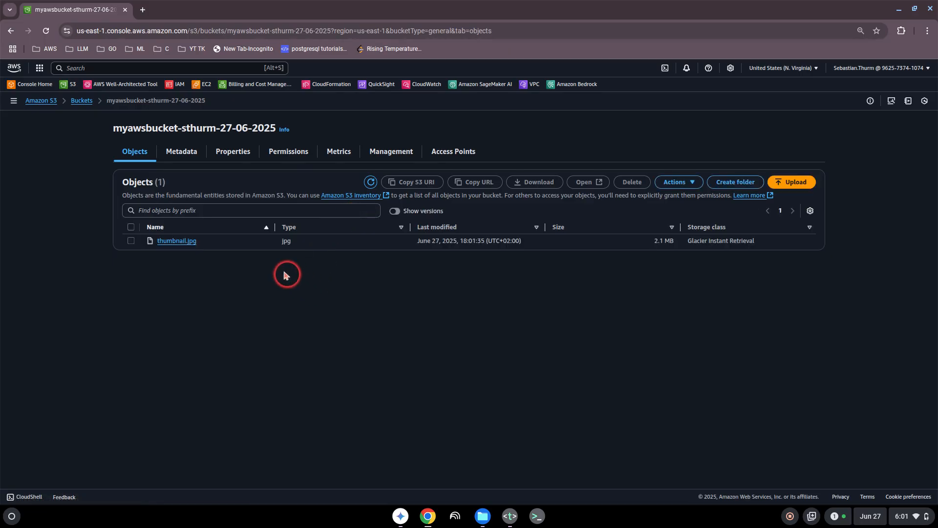
{"action": "left_click_drag", "start_coordinate": [140, 128], "coordinate": [242, 128]}
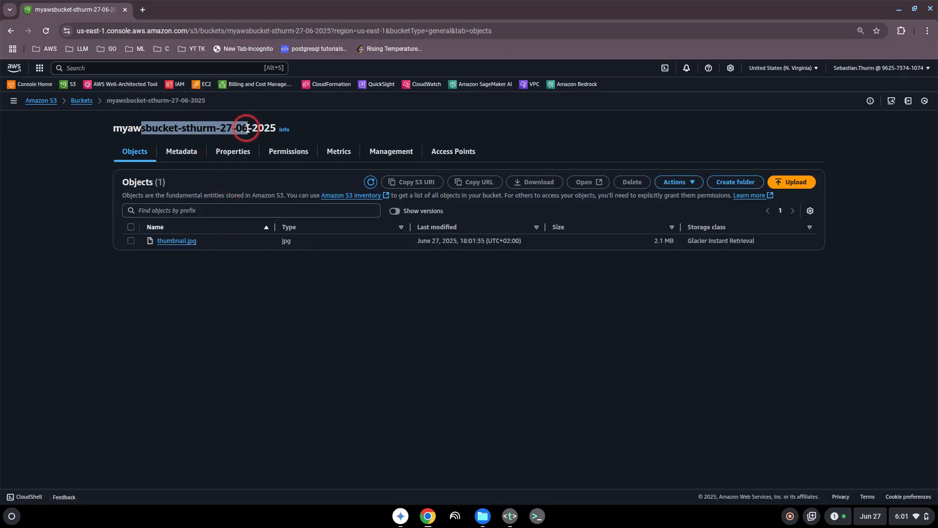
{"action": "left_click", "coordinate": [248, 128]}
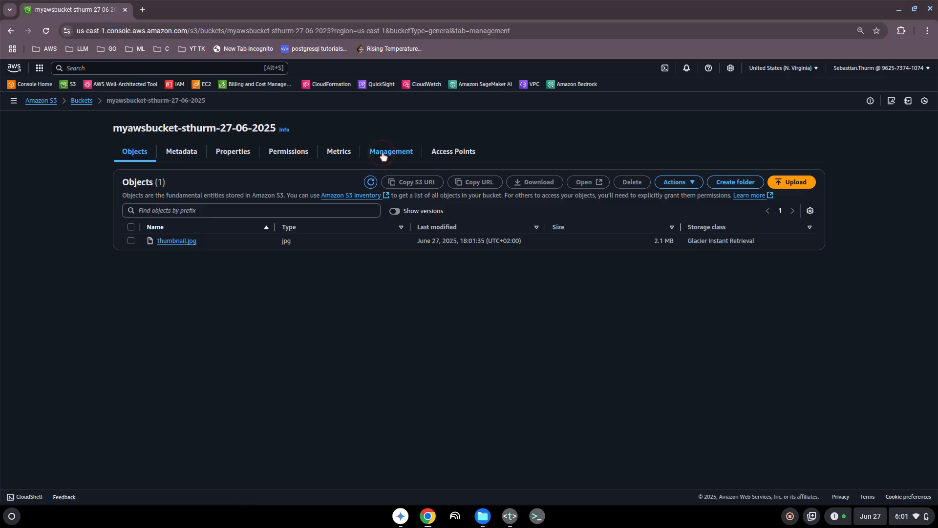
- Start a new lifecycle rule in the bucket's Management tab, applying to all objects
{"action": "left_click", "coordinate": [383, 154]}
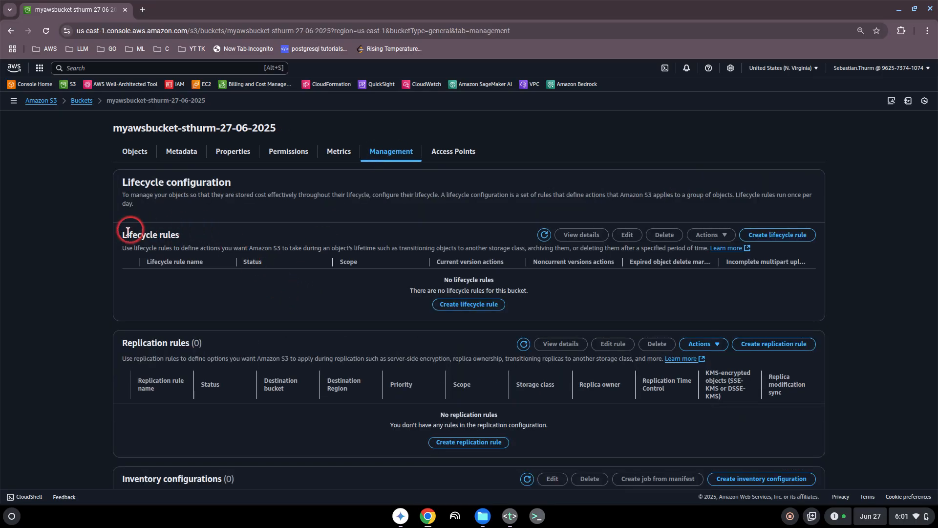
{"action": "left_click_drag", "start_coordinate": [128, 231], "coordinate": [199, 235]}
{"action": "left_click", "coordinate": [299, 287]}
{"action": "left_click", "coordinate": [466, 305]}
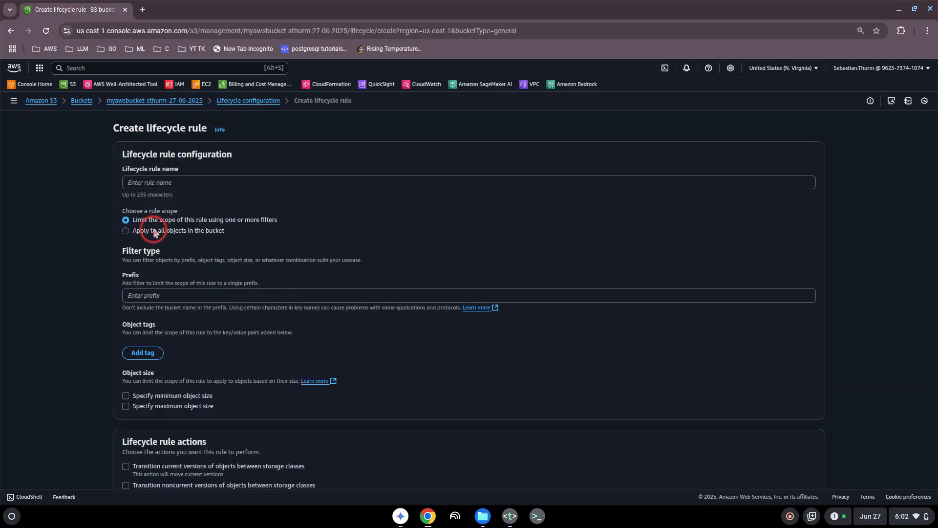
{"action": "left_click", "coordinate": [145, 184]}
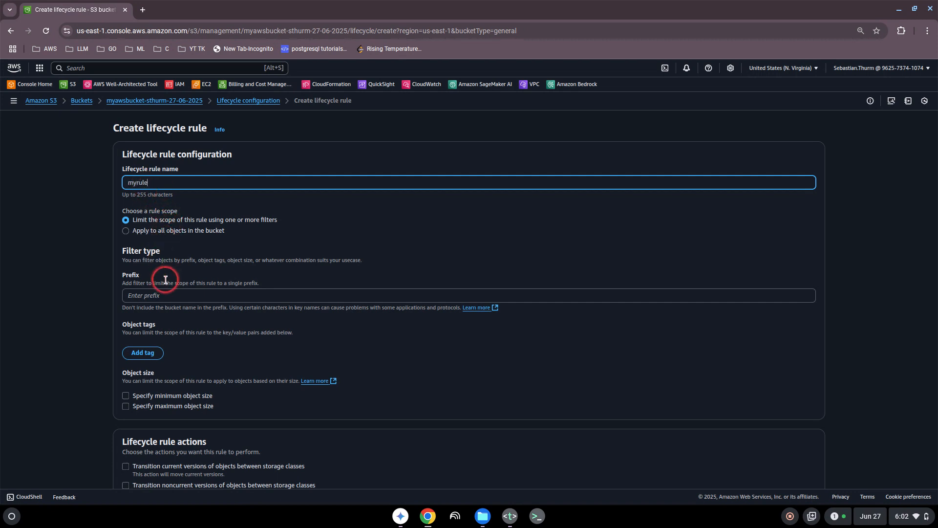
{"action": "left_click", "coordinate": [145, 295]}
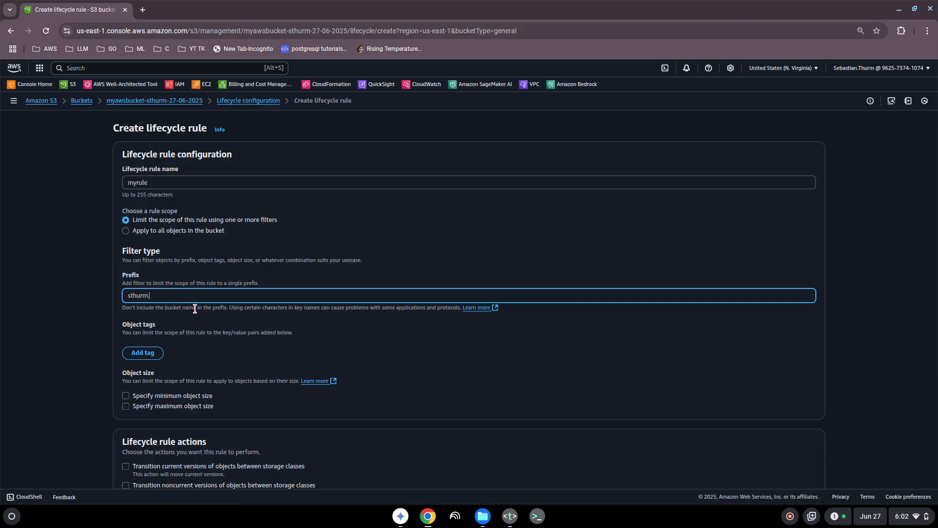
{"action": "left_click", "coordinate": [125, 230]}
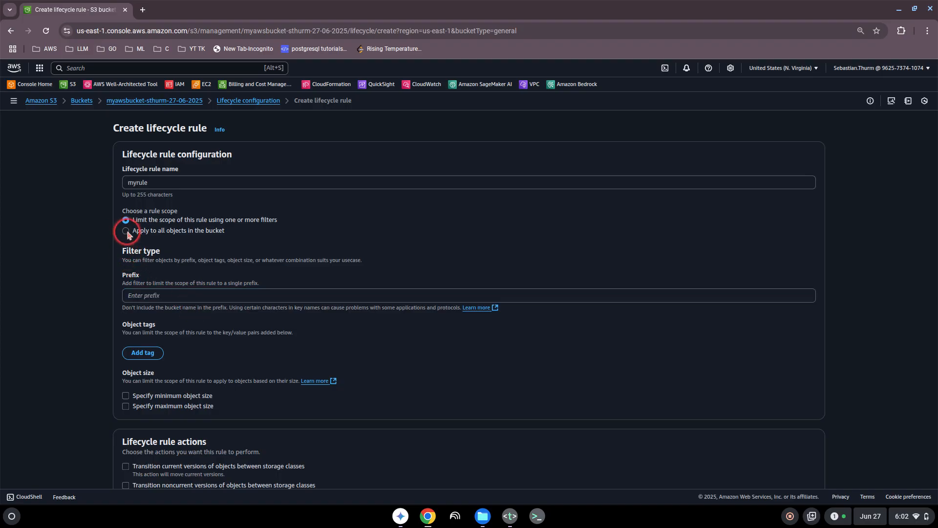
{"action": "left_click", "coordinate": [146, 278]}
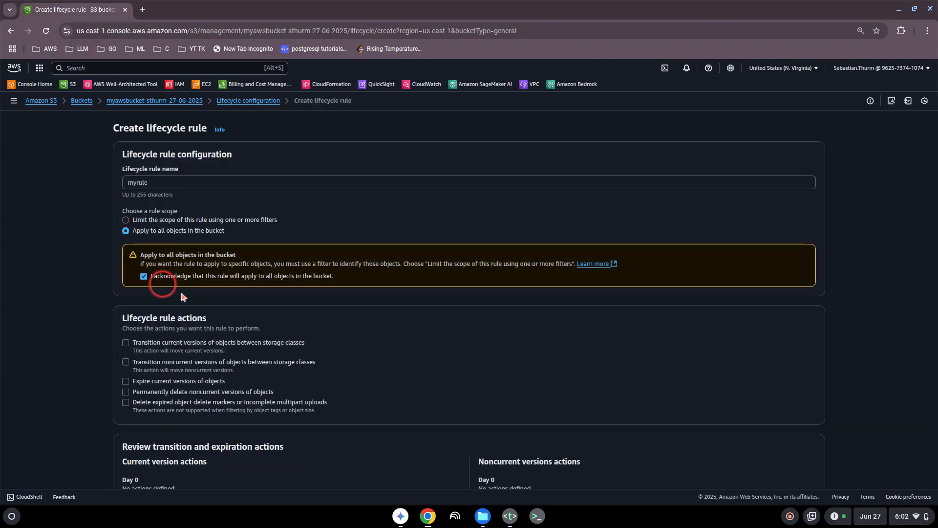
- Add a current-version transition to Standard-IA after 30 days
{"action": "scroll", "coordinate": [283, 335], "scroll_direction": "down", "scroll_amount": 2}
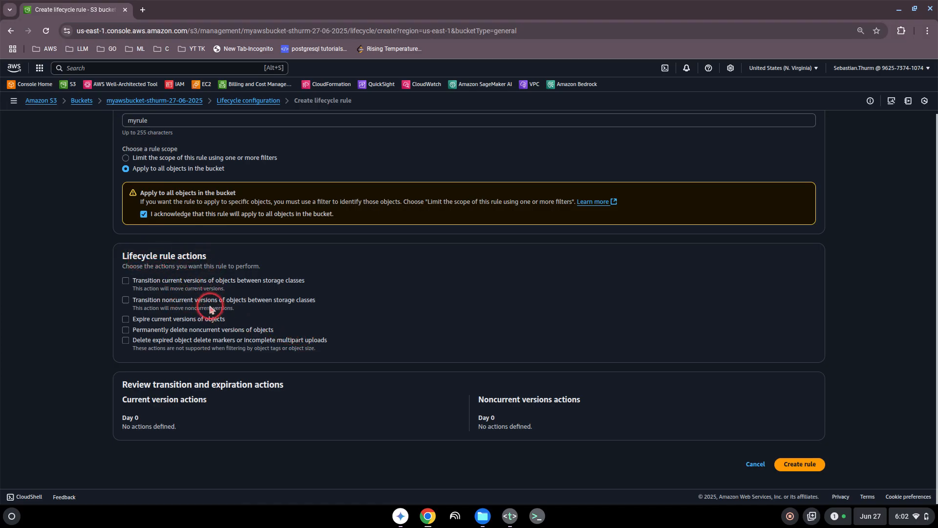
{"action": "left_click", "coordinate": [125, 282]}
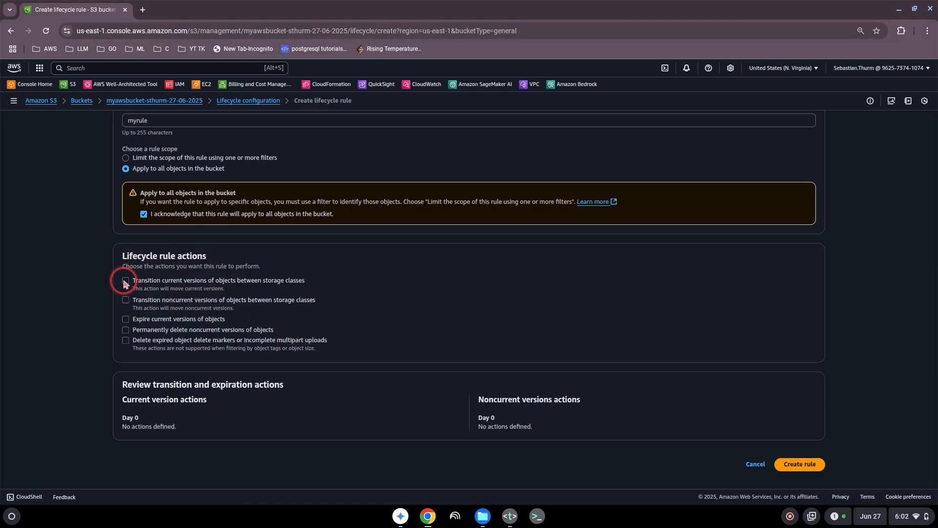
{"action": "left_click", "coordinate": [143, 403]}
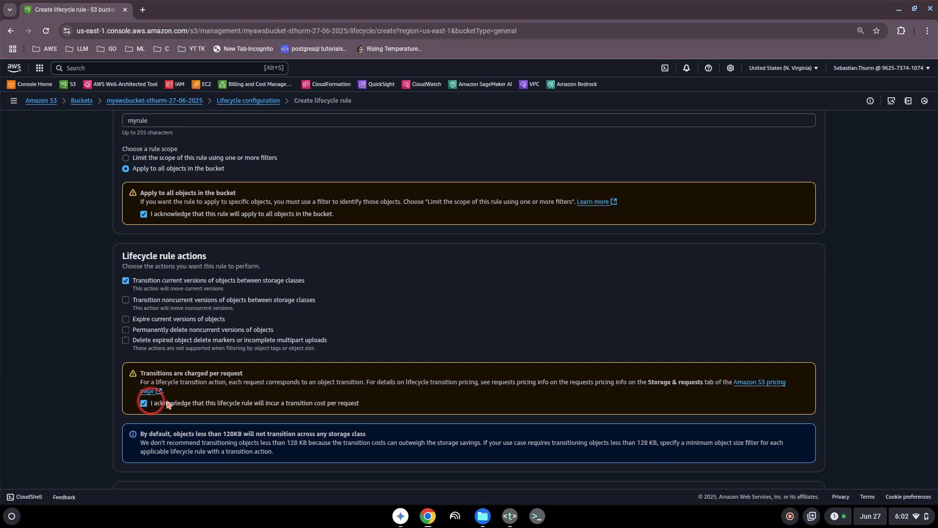
{"action": "scroll", "coordinate": [289, 386], "scroll_direction": "down", "scroll_amount": 5}
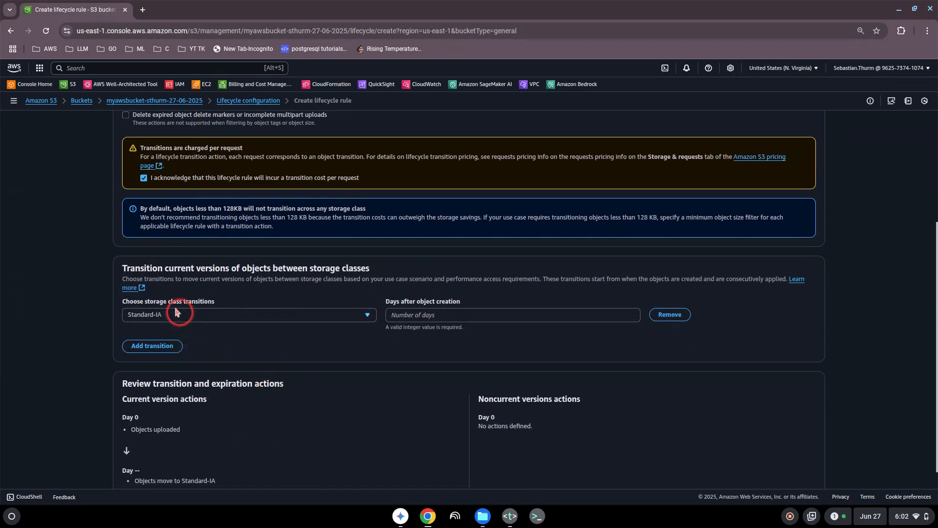
{"action": "left_click", "coordinate": [406, 315]}
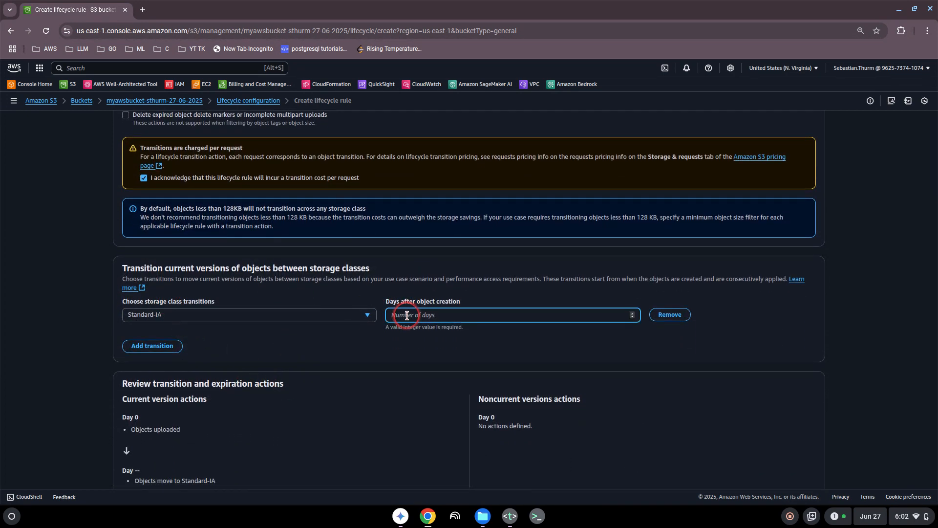
{"action": "type", "text": "30"}
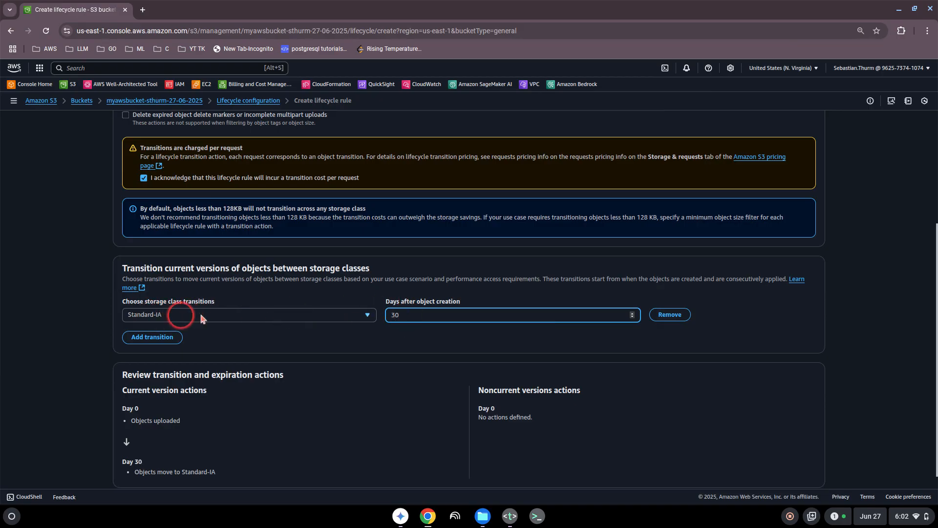
- Add a second transition to Glacier Instant Retrieval after 60 days
{"action": "left_click", "coordinate": [166, 338]}
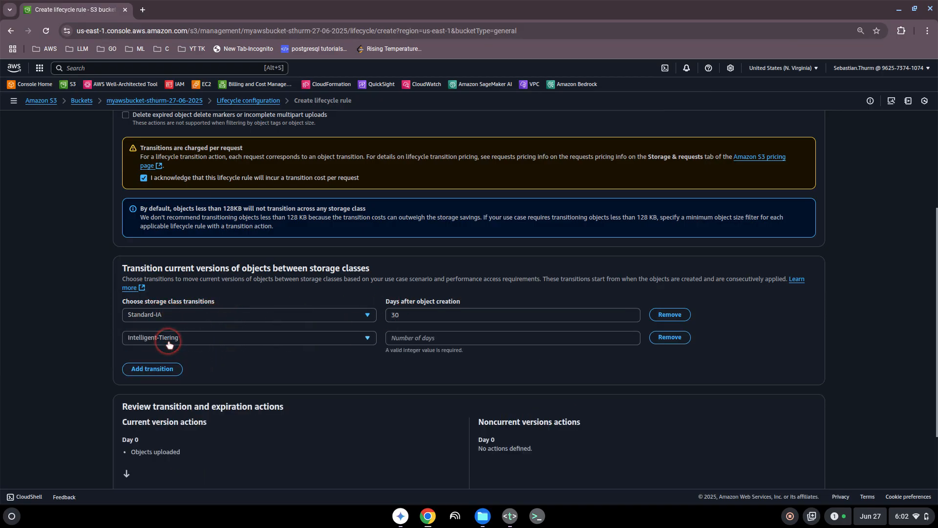
{"action": "left_click", "coordinate": [211, 340]}
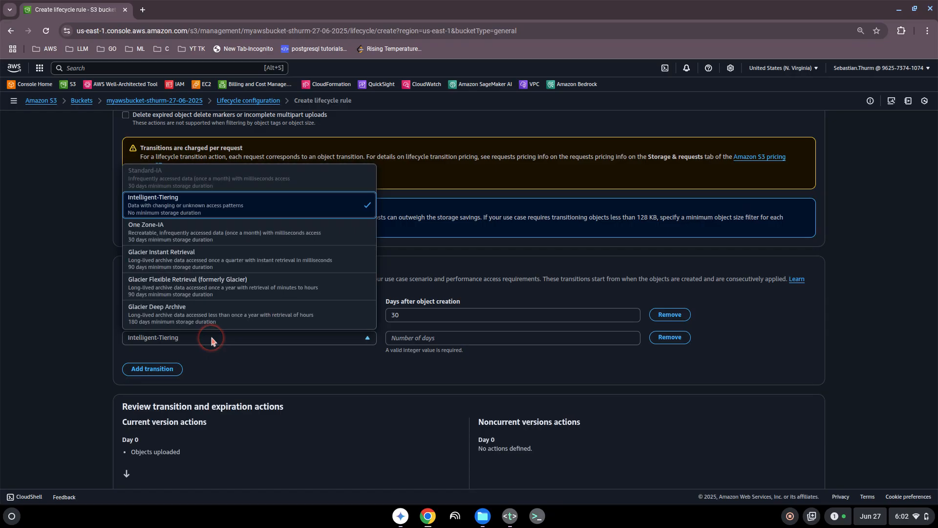
{"action": "left_click", "coordinate": [214, 260]}
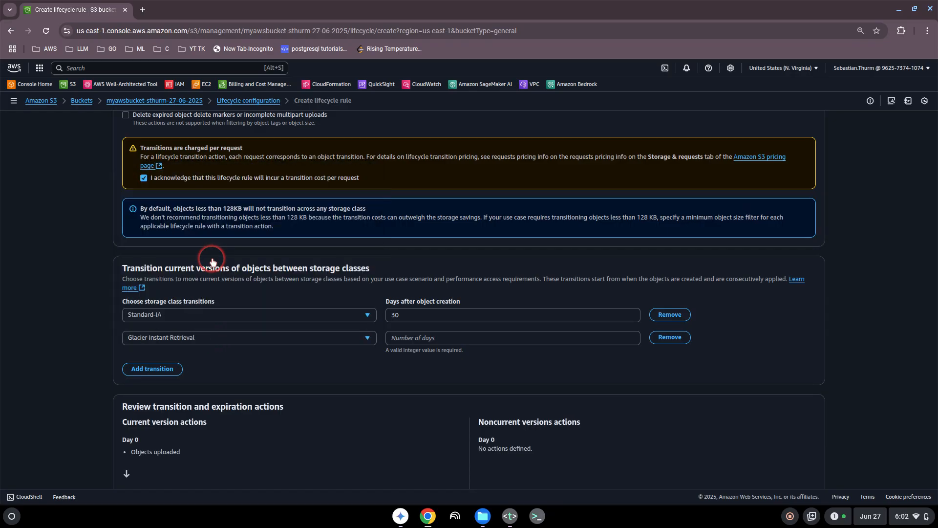
{"action": "left_click", "coordinate": [393, 336]}
{"action": "type", "text": "60"}
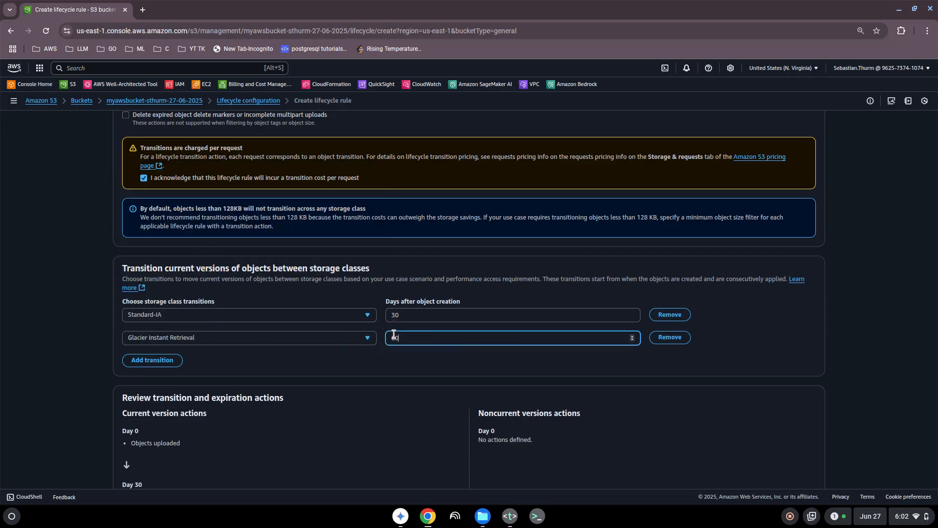
{"action": "scroll", "coordinate": [606, 362], "scroll_direction": "down", "scroll_amount": 2}
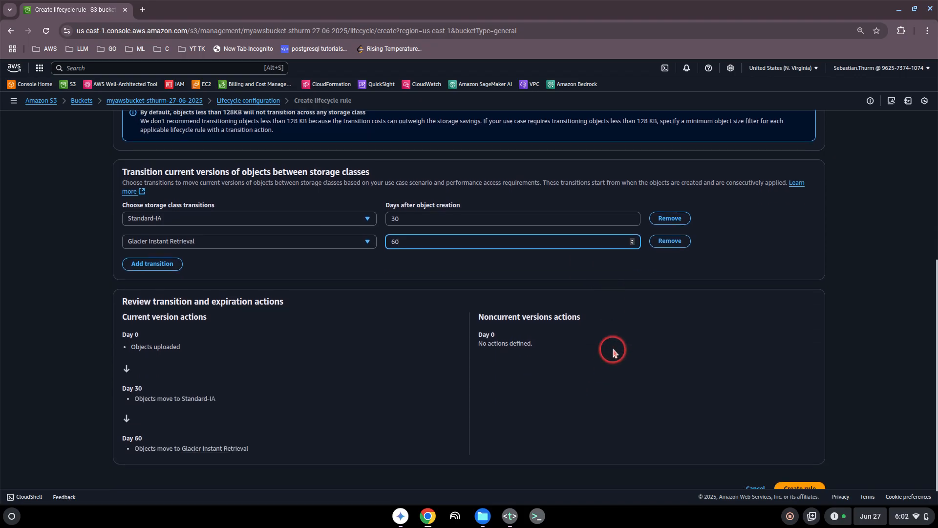
{"action": "left_click", "coordinate": [639, 266]}
- Review the timeline: Day 0 upload, Day 30 Standard-IA, Day 60 Glacier Instant Retrieval
{"action": "scroll", "coordinate": [624, 367], "scroll_direction": "down", "scroll_amount": 1}
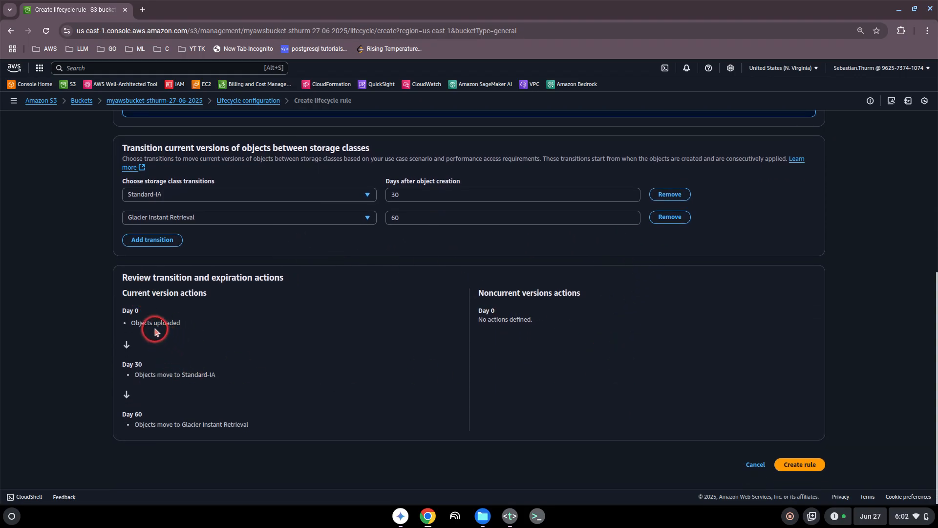
{"action": "left_click_drag", "start_coordinate": [140, 322], "coordinate": [185, 326]}
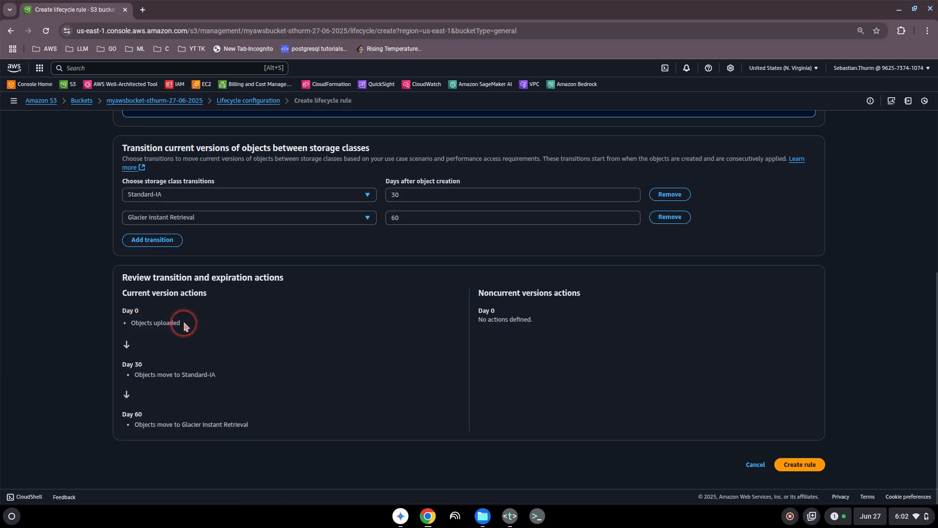
{"action": "left_click_drag", "start_coordinate": [163, 375], "coordinate": [218, 379]}
{"action": "left_click", "coordinate": [220, 377]}
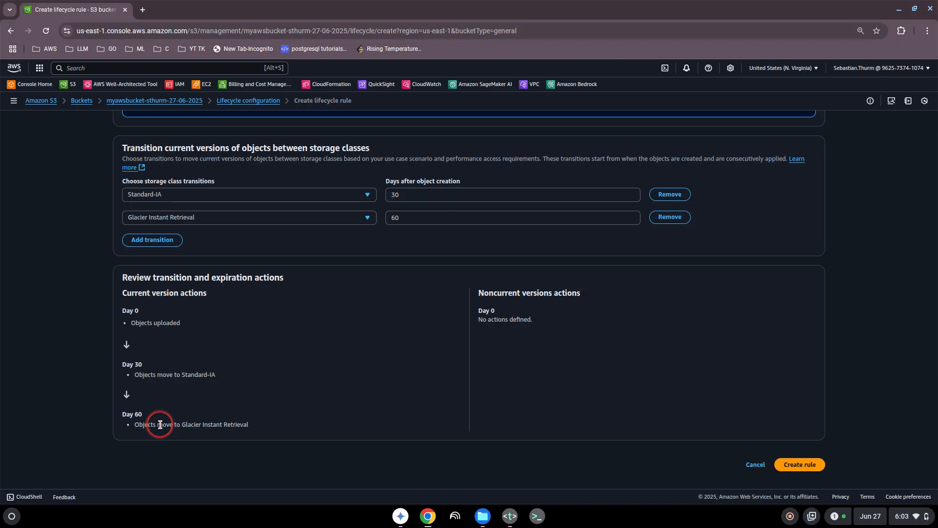
{"action": "left_click_drag", "start_coordinate": [159, 424], "coordinate": [237, 423]}
{"action": "left_click", "coordinate": [237, 424]}
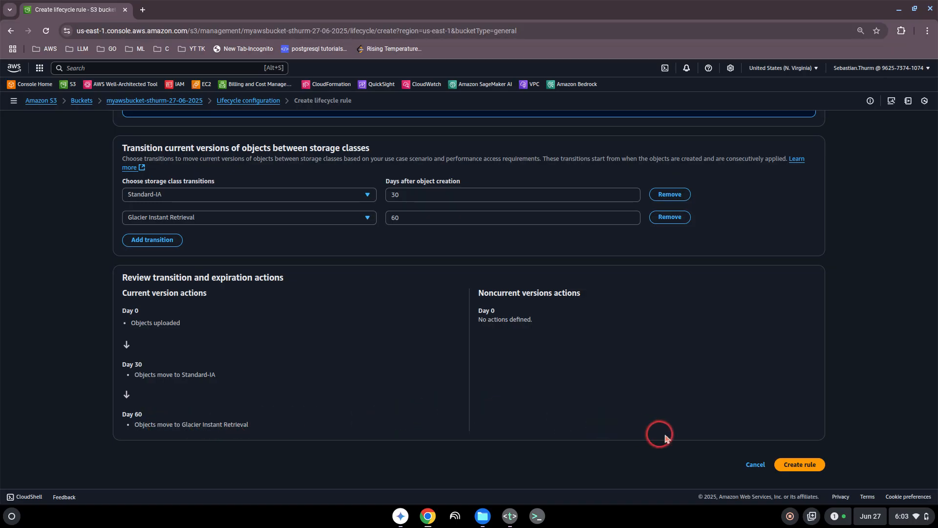
- Create the myrule lifecycle rule, then open thumbnail.jpg from the bucket's object list
{"action": "left_click", "coordinate": [807, 470]}
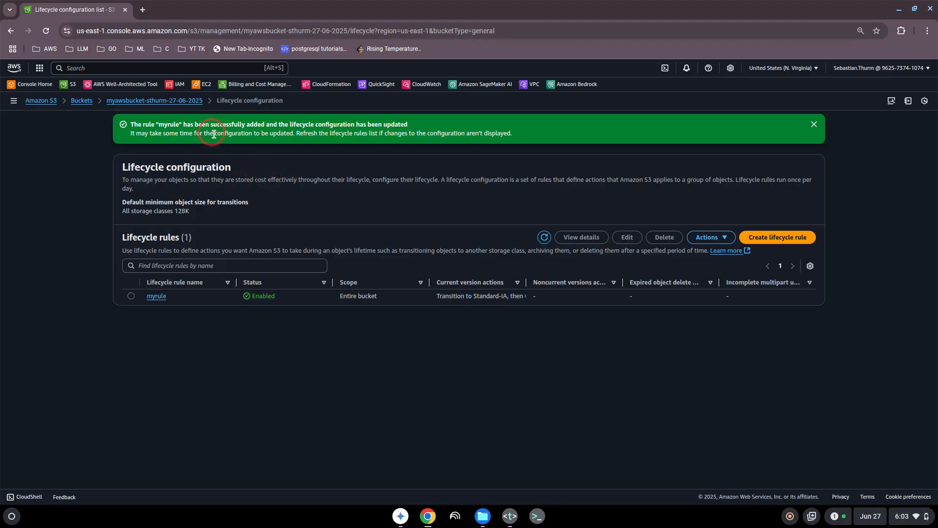
{"action": "left_click", "coordinate": [191, 104]}
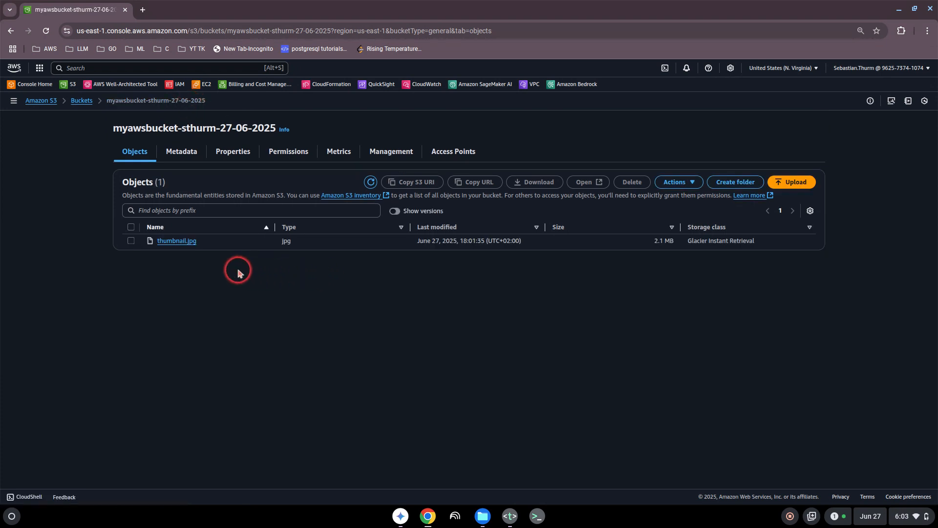
{"action": "left_click", "coordinate": [173, 242]}
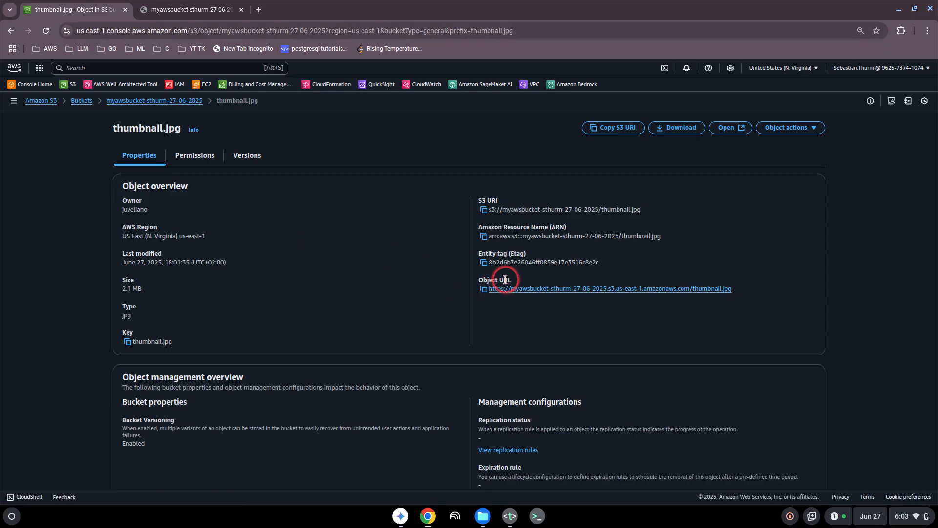
- See Access Denied on the object URL, then view the bucket's Permissions with thumbnail.jpg selected
{"action": "left_click", "coordinate": [190, 10]}
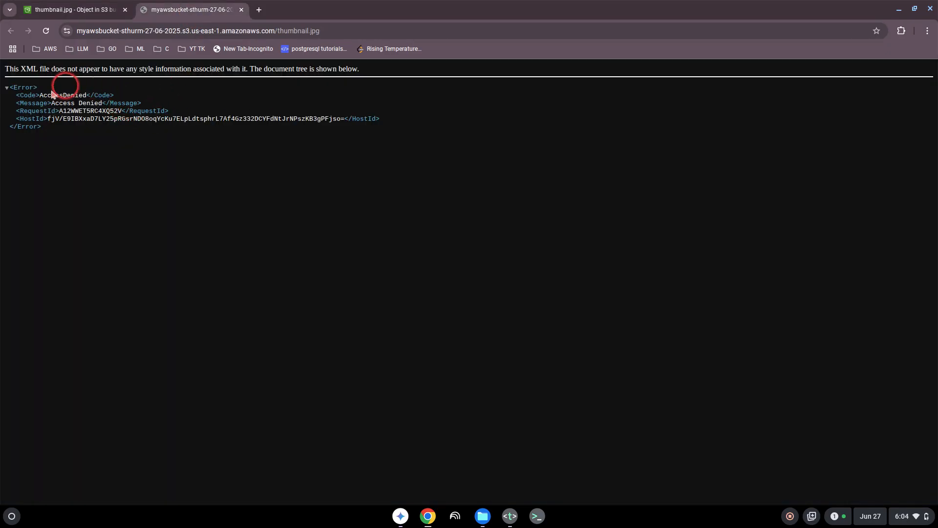
{"action": "left_click", "coordinate": [91, 10]}
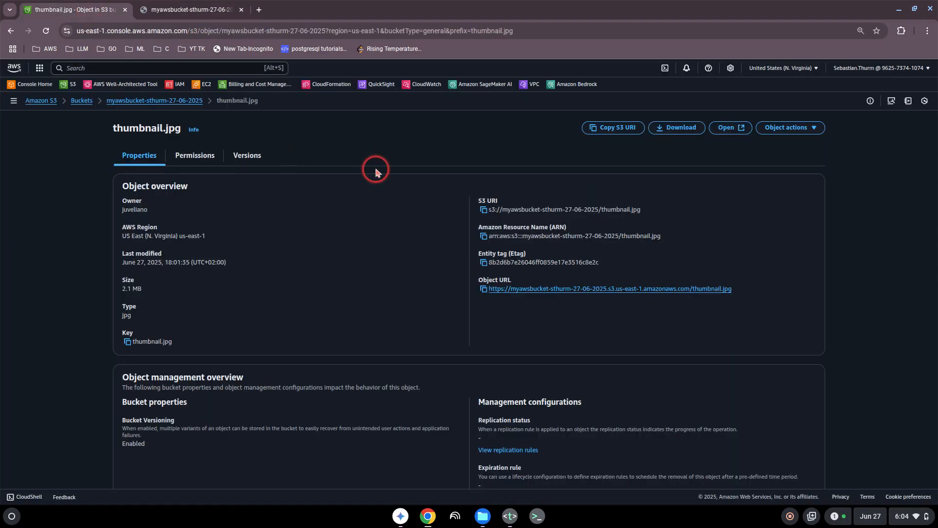
{"action": "left_click", "coordinate": [181, 101]}
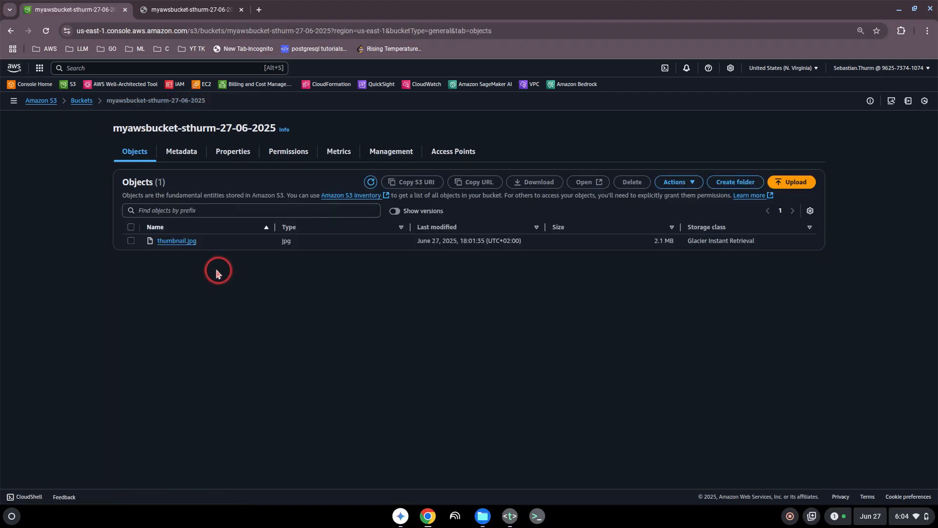
{"action": "left_click", "coordinate": [131, 241]}
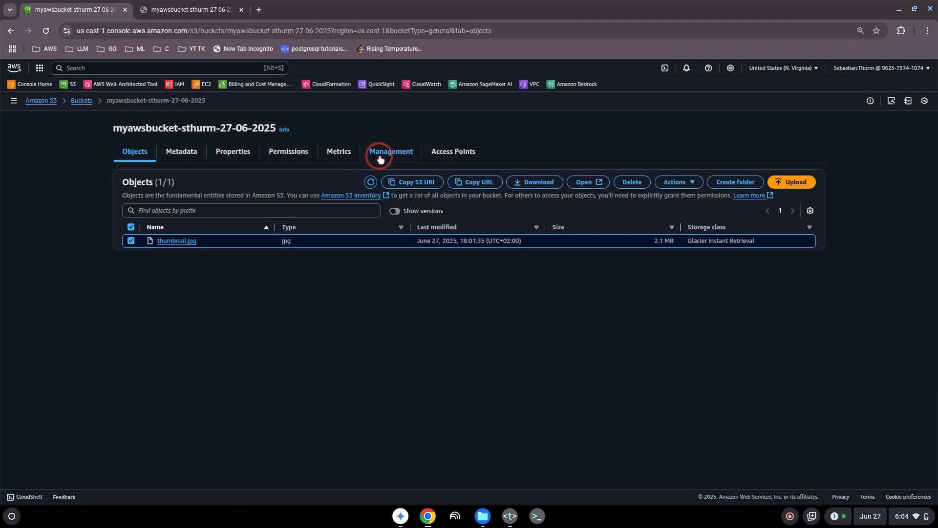
{"action": "left_click", "coordinate": [290, 155]}
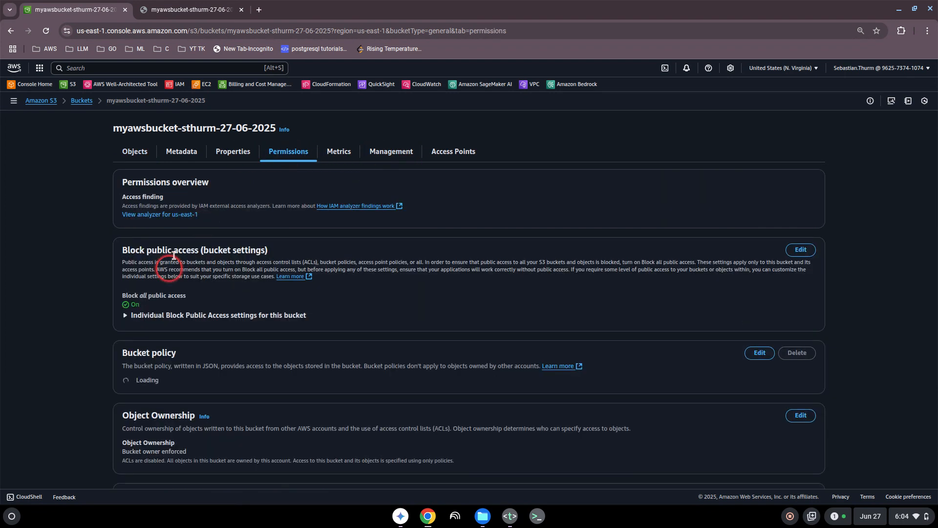
- Turn off Block all public access for the bucket, confirming with 'confirm'
{"action": "left_click", "coordinate": [800, 249]}
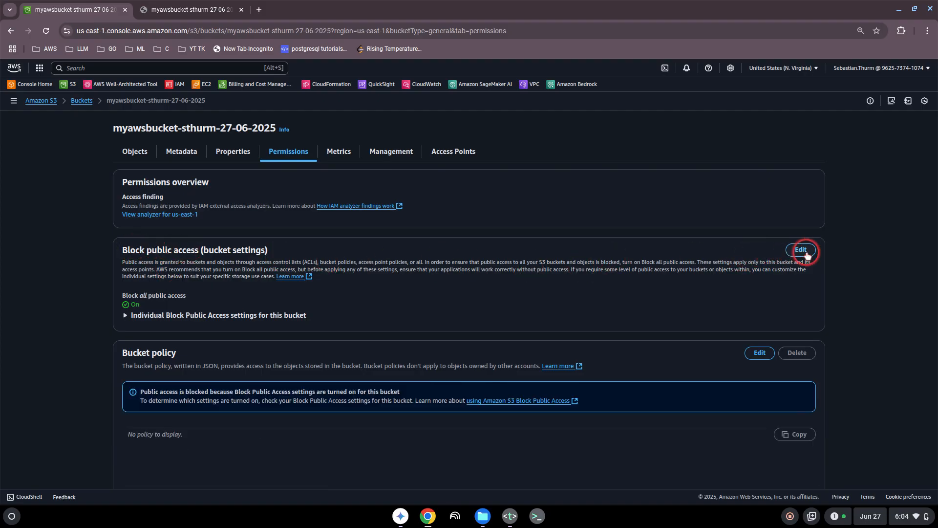
{"action": "left_click", "coordinate": [127, 197]}
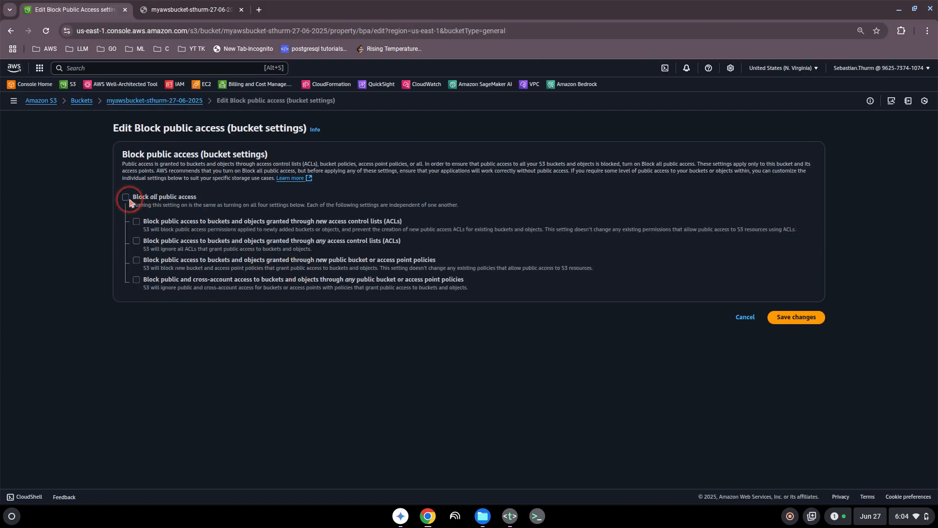
{"action": "left_click", "coordinate": [788, 316]}
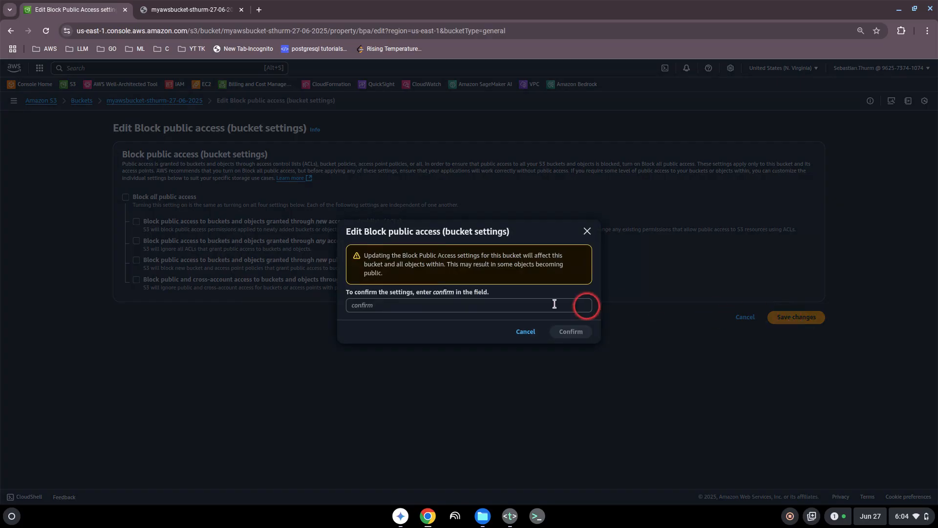
{"action": "left_click", "coordinate": [391, 306]}
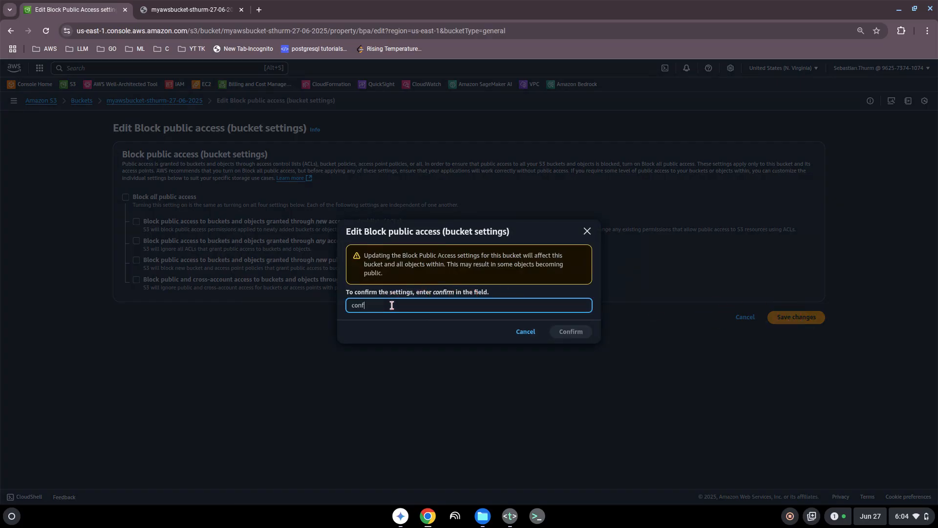
{"action": "type", "text": "confirm"}
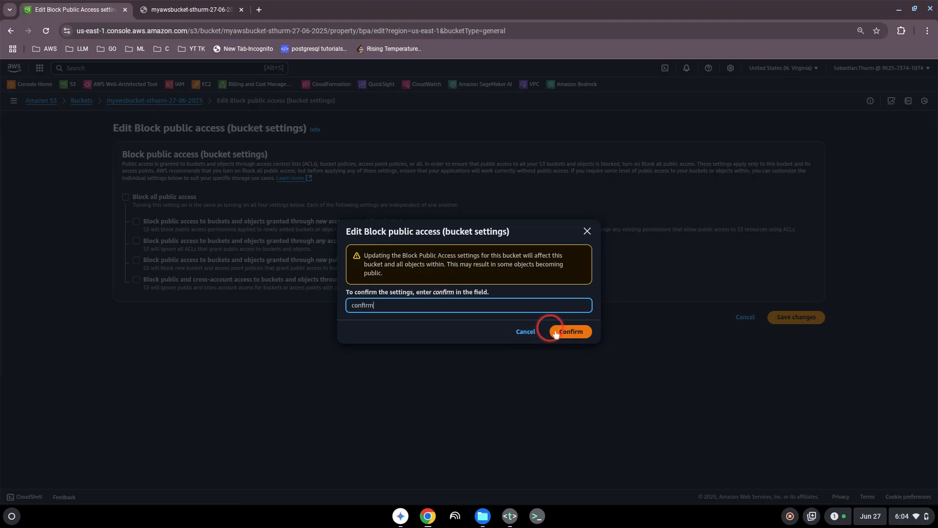
{"action": "left_click", "coordinate": [571, 332]}
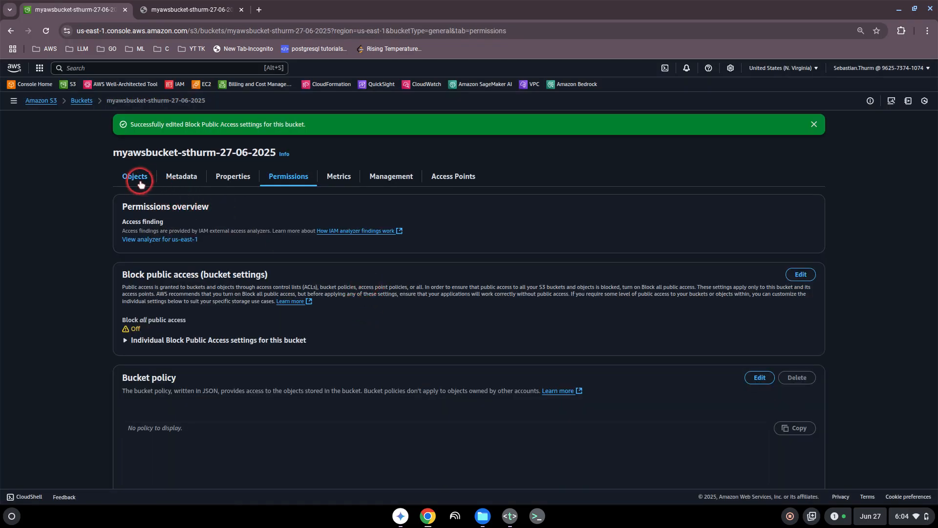
- Retest thumbnail.jpg's object URL (still Access Denied), close both error tabs, and return to the bucket
{"action": "left_click", "coordinate": [139, 181]}
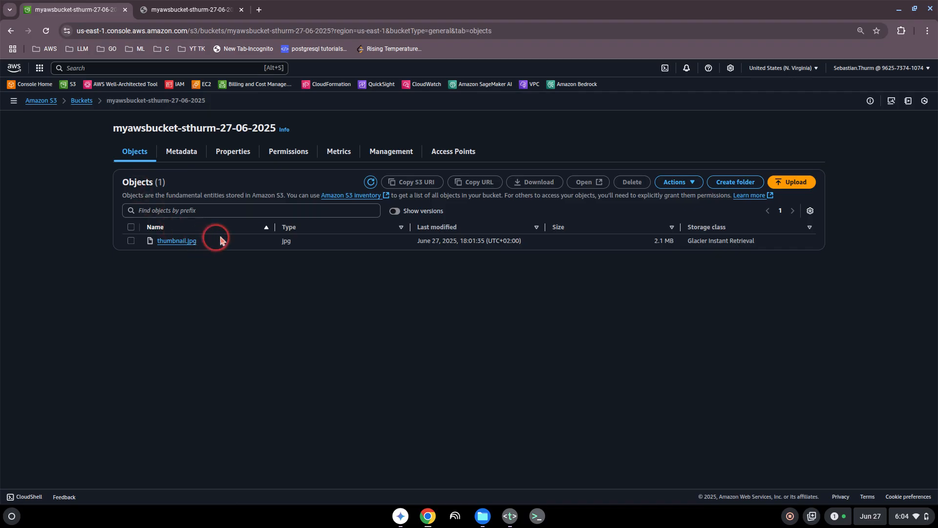
{"action": "left_click", "coordinate": [177, 241]}
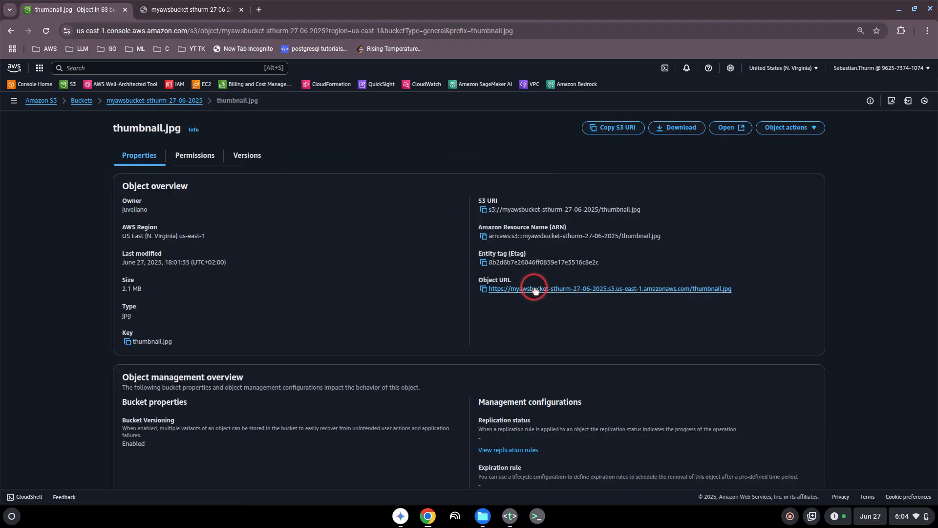
{"action": "left_click", "coordinate": [535, 288]}
{"action": "left_click", "coordinate": [295, 10]}
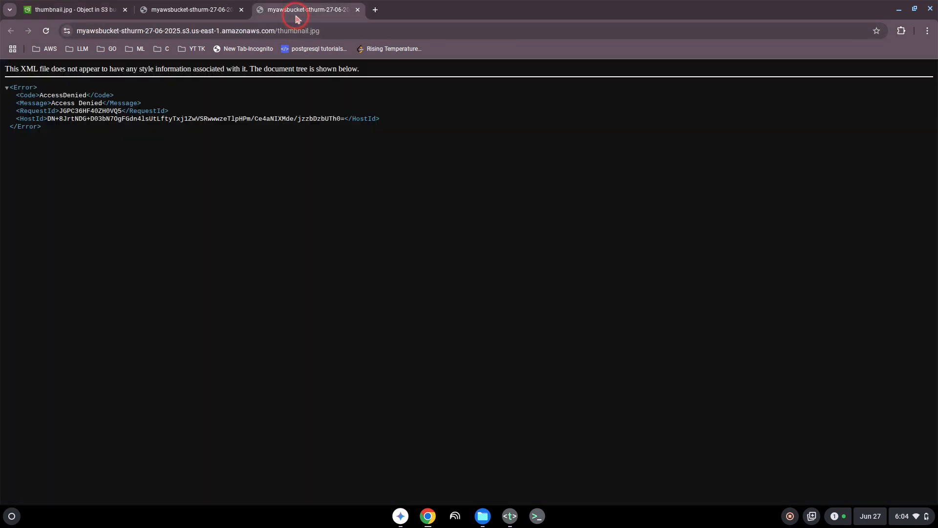
{"action": "left_click", "coordinate": [356, 9]}
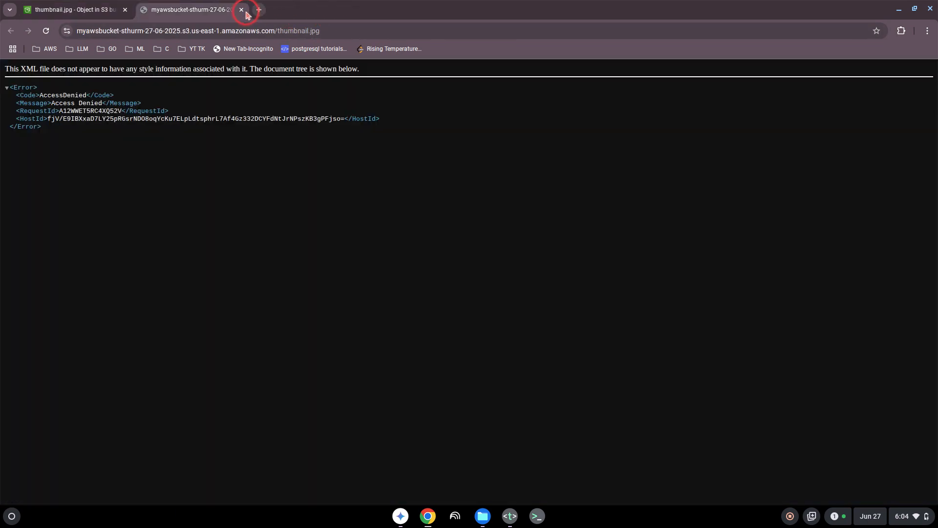
{"action": "left_click", "coordinate": [242, 10]}
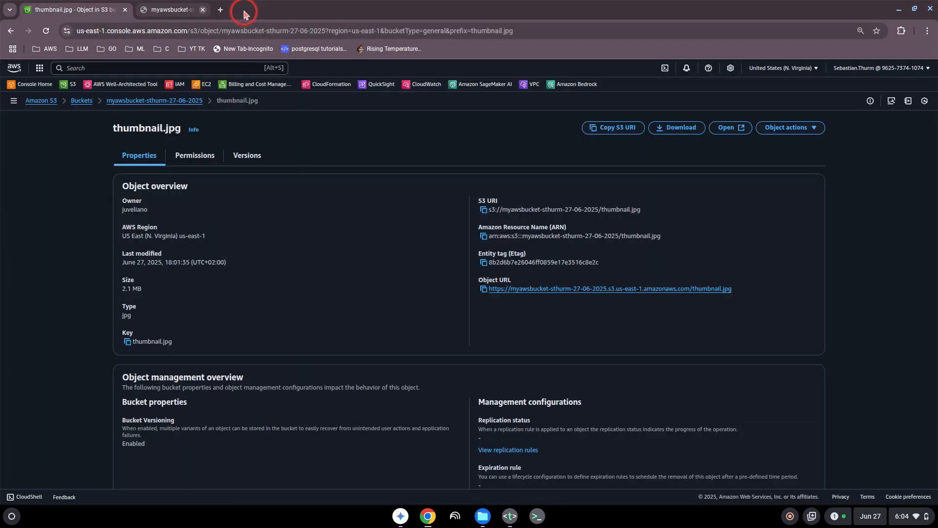
{"action": "left_click", "coordinate": [142, 100]}
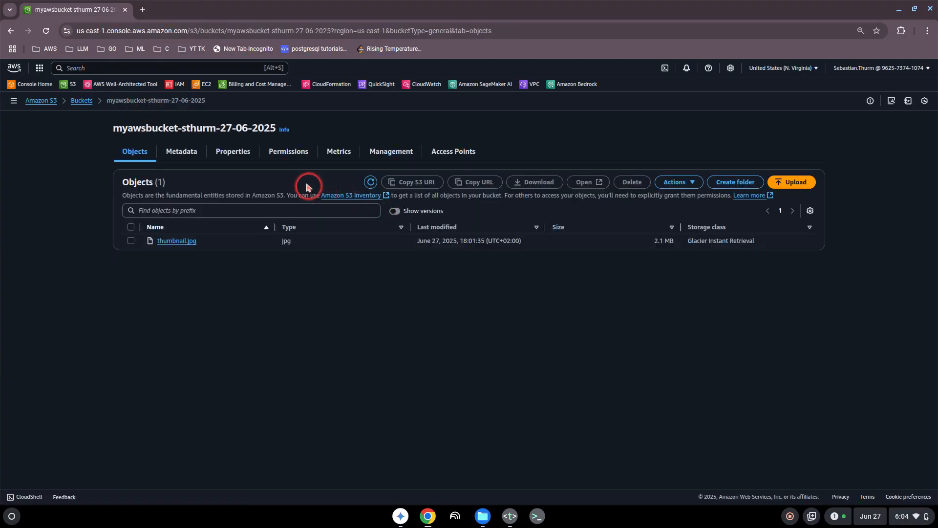
- On the 27-06-2025 bucket's Permissions tab, start editing its still-empty bucket policy
{"action": "left_click", "coordinate": [285, 159]}
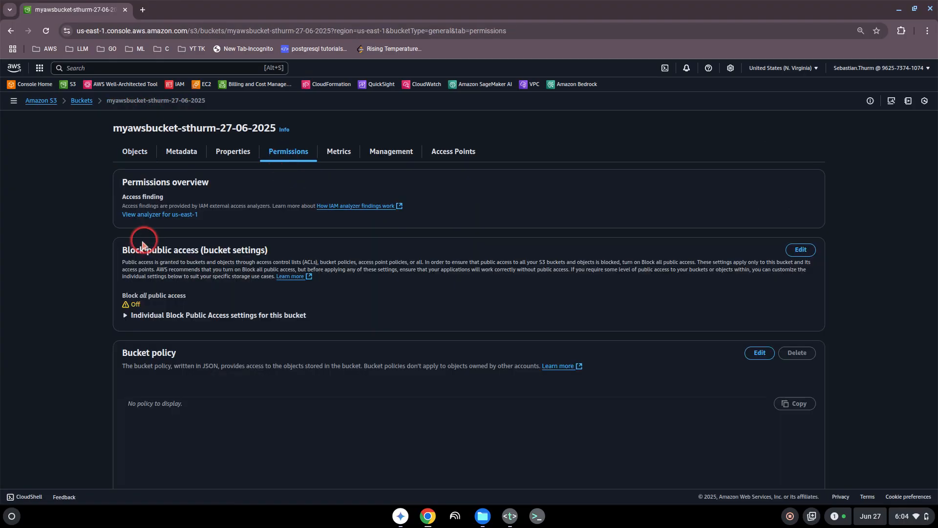
{"action": "scroll", "coordinate": [153, 264], "scroll_direction": "down", "scroll_amount": 2}
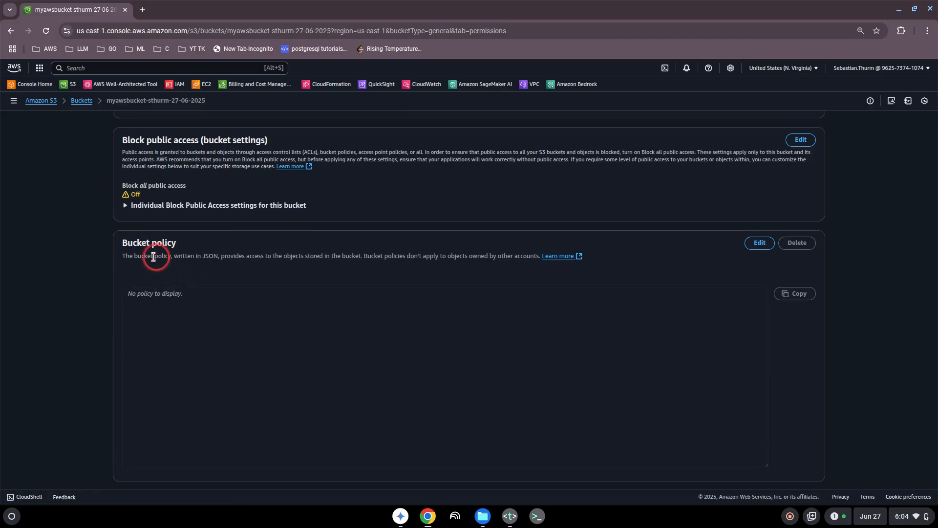
{"action": "left_click_drag", "start_coordinate": [130, 255], "coordinate": [269, 257]}
{"action": "left_click", "coordinate": [270, 256]}
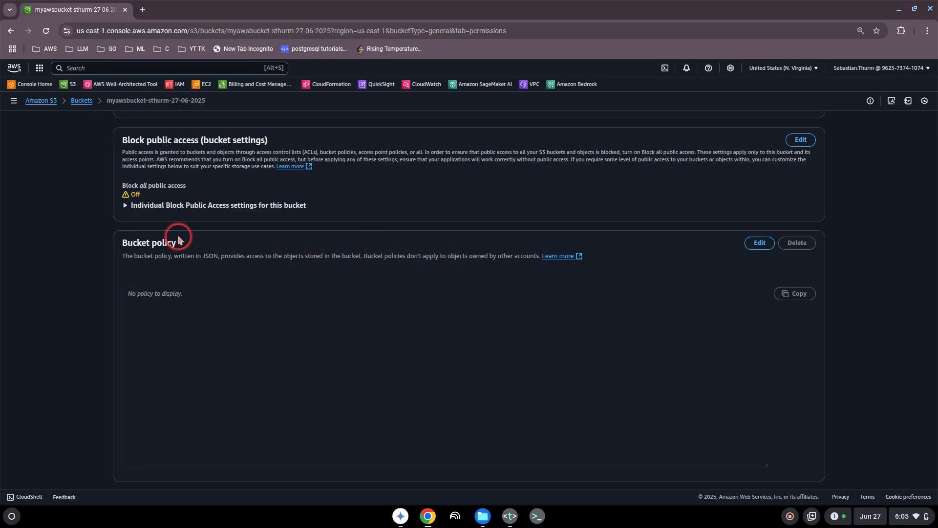
{"action": "left_click", "coordinate": [758, 243]}
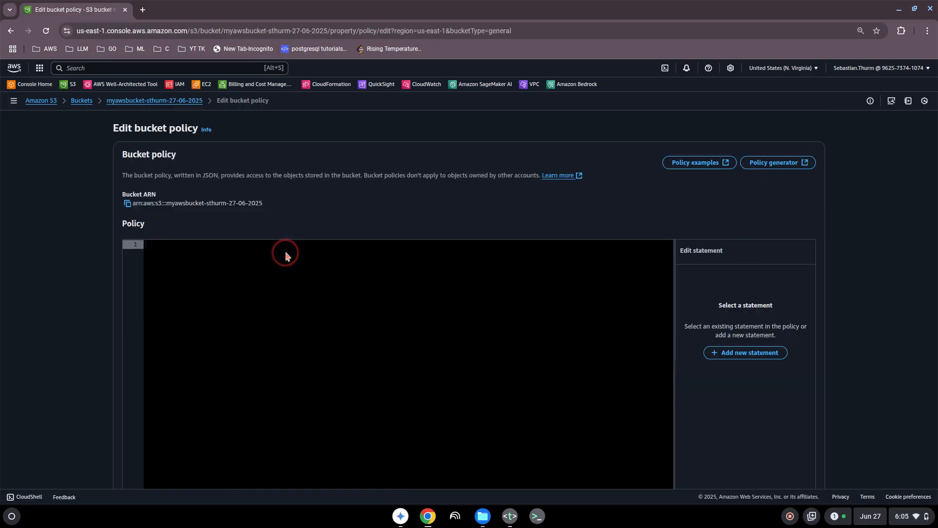
- Open the AWS Policy Generator, choose S3 Bucket Policy as the type and fill in Principal *
{"action": "left_click", "coordinate": [768, 165]}
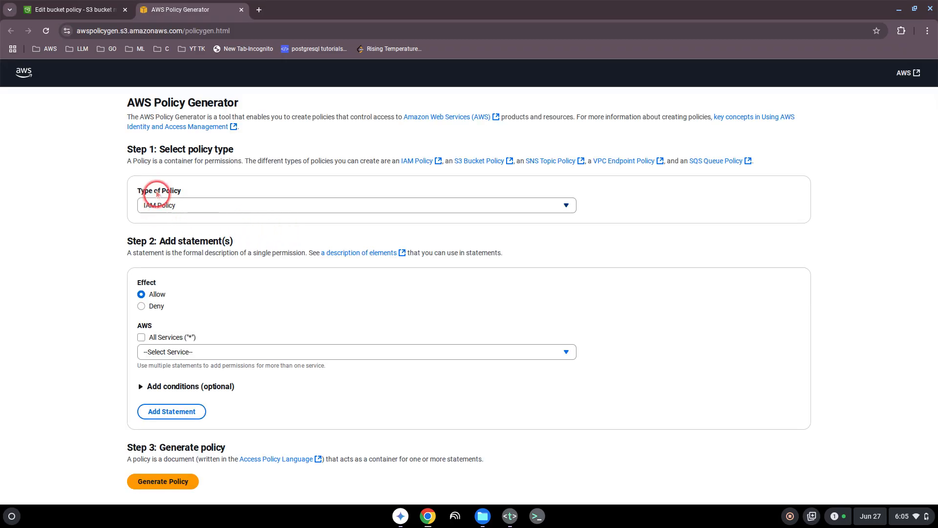
{"action": "left_click", "coordinate": [213, 206]}
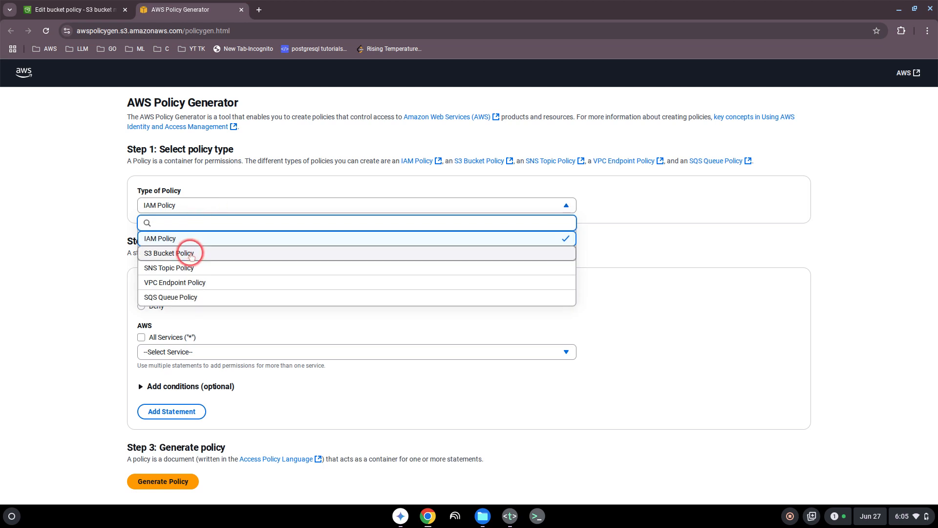
{"action": "left_click", "coordinate": [190, 255]}
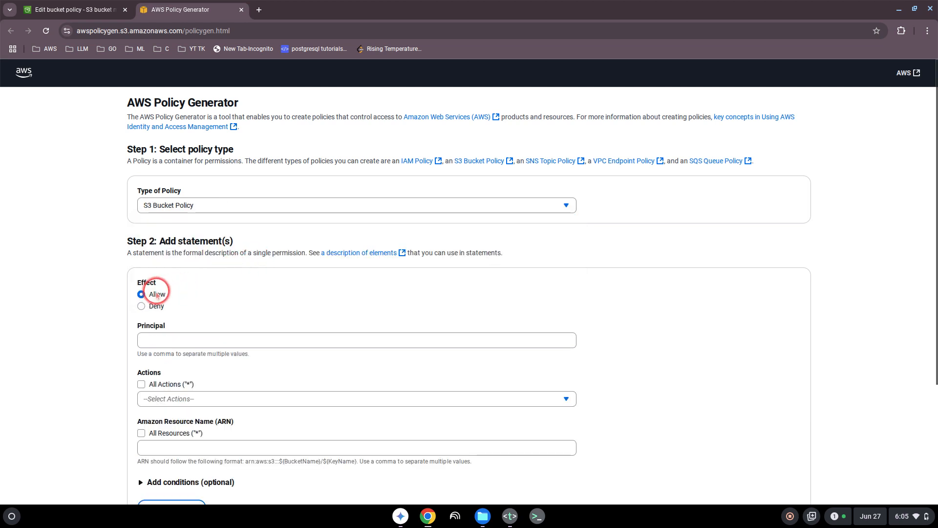
{"action": "left_click", "coordinate": [154, 341]}
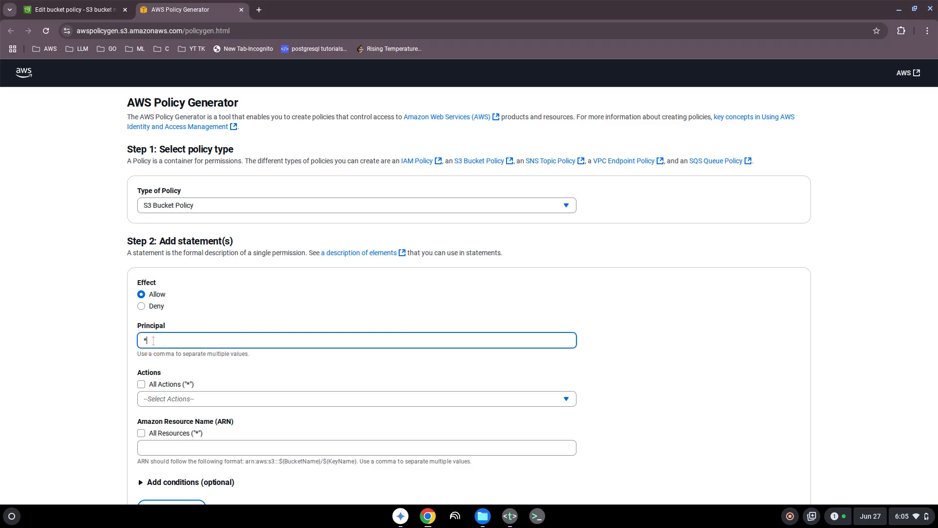
{"action": "scroll", "coordinate": [108, 347], "scroll_direction": "down", "scroll_amount": 2}
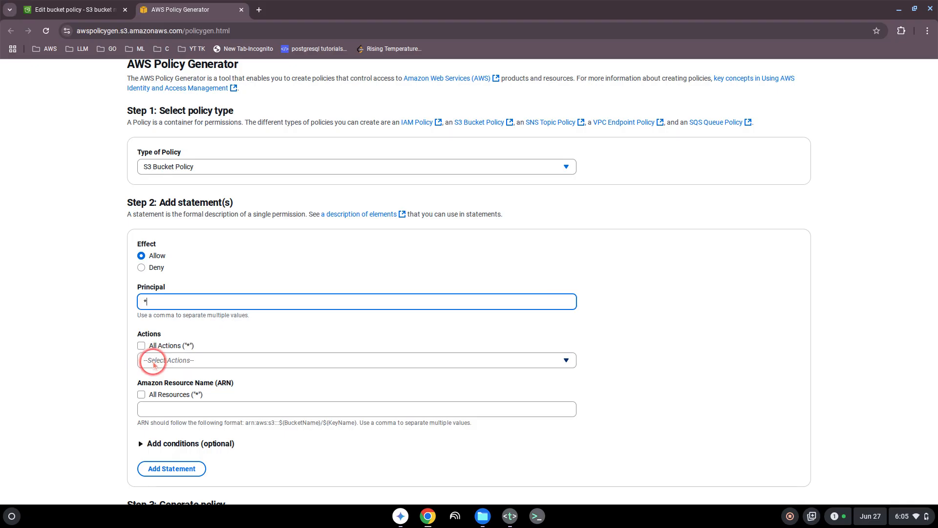
- Set the statement to allow All Actions ("*")
{"action": "left_click", "coordinate": [216, 361]}
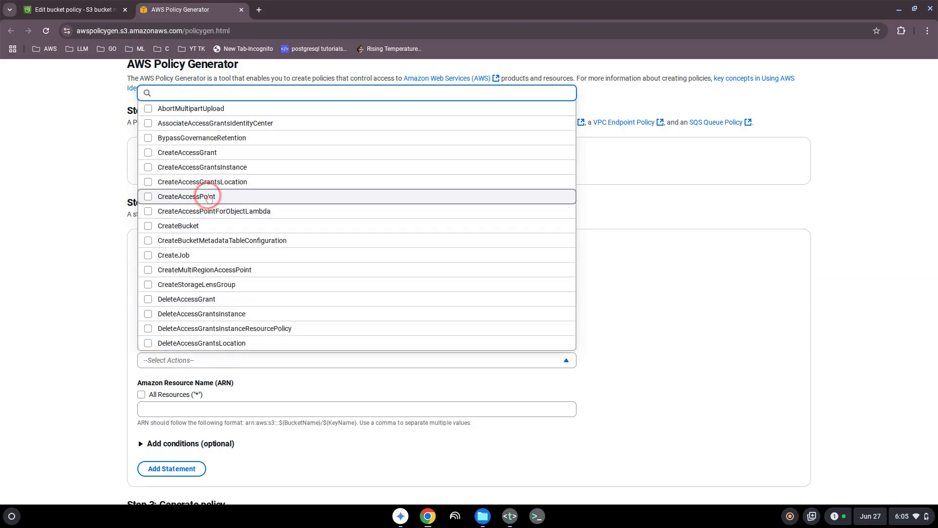
{"action": "type", "text": "read"}
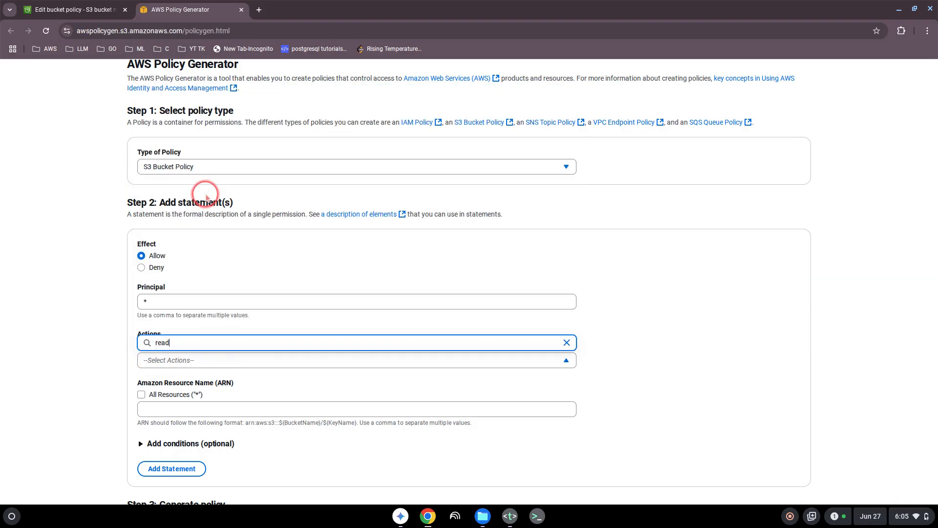
{"action": "key", "text": "BackSpace"}
{"action": "key", "text": "BackSpace"}
{"action": "key", "text": "BackSpace"}
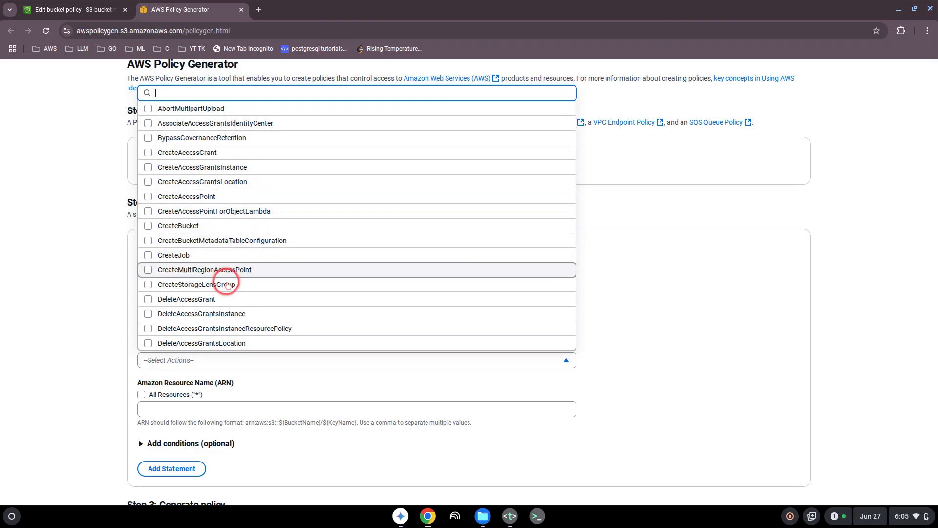
{"action": "scroll", "coordinate": [197, 174], "scroll_direction": "up", "scroll_amount": 2}
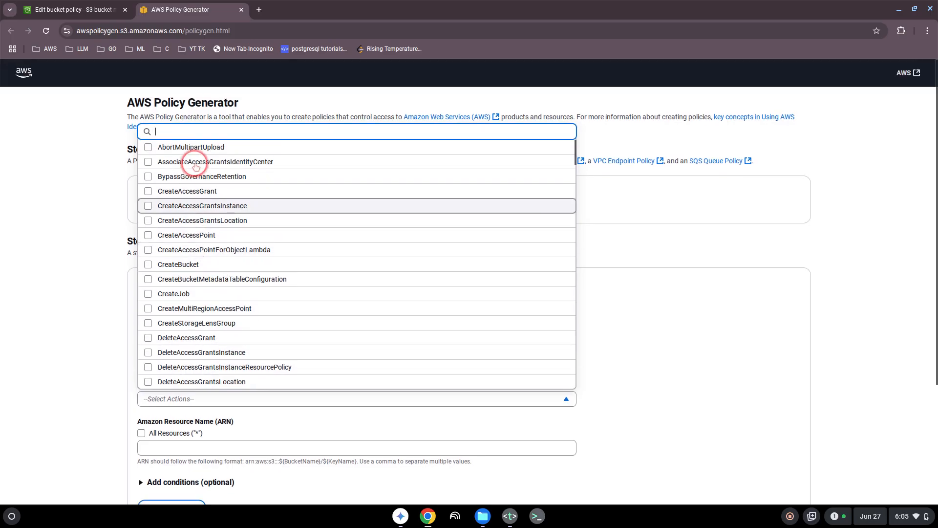
{"action": "left_click", "coordinate": [104, 269]}
{"action": "left_click", "coordinate": [141, 384]}
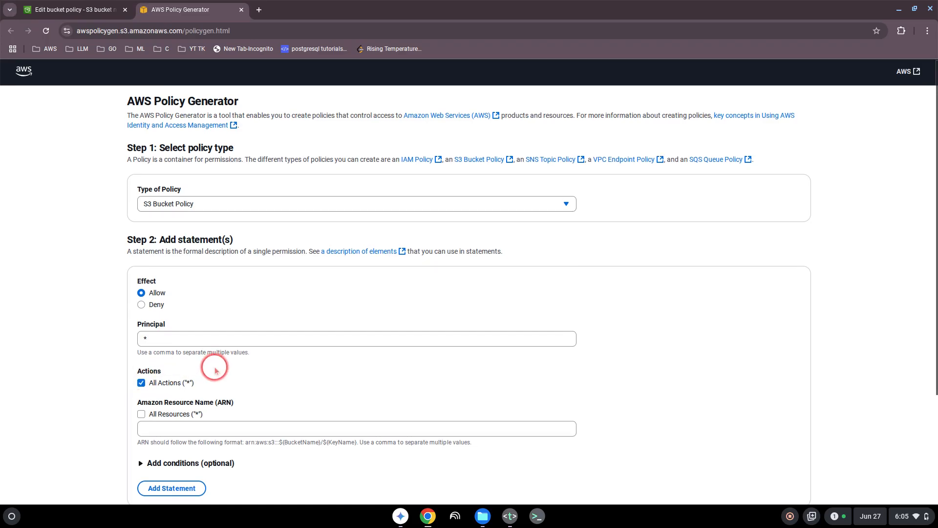
{"action": "scroll", "coordinate": [214, 361], "scroll_direction": "down", "scroll_amount": 1}
- Copy the bucket's ARN and paste it into the generator's ARN field
{"action": "left_click", "coordinate": [64, 10]}
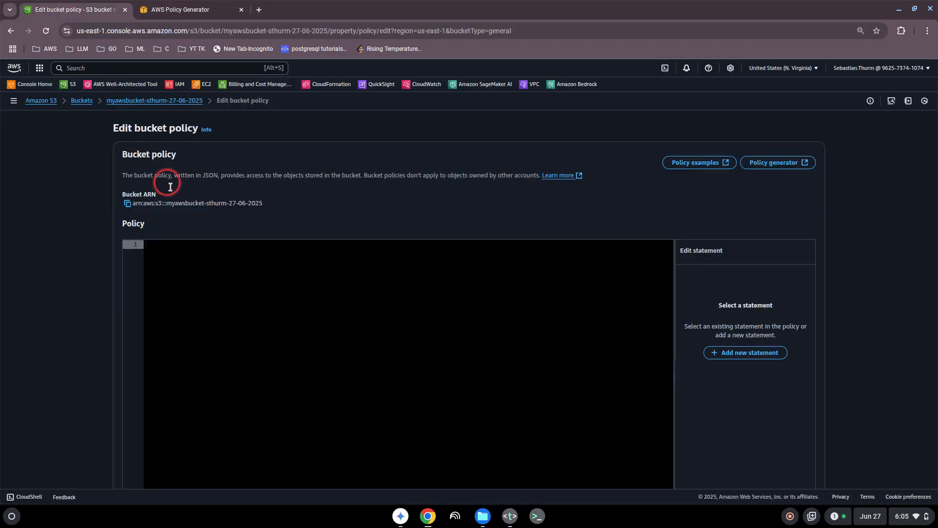
{"action": "left_click", "coordinate": [128, 204]}
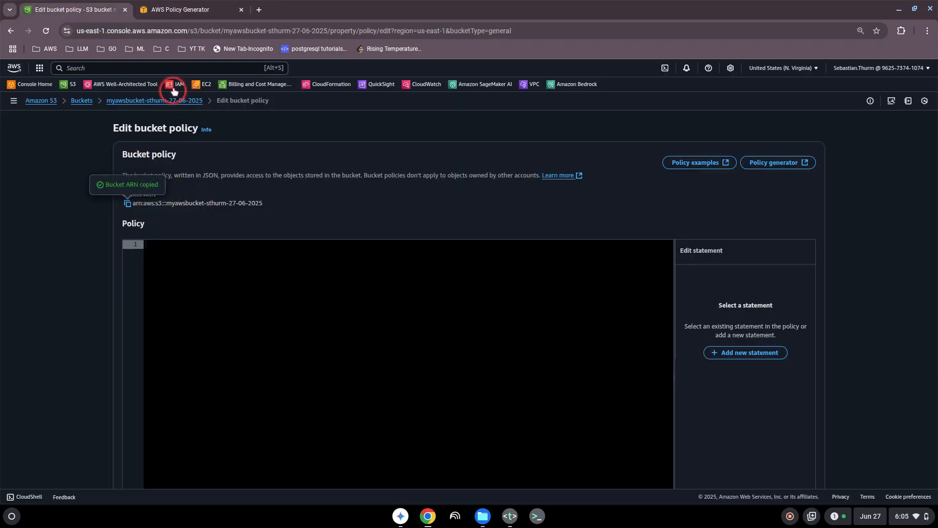
{"action": "left_click", "coordinate": [179, 10]}
{"action": "left_click", "coordinate": [162, 386]}
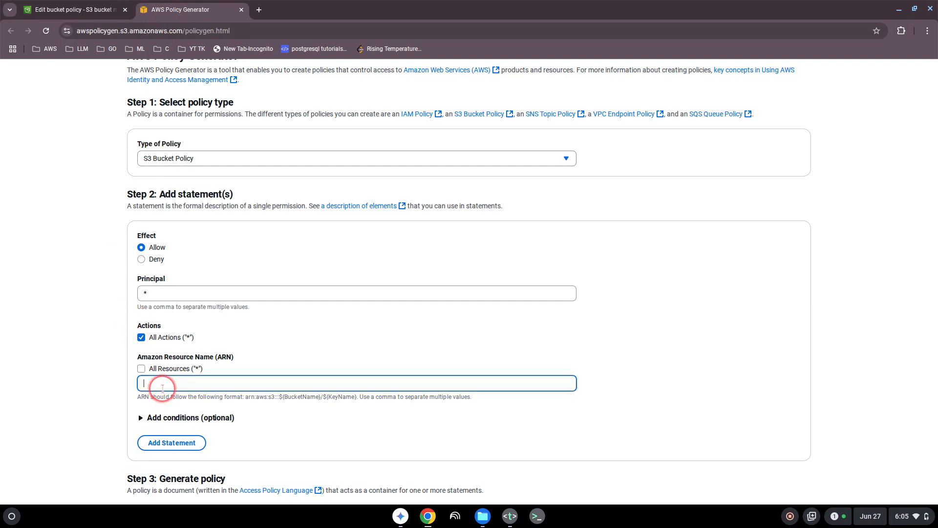
{"action": "key", "text": "ctrl+v"}
{"action": "scroll", "coordinate": [92, 380], "scroll_direction": "down", "scroll_amount": 2}
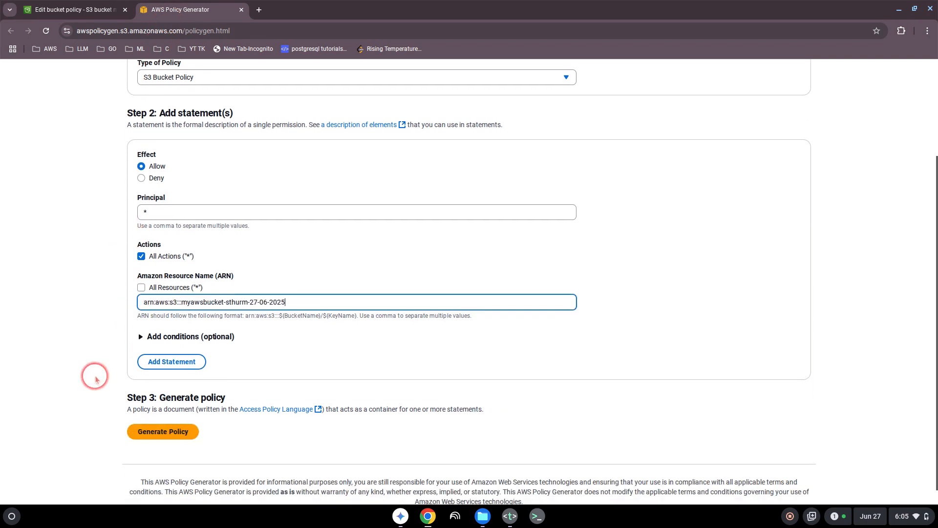
- Add the Allow statement for principal * and s3:* on the bucket ARN
{"action": "left_click", "coordinate": [169, 434]}
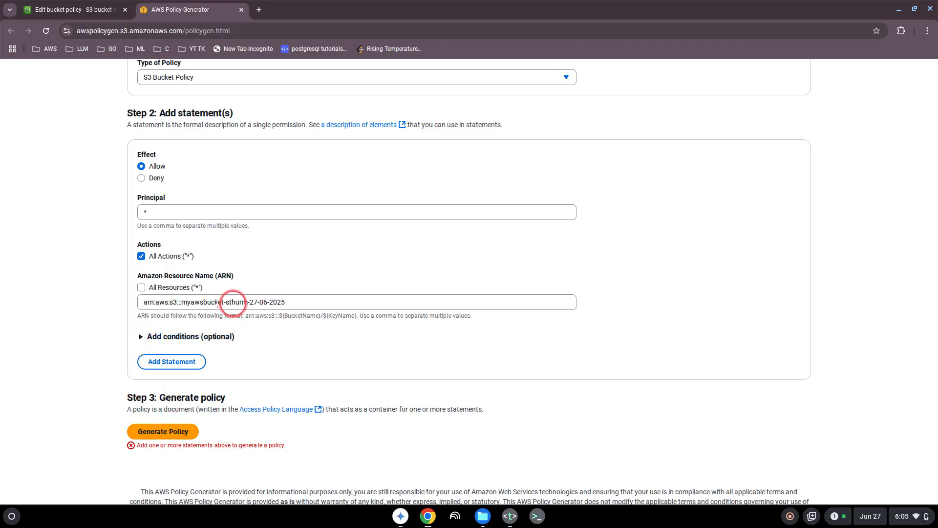
{"action": "scroll", "coordinate": [210, 303], "scroll_direction": "up", "scroll_amount": 2}
{"action": "scroll", "coordinate": [210, 303], "scroll_direction": "down", "scroll_amount": 1}
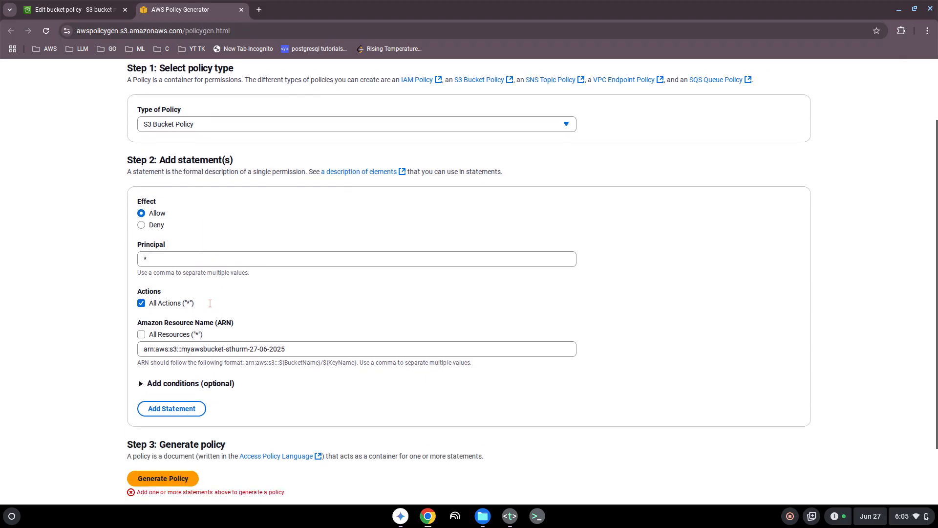
{"action": "scroll", "coordinate": [211, 303], "scroll_direction": "down", "scroll_amount": 2}
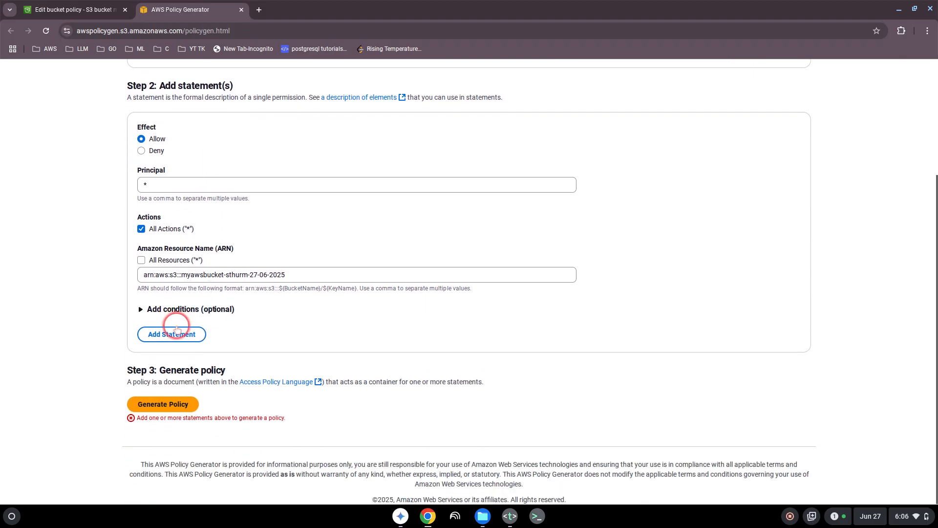
{"action": "left_click", "coordinate": [141, 310]}
{"action": "scroll", "coordinate": [139, 305], "scroll_direction": "down", "scroll_amount": 2}
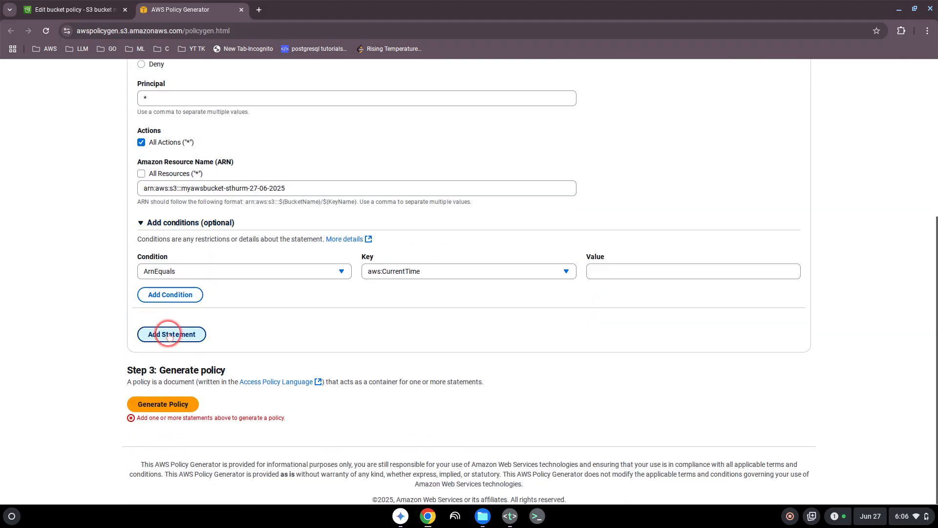
{"action": "left_click", "coordinate": [172, 333]}
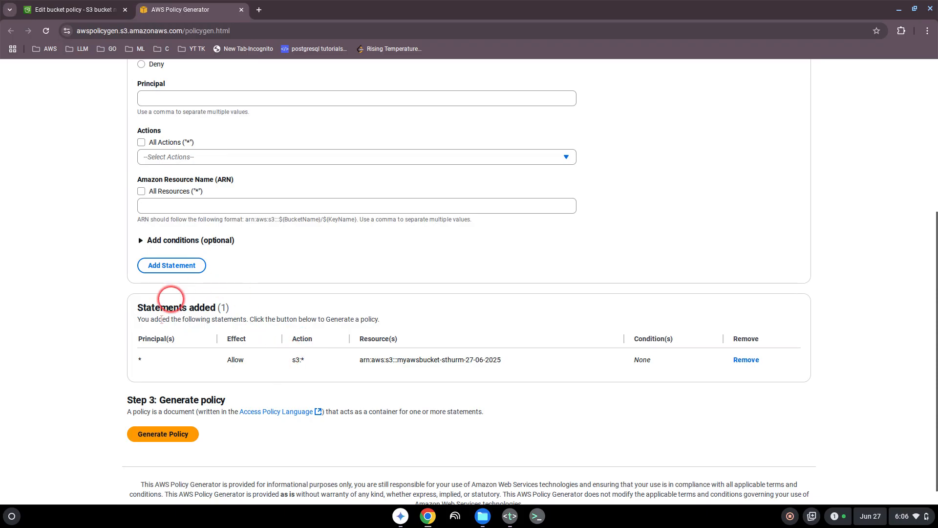
- Generate the policy JSON, copy it and close the policy window
{"action": "left_click", "coordinate": [176, 434]}
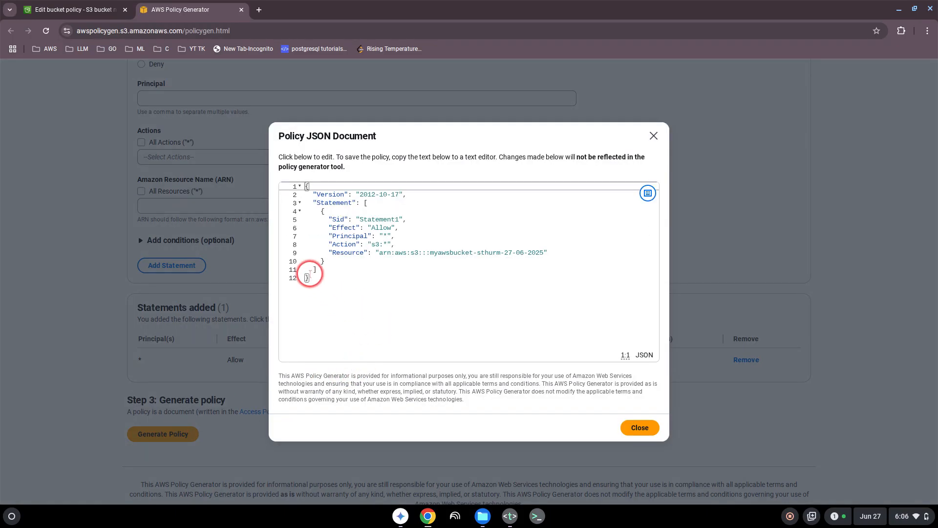
{"action": "left_click_drag", "start_coordinate": [311, 279], "coordinate": [271, 177]}
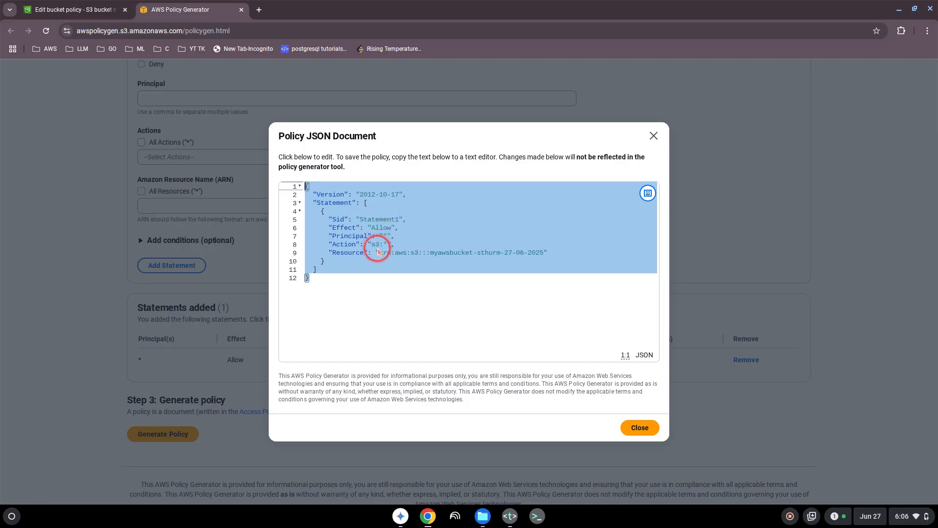
{"action": "left_click", "coordinate": [642, 432]}
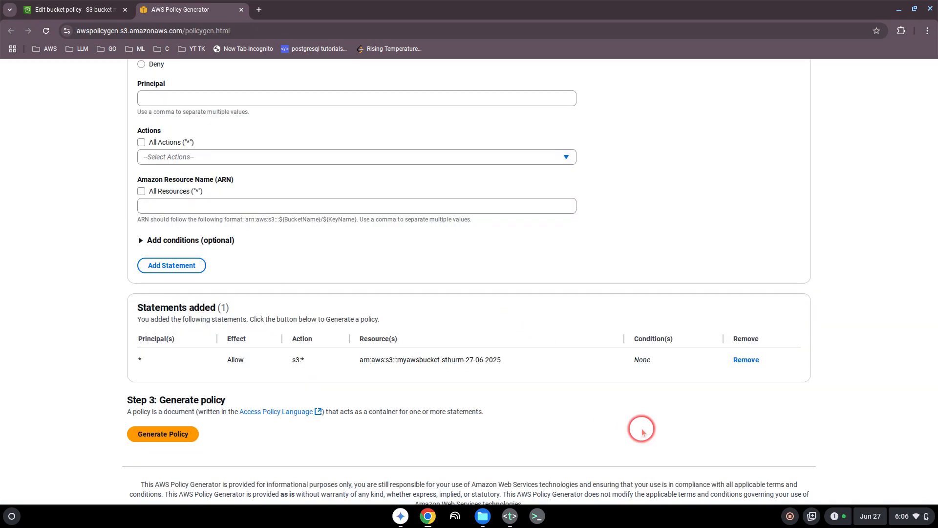
- Paste the generated JSON into the bucket policy editor and save the changes
{"action": "left_click", "coordinate": [103, 10]}
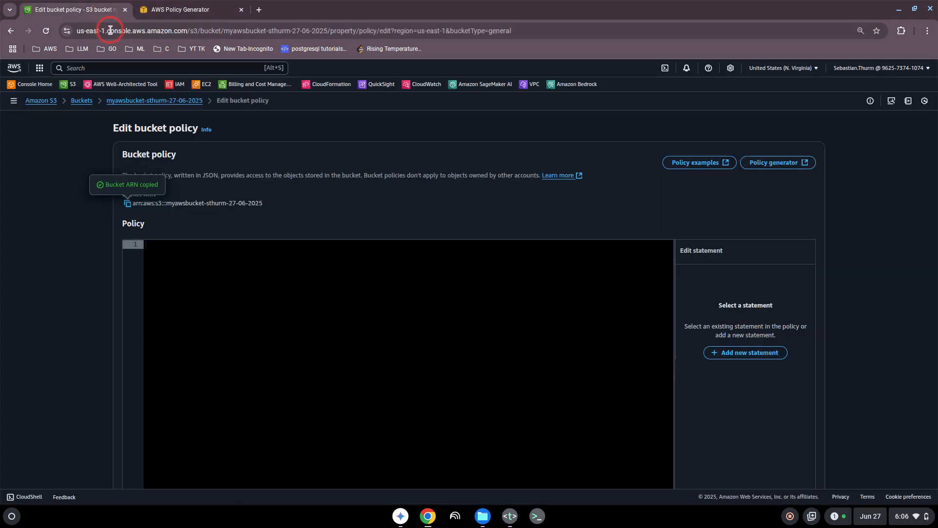
{"action": "left_click", "coordinate": [152, 241]}
{"action": "key", "text": "ctrl+v"}
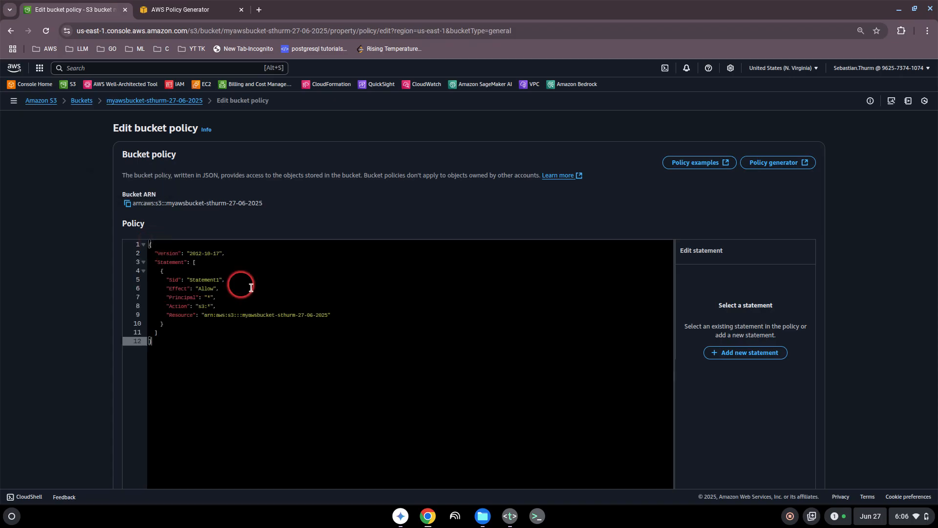
{"action": "scroll", "coordinate": [748, 420], "scroll_direction": "down", "scroll_amount": 3}
{"action": "left_click", "coordinate": [785, 462]}
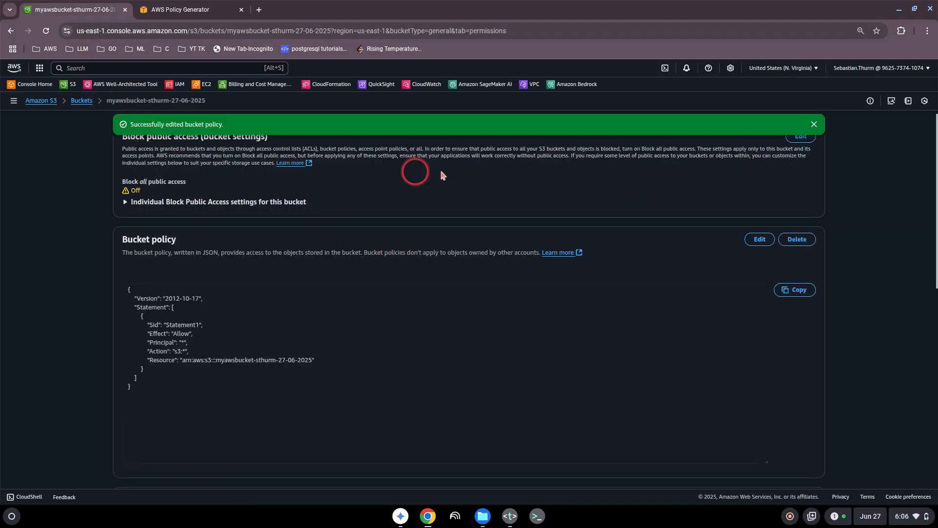
{"action": "left_click", "coordinate": [818, 125]}
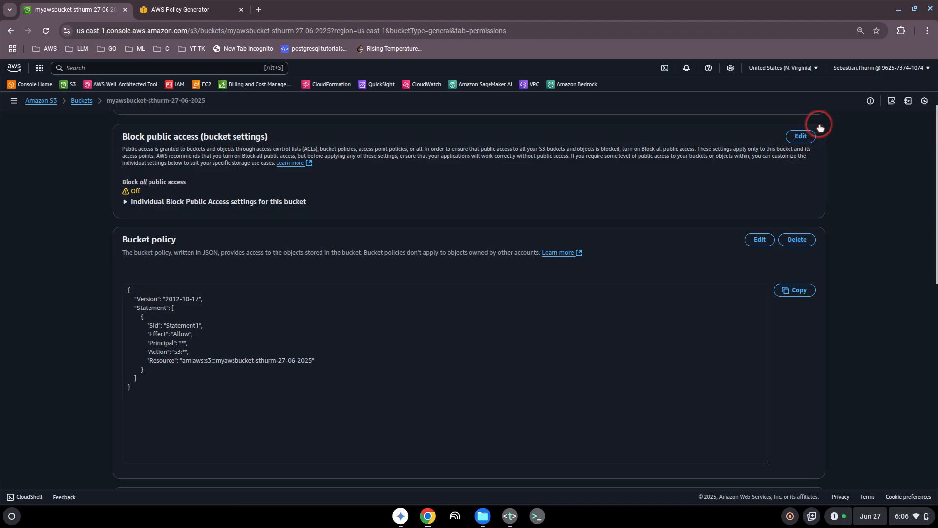
- Open thumbnail.jpg's object URL from the bucket, see Access Denied, and close that tab
{"action": "left_click", "coordinate": [83, 102]}
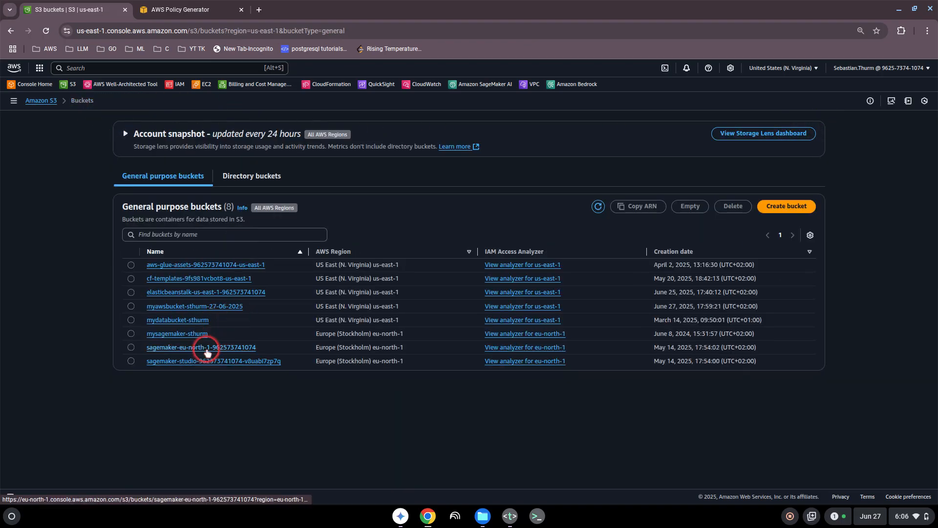
{"action": "left_click", "coordinate": [191, 307]}
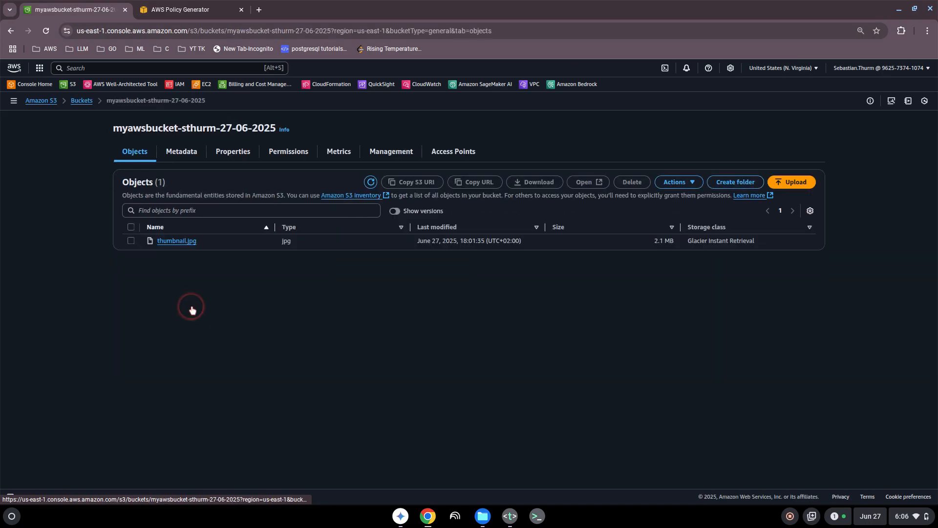
{"action": "left_click", "coordinate": [175, 243]}
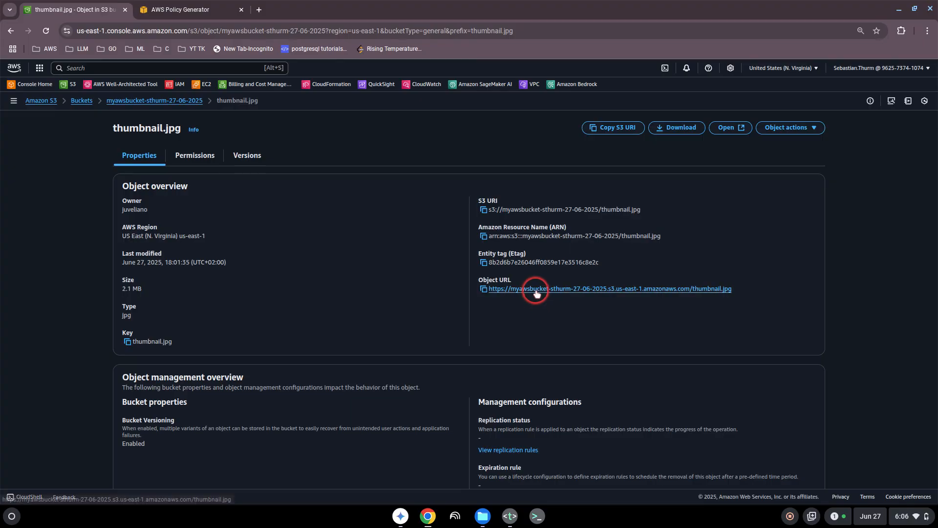
{"action": "left_click", "coordinate": [535, 291]}
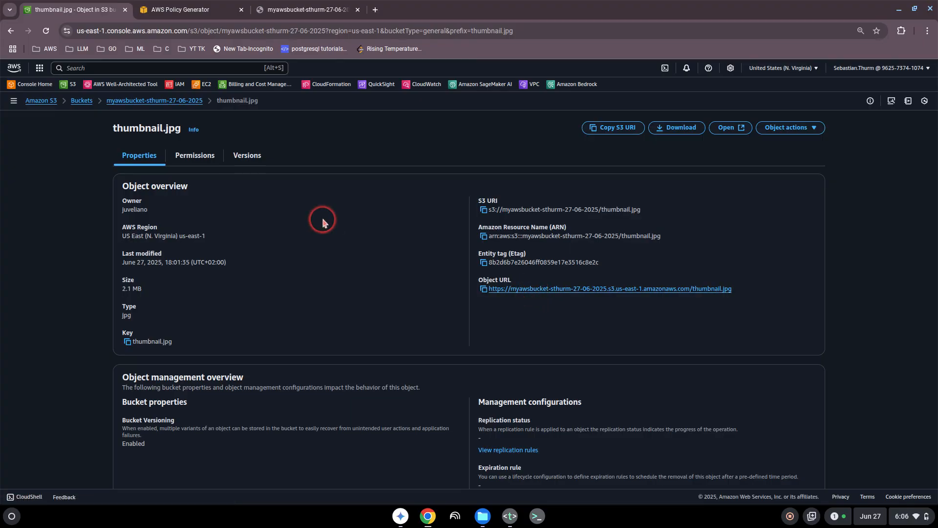
{"action": "left_click", "coordinate": [313, 12]}
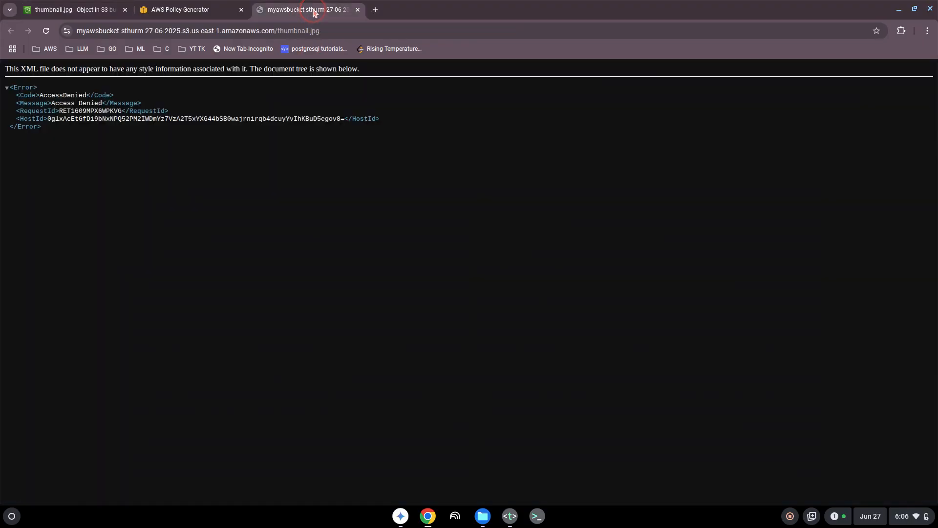
{"action": "left_click", "coordinate": [358, 10]}
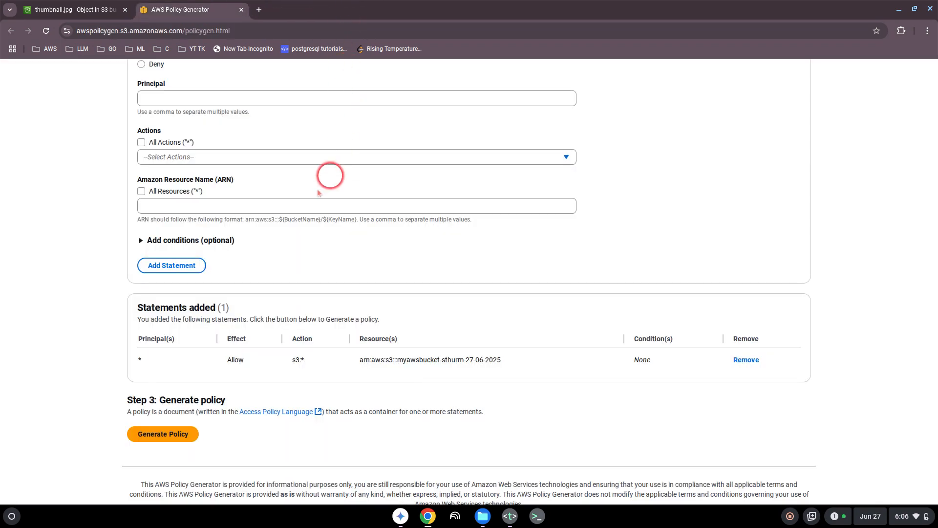
- Reopen thumbnail.jpg's object URL, confirm it still returns Access Denied, and close it
{"action": "left_click", "coordinate": [99, 7]}
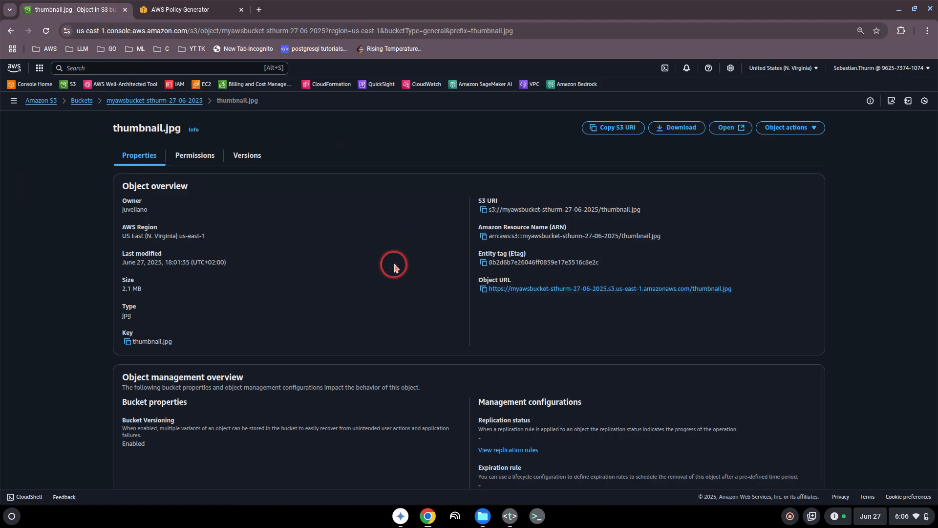
{"action": "middle_click", "coordinate": [531, 289]}
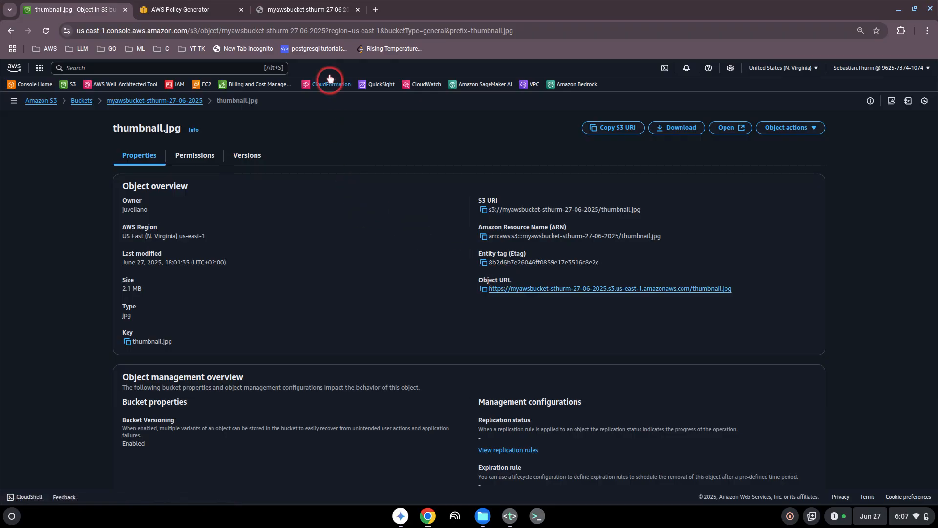
{"action": "left_click", "coordinate": [315, 10]}
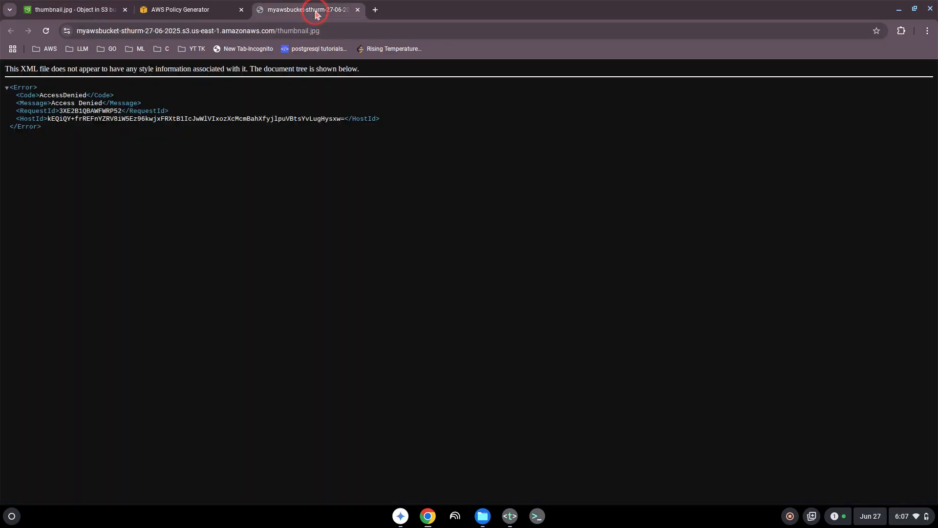
{"action": "left_click", "coordinate": [358, 10]}
{"action": "scroll", "coordinate": [310, 142], "scroll_direction": "up", "scroll_amount": 5}
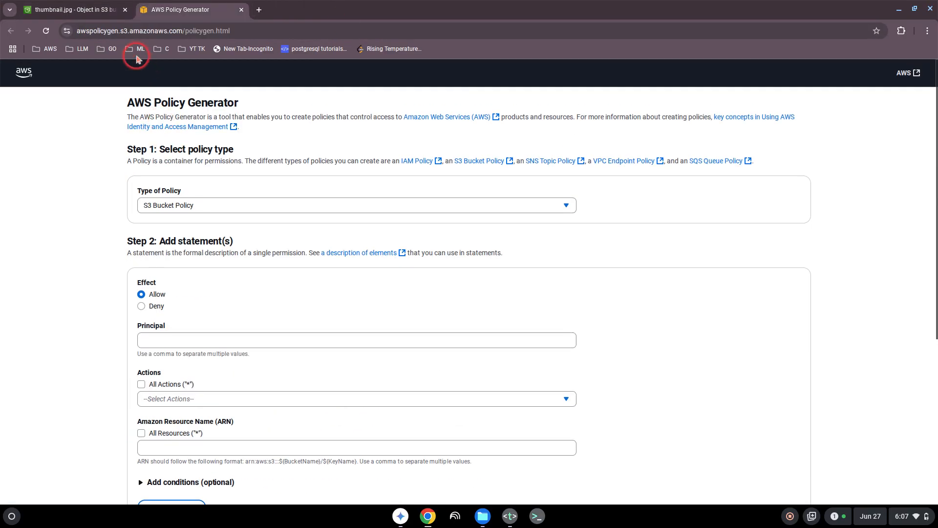
- Review thumbnail.jpg's Permissions and Properties, then return to the bucket's object list
{"action": "left_click", "coordinate": [95, 11]}
{"action": "left_click", "coordinate": [191, 161]}
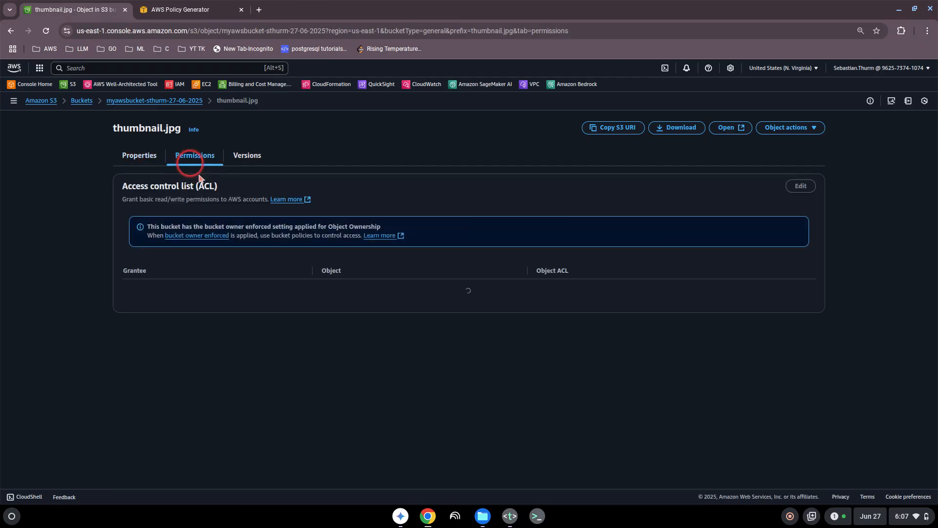
{"action": "left_click", "coordinate": [139, 157]}
{"action": "left_click", "coordinate": [151, 100]}
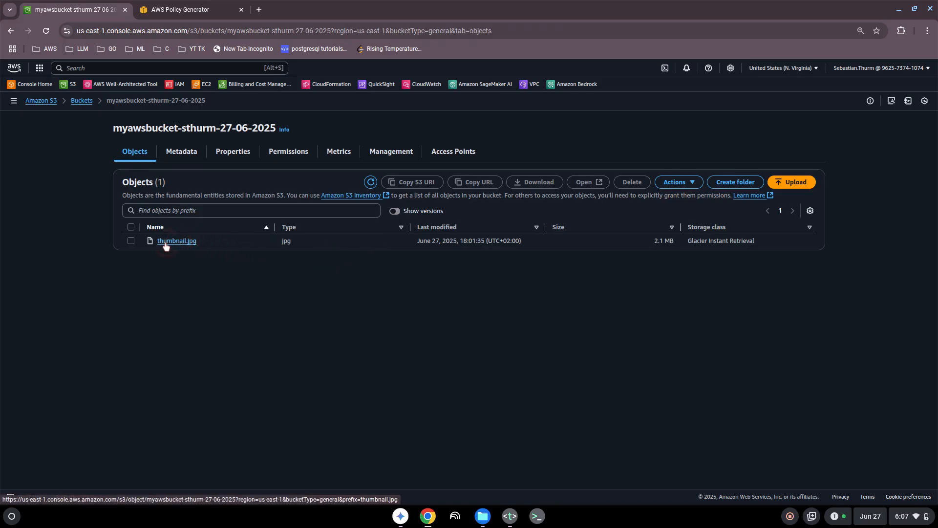
{"action": "left_click", "coordinate": [130, 240]}
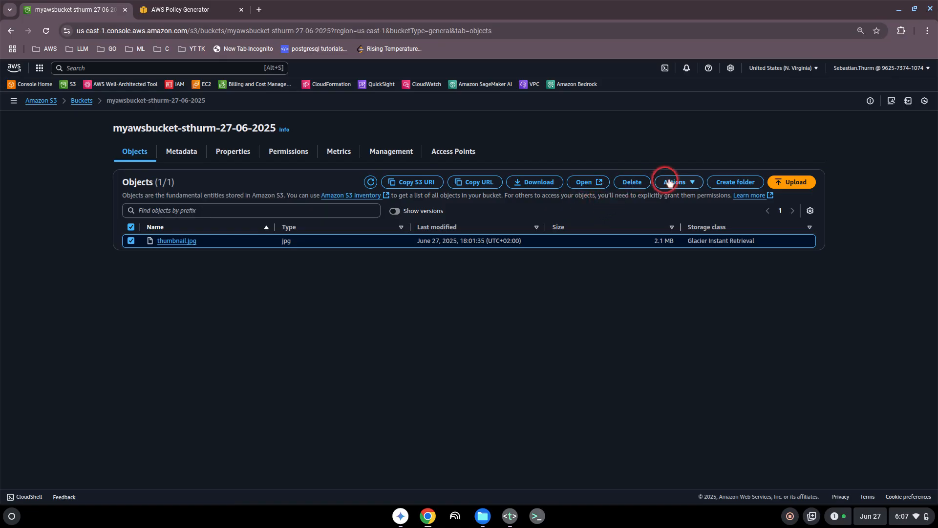
- Review the bucket's Management settings, then open thumbnail.jpg's details from Objects
{"action": "left_click", "coordinate": [390, 152]}
{"action": "scroll", "coordinate": [278, 297], "scroll_direction": "down", "scroll_amount": 2}
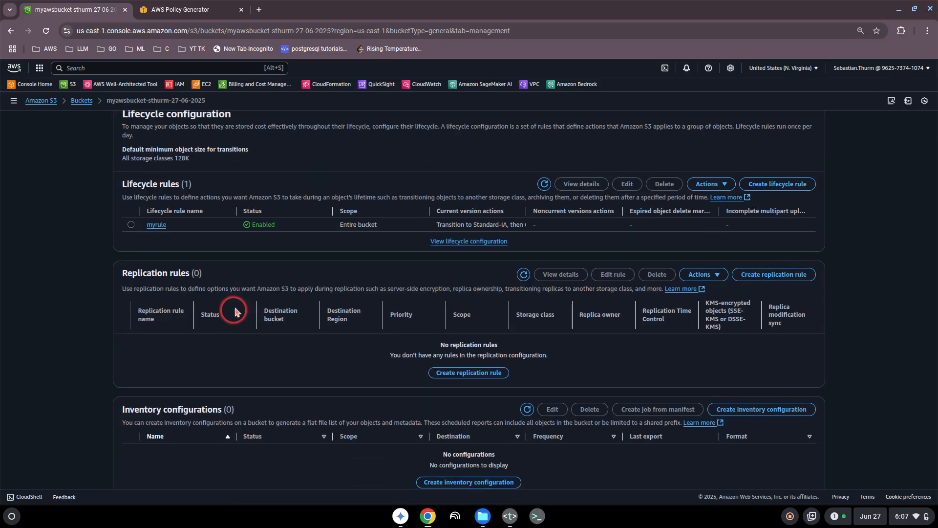
{"action": "scroll", "coordinate": [237, 309], "scroll_direction": "down", "scroll_amount": 2}
{"action": "scroll", "coordinate": [239, 309], "scroll_direction": "up", "scroll_amount": 3}
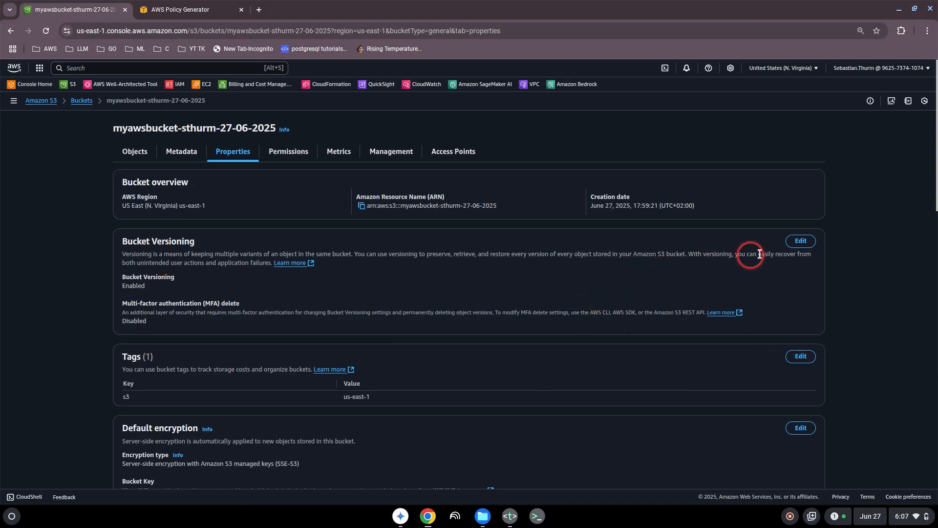
{"action": "scroll", "coordinate": [729, 266], "scroll_direction": "down", "scroll_amount": 3}
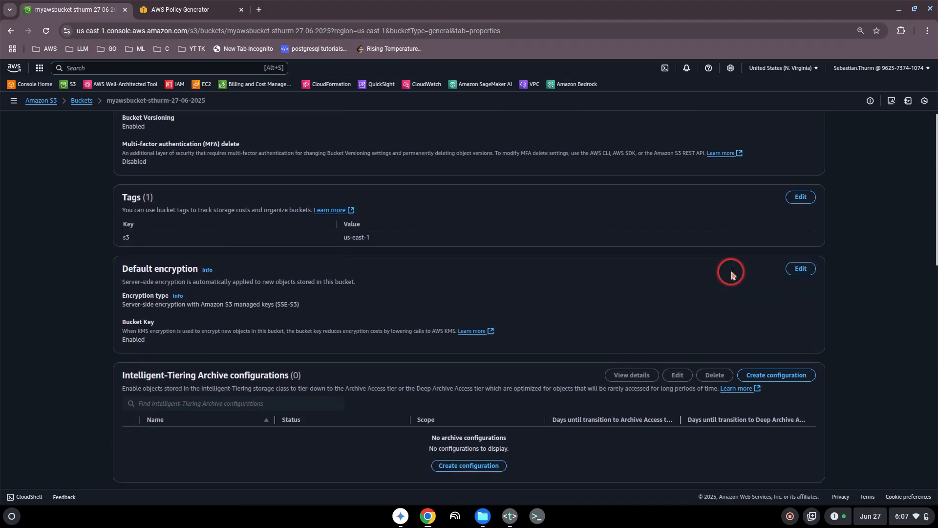
{"action": "scroll", "coordinate": [717, 272], "scroll_direction": "down", "scroll_amount": 3}
{"action": "scroll", "coordinate": [620, 278], "scroll_direction": "up", "scroll_amount": 2}
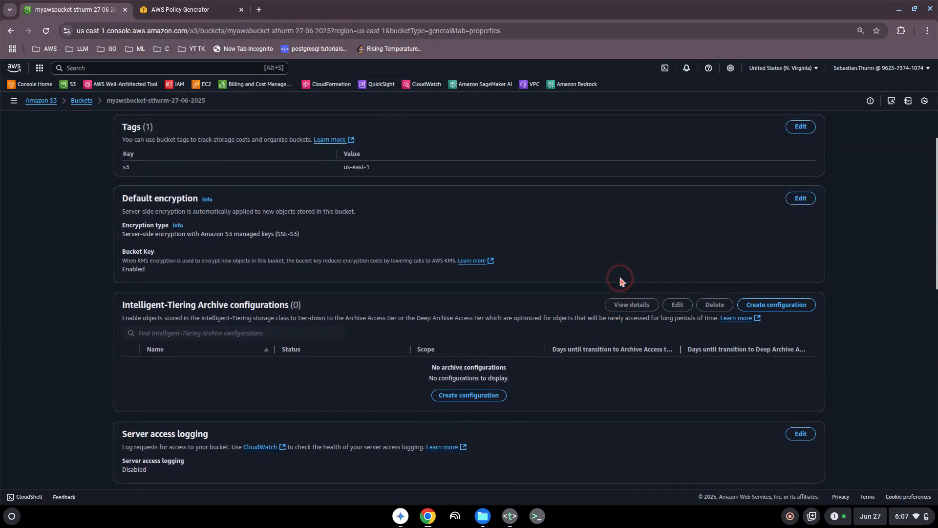
{"action": "scroll", "coordinate": [619, 279], "scroll_direction": "down", "scroll_amount": 6}
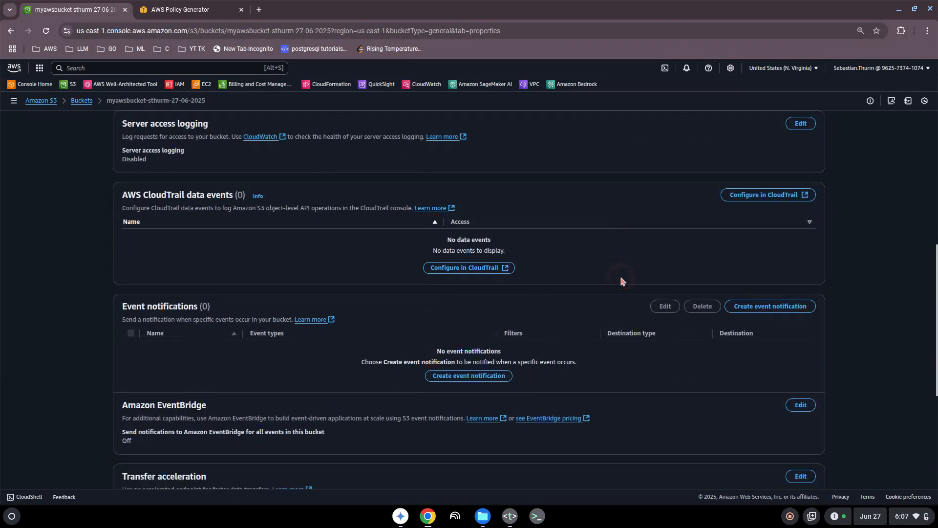
{"action": "scroll", "coordinate": [622, 280], "scroll_direction": "down", "scroll_amount": 6}
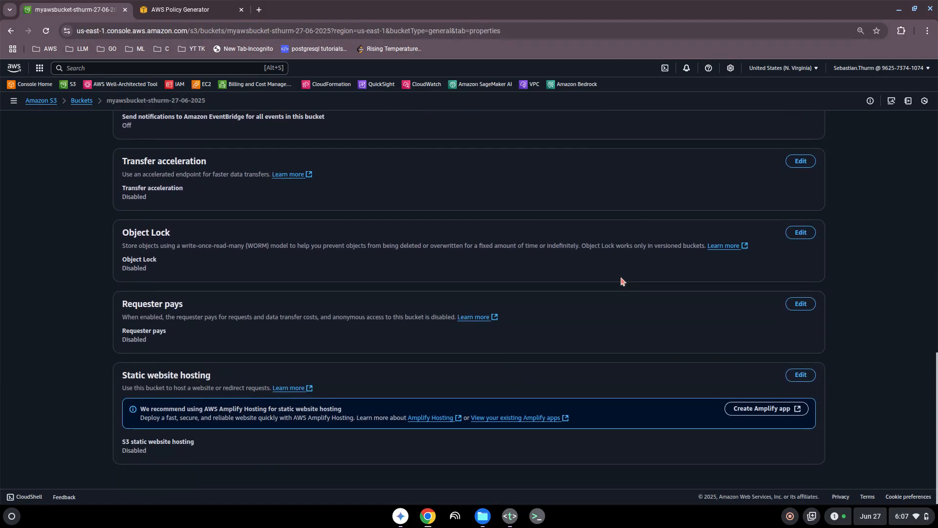
{"action": "scroll", "coordinate": [621, 280], "scroll_direction": "up", "scroll_amount": 13}
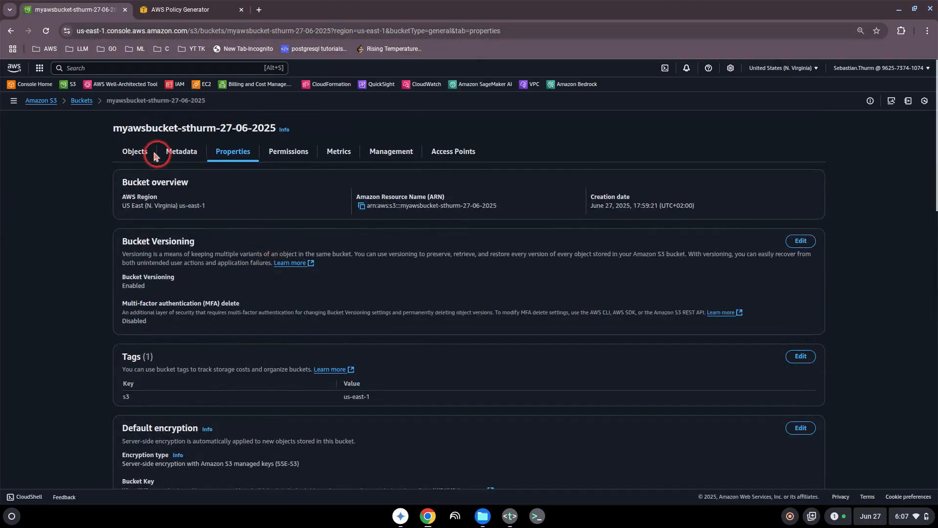
{"action": "left_click", "coordinate": [137, 152]}
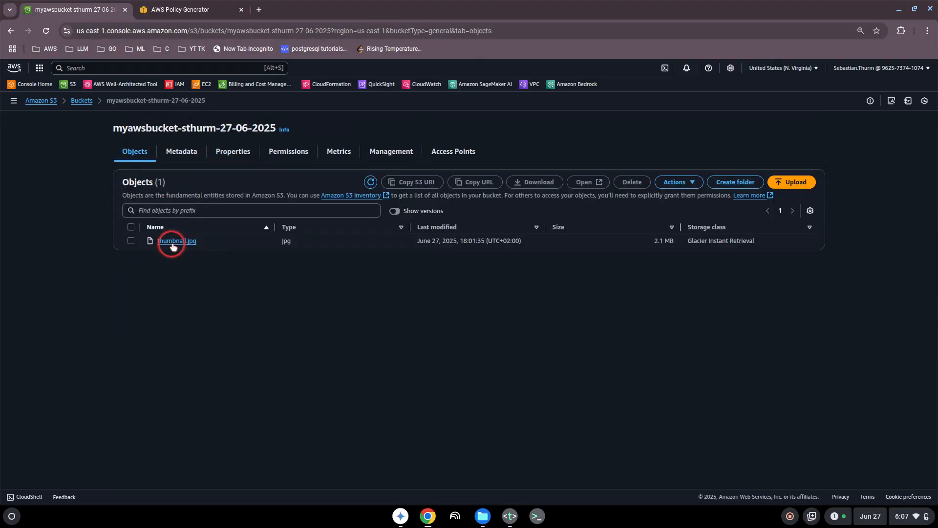
{"action": "left_click", "coordinate": [173, 242]}
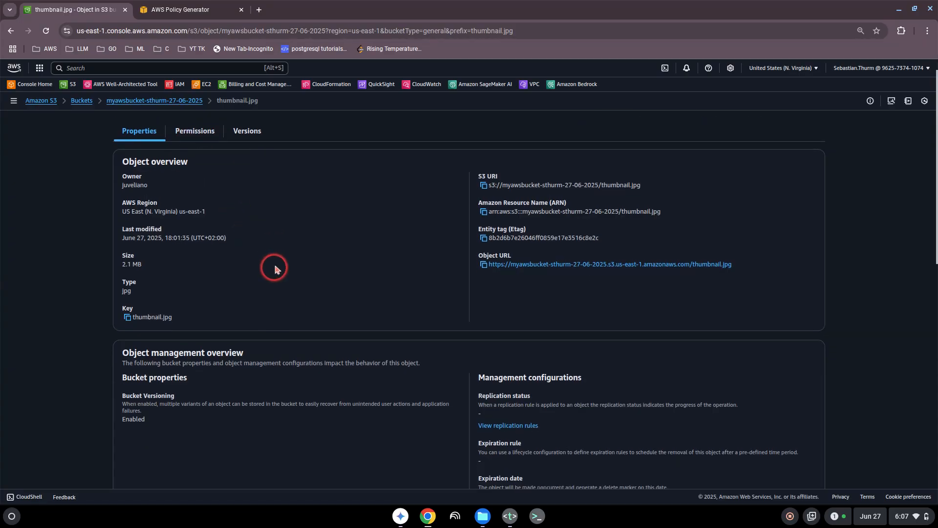
- Change thumbnail.jpg's storage class to Standard and save
{"action": "scroll", "coordinate": [274, 263], "scroll_direction": "down", "scroll_amount": 5}
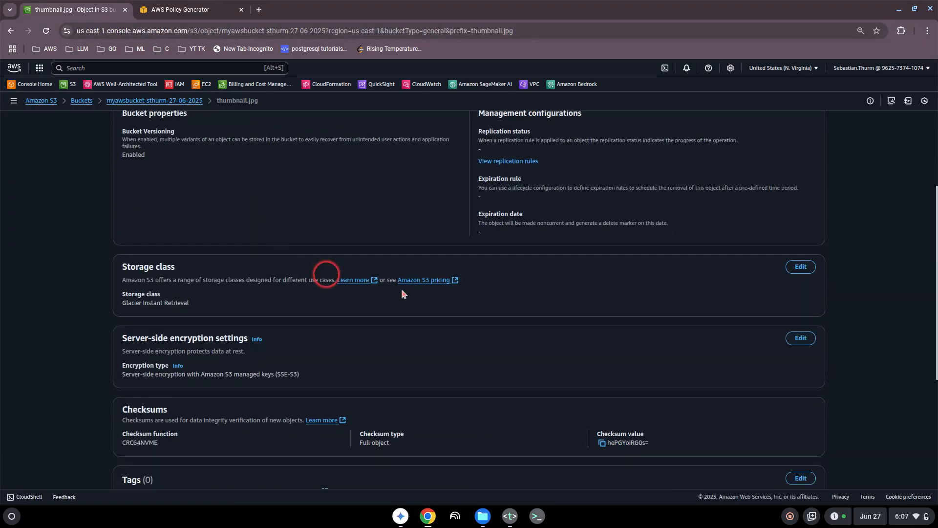
{"action": "left_click", "coordinate": [800, 267]}
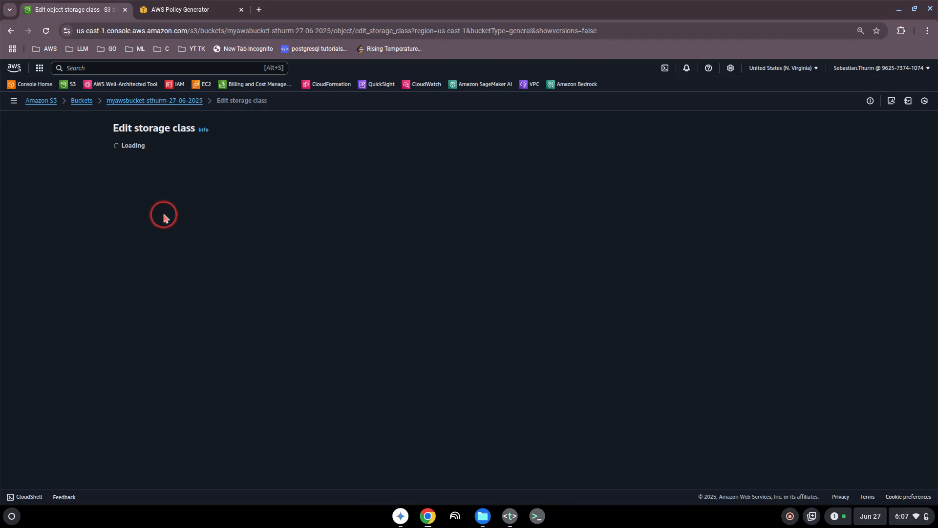
{"action": "left_click", "coordinate": [131, 217]}
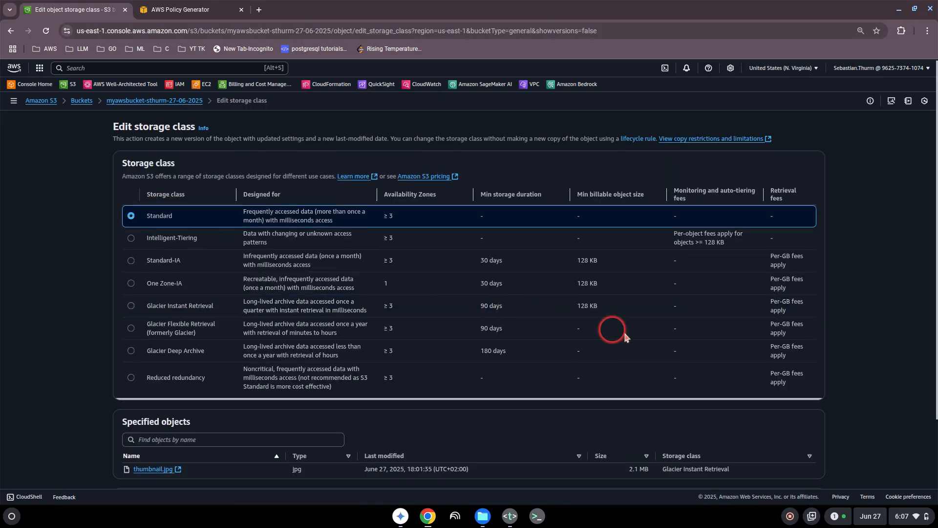
{"action": "scroll", "coordinate": [684, 357], "scroll_direction": "down", "scroll_amount": 2}
{"action": "left_click", "coordinate": [782, 465]}
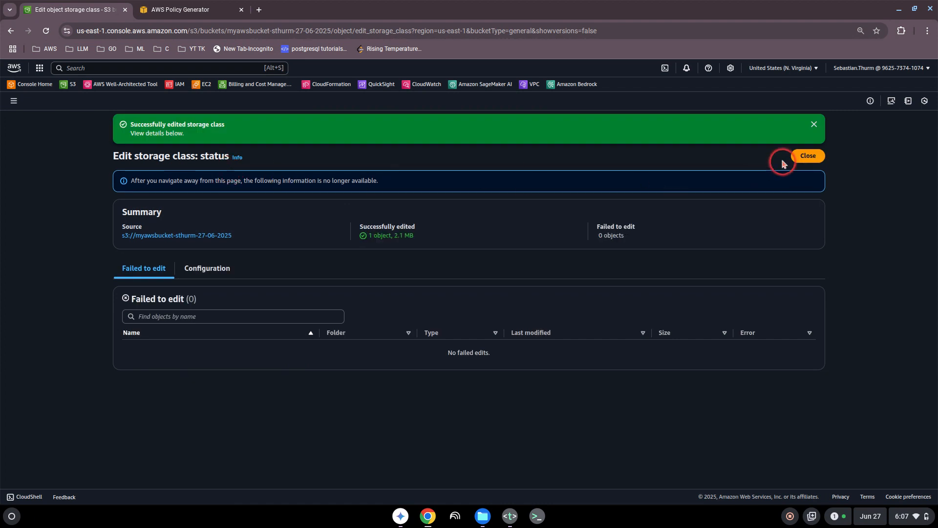
{"action": "left_click", "coordinate": [808, 156]}
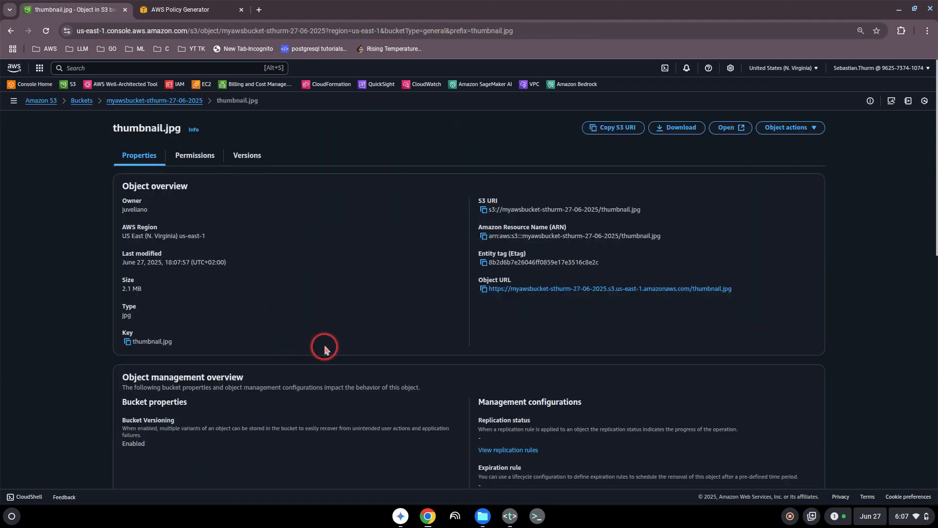
- Check thumbnail.jpg's object URL, which still returns Access Denied, and close that tab
{"action": "middle_click", "coordinate": [546, 289]}
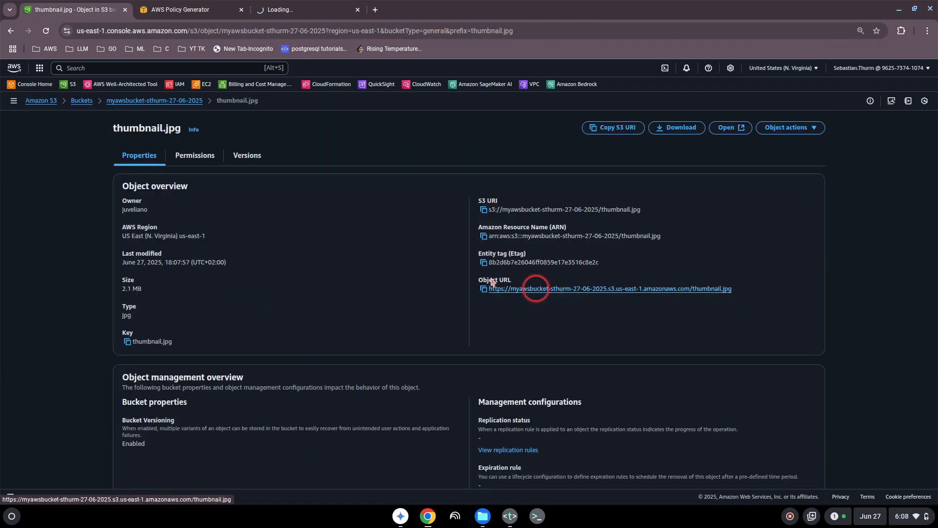
{"action": "left_click", "coordinate": [307, 11]}
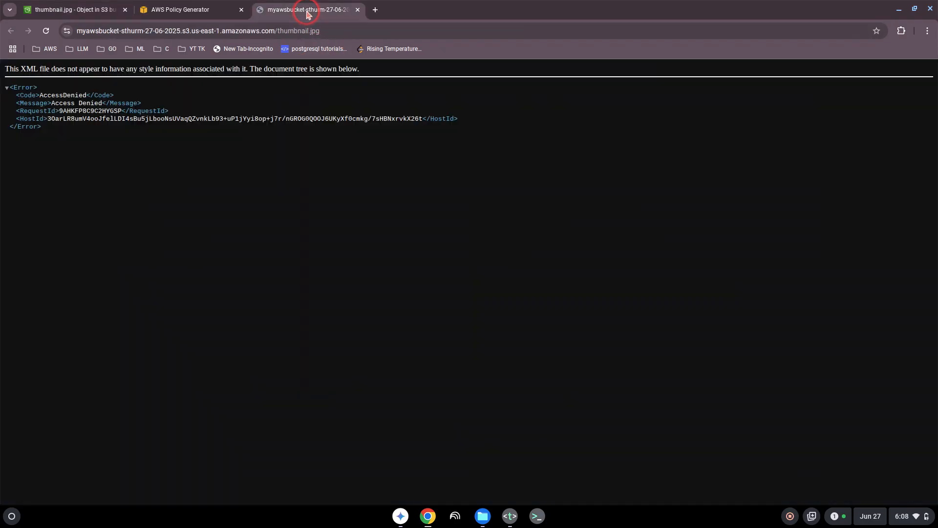
{"action": "left_click", "coordinate": [357, 10]}
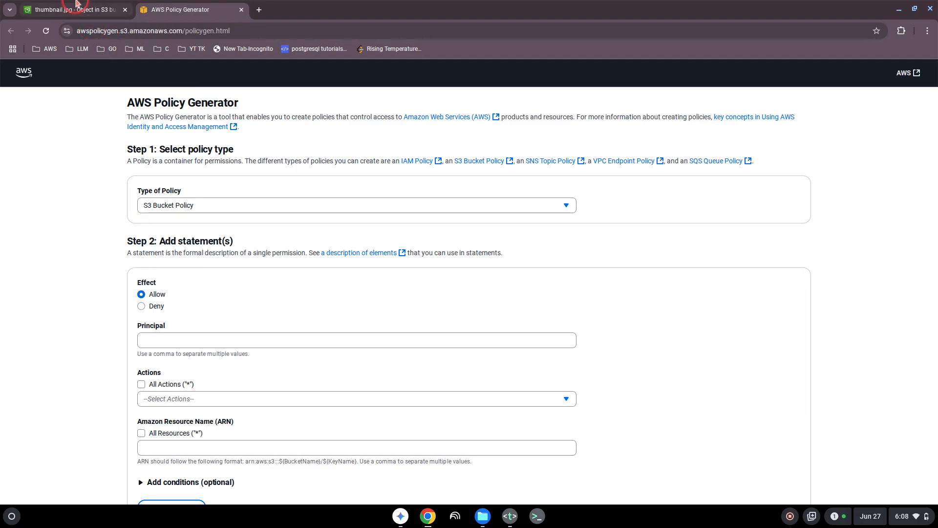
- Start a new statement with Principal * and All Actions allowed
{"action": "scroll", "coordinate": [104, 268], "scroll_direction": "down", "scroll_amount": 2}
{"action": "scroll", "coordinate": [93, 232], "scroll_direction": "up", "scroll_amount": 1}
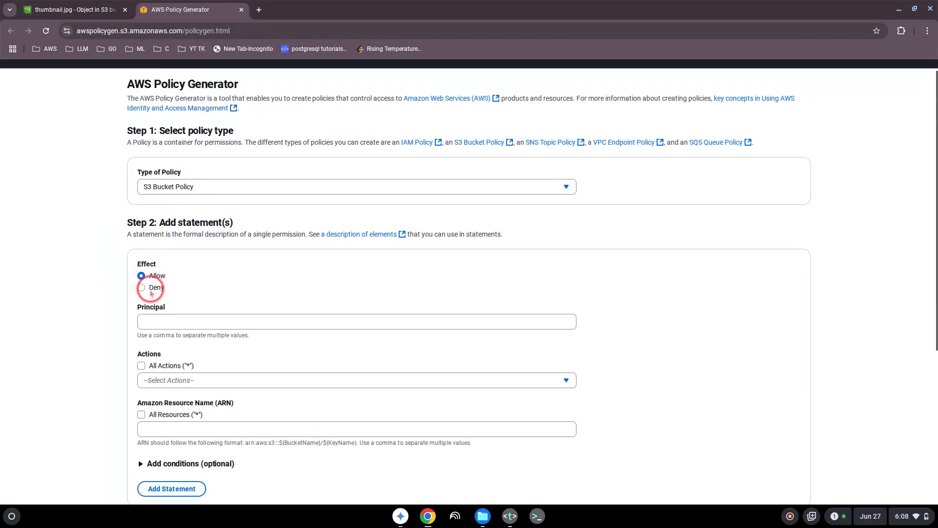
{"action": "left_click", "coordinate": [149, 323]}
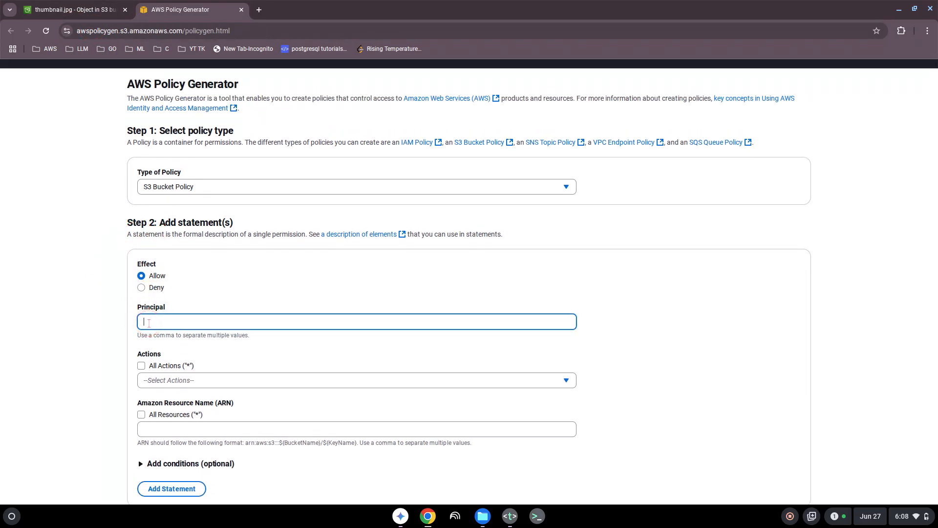
{"action": "type", "text": "*"}
{"action": "scroll", "coordinate": [155, 321], "scroll_direction": "down", "scroll_amount": 1}
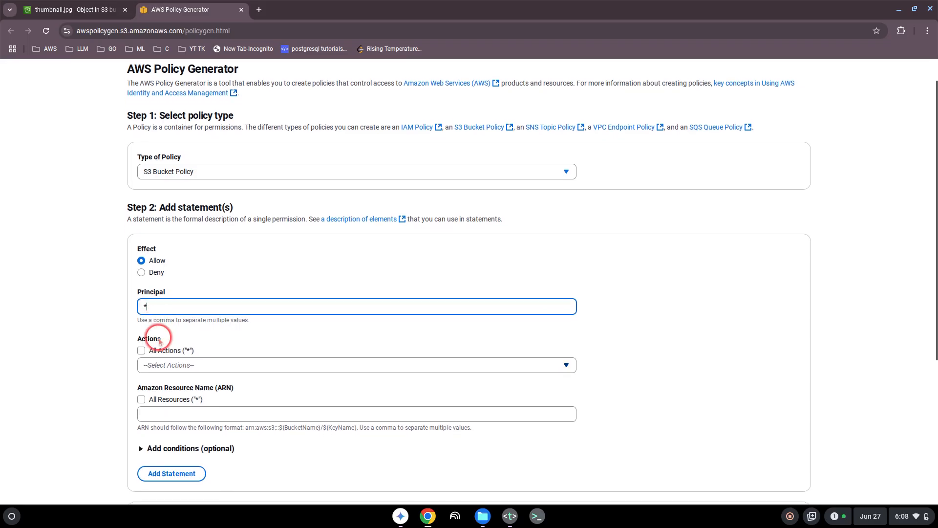
{"action": "left_click", "coordinate": [141, 350]}
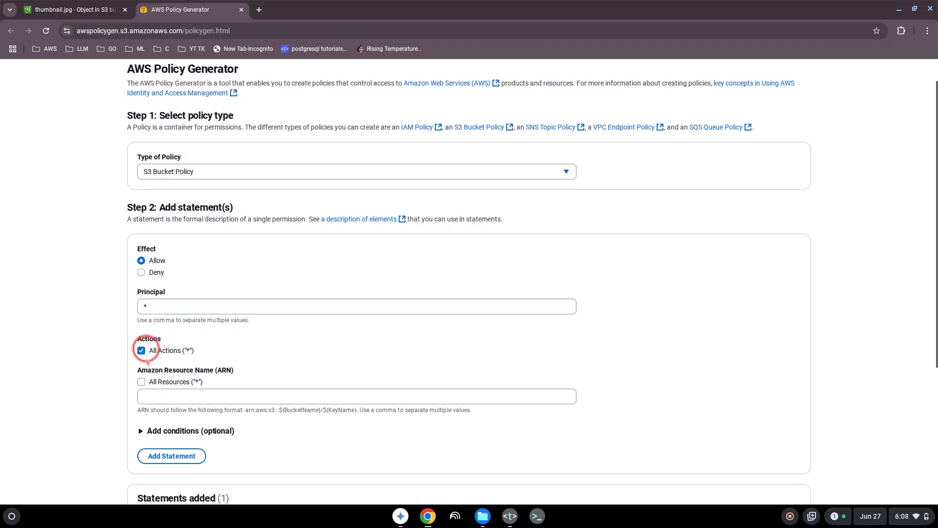
- Copy thumbnail.jpg's ARN and paste it as the statement's resource
{"action": "left_click", "coordinate": [75, 9]}
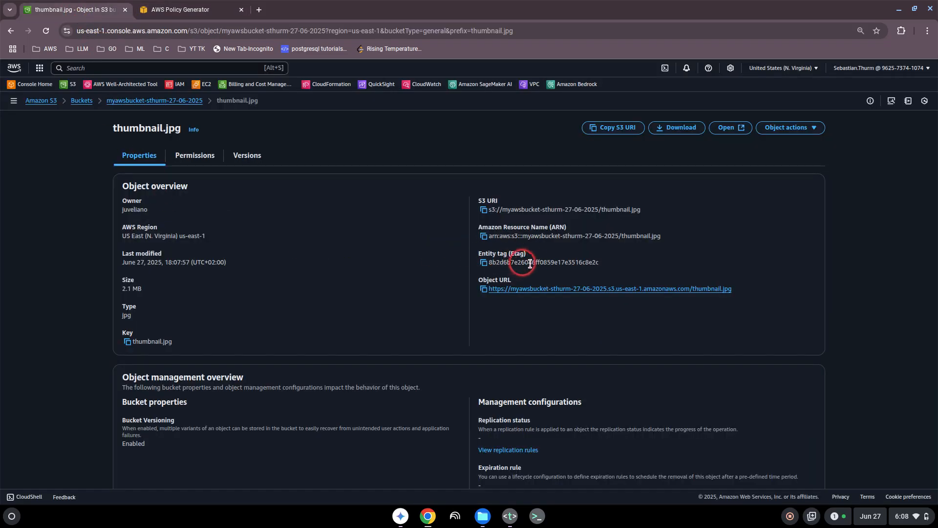
{"action": "left_click", "coordinate": [484, 236]}
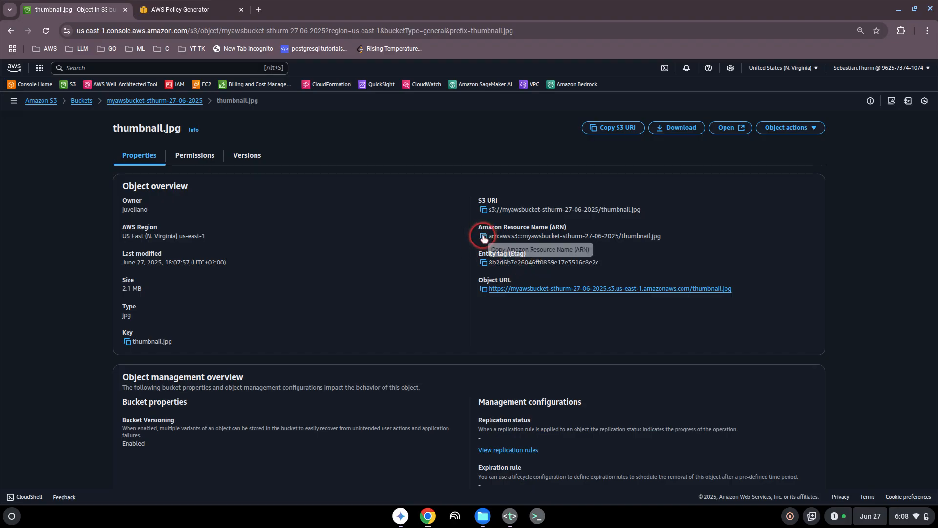
{"action": "left_click", "coordinate": [188, 12]}
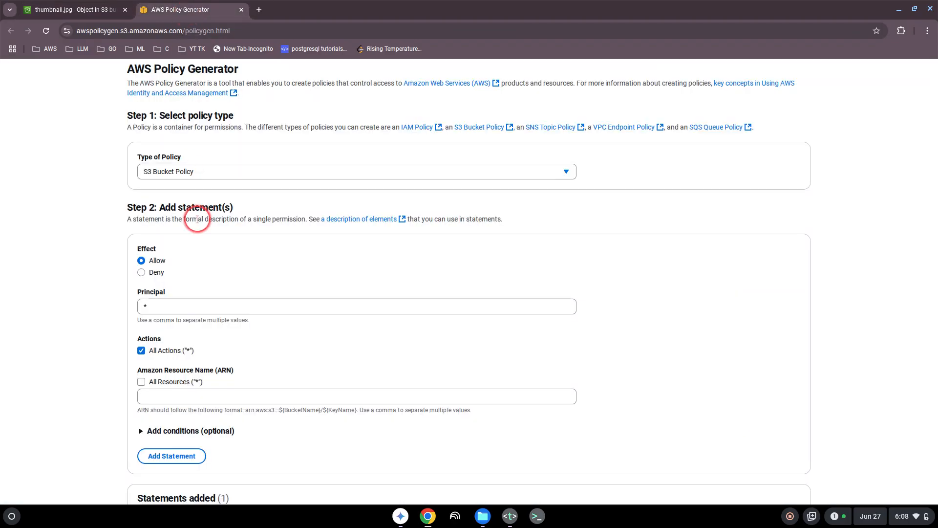
{"action": "left_click", "coordinate": [158, 396]}
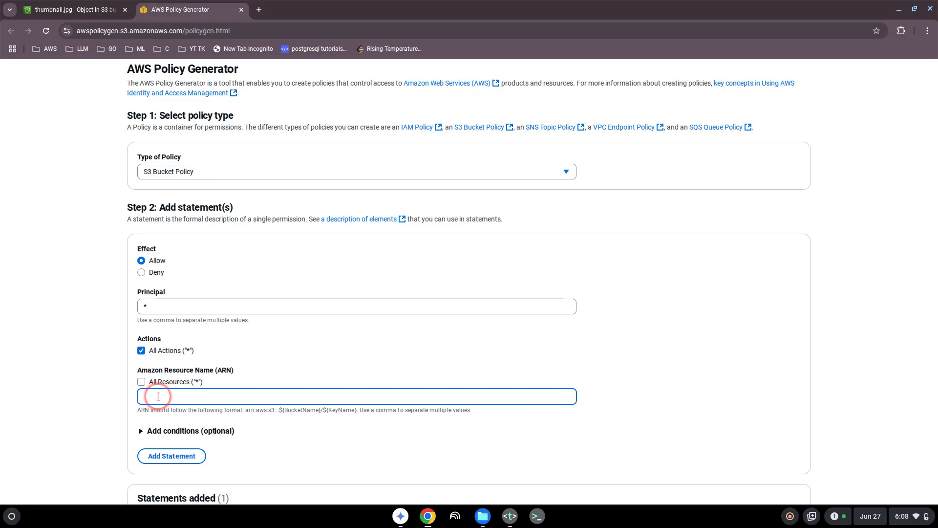
{"action": "key", "text": "ctrl+v"}
- Add the Allow s3:* statement for thumbnail.jpg to the policy
{"action": "left_click", "coordinate": [323, 436]}
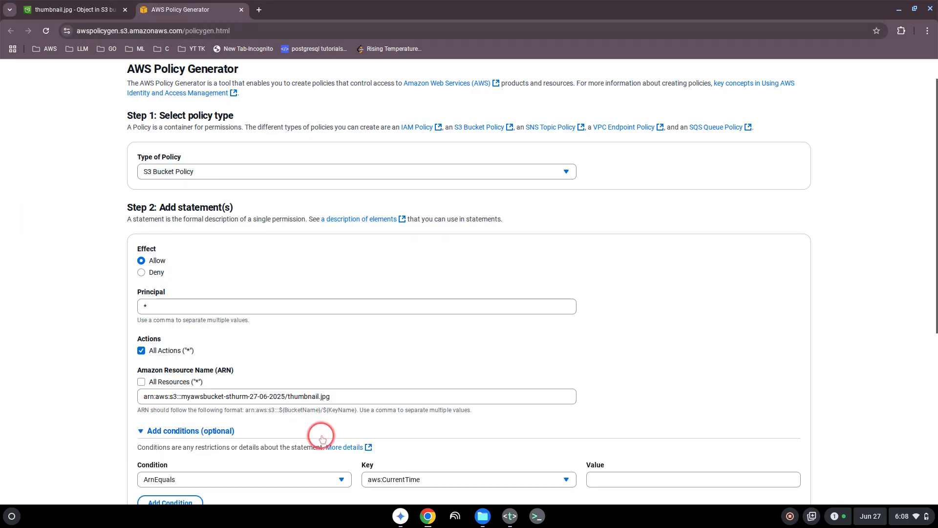
{"action": "left_click", "coordinate": [321, 437]}
{"action": "scroll", "coordinate": [272, 425], "scroll_direction": "down", "scroll_amount": 2}
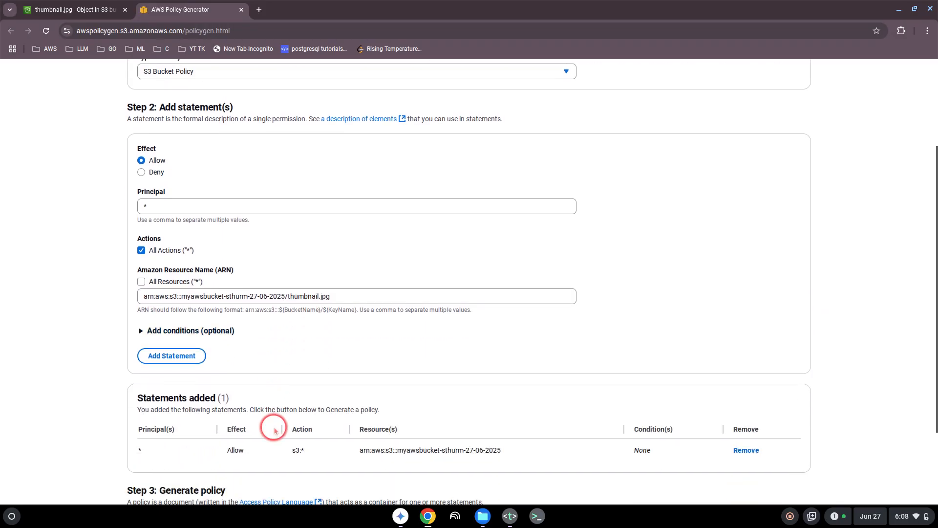
{"action": "scroll", "coordinate": [191, 397], "scroll_direction": "down", "scroll_amount": 1}
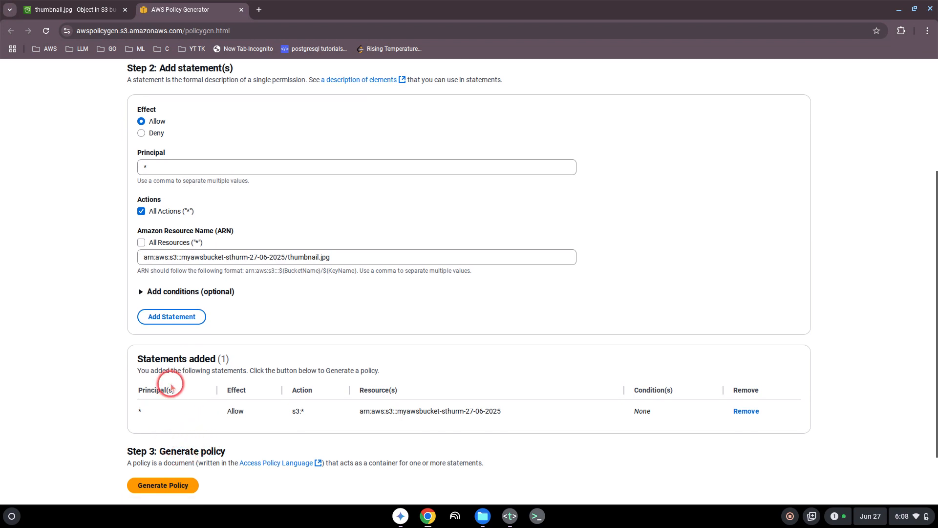
{"action": "left_click", "coordinate": [179, 317]}
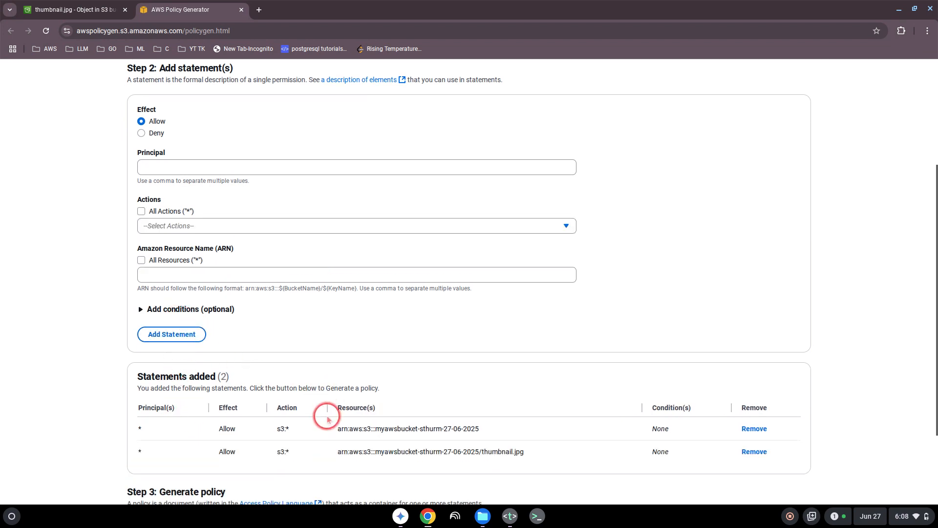
- Generate and copy the two-statement policy JSON, then return to the thumbnail.jpg page
{"action": "scroll", "coordinate": [289, 423], "scroll_direction": "down", "scroll_amount": 1}
{"action": "scroll", "coordinate": [281, 425], "scroll_direction": "down", "scroll_amount": 2}
{"action": "left_click", "coordinate": [164, 433]}
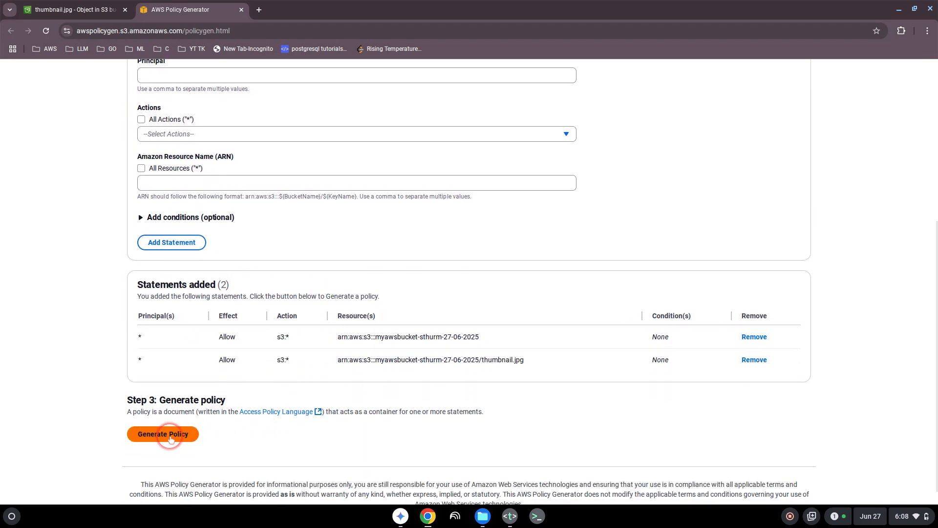
{"action": "left_click_drag", "start_coordinate": [313, 336], "coordinate": [256, 152]}
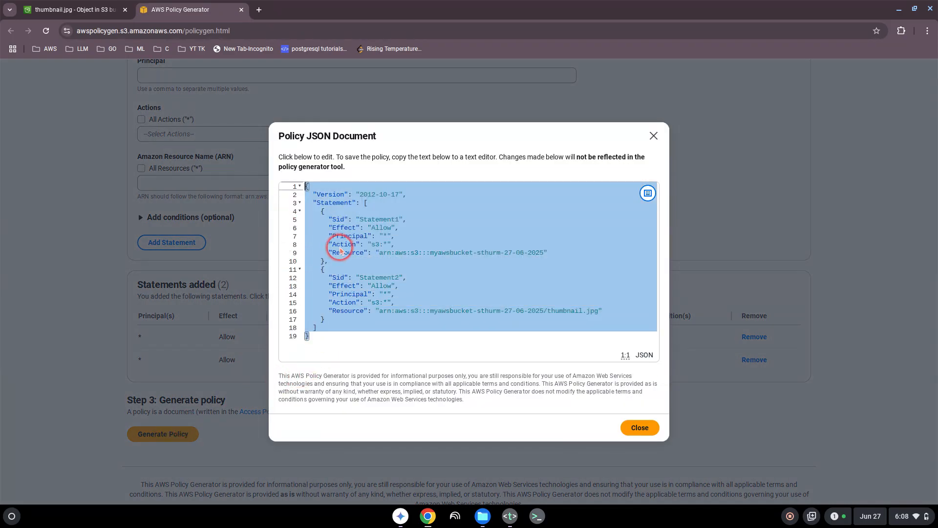
{"action": "left_click", "coordinate": [640, 427]}
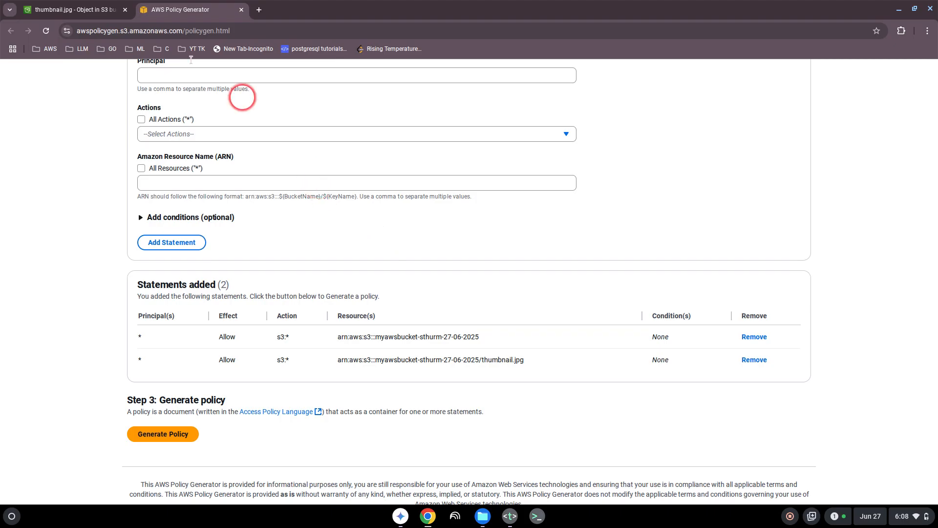
{"action": "left_click", "coordinate": [68, 9]}
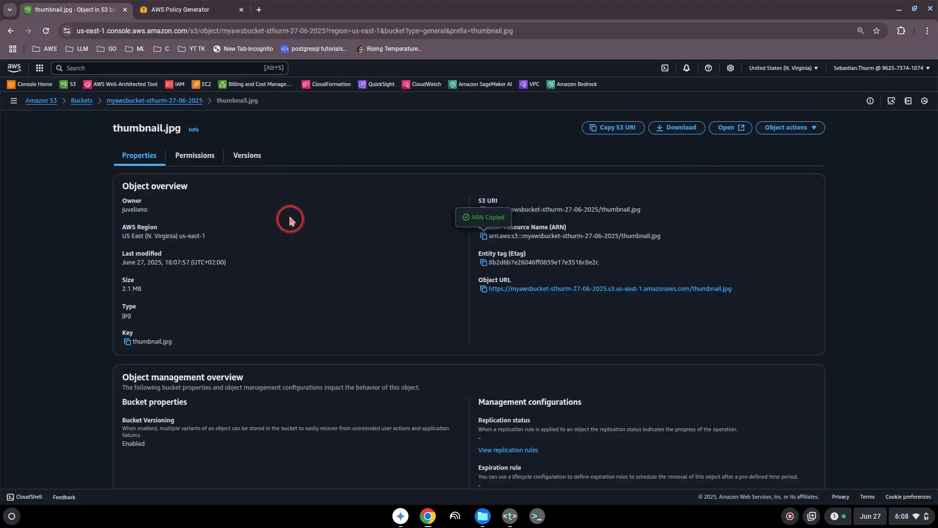
- Replace the bucket policy with the two-statement JSON and save it
{"action": "left_click", "coordinate": [193, 157]}
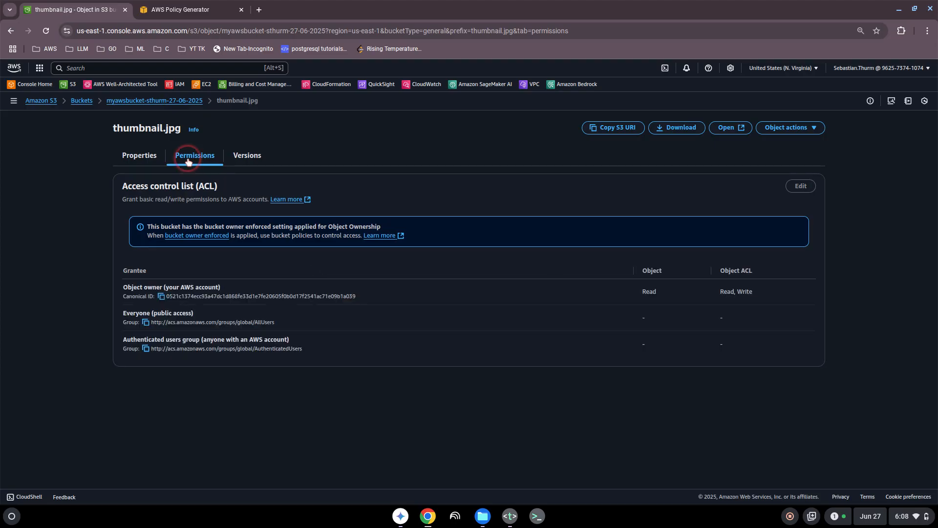
{"action": "left_click", "coordinate": [157, 103]}
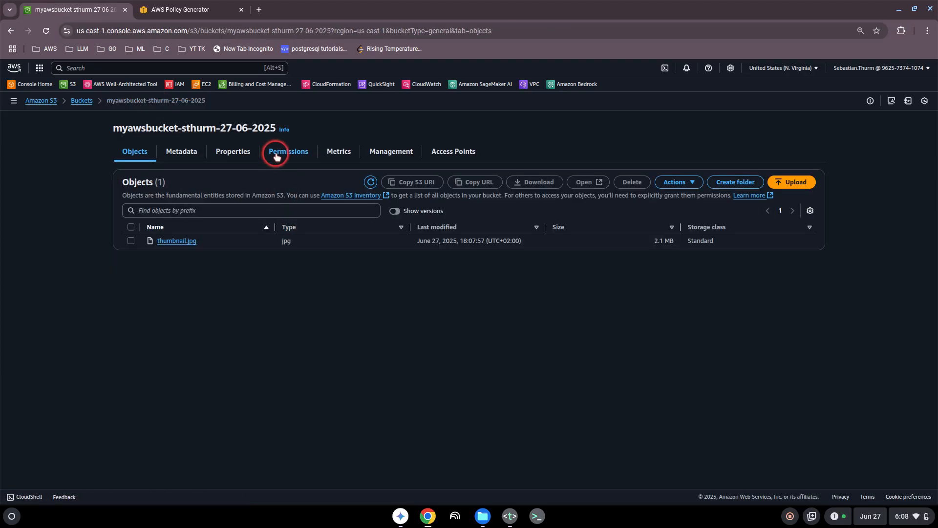
{"action": "left_click", "coordinate": [283, 152]}
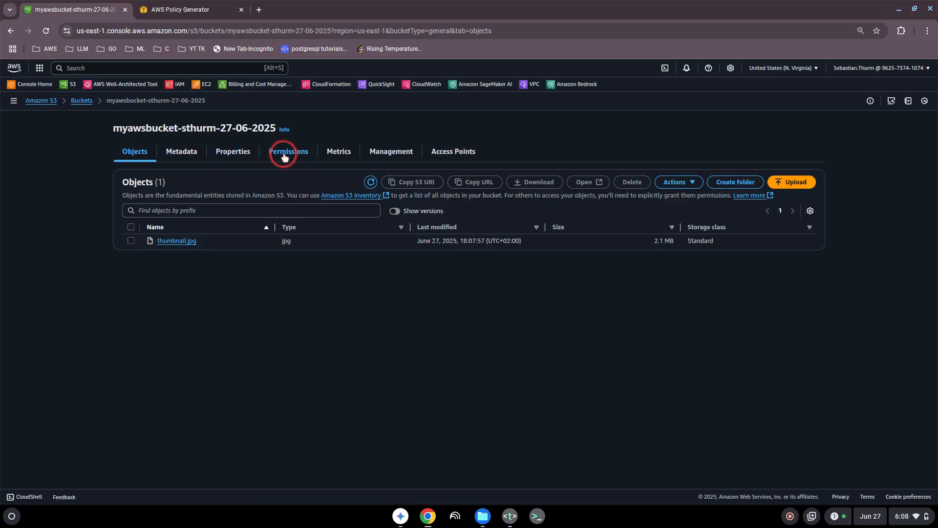
{"action": "left_click", "coordinate": [250, 259]}
{"action": "left_click", "coordinate": [649, 350]}
{"action": "left_click", "coordinate": [758, 354]}
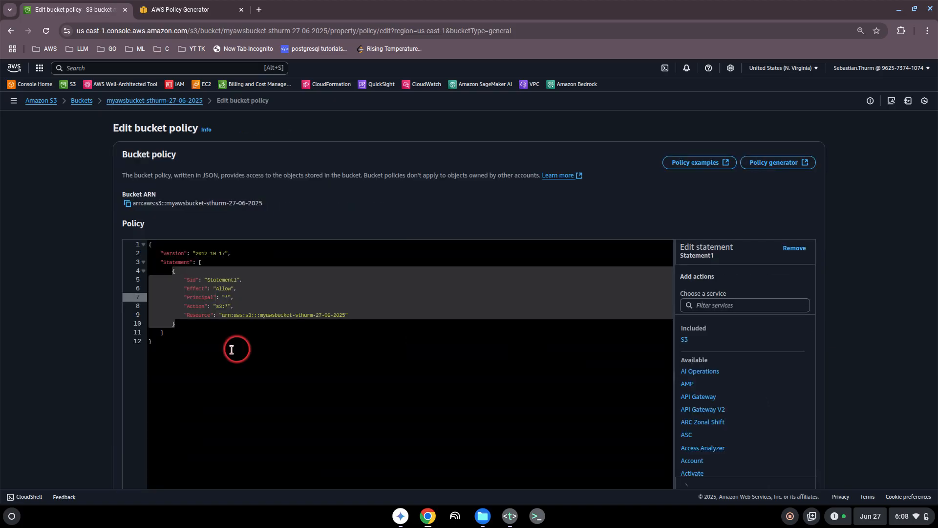
{"action": "left_click_drag", "start_coordinate": [232, 350], "coordinate": [131, 227]}
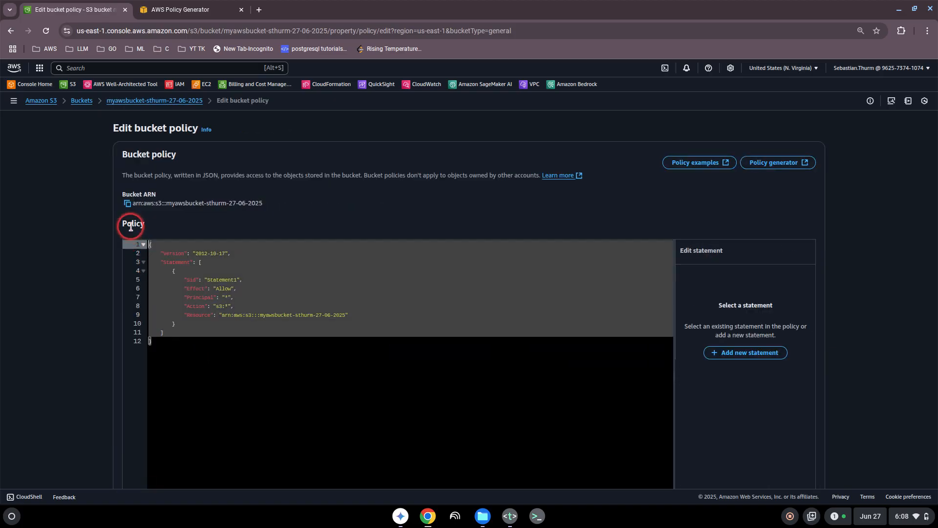
{"action": "key", "text": "ctrl+v"}
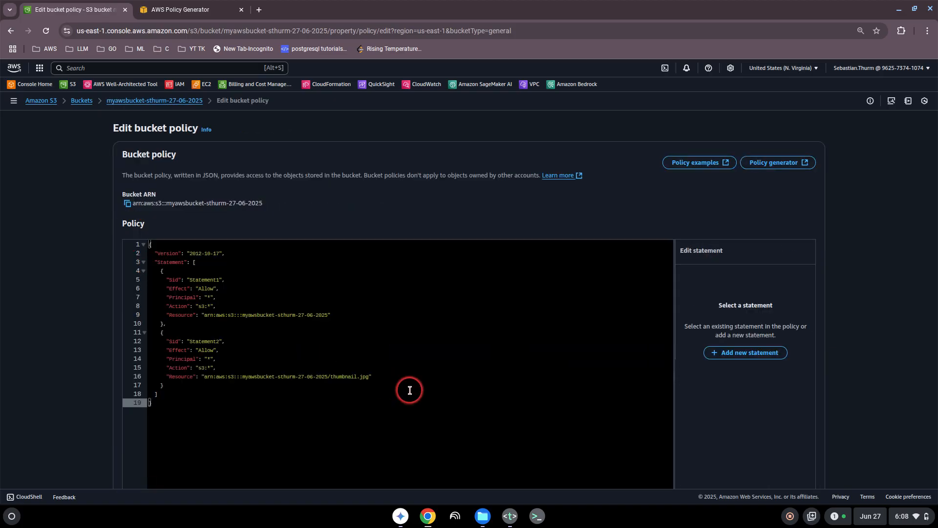
{"action": "scroll", "coordinate": [743, 412], "scroll_direction": "down", "scroll_amount": 3}
{"action": "left_click", "coordinate": [798, 464]}
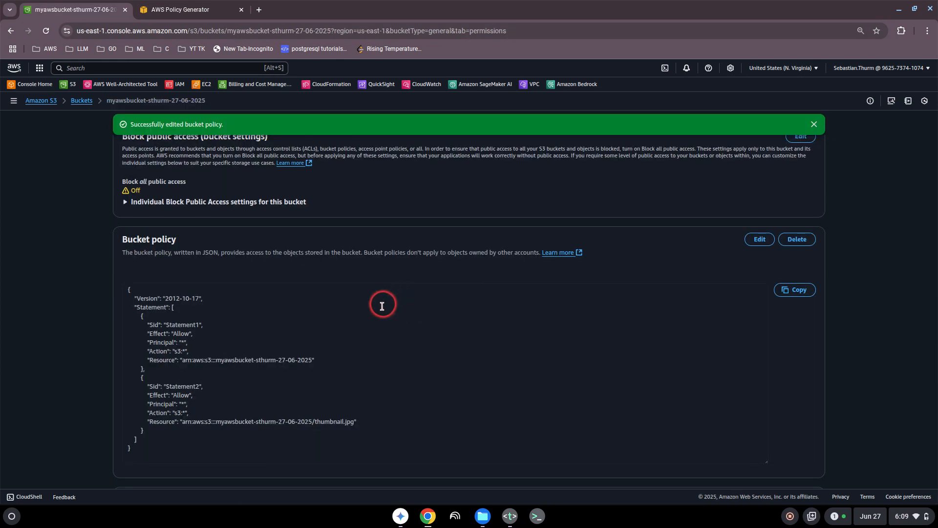
- Append /* to Statement1's bucket ARN resource, save the policy, and go to Objects
{"action": "left_click", "coordinate": [758, 240]}
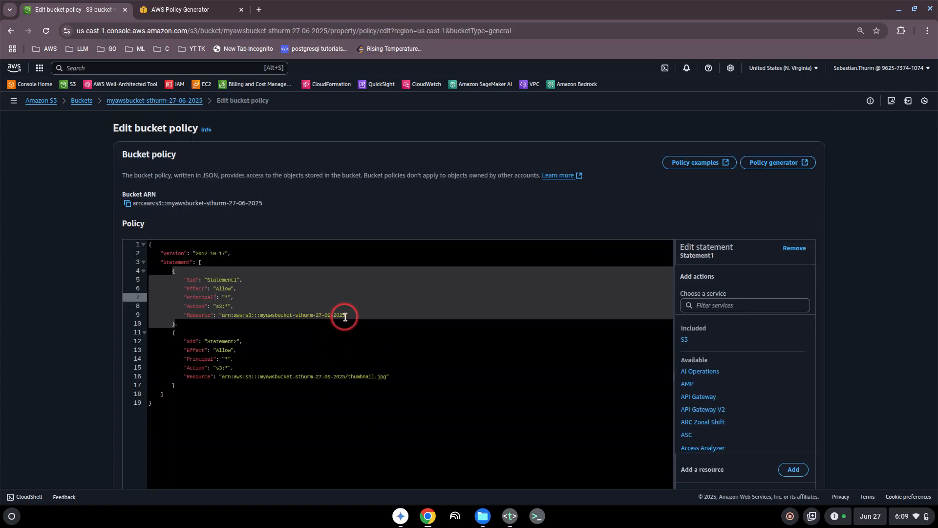
{"action": "left_click", "coordinate": [346, 316]}
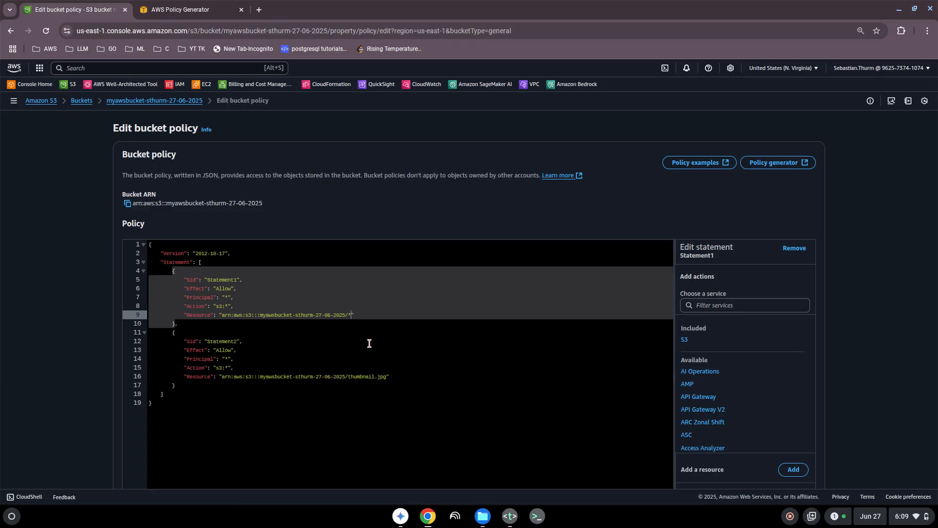
{"action": "scroll", "coordinate": [724, 430], "scroll_direction": "down", "scroll_amount": 5}
{"action": "scroll", "coordinate": [792, 455], "scroll_direction": "down", "scroll_amount": 3}
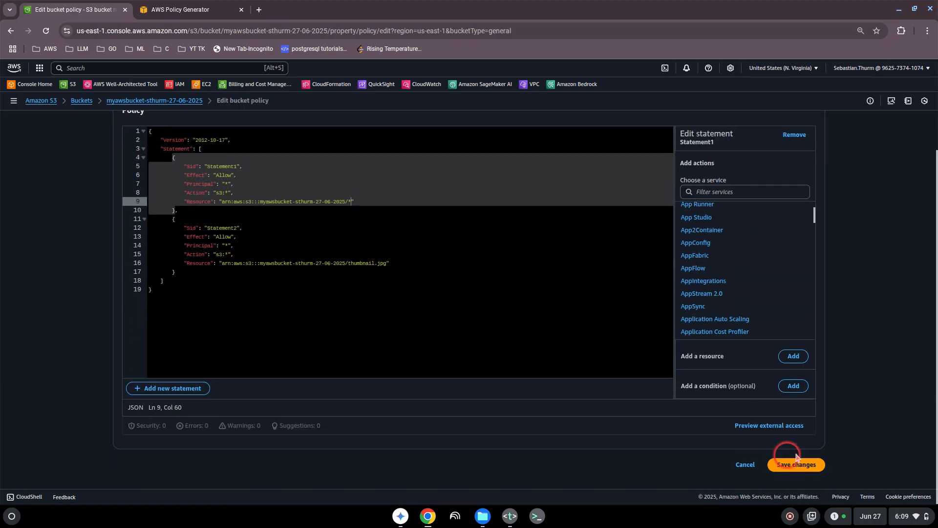
{"action": "left_click", "coordinate": [794, 465]}
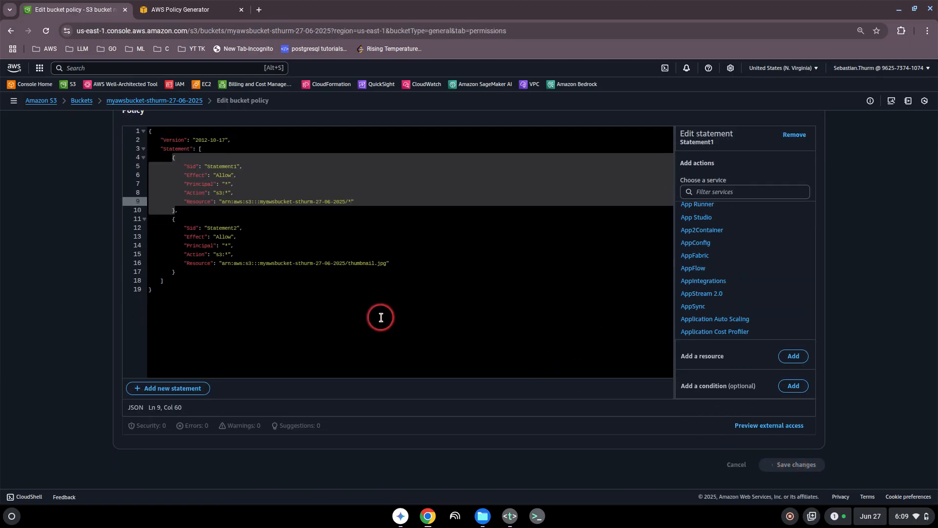
{"action": "scroll", "coordinate": [286, 220], "scroll_direction": "up", "scroll_amount": 3}
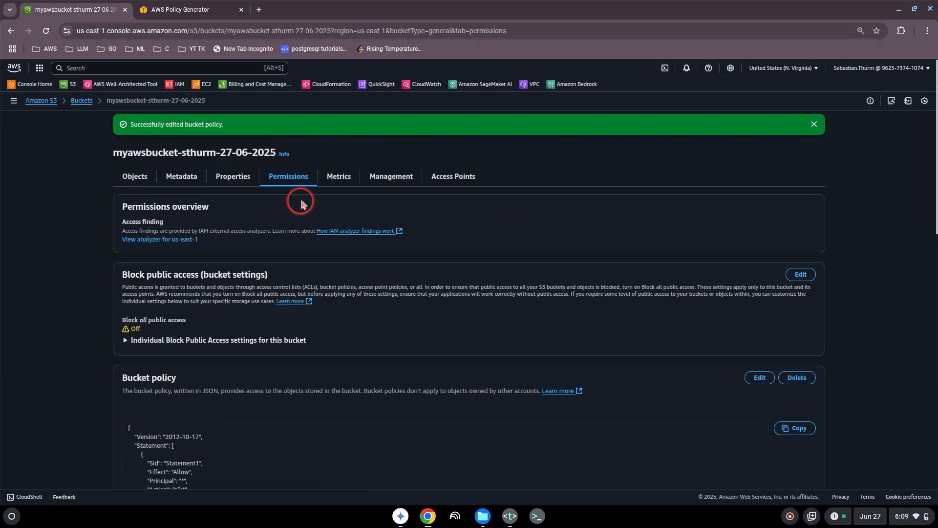
{"action": "left_click", "coordinate": [136, 181]}
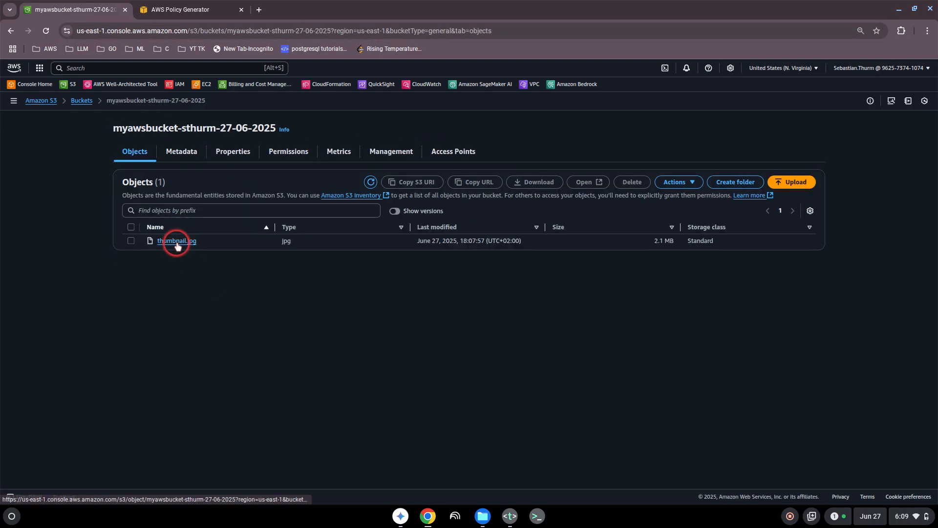
- Open thumbnail.jpg's object URL in a new tab, now displaying the 1366×1024 image
{"action": "left_click", "coordinate": [175, 241]}
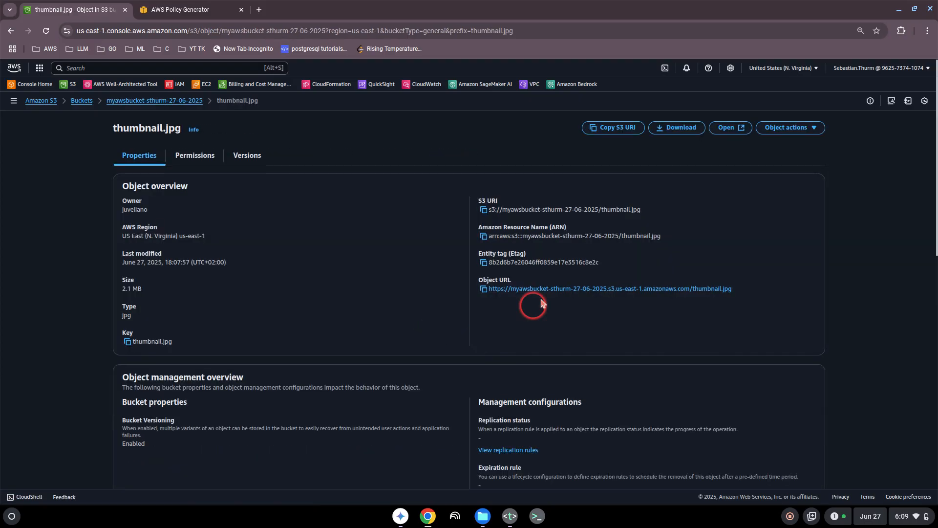
{"action": "left_click", "coordinate": [552, 290]}
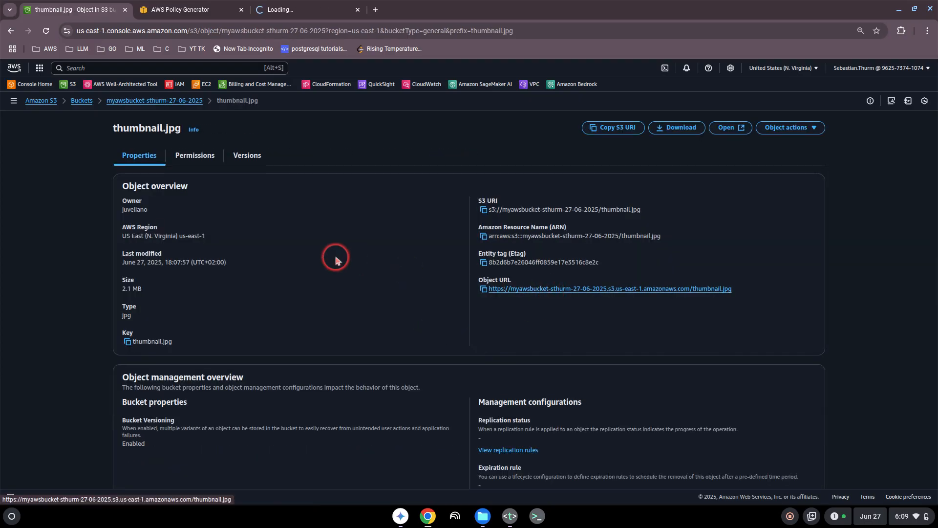
{"action": "left_click", "coordinate": [312, 14]}
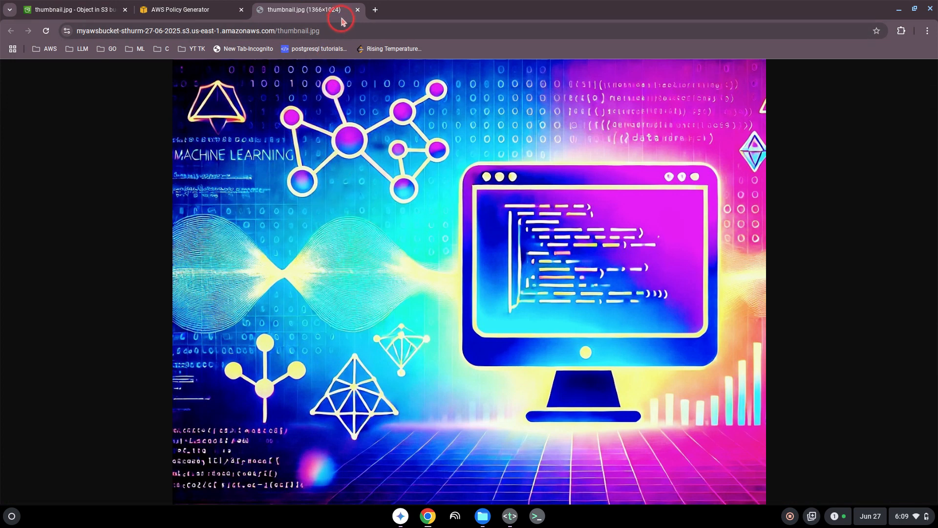
- Close the image tab and the Policy Generator tab (Leave), then return to myawsbucket-sthurm-27-06-2025's objects
{"action": "left_click", "coordinate": [358, 10]}
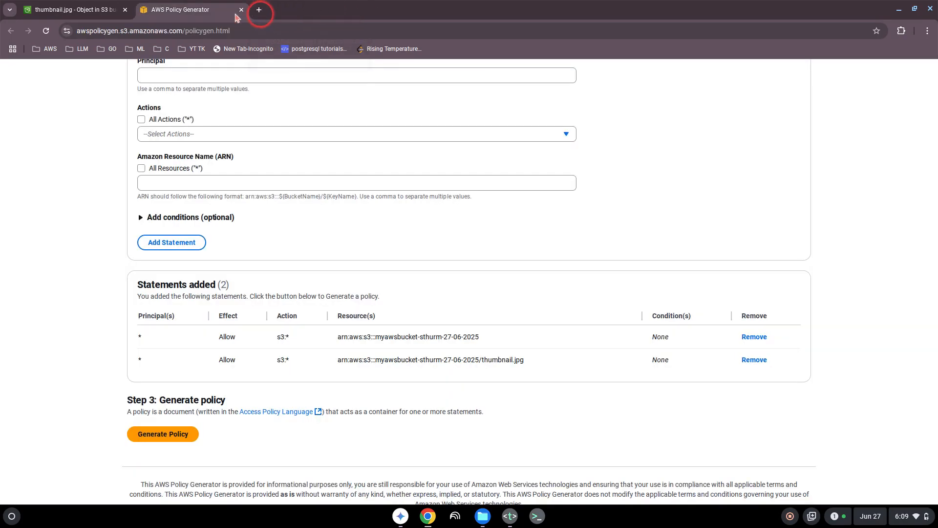
{"action": "left_click", "coordinate": [123, 16]}
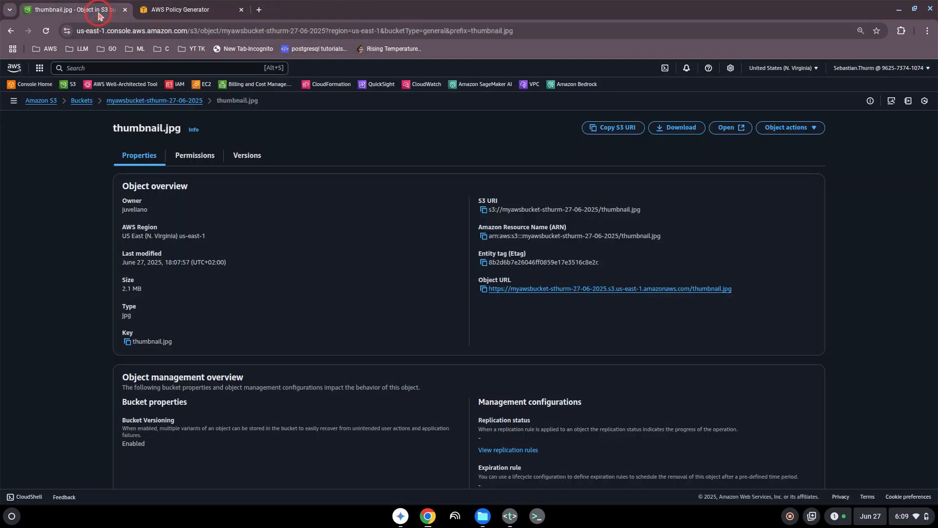
{"action": "left_click", "coordinate": [240, 10]}
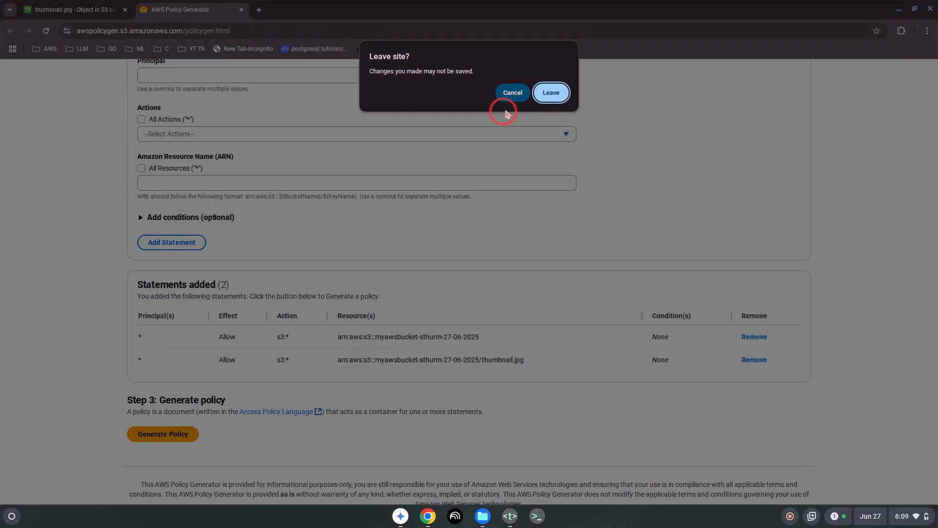
{"action": "left_click", "coordinate": [551, 92]}
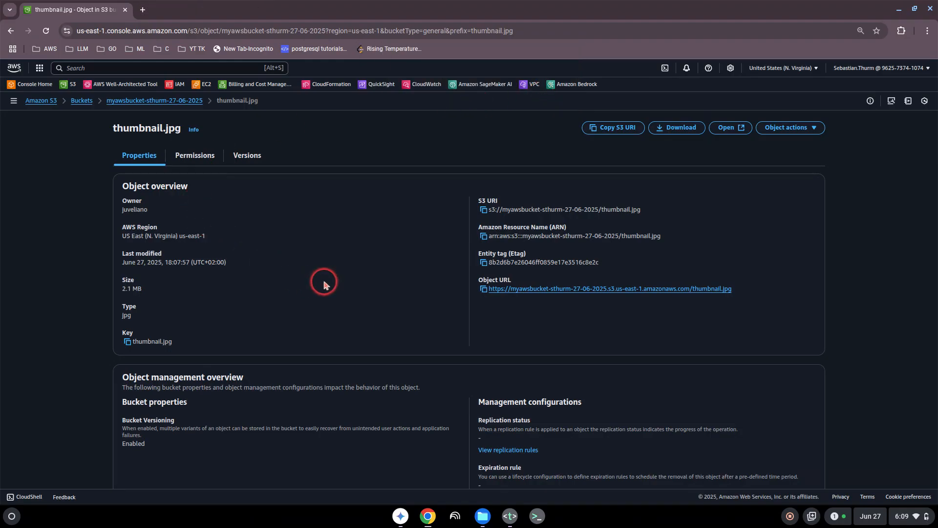
{"action": "scroll", "coordinate": [323, 286], "scroll_direction": "down", "scroll_amount": 2}
{"action": "scroll", "coordinate": [323, 285], "scroll_direction": "up", "scroll_amount": 3}
{"action": "left_click", "coordinate": [186, 103]}
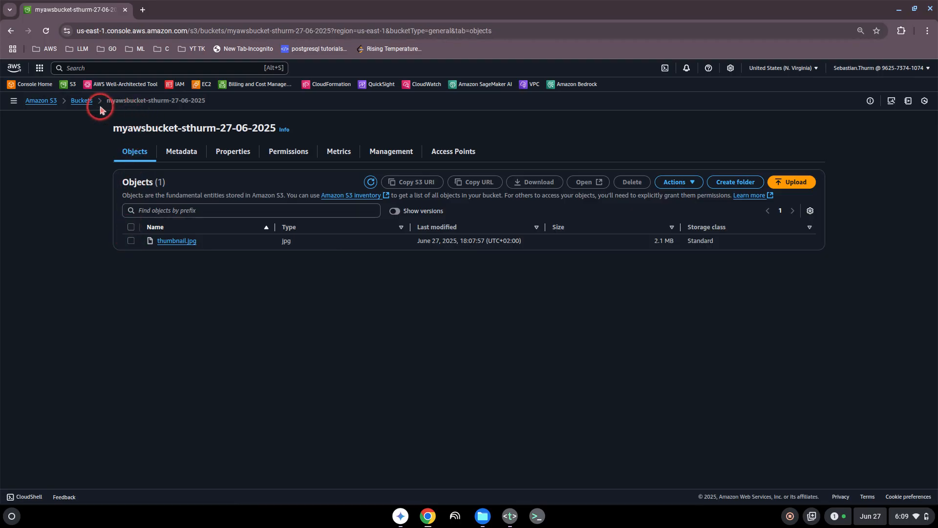
- Select the 27-06-2025 bucket in the bucket list and choose to empty it first
{"action": "left_click", "coordinate": [78, 102]}
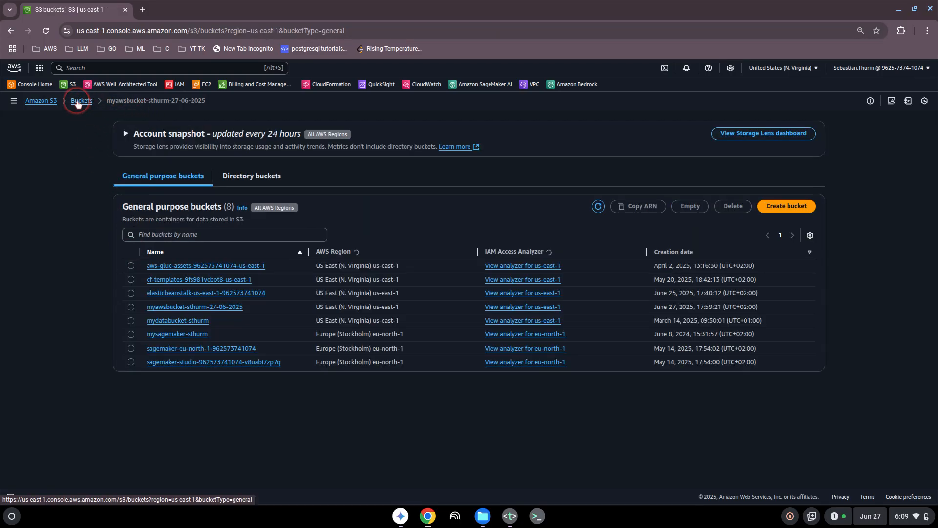
{"action": "left_click", "coordinate": [131, 306]}
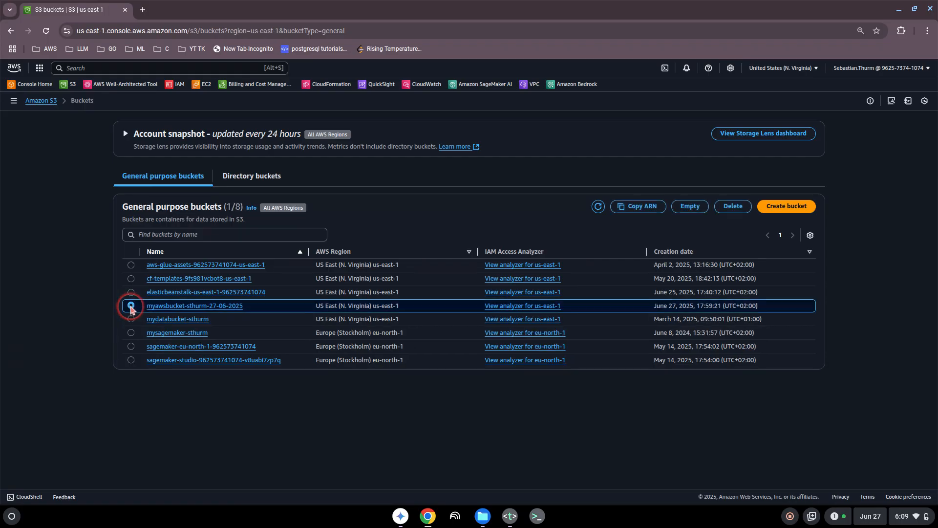
{"action": "left_click", "coordinate": [732, 207]}
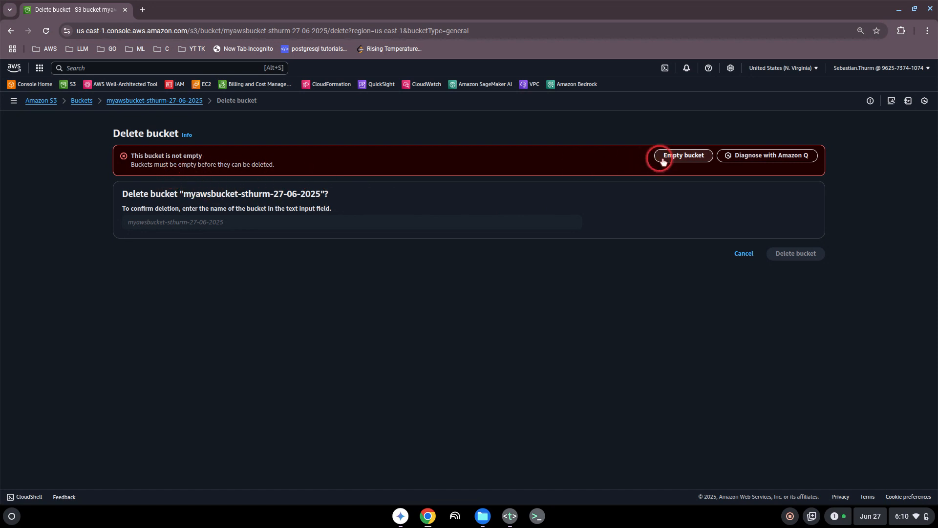
{"action": "left_click", "coordinate": [681, 157]}
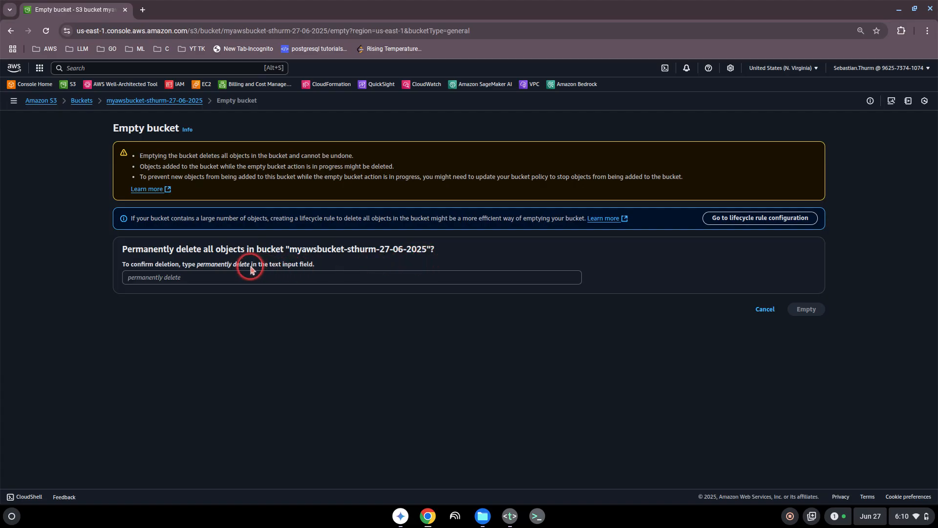
- Confirm with 'permanently delete' to remove all 3 objects, then return to Buckets
{"action": "left_click_drag", "start_coordinate": [249, 268], "coordinate": [190, 269]}
{"action": "key", "text": "ctrl+c"}
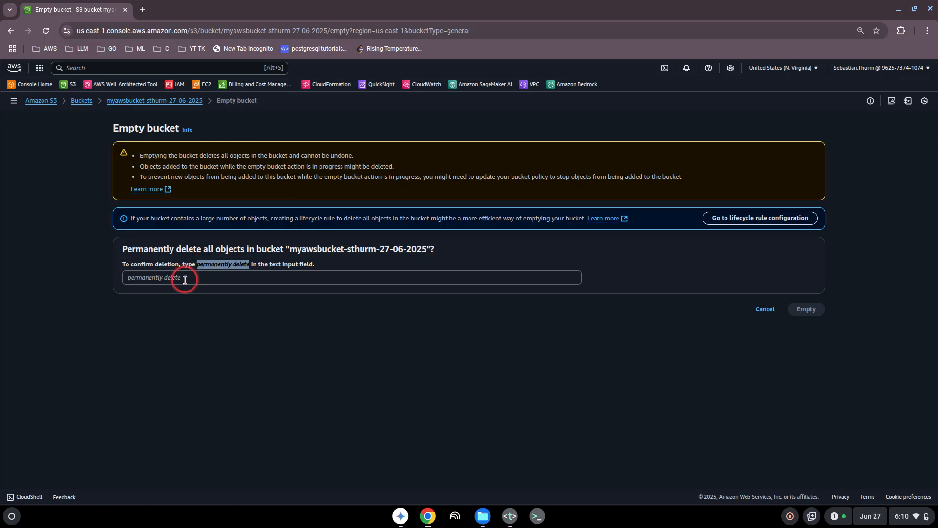
{"action": "left_click", "coordinate": [185, 280]}
{"action": "key", "text": "ctrl+v"}
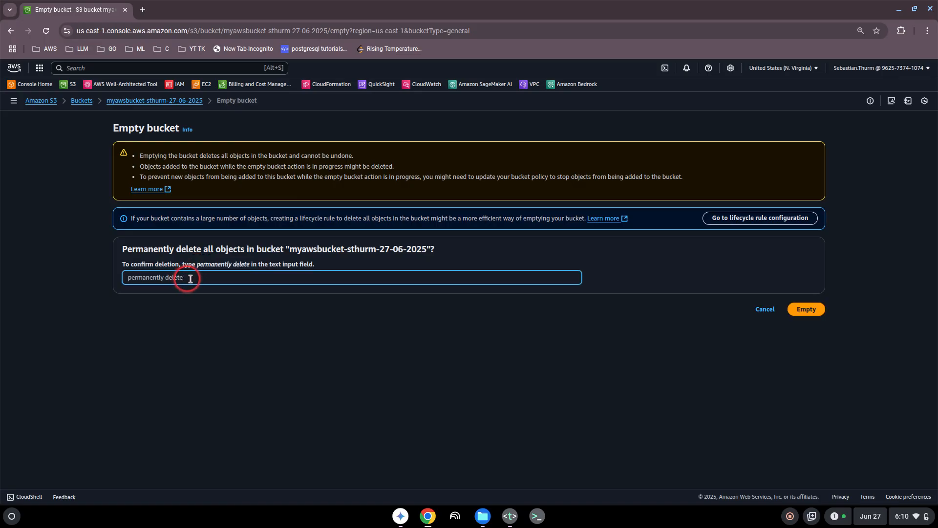
{"action": "left_click", "coordinate": [807, 310]}
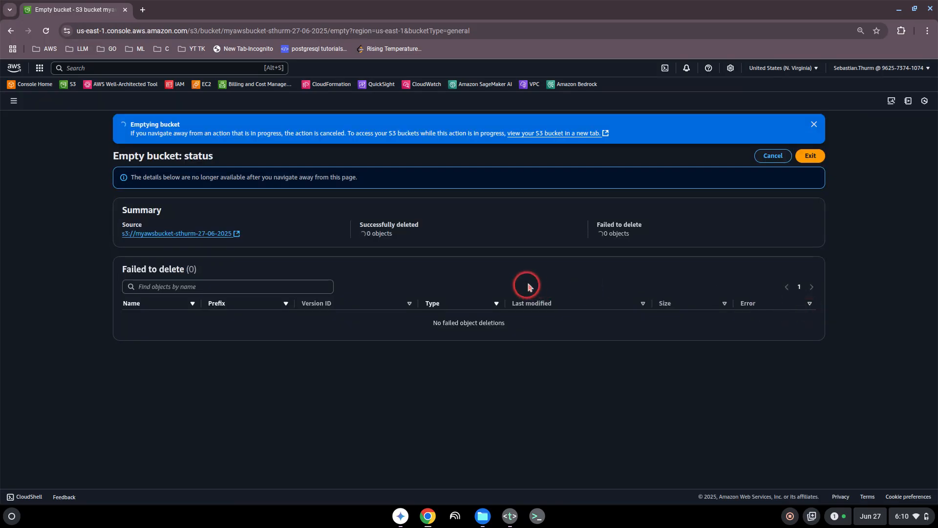
{"action": "left_click", "coordinate": [809, 161]}
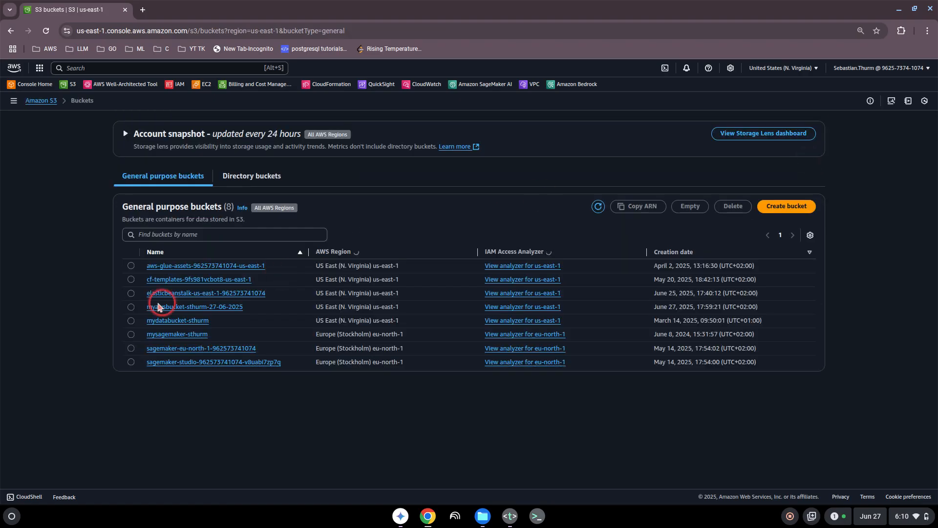
- Delete the June 27 bucket, pasting its name as confirmation
{"action": "left_click", "coordinate": [142, 308]}
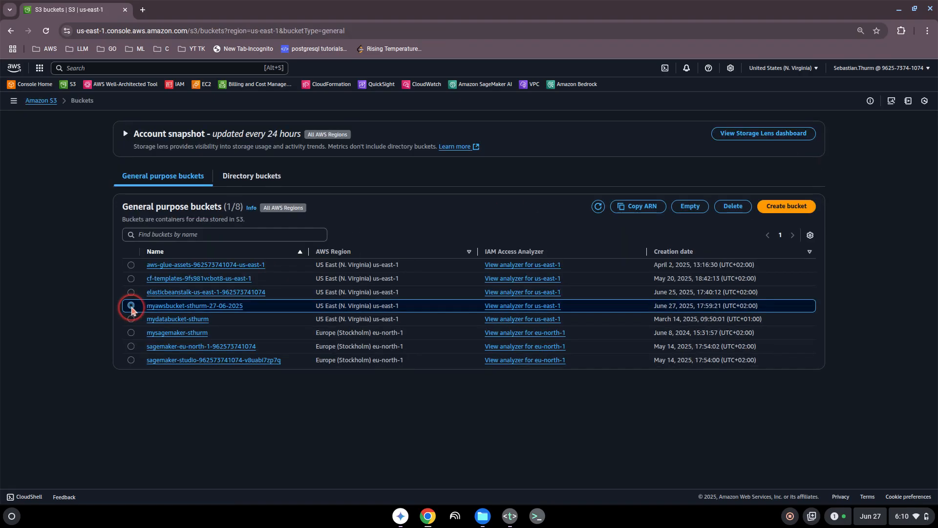
{"action": "left_click", "coordinate": [733, 206]}
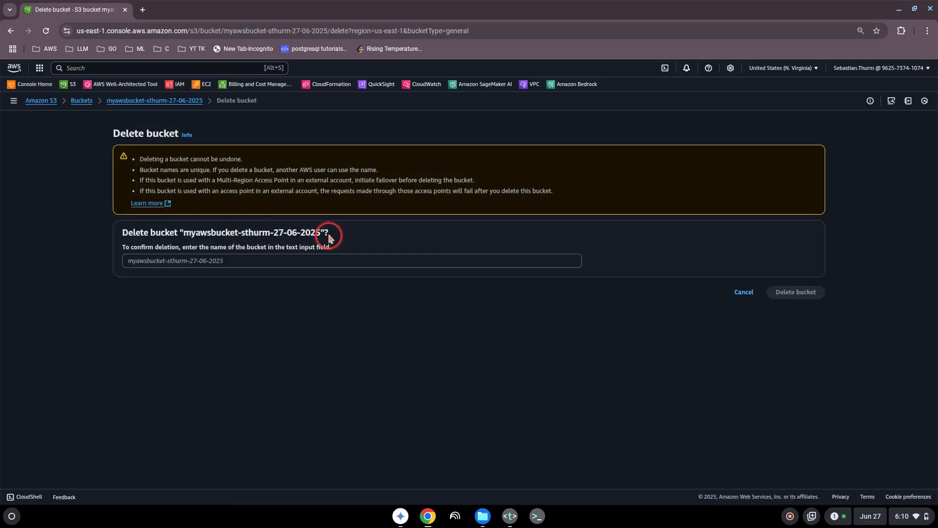
{"action": "left_click_drag", "start_coordinate": [294, 237], "coordinate": [184, 237]}
{"action": "key", "text": "ctrl+c"}
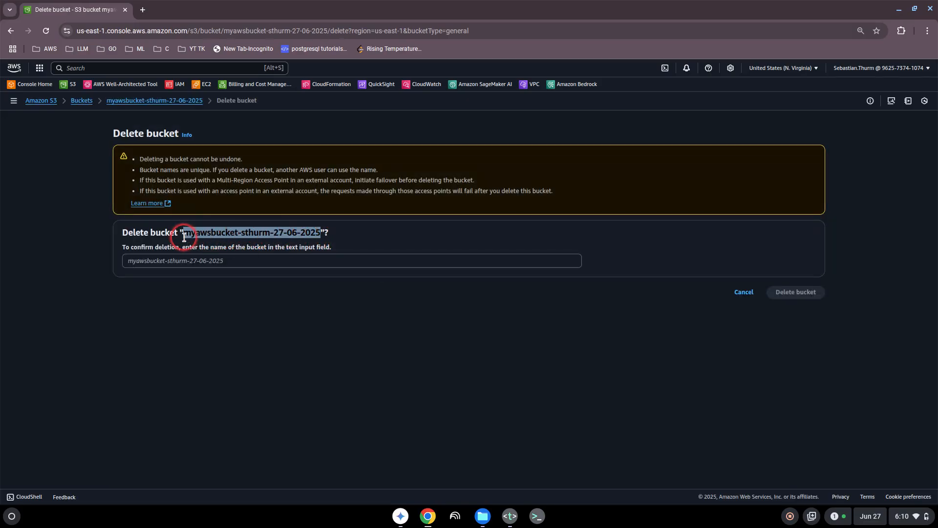
{"action": "left_click", "coordinate": [168, 260]}
{"action": "key", "text": "ctrl+v"}
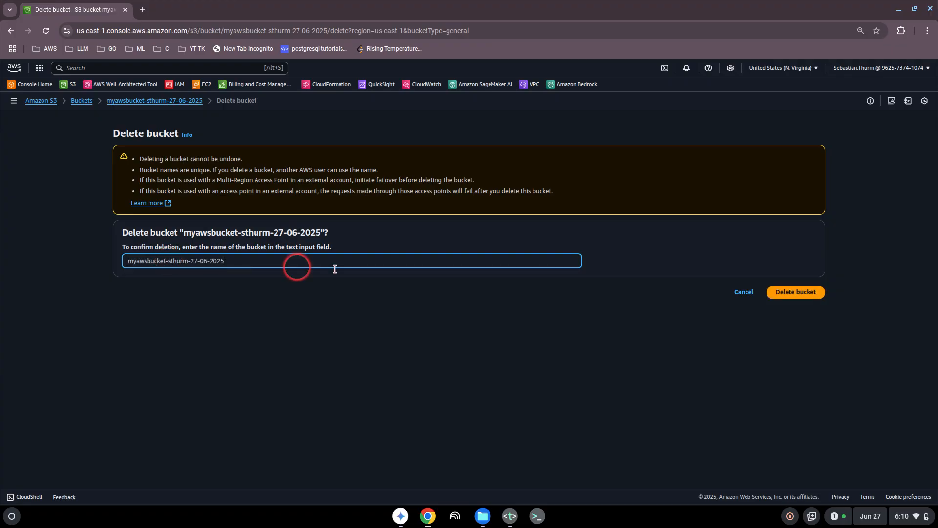
{"action": "left_click", "coordinate": [802, 292]}
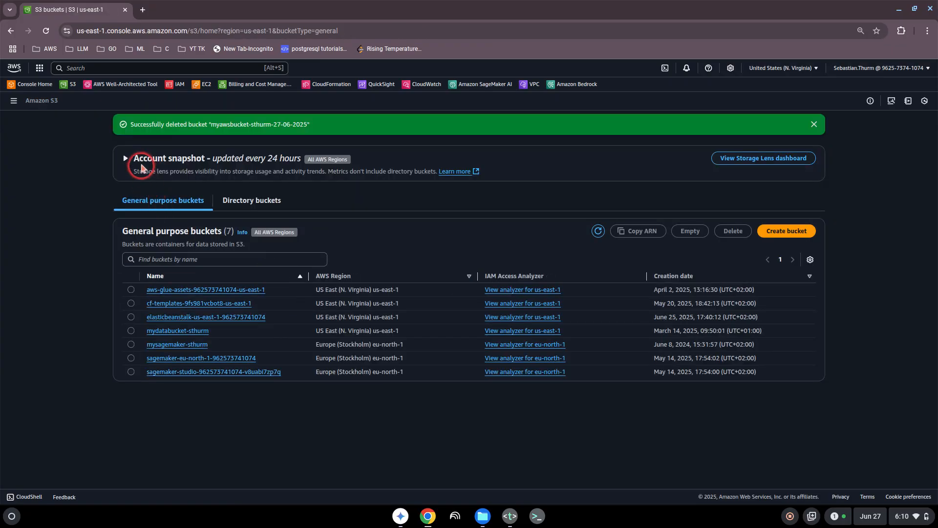
- Remove the finished S3 line from topics.txt
{"action": "left_click", "coordinate": [508, 518]}
{"action": "left_click", "coordinate": [144, 39]}
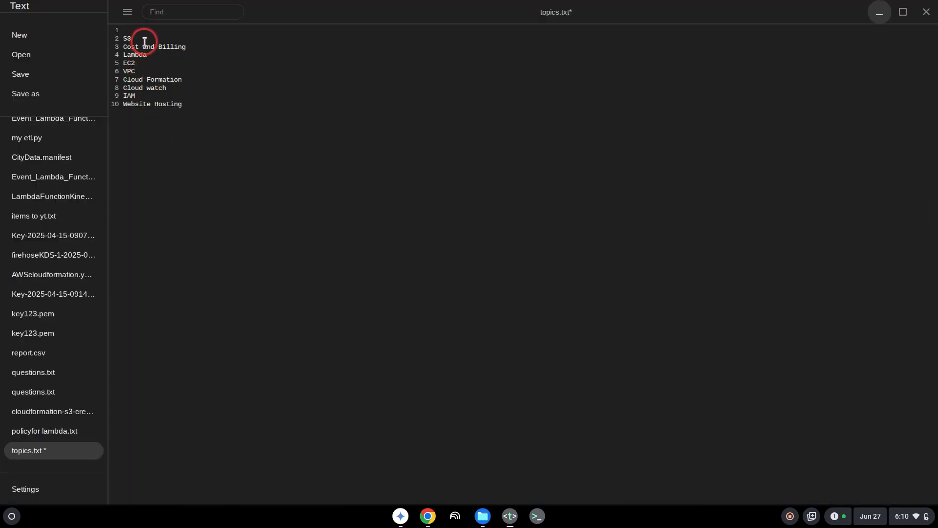
{"action": "key", "text": "BackSpace"}
{"action": "key", "text": "BackSpace"}
{"action": "key", "text": "BackSpace"}
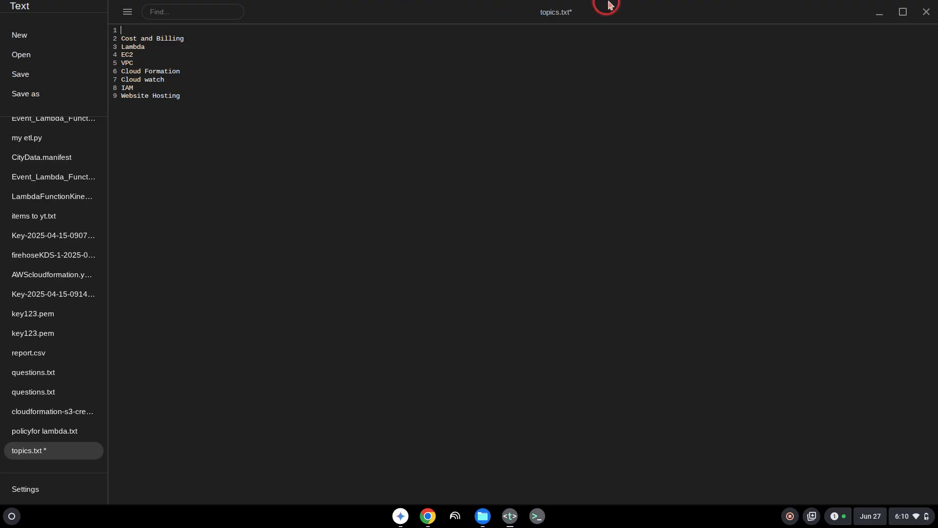
- Hide the notes and search 'cost' in the console to open Cost Explorer
{"action": "left_click", "coordinate": [875, 14]}
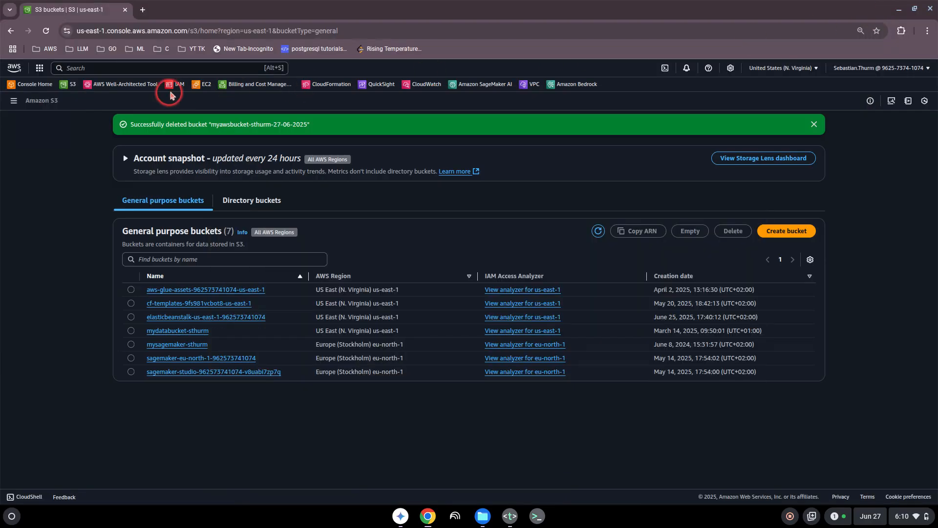
{"action": "left_click", "coordinate": [79, 67]}
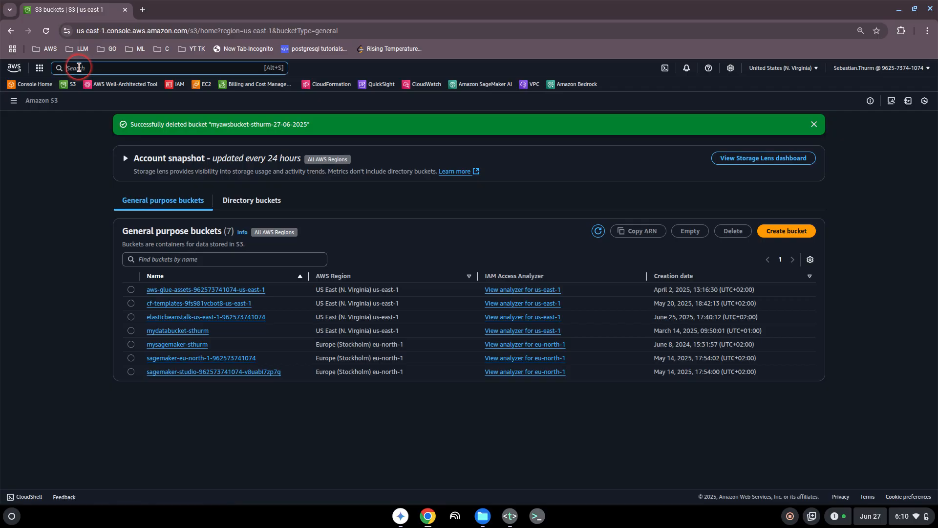
{"action": "type", "text": "cost"}
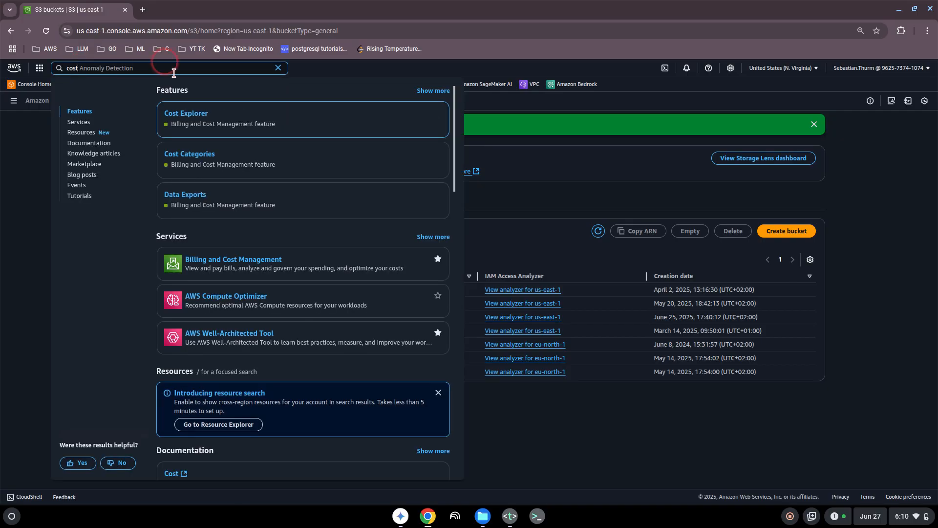
{"action": "left_click", "coordinate": [211, 125]}
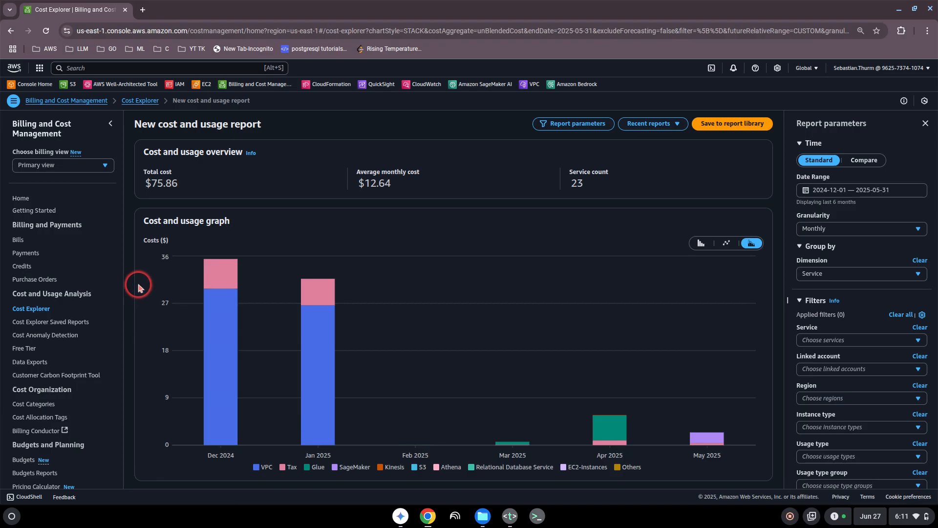
- Try a Month to Date range, then apply a past 3 Months date range to the report
{"action": "scroll", "coordinate": [139, 290], "scroll_direction": "down", "scroll_amount": 3}
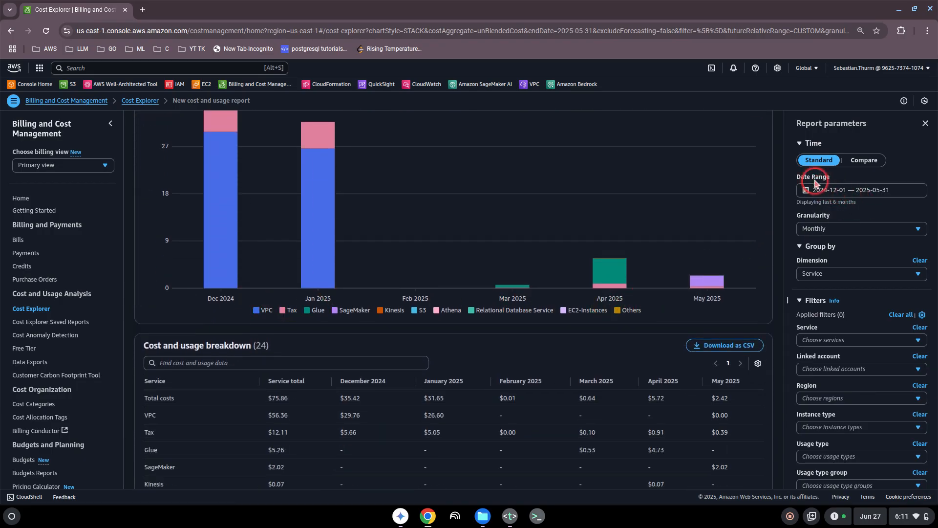
{"action": "left_click", "coordinate": [806, 191]}
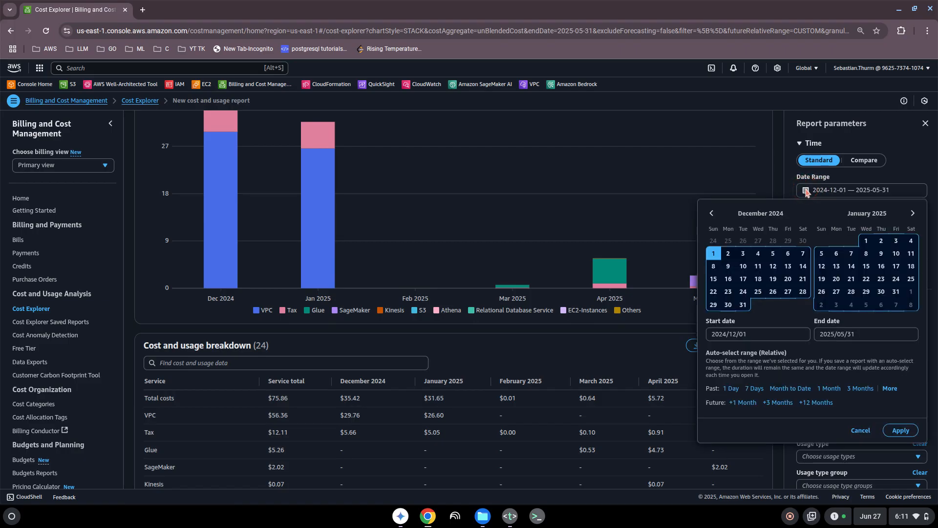
{"action": "left_click", "coordinate": [785, 391]}
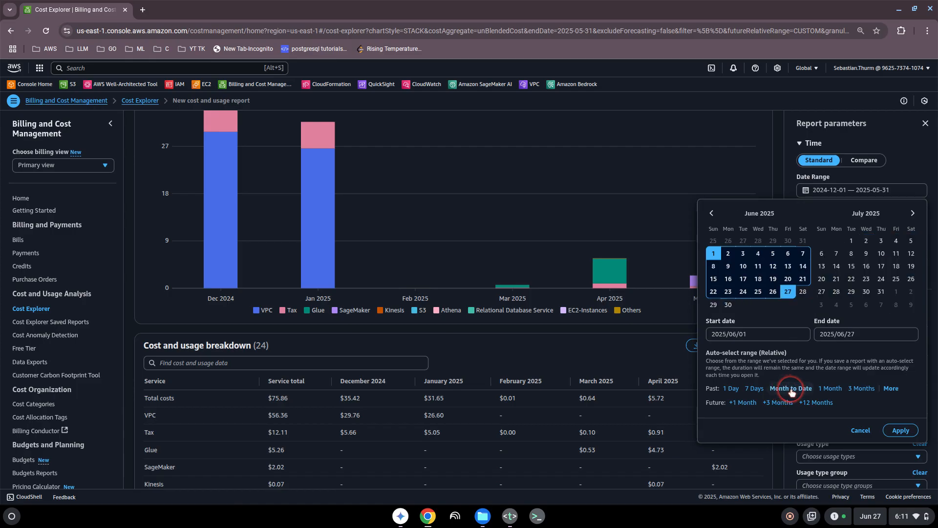
{"action": "left_click", "coordinate": [901, 430]}
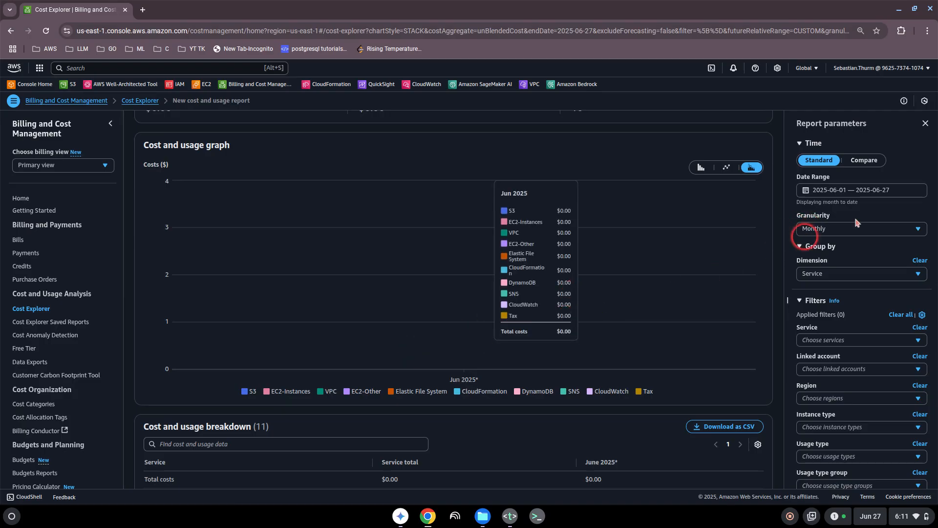
{"action": "left_click", "coordinate": [841, 231]}
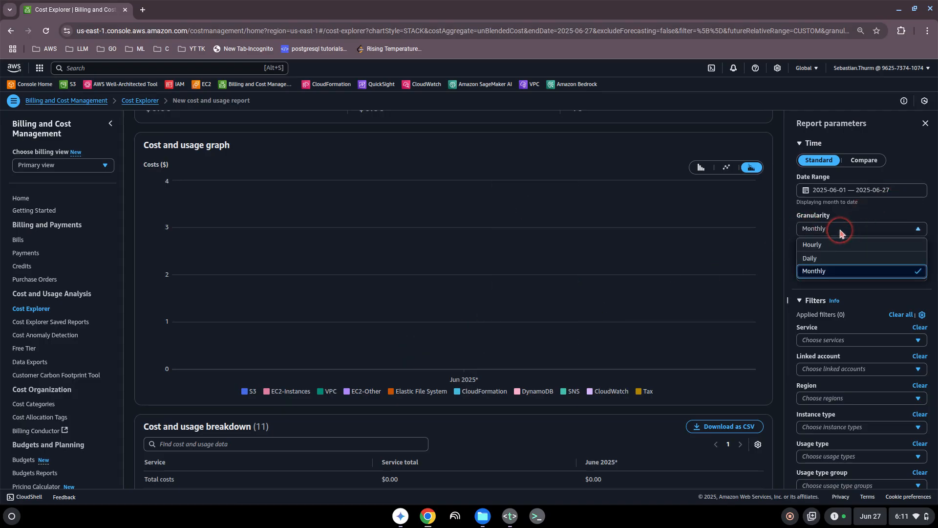
{"action": "left_click", "coordinate": [841, 230]}
{"action": "left_click", "coordinate": [847, 191]}
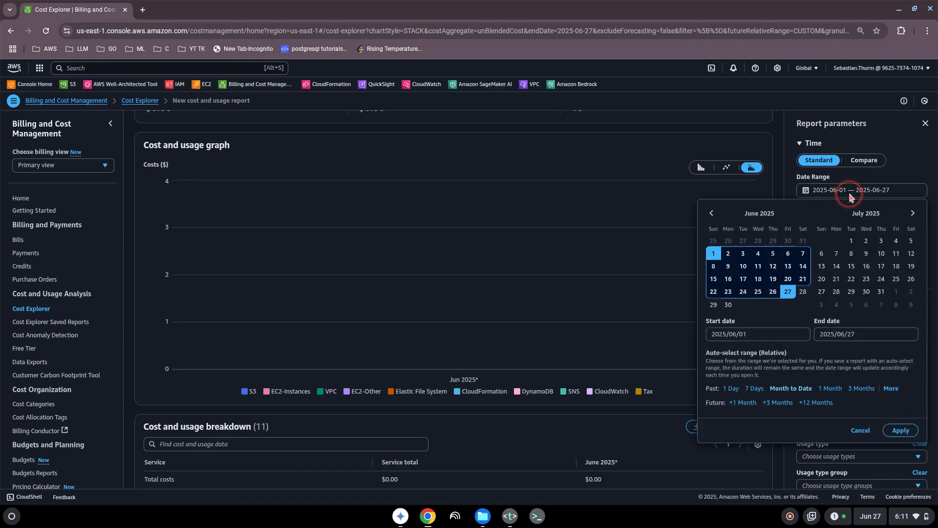
{"action": "left_click", "coordinate": [862, 389]}
{"action": "left_click", "coordinate": [900, 430]}
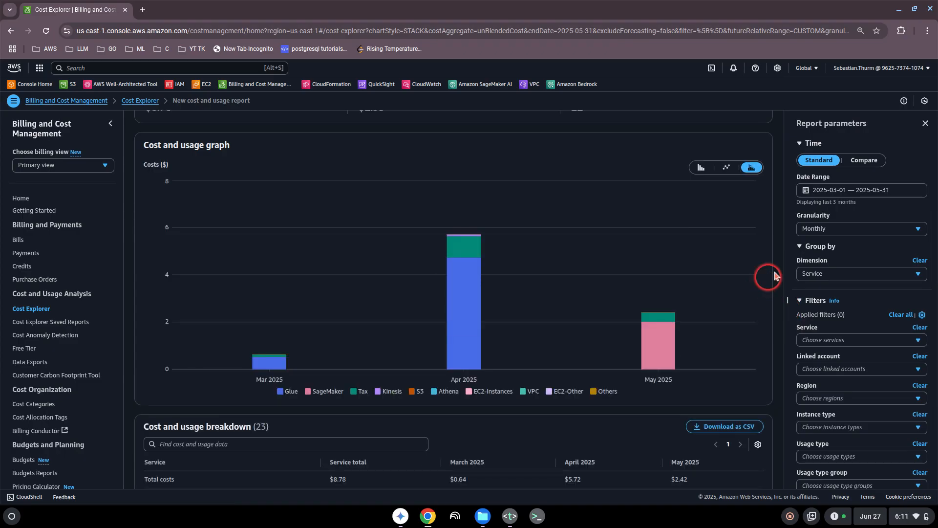
- Switch granularity to Daily and inspect the Apr-03 Glue cost spike
{"action": "left_click", "coordinate": [837, 233]}
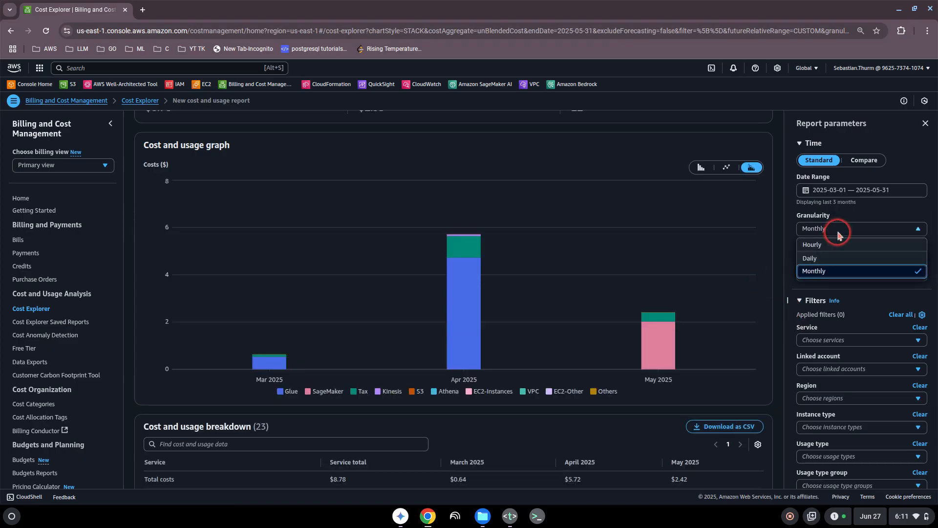
{"action": "left_click", "coordinate": [815, 259]}
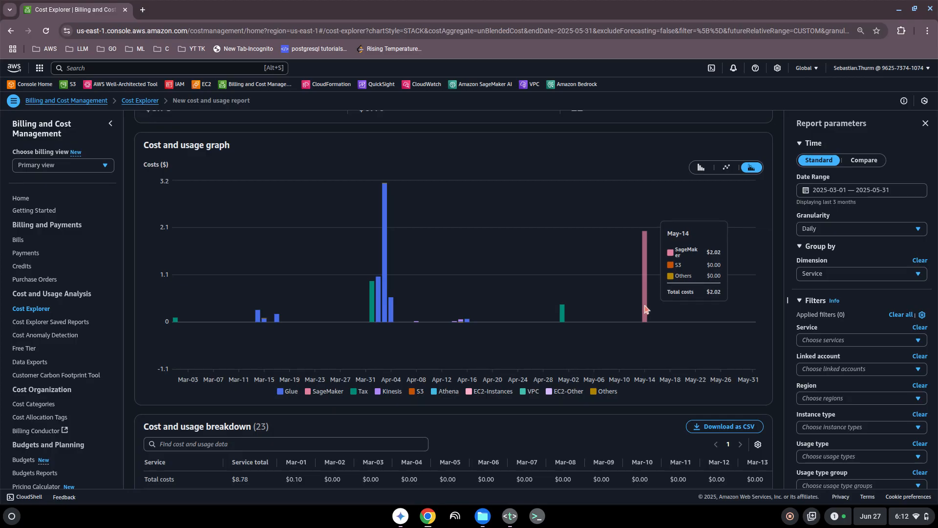
{"action": "left_click", "coordinate": [384, 280]}
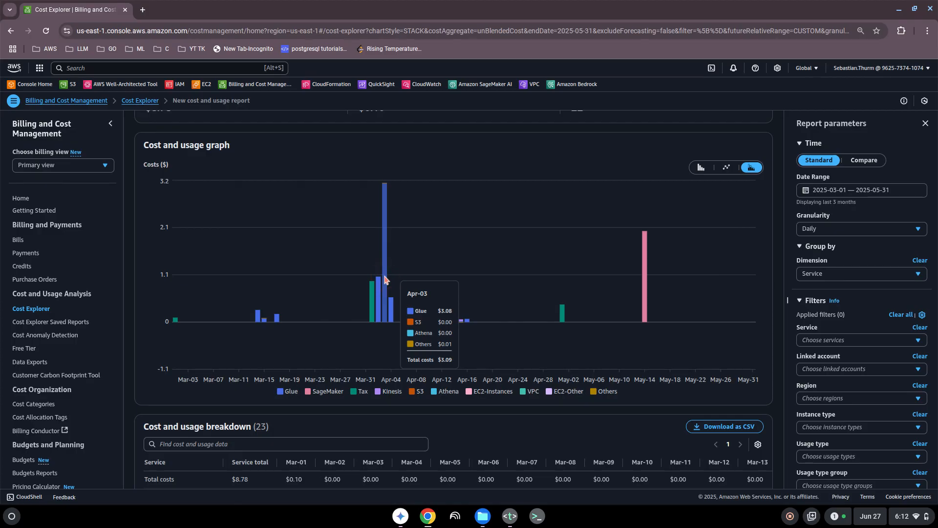
{"action": "left_click", "coordinate": [385, 280]}
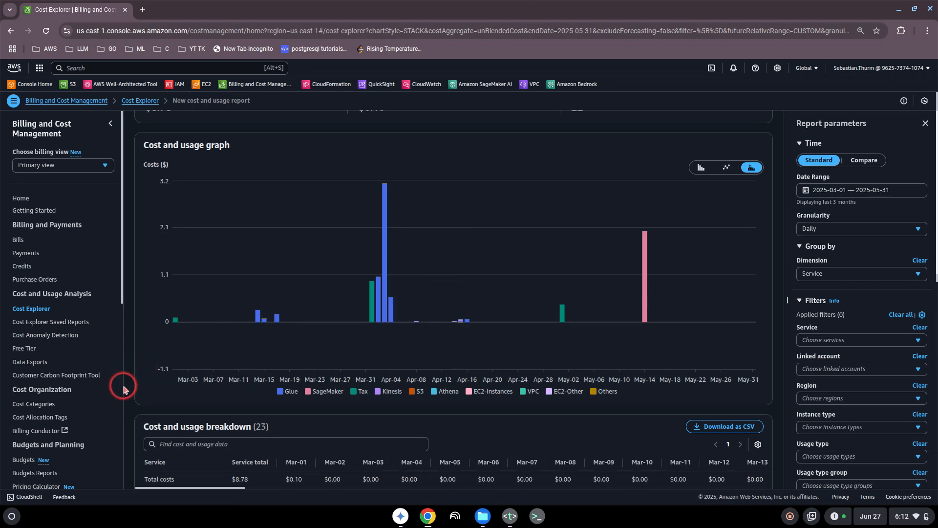
{"action": "scroll", "coordinate": [124, 388], "scroll_direction": "down", "scroll_amount": 1}
- Go to the Budgets overview and start creating a new budget
{"action": "left_click", "coordinate": [22, 460]}
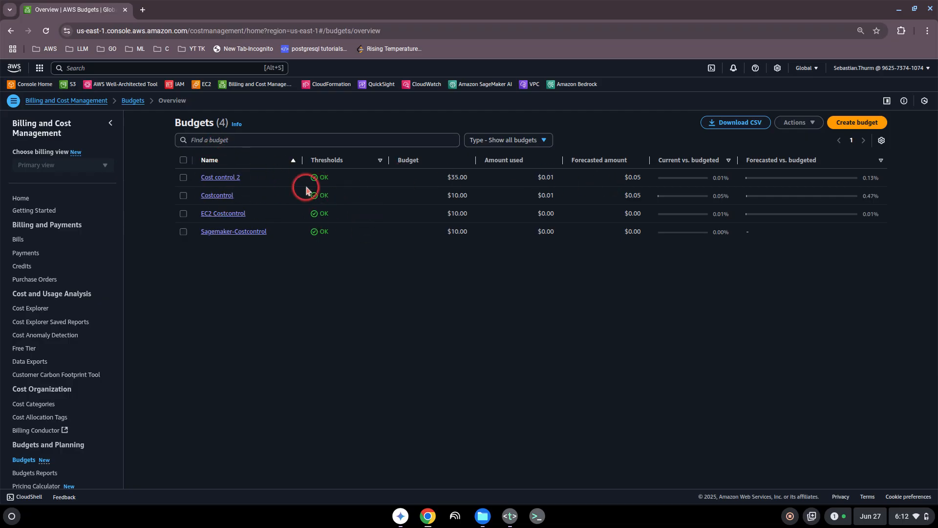
{"action": "left_click", "coordinate": [850, 125]}
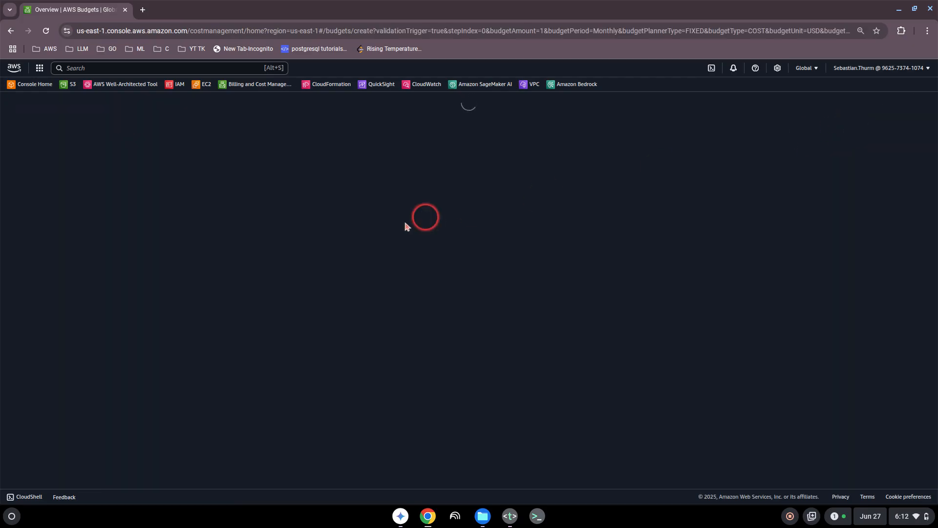
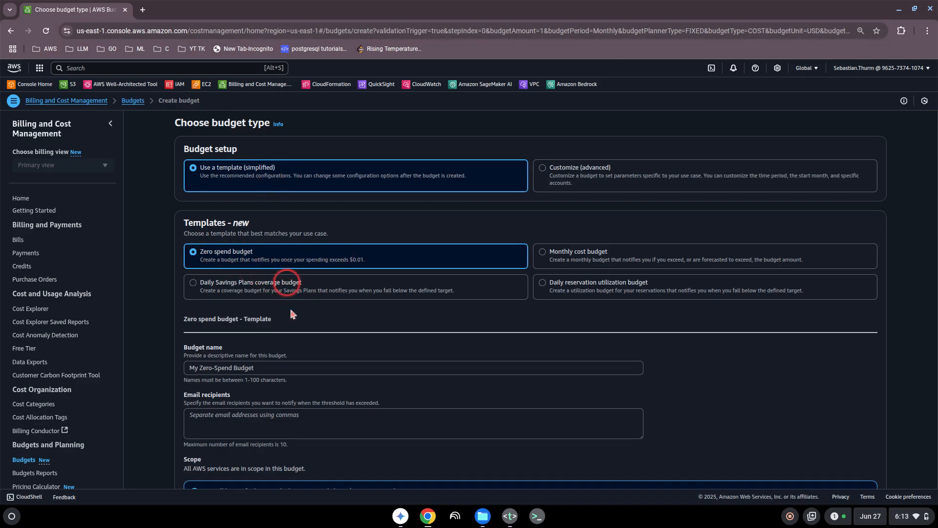
- Enter the alert recipient's e-mail address in the Zero spend budget's Email recipients field, fixing a typo
{"action": "scroll", "coordinate": [291, 342], "scroll_direction": "down", "scroll_amount": 1}
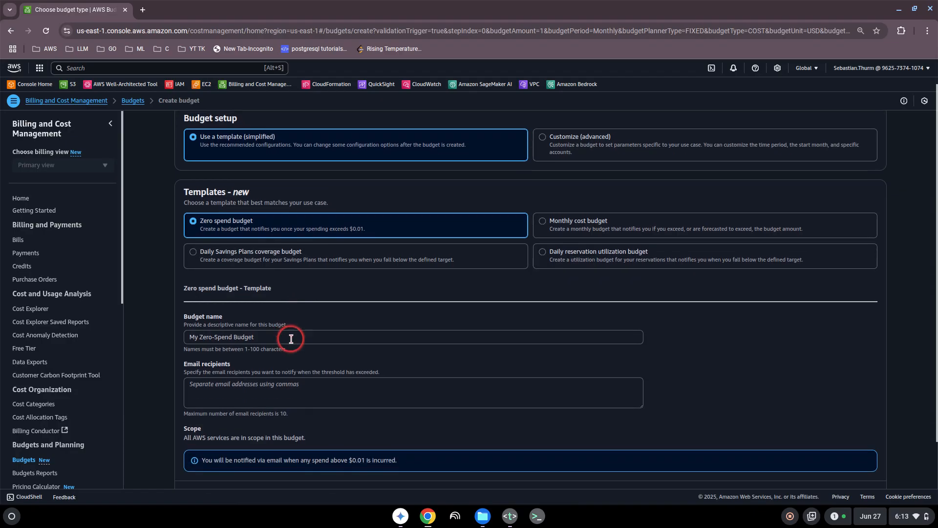
{"action": "scroll", "coordinate": [238, 338], "scroll_direction": "down", "scroll_amount": 1}
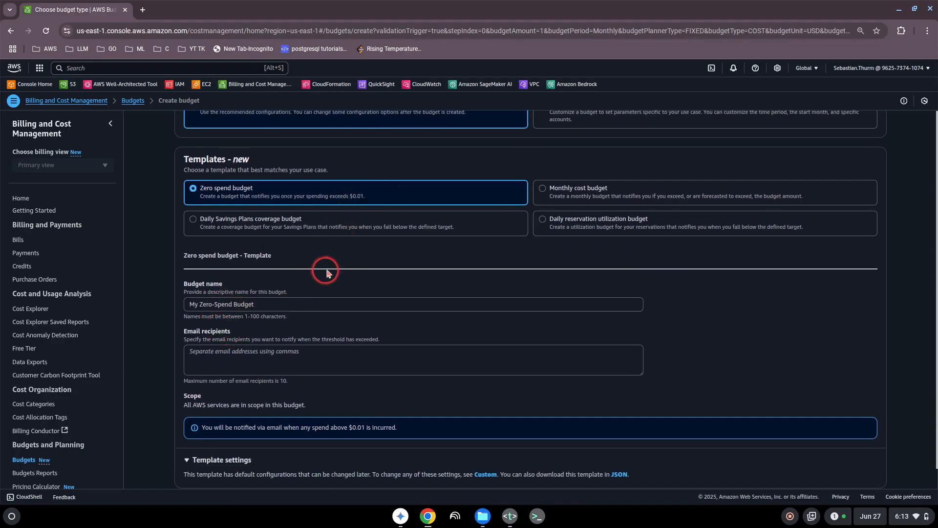
{"action": "left_click", "coordinate": [226, 350]}
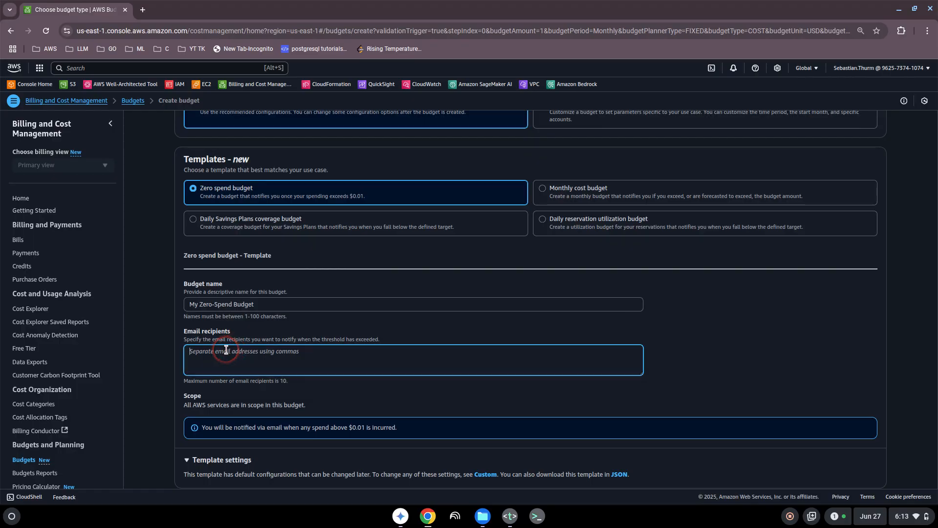
{"action": "scroll", "coordinate": [325, 383], "scroll_direction": "down", "scroll_amount": 1}
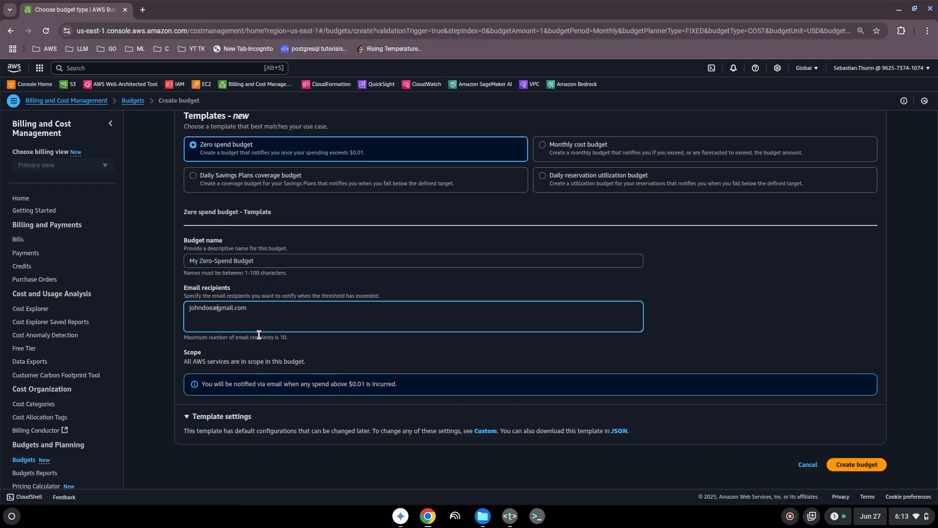
{"action": "key", "text": "BackSpace"}
{"action": "type", "text": "@"}
{"action": "scroll", "coordinate": [306, 327], "scroll_direction": "up", "scroll_amount": 3}
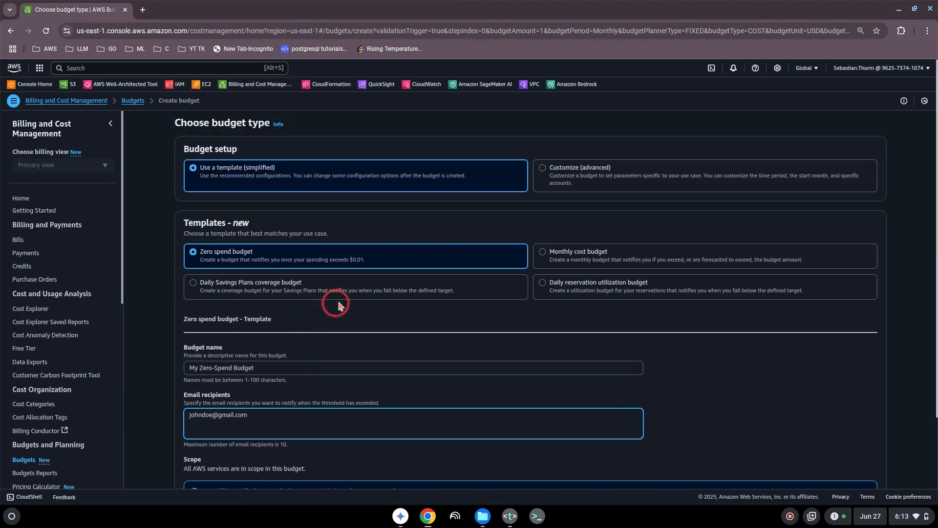
- Switch to the Monthly cost budget template and change the budgeted amount from 100 to 20
{"action": "left_click", "coordinate": [541, 255]}
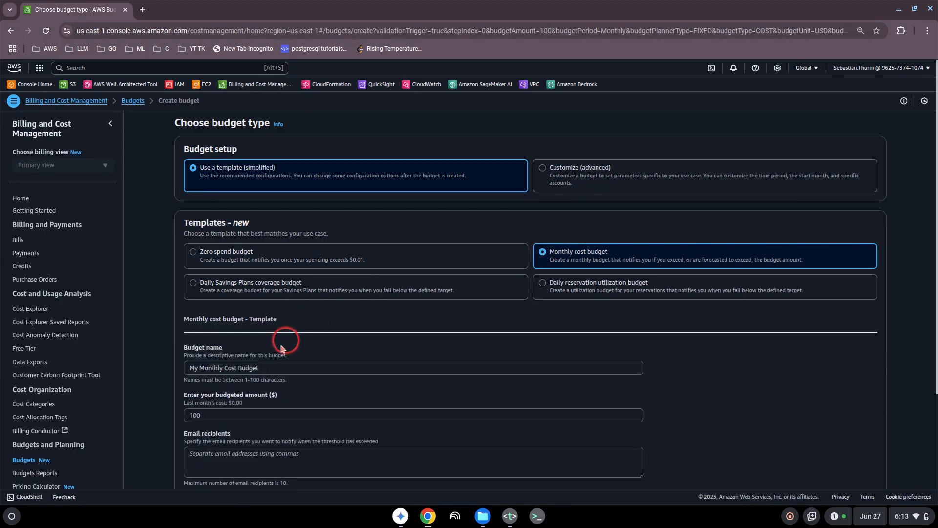
{"action": "scroll", "coordinate": [254, 384], "scroll_direction": "down", "scroll_amount": 2}
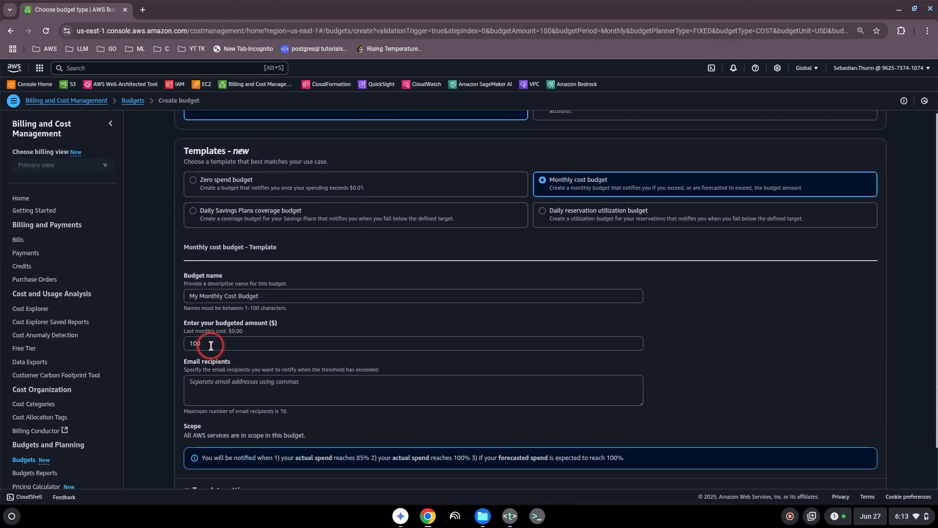
{"action": "left_click", "coordinate": [210, 346]}
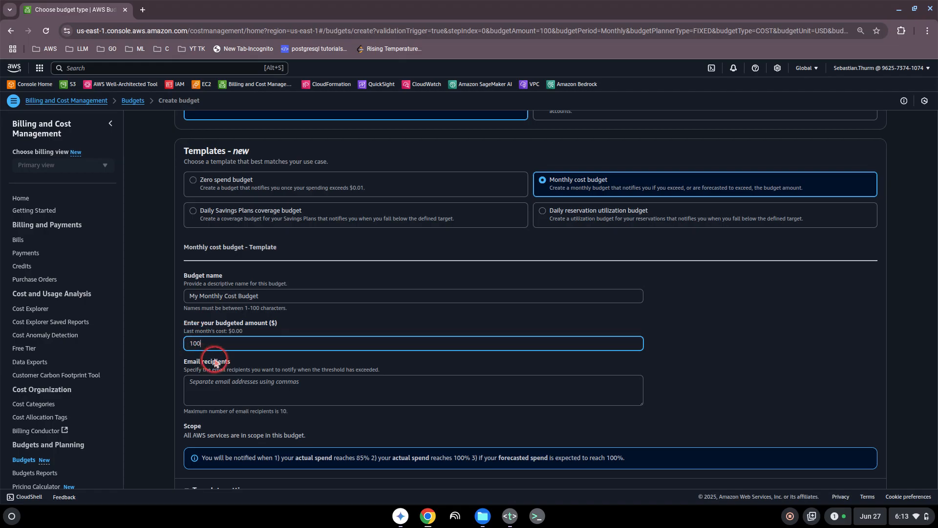
{"action": "key", "text": "BackSpace"}
{"action": "key", "text": "BackSpace"}
{"action": "key", "text": "BackSpace"}
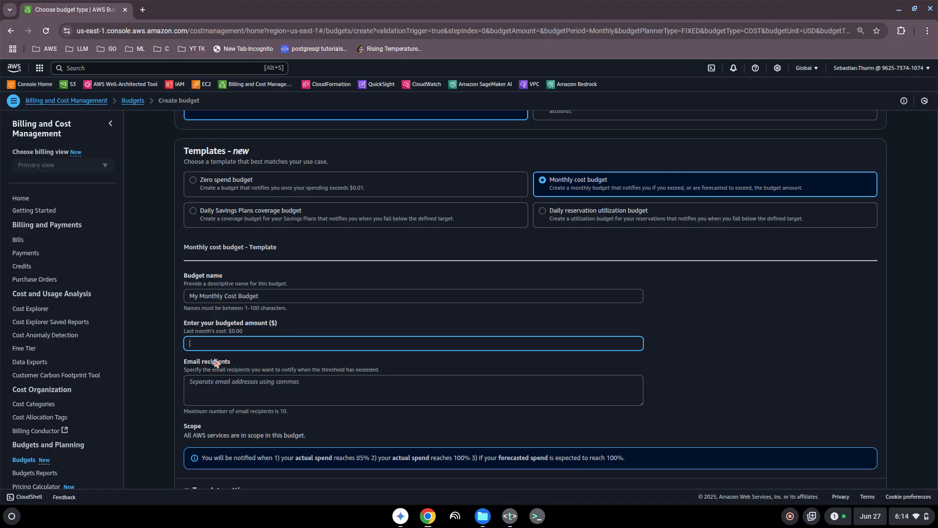
{"action": "type", "text": "20"}
- Enter the recipient's e-mail address and expand the template settings details
{"action": "left_click", "coordinate": [221, 386]}
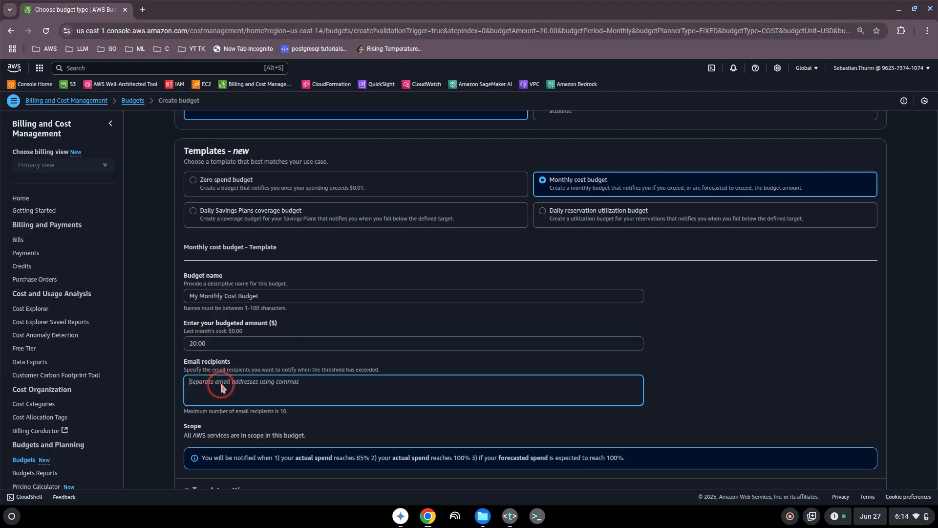
{"action": "scroll", "coordinate": [272, 388], "scroll_direction": "down", "scroll_amount": 2}
{"action": "left_click", "coordinate": [186, 417]}
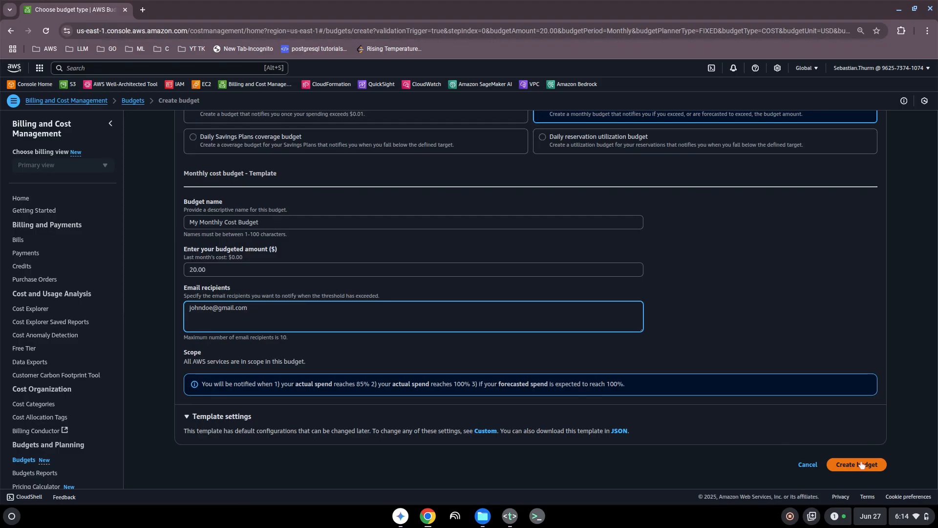
{"action": "scroll", "coordinate": [630, 369], "scroll_direction": "up", "scroll_amount": 3}
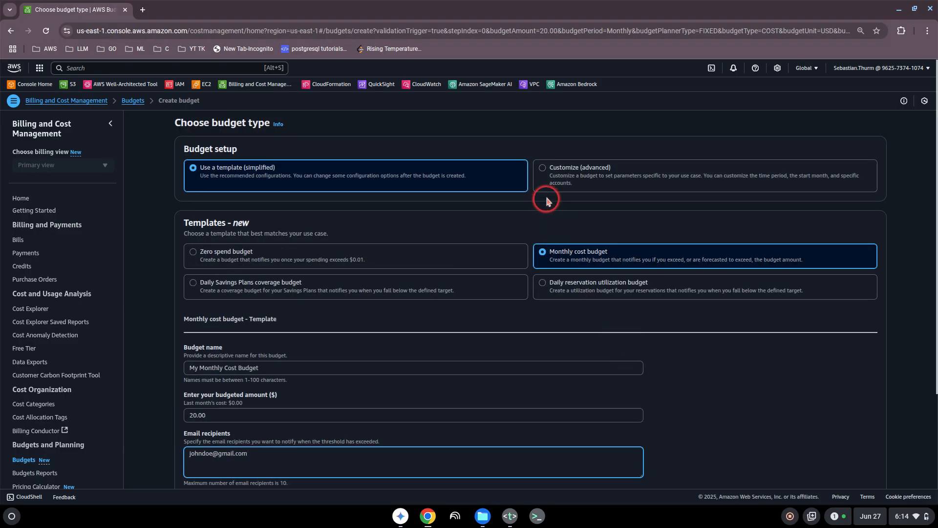
- Choose a Customize (advanced) budget and name it 'nameofbudget'
{"action": "left_click", "coordinate": [542, 168]}
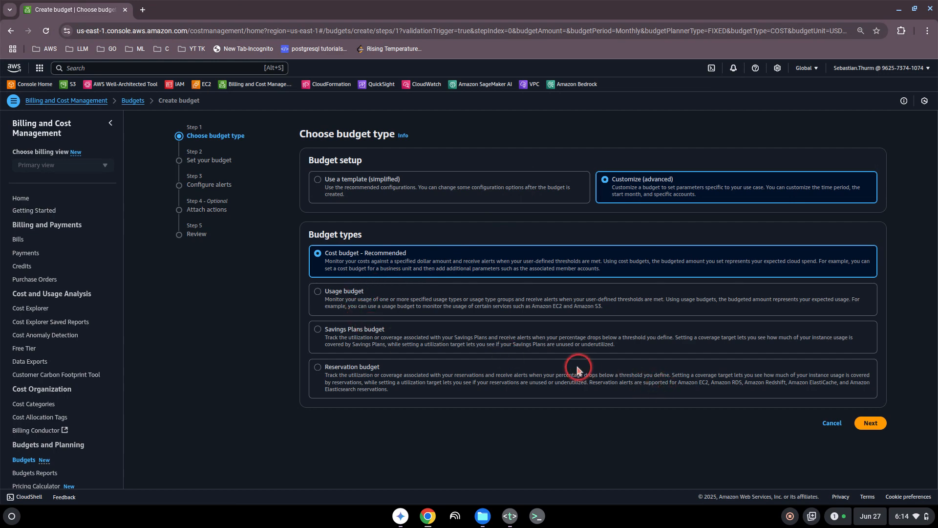
{"action": "left_click", "coordinate": [872, 424]}
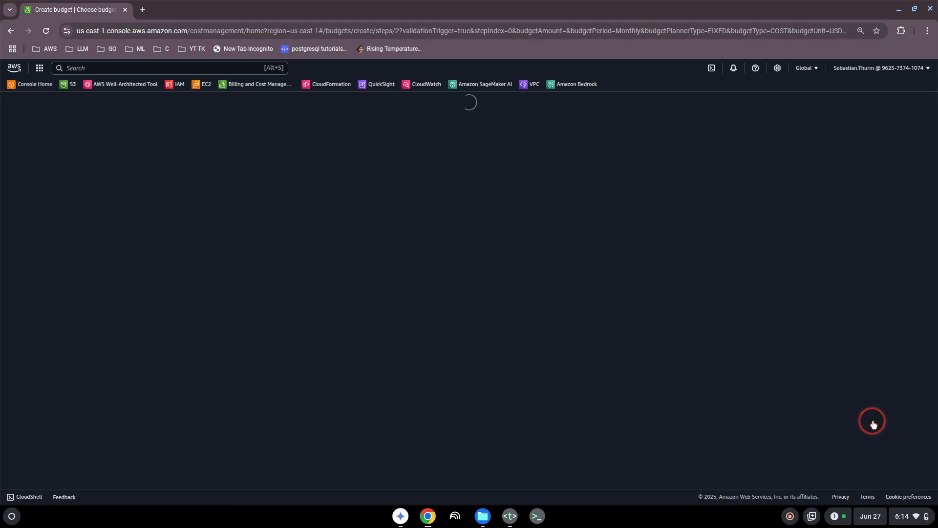
{"action": "scroll", "coordinate": [391, 344], "scroll_direction": "down", "scroll_amount": 2}
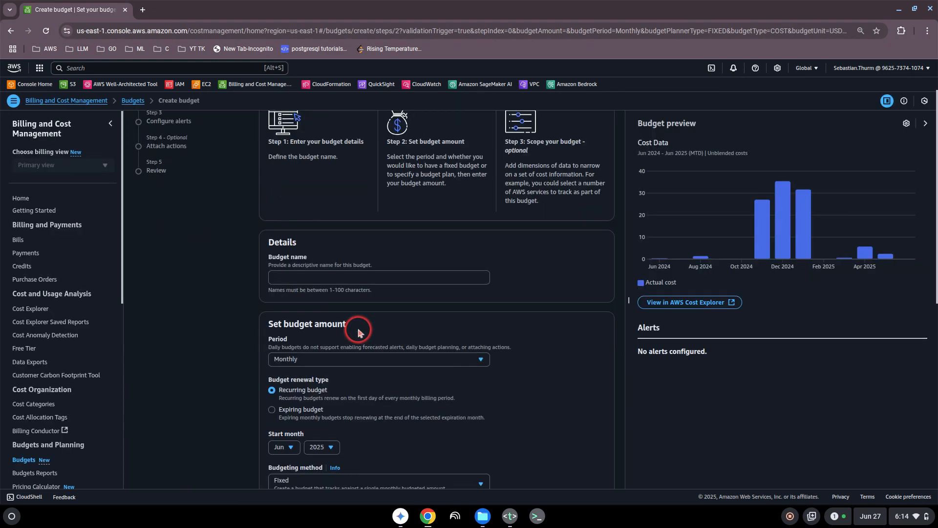
{"action": "left_click", "coordinate": [300, 278]}
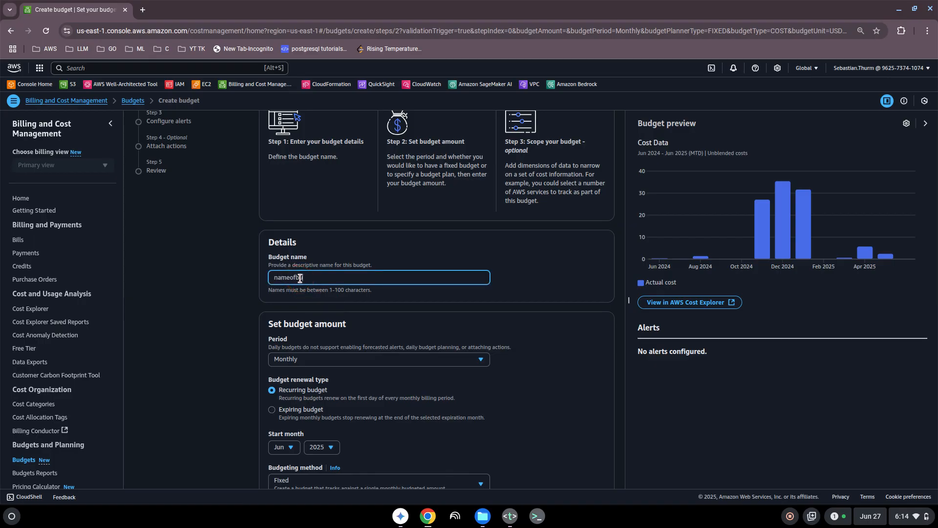
{"action": "scroll", "coordinate": [348, 357], "scroll_direction": "down", "scroll_amount": 1}
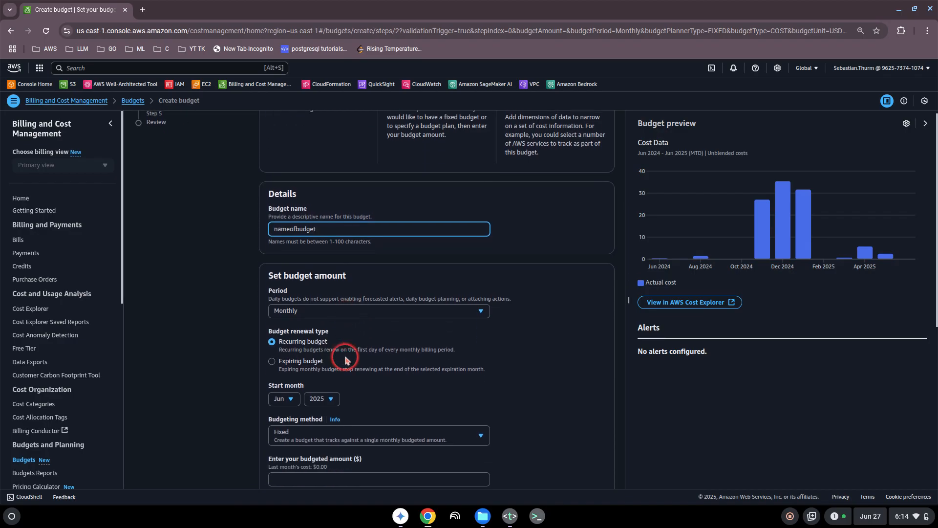
{"action": "scroll", "coordinate": [313, 318], "scroll_direction": "down", "scroll_amount": 1}
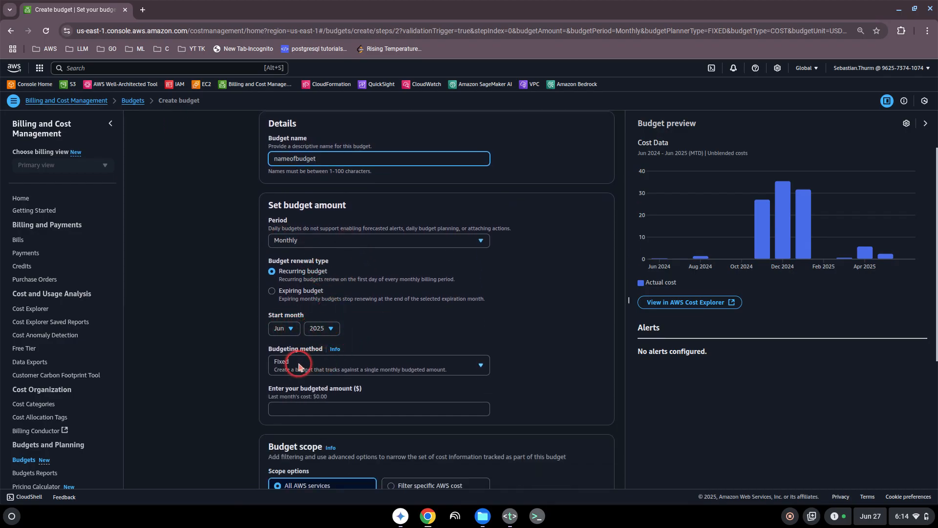
{"action": "scroll", "coordinate": [336, 365], "scroll_direction": "down", "scroll_amount": 2}
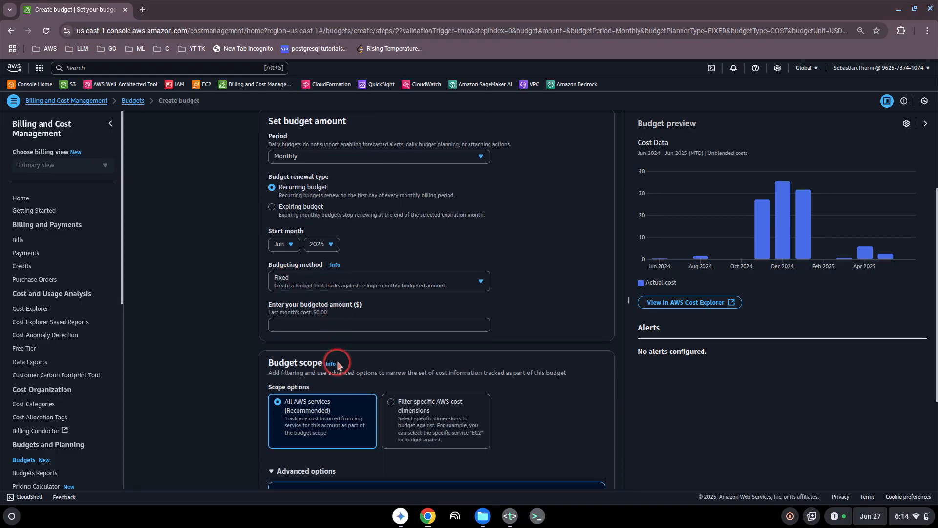
- Set the monthly budgeted amount to 20 and continue to the alerts step
{"action": "left_click", "coordinate": [310, 325]}
{"action": "type", "text": "20"}
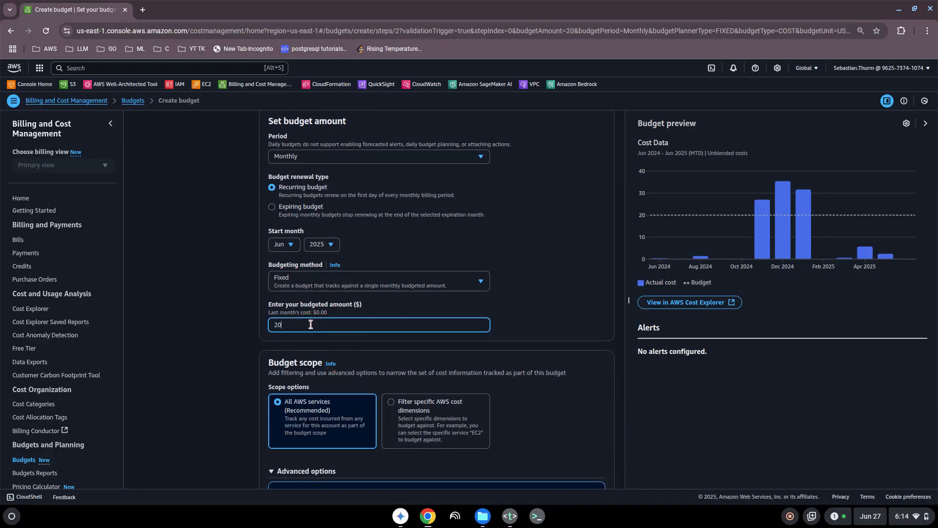
{"action": "scroll", "coordinate": [343, 369], "scroll_direction": "down", "scroll_amount": 1}
{"action": "scroll", "coordinate": [318, 371], "scroll_direction": "down", "scroll_amount": 3}
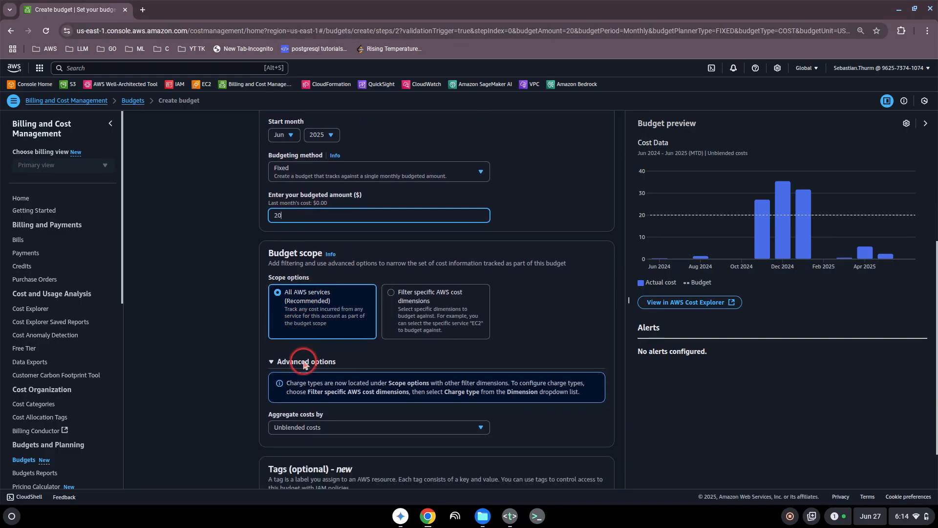
{"action": "scroll", "coordinate": [322, 389], "scroll_direction": "down", "scroll_amount": 2}
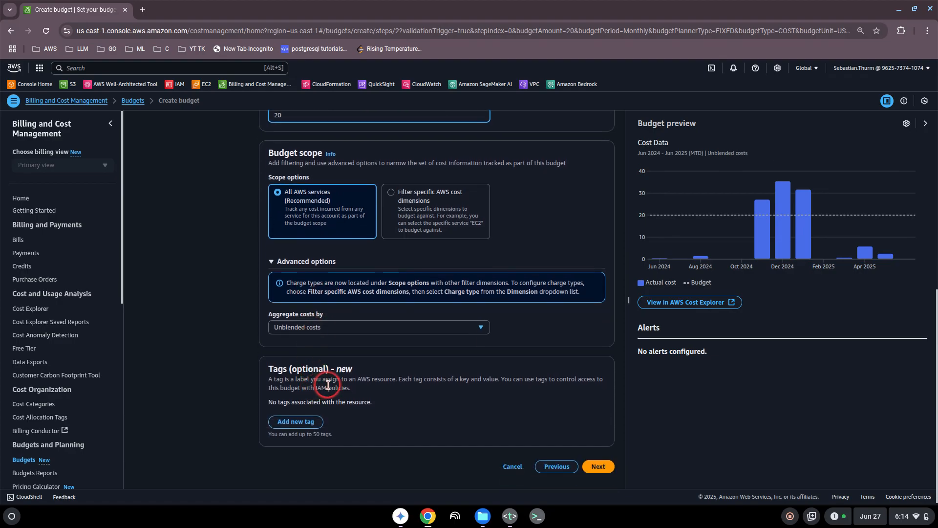
{"action": "left_click", "coordinate": [599, 465]}
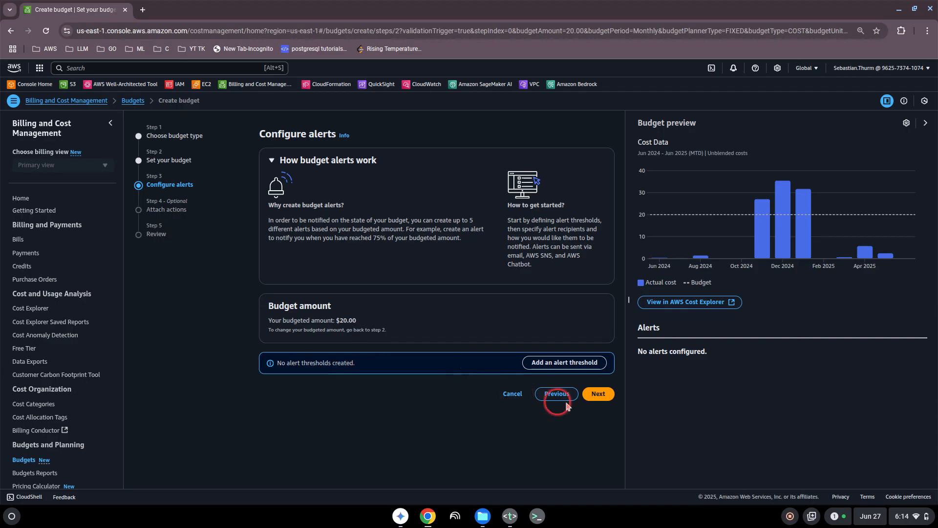
- Skip alerts and actions, review the nameofbudget $20.00 monthly summary, then go to Free Tier
{"action": "left_click", "coordinate": [598, 394]}
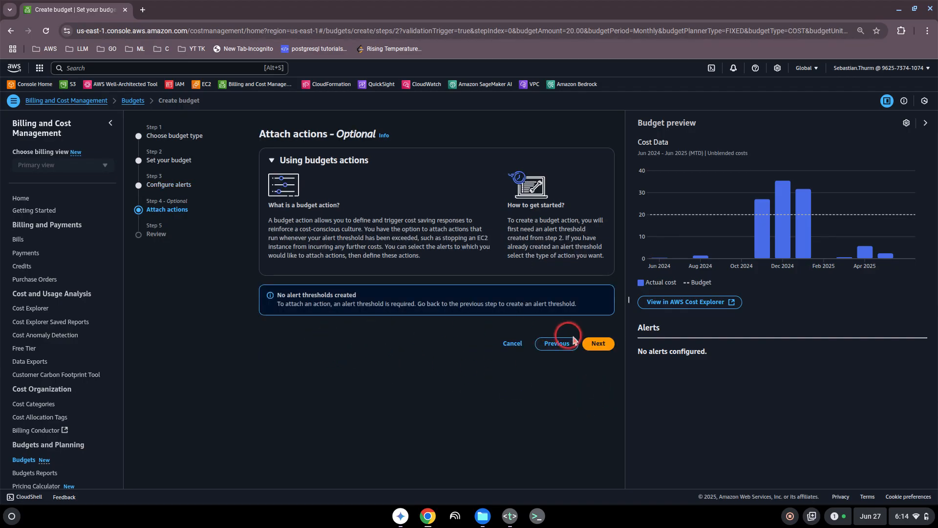
{"action": "left_click", "coordinate": [597, 344]}
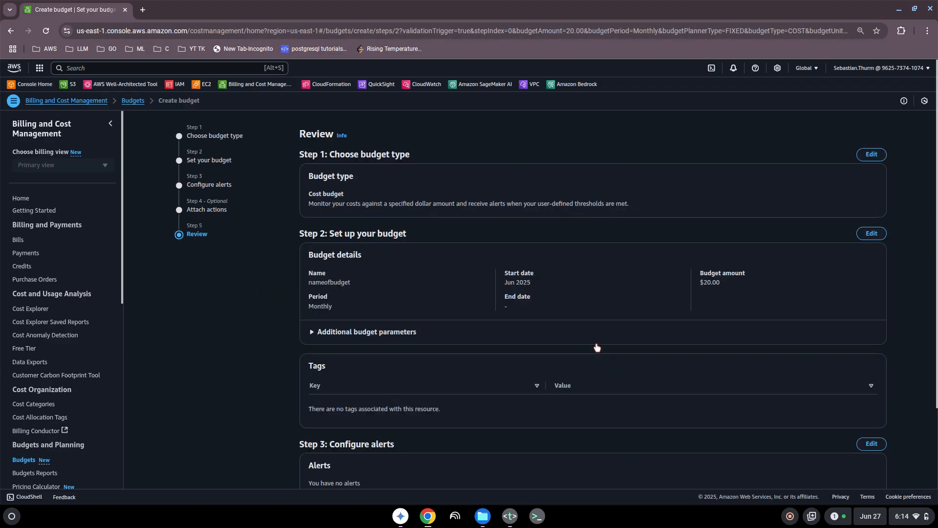
{"action": "scroll", "coordinate": [481, 348], "scroll_direction": "down", "scroll_amount": 3}
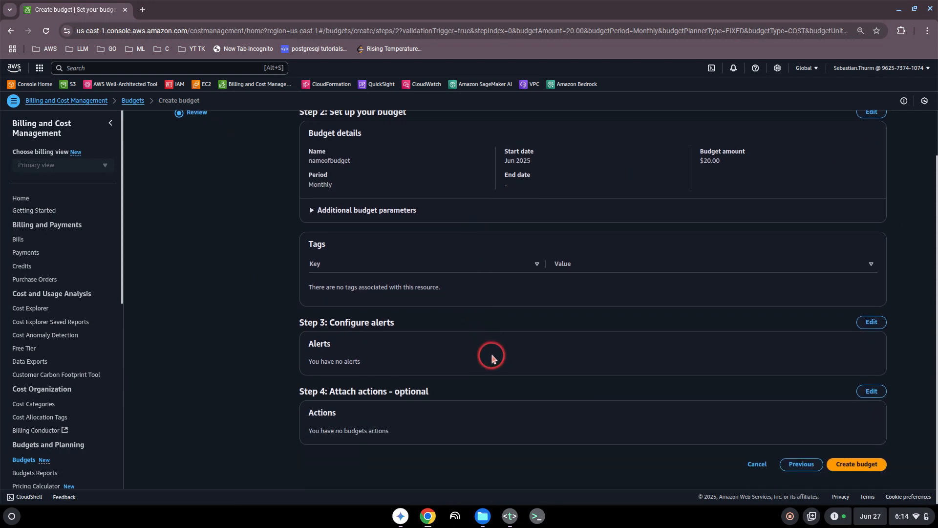
{"action": "scroll", "coordinate": [489, 355], "scroll_direction": "up", "scroll_amount": 3}
{"action": "scroll", "coordinate": [488, 355], "scroll_direction": "down", "scroll_amount": 3}
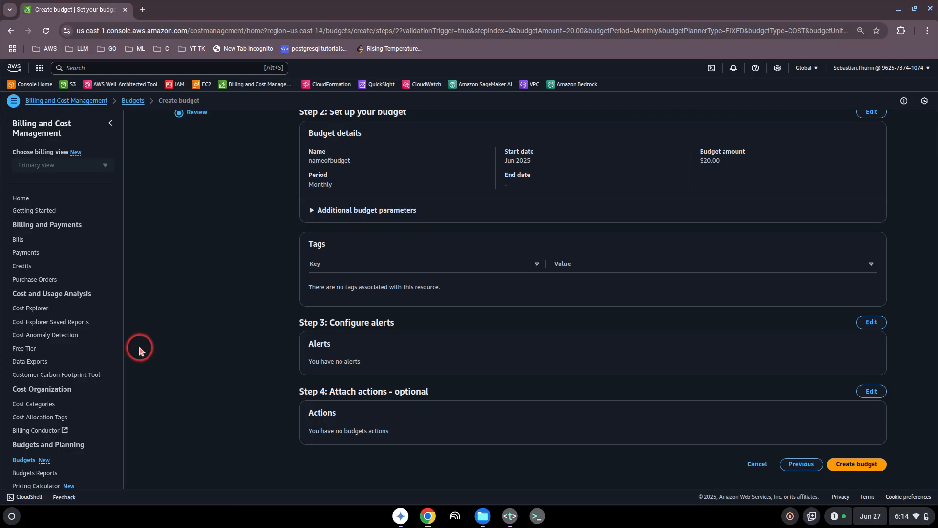
{"action": "left_click", "coordinate": [29, 350]}
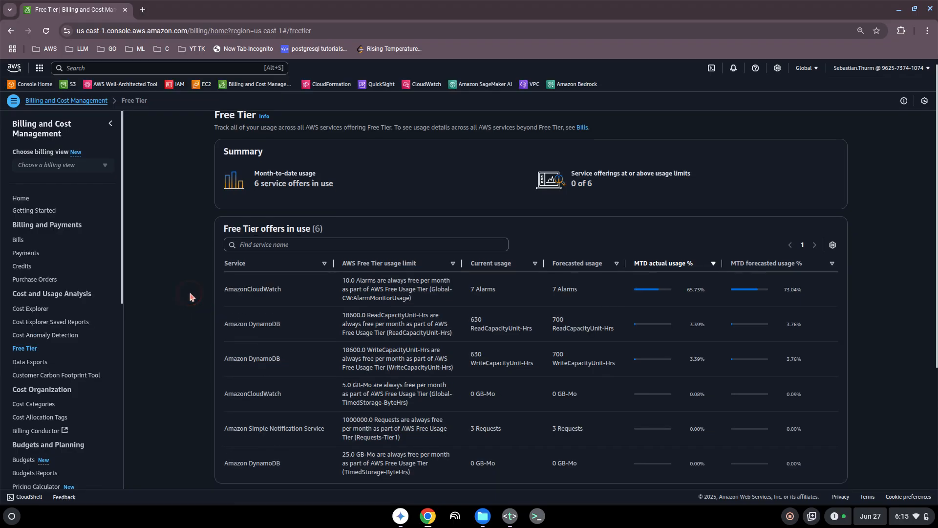
- Scroll through the Free Tier offers in use, including CloudWatch alarms at 7 of 10 free
{"action": "scroll", "coordinate": [190, 297], "scroll_direction": "down", "scroll_amount": 3}
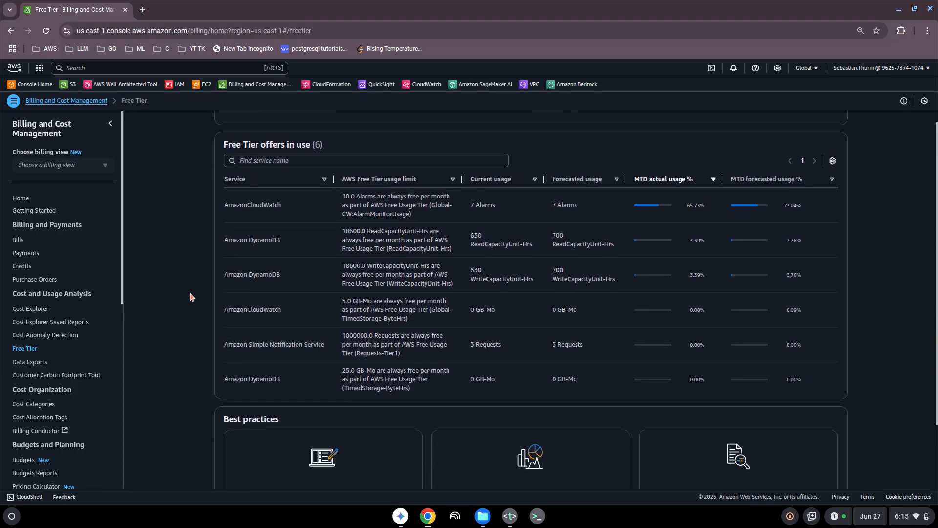
{"action": "scroll", "coordinate": [190, 297], "scroll_direction": "down", "scroll_amount": 2}
{"action": "scroll", "coordinate": [190, 297], "scroll_direction": "up", "scroll_amount": 5}
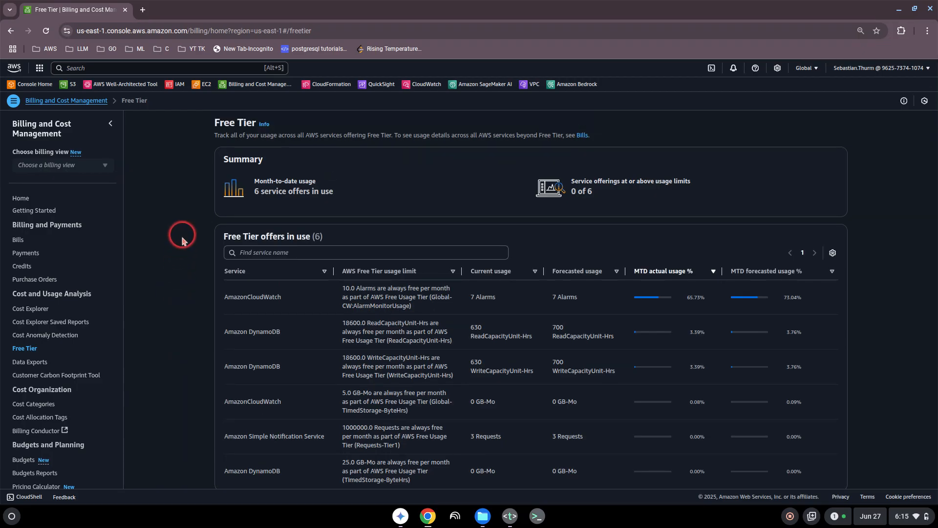
{"action": "scroll", "coordinate": [175, 238], "scroll_direction": "down", "scroll_amount": 1}
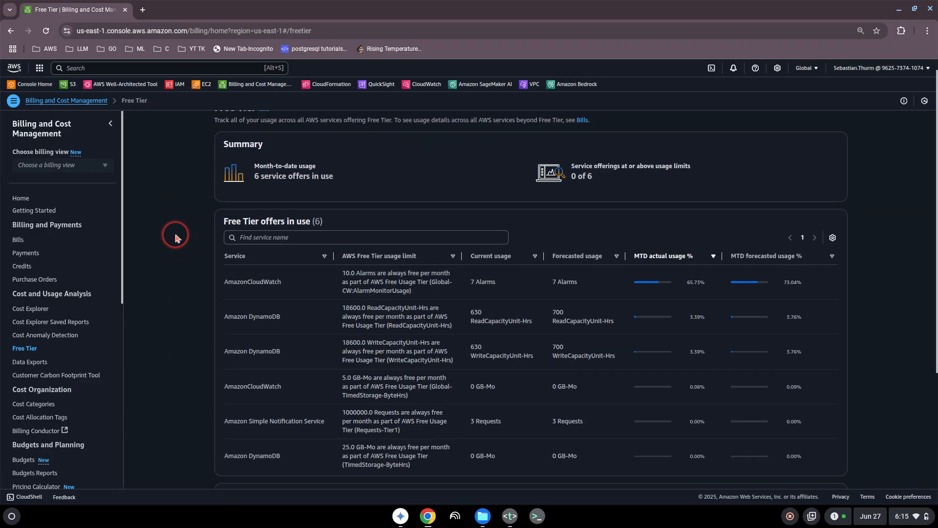
{"action": "scroll", "coordinate": [175, 238], "scroll_direction": "up", "scroll_amount": 1}
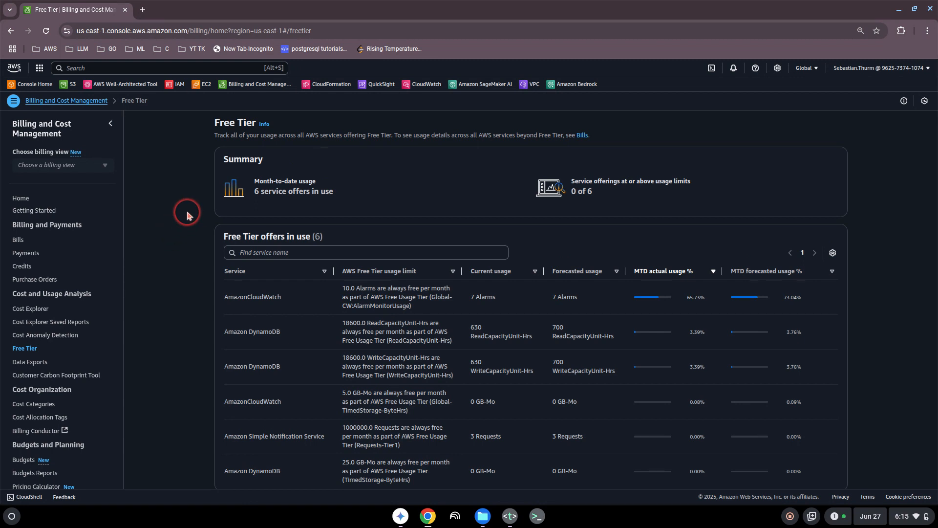
- Delete the 'Cost and Billing' line from topics.txt and minimize the editor
{"action": "left_click", "coordinate": [509, 516]}
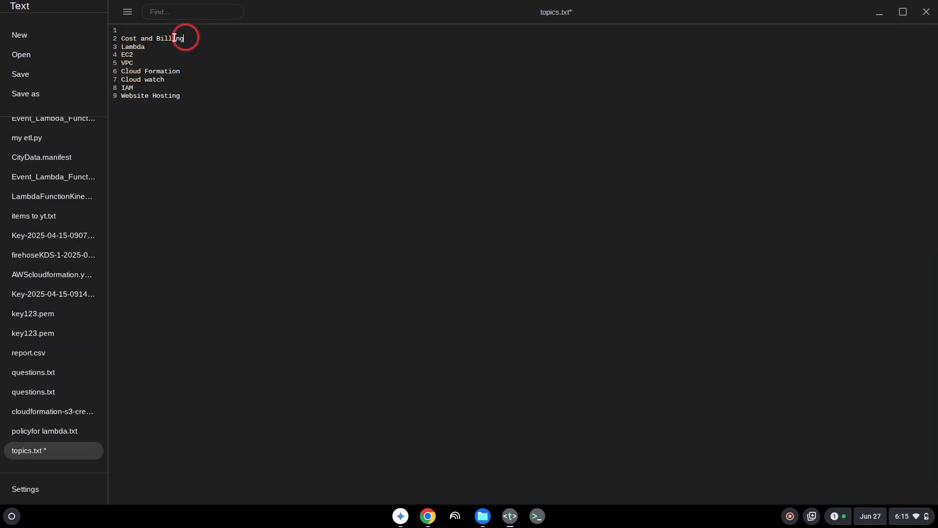
{"action": "left_click_drag", "start_coordinate": [174, 37], "coordinate": [104, 36]}
{"action": "key", "text": "BackSpace"}
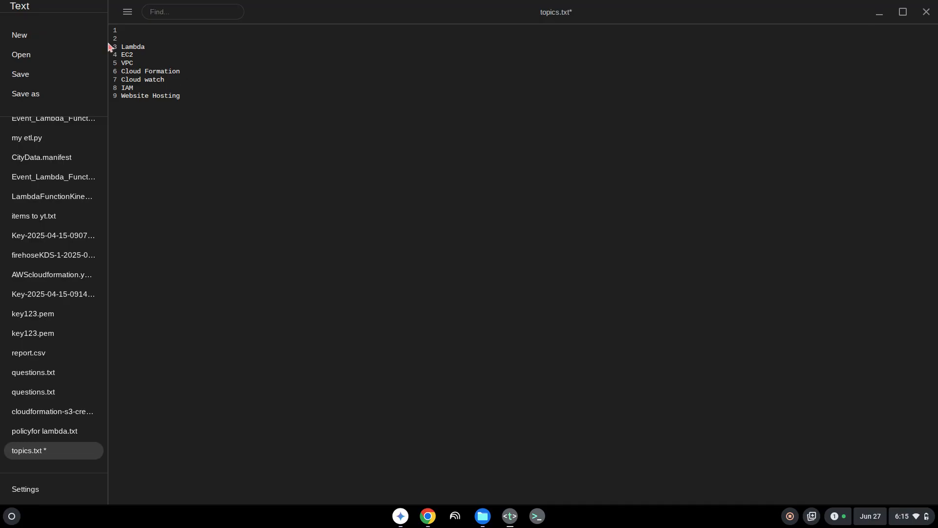
{"action": "key", "text": "Delete"}
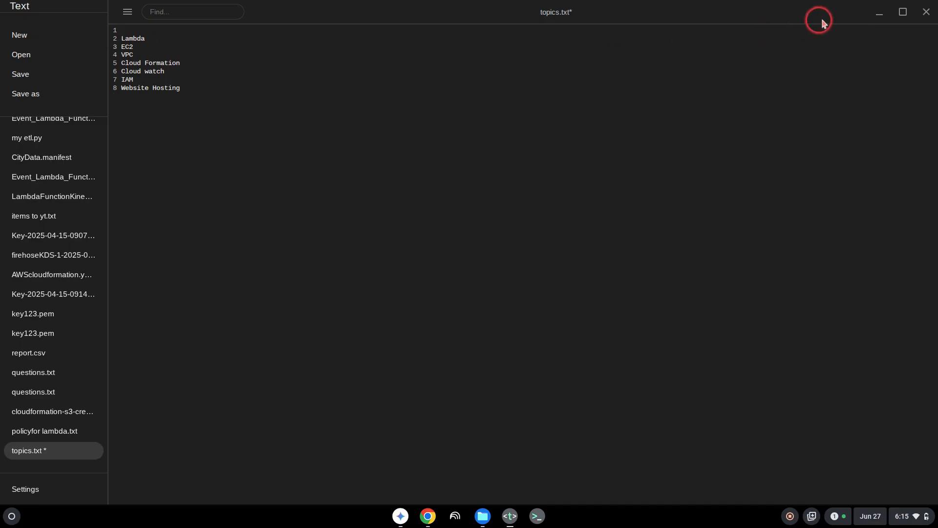
{"action": "left_click", "coordinate": [878, 14]}
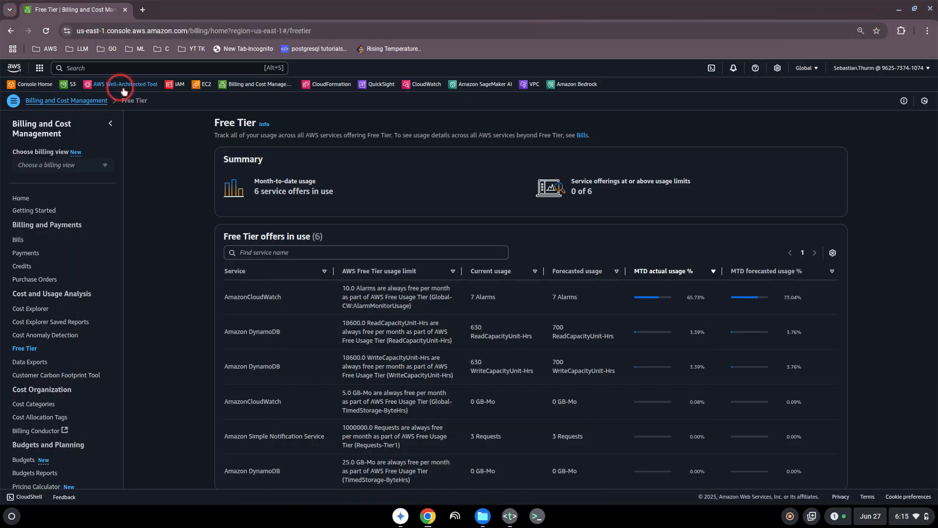
- Search 'lam' to open the Lambda service and highlight its overview tagline
{"action": "left_click", "coordinate": [89, 68]}
{"action": "type", "text": "lambda"}
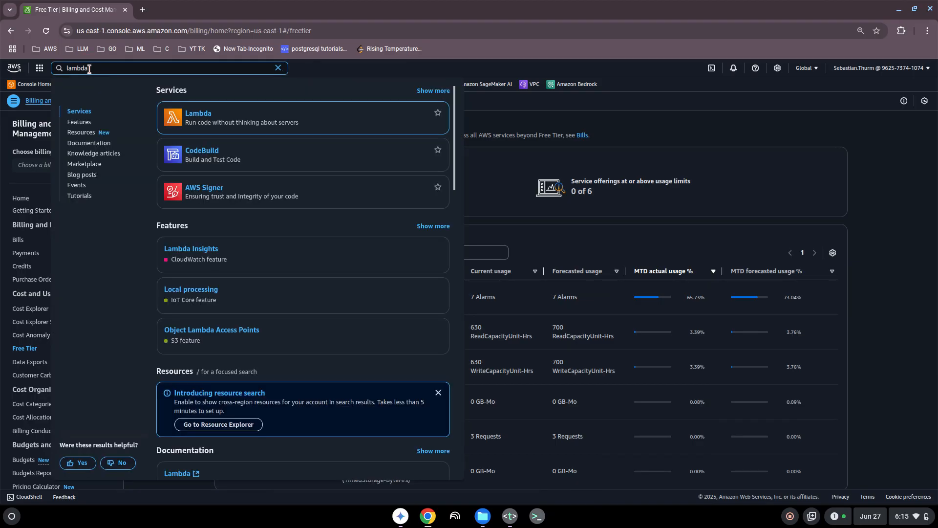
{"action": "left_click", "coordinate": [198, 113]}
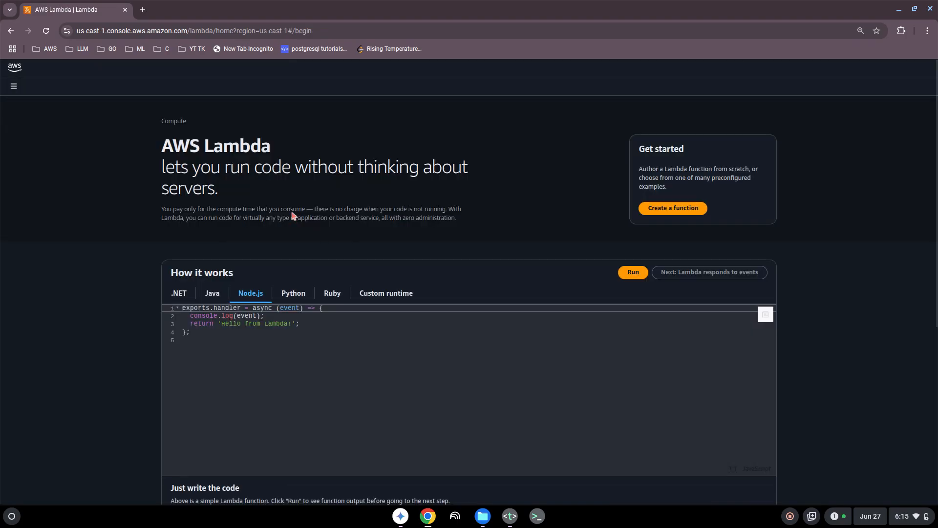
{"action": "left_click", "coordinate": [191, 176]}
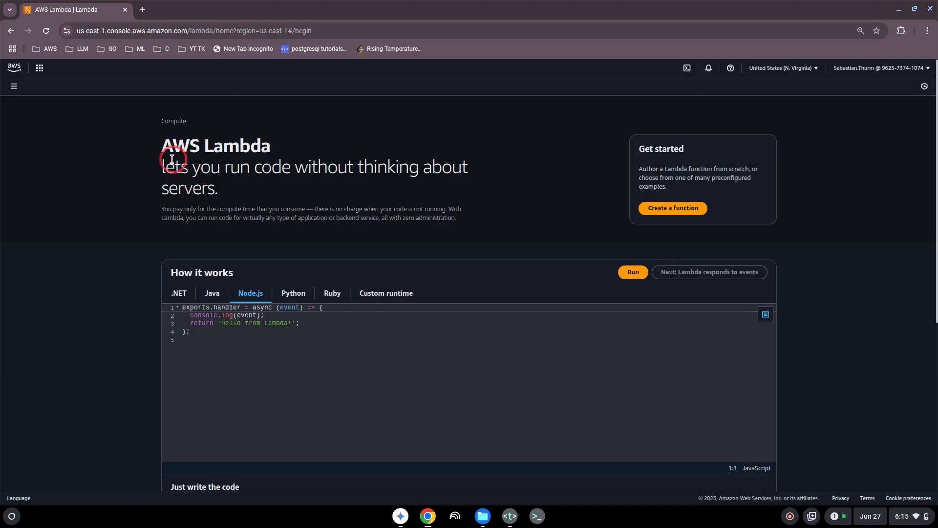
{"action": "left_click_drag", "start_coordinate": [165, 168], "coordinate": [383, 190]}
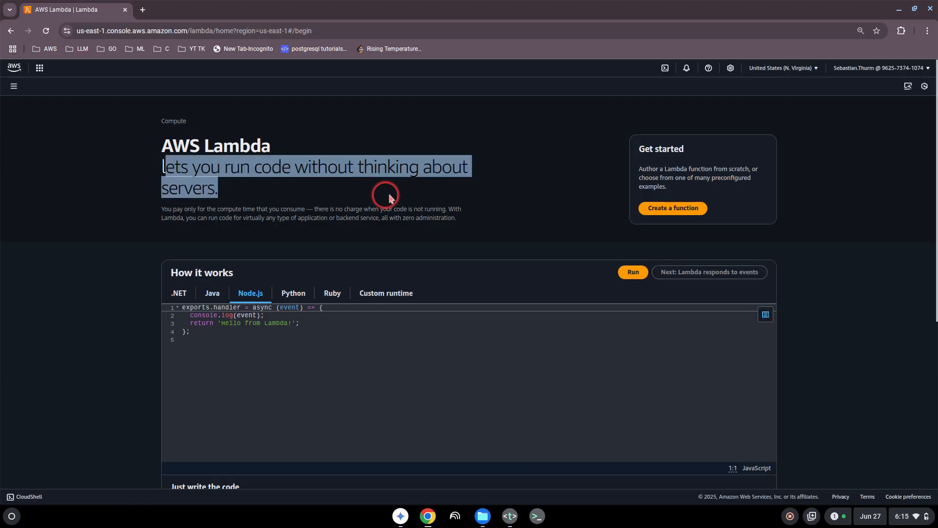
{"action": "left_click", "coordinate": [356, 191]}
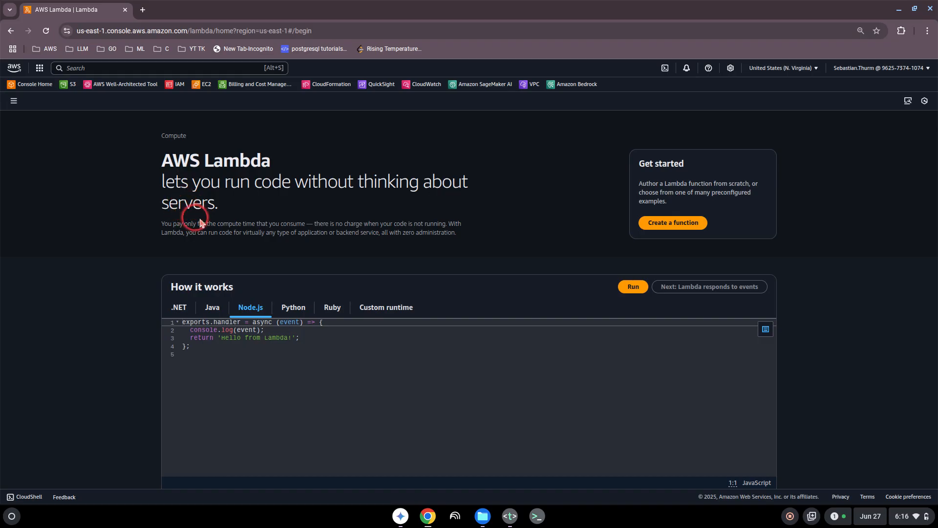
- Browse the Lambda overview page and start creating a new function
{"action": "scroll", "coordinate": [139, 257], "scroll_direction": "down", "scroll_amount": 2}
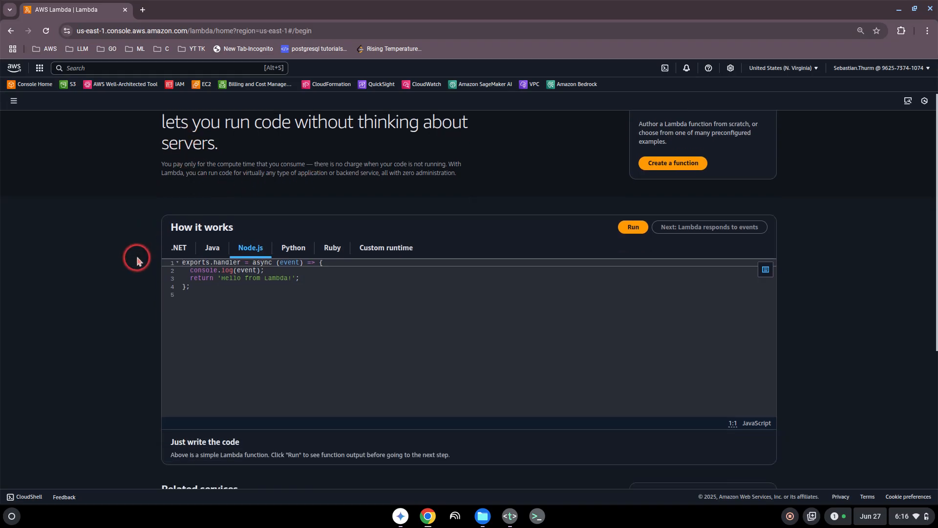
{"action": "scroll", "coordinate": [132, 259], "scroll_direction": "up", "scroll_amount": 2}
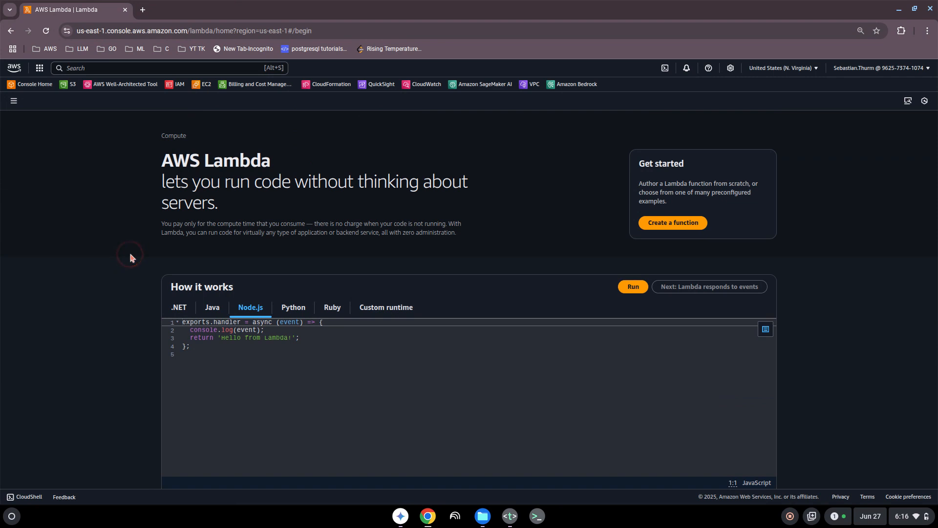
{"action": "scroll", "coordinate": [131, 257], "scroll_direction": "down", "scroll_amount": 1}
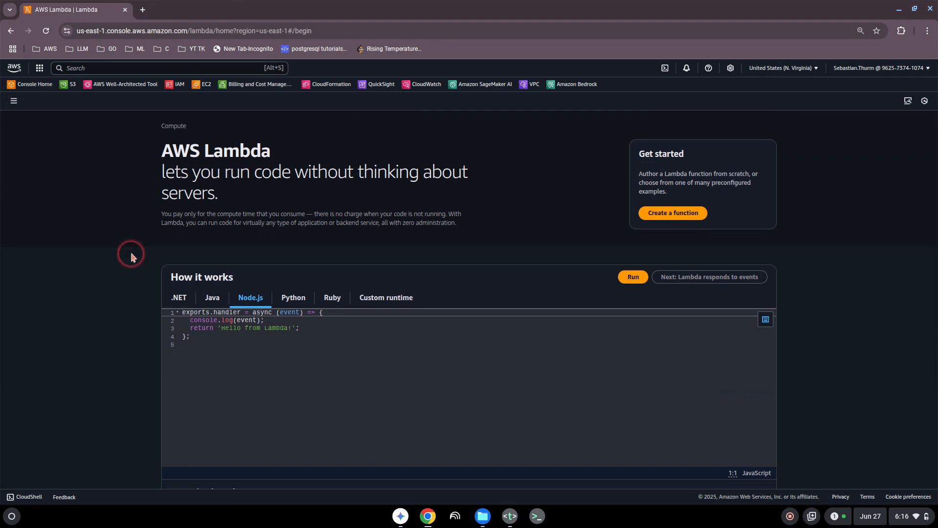
{"action": "scroll", "coordinate": [131, 256], "scroll_direction": "down", "scroll_amount": 2}
{"action": "scroll", "coordinate": [130, 255], "scroll_direction": "up", "scroll_amount": 2}
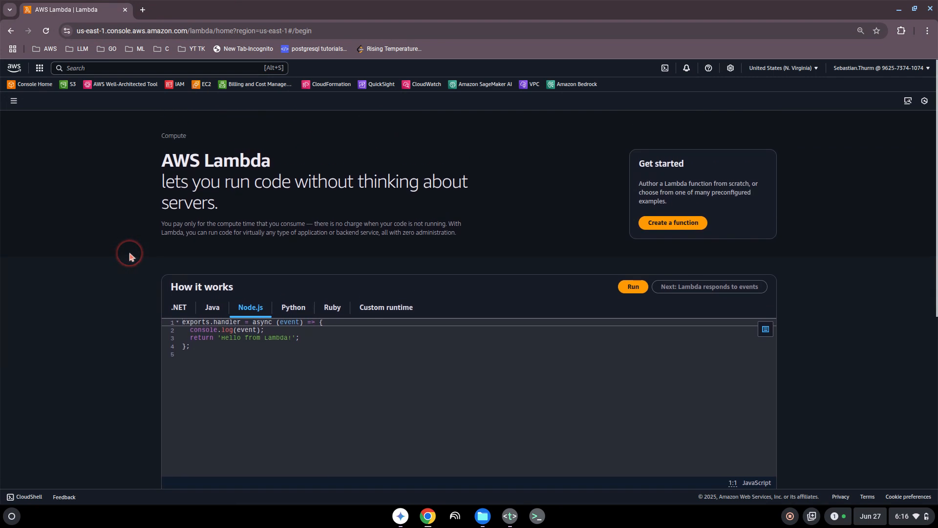
{"action": "left_click", "coordinate": [664, 226]}
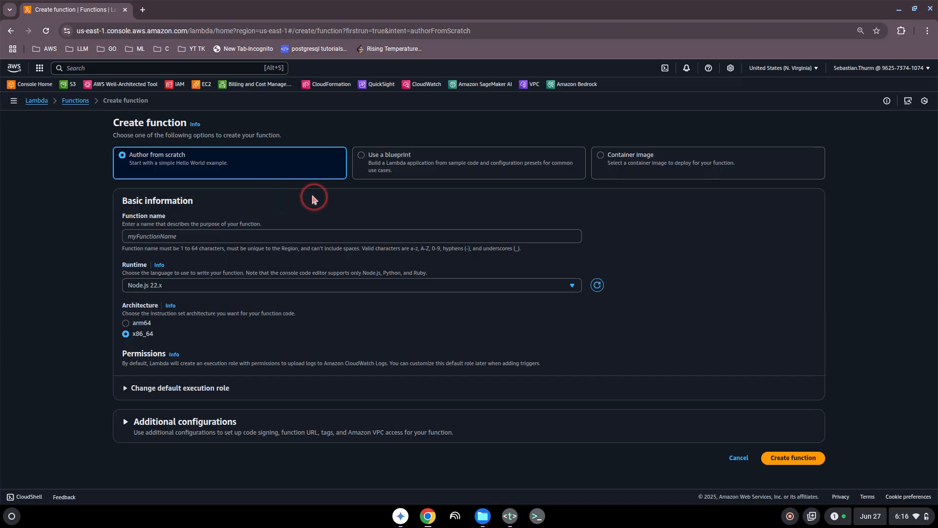
- Base the function on the python3.10 Hello world function blueprint
{"action": "left_click", "coordinate": [362, 156]}
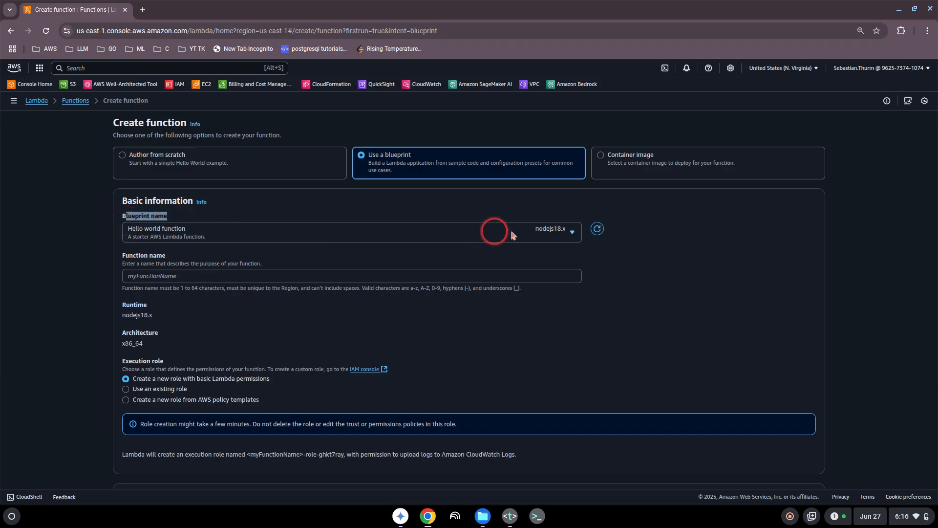
{"action": "left_click", "coordinate": [526, 236]}
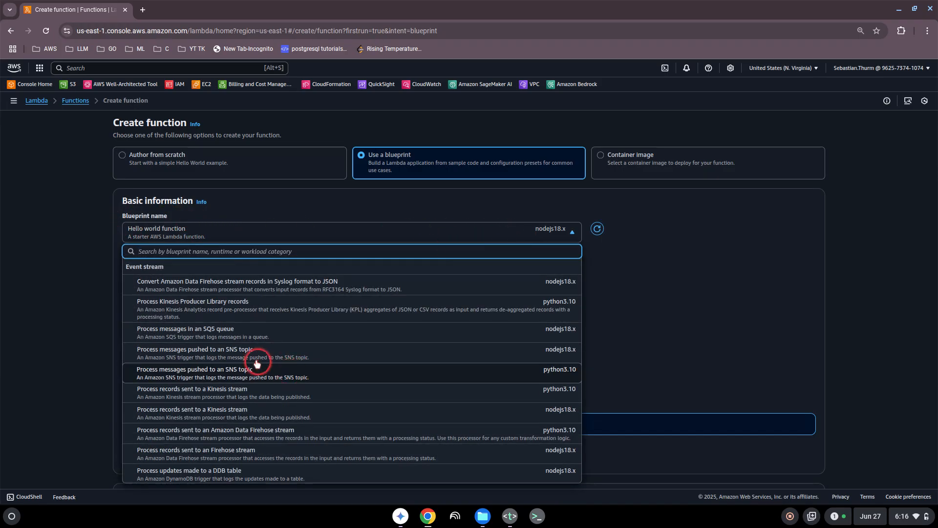
{"action": "scroll", "coordinate": [237, 342], "scroll_direction": "down", "scroll_amount": 5}
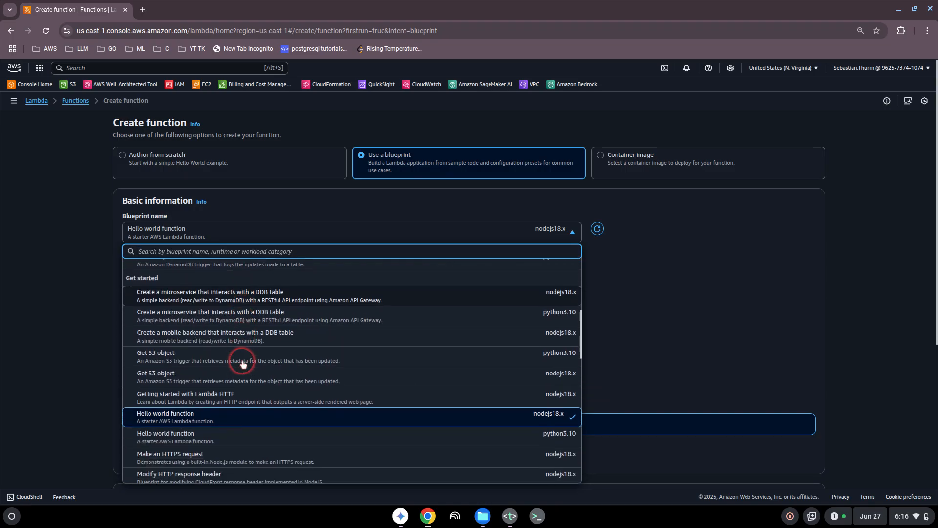
{"action": "scroll", "coordinate": [227, 356], "scroll_direction": "down", "scroll_amount": 1}
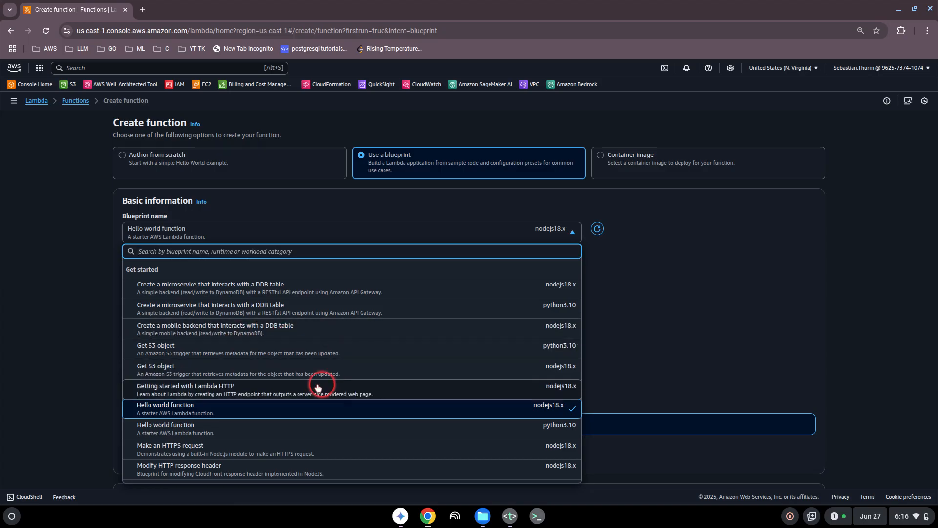
{"action": "scroll", "coordinate": [312, 386], "scroll_direction": "down", "scroll_amount": 1}
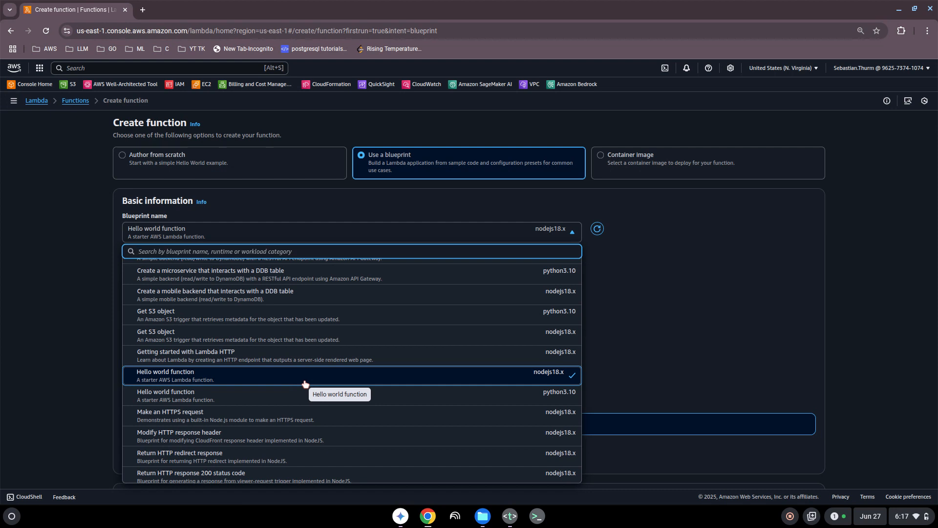
{"action": "scroll", "coordinate": [300, 386], "scroll_direction": "down", "scroll_amount": 6}
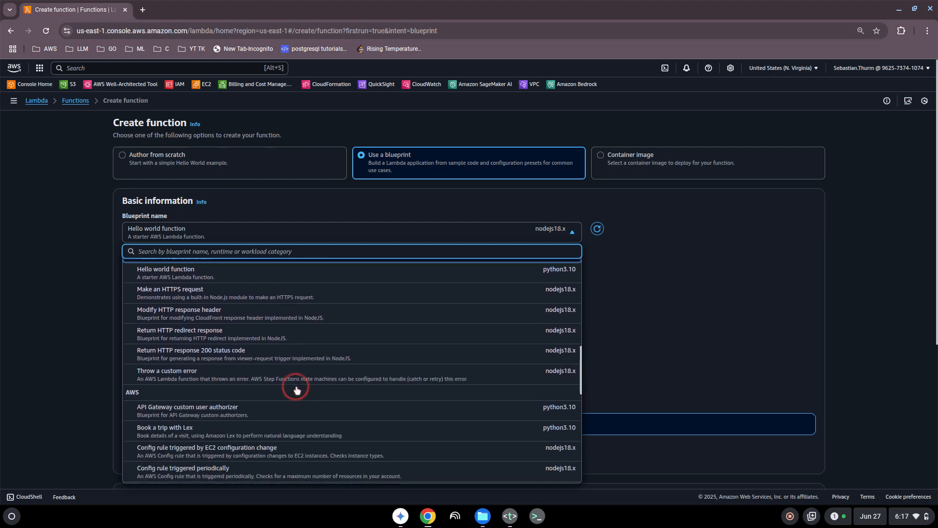
{"action": "scroll", "coordinate": [297, 389], "scroll_direction": "down", "scroll_amount": 1}
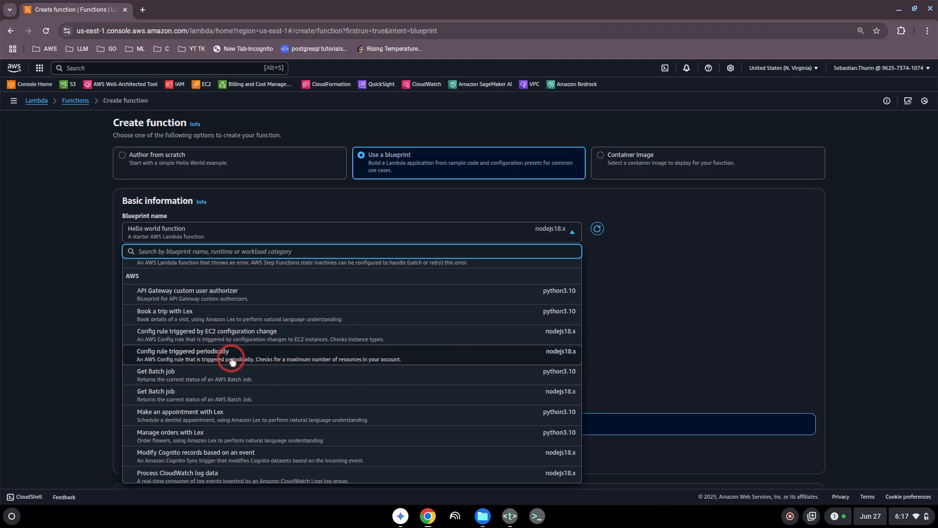
{"action": "scroll", "coordinate": [259, 358], "scroll_direction": "down", "scroll_amount": 2}
{"action": "scroll", "coordinate": [257, 358], "scroll_direction": "up", "scroll_amount": 4}
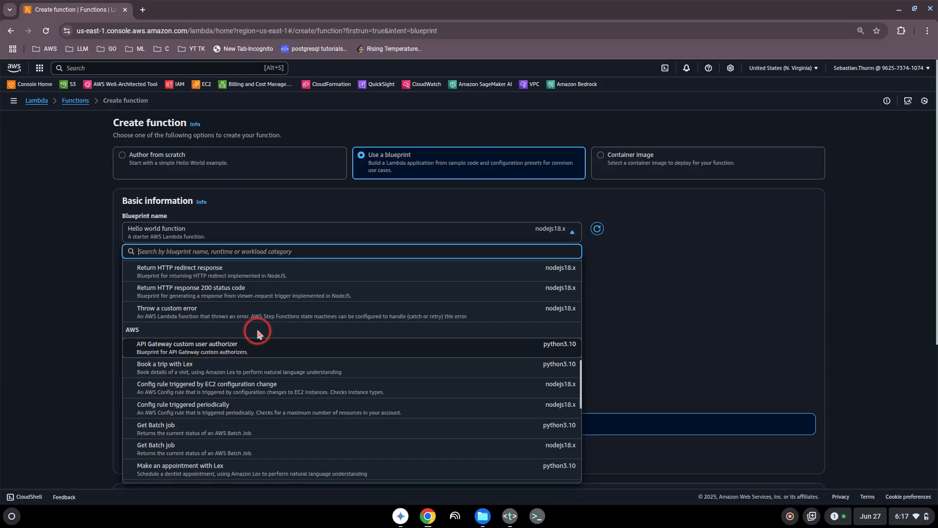
{"action": "scroll", "coordinate": [258, 334], "scroll_direction": "up", "scroll_amount": 3}
{"action": "scroll", "coordinate": [258, 334], "scroll_direction": "up", "scroll_amount": 1}
{"action": "left_click", "coordinate": [203, 360]}
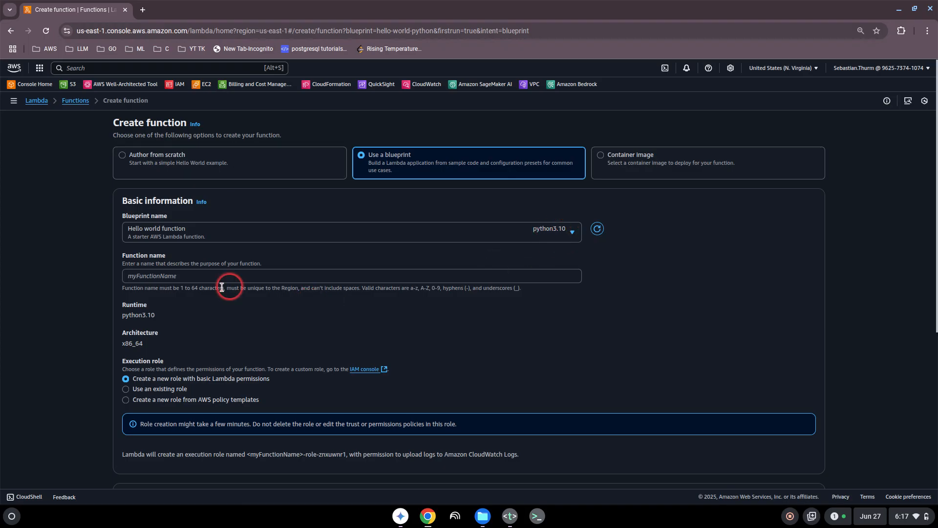
- Name the function 'myfunctionfortesting' and keep the new basic-permissions execution role
{"action": "left_click", "coordinate": [164, 277]}
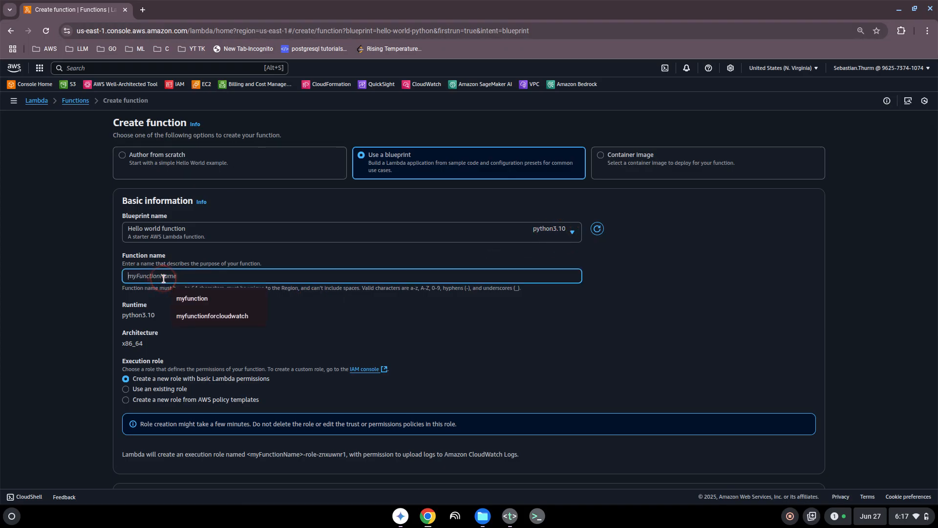
{"action": "type", "text": "myfu"}
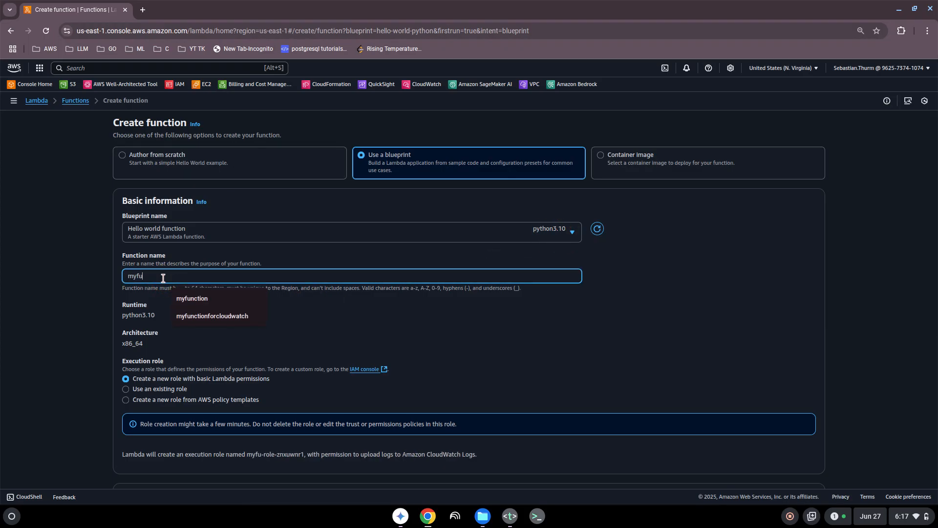
{"action": "type", "text": "nction"}
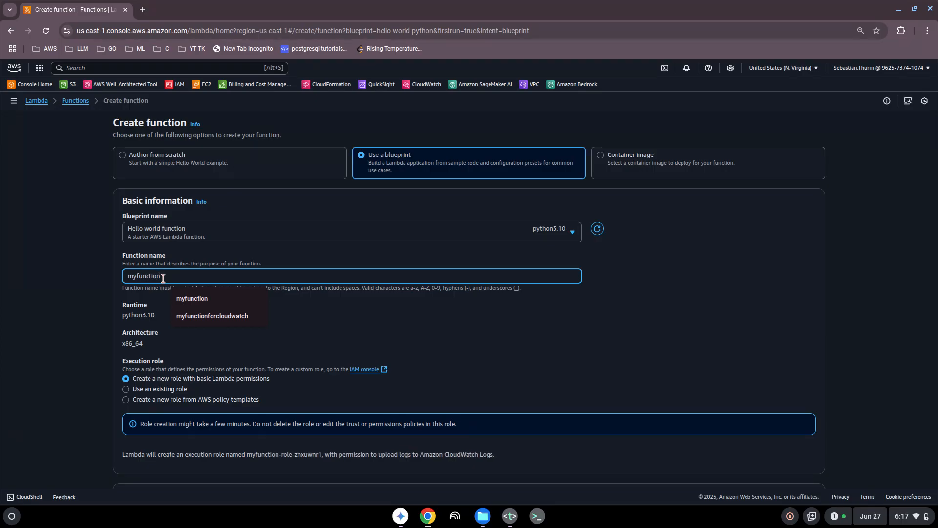
{"action": "type", "text": "fortesting"}
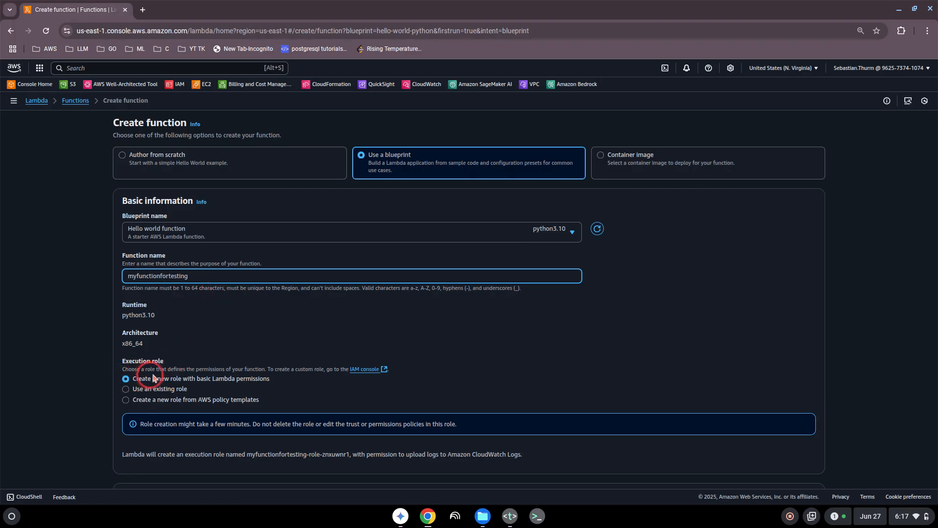
{"action": "left_click_drag", "start_coordinate": [197, 377], "coordinate": [260, 380]}
{"action": "left_click", "coordinate": [274, 380]}
{"action": "scroll", "coordinate": [273, 380], "scroll_direction": "down", "scroll_amount": 2}
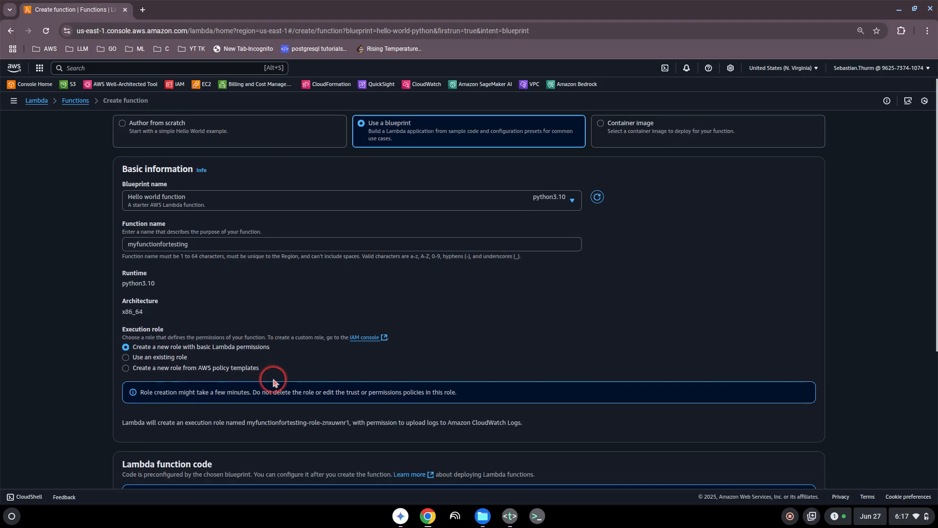
{"action": "scroll", "coordinate": [273, 381], "scroll_direction": "down", "scroll_amount": 4}
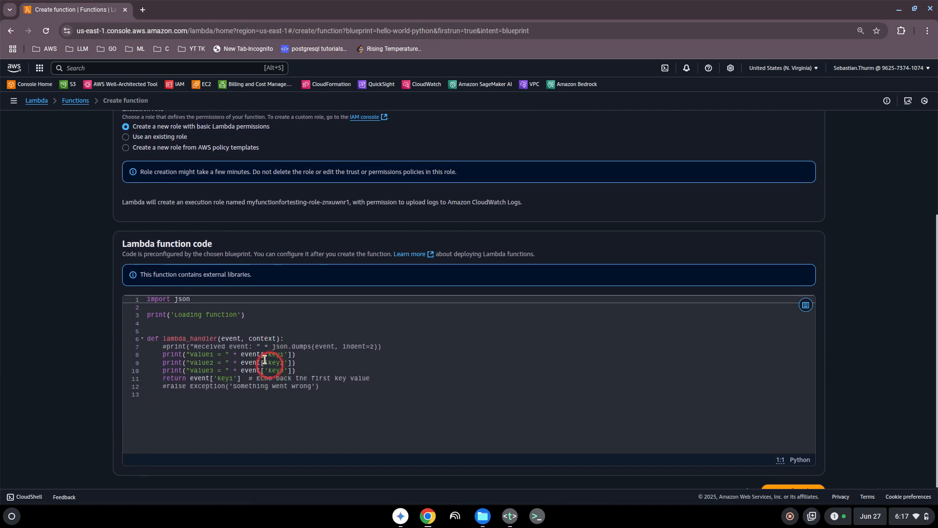
{"action": "scroll", "coordinate": [201, 370], "scroll_direction": "down", "scroll_amount": 1}
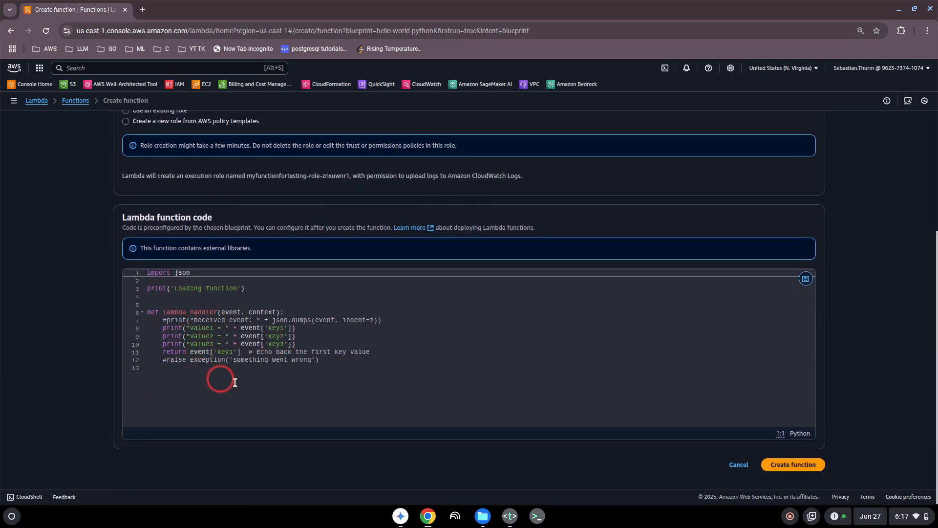
- Create the myfunctionfortesting function and dismiss the success banner
{"action": "left_click", "coordinate": [803, 466]}
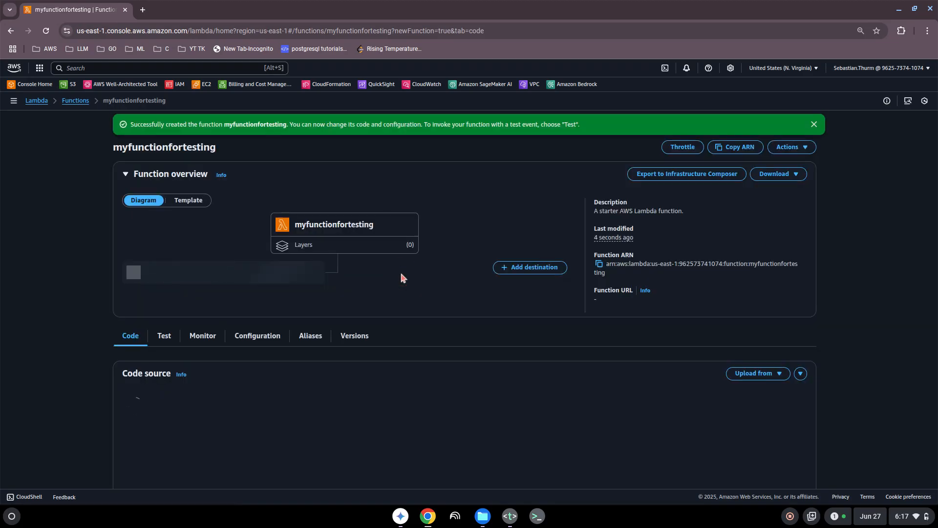
{"action": "left_click", "coordinate": [182, 147]}
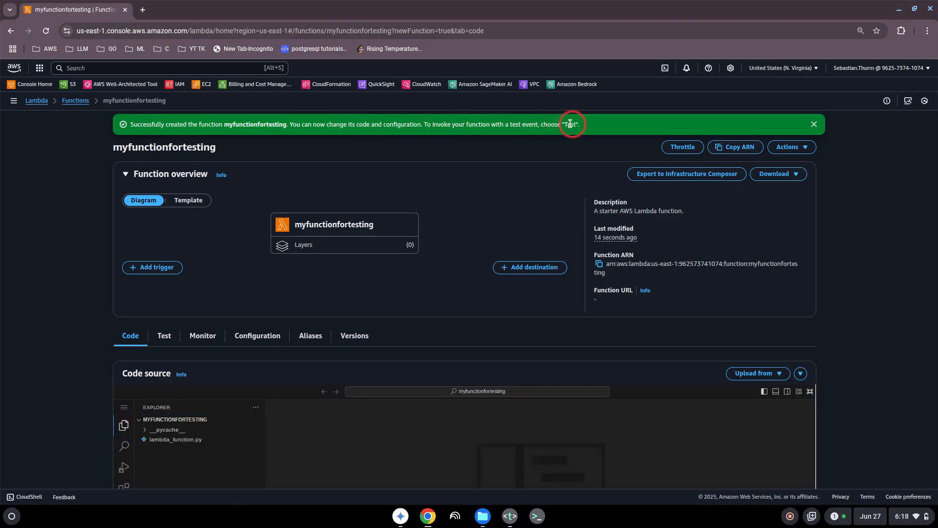
{"action": "left_click", "coordinate": [814, 125]}
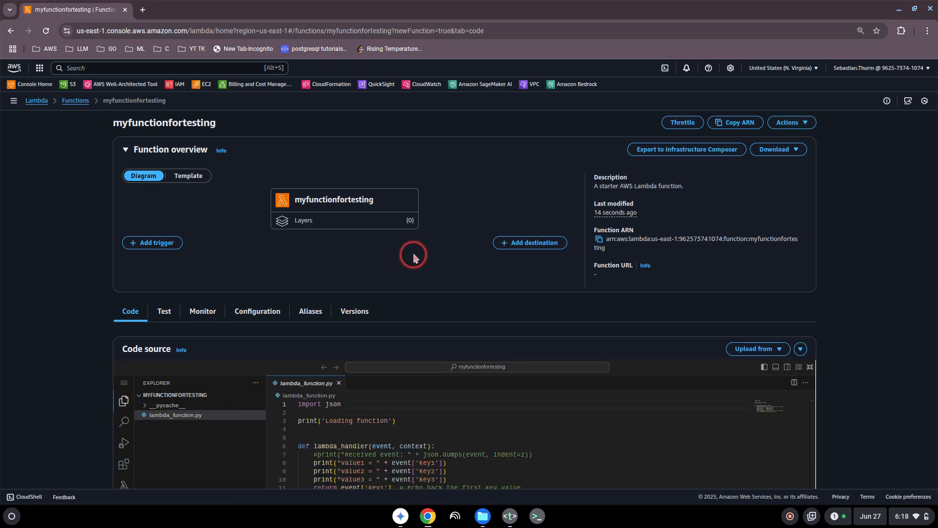
{"action": "scroll", "coordinate": [372, 391], "scroll_direction": "down", "scroll_amount": 3}
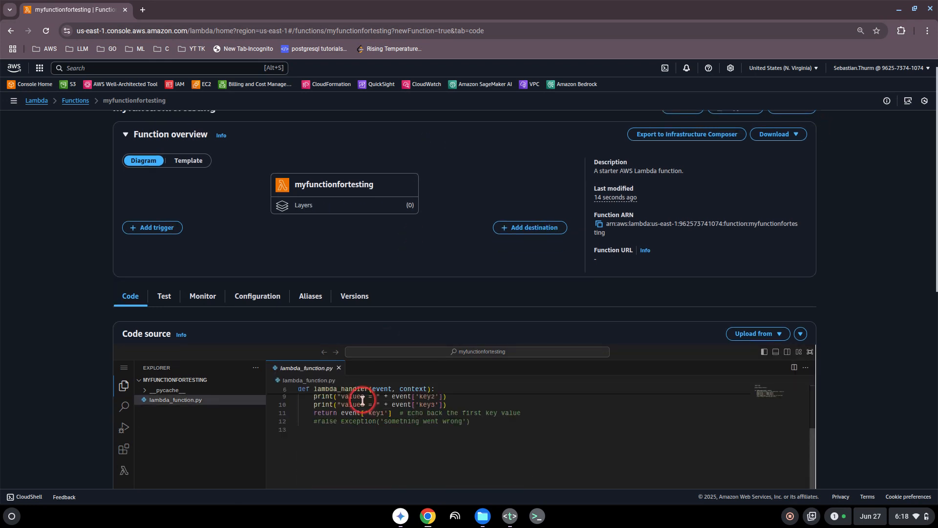
{"action": "scroll", "coordinate": [363, 400], "scroll_direction": "up", "scroll_amount": 3}
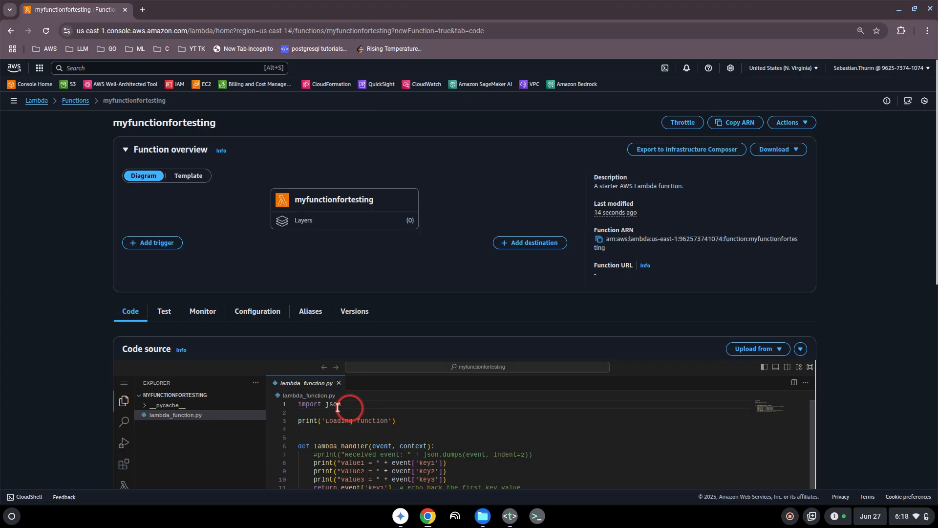
- Open lambda_function.py in the code editor and deploy the function code
{"action": "left_click", "coordinate": [187, 416]}
{"action": "scroll", "coordinate": [63, 410], "scroll_direction": "down", "scroll_amount": 3}
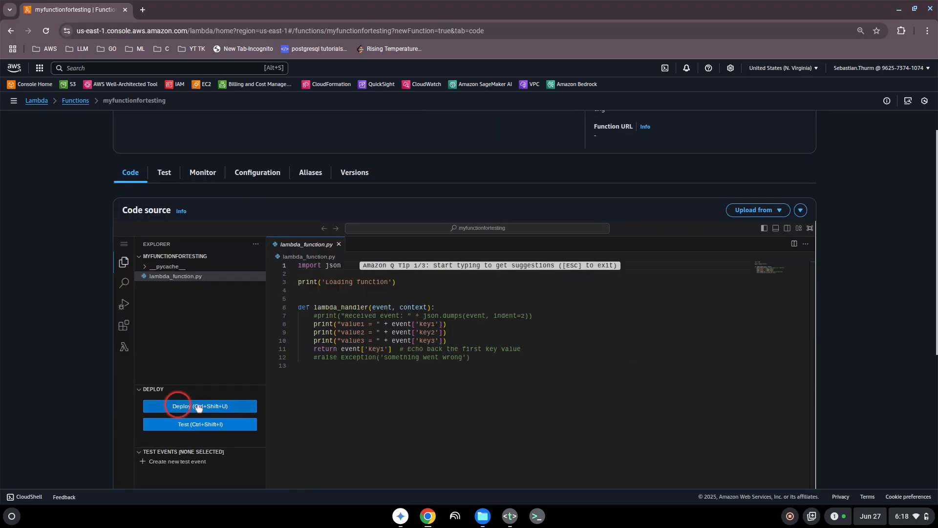
{"action": "left_click", "coordinate": [195, 407]}
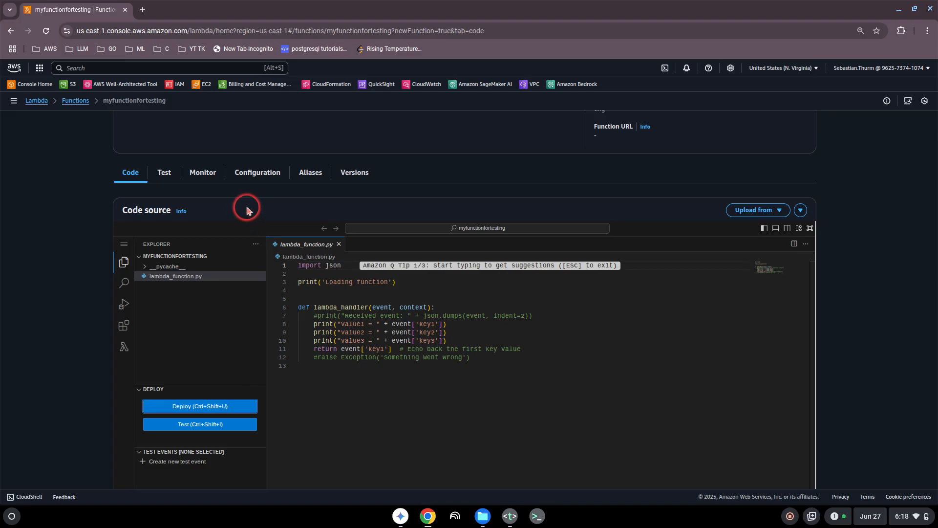
{"action": "left_click", "coordinate": [164, 177]}
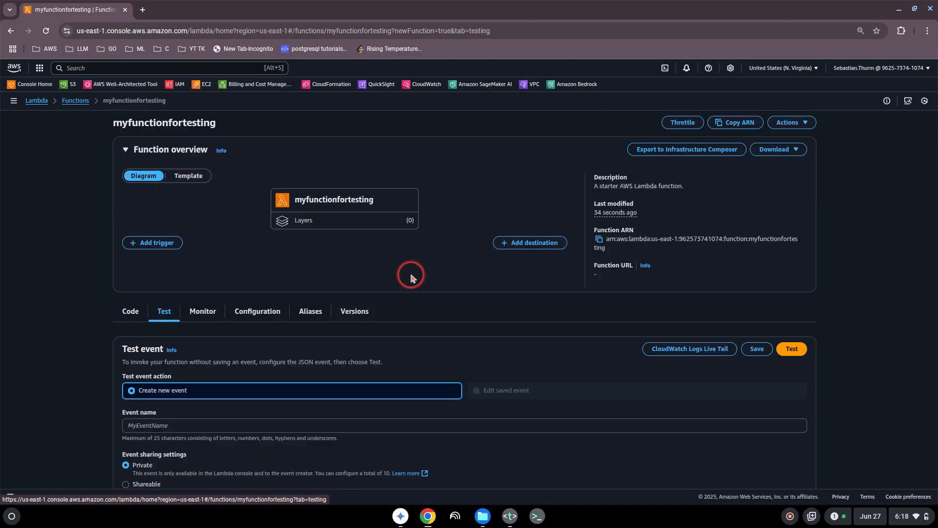
- Run the Hello World test event and review the successful execution result
{"action": "left_click", "coordinate": [793, 349]}
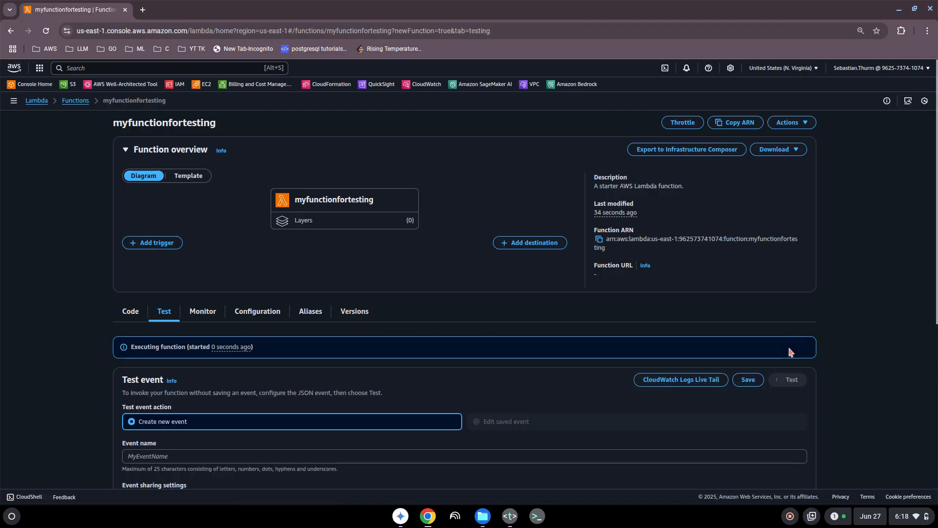
{"action": "scroll", "coordinate": [357, 376], "scroll_direction": "down", "scroll_amount": 5}
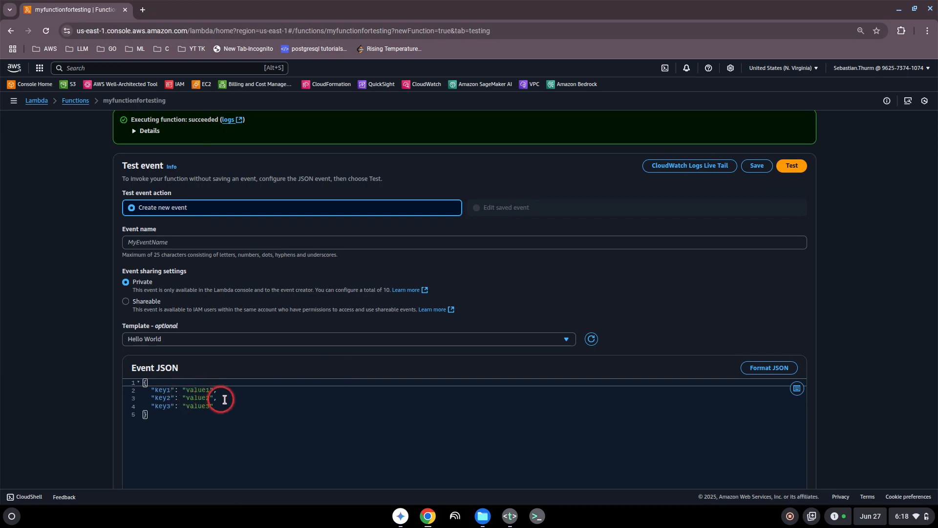
{"action": "scroll", "coordinate": [118, 305], "scroll_direction": "up", "scroll_amount": 5}
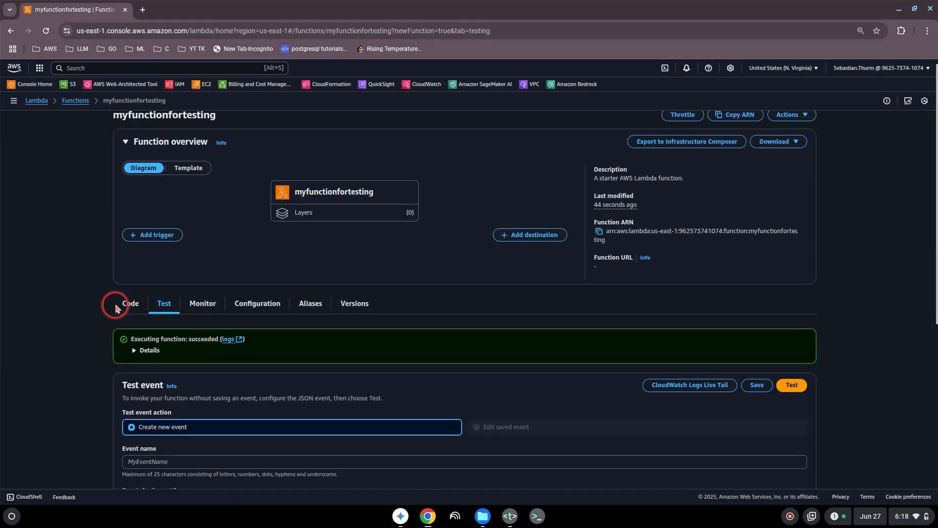
{"action": "scroll", "coordinate": [69, 308], "scroll_direction": "down", "scroll_amount": 3}
{"action": "scroll", "coordinate": [72, 308], "scroll_direction": "down", "scroll_amount": 1}
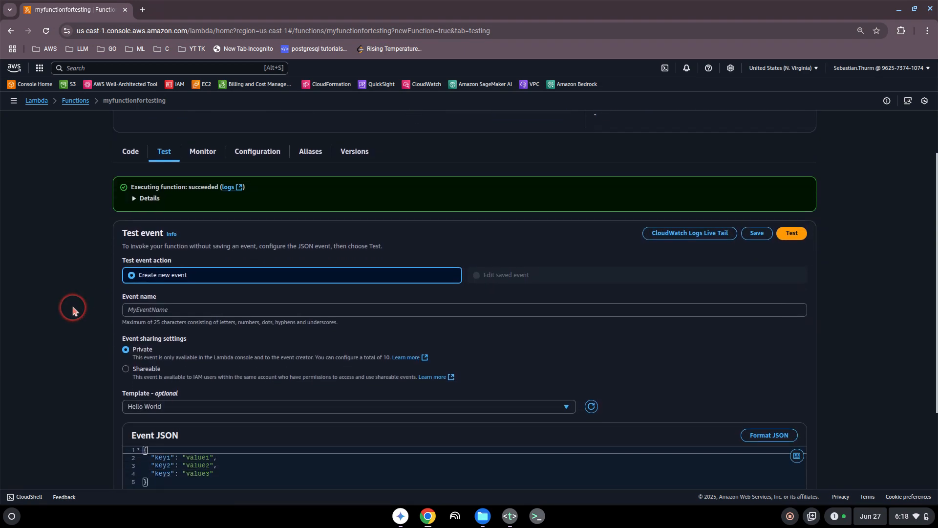
{"action": "scroll", "coordinate": [72, 309], "scroll_direction": "down", "scroll_amount": 1}
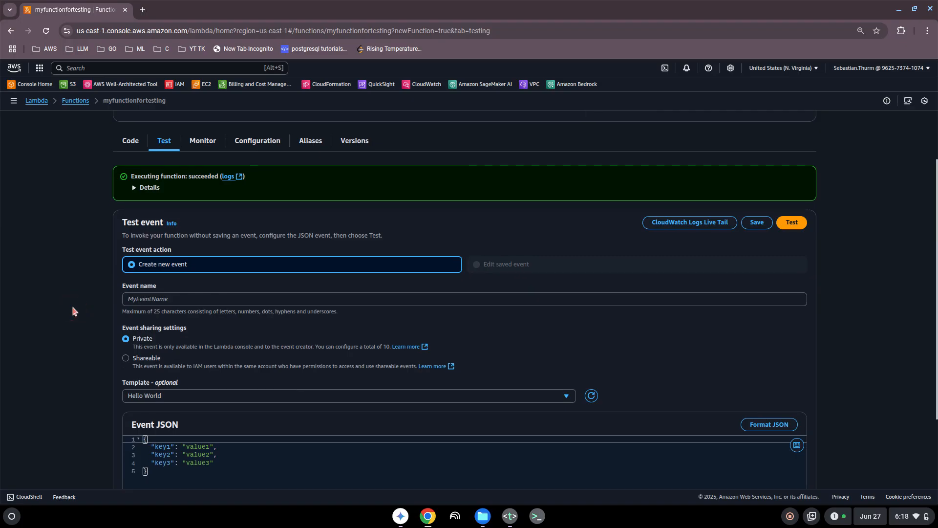
{"action": "scroll", "coordinate": [73, 312], "scroll_direction": "down", "scroll_amount": 1}
{"action": "scroll", "coordinate": [73, 311], "scroll_direction": "up", "scroll_amount": 4}
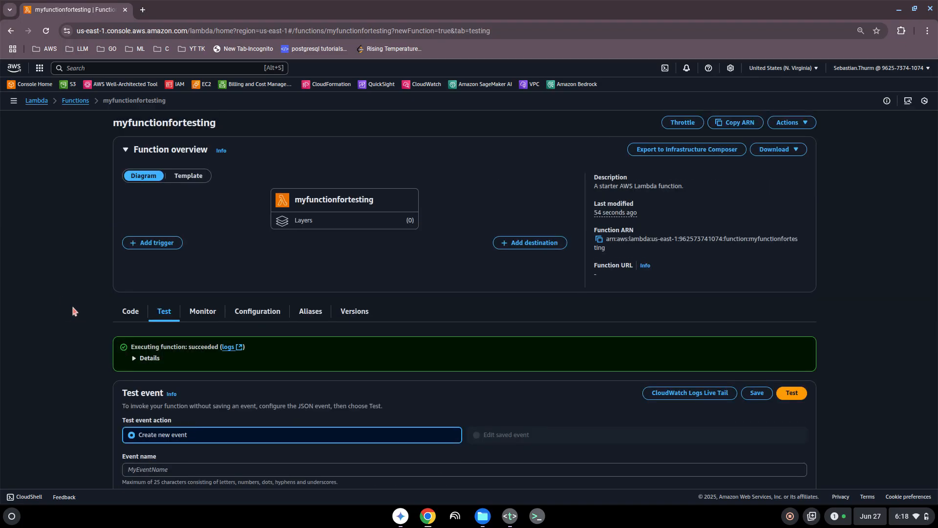
{"action": "scroll", "coordinate": [73, 311], "scroll_direction": "down", "scroll_amount": 1}
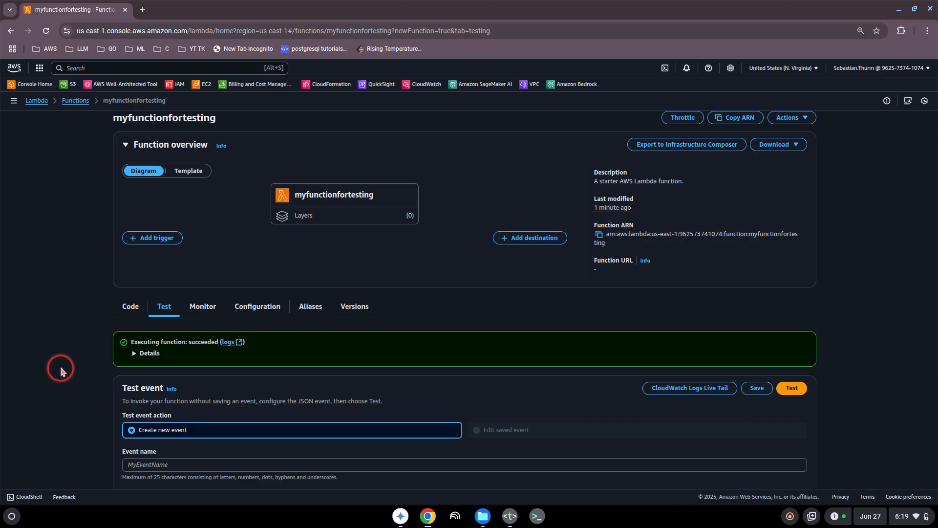
- Go to the Add trigger page for myfunctionfortesting
{"action": "scroll", "coordinate": [60, 370], "scroll_direction": "down", "scroll_amount": 3}
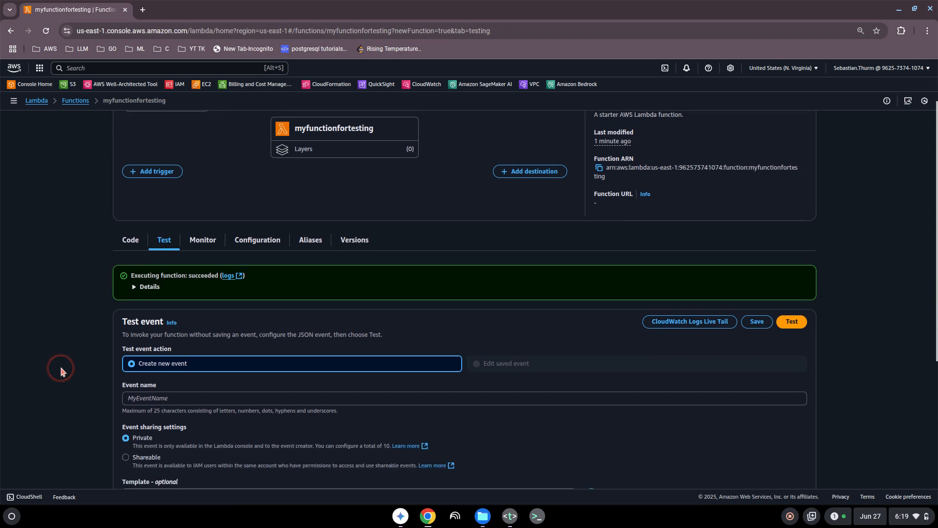
{"action": "scroll", "coordinate": [61, 370], "scroll_direction": "up", "scroll_amount": 2}
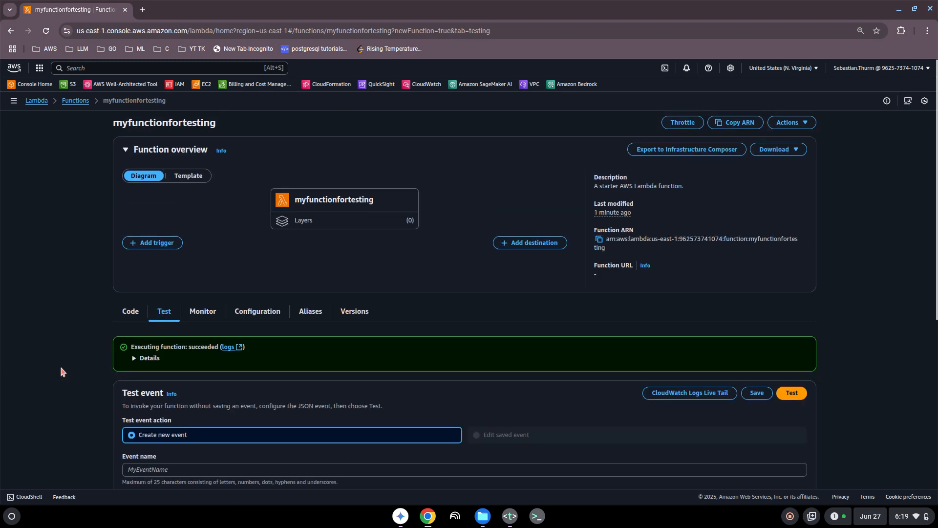
{"action": "scroll", "coordinate": [61, 372], "scroll_direction": "down", "scroll_amount": 1}
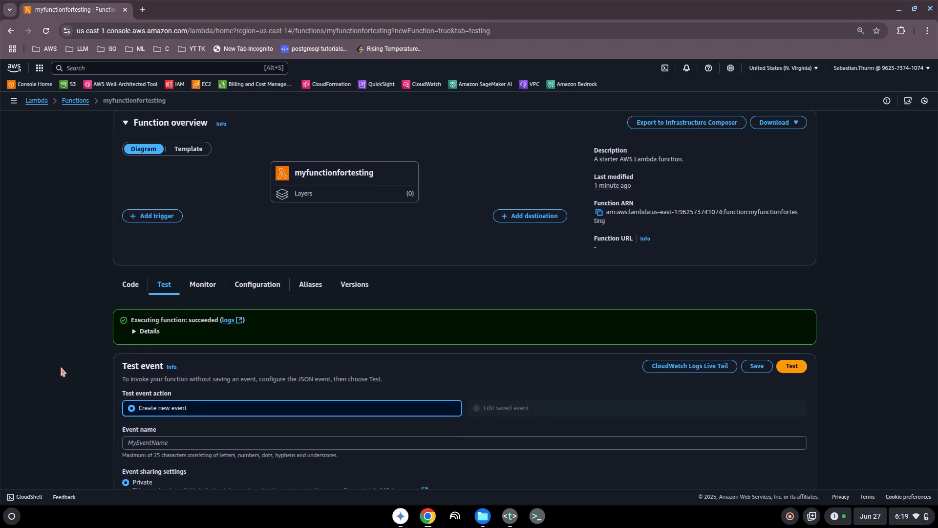
{"action": "scroll", "coordinate": [60, 372], "scroll_direction": "down", "scroll_amount": 1}
{"action": "scroll", "coordinate": [60, 371], "scroll_direction": "up", "scroll_amount": 2}
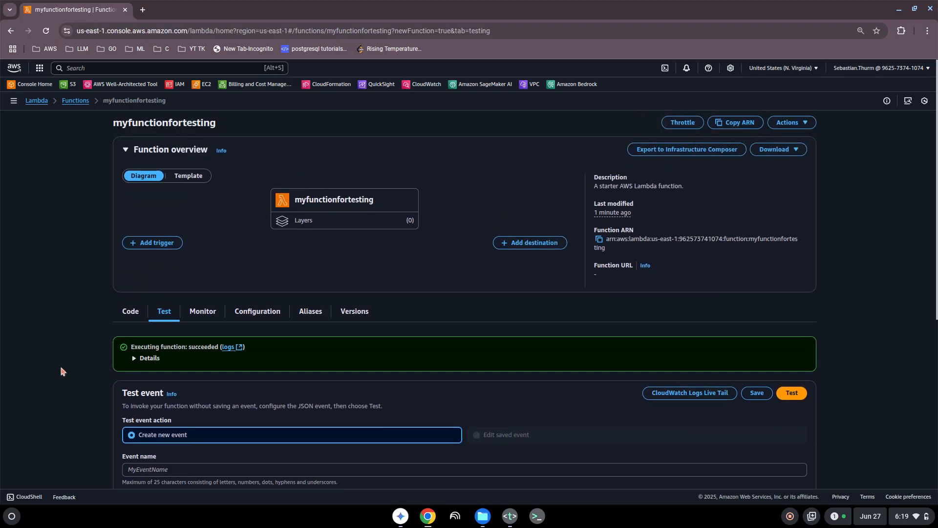
{"action": "left_click", "coordinate": [151, 243]}
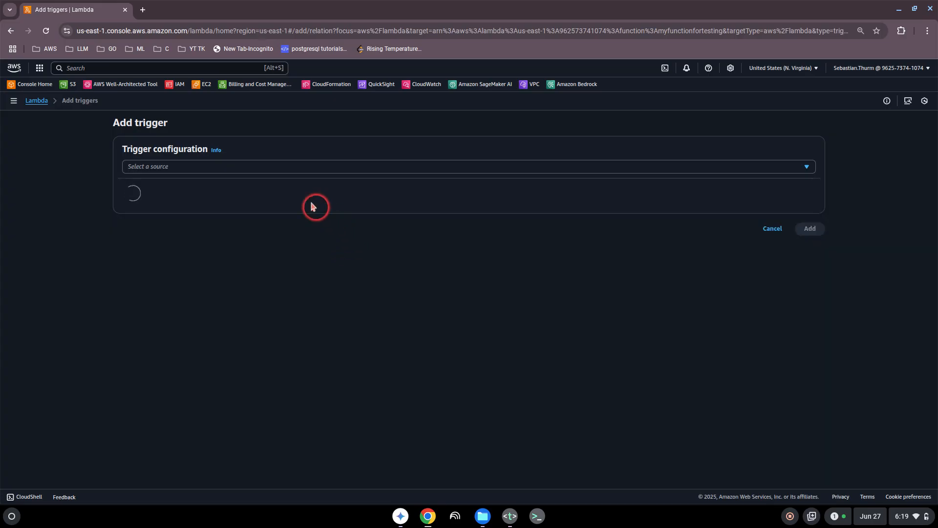
- Pick S3 as the trigger source, then cancel the trigger form without adding it
{"action": "left_click", "coordinate": [203, 168]}
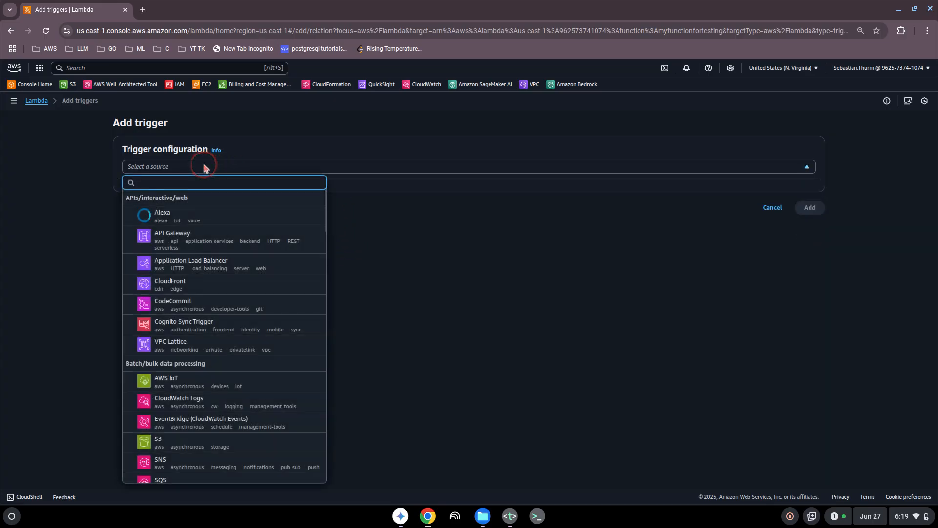
{"action": "scroll", "coordinate": [224, 299], "scroll_direction": "down", "scroll_amount": 10}
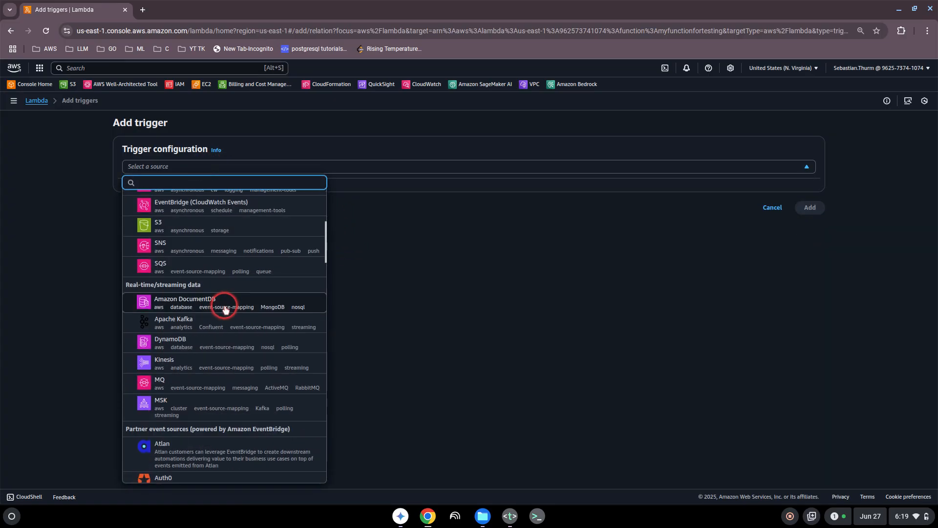
{"action": "scroll", "coordinate": [225, 308], "scroll_direction": "up", "scroll_amount": 9}
{"action": "scroll", "coordinate": [224, 310], "scroll_direction": "down", "scroll_amount": 15}
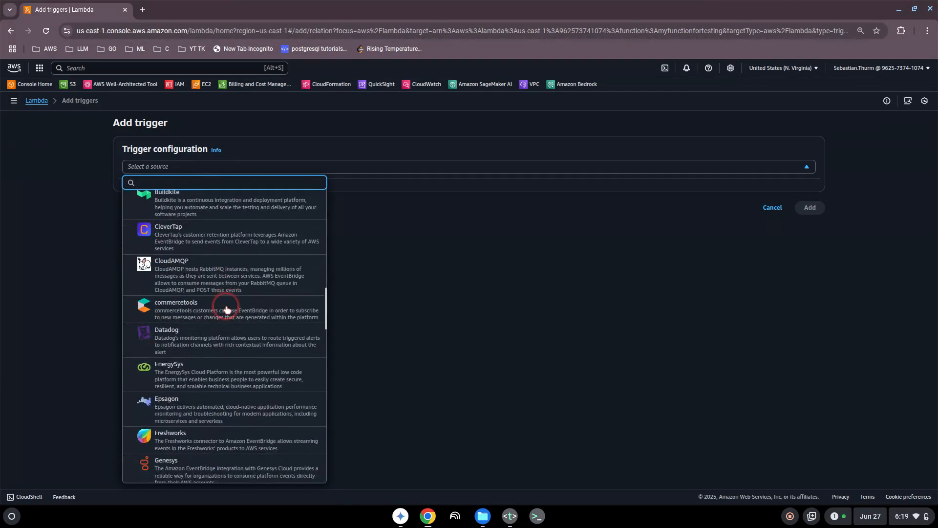
{"action": "scroll", "coordinate": [227, 308], "scroll_direction": "up", "scroll_amount": 8}
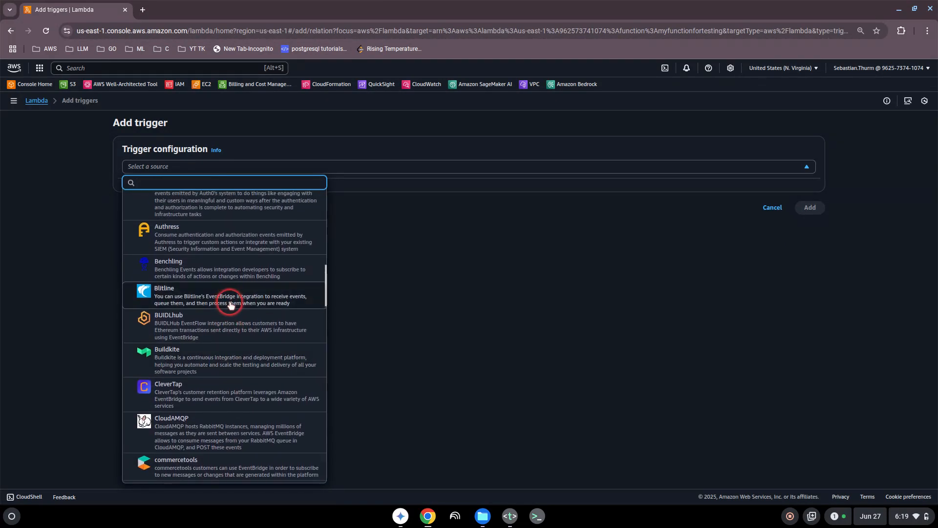
{"action": "scroll", "coordinate": [230, 306], "scroll_direction": "up", "scroll_amount": 6}
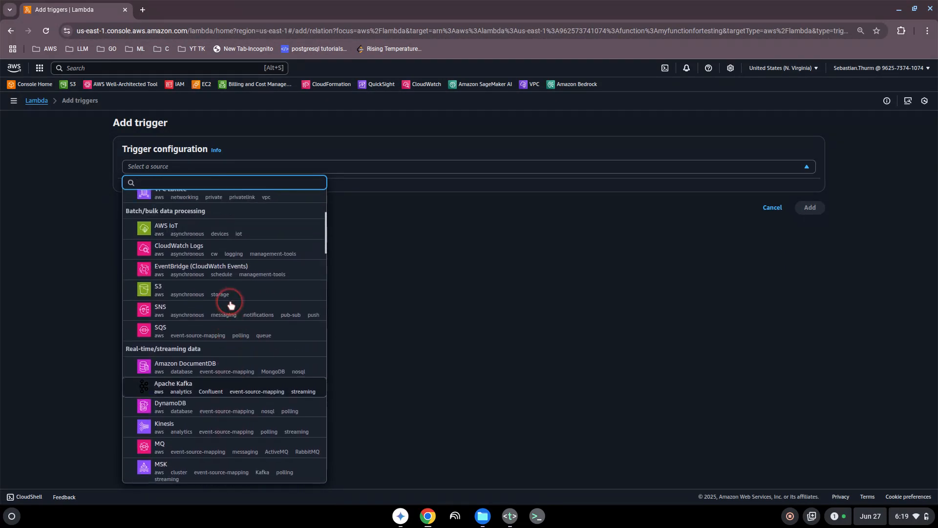
{"action": "left_click", "coordinate": [177, 352]}
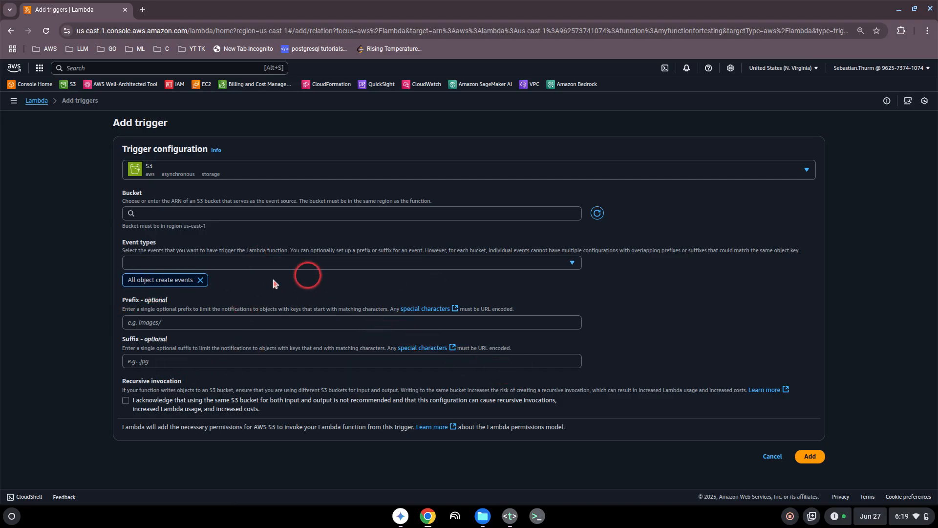
{"action": "left_click", "coordinate": [773, 457]}
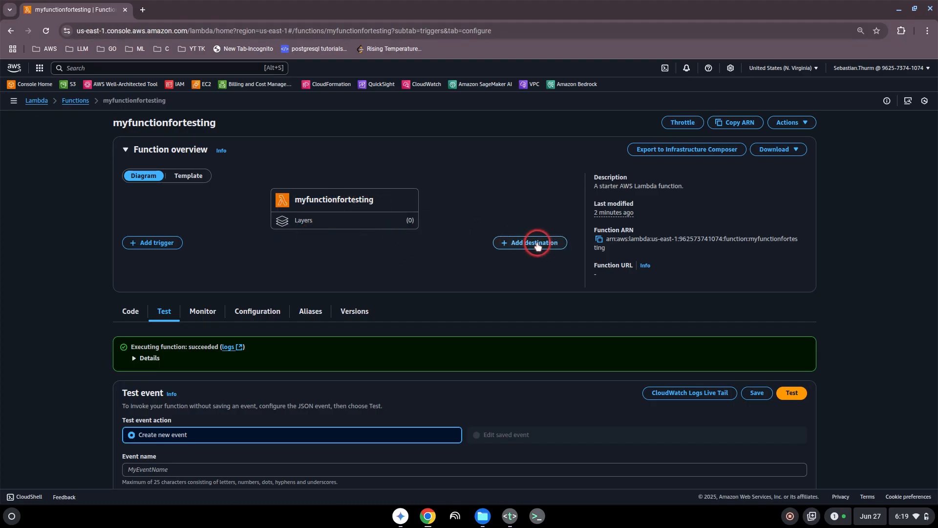
- Start adding a destination to myfunctionfortesting, then cancel the form
{"action": "left_click", "coordinate": [521, 245]}
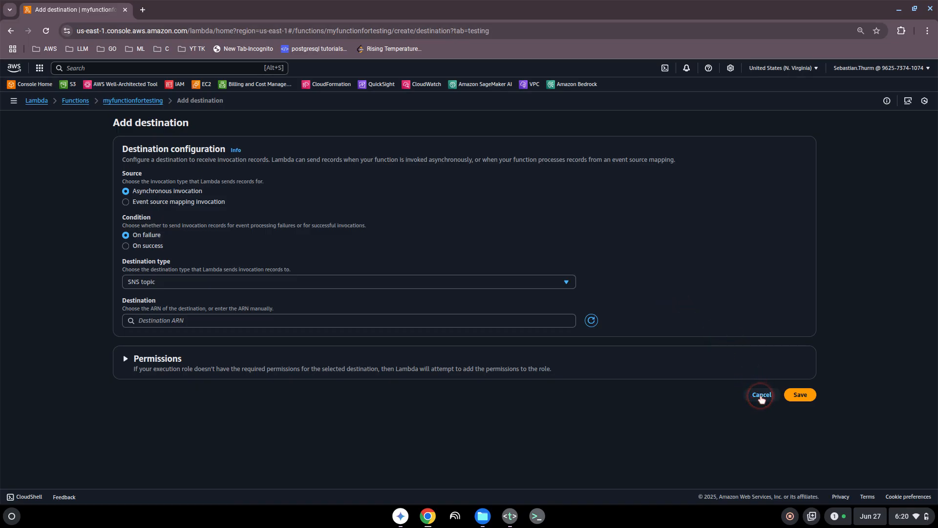
{"action": "left_click", "coordinate": [761, 398]}
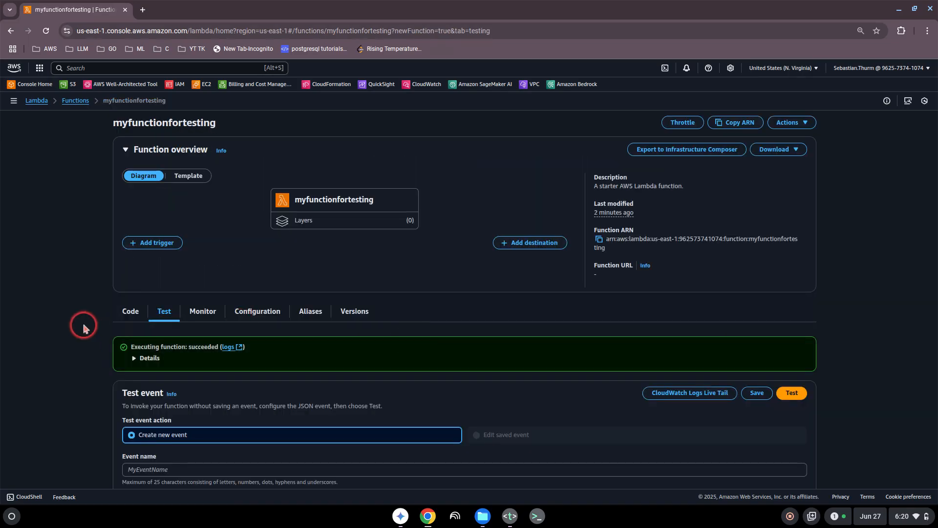
{"action": "scroll", "coordinate": [83, 328], "scroll_direction": "down", "scroll_amount": 3}
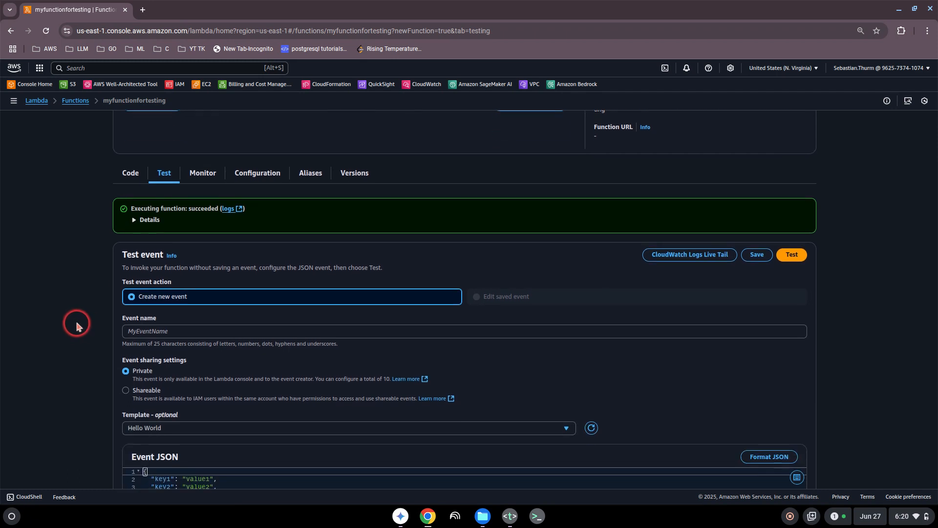
{"action": "scroll", "coordinate": [77, 326], "scroll_direction": "down", "scroll_amount": 1}
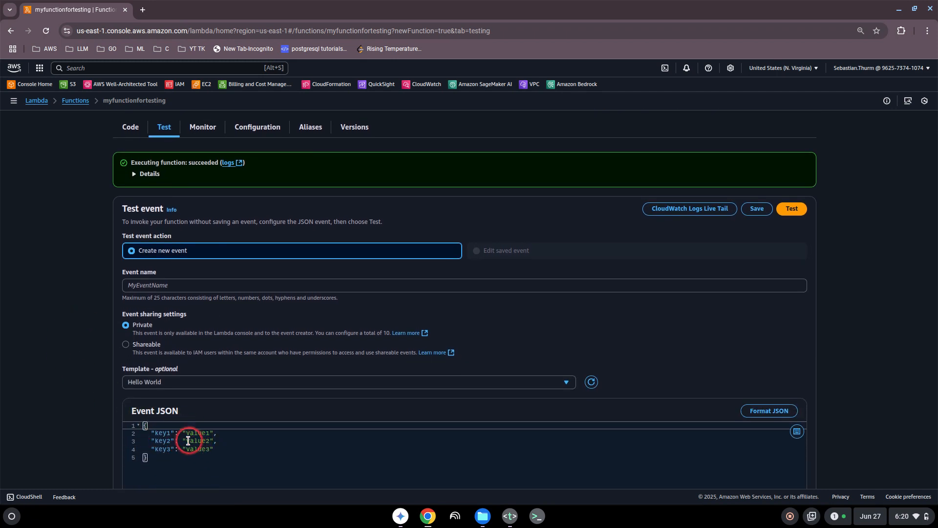
{"action": "scroll", "coordinate": [70, 400], "scroll_direction": "down", "scroll_amount": 2}
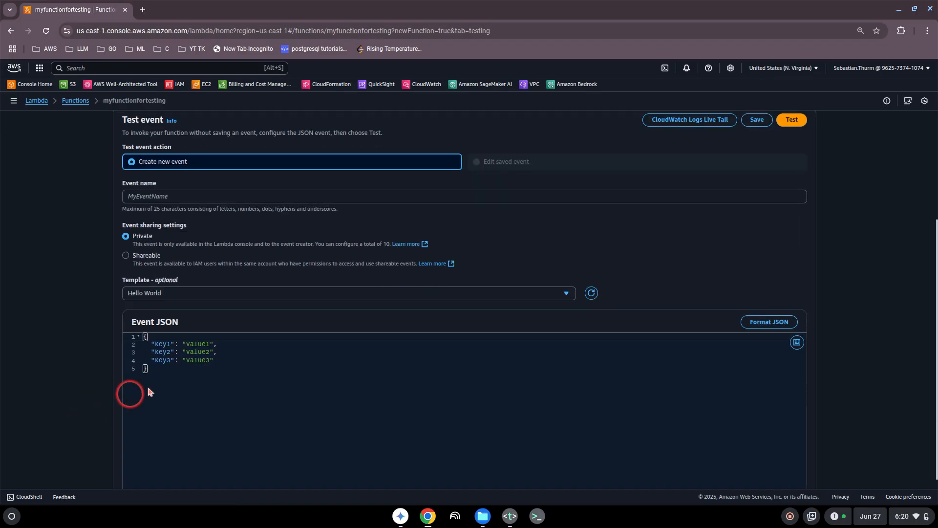
{"action": "scroll", "coordinate": [67, 336], "scroll_direction": "up", "scroll_amount": 3}
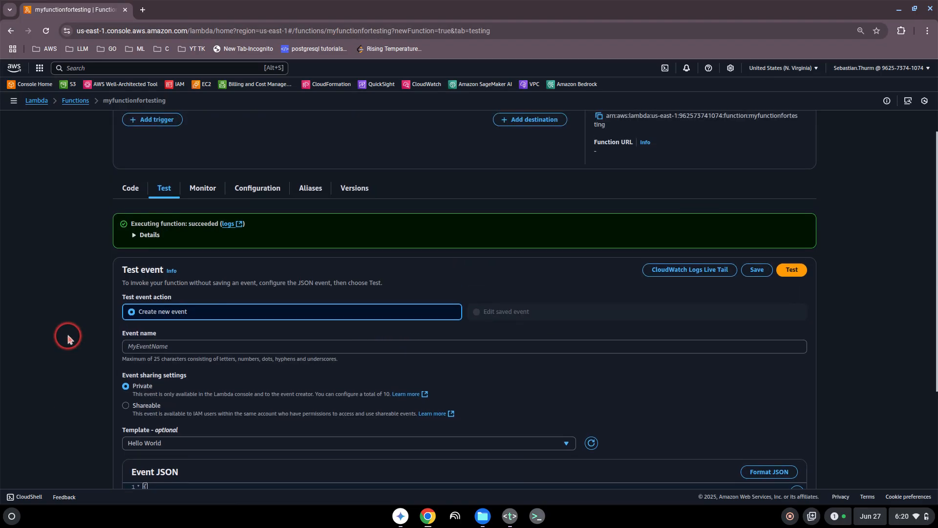
{"action": "scroll", "coordinate": [68, 337], "scroll_direction": "up", "scroll_amount": 1}
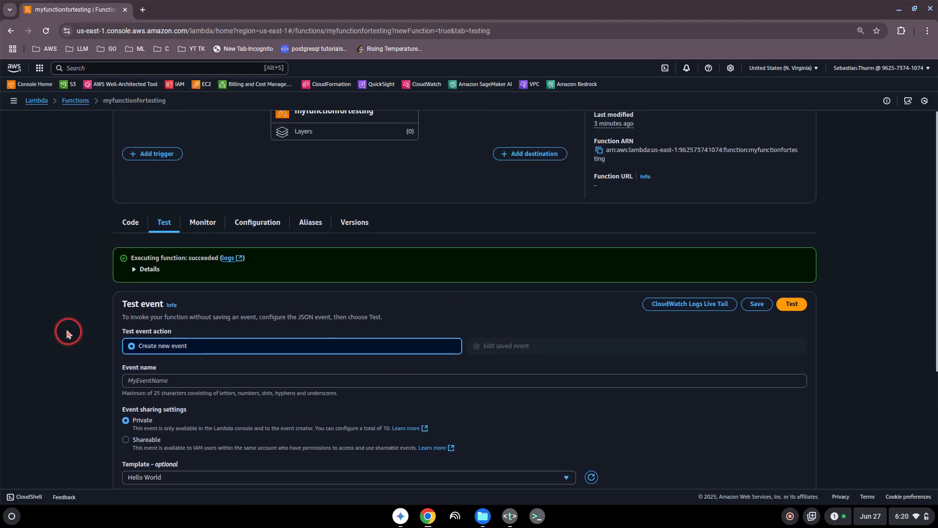
- Review the Invocations, Duration and Success rate charts on Monitor, then return to Functions
{"action": "left_click", "coordinate": [200, 224]}
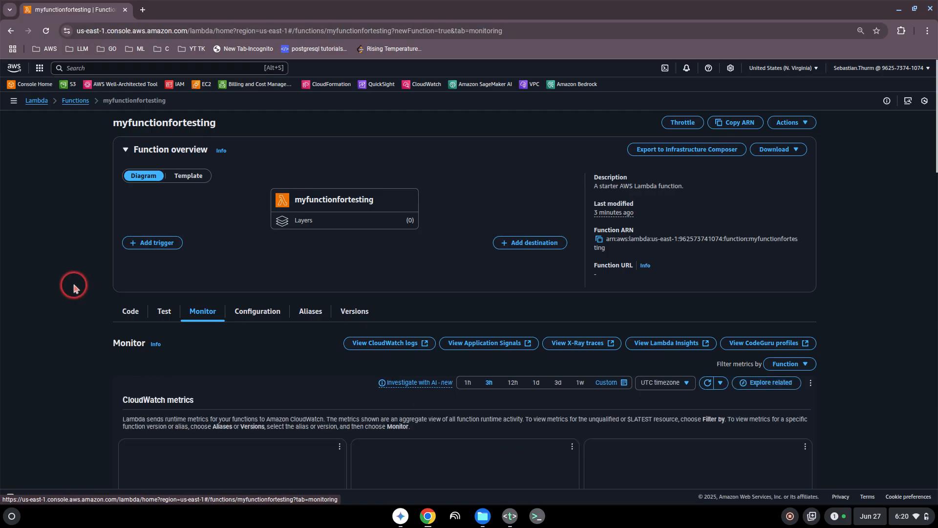
{"action": "scroll", "coordinate": [74, 283], "scroll_direction": "down", "scroll_amount": 1}
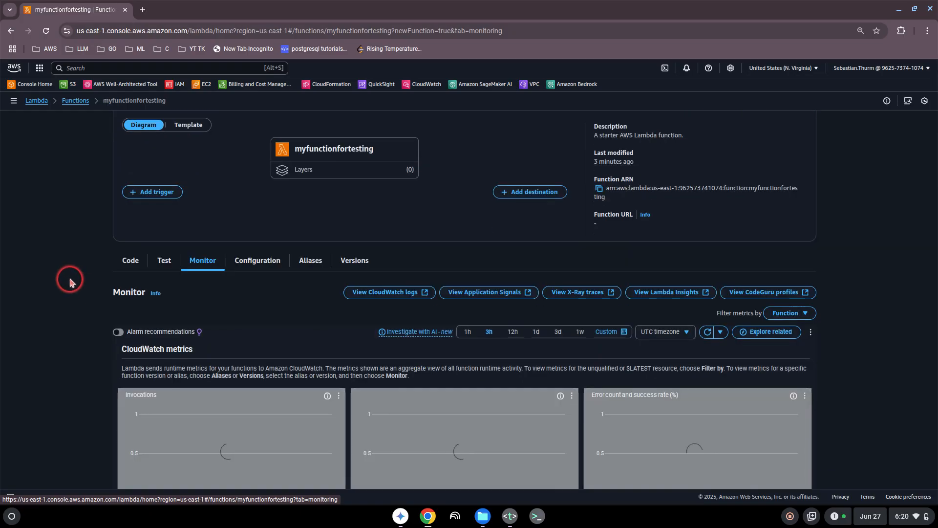
{"action": "scroll", "coordinate": [74, 283], "scroll_direction": "down", "scroll_amount": 1}
{"action": "scroll", "coordinate": [71, 281], "scroll_direction": "down", "scroll_amount": 3}
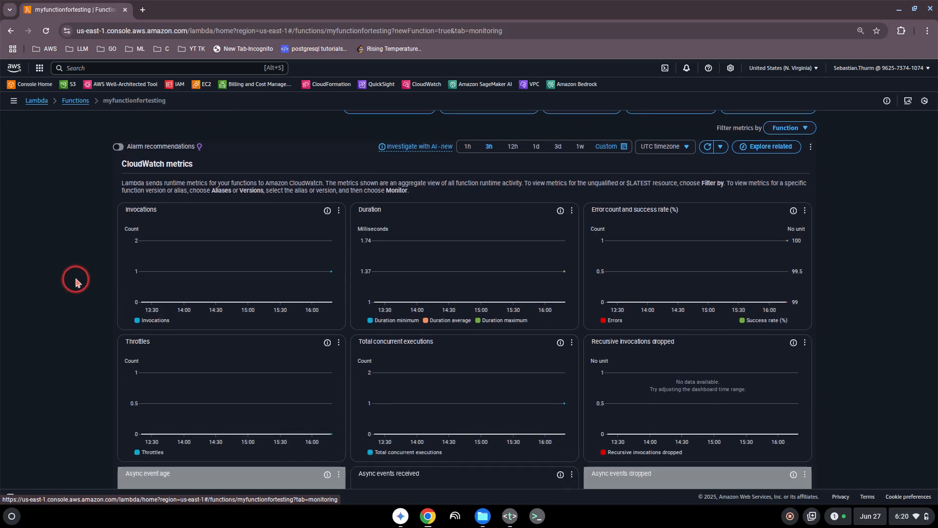
{"action": "mouse_move", "coordinate": [331, 274]}
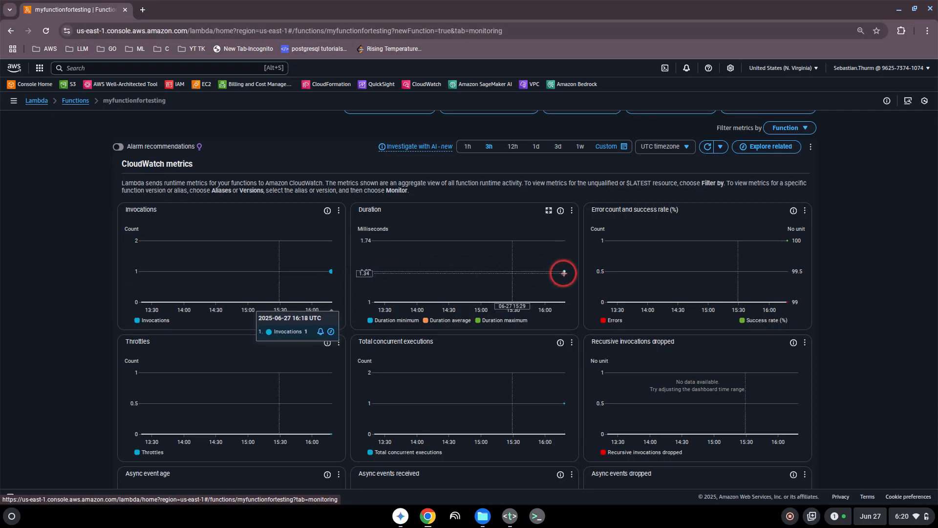
{"action": "mouse_move", "coordinate": [565, 271]}
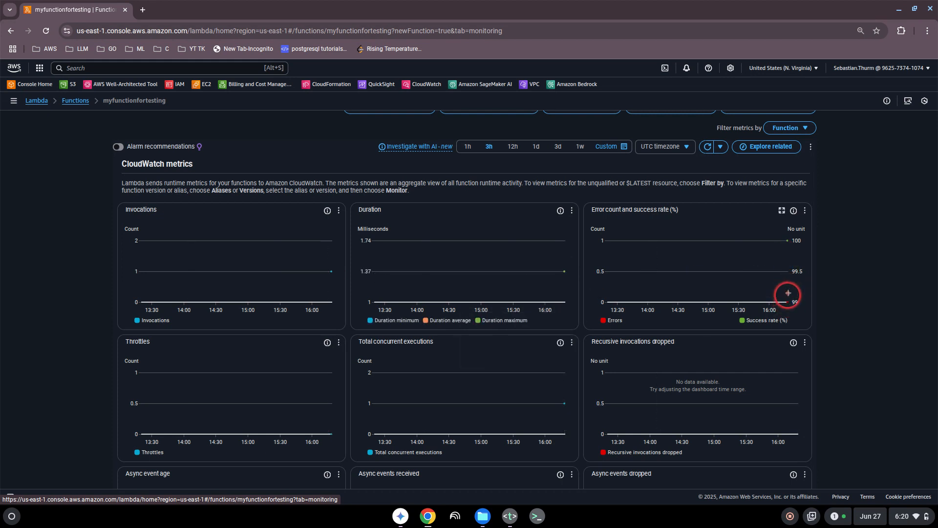
{"action": "mouse_move", "coordinate": [788, 244]}
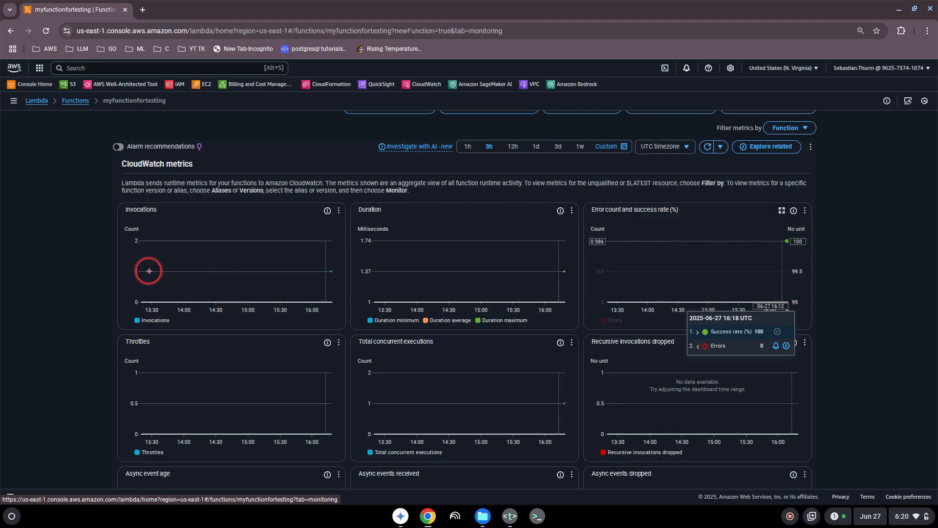
{"action": "scroll", "coordinate": [55, 269], "scroll_direction": "up", "scroll_amount": 5}
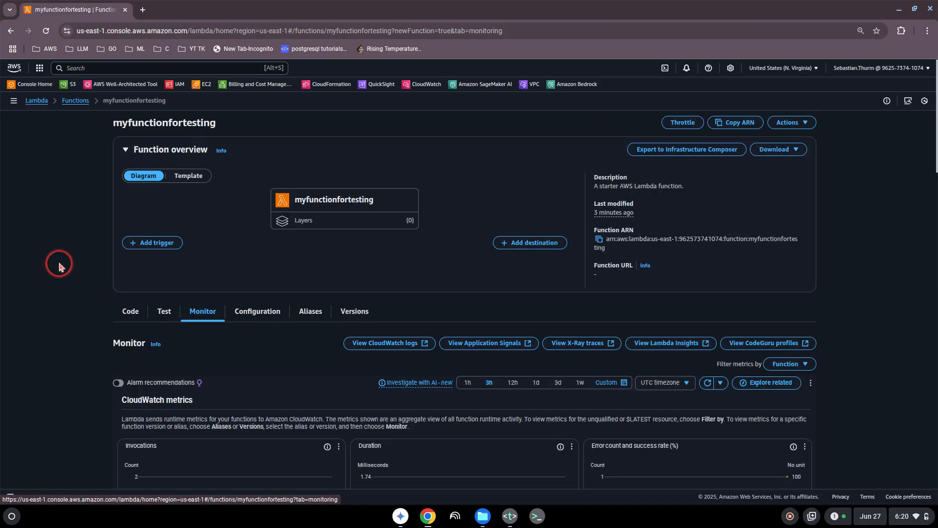
{"action": "left_click", "coordinate": [74, 100]}
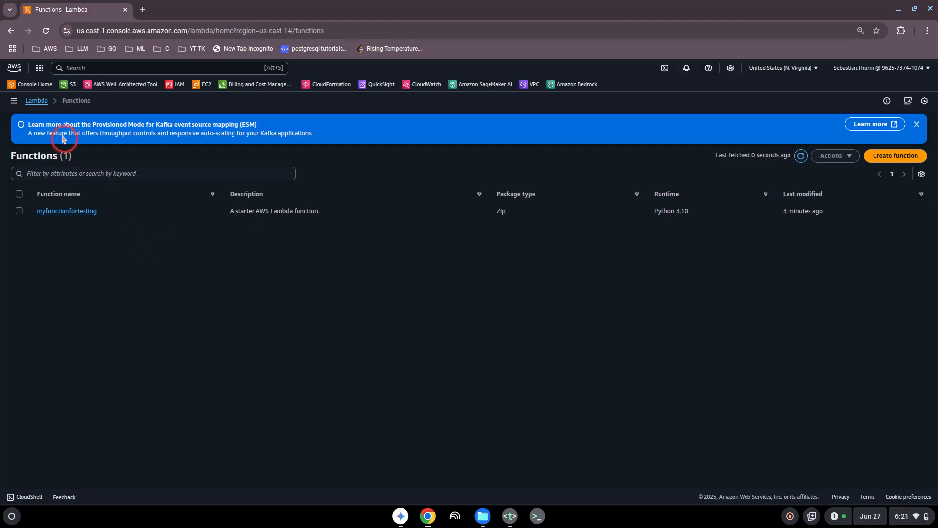
- Go to the Lambda Dashboard and dismiss the AI applications announcement banner
{"action": "left_click", "coordinate": [37, 101]}
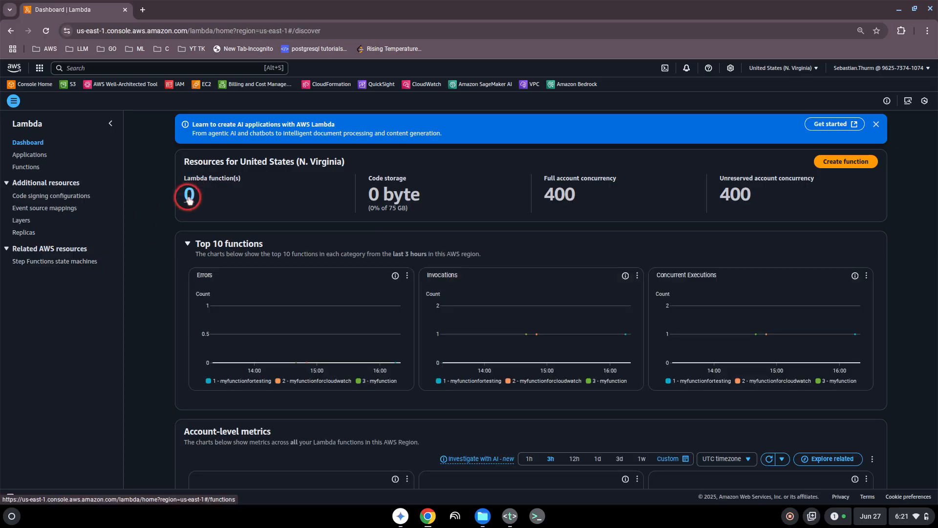
{"action": "left_click", "coordinate": [876, 124]}
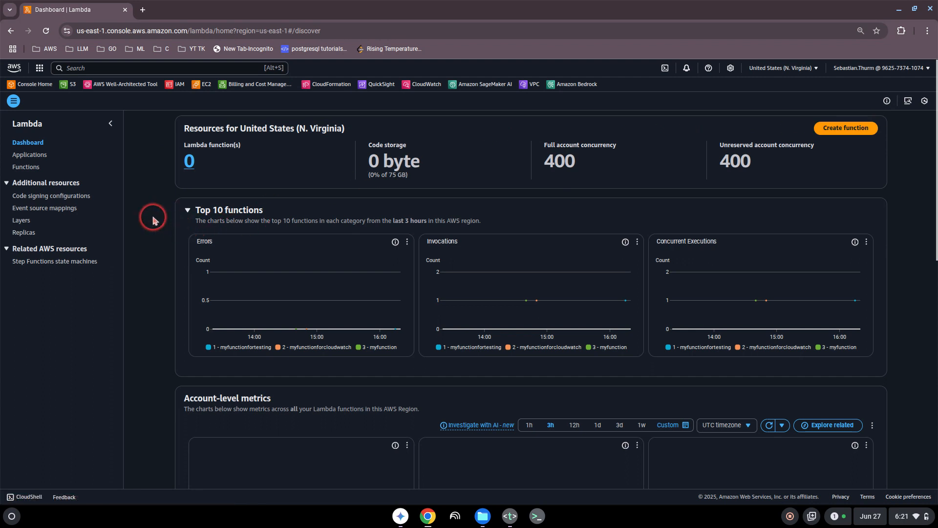
{"action": "left_click", "coordinate": [145, 243]}
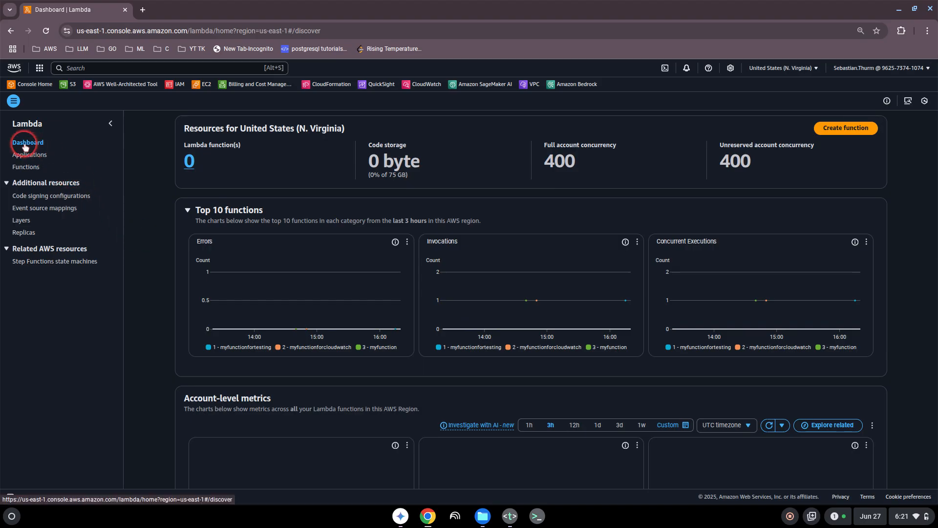
- Delete myfunctionfortesting, confirming with 'confirm', and refresh the now-empty Functions list
{"action": "left_click", "coordinate": [190, 164]}
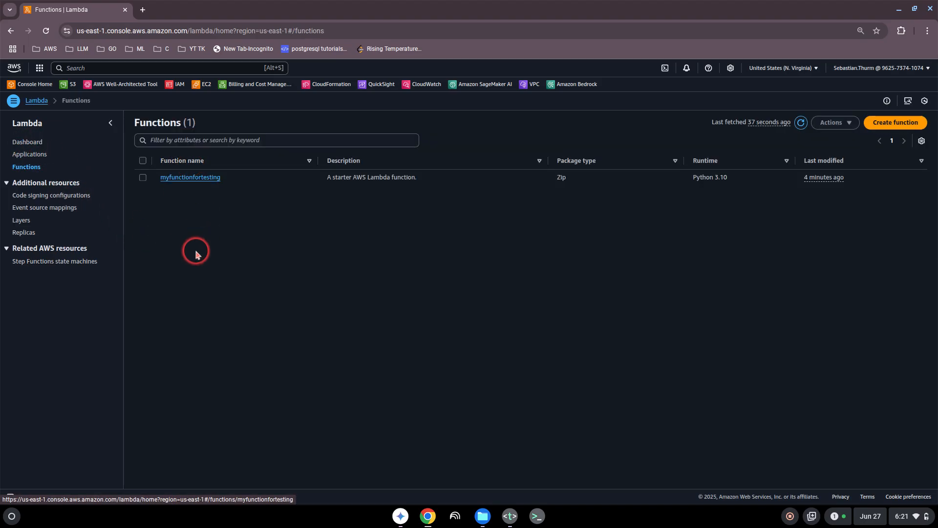
{"action": "left_click", "coordinate": [143, 178]}
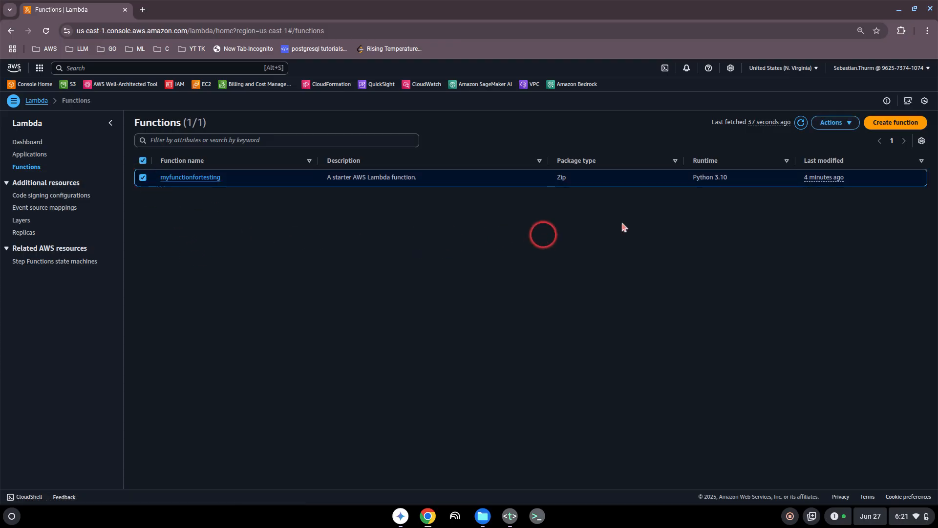
{"action": "left_click", "coordinate": [843, 132]}
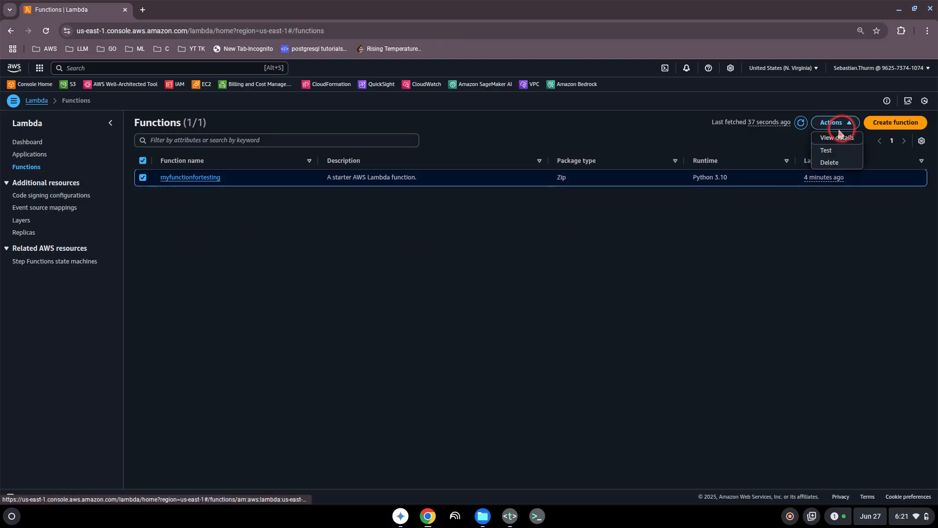
{"action": "left_click", "coordinate": [837, 165]}
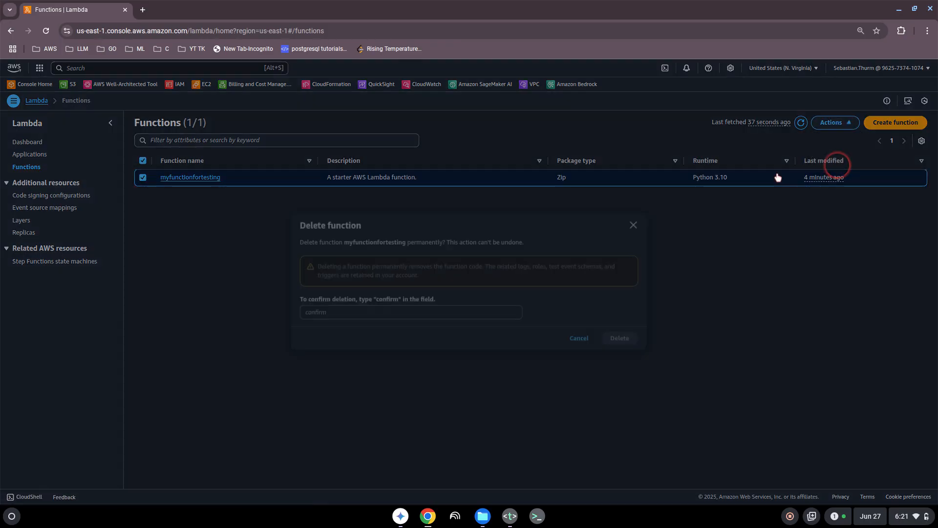
{"action": "left_click", "coordinate": [327, 312]}
{"action": "type", "text": "confirm"}
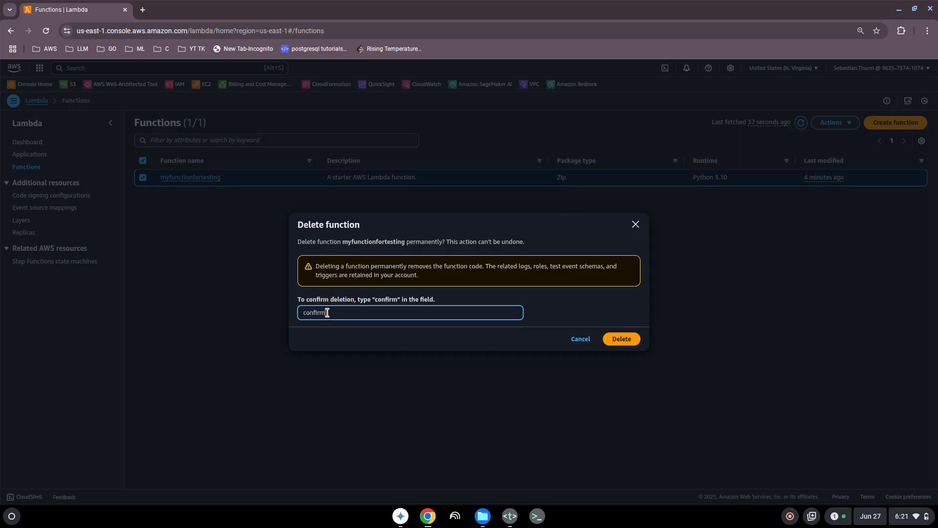
{"action": "left_click", "coordinate": [620, 339]}
{"action": "left_click", "coordinate": [620, 340]}
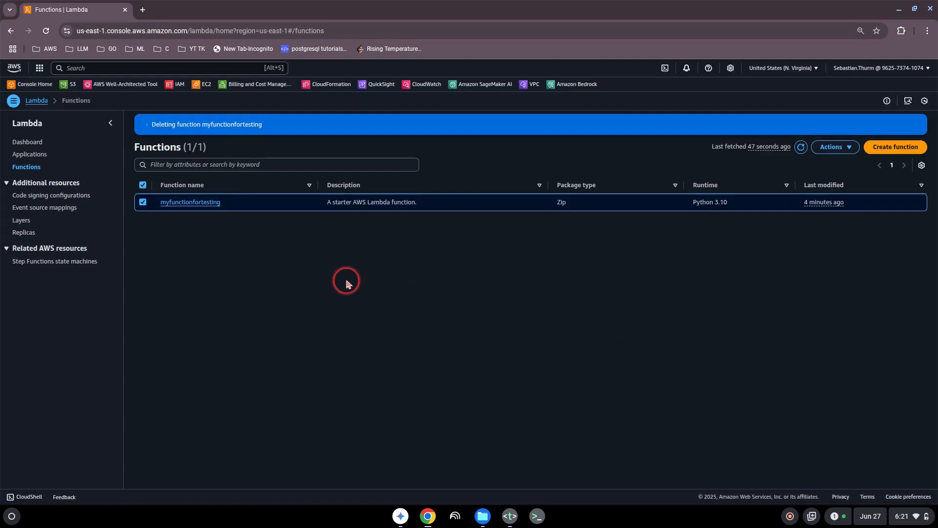
{"action": "left_click", "coordinate": [802, 148]}
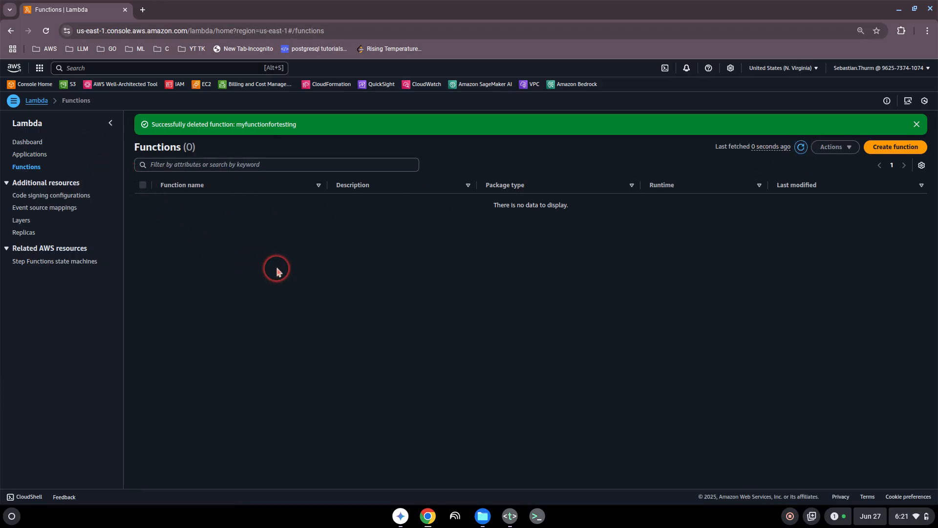
- Remove the Lambda line from topics.txt and minimize the Text editor
{"action": "left_click", "coordinate": [509, 517]}
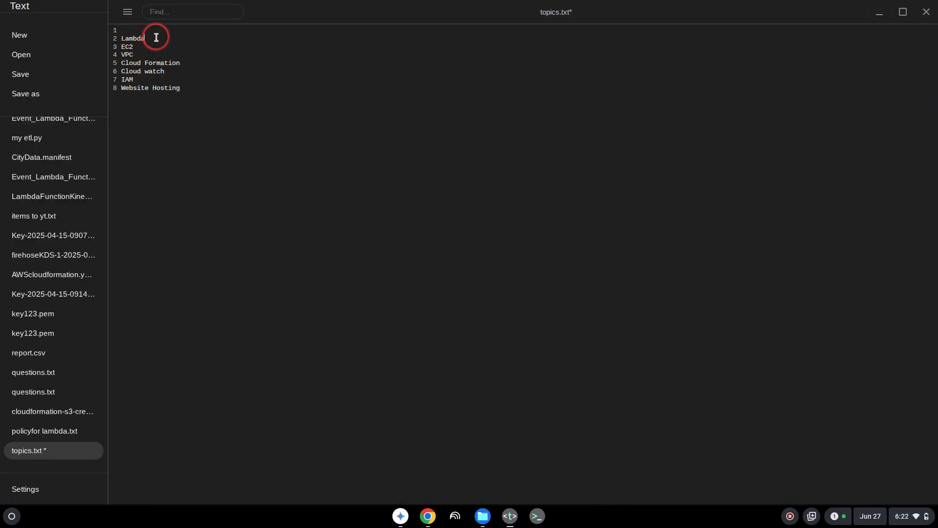
{"action": "key", "text": "BackSpace"}
{"action": "key", "text": "BackSpace"}
{"action": "key", "text": "BackSpace"}
{"action": "key", "text": "BackSpace"}
{"action": "key", "text": "BackSpace"}
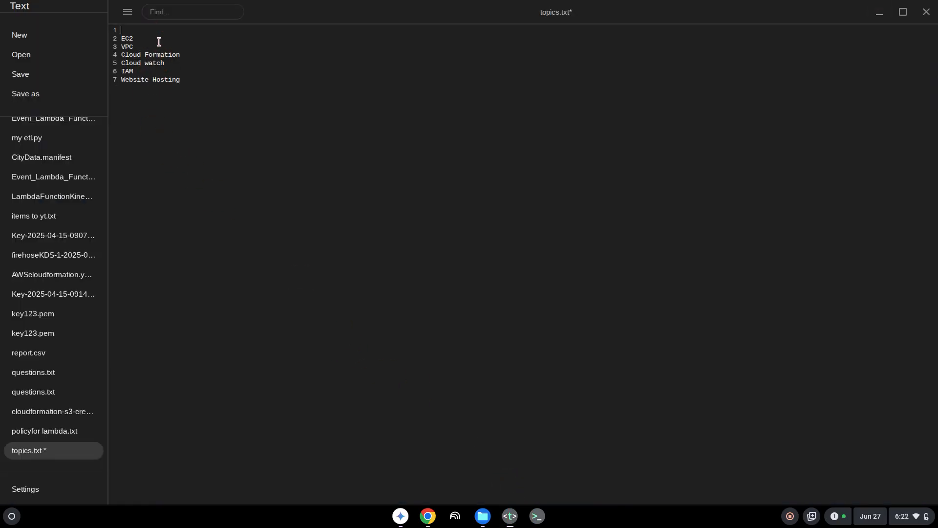
{"action": "left_click", "coordinate": [875, 16]}
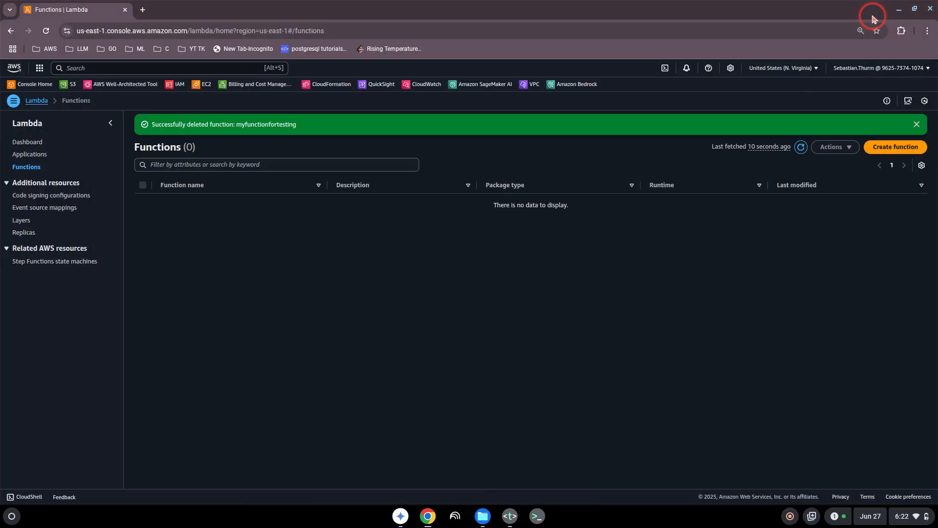
- Search the console for 'ec2' and go to the EC2 service
{"action": "left_click", "coordinate": [82, 69]}
{"action": "type", "text": "ec2"}
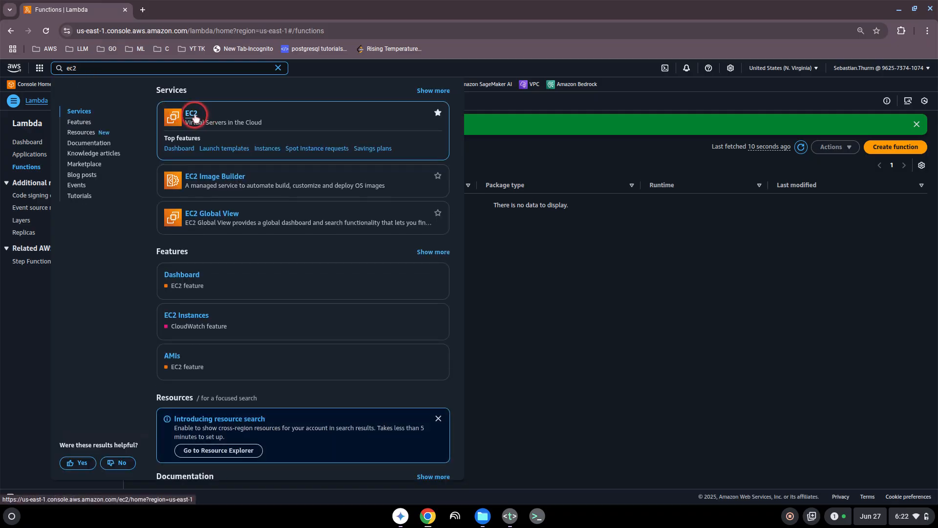
{"action": "left_click", "coordinate": [193, 115]}
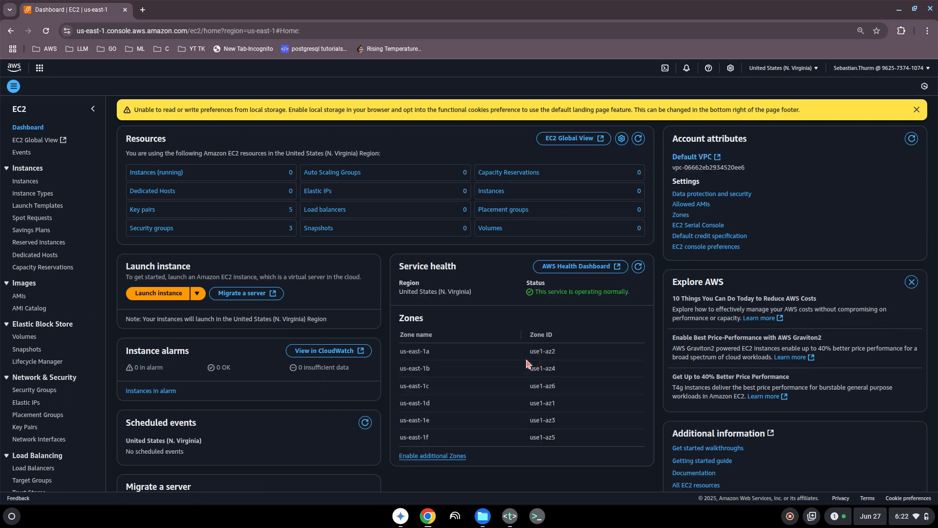
- Dismiss the EC2 Dashboard's local-storage warning and start launching a new instance
{"action": "left_click", "coordinate": [910, 138]}
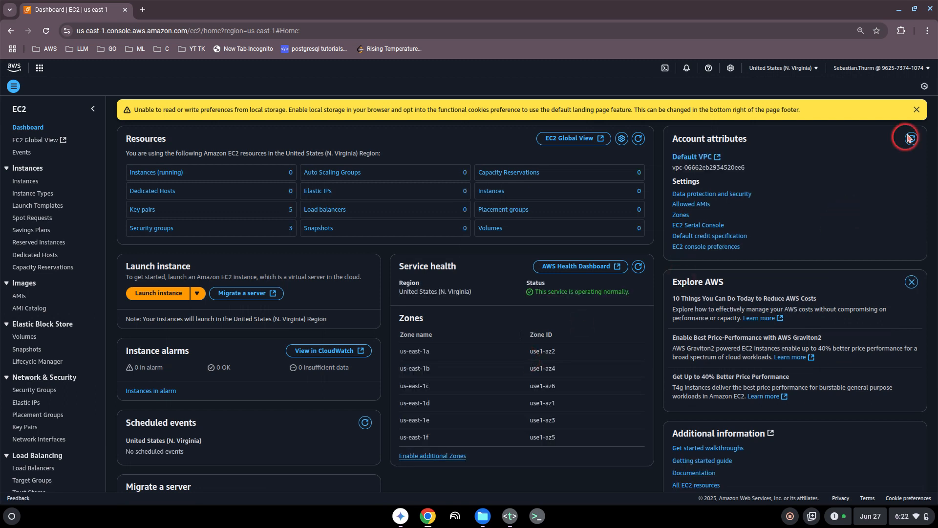
{"action": "left_click", "coordinate": [917, 110]}
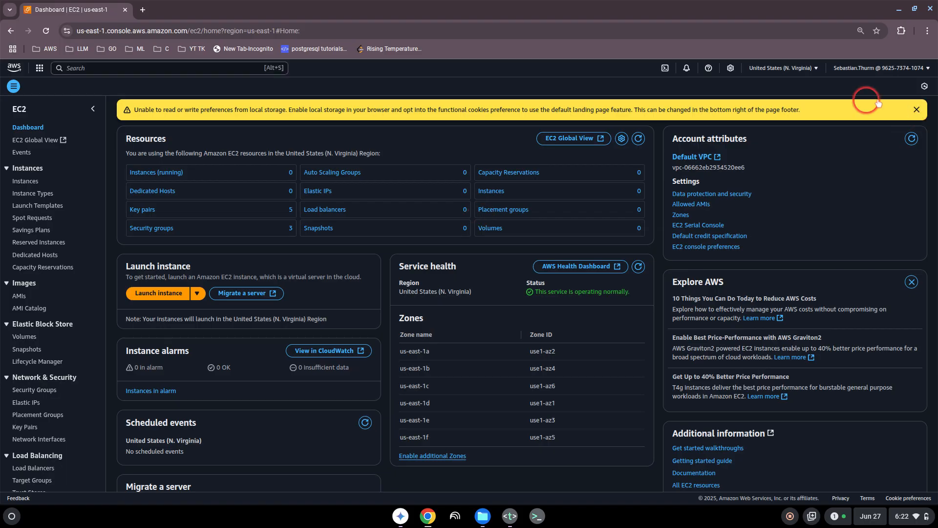
{"action": "left_click", "coordinate": [917, 110]}
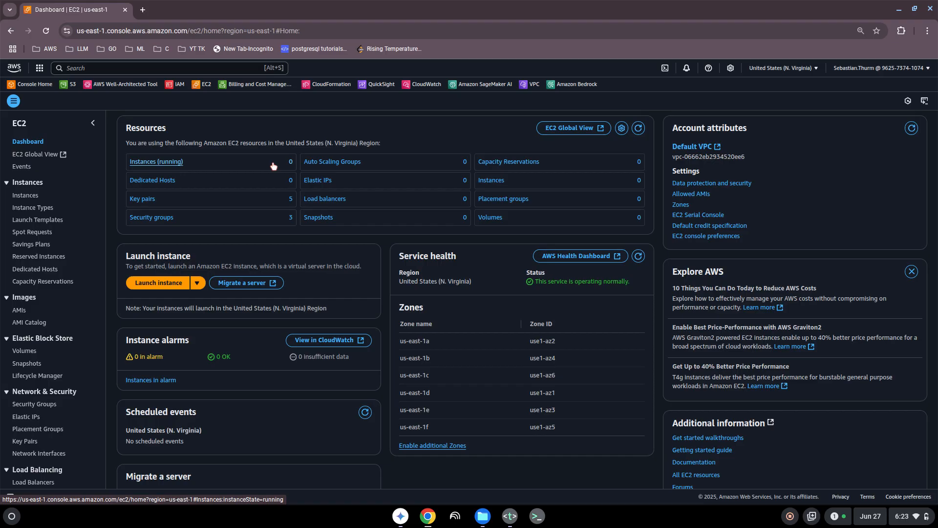
{"action": "left_click", "coordinate": [237, 246]}
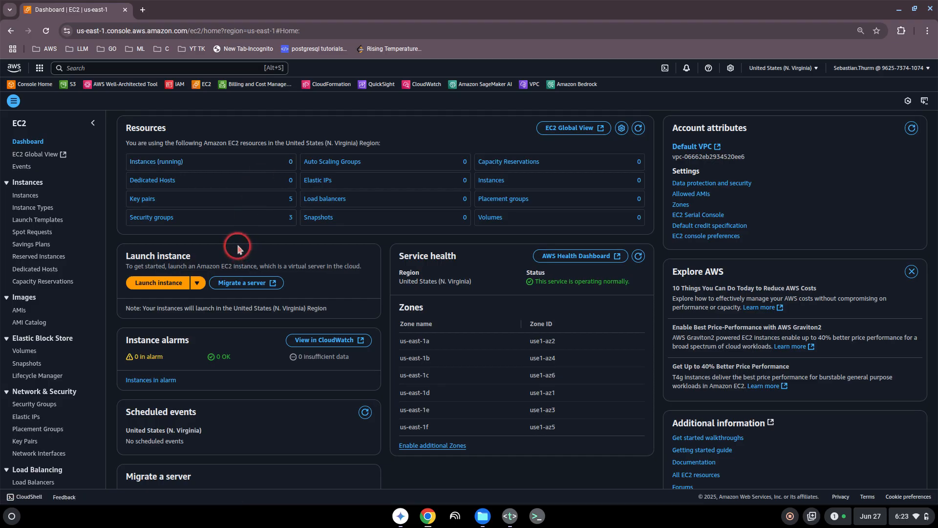
{"action": "left_click", "coordinate": [179, 285]}
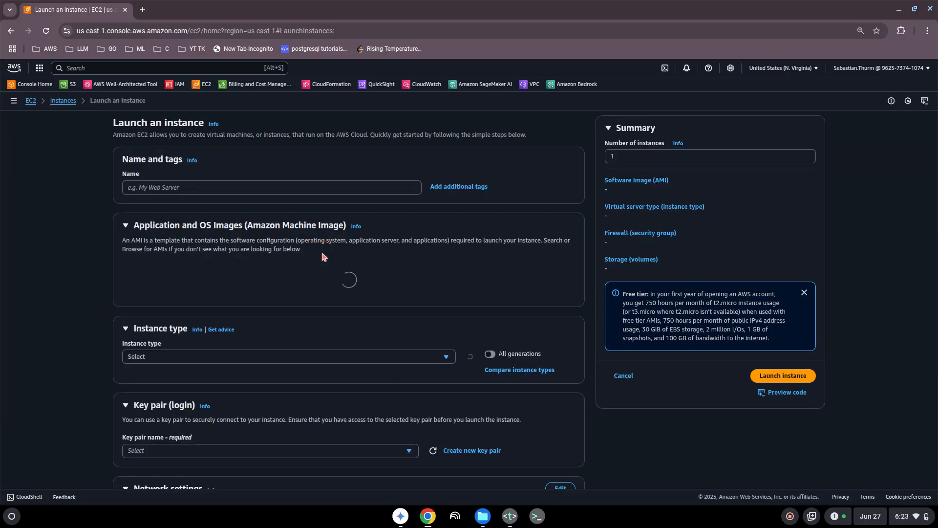
- Name the new instance 'myinstanceattesting' under Name and tags
{"action": "left_click", "coordinate": [166, 188]}
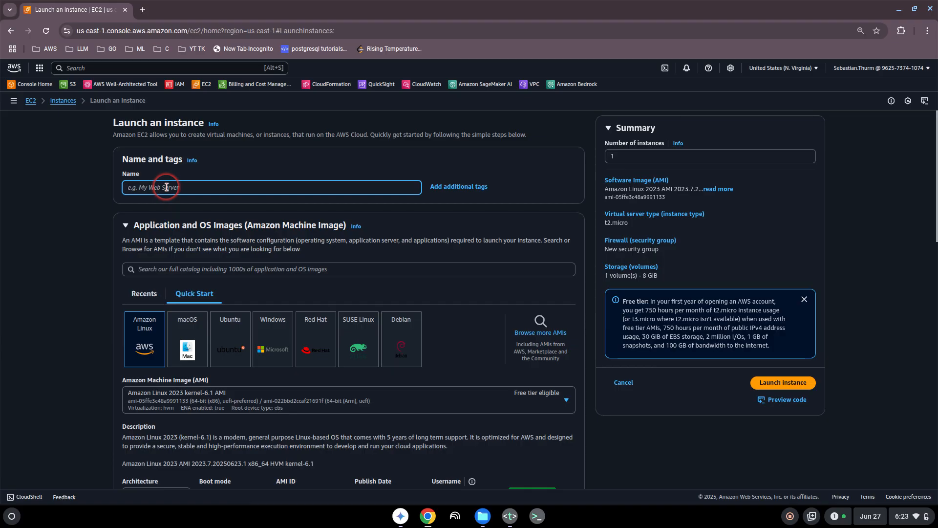
{"action": "type", "text": "myinstancea"}
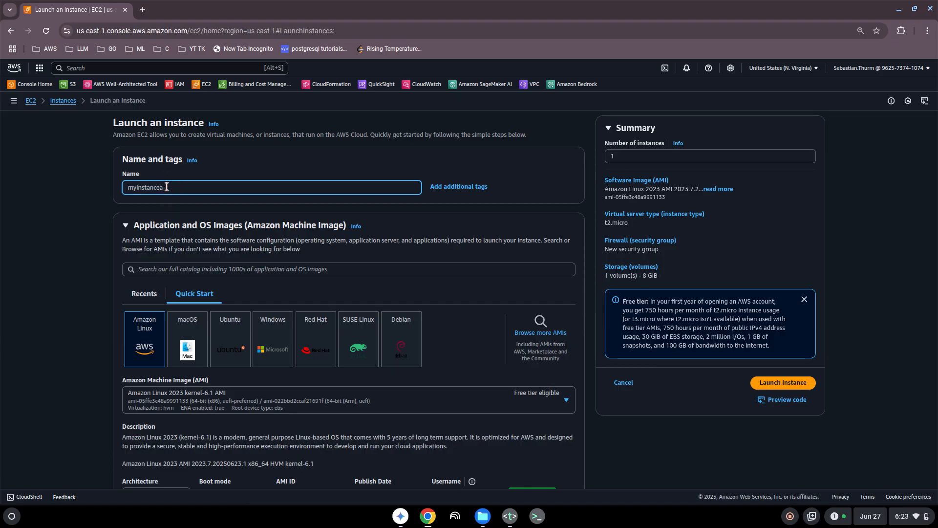
{"action": "type", "text": "te"}
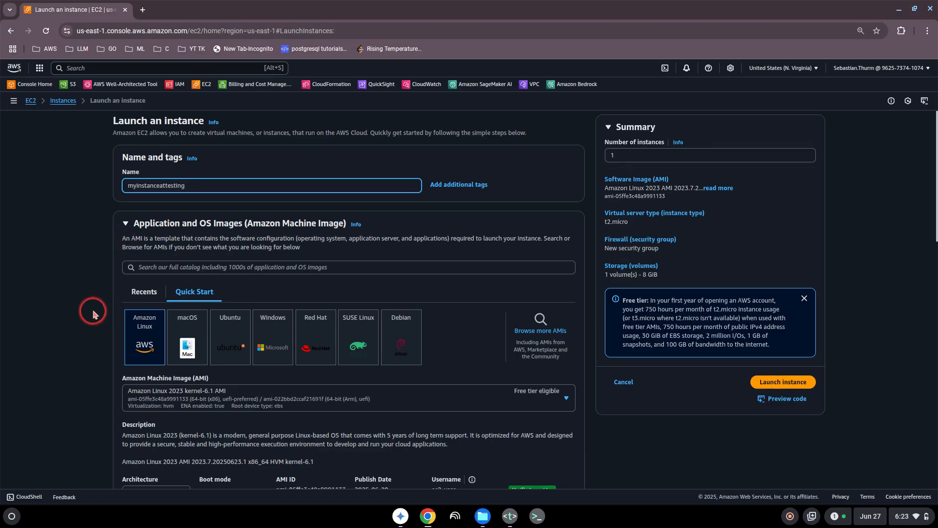
{"action": "scroll", "coordinate": [92, 308], "scroll_direction": "down", "scroll_amount": 2}
{"action": "scroll", "coordinate": [93, 313], "scroll_direction": "up", "scroll_amount": 1}
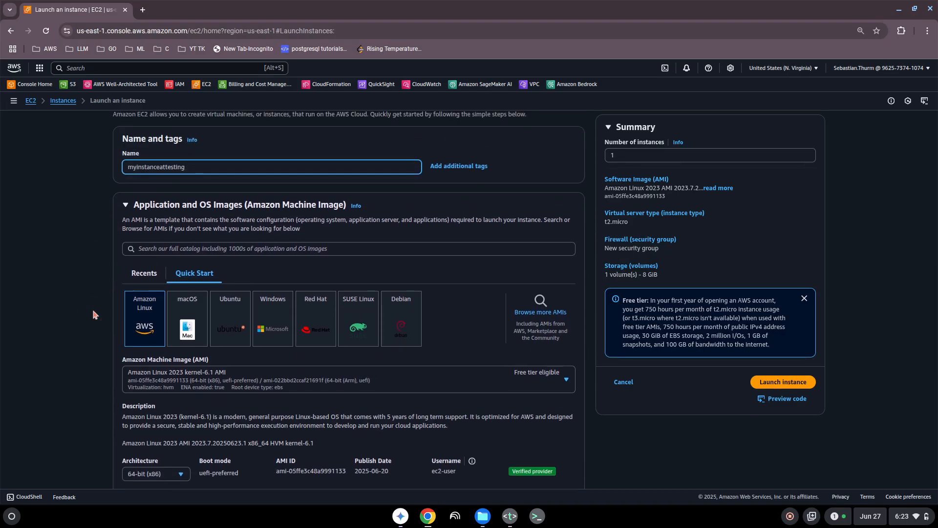
{"action": "scroll", "coordinate": [93, 313], "scroll_direction": "down", "scroll_amount": 1}
{"action": "scroll", "coordinate": [94, 314], "scroll_direction": "up", "scroll_amount": 2}
{"action": "scroll", "coordinate": [94, 315], "scroll_direction": "down", "scroll_amount": 1}
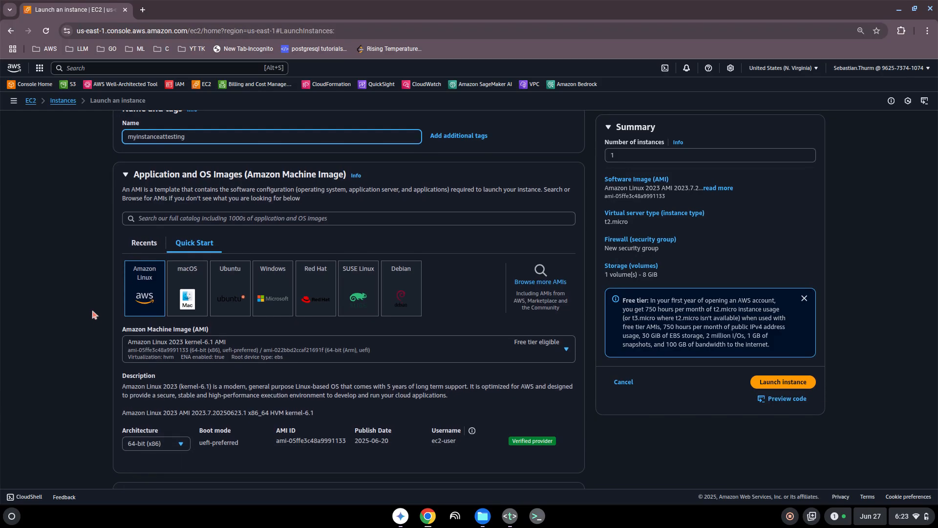
{"action": "left_click", "coordinate": [95, 314]}
{"action": "scroll", "coordinate": [100, 301], "scroll_direction": "down", "scroll_amount": 1}
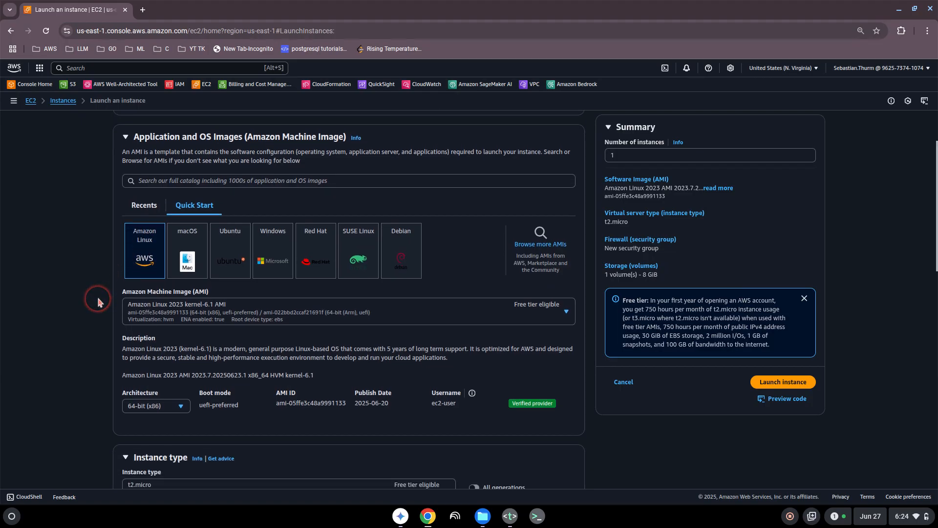
{"action": "scroll", "coordinate": [98, 300], "scroll_direction": "up", "scroll_amount": 1}
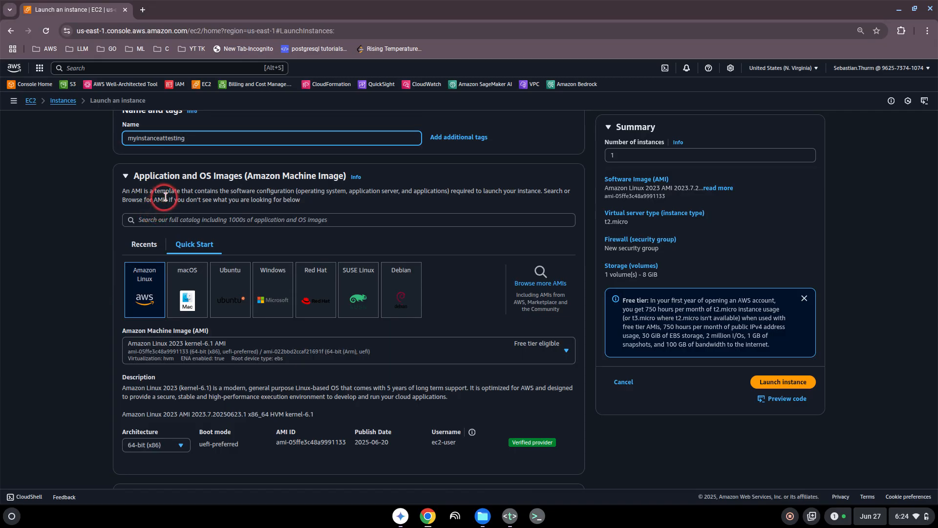
{"action": "left_click_drag", "start_coordinate": [197, 191], "coordinate": [279, 190]}
{"action": "left_click", "coordinate": [300, 190]}
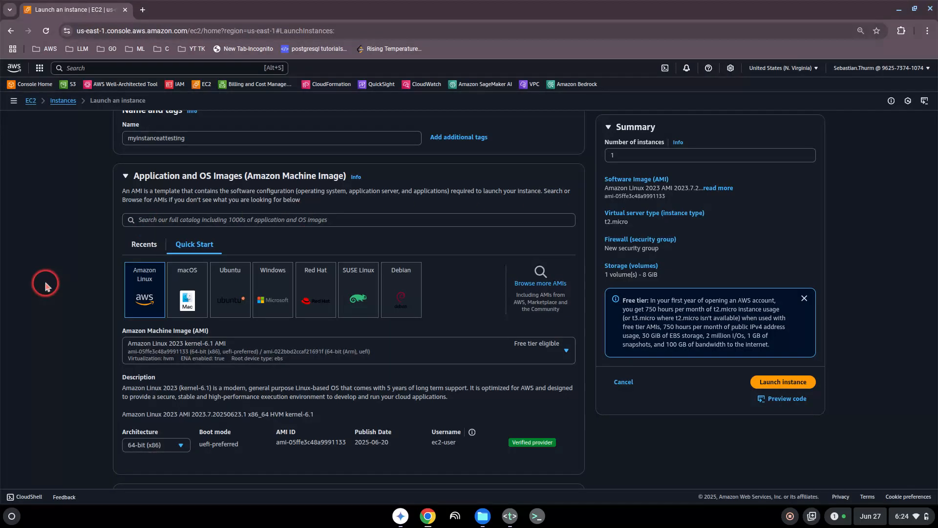
{"action": "scroll", "coordinate": [81, 293], "scroll_direction": "down", "scroll_amount": 2}
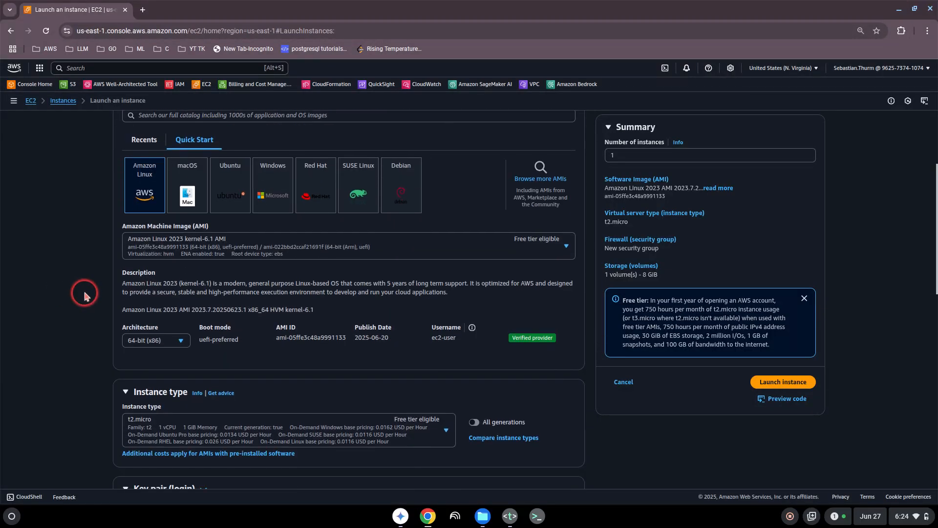
{"action": "scroll", "coordinate": [82, 296], "scroll_direction": "down", "scroll_amount": 2}
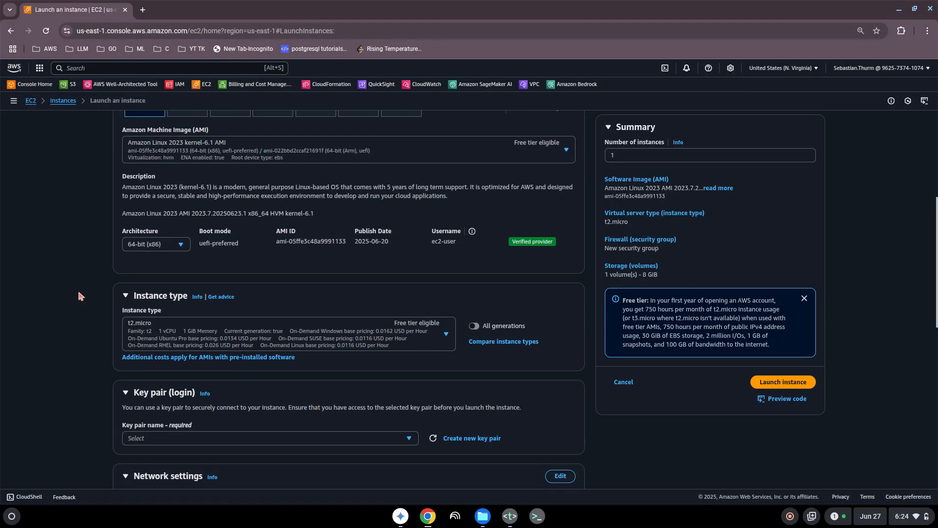
{"action": "scroll", "coordinate": [95, 276], "scroll_direction": "down", "scroll_amount": 1}
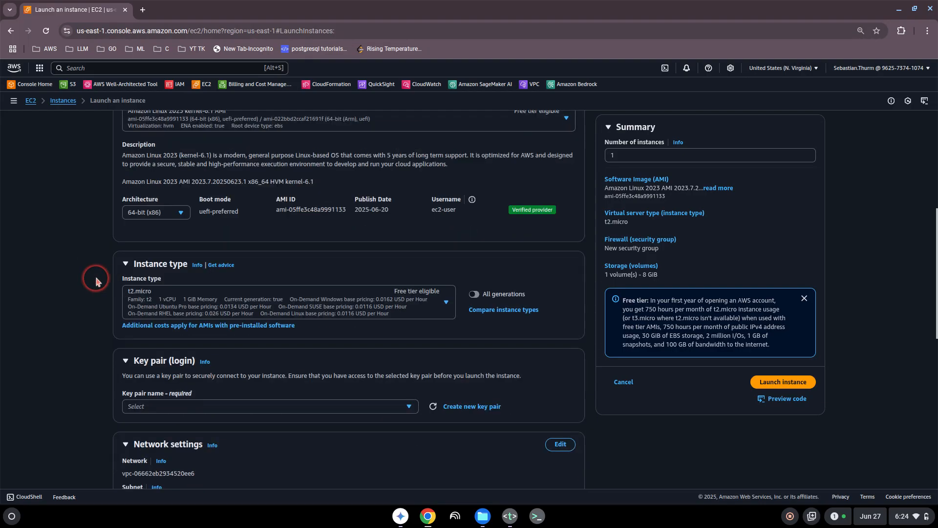
{"action": "scroll", "coordinate": [96, 279], "scroll_direction": "down", "scroll_amount": 1}
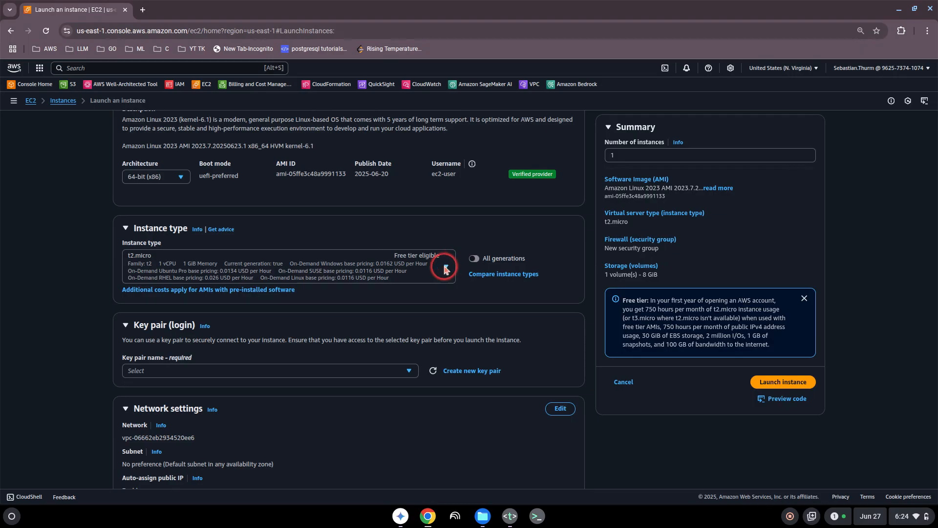
{"action": "left_click", "coordinate": [241, 272]}
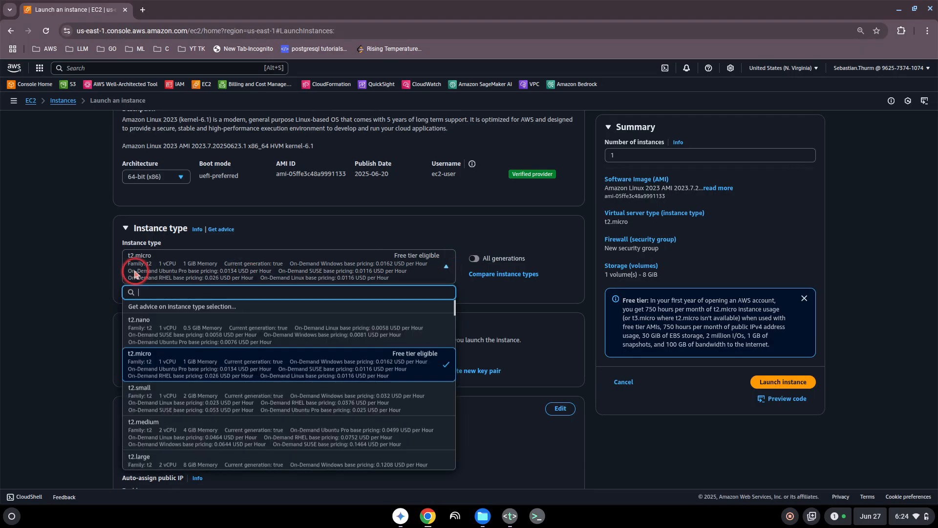
{"action": "left_click", "coordinate": [253, 370]}
{"action": "scroll", "coordinate": [253, 366], "scroll_direction": "down", "scroll_amount": 10}
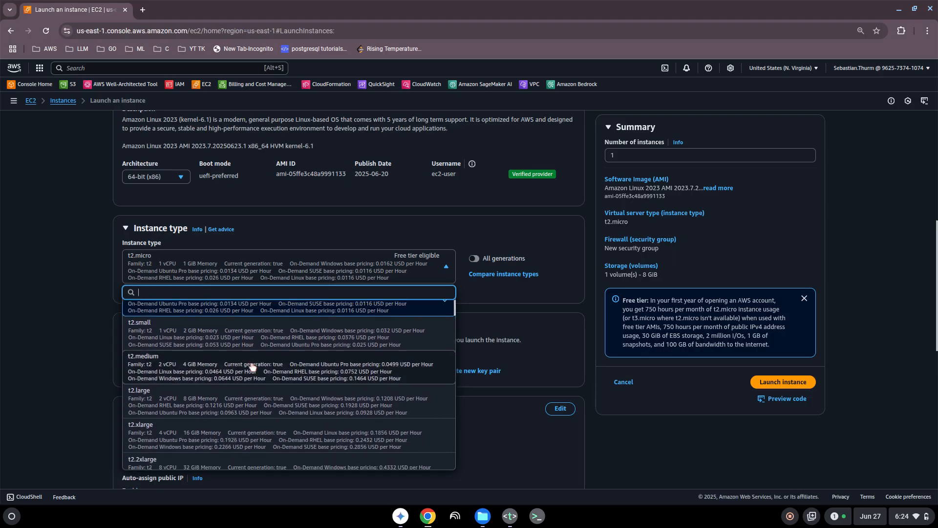
{"action": "scroll", "coordinate": [253, 366], "scroll_direction": "down", "scroll_amount": 10}
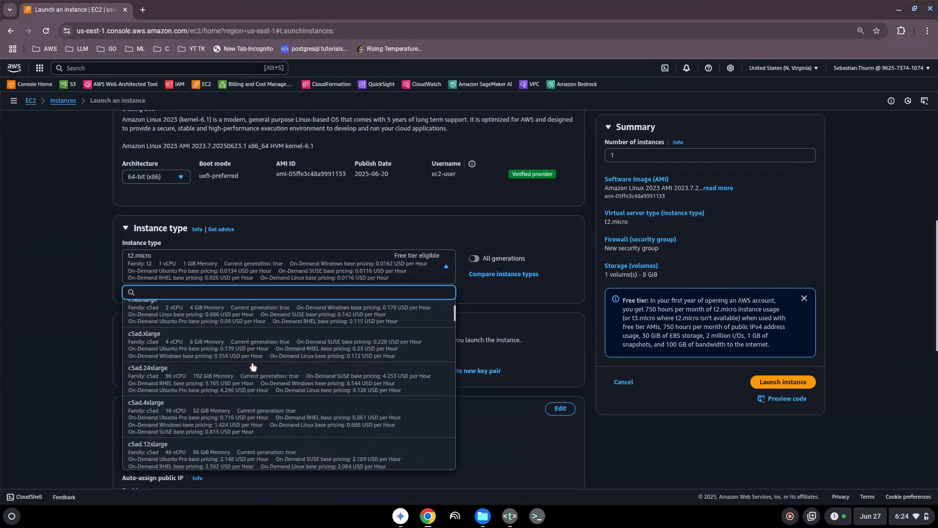
{"action": "scroll", "coordinate": [252, 367], "scroll_direction": "down", "scroll_amount": 10}
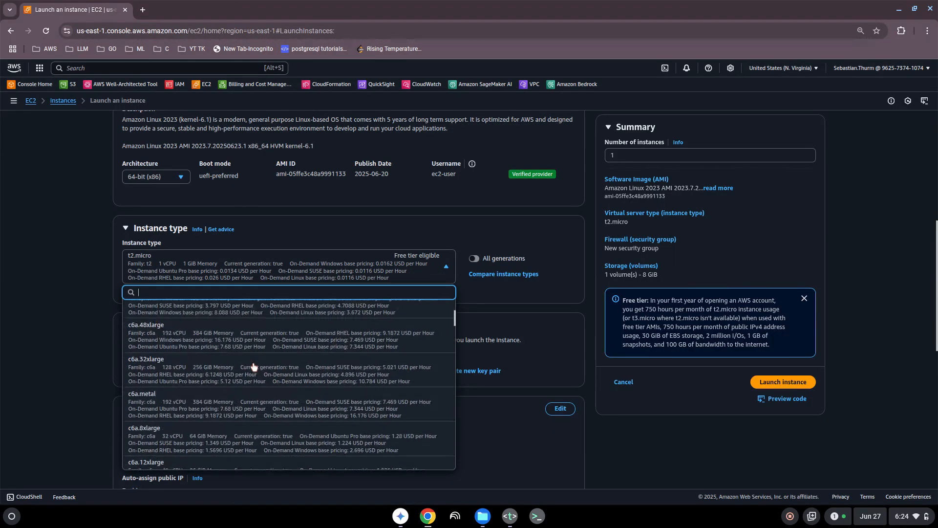
{"action": "scroll", "coordinate": [253, 366], "scroll_direction": "down", "scroll_amount": 10}
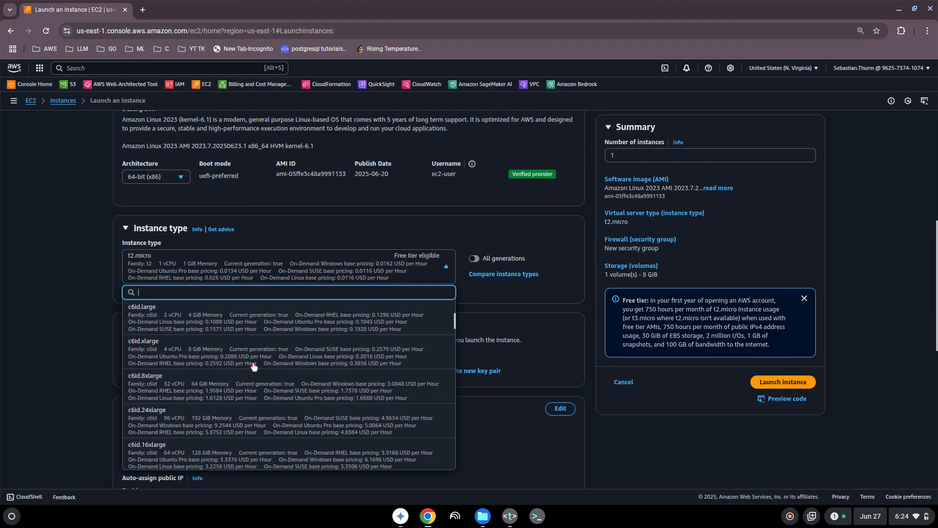
{"action": "scroll", "coordinate": [255, 368], "scroll_direction": "up", "scroll_amount": 15}
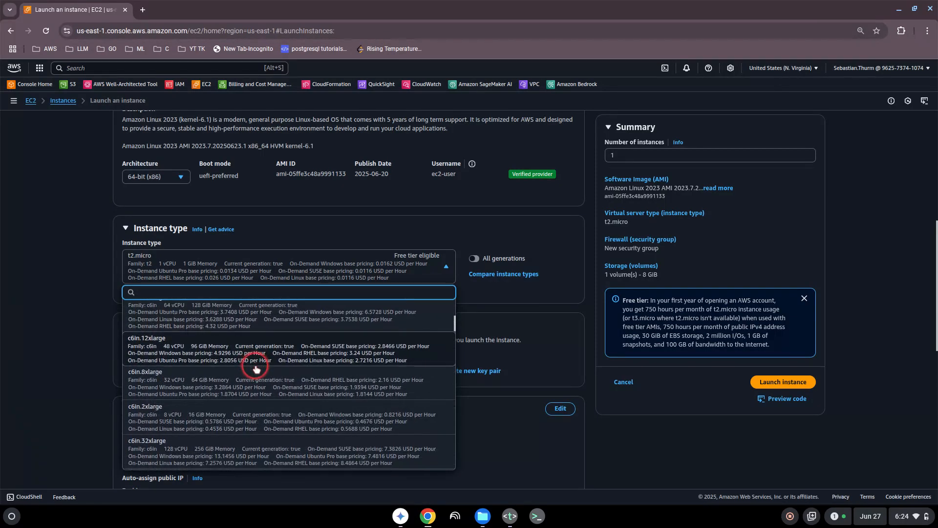
{"action": "scroll", "coordinate": [255, 368], "scroll_direction": "up", "scroll_amount": 15}
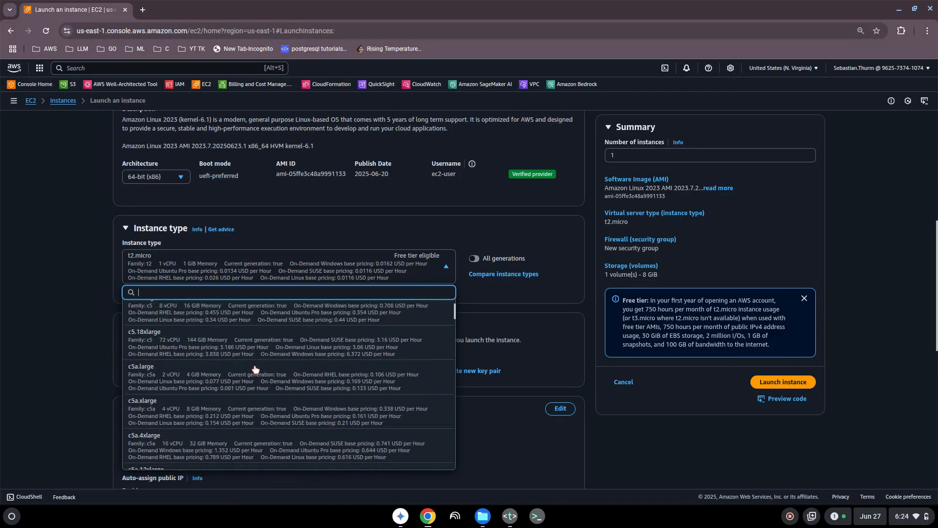
{"action": "scroll", "coordinate": [255, 367], "scroll_direction": "up", "scroll_amount": 5}
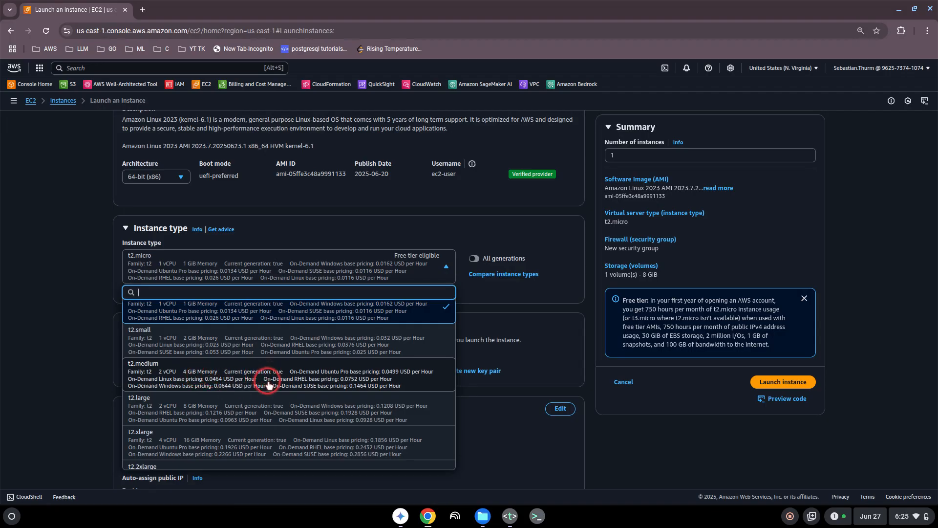
{"action": "scroll", "coordinate": [269, 385], "scroll_direction": "down", "scroll_amount": 10}
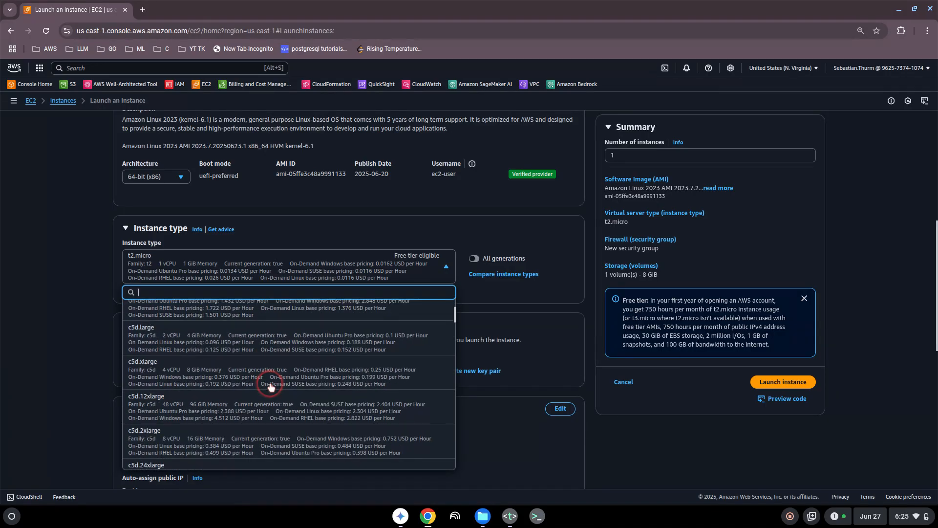
{"action": "scroll", "coordinate": [271, 389], "scroll_direction": "up", "scroll_amount": 1}
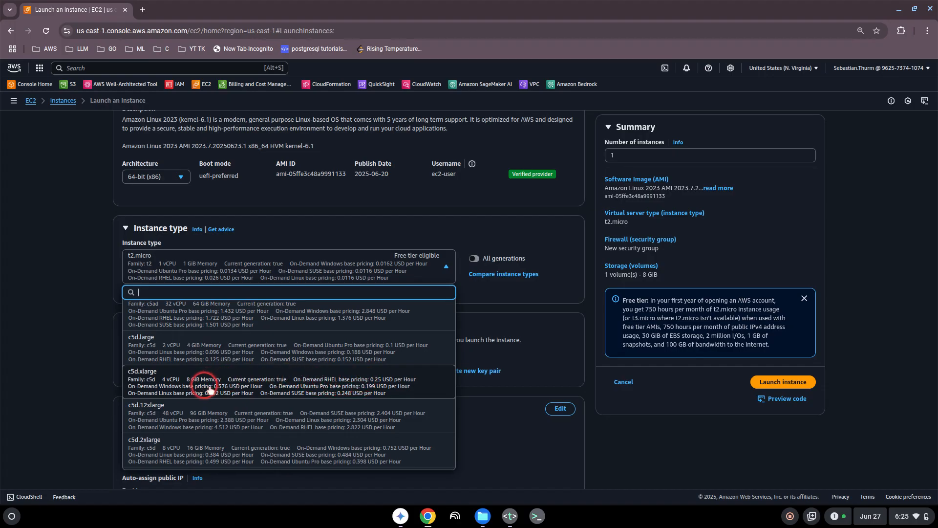
{"action": "scroll", "coordinate": [284, 386], "scroll_direction": "up", "scroll_amount": 15}
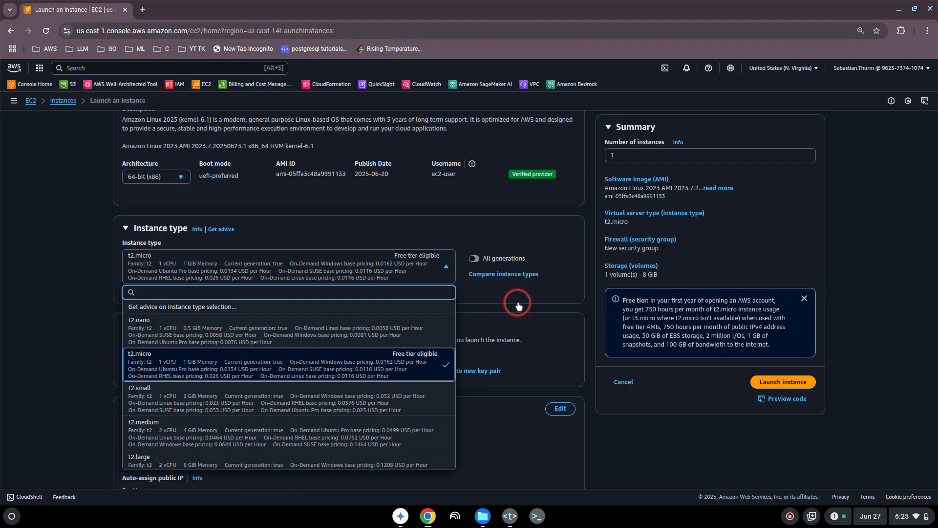
{"action": "left_click", "coordinate": [447, 269]}
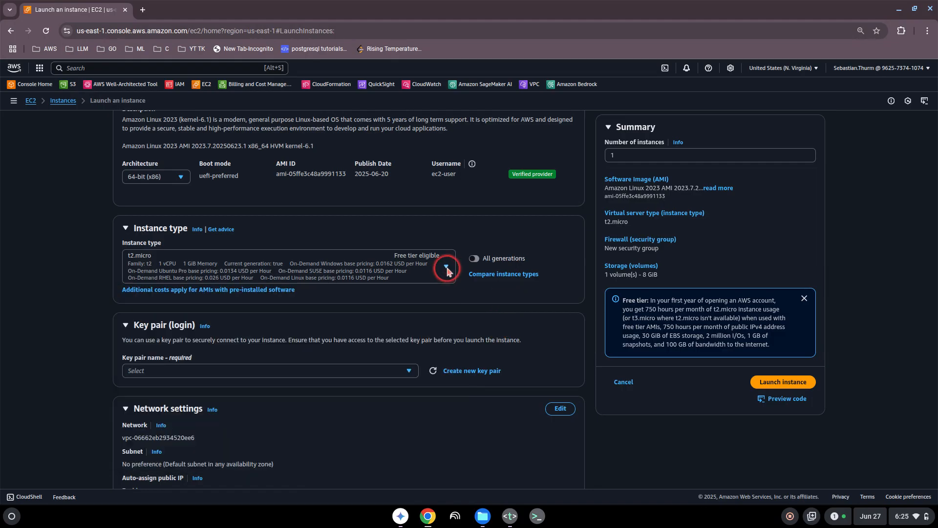
{"action": "left_click", "coordinate": [447, 270]}
- Create RSA key pair 'mykeyfortesting' as a .pem file and use it for the instance
{"action": "left_click", "coordinate": [446, 270]}
{"action": "left_click_drag", "start_coordinate": [129, 340], "coordinate": [297, 350]}
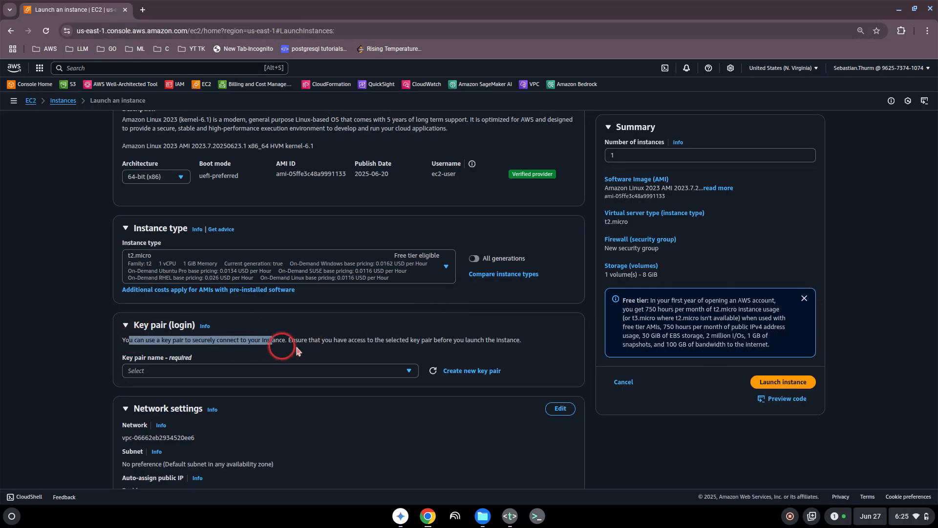
{"action": "left_click", "coordinate": [478, 372]}
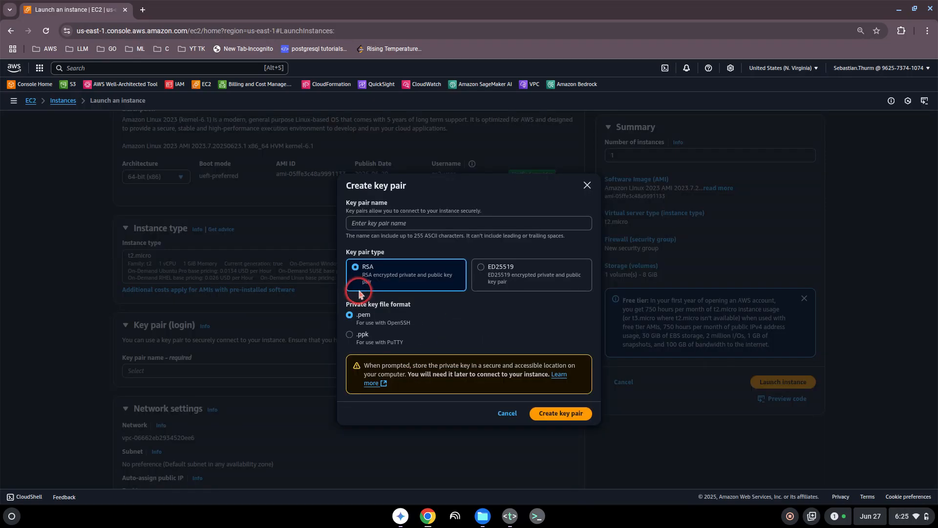
{"action": "left_click", "coordinate": [363, 223]}
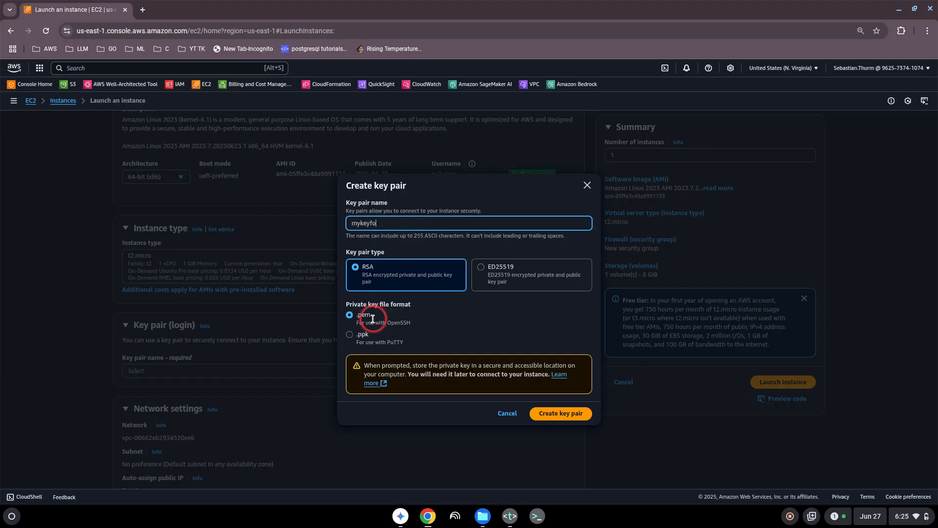
{"action": "type", "text": "mykeyfortesting"}
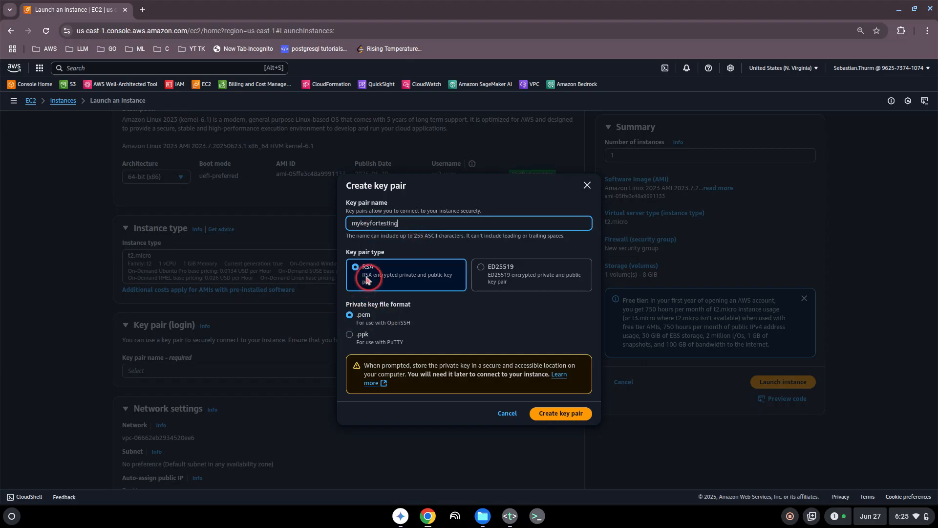
{"action": "left_click", "coordinate": [570, 413]}
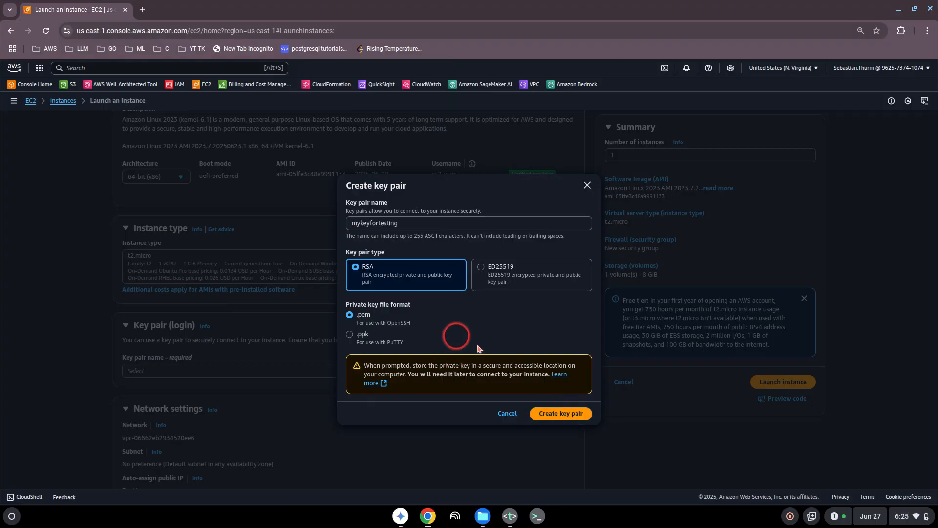
{"action": "left_click", "coordinate": [557, 413]}
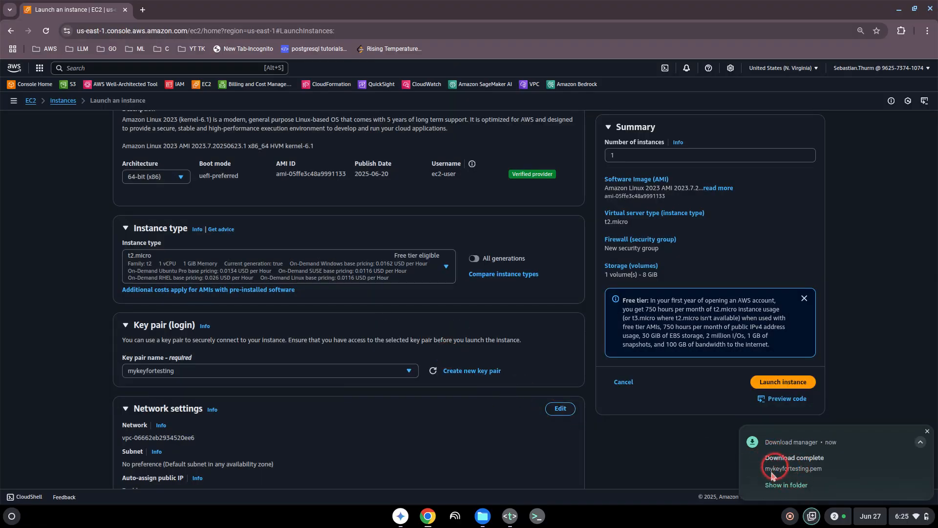
{"action": "scroll", "coordinate": [82, 348], "scroll_direction": "down", "scroll_amount": 3}
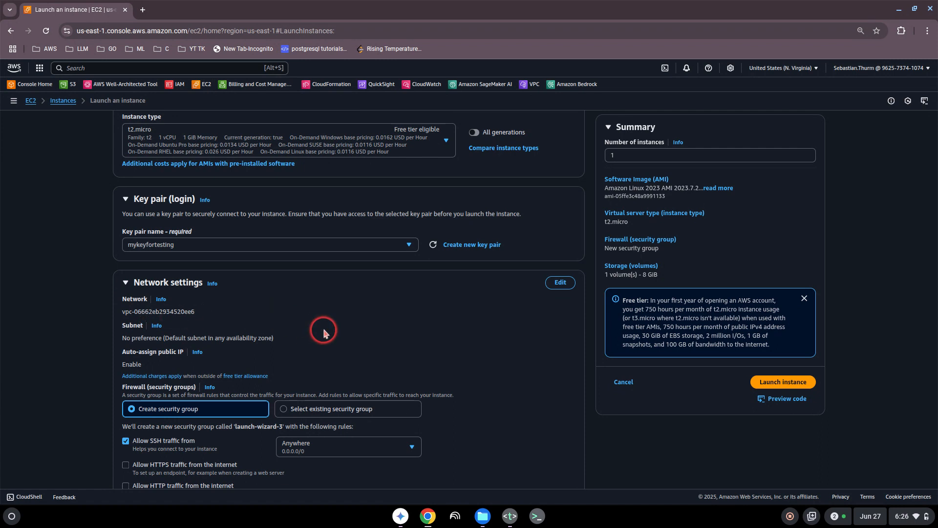
- Make Network settings editable and review the SSH security group and 8 GiB storage sections
{"action": "left_click", "coordinate": [554, 284]}
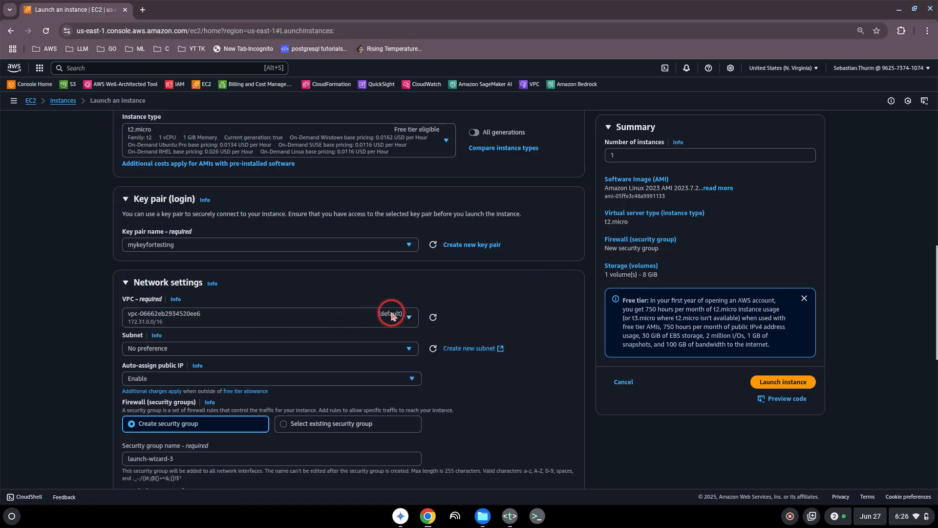
{"action": "scroll", "coordinate": [556, 351], "scroll_direction": "down", "scroll_amount": 3}
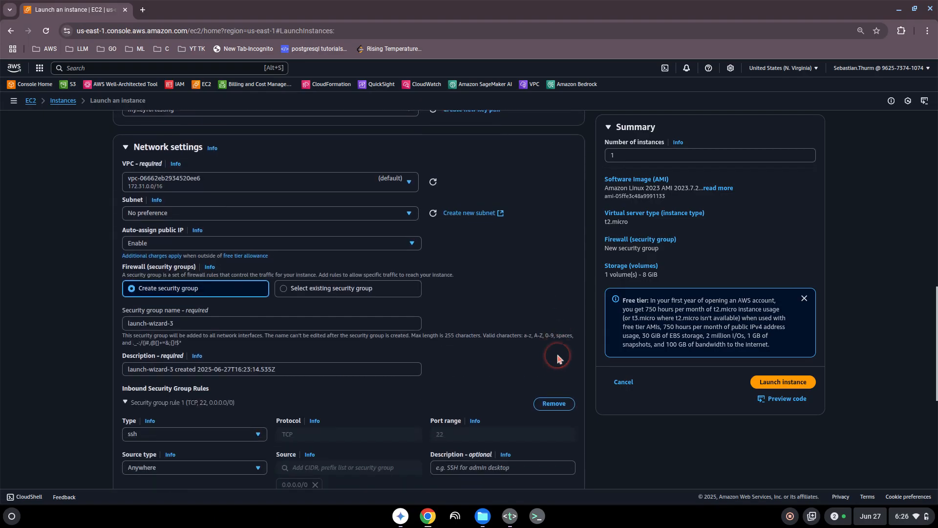
{"action": "scroll", "coordinate": [530, 354], "scroll_direction": "down", "scroll_amount": 4}
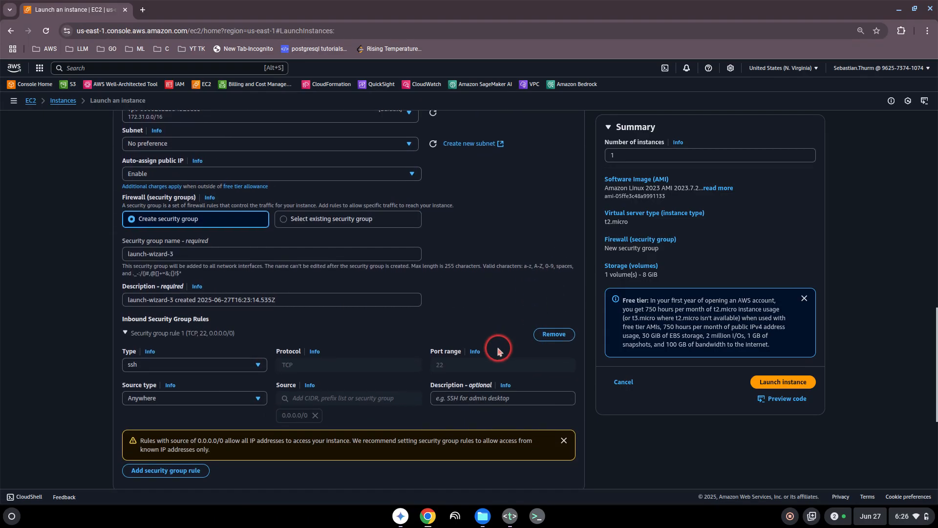
{"action": "scroll", "coordinate": [466, 350], "scroll_direction": "down", "scroll_amount": 2}
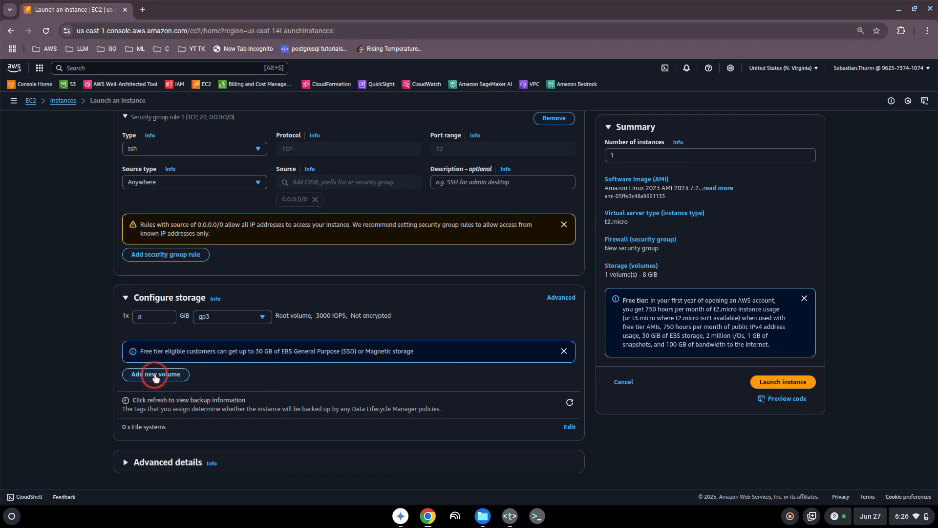
{"action": "scroll", "coordinate": [359, 380], "scroll_direction": "down", "scroll_amount": 1}
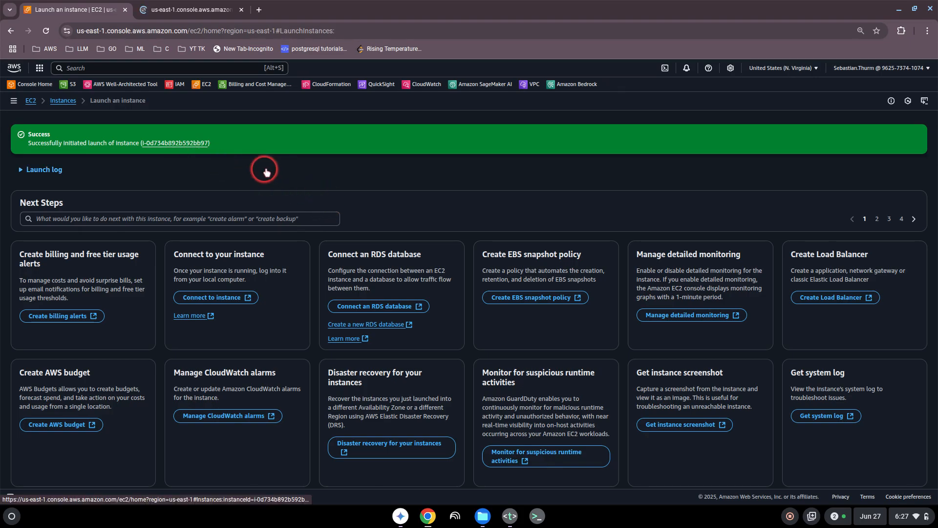
- Switch to the new instance's tab and browse the EC2 sidebar and pending myinstanceattesting in Instances
{"action": "left_click", "coordinate": [172, 12]}
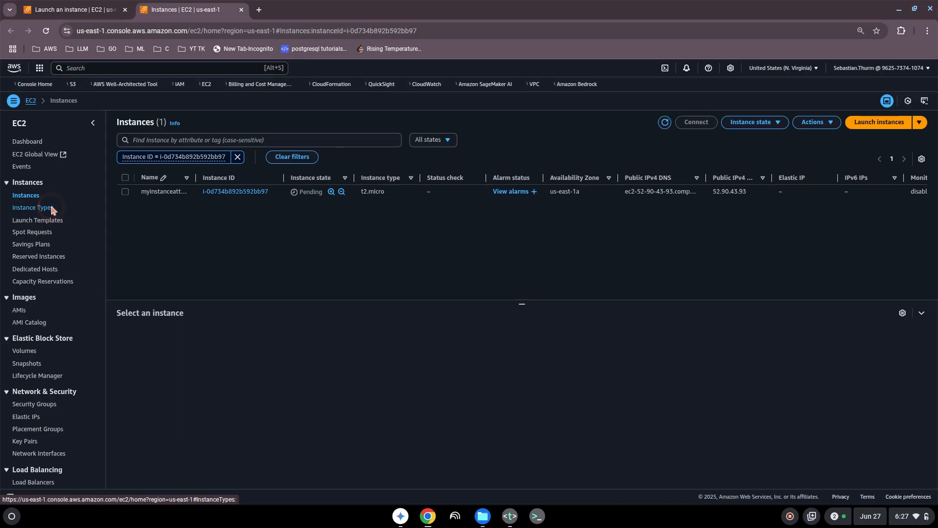
{"action": "left_click", "coordinate": [46, 222]}
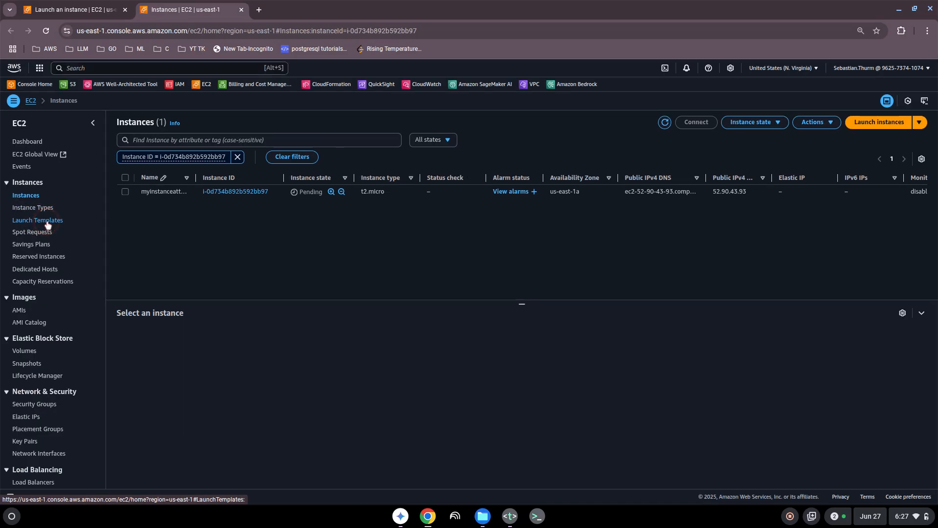
{"action": "left_click", "coordinate": [33, 245]}
{"action": "left_click", "coordinate": [33, 247]}
{"action": "left_click", "coordinate": [34, 248]}
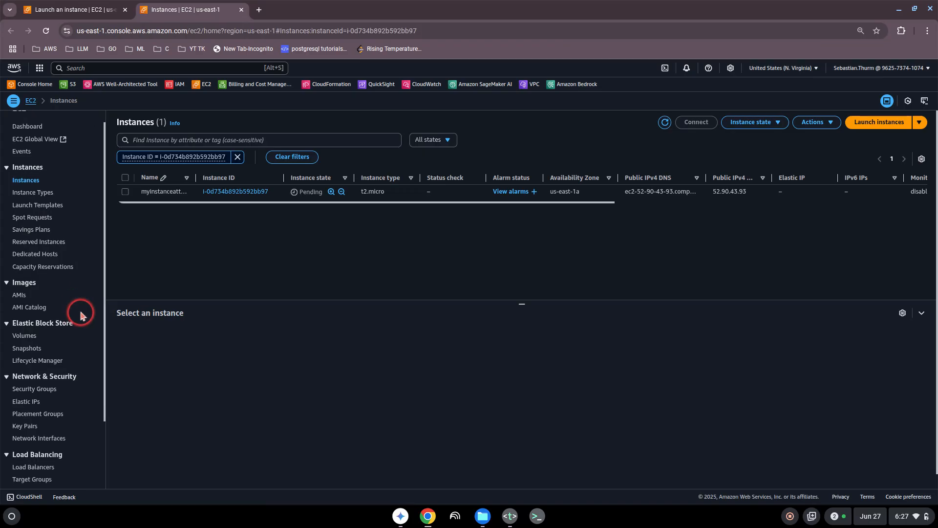
{"action": "scroll", "coordinate": [80, 315], "scroll_direction": "down", "scroll_amount": 1}
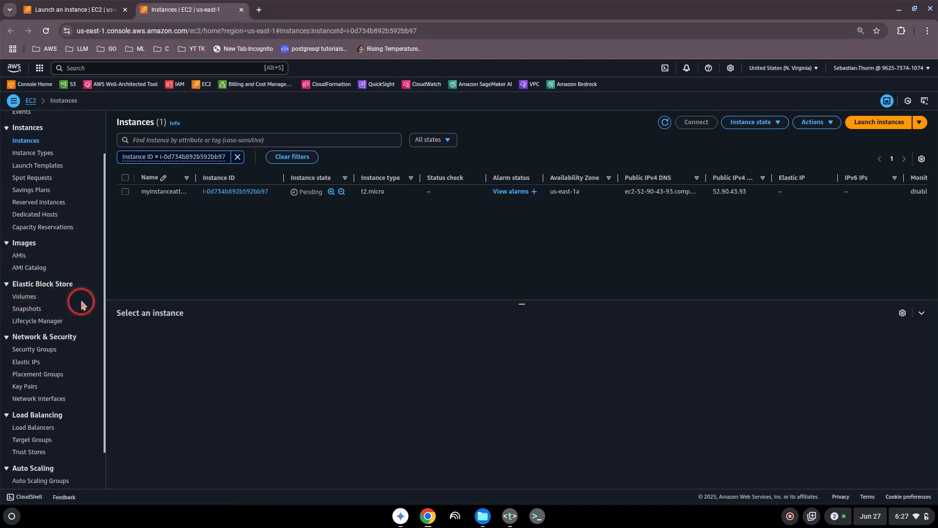
{"action": "scroll", "coordinate": [80, 303], "scroll_direction": "down", "scroll_amount": 1}
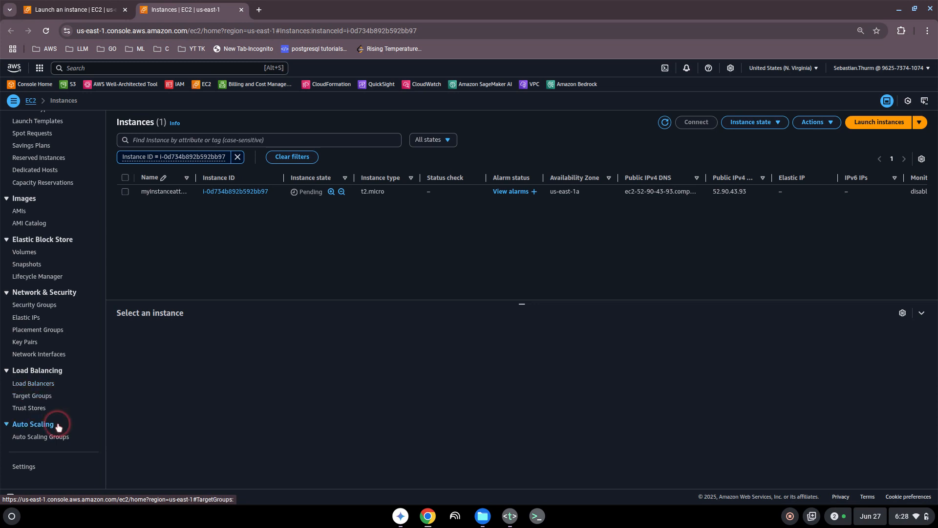
{"action": "scroll", "coordinate": [101, 232], "scroll_direction": "up", "scroll_amount": 3}
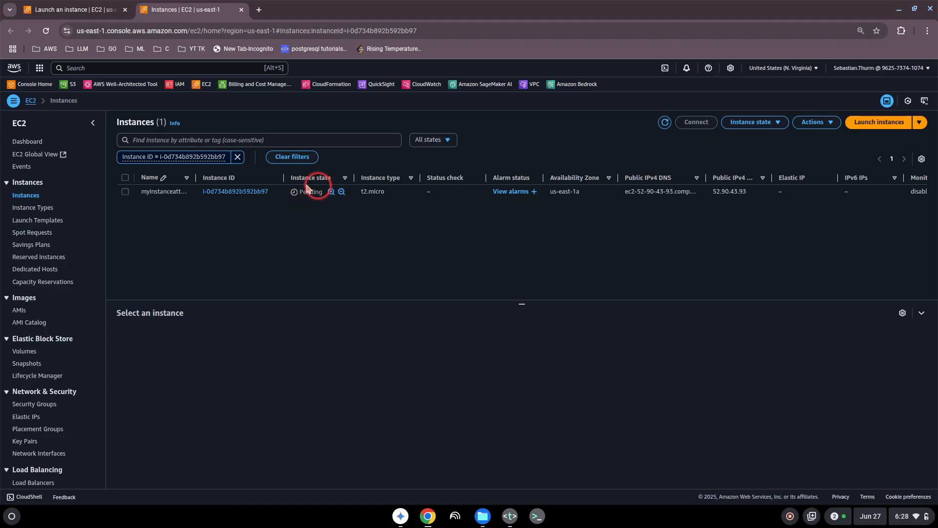
- Refresh, select myinstanceattesting, and start an EC2 Instance Connect shell session on it
{"action": "left_click", "coordinate": [665, 122]}
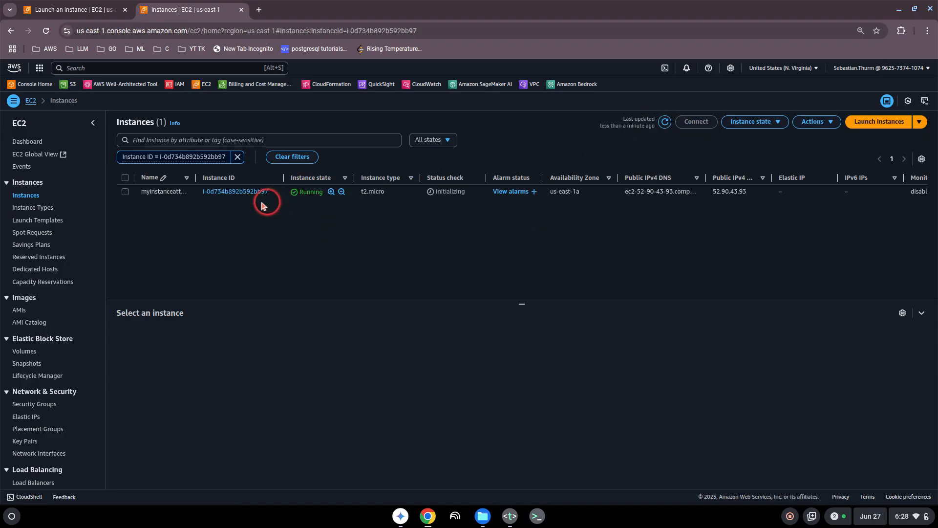
{"action": "left_click", "coordinate": [125, 192]}
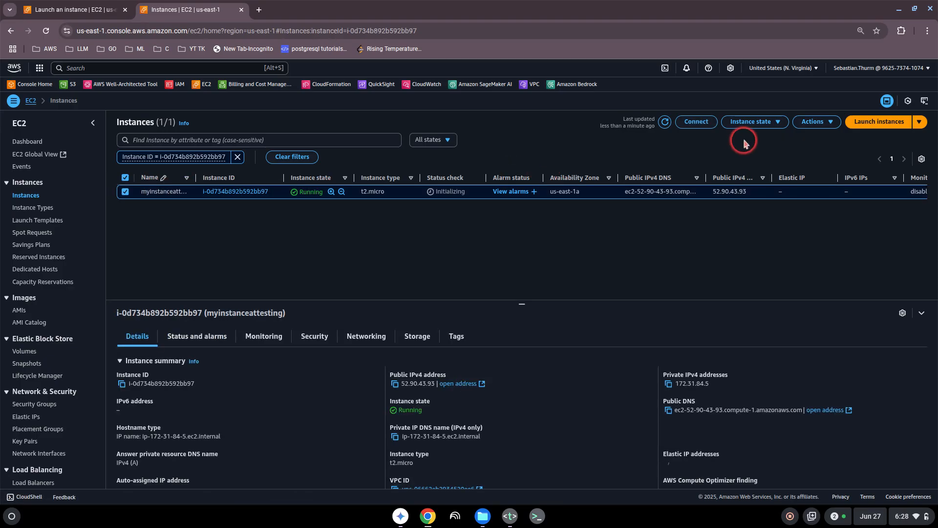
{"action": "left_click", "coordinate": [811, 122]}
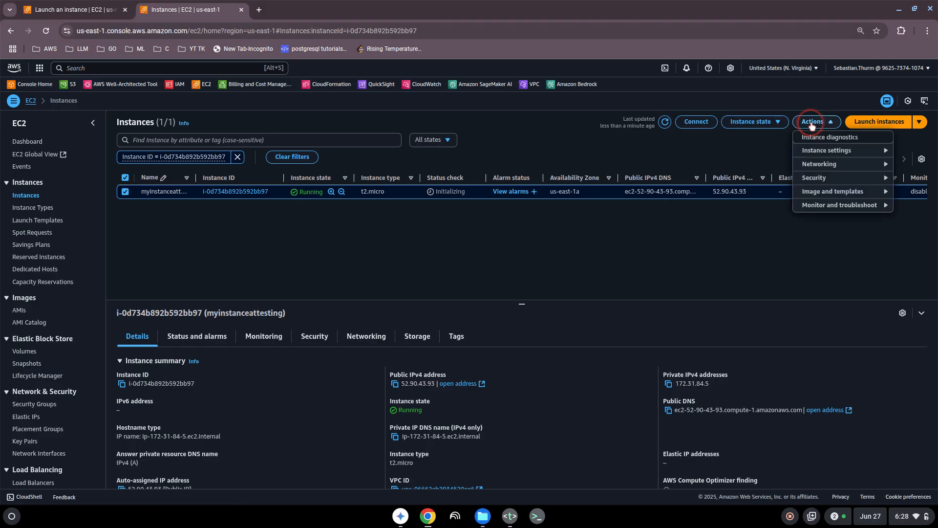
{"action": "left_click", "coordinate": [700, 124]}
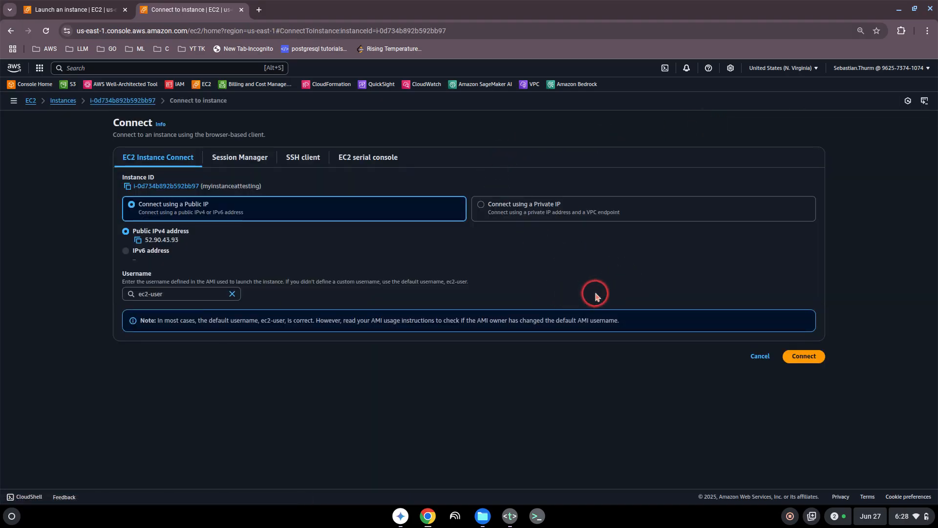
{"action": "left_click", "coordinate": [805, 357]}
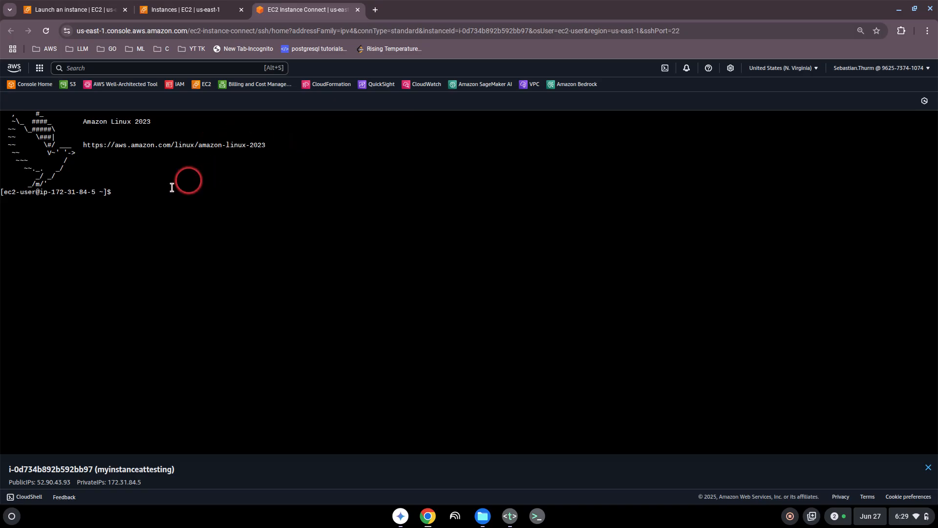
- In the instance shell, run ls, then create a test directory and list the home folder
{"action": "left_click", "coordinate": [128, 194]}
{"action": "type", "text": "ls"}
{"action": "key", "text": "Return"}
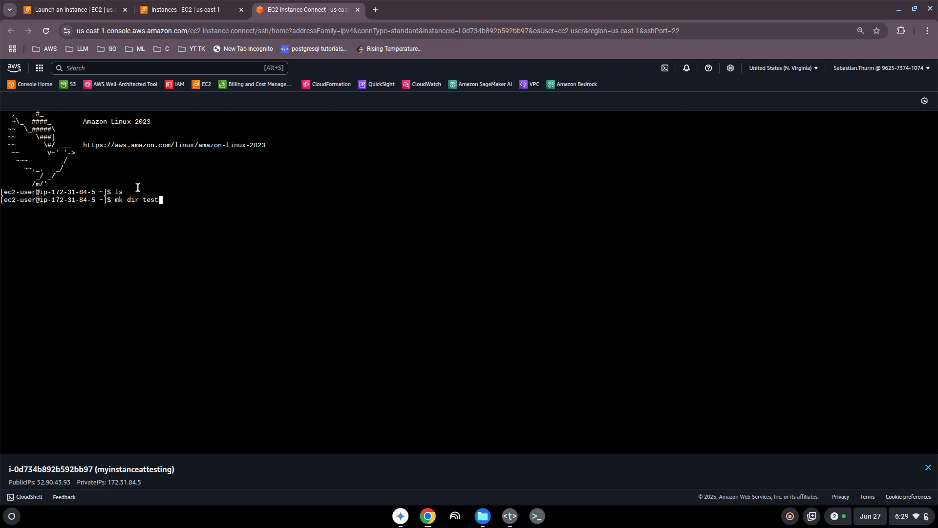
{"action": "type", "text": "mk dir test"}
{"action": "key", "text": "Return"}
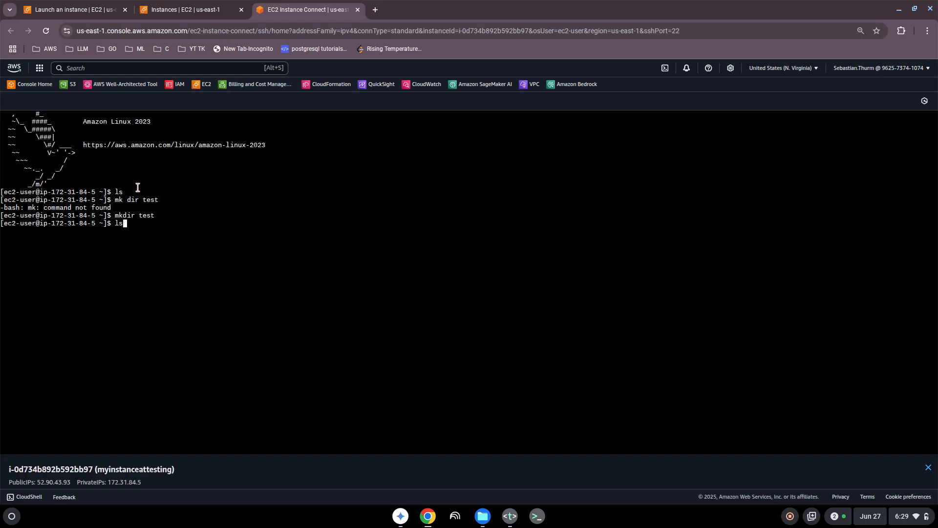
{"action": "key", "text": "Return"}
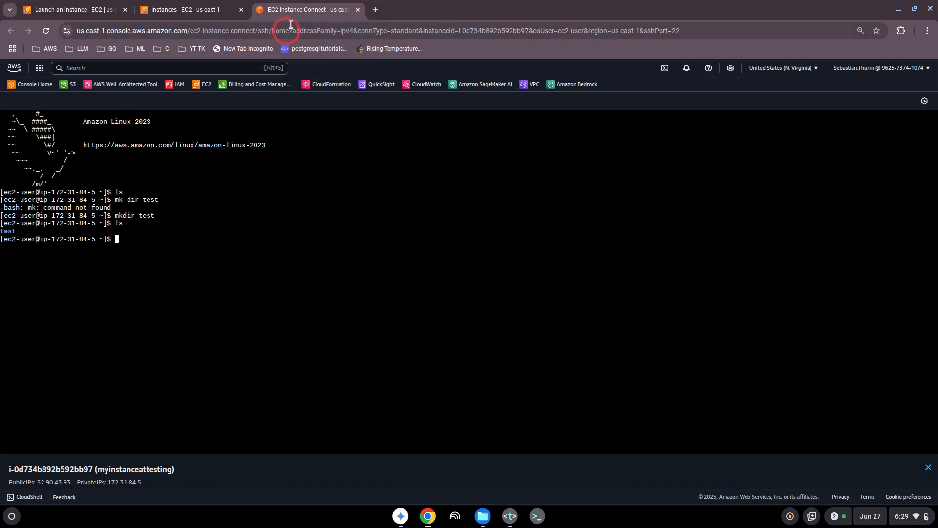
- Close the Instance Connect tab and open then dismiss the instance Actions menu
{"action": "left_click", "coordinate": [358, 10]}
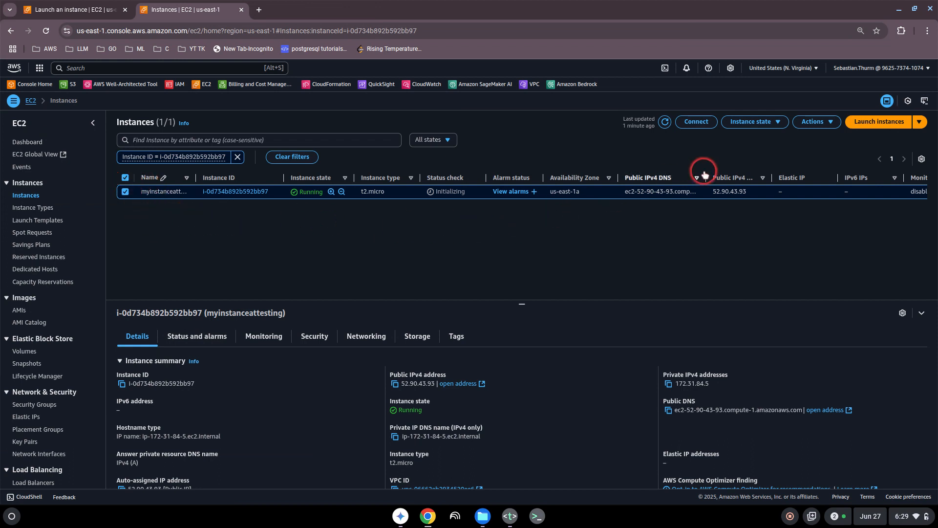
{"action": "left_click", "coordinate": [813, 122]}
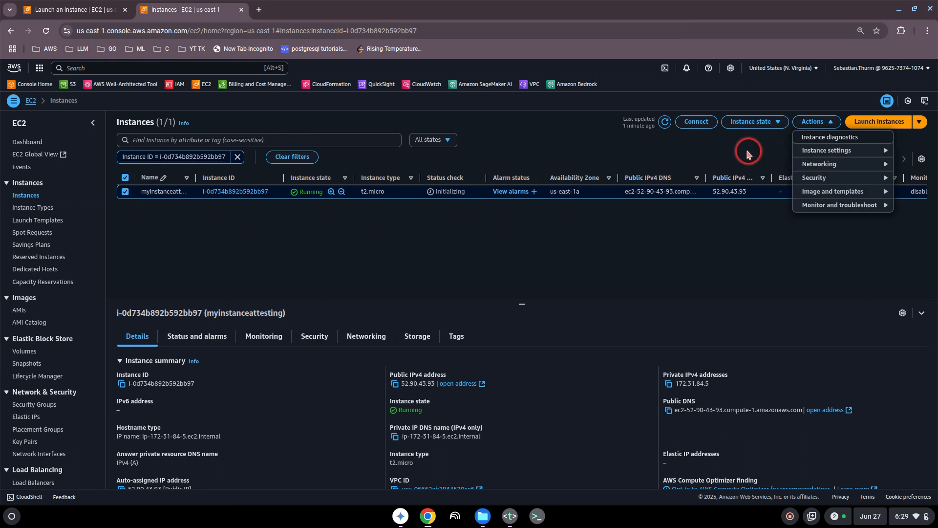
{"action": "left_click", "coordinate": [714, 147]}
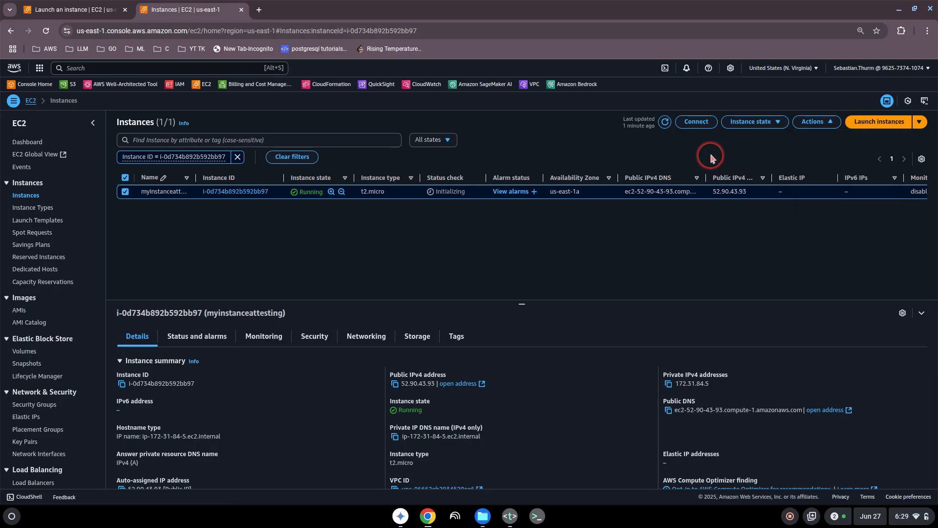
- Stop myinstanceattesting via Instance state and refresh to see it Stopping
{"action": "left_click", "coordinate": [754, 123]}
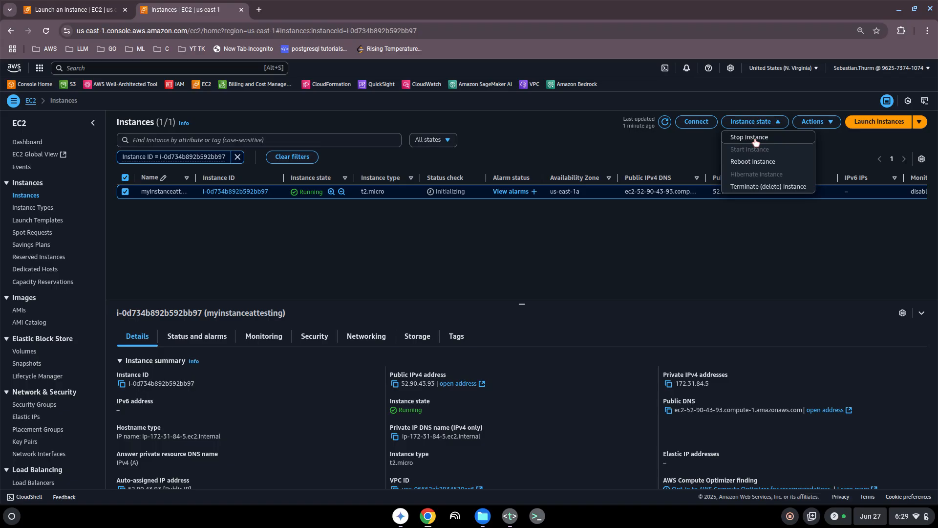
{"action": "left_click", "coordinate": [755, 141]}
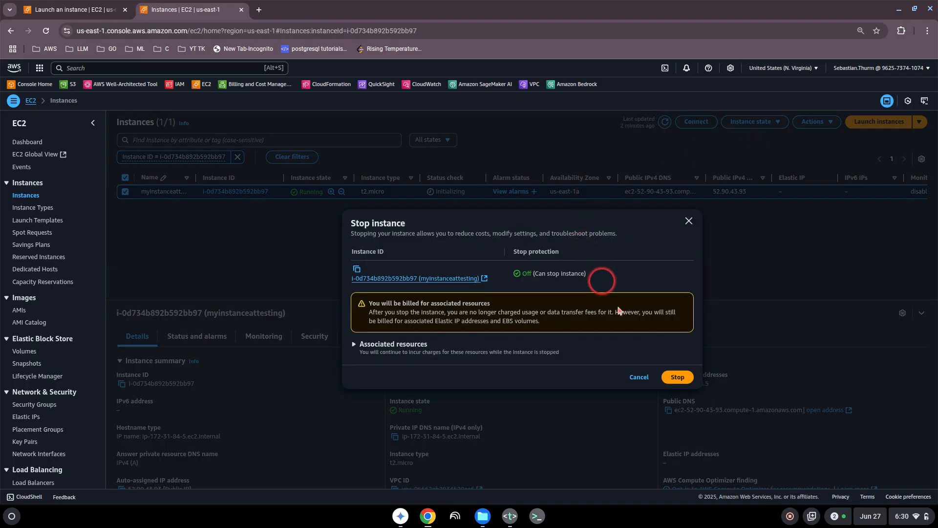
{"action": "left_click", "coordinate": [677, 376]}
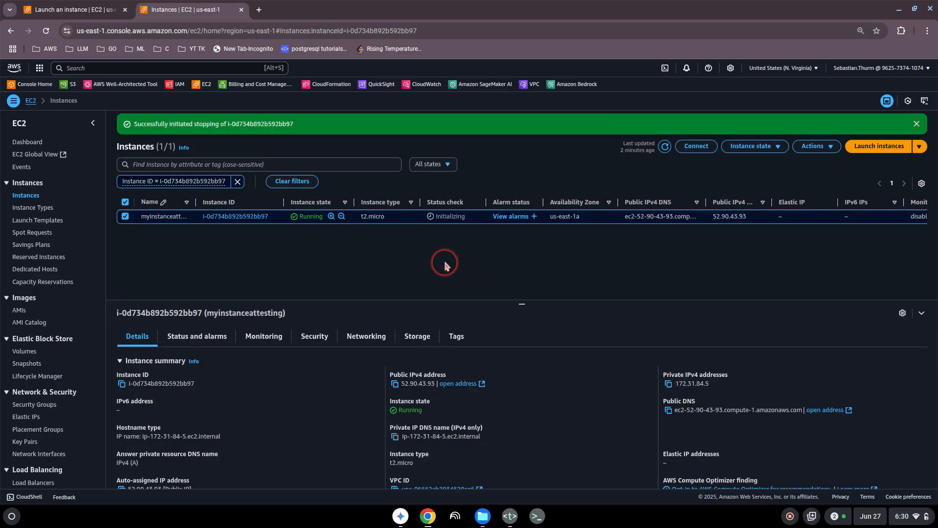
{"action": "left_click", "coordinate": [665, 148]}
{"action": "left_click", "coordinate": [665, 147]}
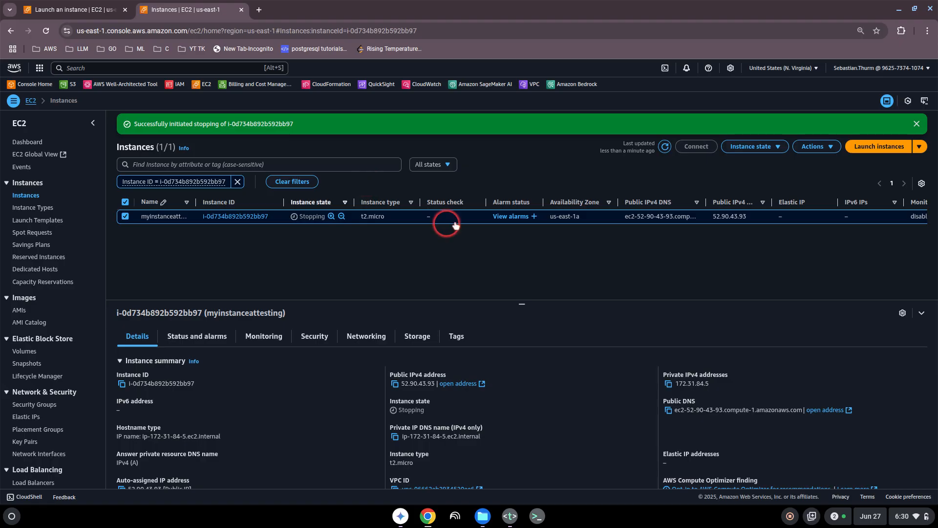
- Terminate myinstanceattesting, dismiss the banners, and refresh until it shows Terminated
{"action": "left_click", "coordinate": [768, 148]}
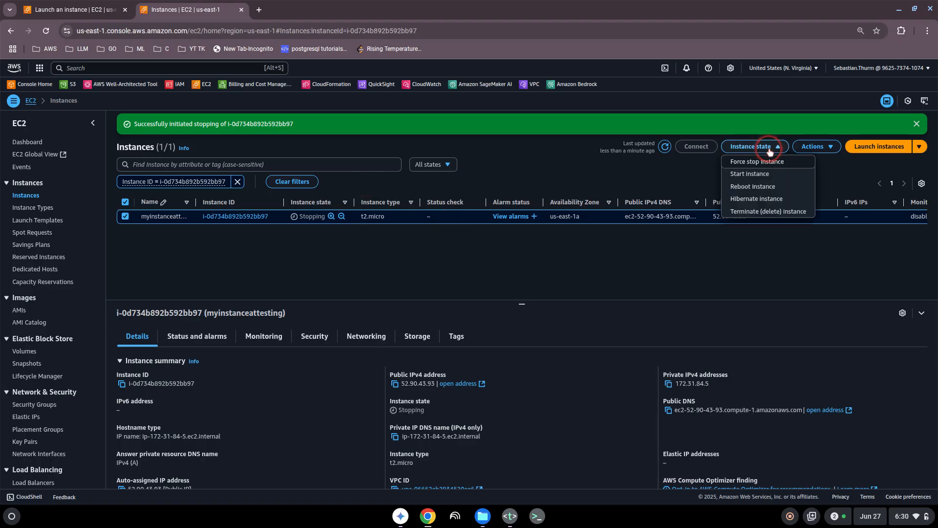
{"action": "left_click", "coordinate": [774, 214]}
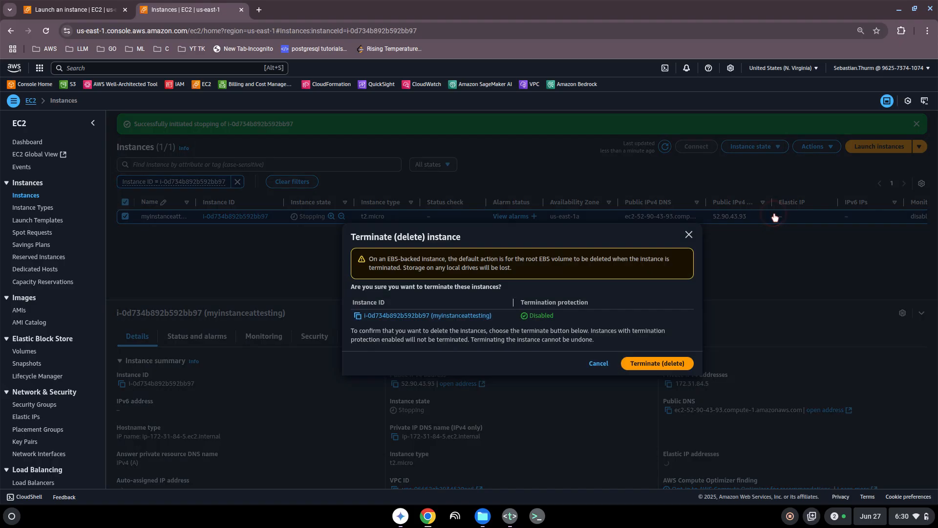
{"action": "left_click", "coordinate": [693, 234]}
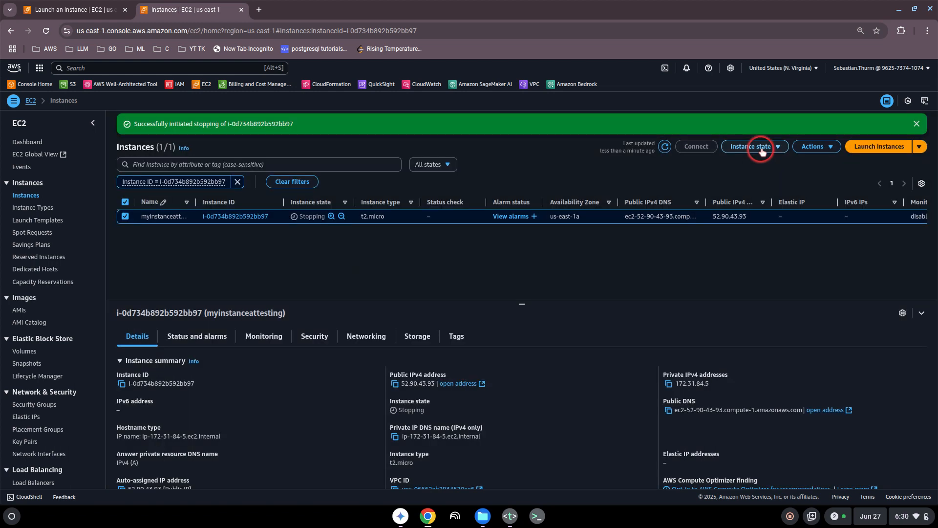
{"action": "left_click", "coordinate": [762, 151]}
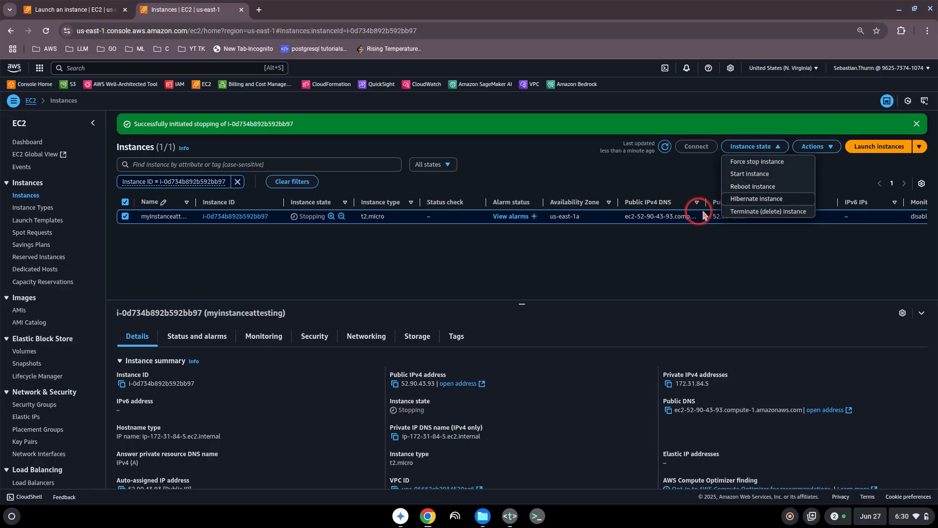
{"action": "left_click", "coordinate": [757, 212]}
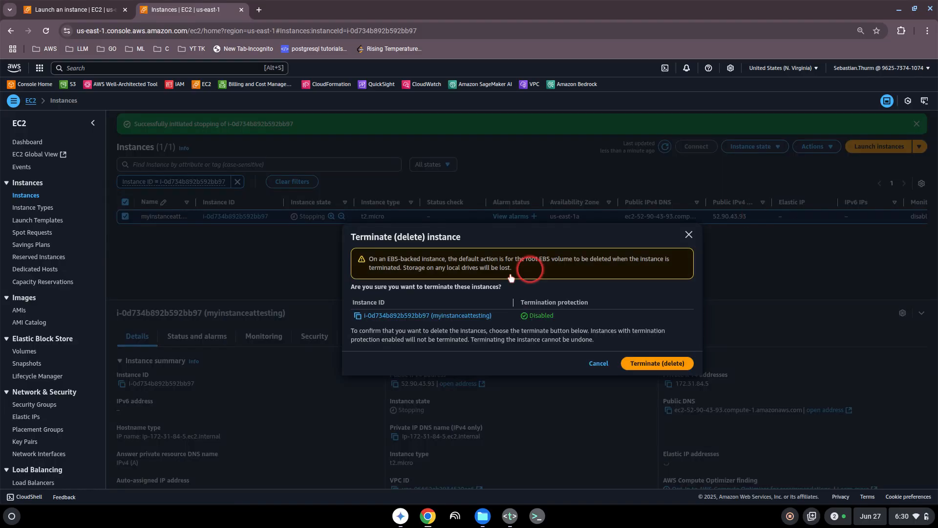
{"action": "left_click", "coordinate": [641, 364]}
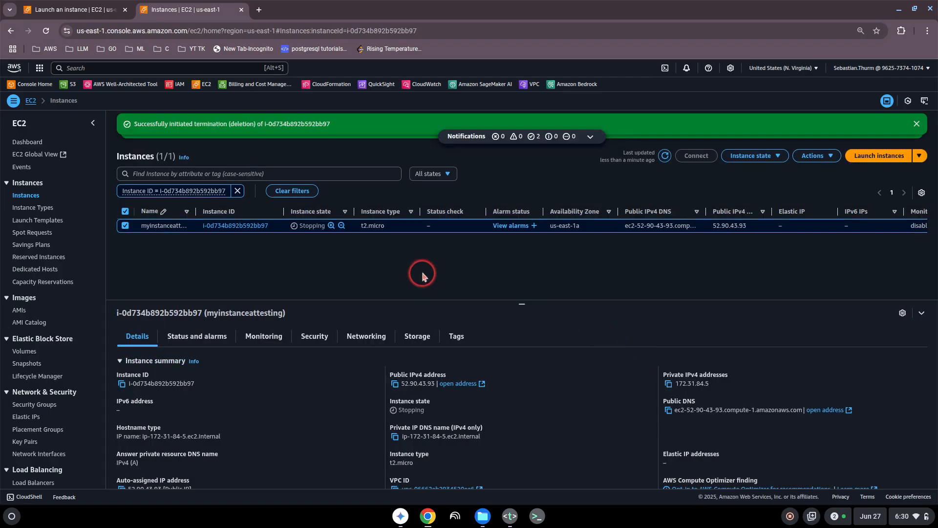
{"action": "left_click", "coordinate": [912, 127]}
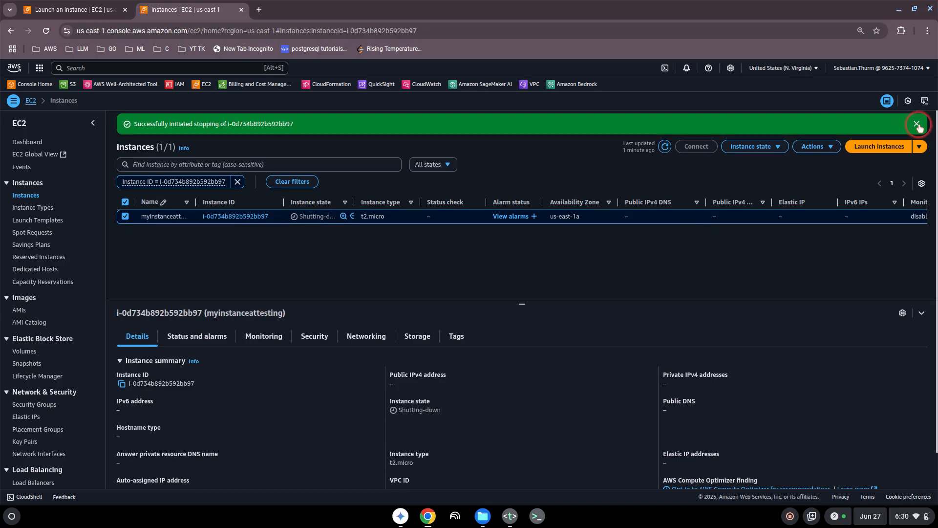
{"action": "left_click", "coordinate": [472, 236]}
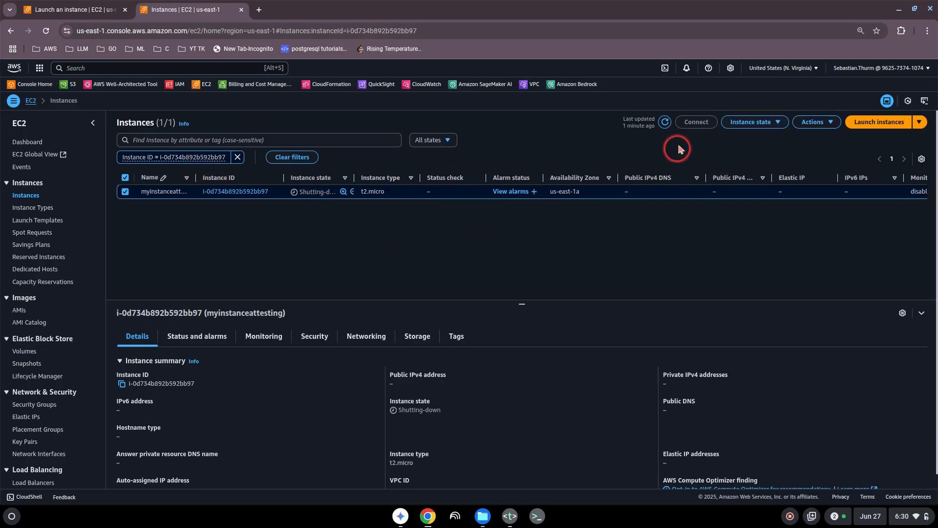
{"action": "left_click", "coordinate": [664, 122]}
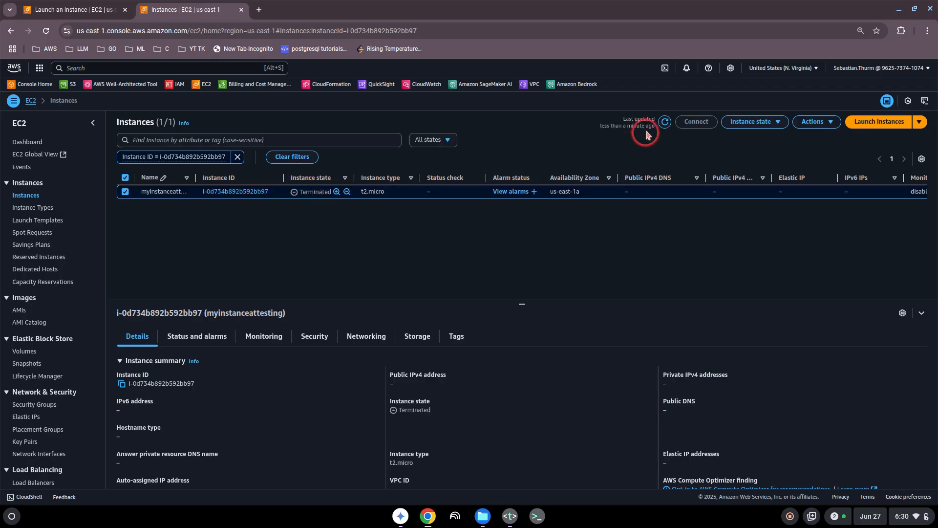
{"action": "left_click", "coordinate": [665, 123]}
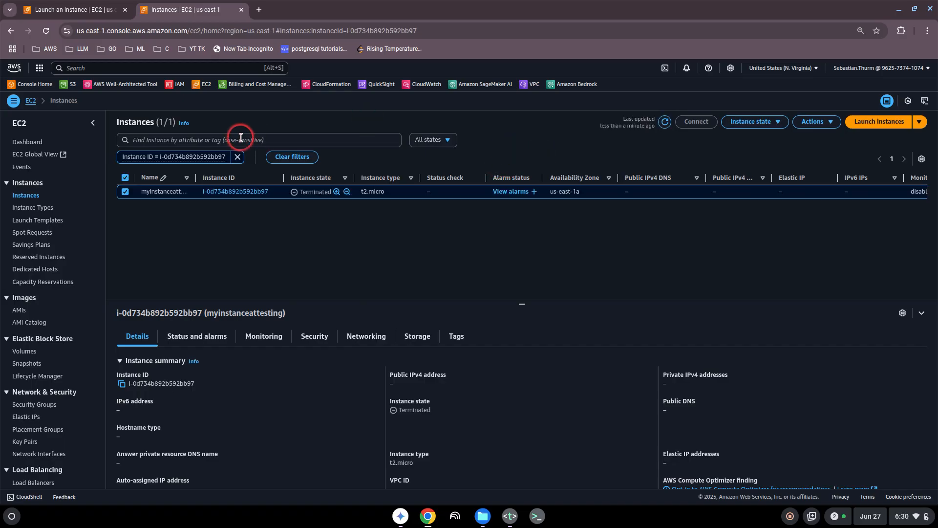
- Remove the EC2 line from the topics.txt notes and minimize them
{"action": "left_click", "coordinate": [510, 516]}
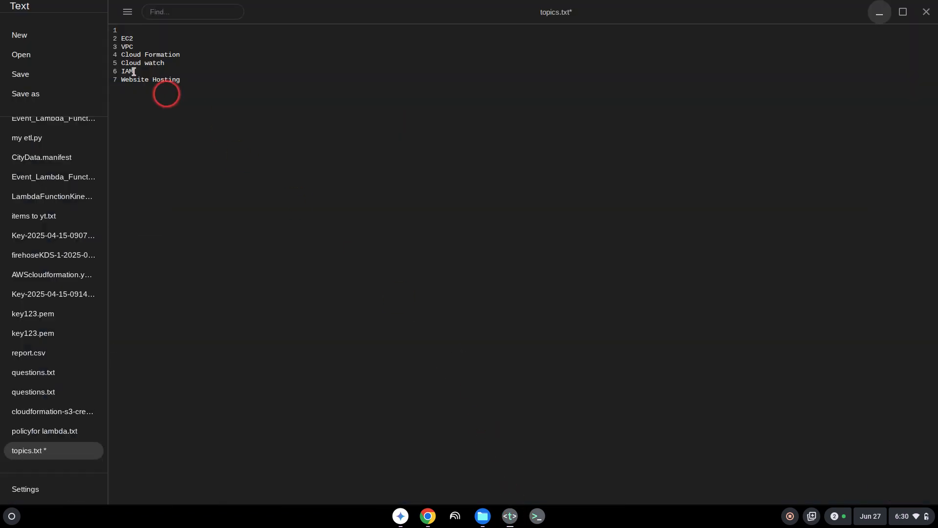
{"action": "left_click", "coordinate": [142, 39]}
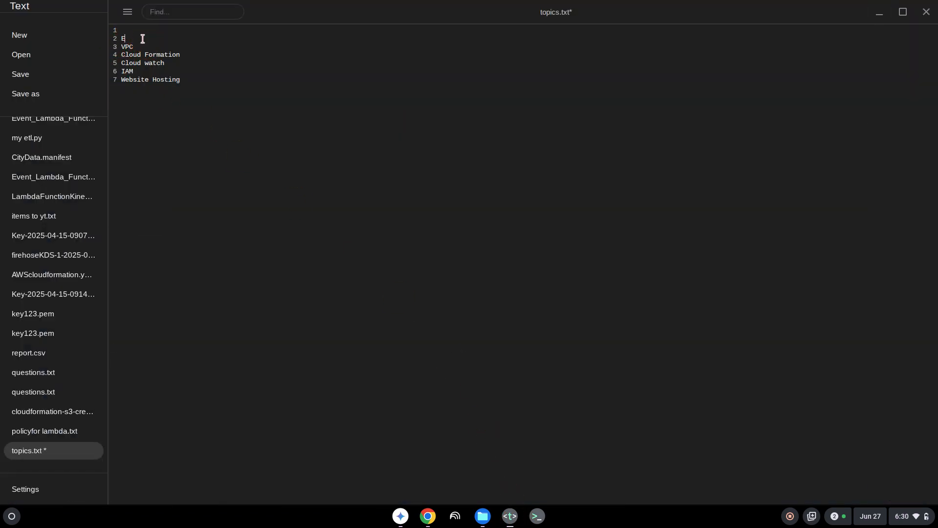
{"action": "left_click", "coordinate": [882, 12]}
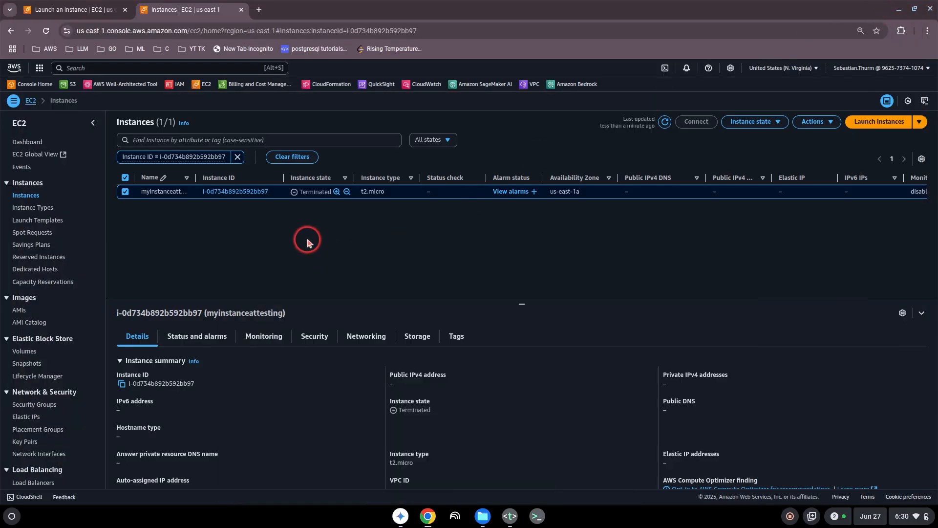
- Search for 'vp' and open the VPC dashboard for N. Virginia
{"action": "left_click", "coordinate": [96, 67]}
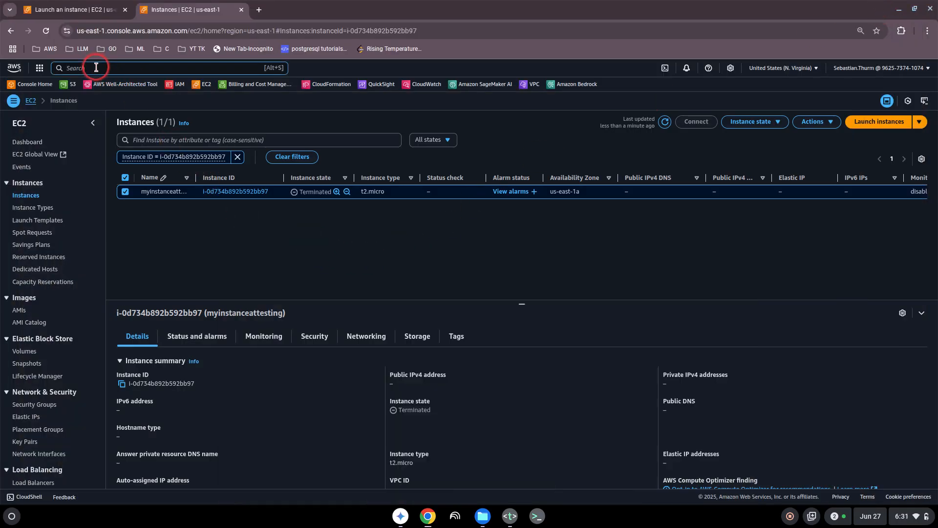
{"action": "type", "text": "vpc"}
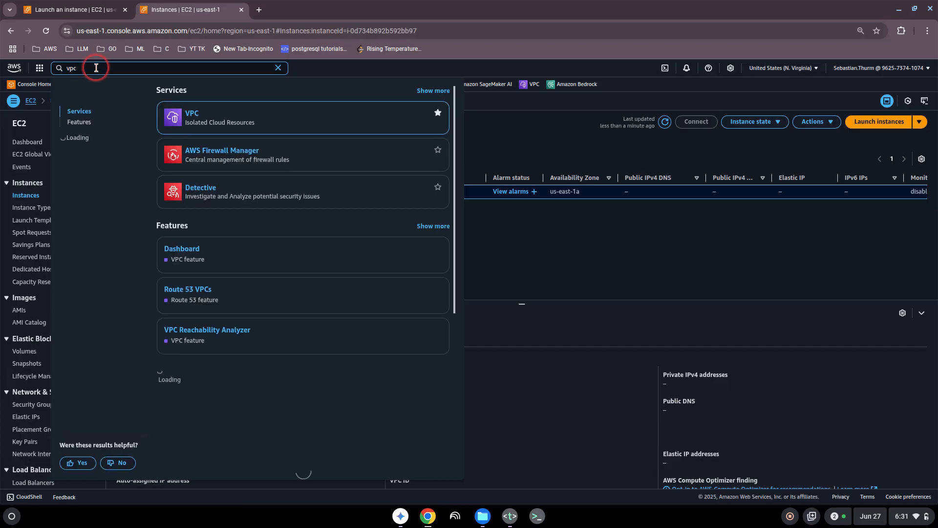
{"action": "left_click", "coordinate": [191, 114]}
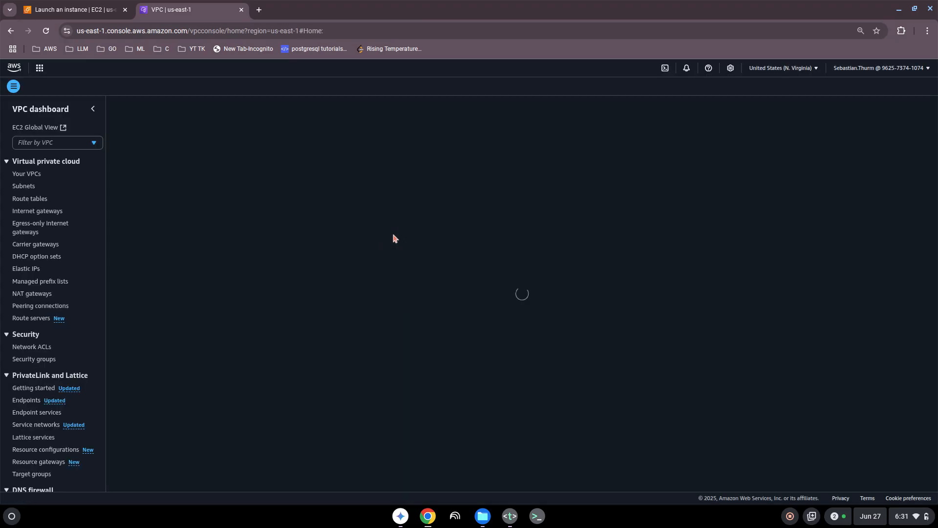
{"action": "left_click", "coordinate": [401, 215]}
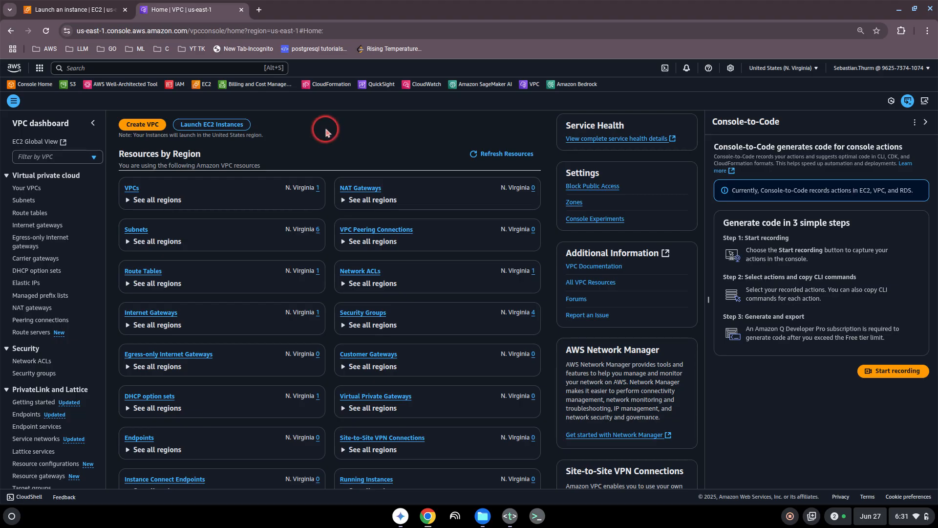
- Start Create VPC, close Console-to-Code, and choose VPC and more after trying VPC only
{"action": "left_click", "coordinate": [139, 123]}
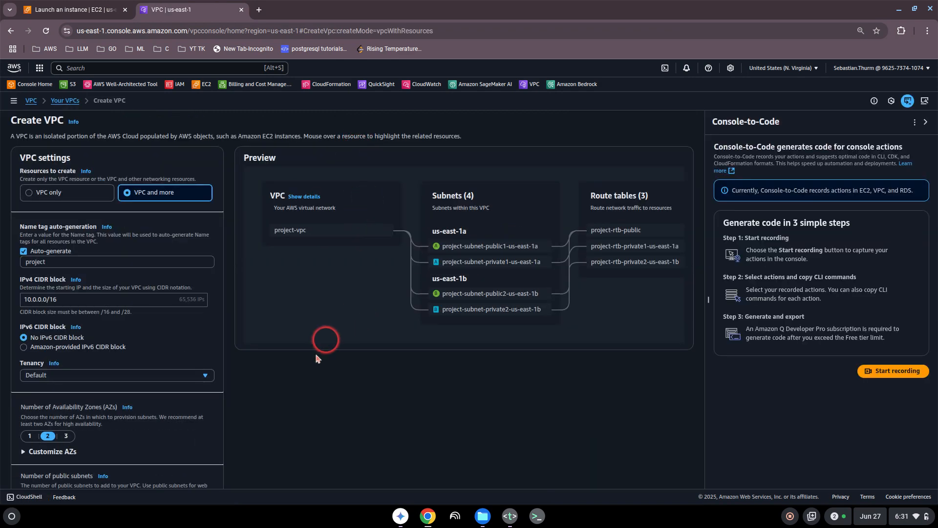
{"action": "left_click", "coordinate": [926, 122]}
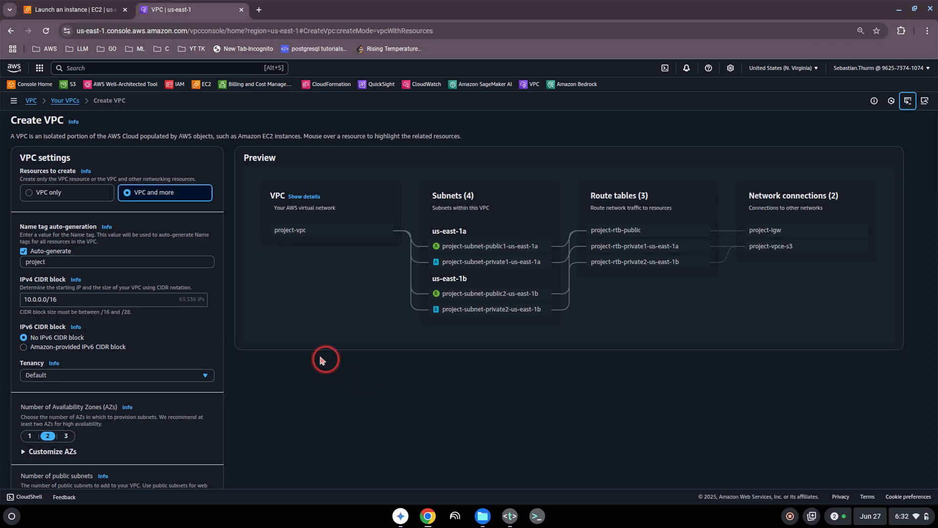
{"action": "left_click", "coordinate": [30, 195]}
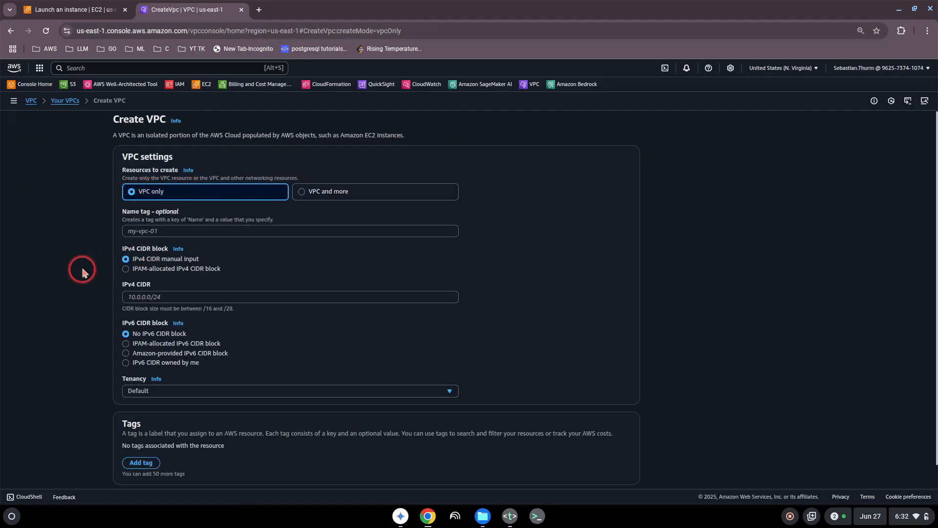
{"action": "scroll", "coordinate": [80, 268], "scroll_direction": "down", "scroll_amount": 1}
{"action": "scroll", "coordinate": [80, 268], "scroll_direction": "up", "scroll_amount": 1}
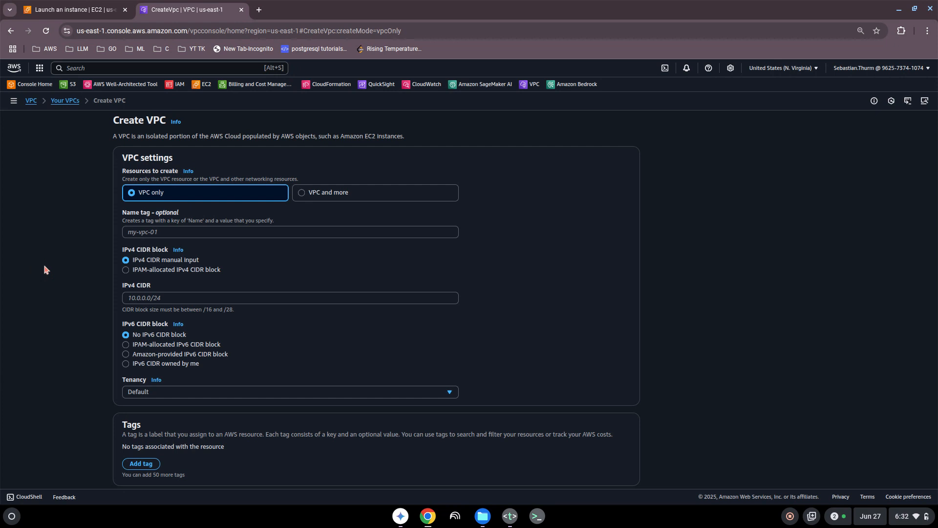
{"action": "scroll", "coordinate": [42, 268], "scroll_direction": "down", "scroll_amount": 1}
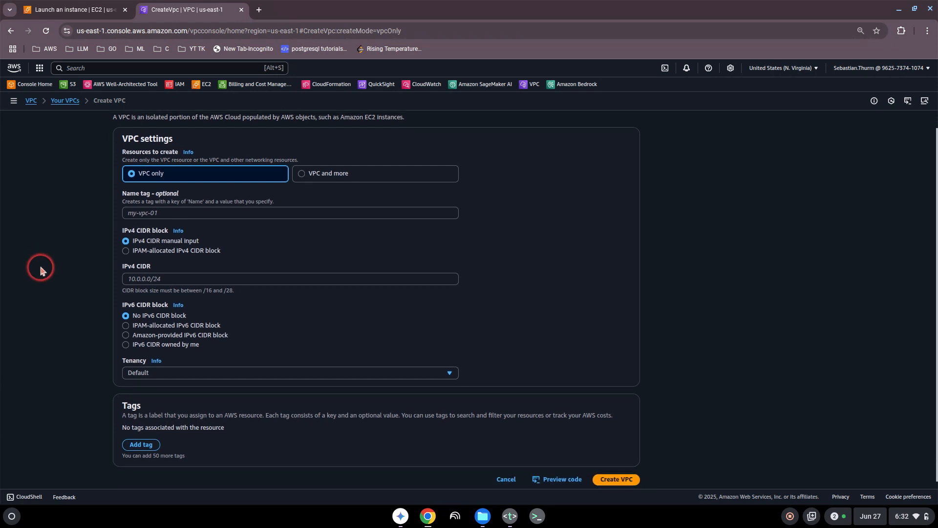
{"action": "scroll", "coordinate": [42, 270], "scroll_direction": "up", "scroll_amount": 1}
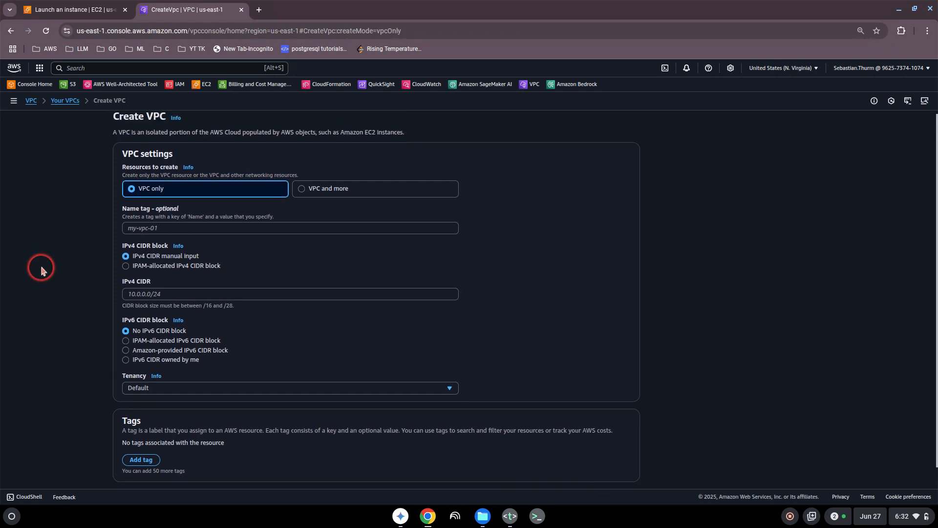
{"action": "left_click", "coordinate": [302, 193]}
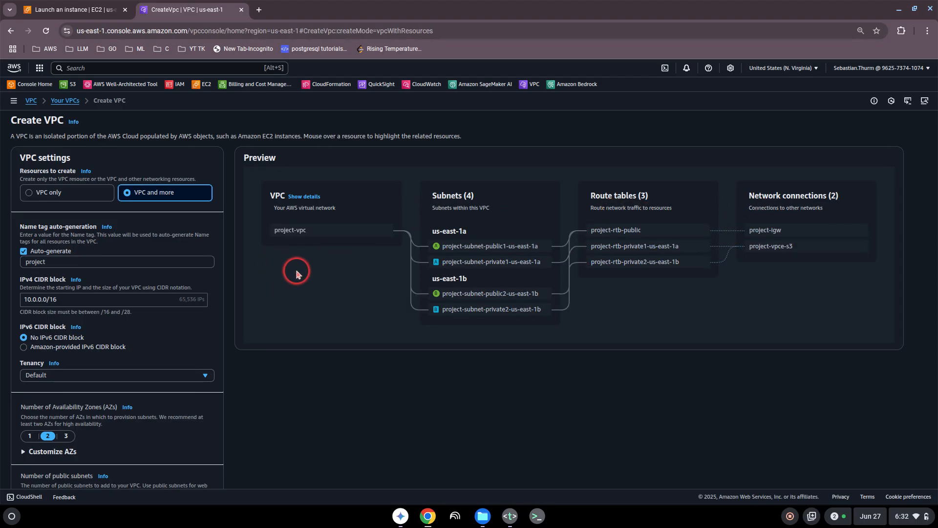
- Set the name tag auto-generation prefix to 'myvpctest'
{"action": "left_click_drag", "start_coordinate": [25, 136], "coordinate": [214, 136]}
{"action": "left_click", "coordinate": [221, 137]}
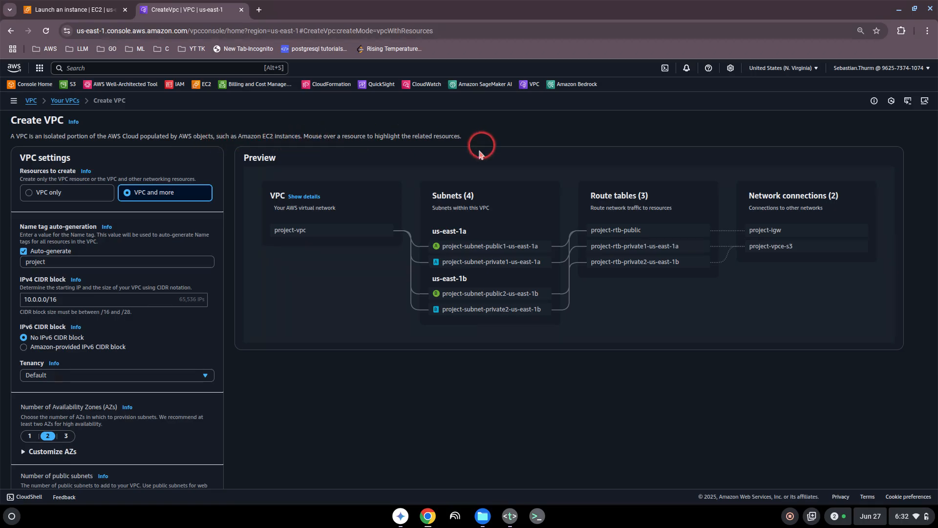
{"action": "left_click", "coordinate": [63, 261]}
{"action": "key", "text": "BackSpace"}
{"action": "key", "text": "BackSpace"}
{"action": "key", "text": "BackSpace"}
{"action": "key", "text": "BackSpace"}
{"action": "key", "text": "BackSpace"}
{"action": "key", "text": "BackSpace"}
{"action": "key", "text": "BackSpace"}
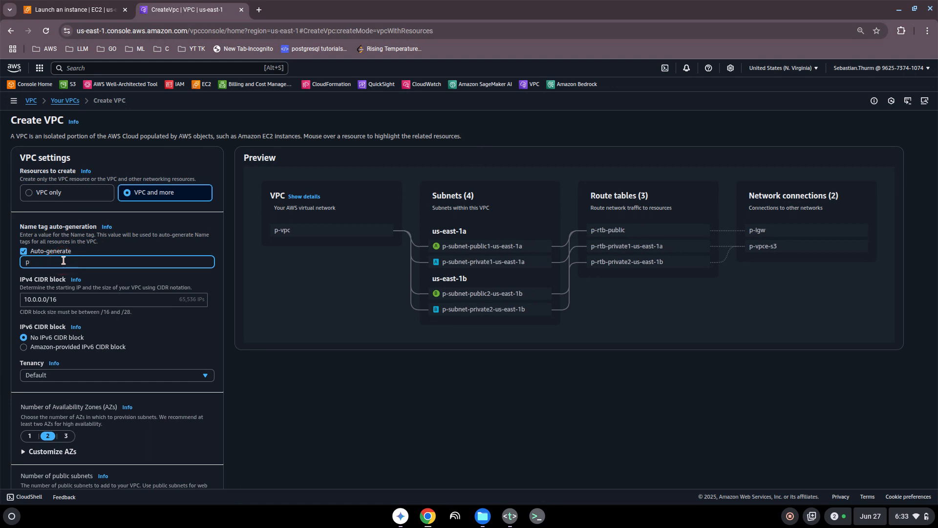
{"action": "type", "text": "my"}
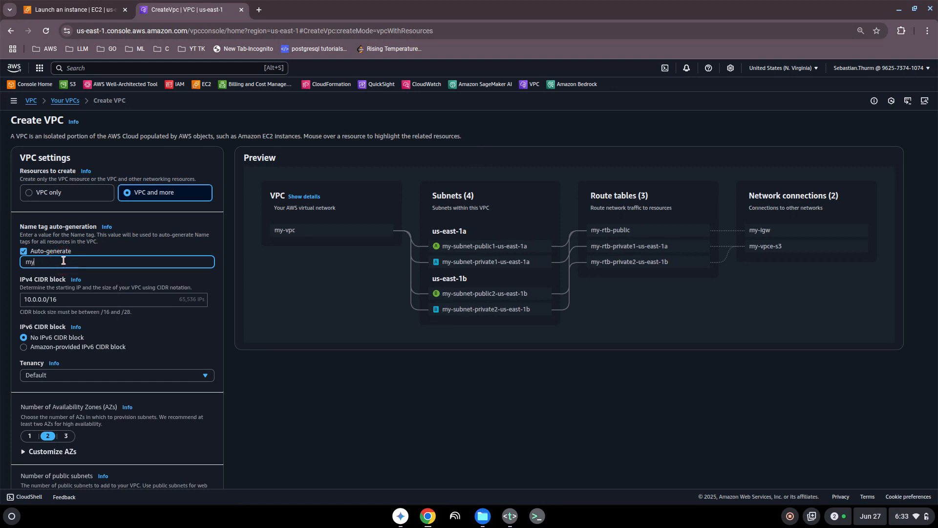
{"action": "type", "text": "vpctest"}
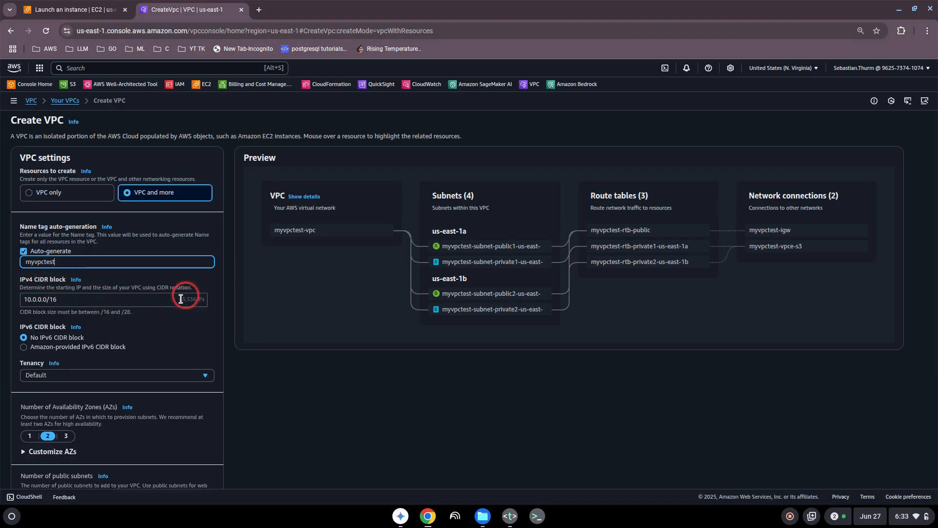
- Set the IPv4 CIDR block to 10.0.0.0/24
{"action": "left_click", "coordinate": [76, 299]}
{"action": "key", "text": "BackSpace"}
{"action": "key", "text": "BackSpace"}
{"action": "type", "text": "24"}
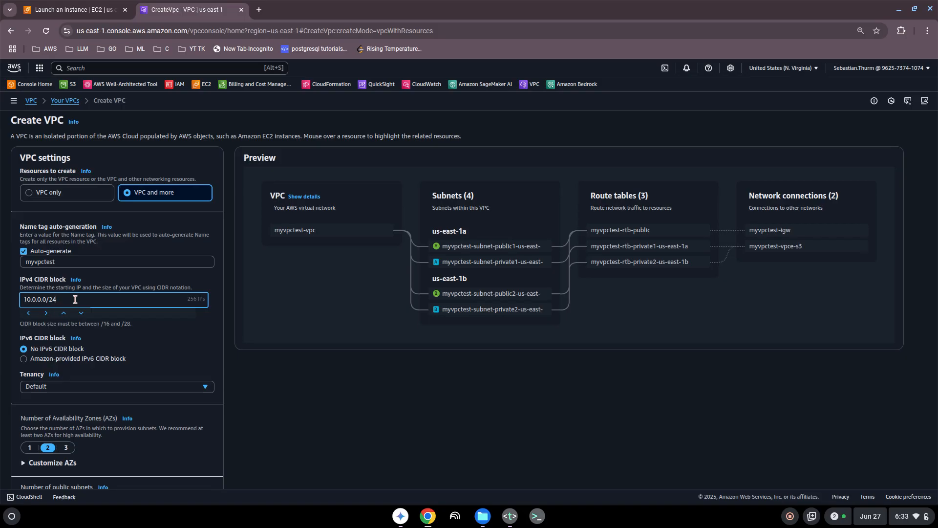
{"action": "key", "text": "BackSpace"}
{"action": "key", "text": "BackSpace"}
{"action": "type", "text": "48"}
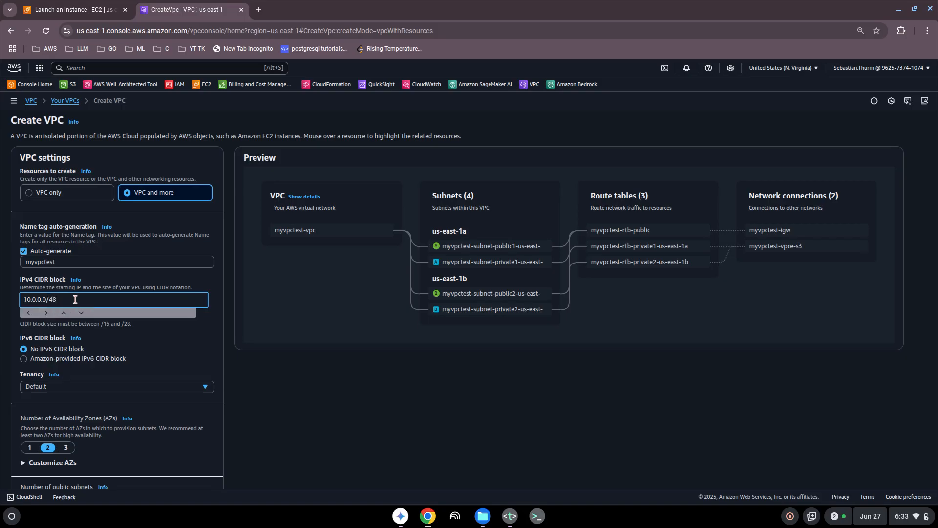
{"action": "key", "text": "BackSpace"}
{"action": "key", "text": "BackSpace"}
{"action": "type", "text": "24"}
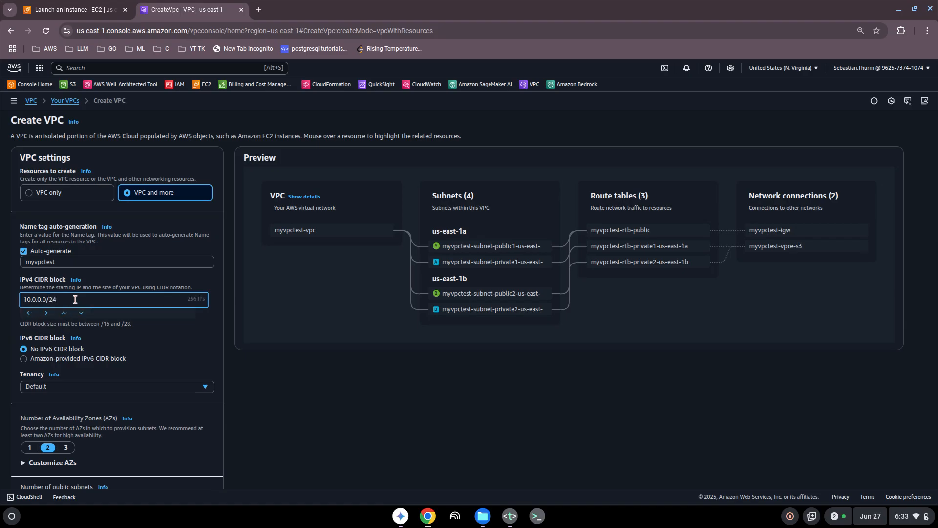
{"action": "left_click", "coordinate": [200, 345]}
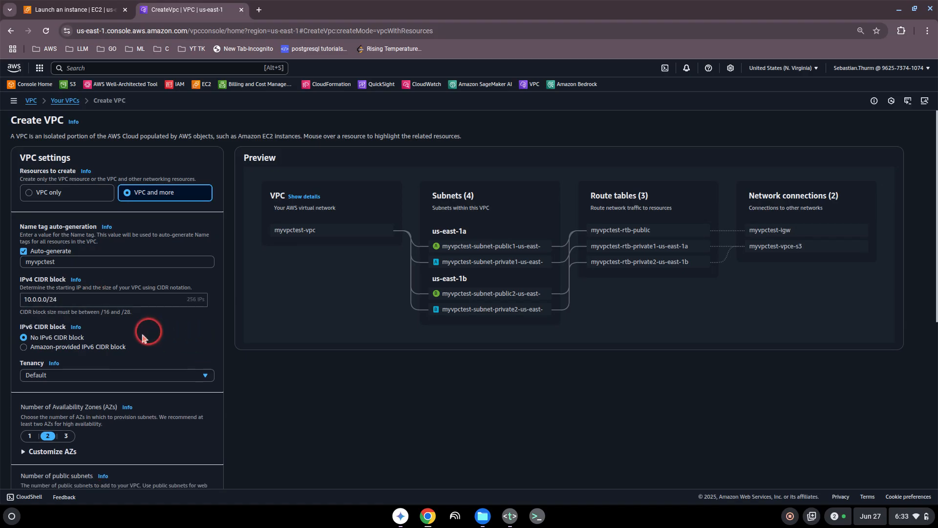
- Set the number of availability zones to 1 after briefly trying 3
{"action": "scroll", "coordinate": [68, 379], "scroll_direction": "down", "scroll_amount": 2}
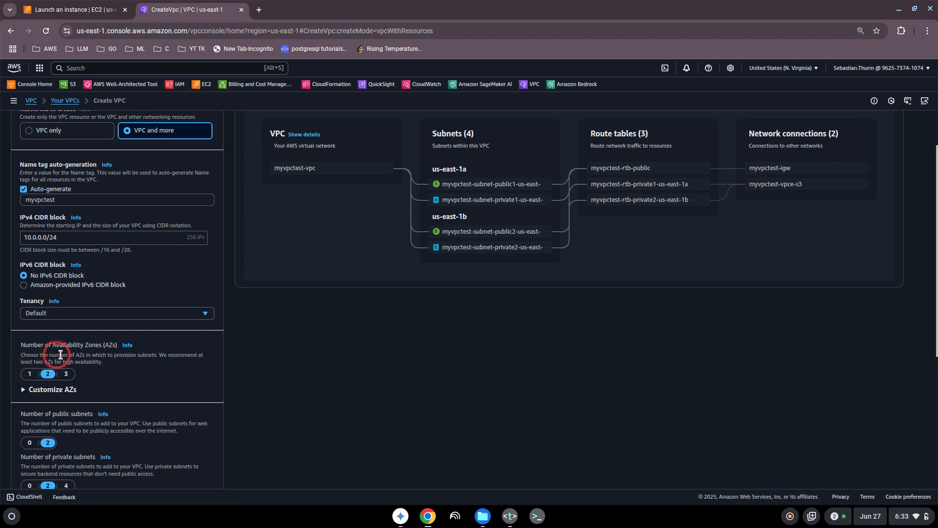
{"action": "scroll", "coordinate": [478, 309], "scroll_direction": "up", "scroll_amount": 1}
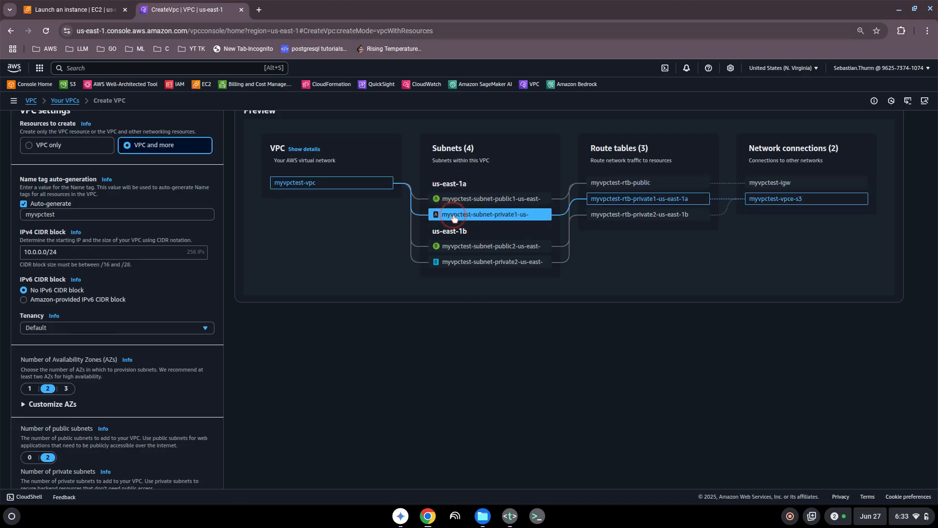
{"action": "left_click_drag", "start_coordinate": [460, 184], "coordinate": [487, 186]}
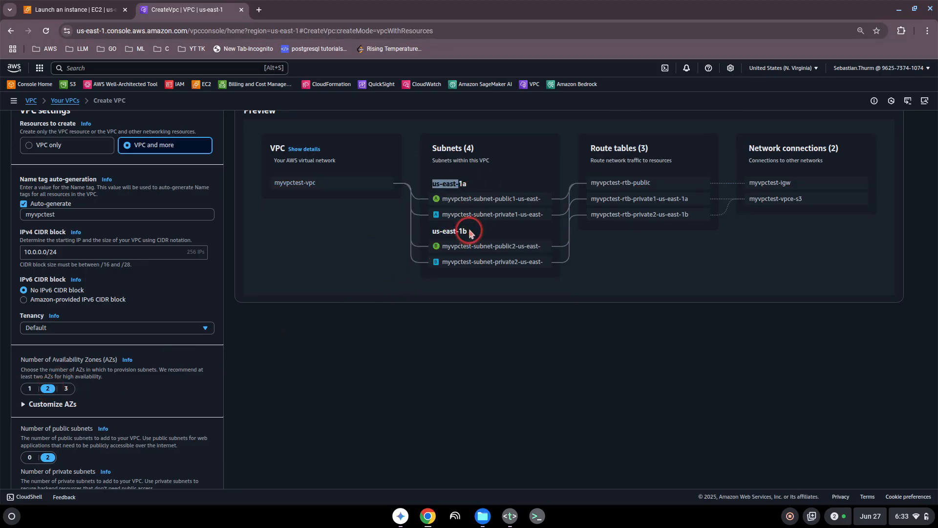
{"action": "left_click_drag", "start_coordinate": [472, 231], "coordinate": [439, 232]}
{"action": "left_click", "coordinate": [440, 232]}
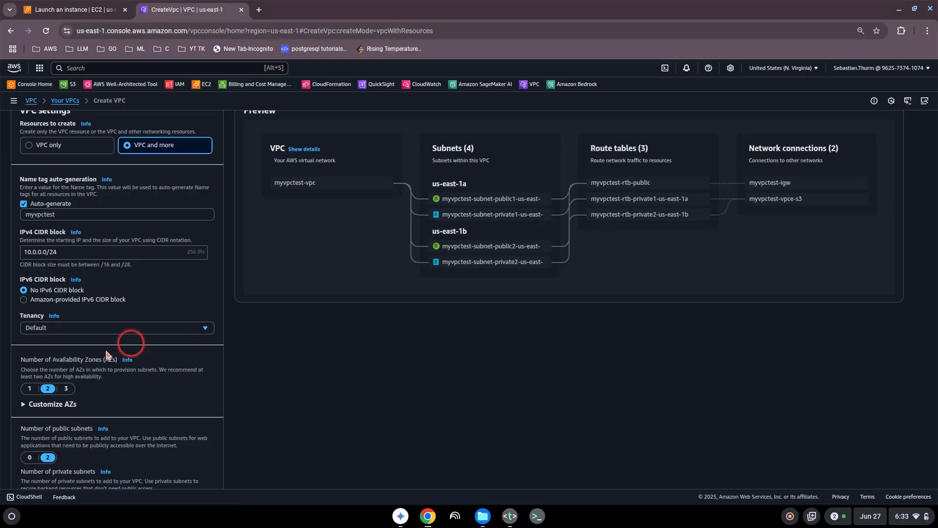
{"action": "left_click", "coordinate": [29, 388]}
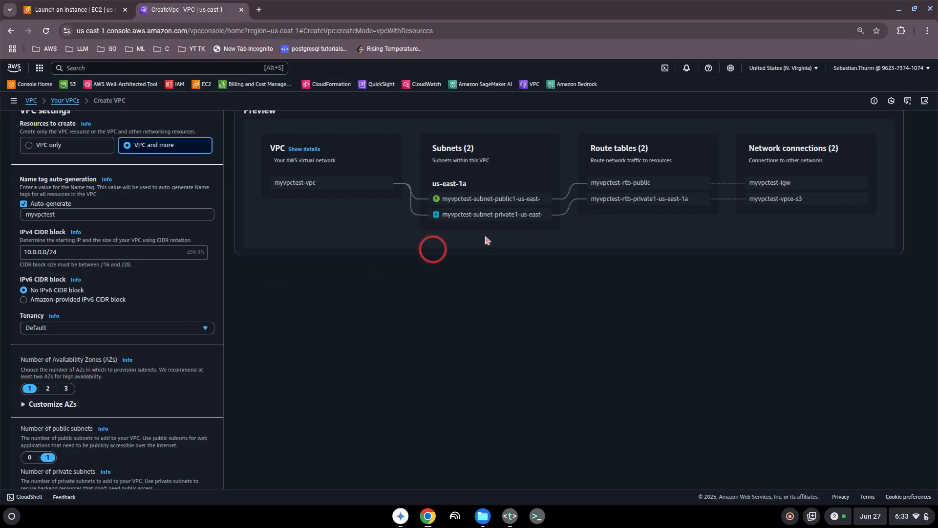
{"action": "left_click", "coordinate": [65, 389]}
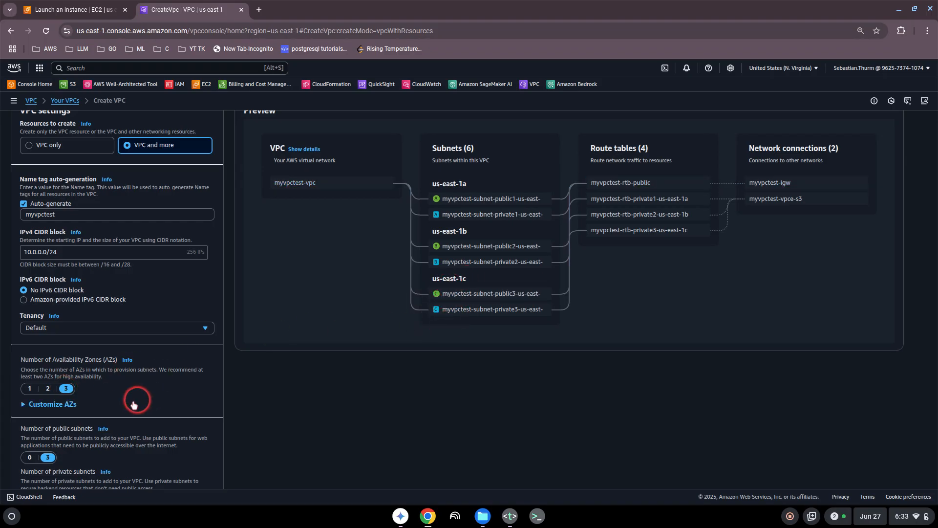
{"action": "scroll", "coordinate": [123, 387], "scroll_direction": "down", "scroll_amount": 1}
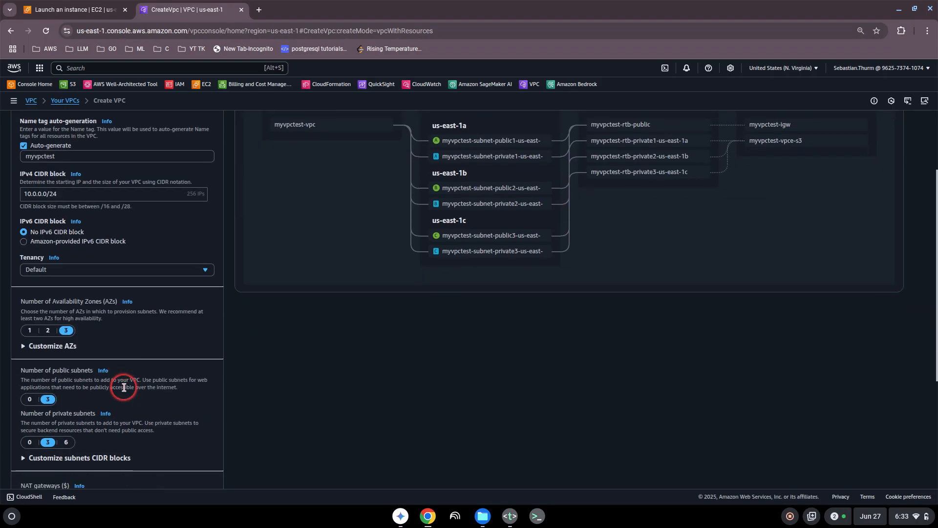
{"action": "left_click", "coordinate": [30, 331]}
- Check under Customize AZs that the single zone is us-east-1a
{"action": "scroll", "coordinate": [97, 348], "scroll_direction": "down", "scroll_amount": 1}
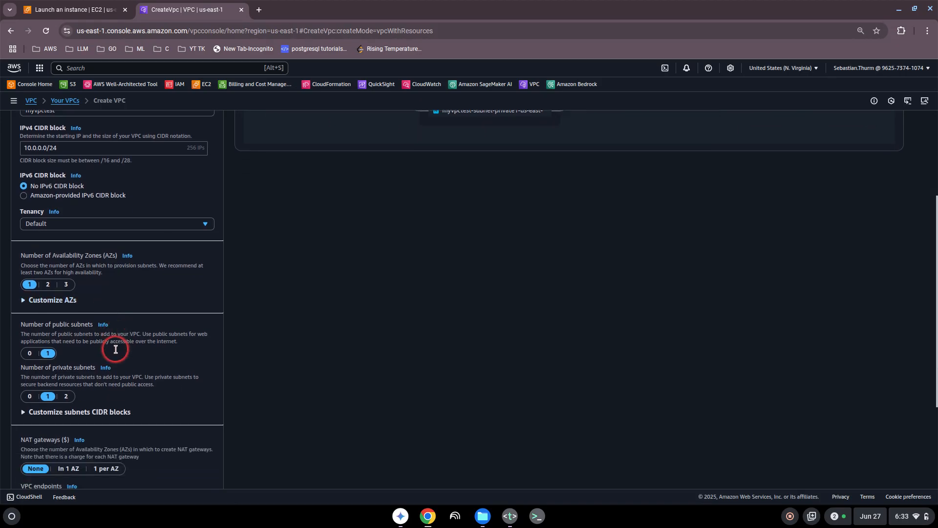
{"action": "left_click", "coordinate": [24, 302]}
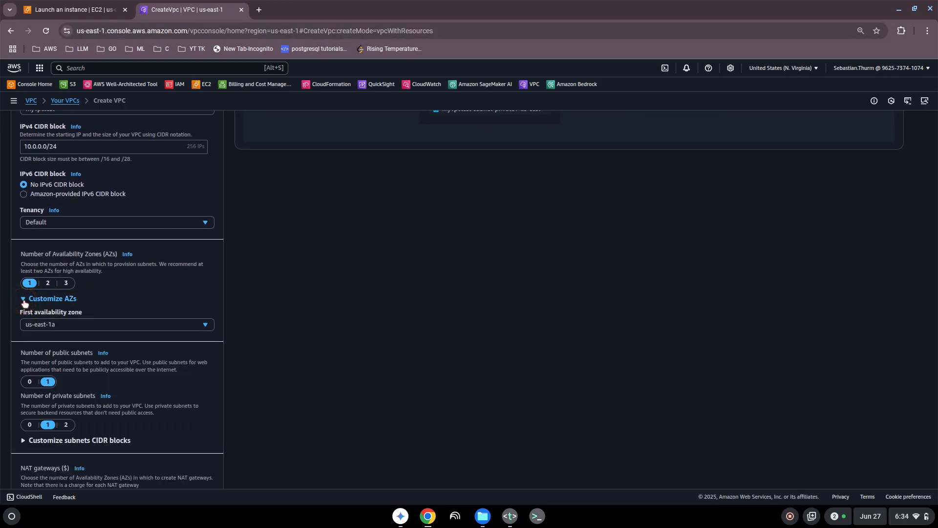
{"action": "left_click", "coordinate": [55, 324]}
{"action": "left_click", "coordinate": [55, 325]}
{"action": "scroll", "coordinate": [55, 326], "scroll_direction": "down", "scroll_amount": 1}
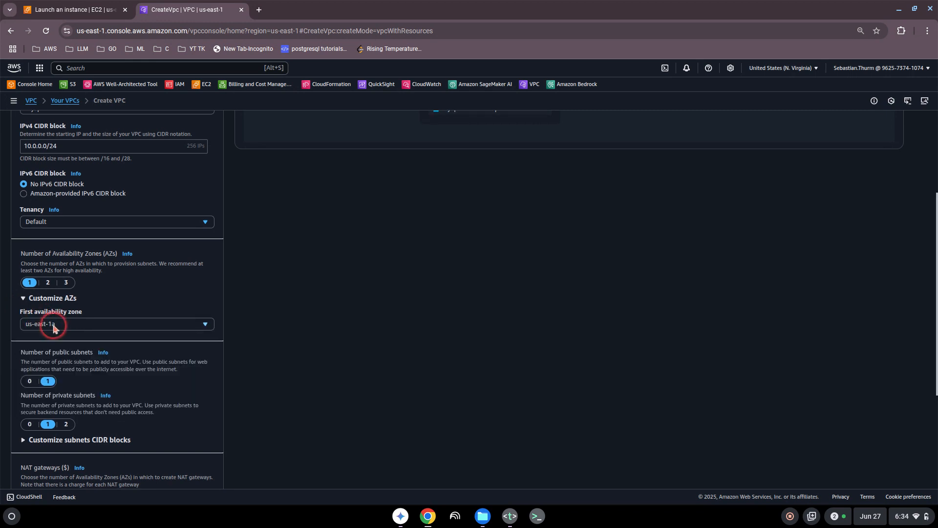
{"action": "left_click", "coordinate": [23, 284]}
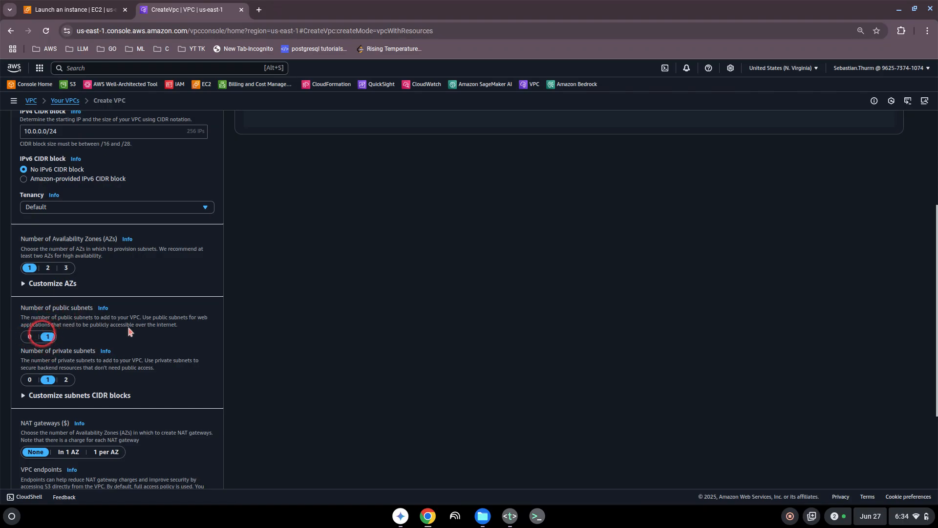
- Set VPC endpoints to None, dropping the S3 gateway endpoint
{"action": "scroll", "coordinate": [442, 298], "scroll_direction": "up", "scroll_amount": 4}
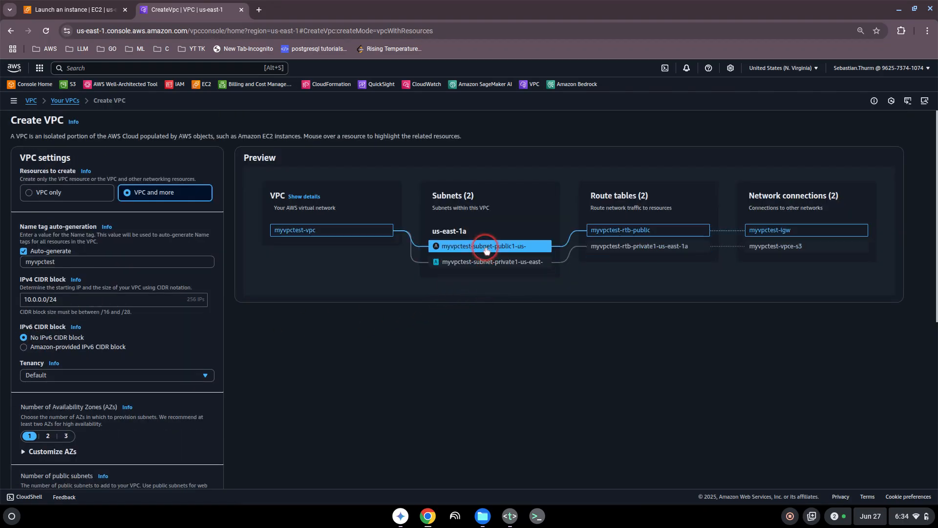
{"action": "scroll", "coordinate": [230, 373], "scroll_direction": "down", "scroll_amount": 2}
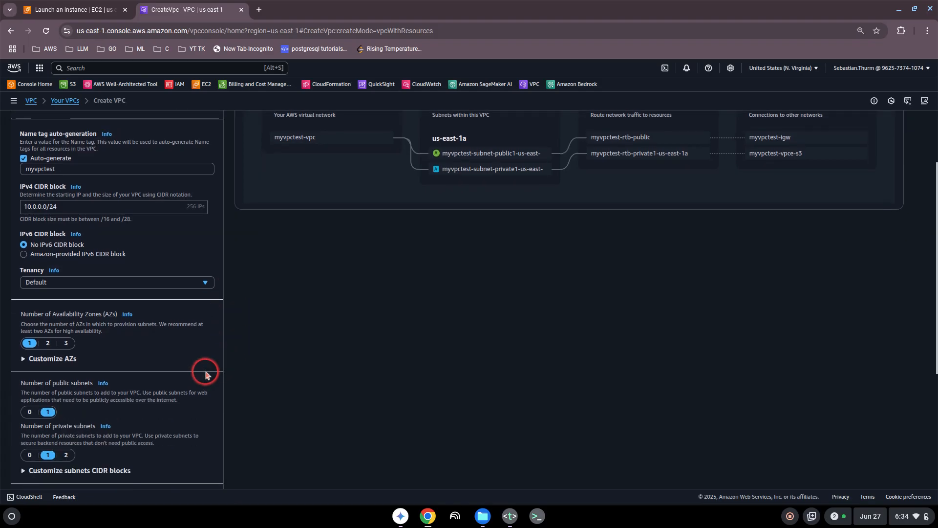
{"action": "scroll", "coordinate": [206, 375], "scroll_direction": "down", "scroll_amount": 1}
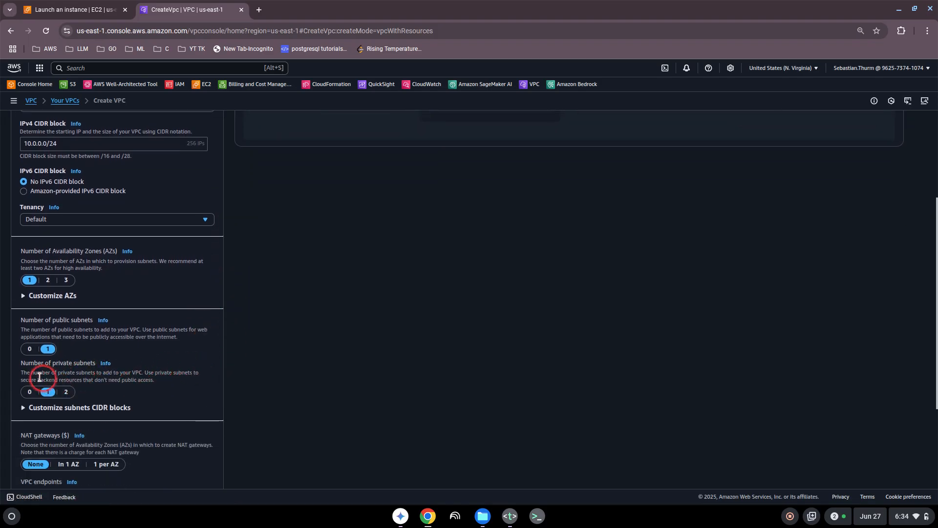
{"action": "scroll", "coordinate": [47, 394], "scroll_direction": "down", "scroll_amount": 2}
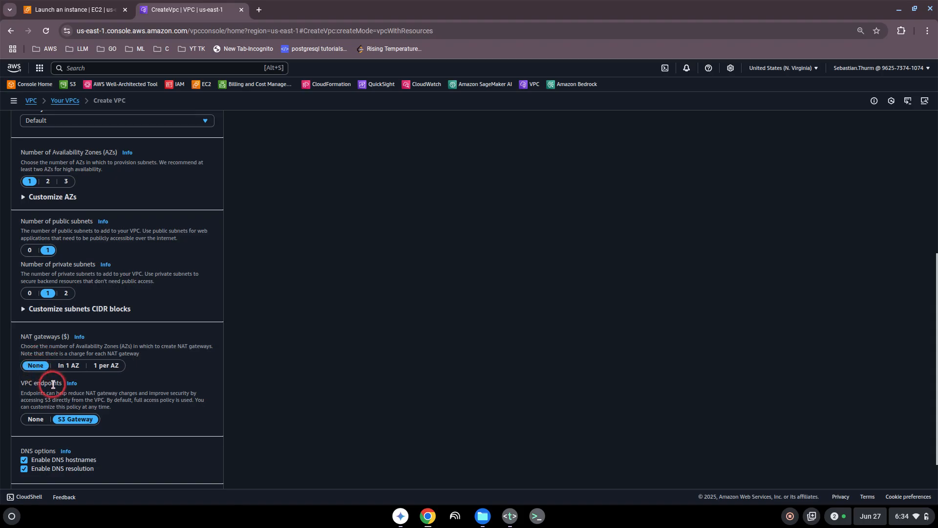
{"action": "scroll", "coordinate": [49, 384], "scroll_direction": "down", "scroll_amount": 1}
{"action": "left_click_drag", "start_coordinate": [38, 360], "coordinate": [123, 367]}
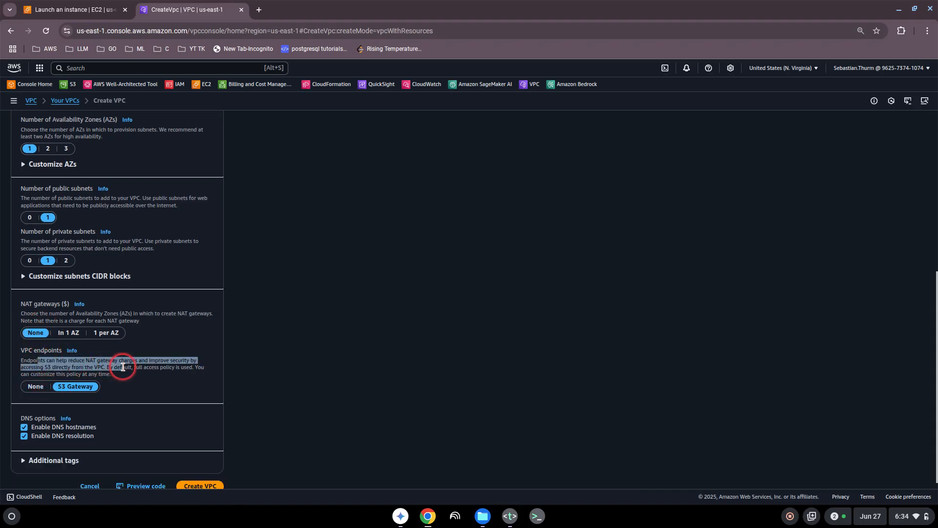
{"action": "left_click", "coordinate": [123, 368]}
{"action": "left_click", "coordinate": [35, 386]}
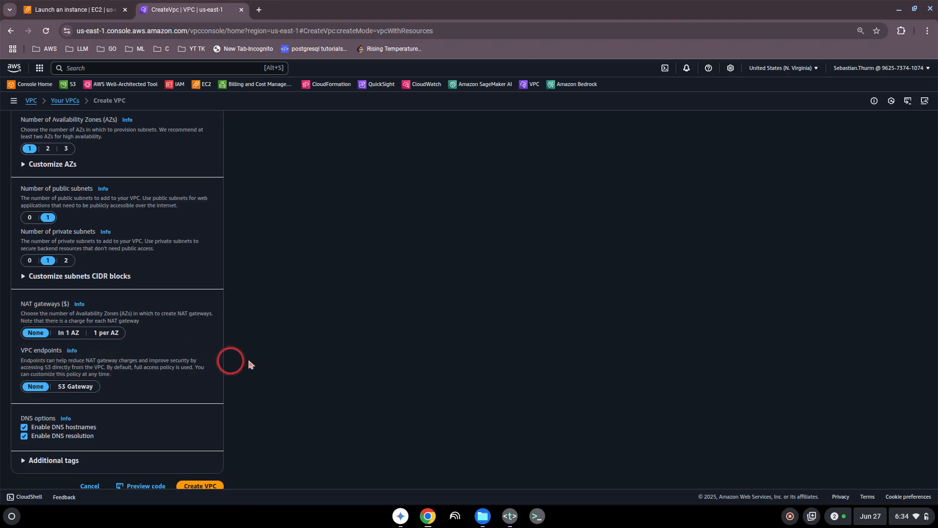
{"action": "scroll", "coordinate": [418, 347], "scroll_direction": "up", "scroll_amount": 6}
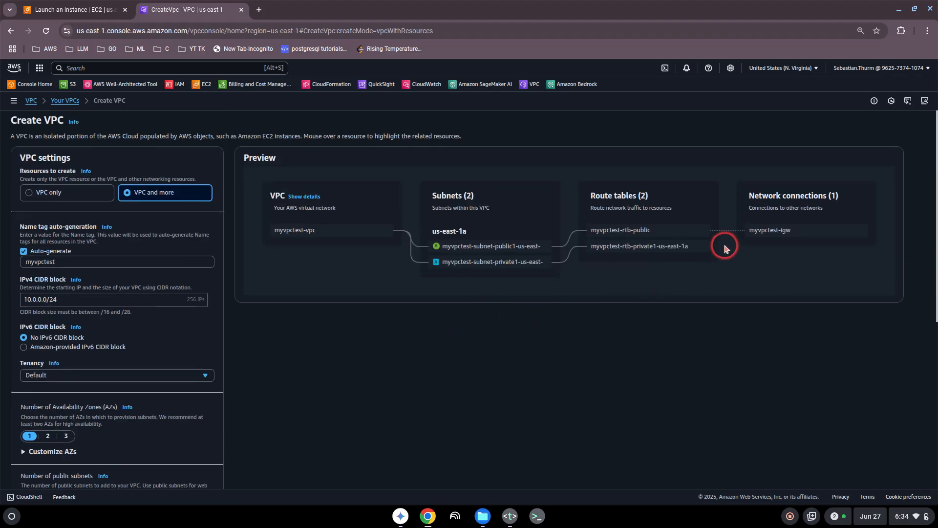
{"action": "scroll", "coordinate": [356, 349], "scroll_direction": "down", "scroll_amount": 6}
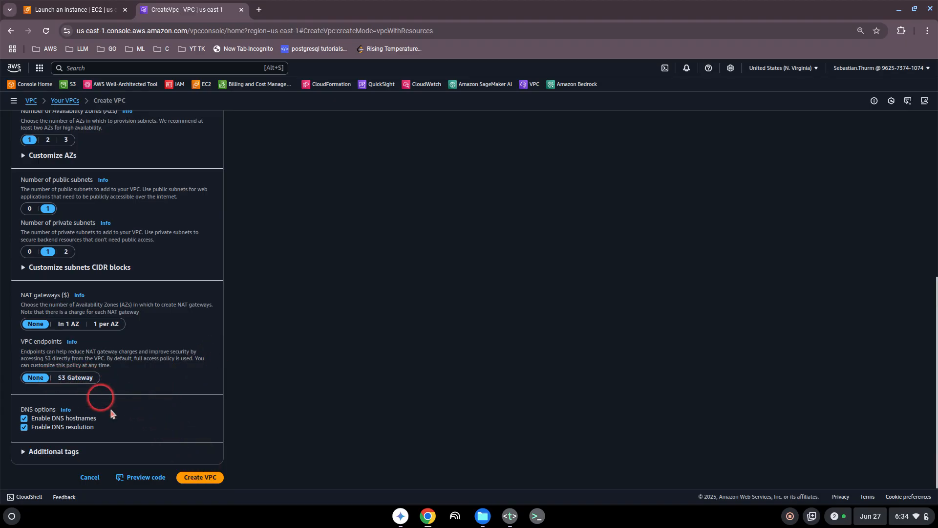
- Create the myvpctest VPC, view its details, and return to the 'Launch an instance | EC2' tab
{"action": "left_click", "coordinate": [205, 481]}
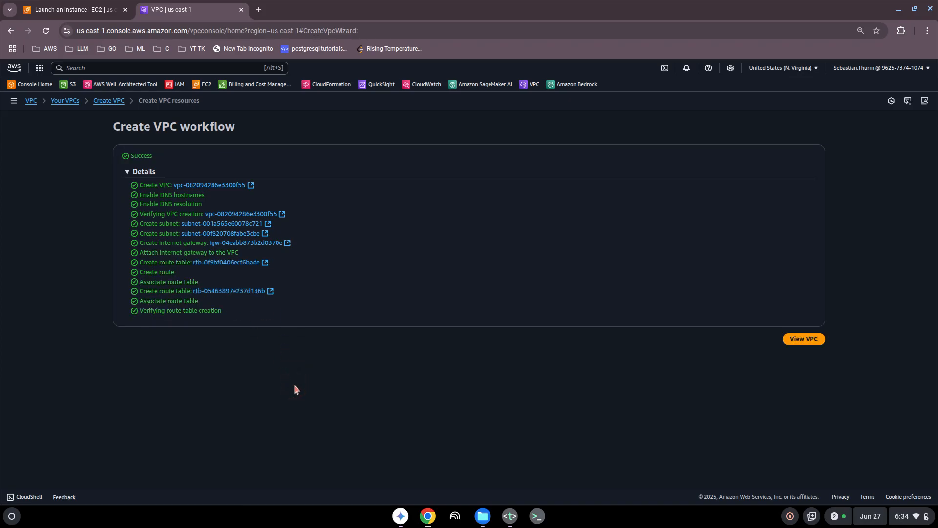
{"action": "left_click", "coordinate": [802, 339]}
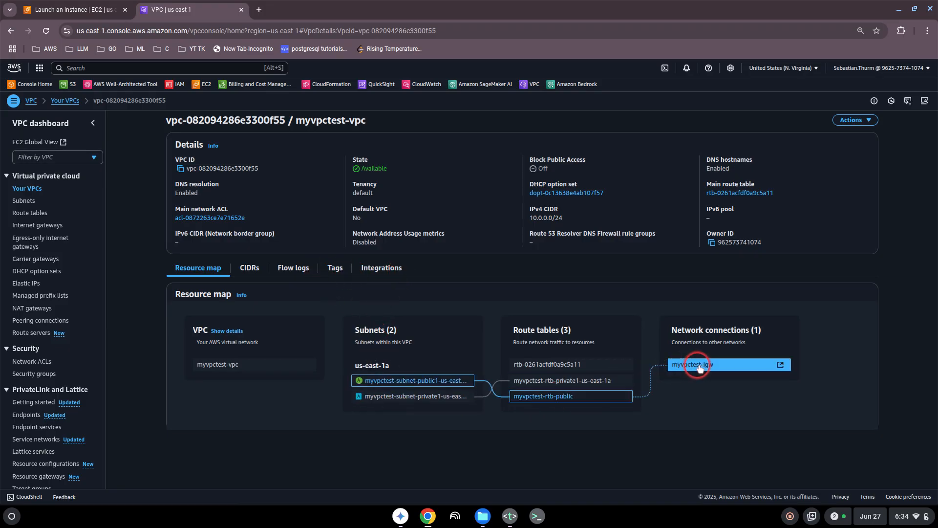
{"action": "left_click", "coordinate": [99, 11]}
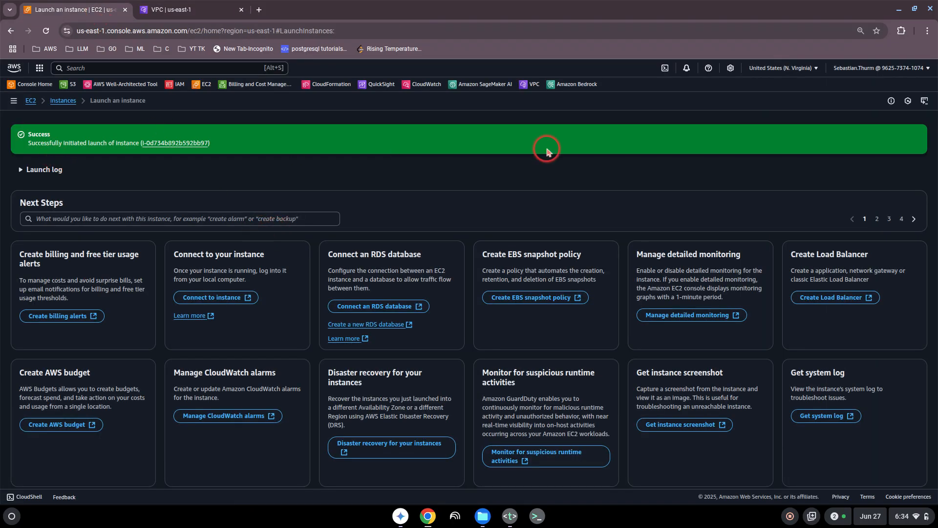
- Name the new instance 'myinstanceforvpctest'
{"action": "left_click", "coordinate": [63, 101]}
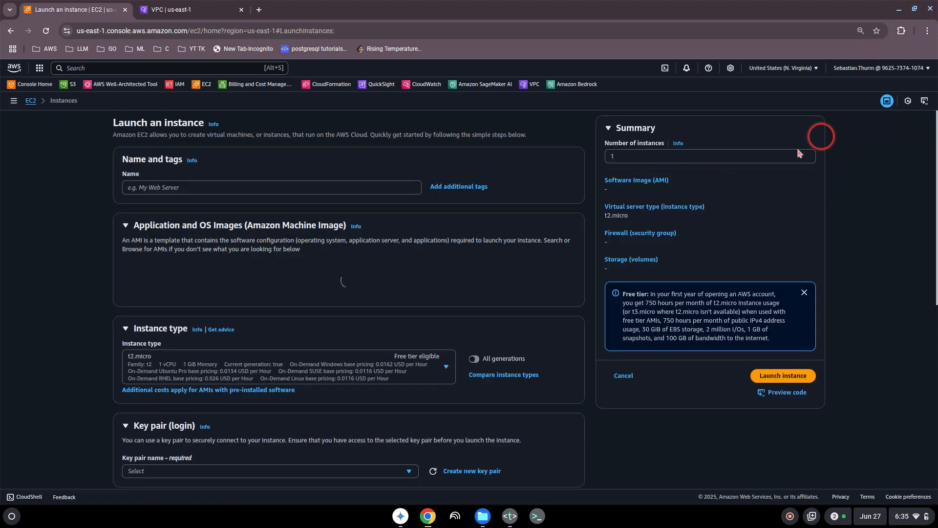
{"action": "left_click", "coordinate": [163, 186]}
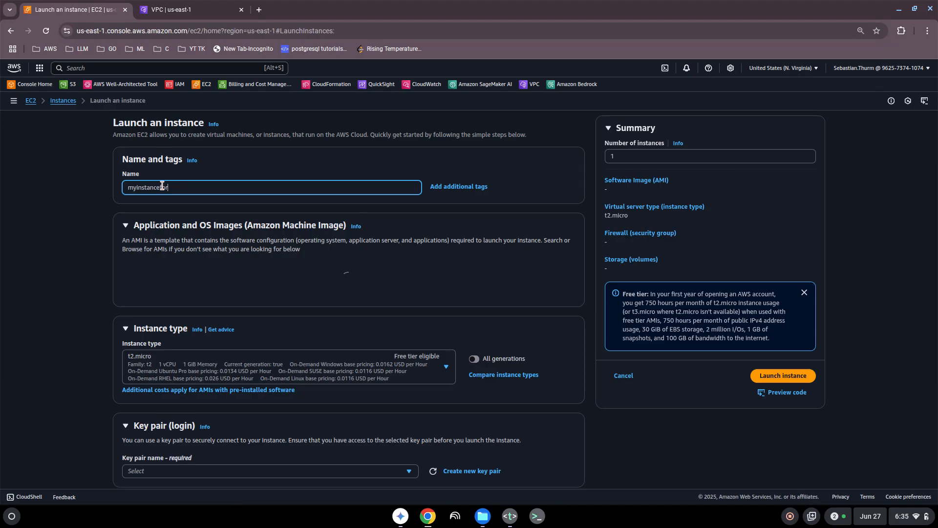
{"action": "type", "text": "myinstanceforvpctest"}
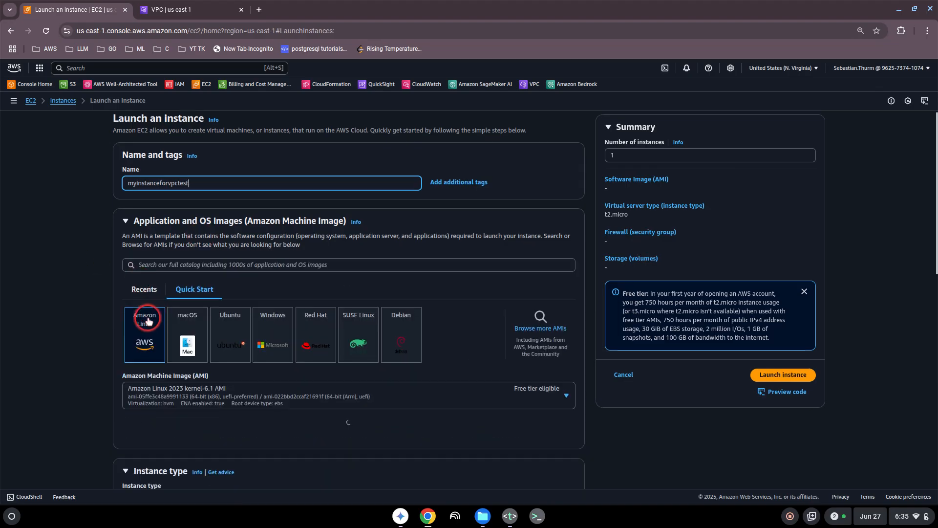
{"action": "scroll", "coordinate": [148, 315], "scroll_direction": "down", "scroll_amount": 2}
{"action": "scroll", "coordinate": [99, 303], "scroll_direction": "down", "scroll_amount": 7}
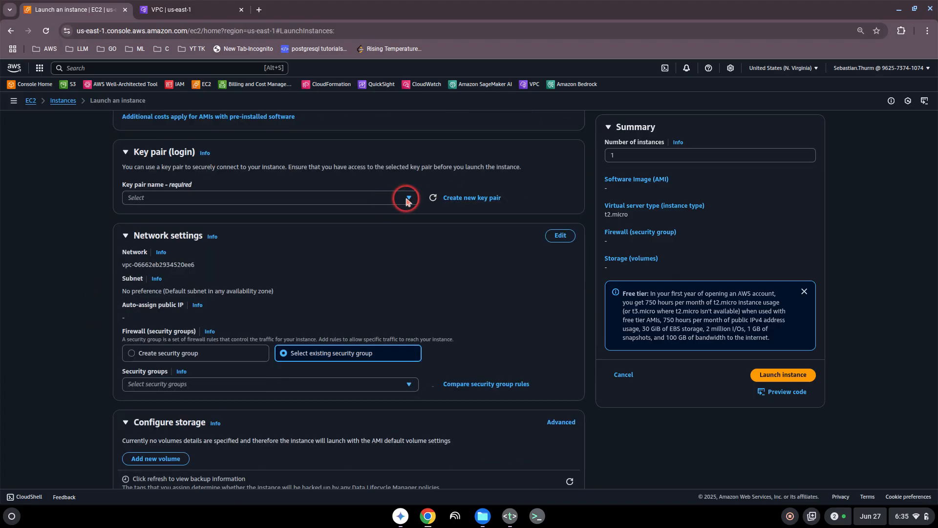
{"action": "scroll", "coordinate": [69, 255], "scroll_direction": "down", "scroll_amount": 2}
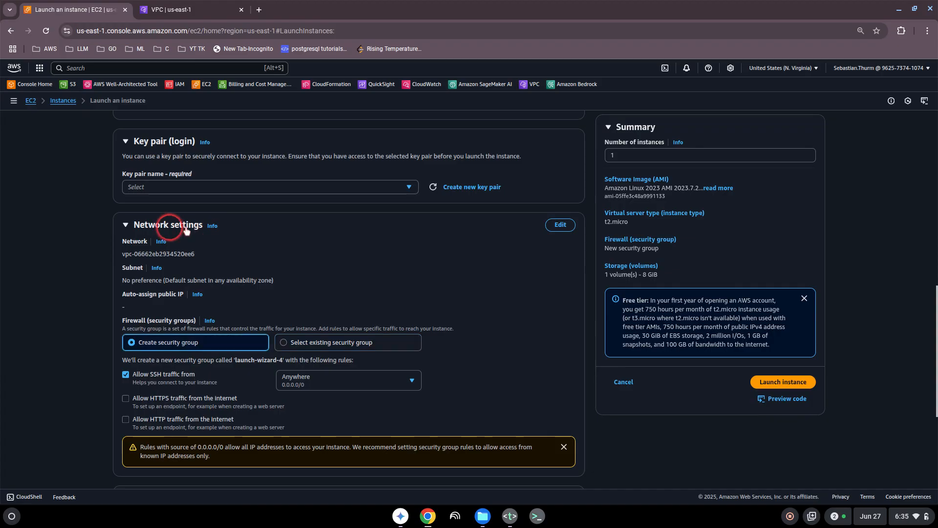
- Put the Network settings panel into edit mode to show the VPC field
{"action": "left_click", "coordinate": [561, 225]}
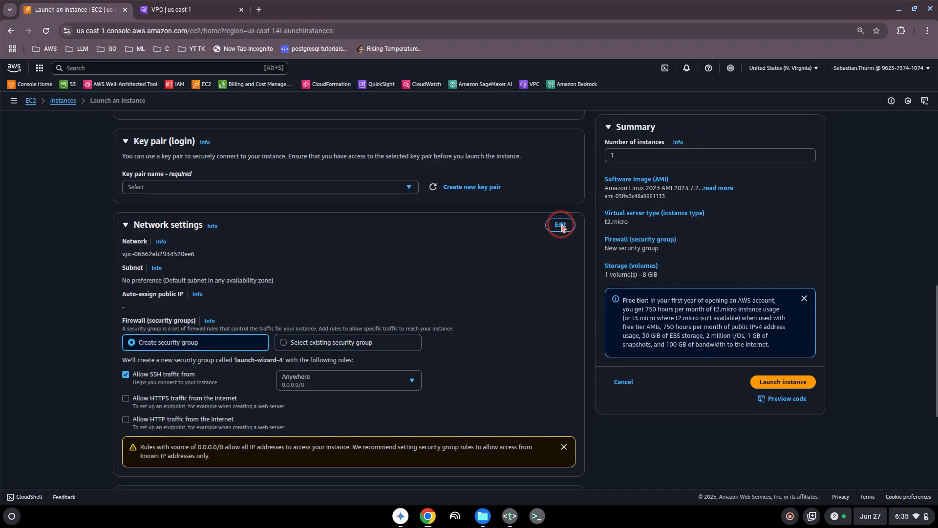
{"action": "left_click", "coordinate": [563, 227]}
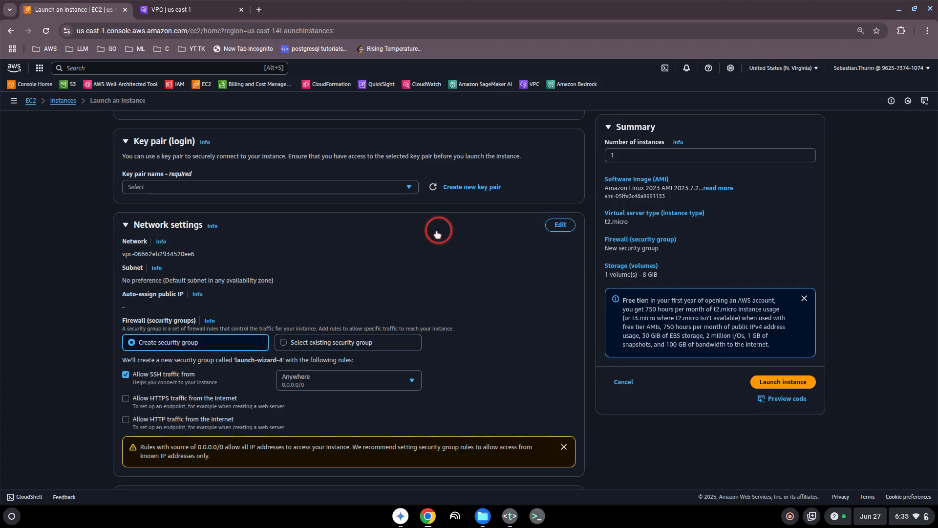
{"action": "scroll", "coordinate": [415, 238], "scroll_direction": "up", "scroll_amount": 5}
{"action": "scroll", "coordinate": [415, 238], "scroll_direction": "down", "scroll_amount": 6}
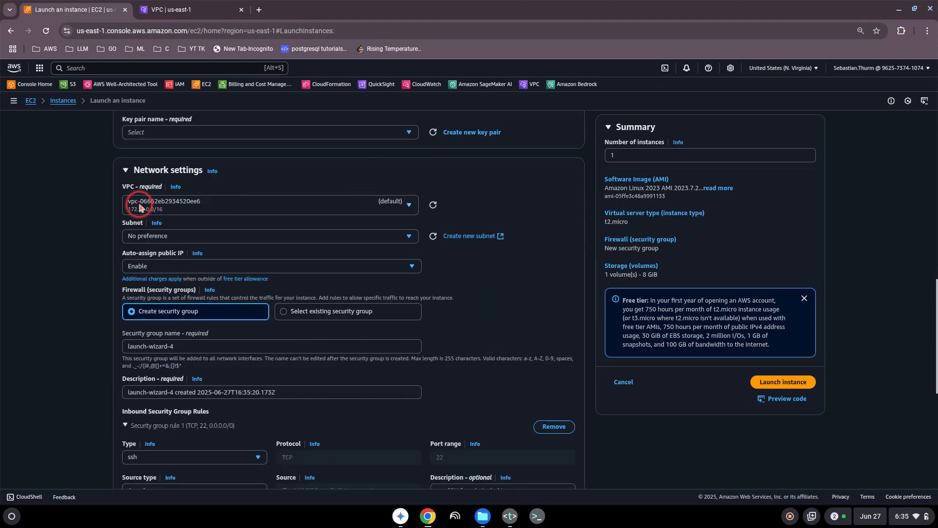
- Select myvpctest-vpc as the instance's VPC, then switch to the VPC details tab
{"action": "left_click", "coordinate": [393, 205]}
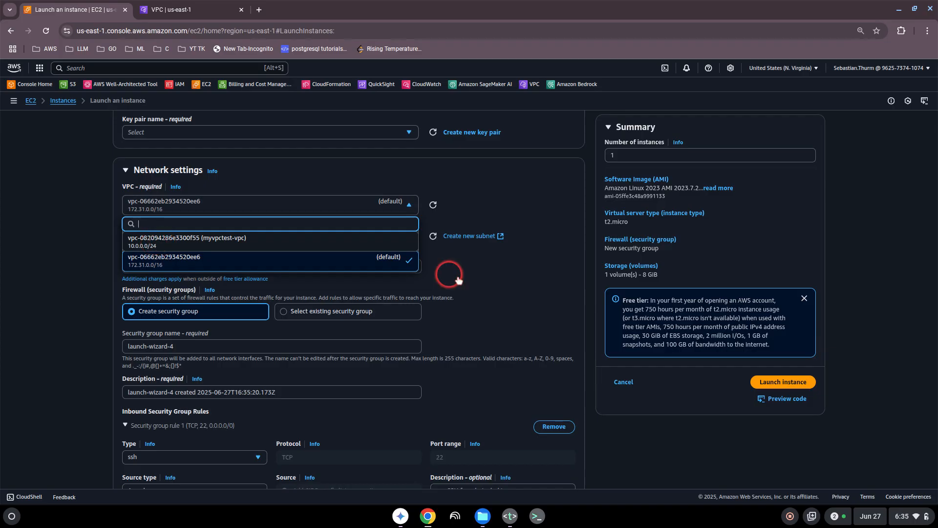
{"action": "left_click", "coordinate": [506, 290]}
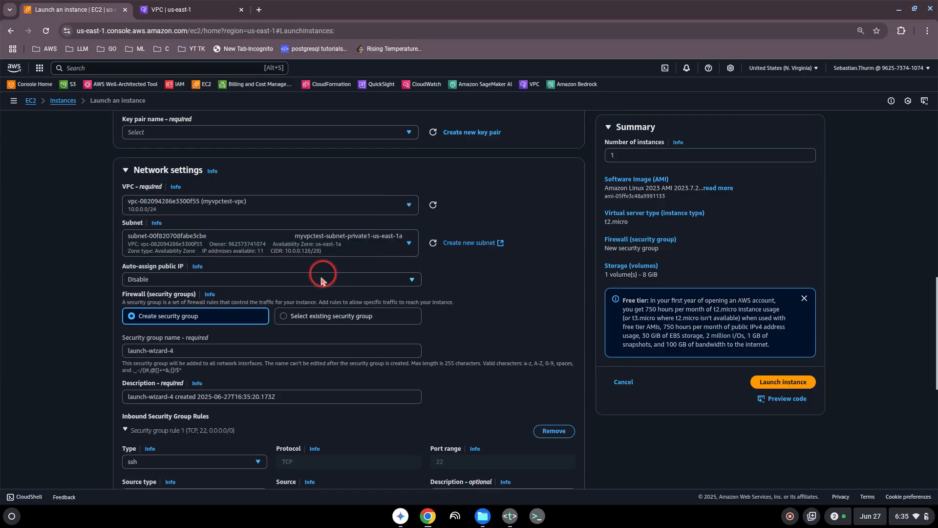
{"action": "scroll", "coordinate": [484, 311], "scroll_direction": "down", "scroll_amount": 5}
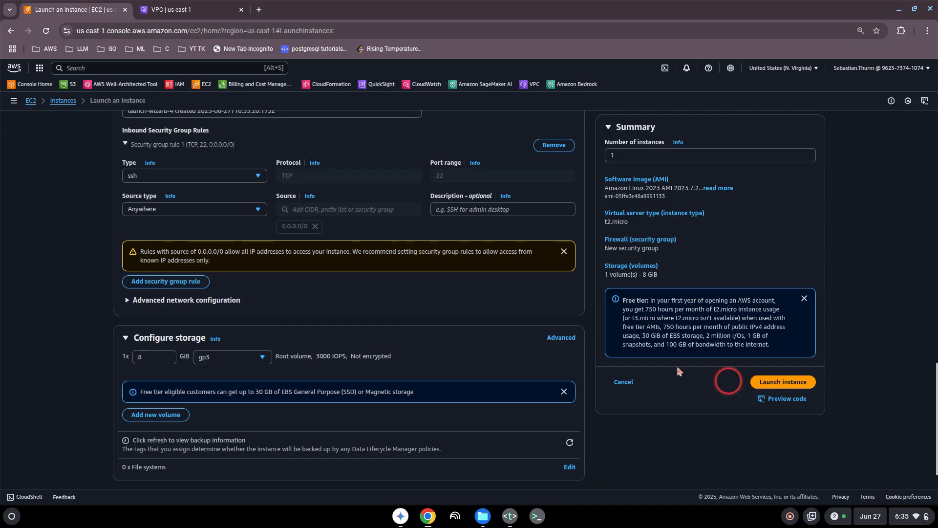
{"action": "scroll", "coordinate": [387, 287], "scroll_direction": "up", "scroll_amount": 5}
{"action": "scroll", "coordinate": [189, 246], "scroll_direction": "up", "scroll_amount": 1}
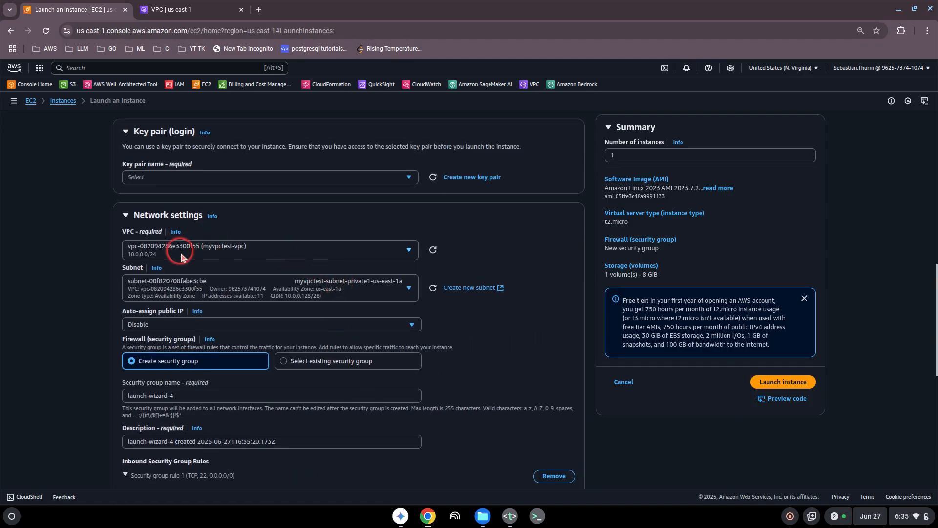
{"action": "scroll", "coordinate": [201, 243], "scroll_direction": "up", "scroll_amount": 2}
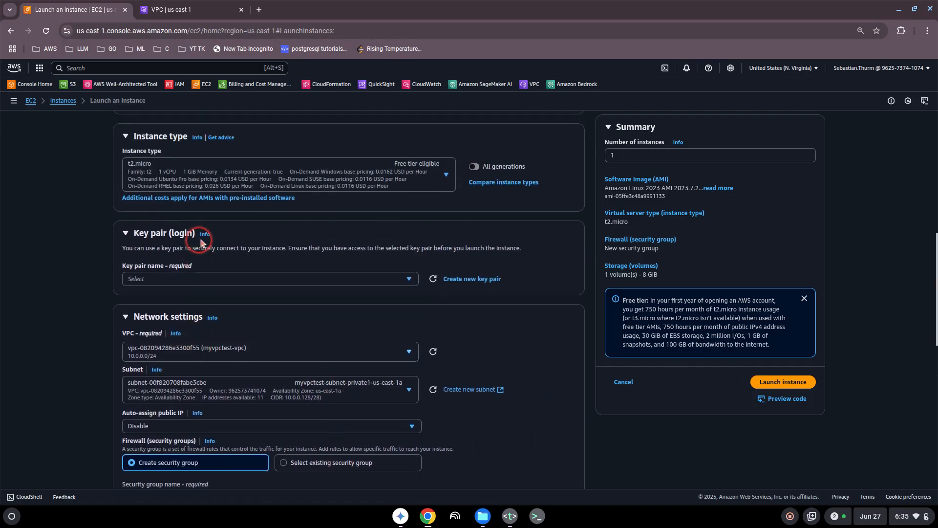
{"action": "left_click", "coordinate": [183, 9]}
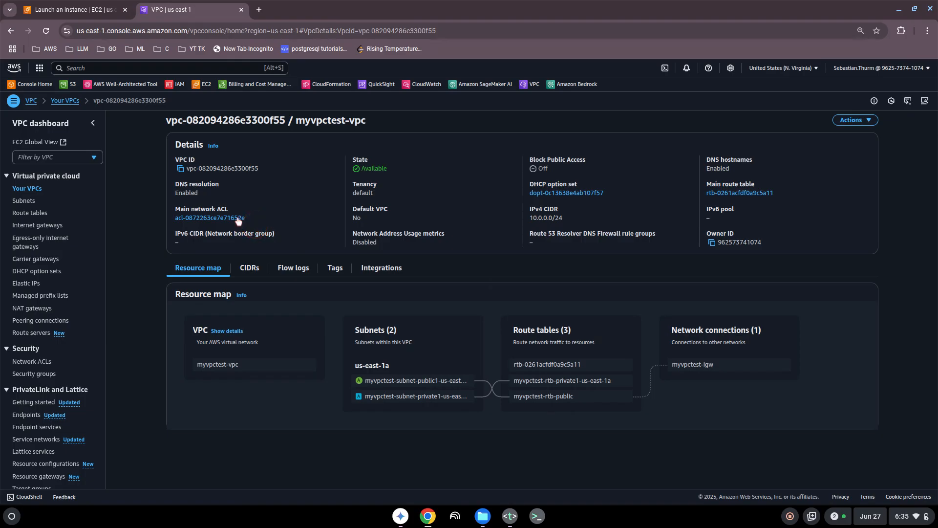
- Delete myvpctest-vpc from Your VPCs, confirming with 'delete'
{"action": "left_click", "coordinate": [68, 101]}
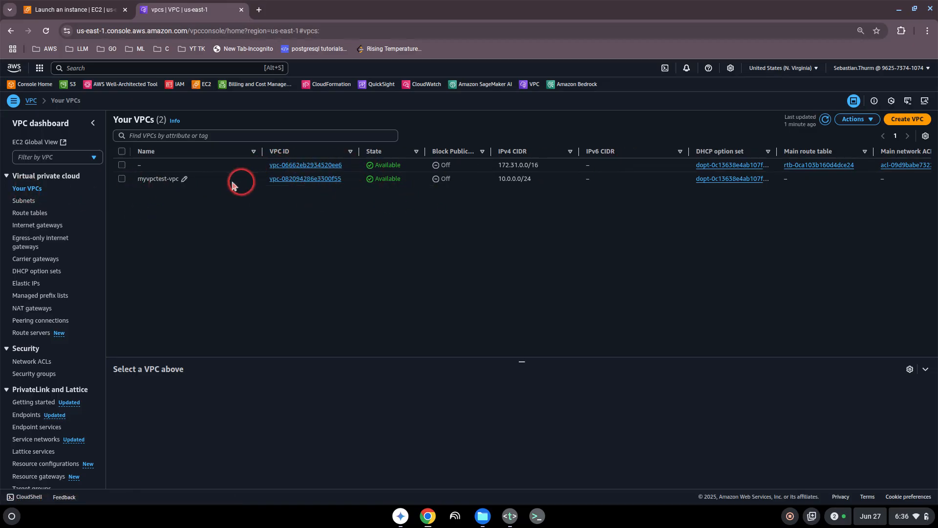
{"action": "left_click", "coordinate": [122, 179]}
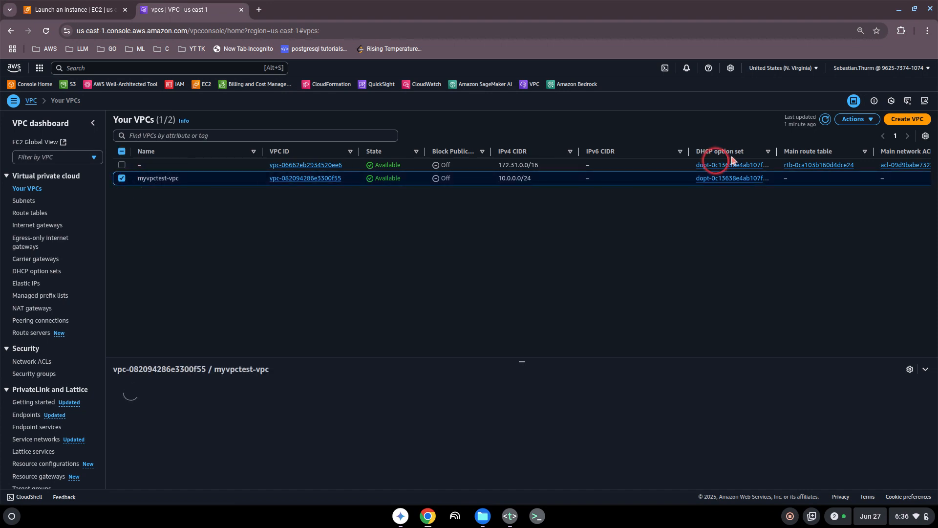
{"action": "left_click", "coordinate": [856, 119]}
{"action": "left_click", "coordinate": [823, 209]}
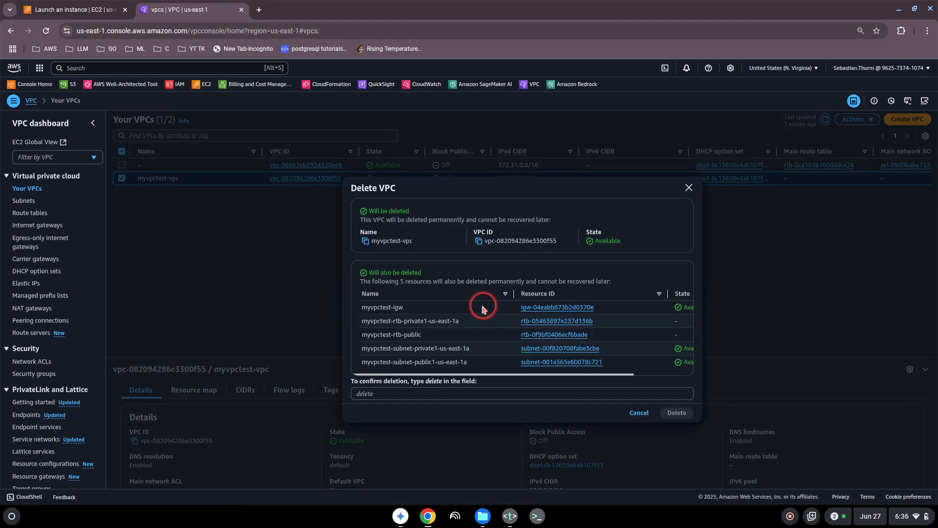
{"action": "left_click", "coordinate": [400, 393]}
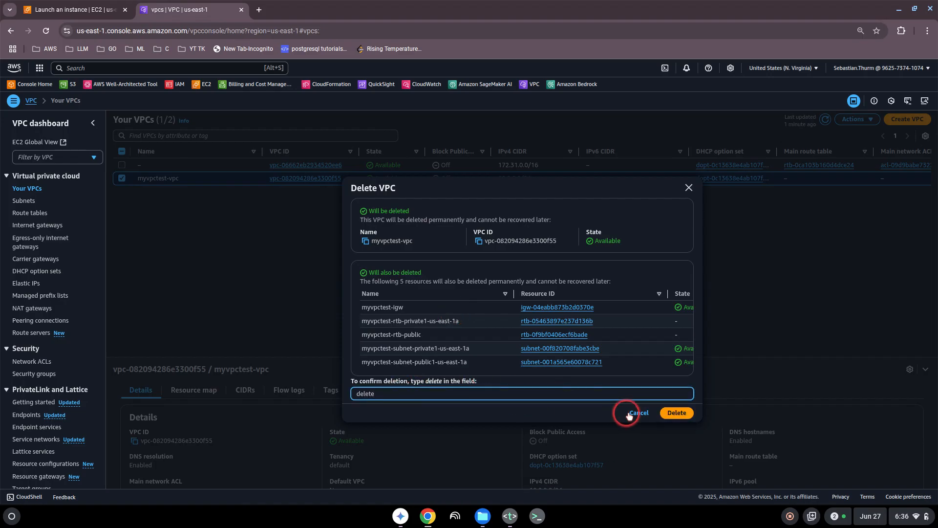
{"action": "left_click", "coordinate": [676, 412]}
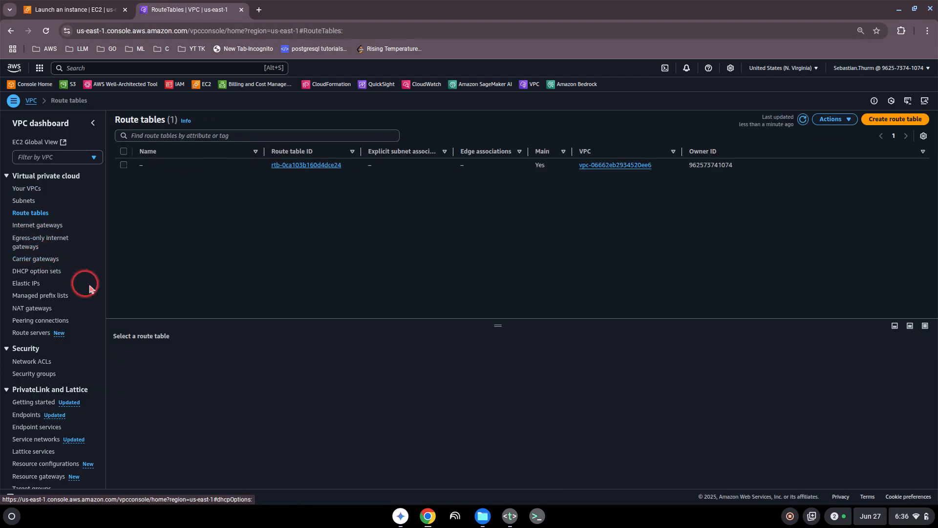
- Check the NAT gateways page to confirm no gateways remain
{"action": "left_click", "coordinate": [32, 309]}
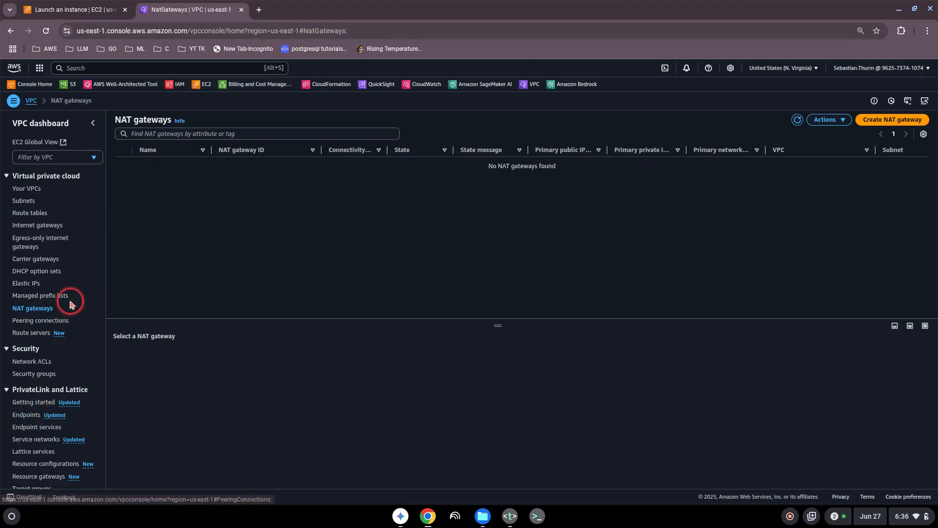
{"action": "scroll", "coordinate": [35, 364], "scroll_direction": "down", "scroll_amount": 2}
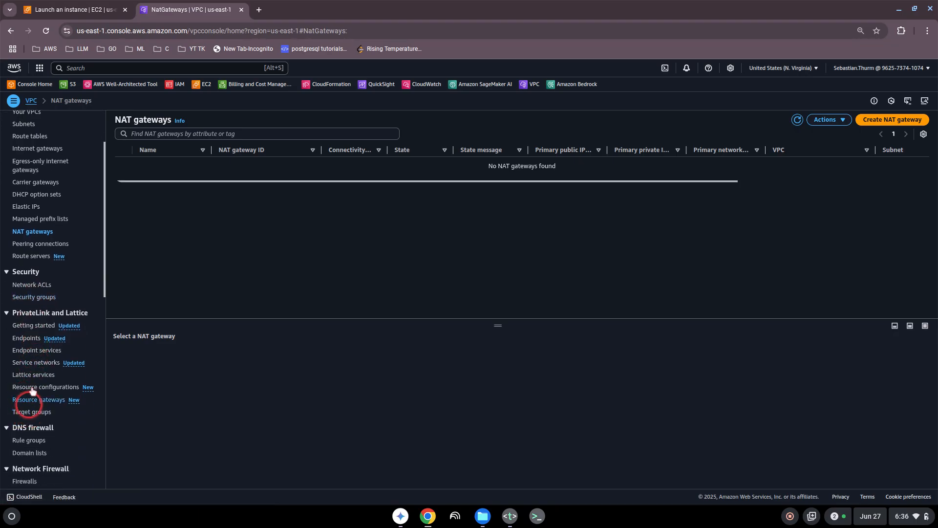
{"action": "scroll", "coordinate": [44, 357], "scroll_direction": "up", "scroll_amount": 2}
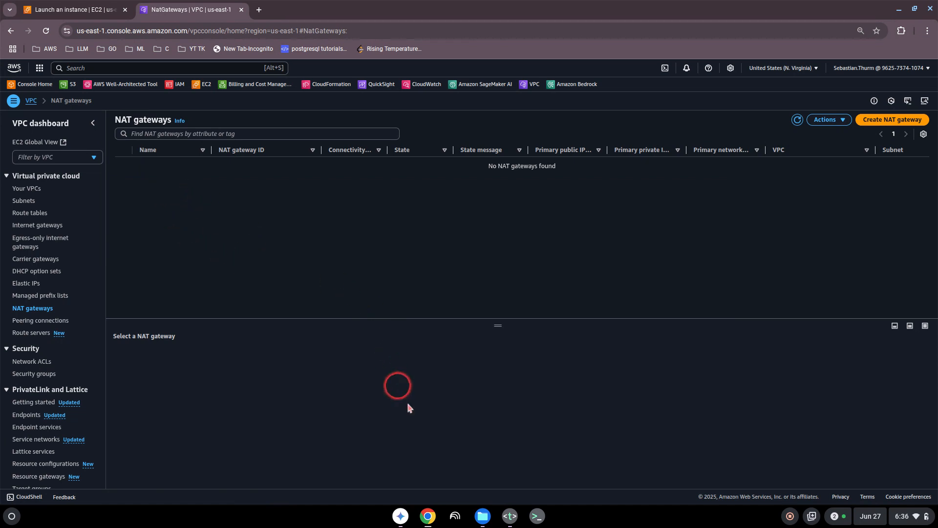
- Remove the VPC line from topics.txt in Text, then minimize it
{"action": "left_click", "coordinate": [511, 514]}
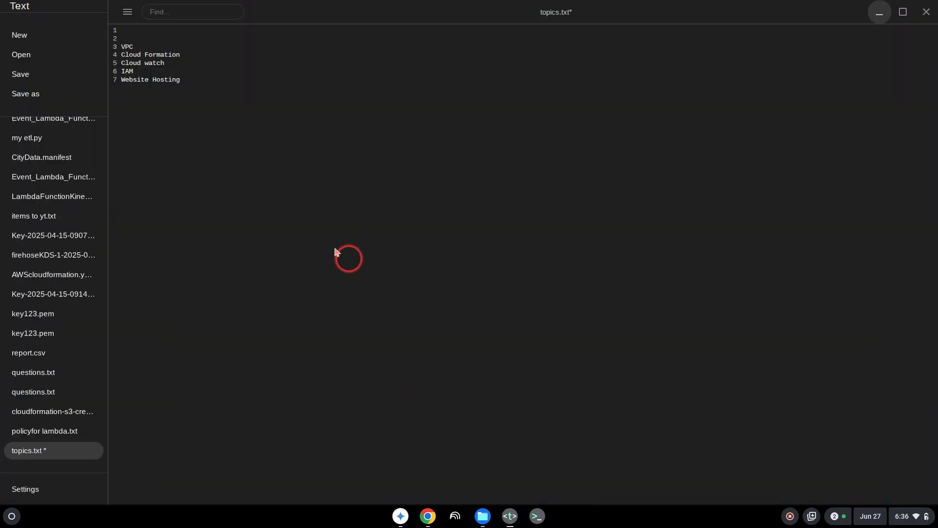
{"action": "left_click", "coordinate": [147, 46]}
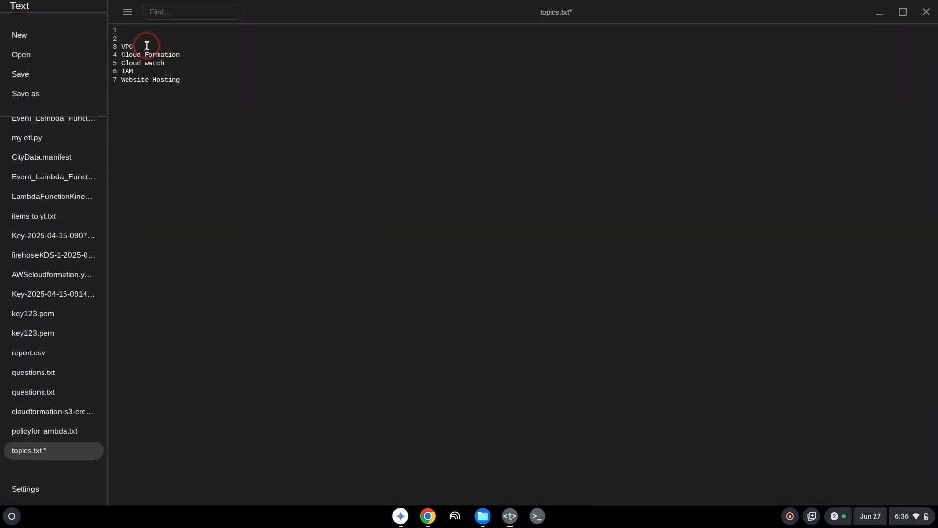
{"action": "left_click", "coordinate": [880, 13]}
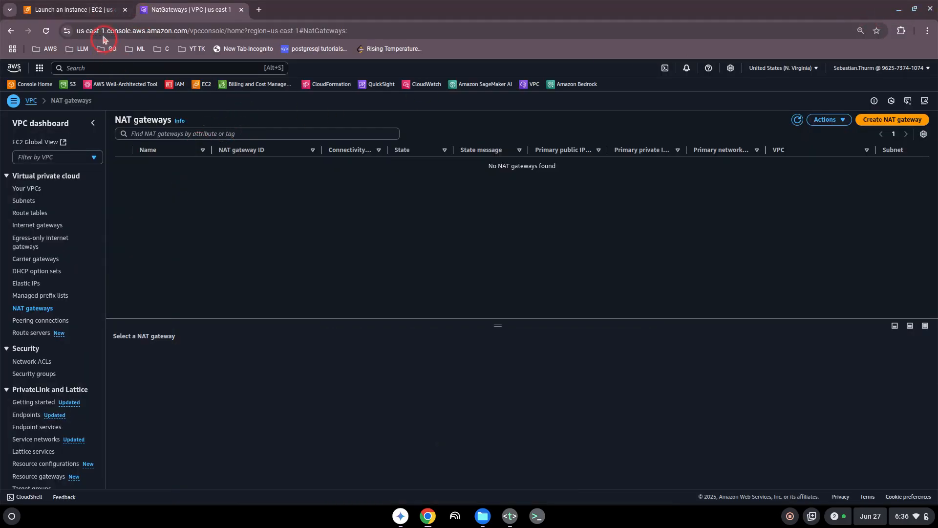
- Search 'cloud formation' from the EC2 tab and open the CloudFormation Stacks page
{"action": "left_click", "coordinate": [99, 14]}
{"action": "left_click", "coordinate": [114, 66]}
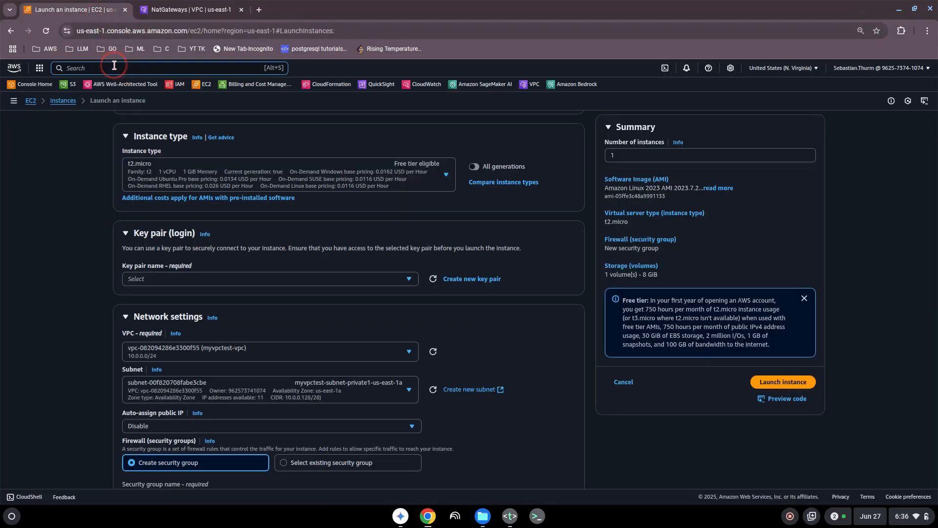
{"action": "type", "text": "cloud formation"}
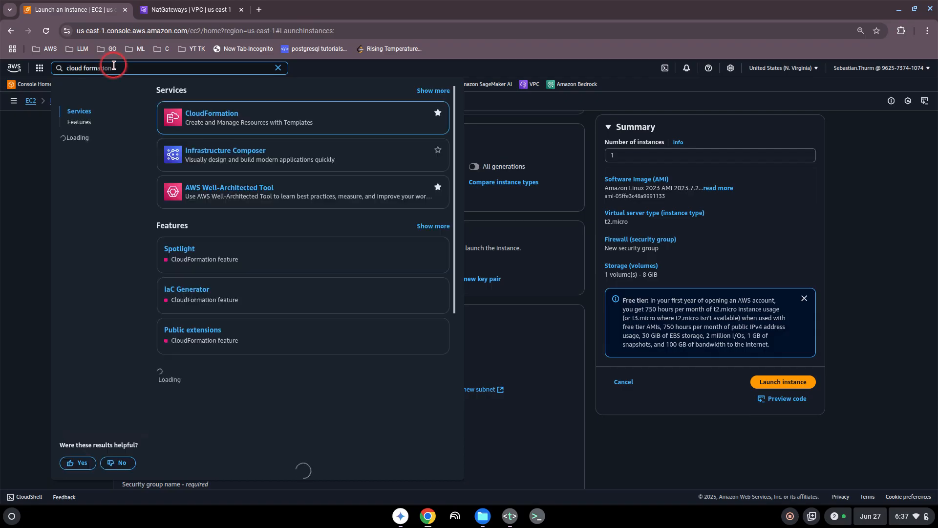
{"action": "left_click", "coordinate": [216, 117]}
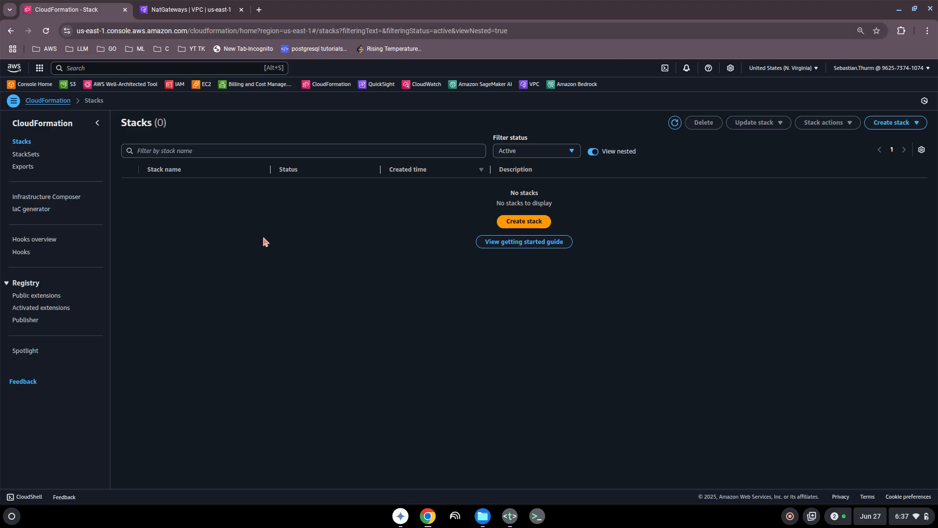
{"action": "left_click", "coordinate": [389, 285]}
{"action": "left_click", "coordinate": [397, 328]}
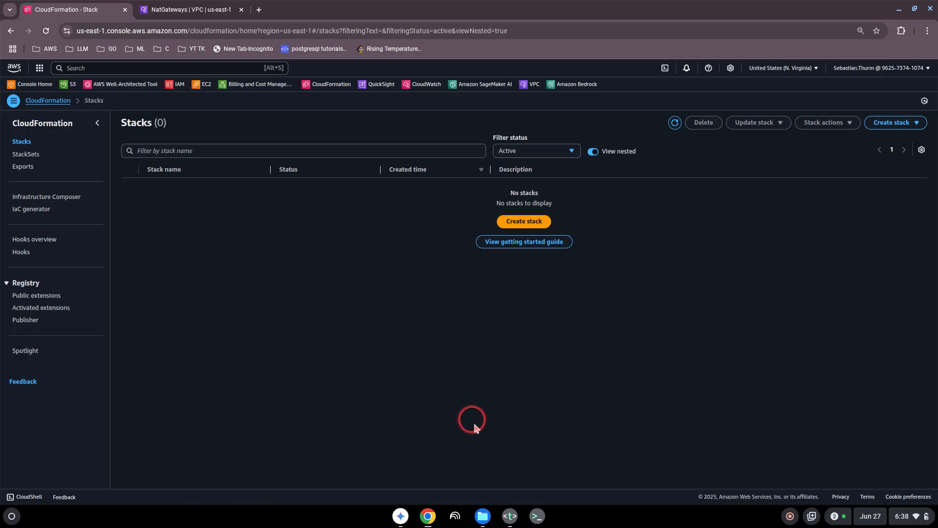
- Open cloudformation-s3-creation.yaml in Text and date the input bucket 27-06-2025 with suffix -1
{"action": "left_click", "coordinate": [509, 515]}
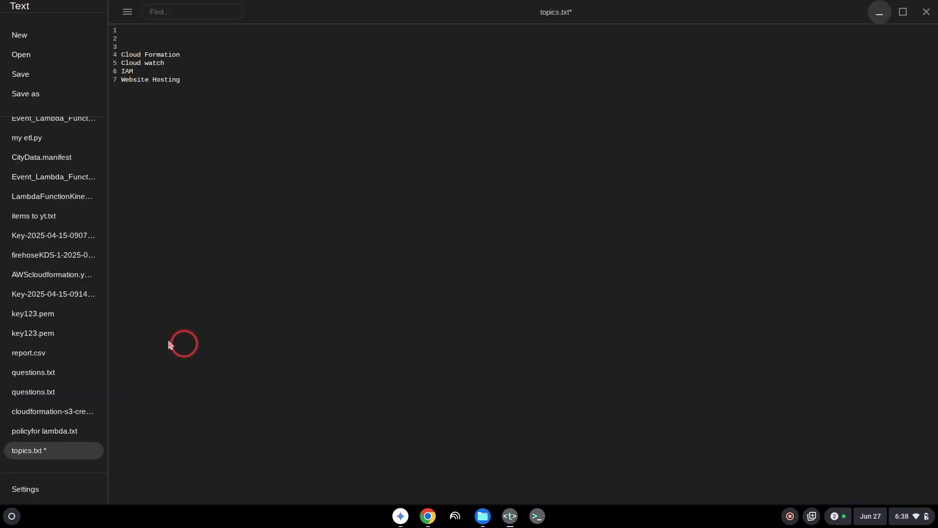
{"action": "left_click", "coordinate": [49, 412]}
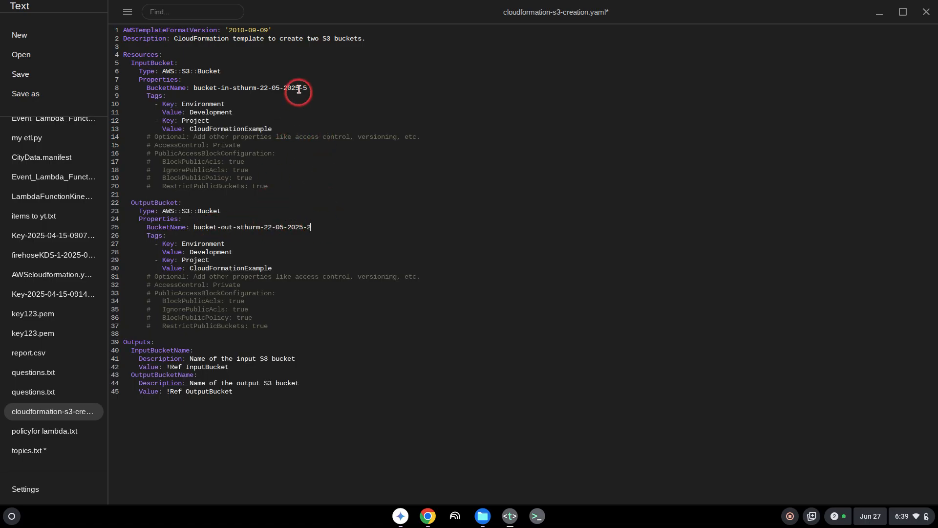
{"action": "left_click", "coordinate": [269, 89]}
{"action": "key", "text": "BackSpace"}
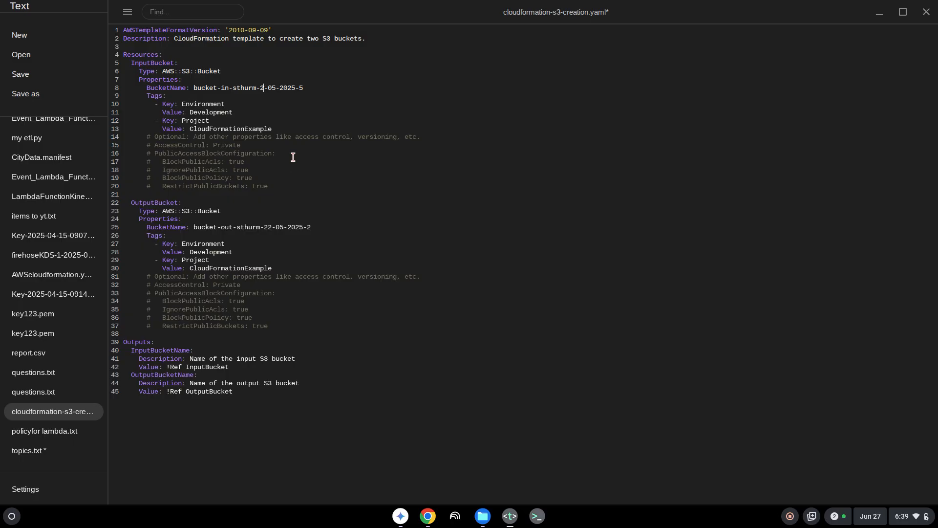
{"action": "type", "text": "7"}
{"action": "key", "text": "Right"}
{"action": "left_click", "coordinate": [295, 134]}
{"action": "left_click", "coordinate": [316, 88]}
{"action": "key", "text": "BackSpace"}
{"action": "type", "text": "1"}
- Change the output bucket's date so it reads bucket-out-sthurm-27-06-2025-2
{"action": "key", "text": "BackSpace"}
{"action": "type", "text": "7"}
{"action": "key", "text": "Right"}
{"action": "left_click", "coordinate": [282, 227]}
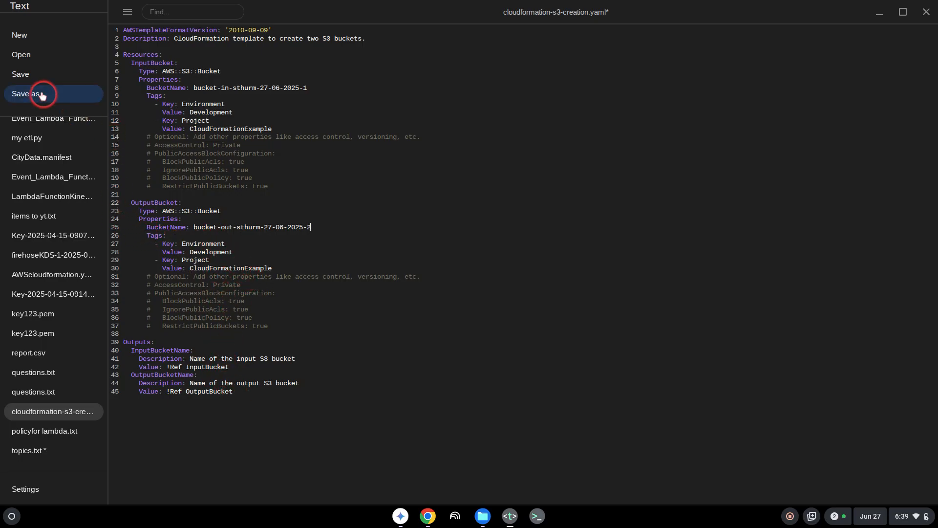
- Save the template as cloudformation-s3-creation-new.yaml and minimize the editor
{"action": "left_click", "coordinate": [68, 98]}
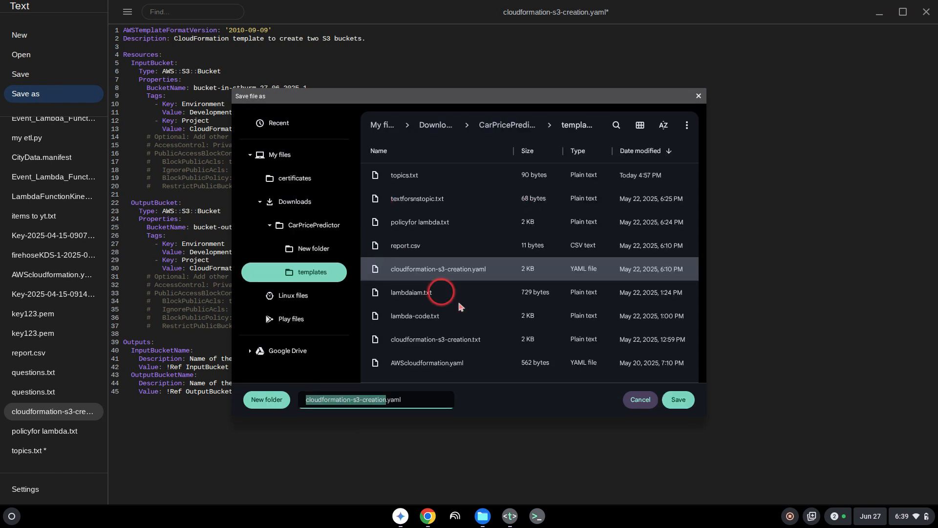
{"action": "left_click", "coordinate": [396, 398]}
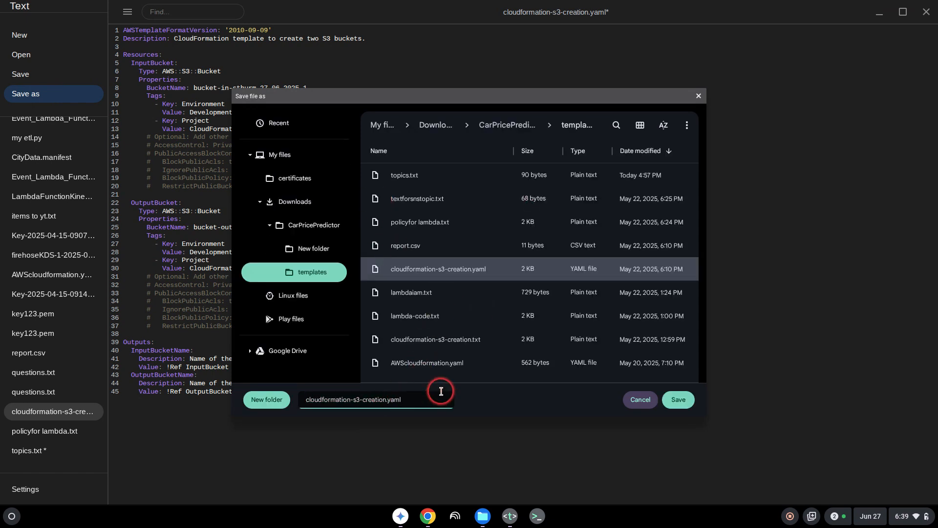
{"action": "type", "text": "-new"}
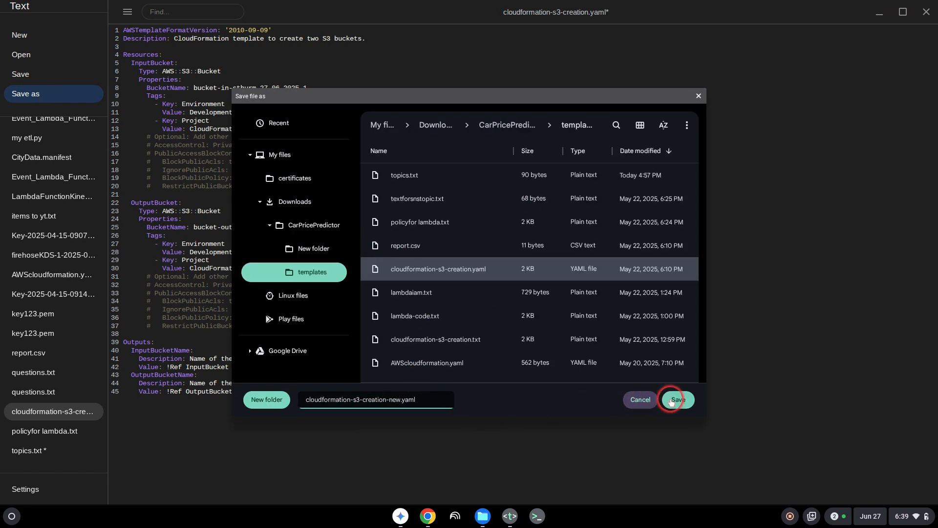
{"action": "left_click", "coordinate": [672, 400]}
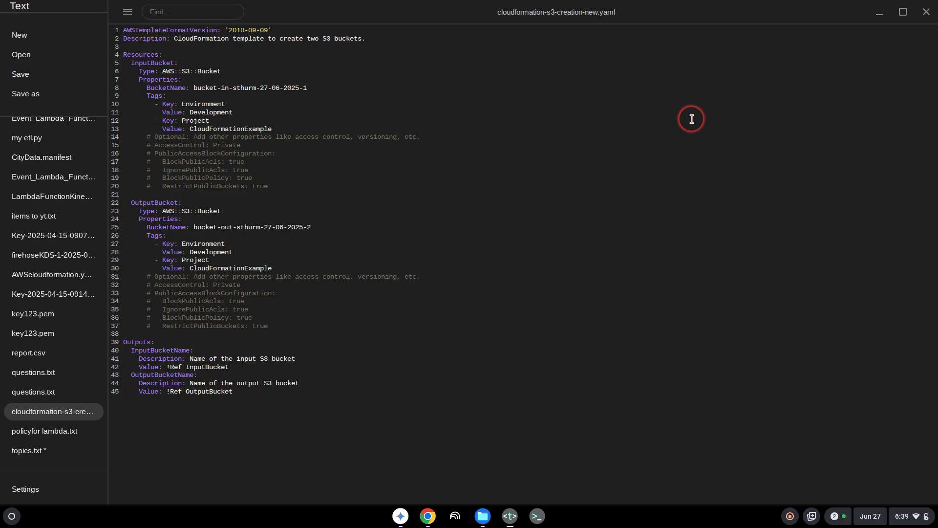
{"action": "left_click", "coordinate": [878, 14]}
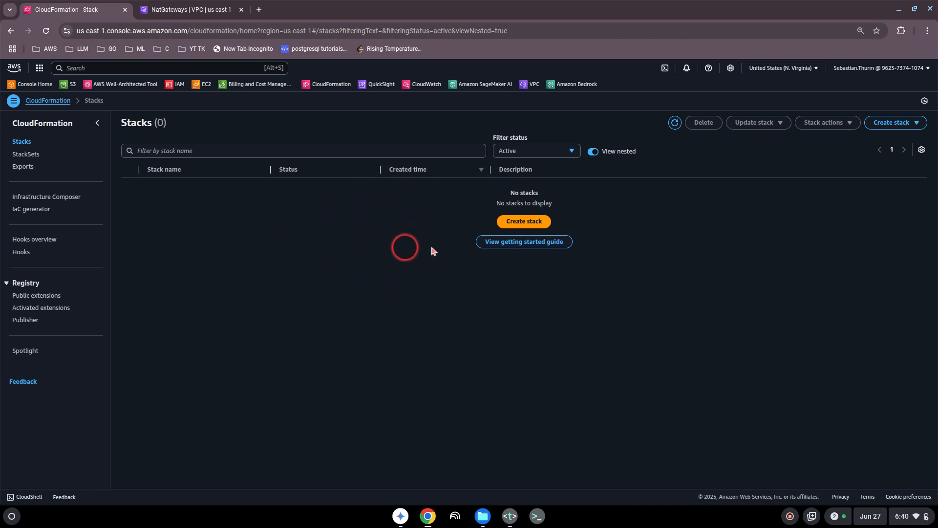
- Start a new stack from an uploaded template file and open the file picker
{"action": "left_click", "coordinate": [523, 223]}
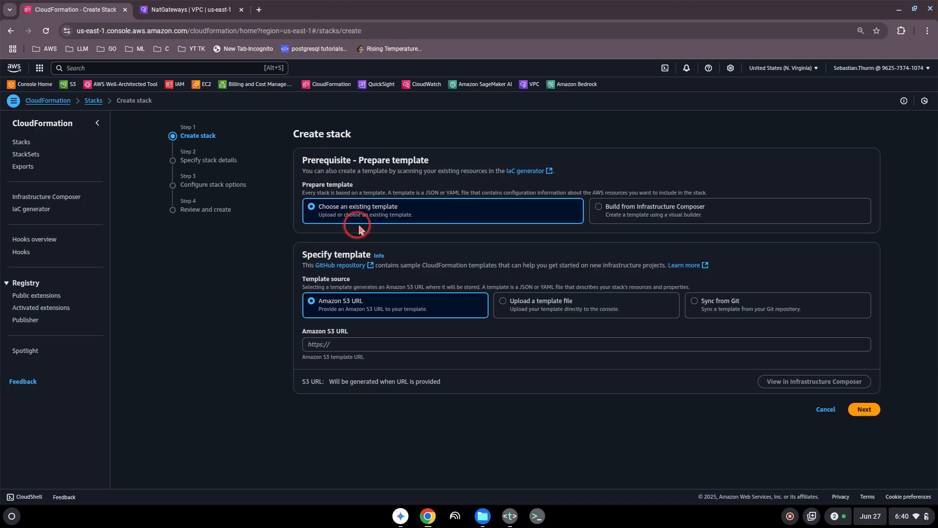
{"action": "left_click", "coordinate": [506, 301]}
{"action": "left_click", "coordinate": [336, 344]}
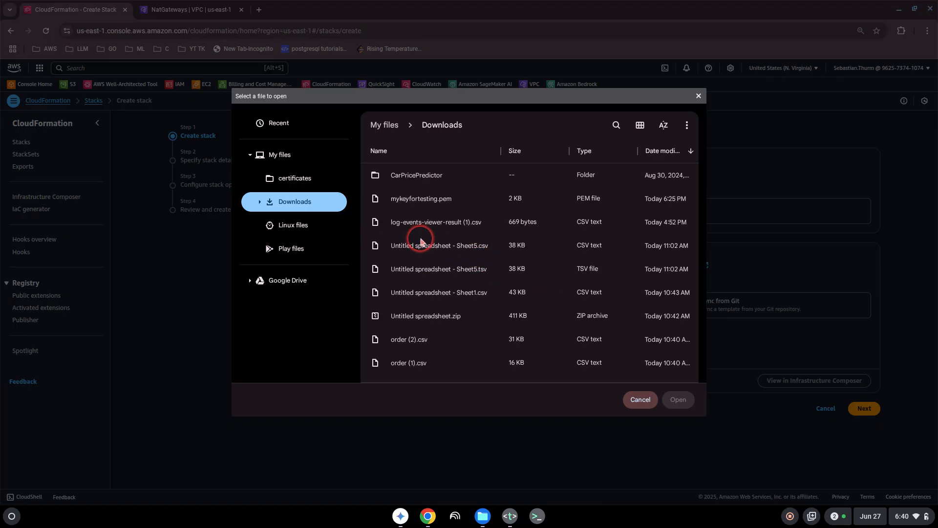
{"action": "scroll", "coordinate": [420, 241], "scroll_direction": "down", "scroll_amount": 2}
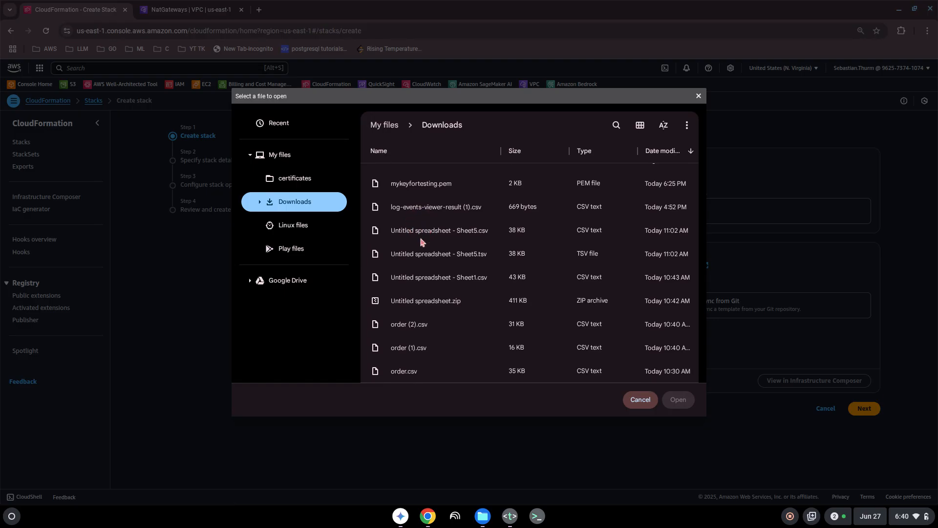
{"action": "scroll", "coordinate": [421, 241], "scroll_direction": "down", "scroll_amount": 8}
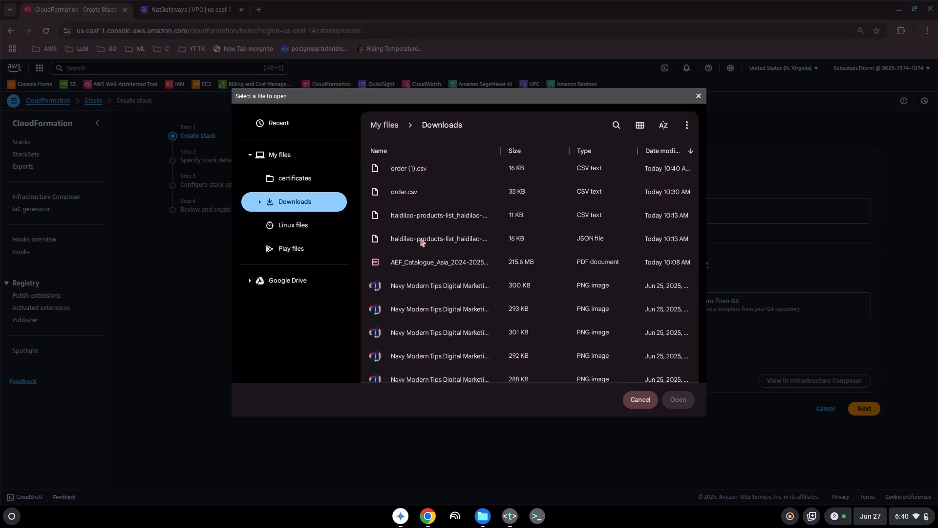
{"action": "scroll", "coordinate": [422, 240], "scroll_direction": "down", "scroll_amount": 5}
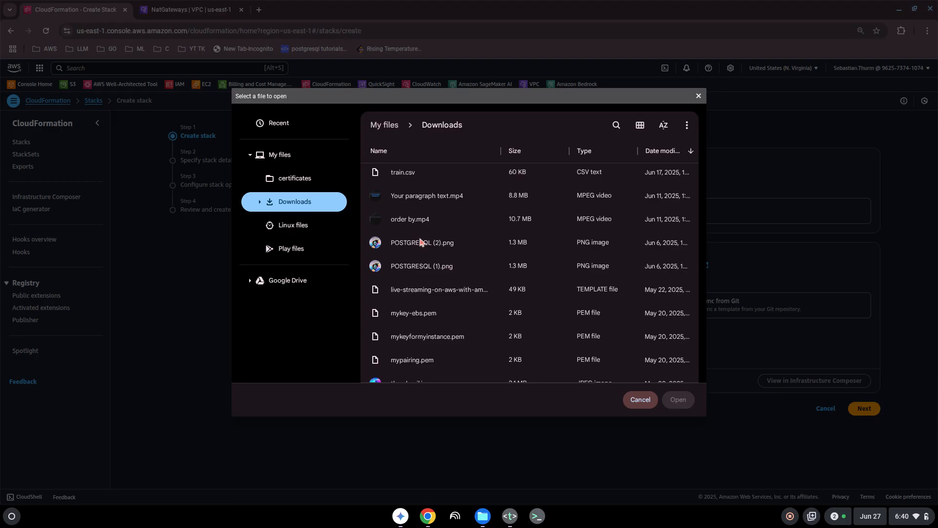
{"action": "scroll", "coordinate": [421, 241], "scroll_direction": "down", "scroll_amount": 5}
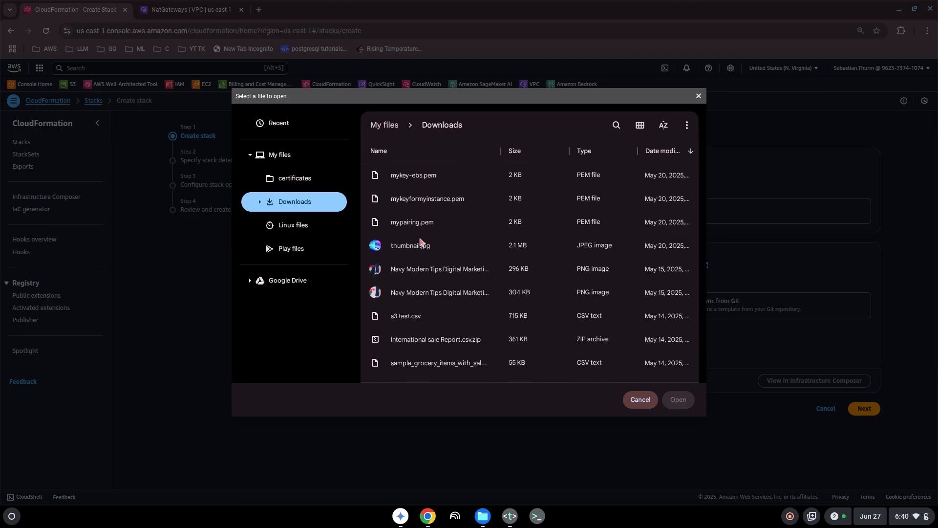
{"action": "scroll", "coordinate": [420, 241], "scroll_direction": "down", "scroll_amount": 3}
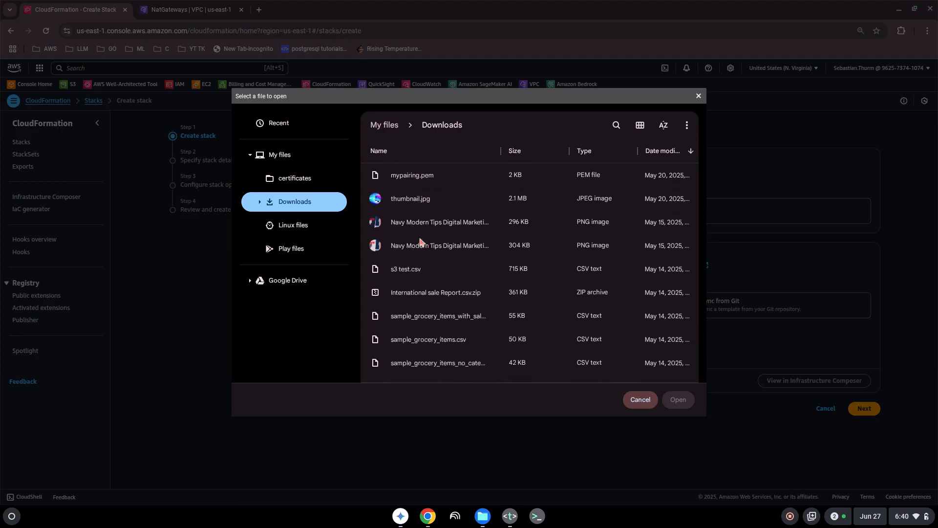
{"action": "left_click", "coordinate": [662, 152]}
{"action": "scroll", "coordinate": [575, 237], "scroll_direction": "down", "scroll_amount": 1}
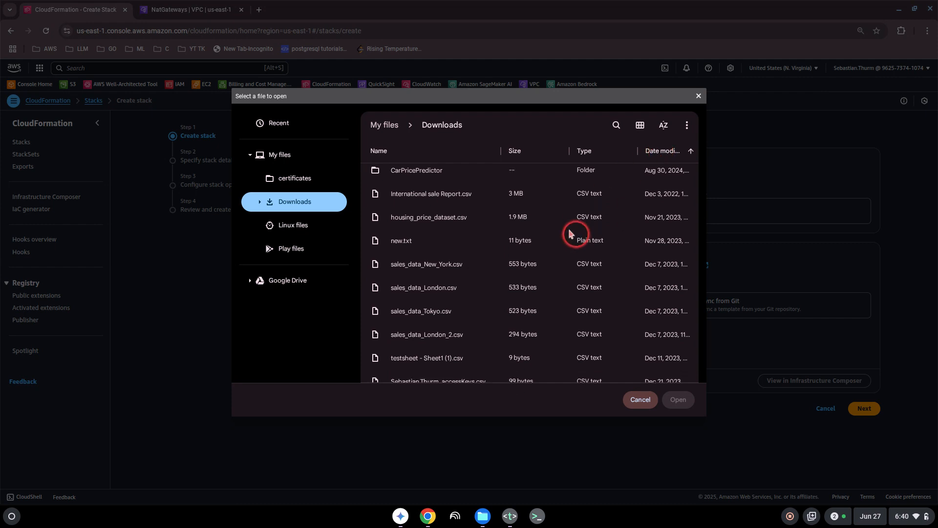
{"action": "scroll", "coordinate": [559, 232], "scroll_direction": "up", "scroll_amount": 1}
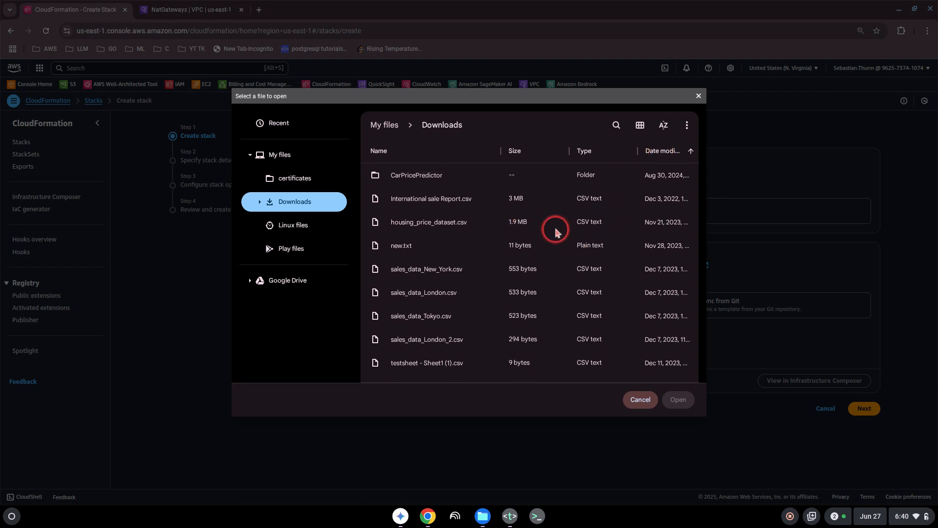
- Pick cloudformation-s3-creation-new.yaml from Downloads > CarPricePredictor > templates
{"action": "left_click", "coordinate": [289, 155]}
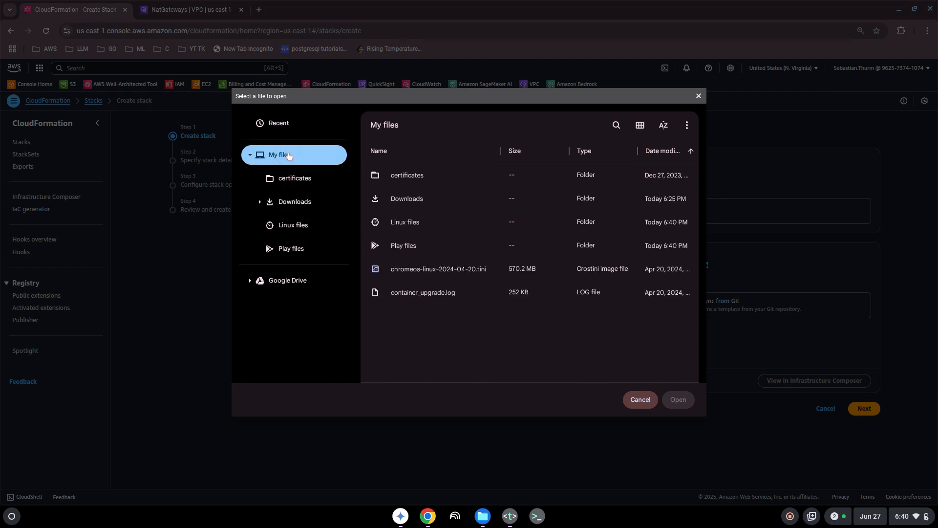
{"action": "left_click", "coordinate": [259, 201]}
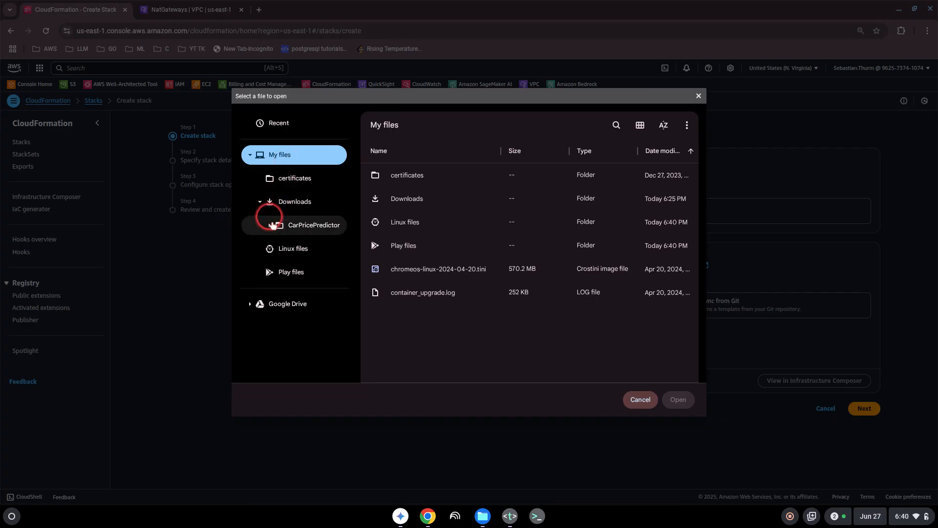
{"action": "left_click", "coordinate": [270, 228]}
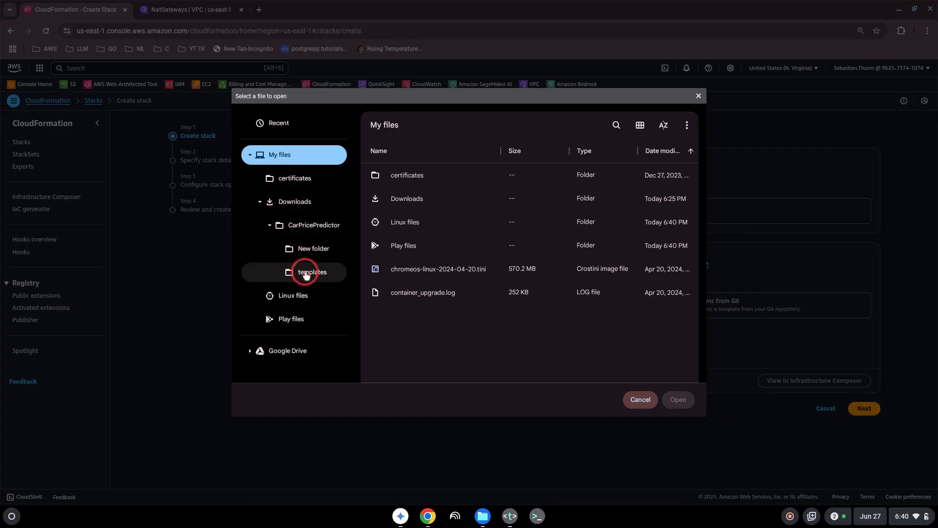
{"action": "left_click", "coordinate": [307, 252]}
{"action": "left_click", "coordinate": [307, 272]}
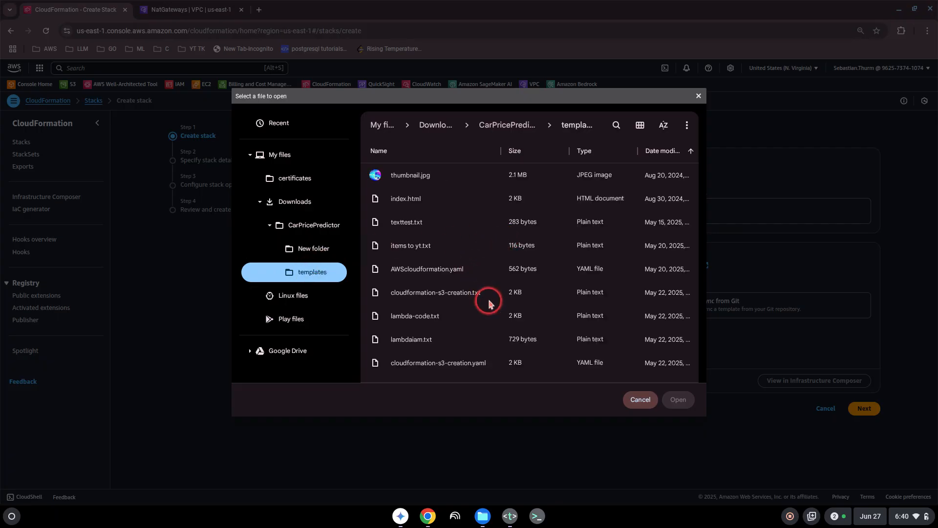
{"action": "scroll", "coordinate": [538, 280], "scroll_direction": "down", "scroll_amount": 1}
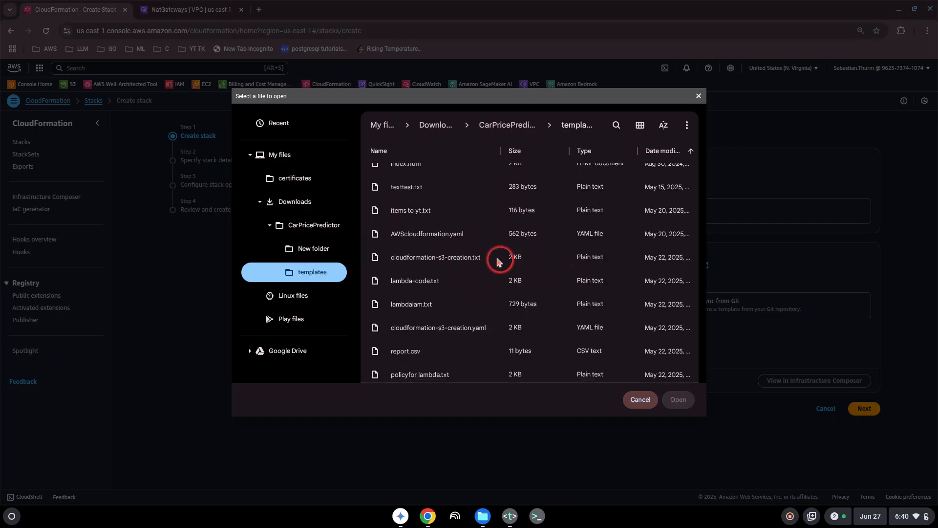
{"action": "scroll", "coordinate": [504, 253], "scroll_direction": "down", "scroll_amount": 1}
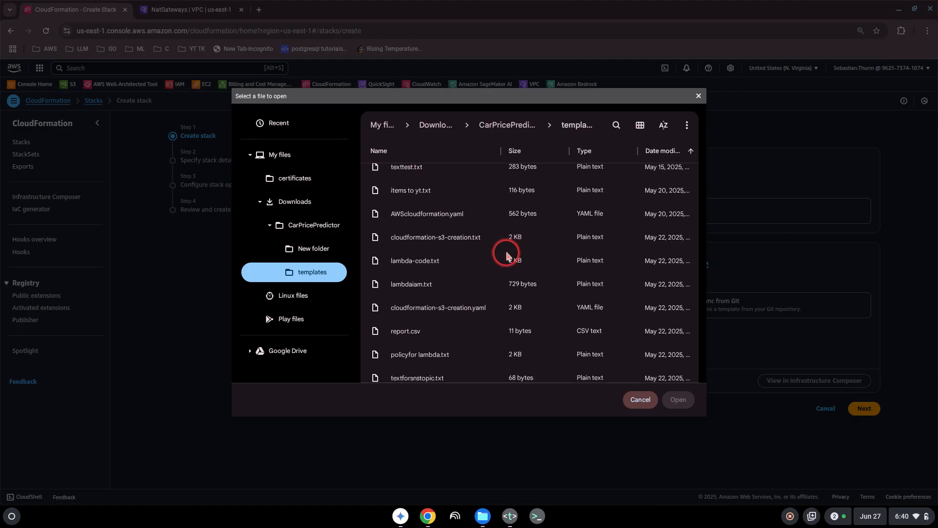
{"action": "left_click", "coordinate": [459, 299]}
{"action": "scroll", "coordinate": [518, 295], "scroll_direction": "down", "scroll_amount": 4}
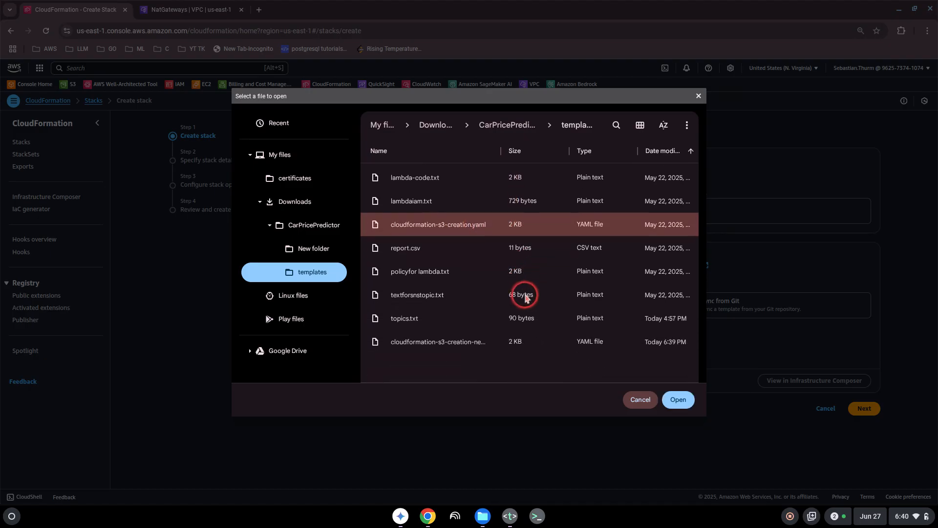
{"action": "left_click", "coordinate": [478, 328]}
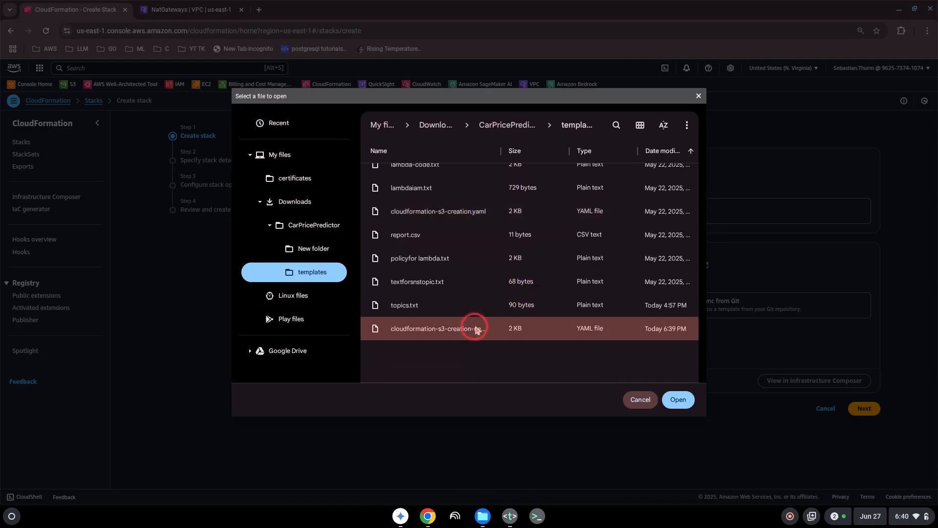
{"action": "left_click", "coordinate": [676, 398]}
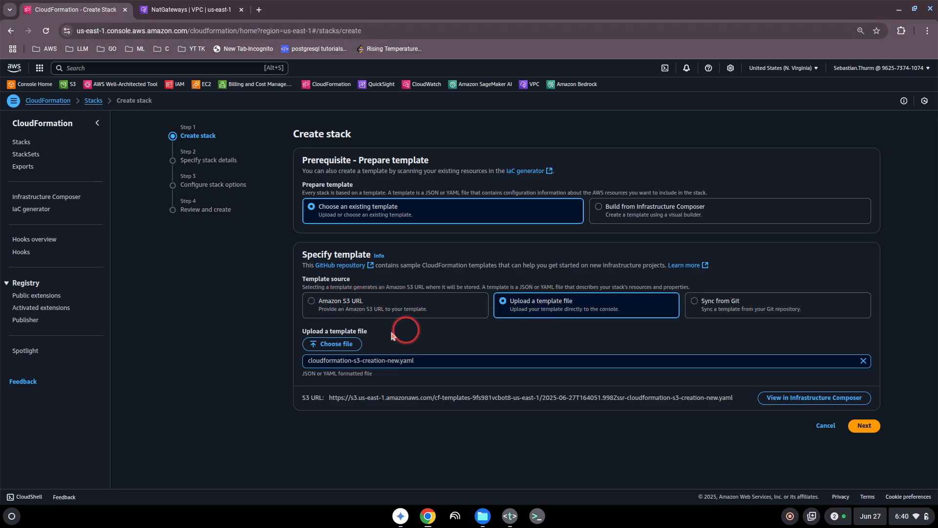
- Name the stack mystackuploadtoday and advance to Configure stack options
{"action": "left_click", "coordinate": [866, 426]}
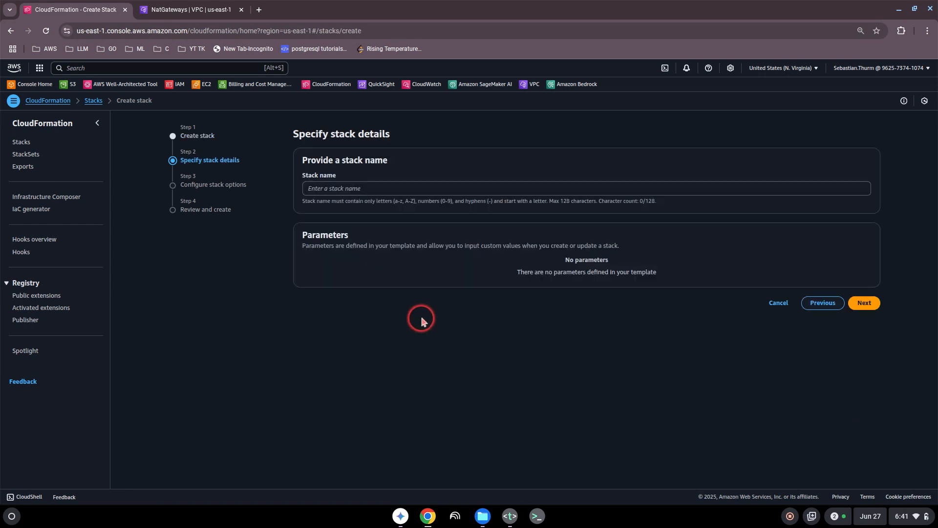
{"action": "left_click", "coordinate": [331, 190]}
{"action": "type", "text": "my"}
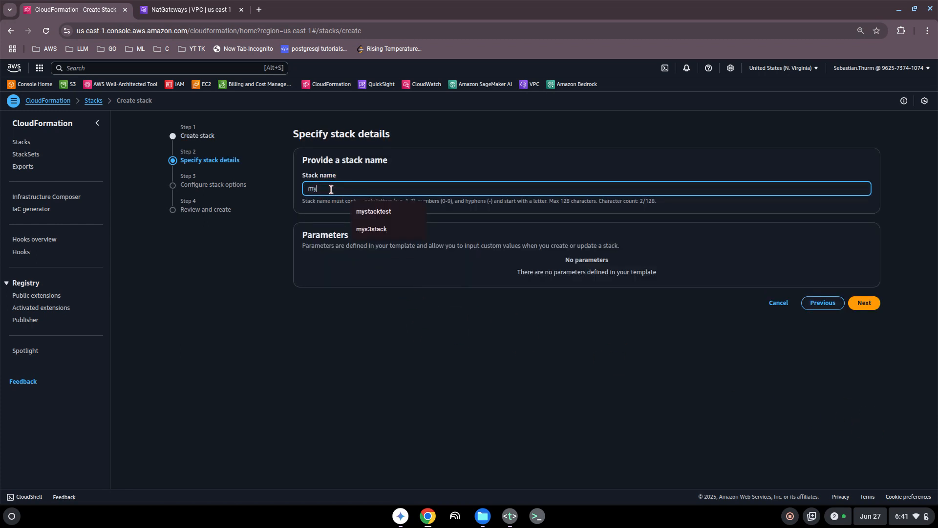
{"action": "type", "text": "stack1"}
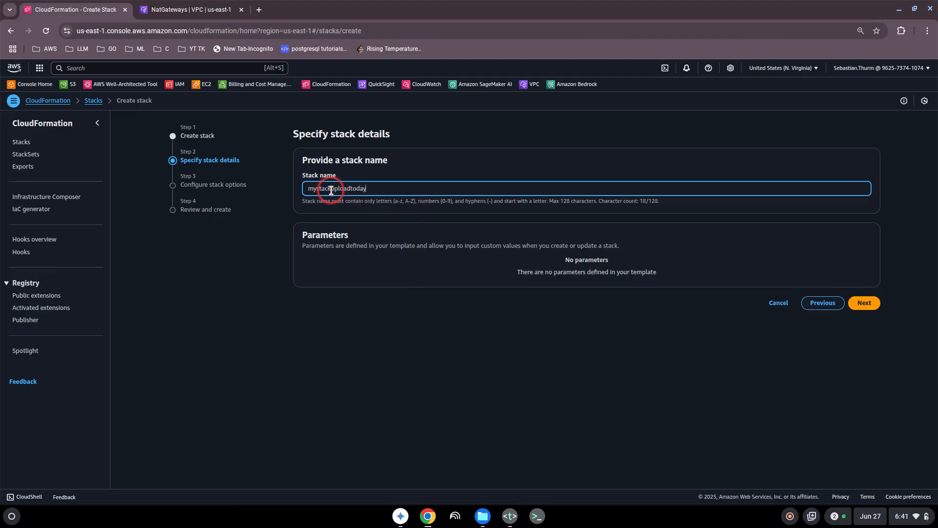
{"action": "left_click", "coordinate": [863, 303]}
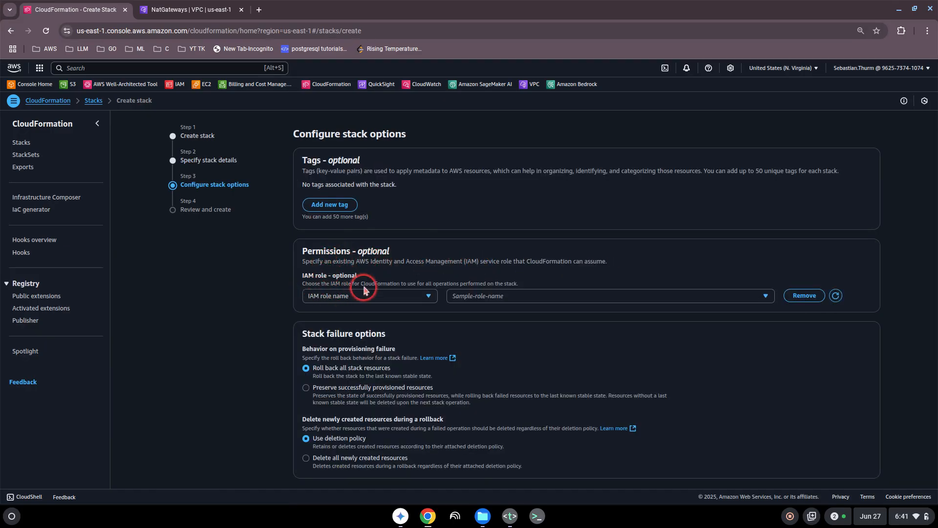
- Assign the roleforcloudformation IAM role and continue to the Review and create page
{"action": "left_click", "coordinate": [718, 296]}
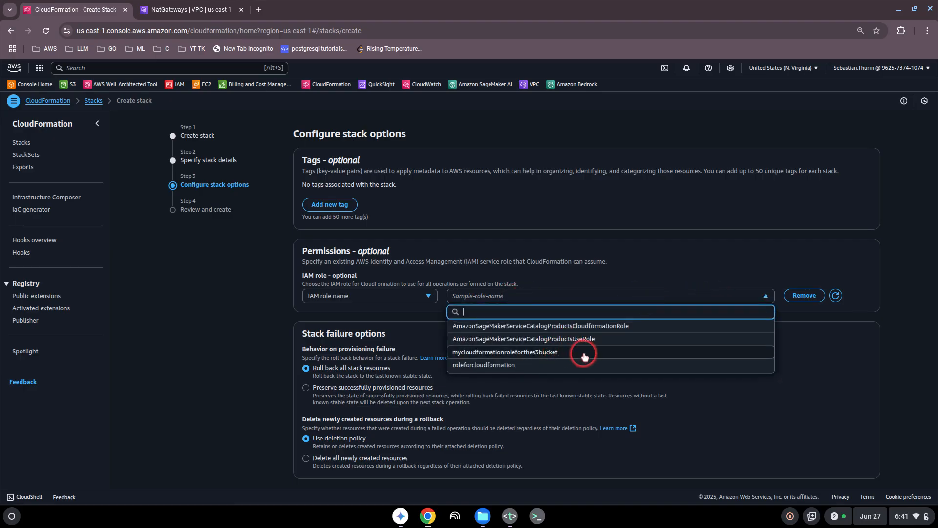
{"action": "left_click", "coordinate": [571, 366]}
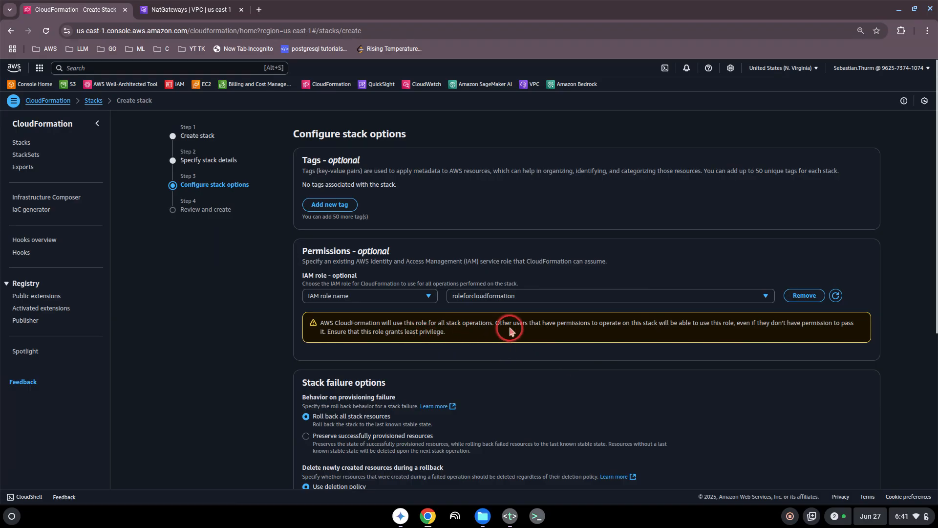
{"action": "scroll", "coordinate": [359, 320], "scroll_direction": "down", "scroll_amount": 2}
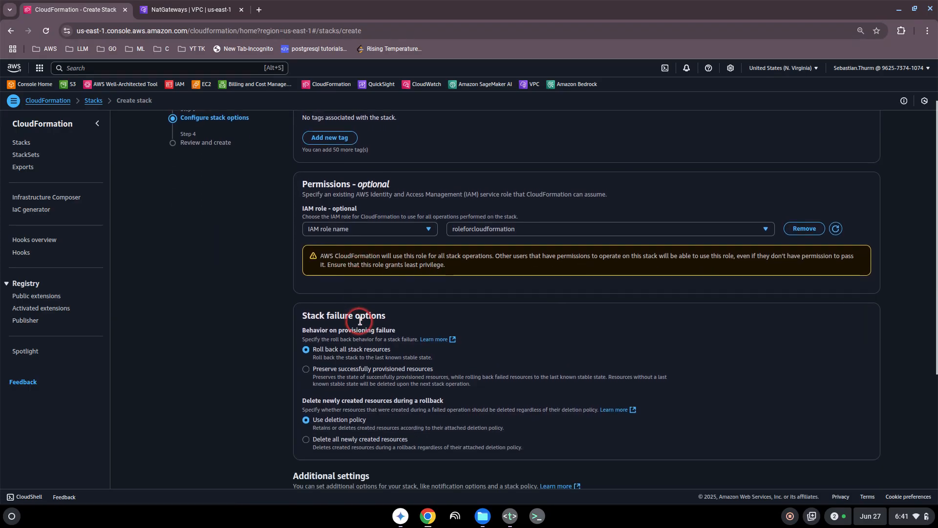
{"action": "scroll", "coordinate": [359, 321], "scroll_direction": "down", "scroll_amount": 3}
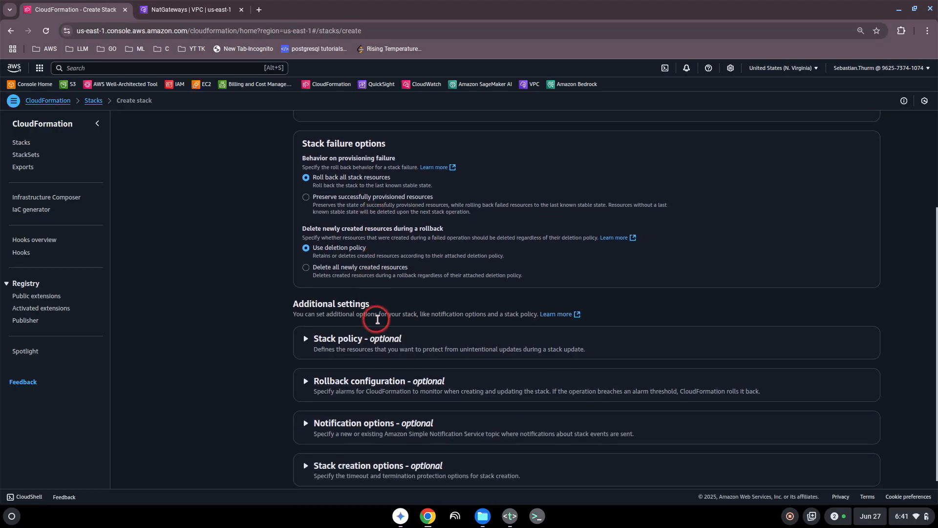
{"action": "left_click", "coordinate": [859, 465]}
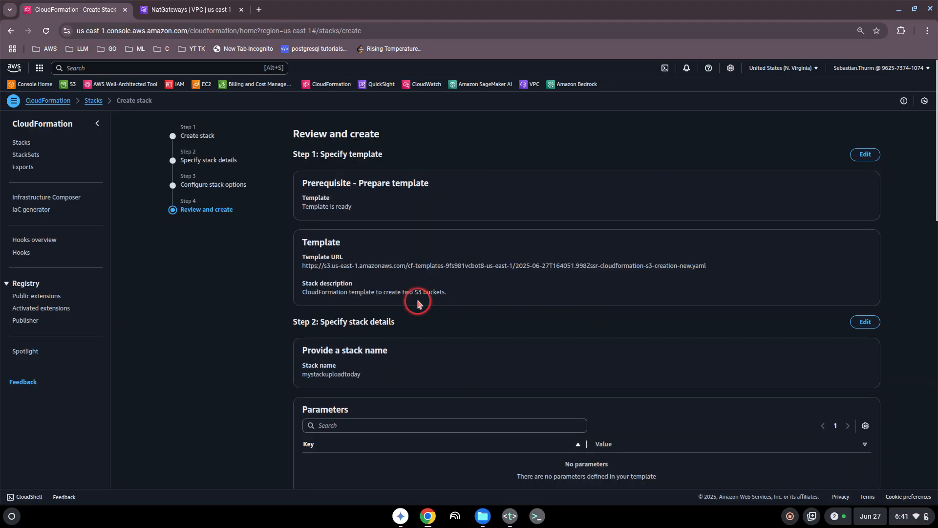
{"action": "scroll", "coordinate": [644, 368], "scroll_direction": "down", "scroll_amount": 15}
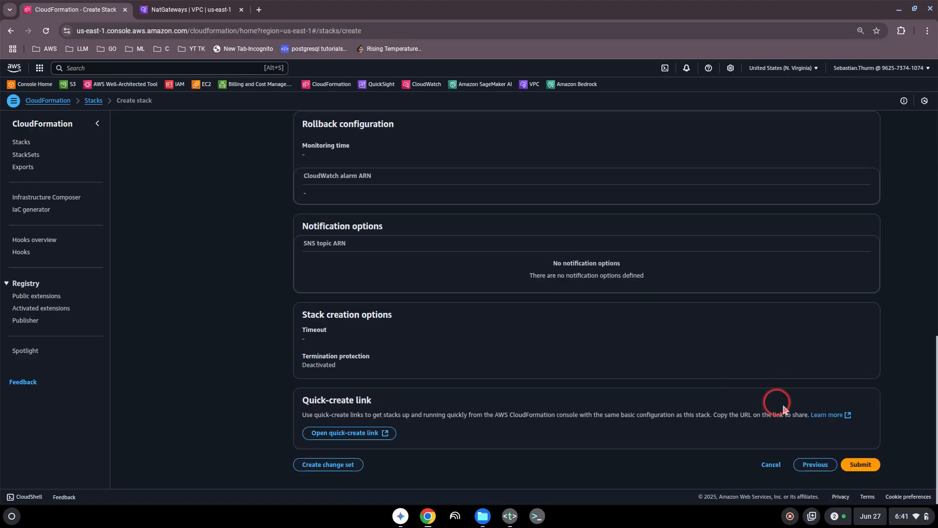
- Submit the stack and watch its events until InputBucket and OutputBucket reach CREATE_COMPLETE
{"action": "left_click", "coordinate": [863, 464]}
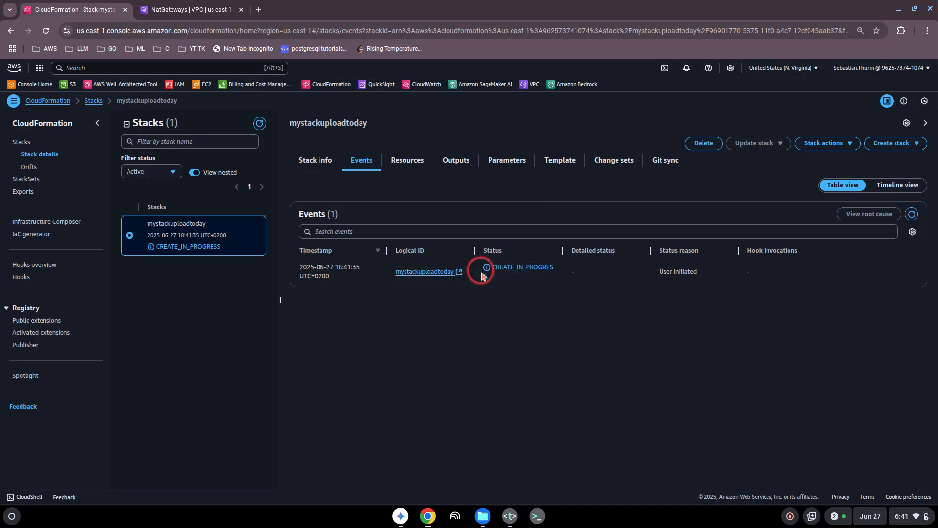
{"action": "left_click", "coordinate": [414, 272]}
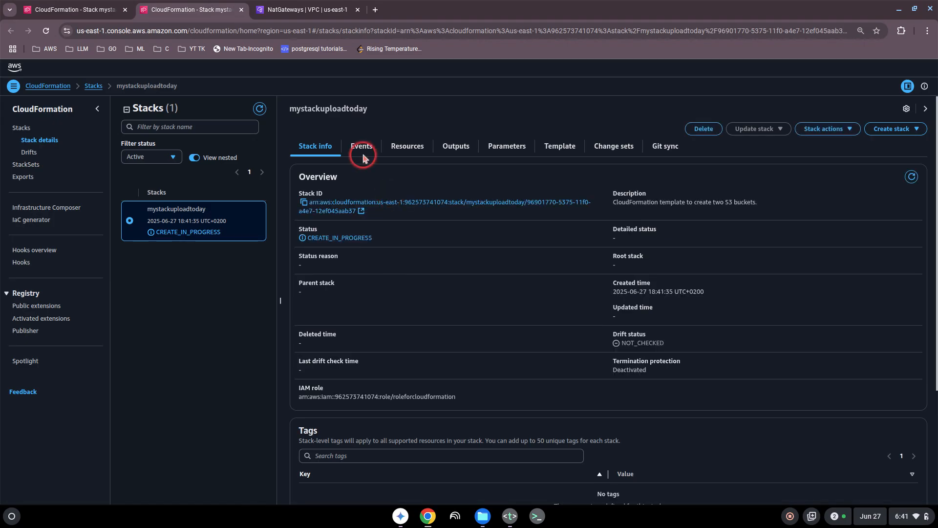
{"action": "left_click", "coordinate": [362, 154]}
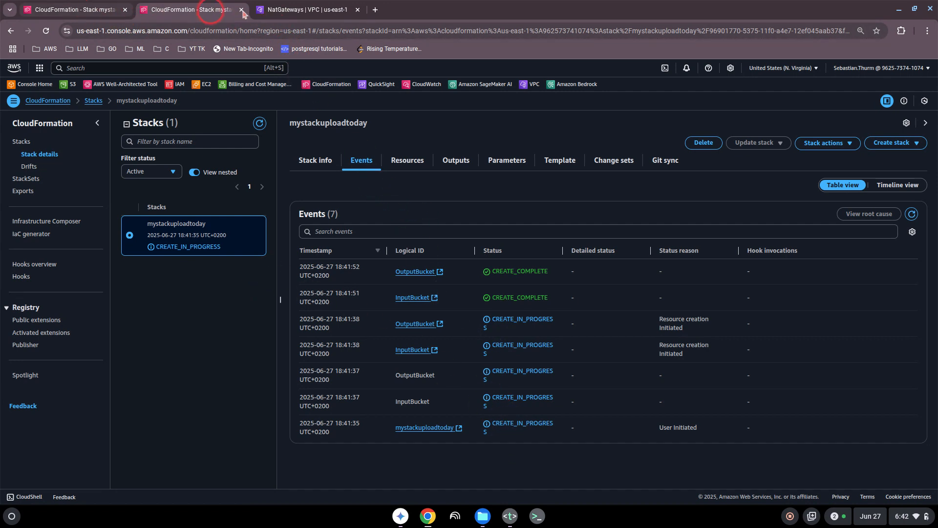
{"action": "left_click", "coordinate": [294, 10]}
- Search for s3 and open the bucket list showing both new 27-06-2025 buckets
{"action": "left_click", "coordinate": [93, 66]}
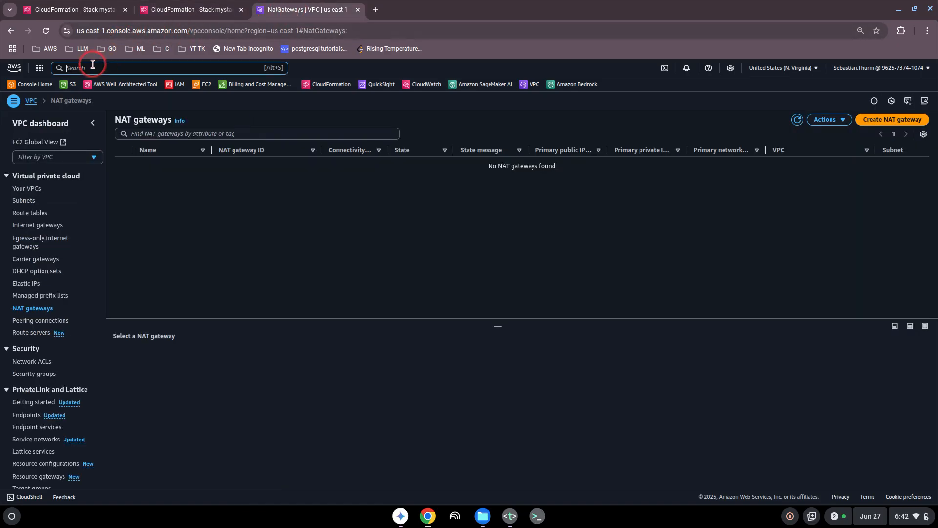
{"action": "type", "text": "s3"}
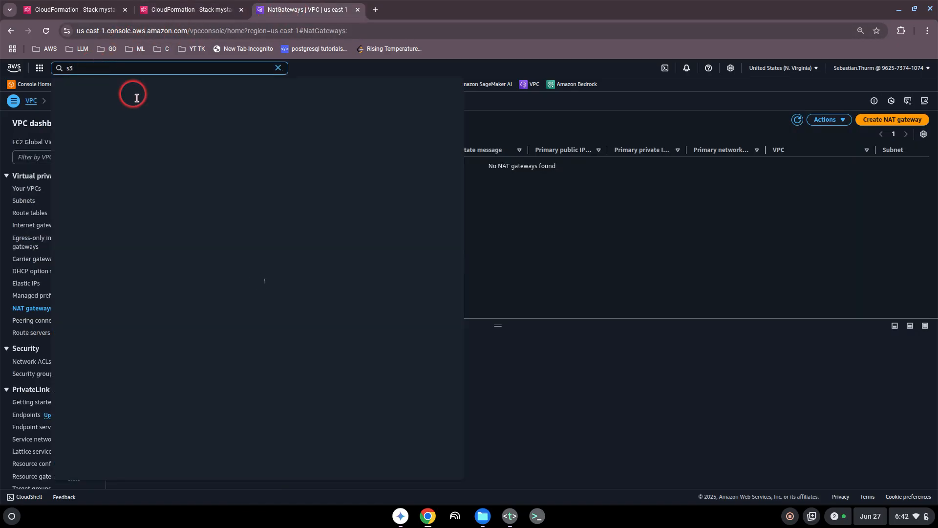
{"action": "left_click", "coordinate": [188, 115]}
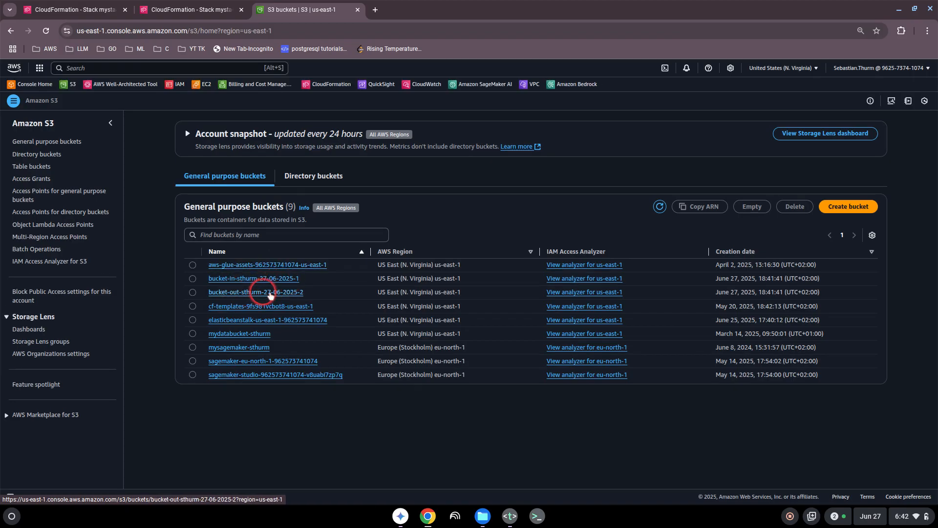
- Refresh the stack events to confirm CREATE_COMPLETE, then view the Stack info overview
{"action": "left_click", "coordinate": [215, 17]}
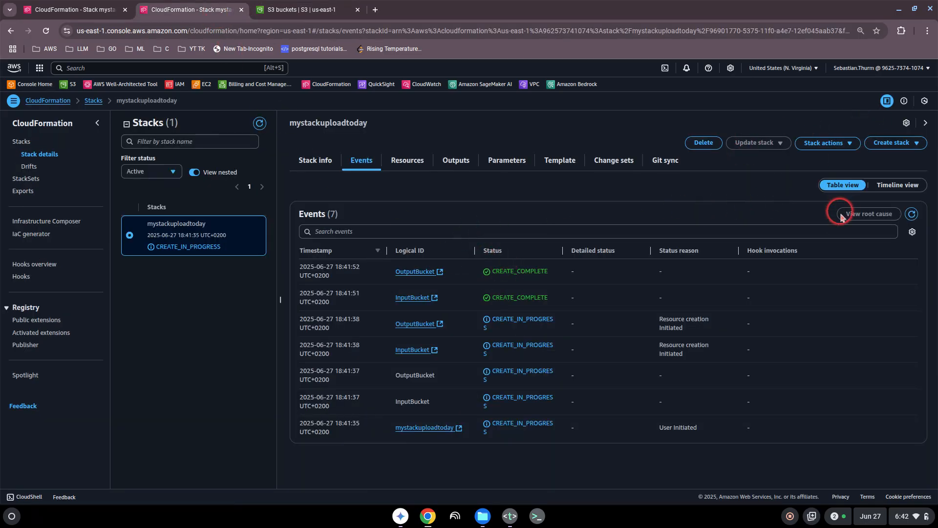
{"action": "left_click", "coordinate": [912, 213]}
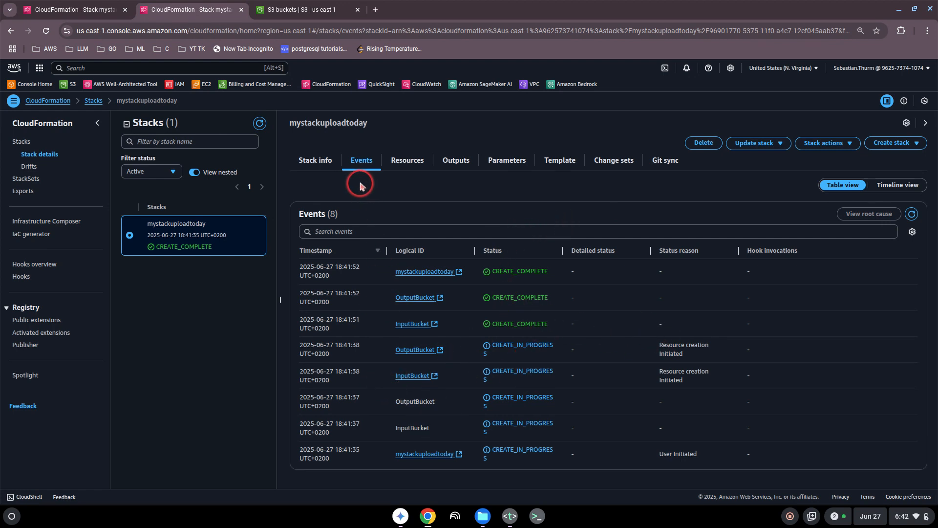
{"action": "left_click_drag", "start_coordinate": [167, 246], "coordinate": [206, 247]}
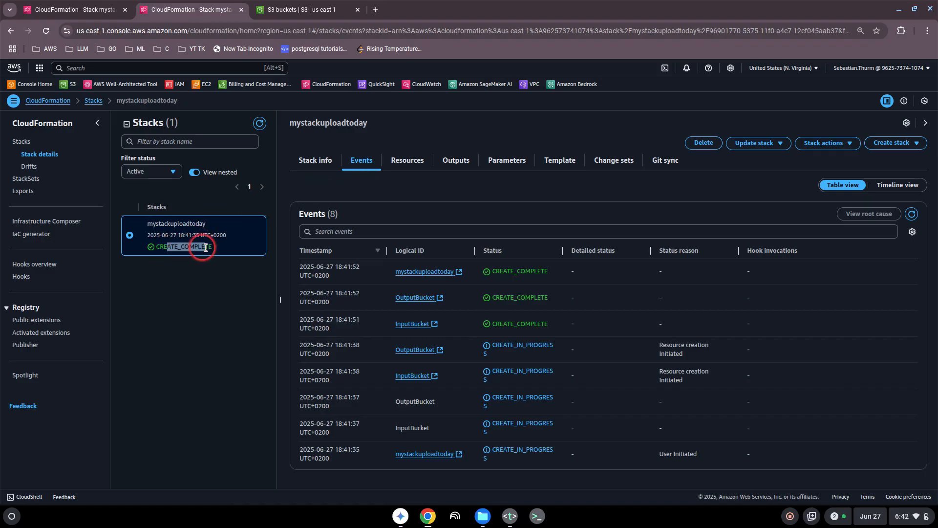
{"action": "left_click", "coordinate": [211, 248]}
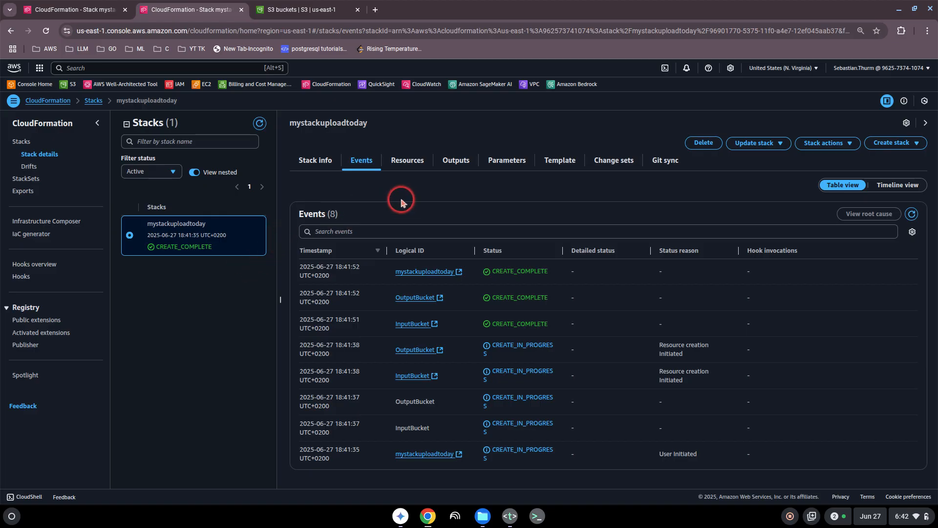
{"action": "left_click", "coordinate": [310, 165]}
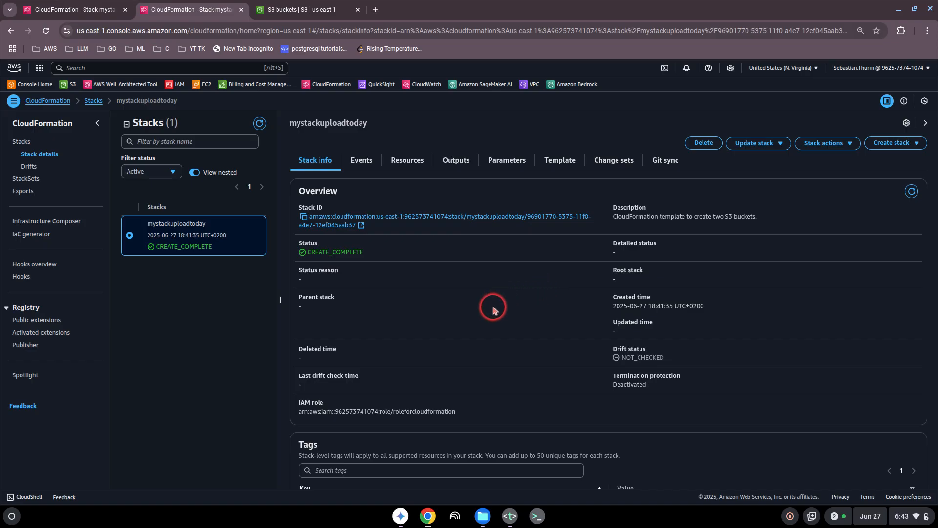
- Review the stack's info, events and S3 buckets, then begin deleting mystackuploadtoday
{"action": "scroll", "coordinate": [491, 311], "scroll_direction": "down", "scroll_amount": 3}
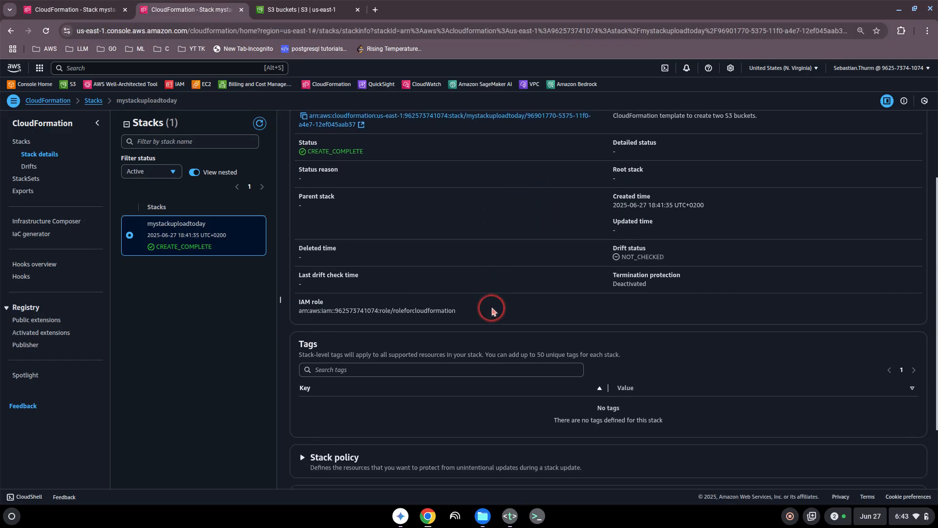
{"action": "scroll", "coordinate": [493, 311], "scroll_direction": "up", "scroll_amount": 3}
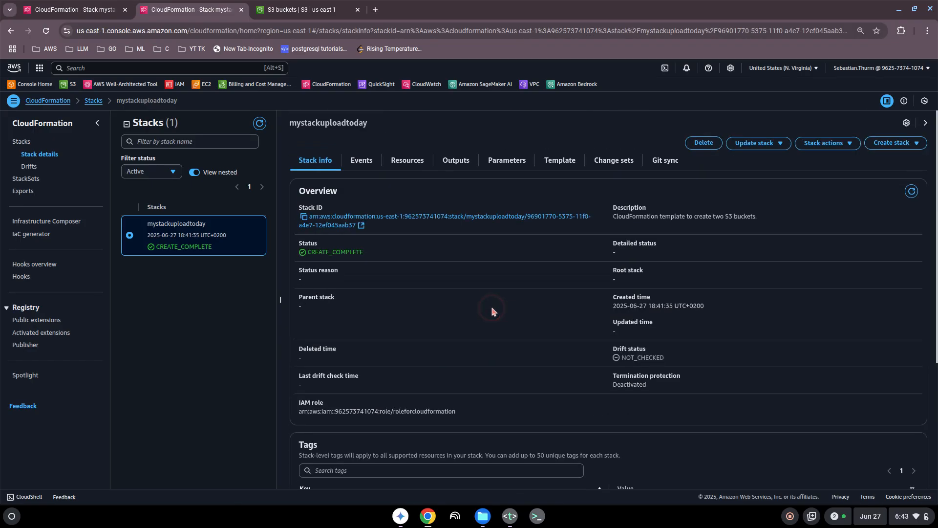
{"action": "left_click", "coordinate": [370, 166]}
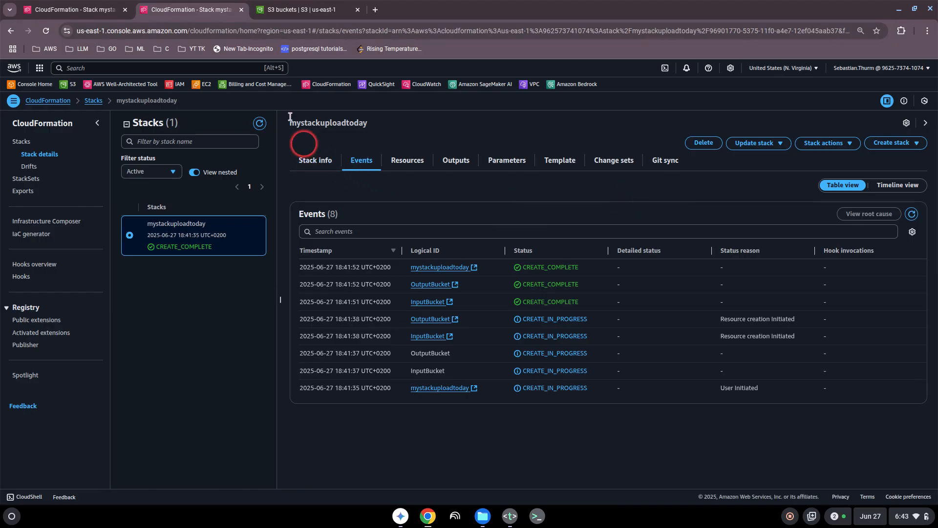
{"action": "left_click", "coordinate": [301, 9]}
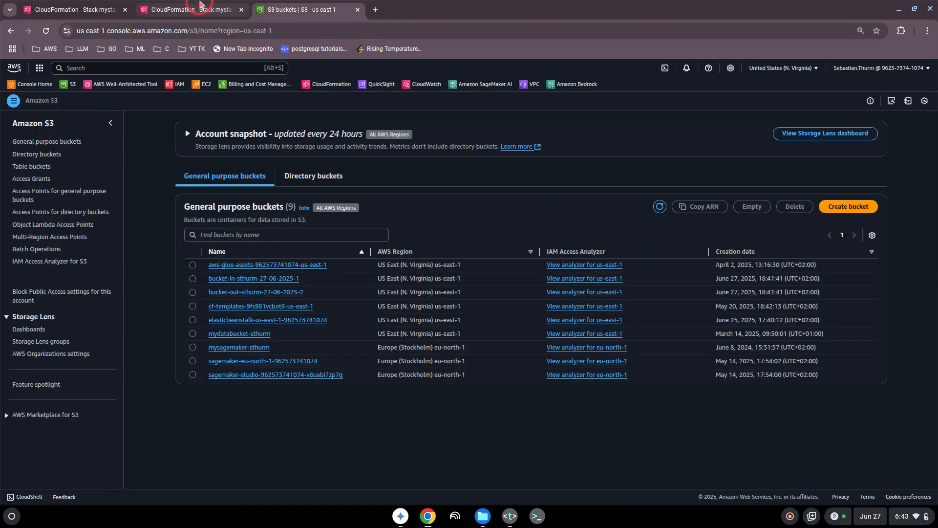
{"action": "left_click", "coordinate": [200, 5]}
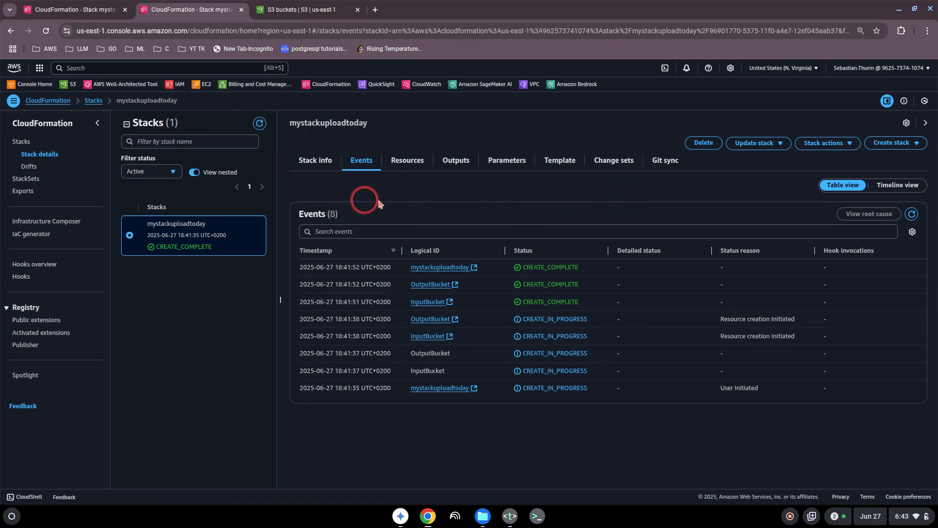
{"action": "left_click", "coordinate": [705, 143]}
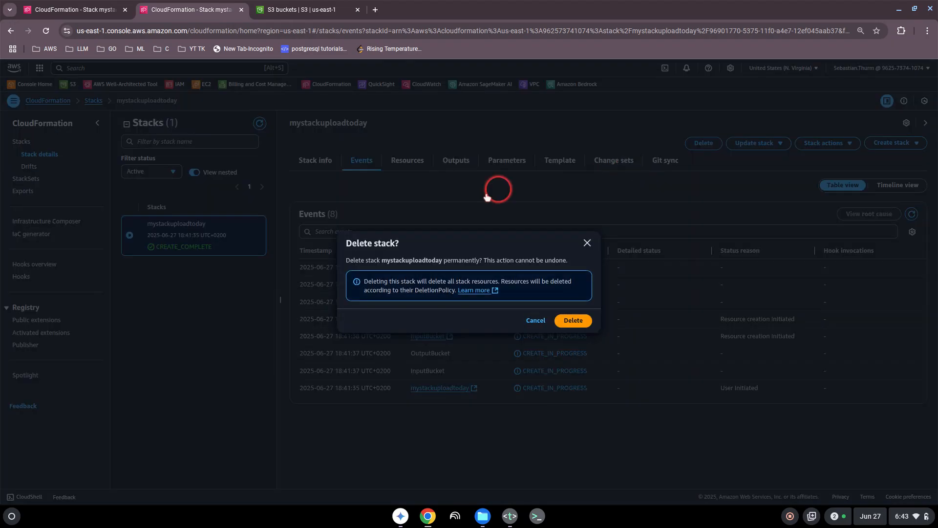
- Confirm the stack deletion and refresh CloudFormation and S3 to verify both buckets are gone
{"action": "left_click", "coordinate": [573, 320]}
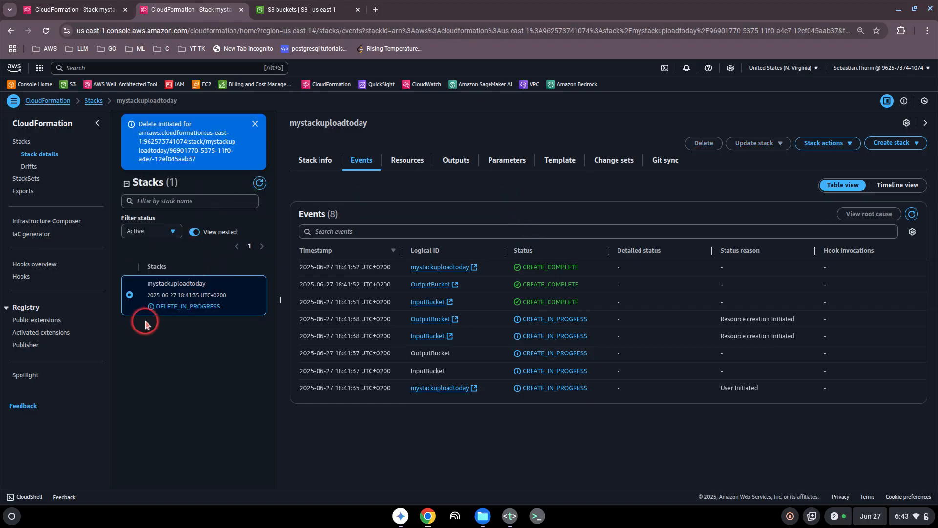
{"action": "left_click", "coordinate": [259, 184]}
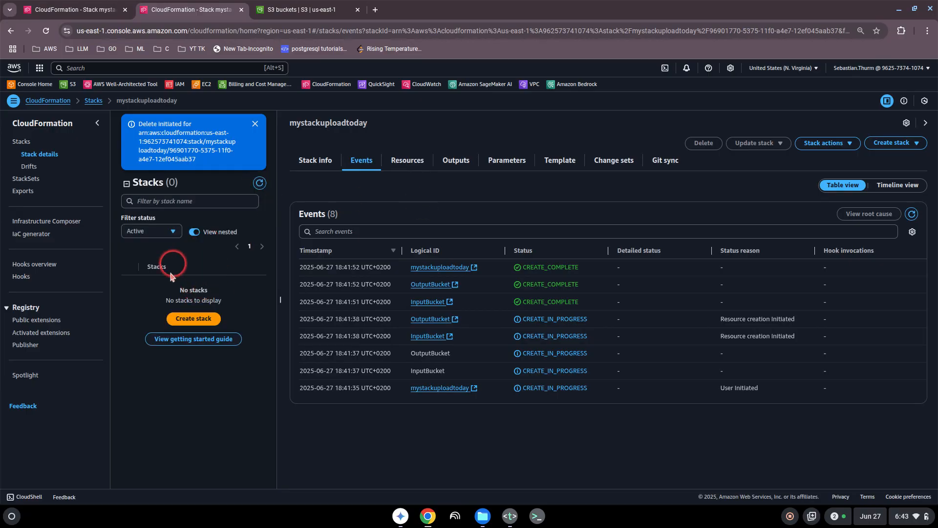
{"action": "left_click", "coordinate": [307, 6]}
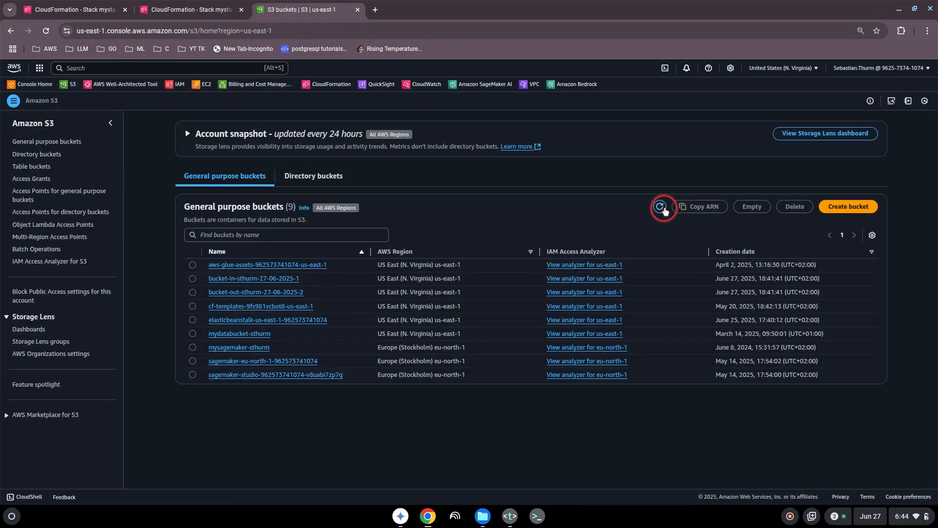
{"action": "left_click", "coordinate": [661, 207]}
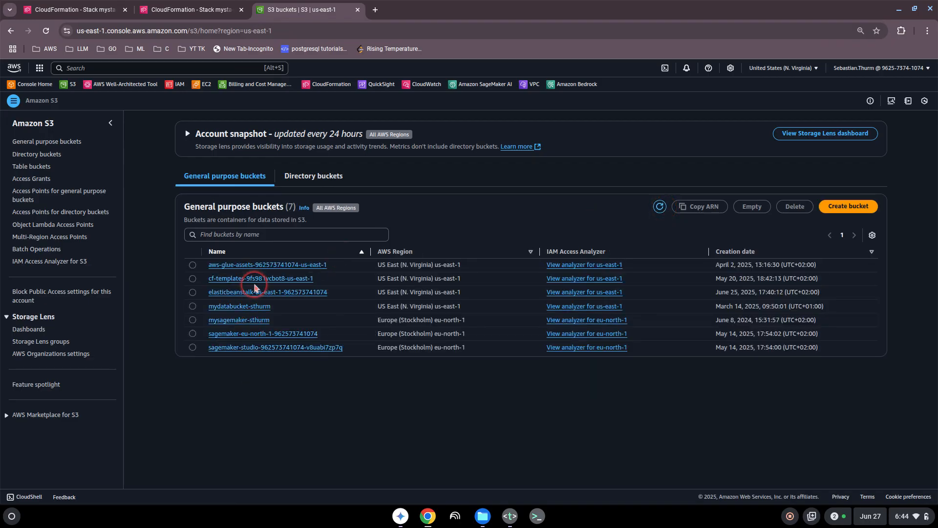
{"action": "left_click", "coordinate": [202, 9]}
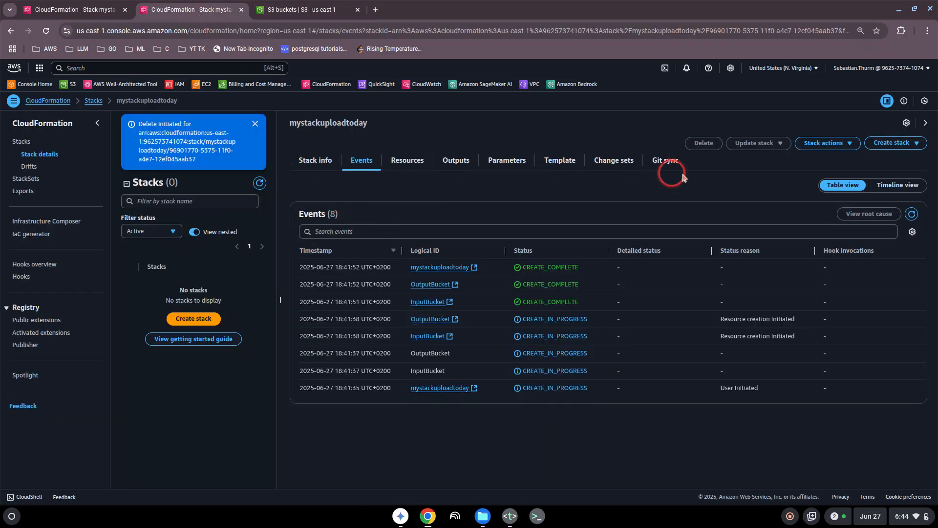
{"action": "left_click", "coordinate": [260, 184]}
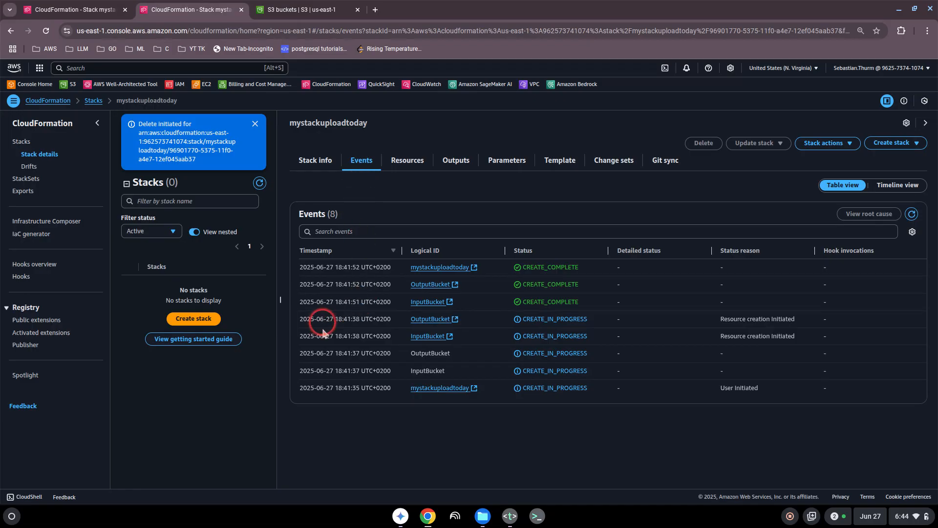
- Start a new CloudFormation stack built in Infrastructure Composer and open its empty design canvas
{"action": "left_click", "coordinate": [24, 141]}
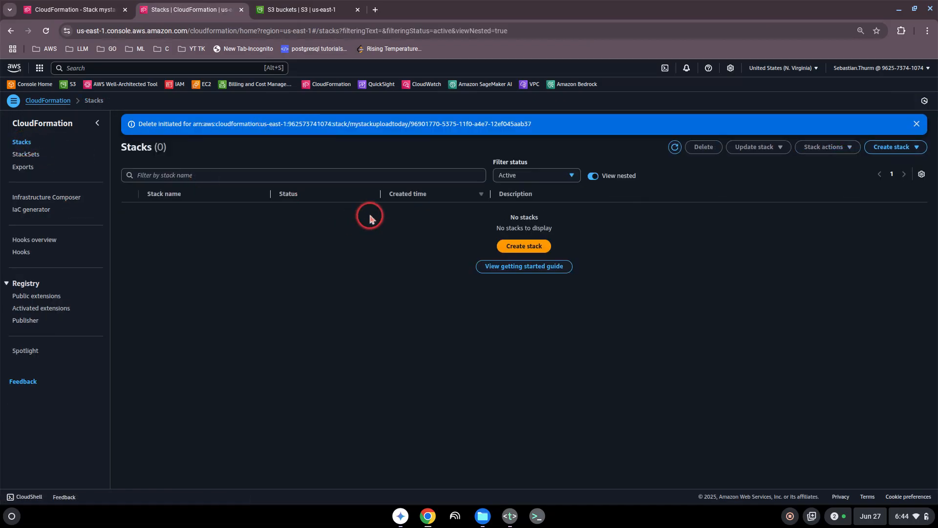
{"action": "left_click", "coordinate": [517, 246]}
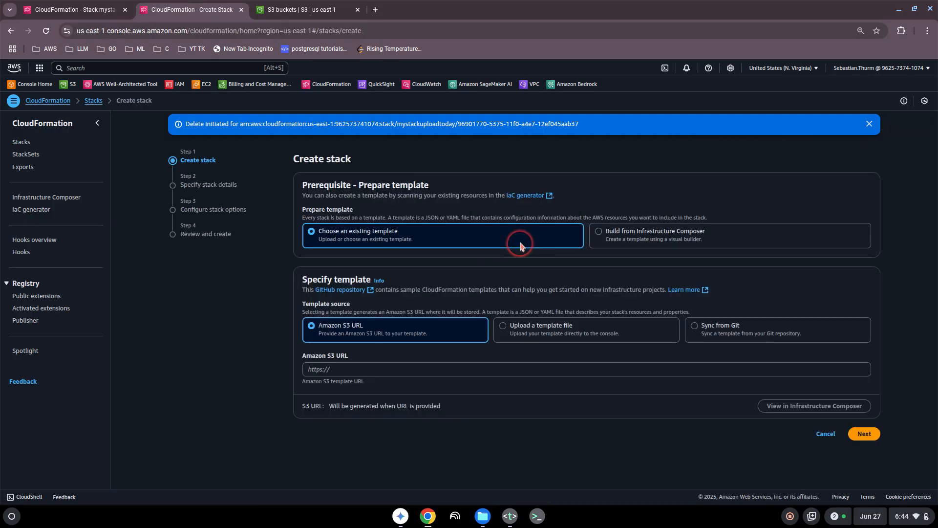
{"action": "left_click", "coordinate": [604, 235]}
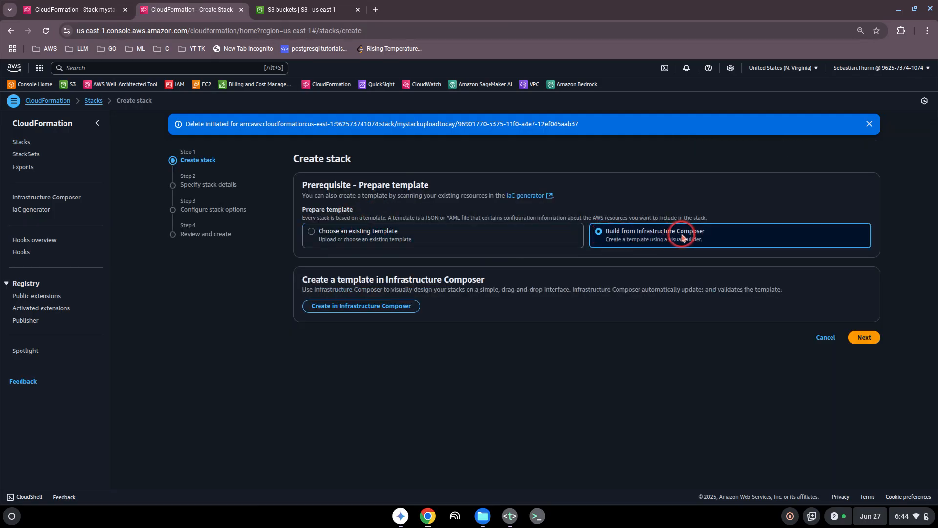
{"action": "left_click", "coordinate": [397, 307]}
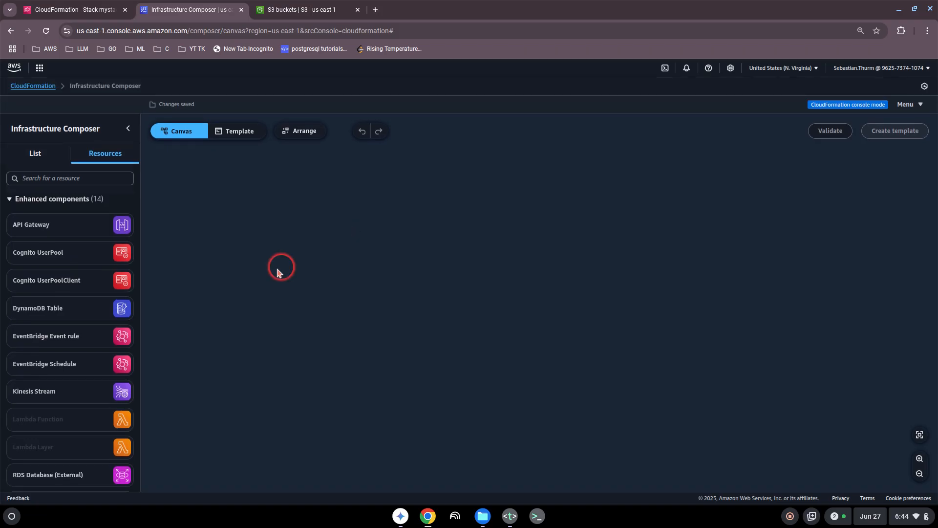
- Drag an S3 Bucket resource from the resource catalogue onto the canvas
{"action": "left_click", "coordinate": [36, 153]}
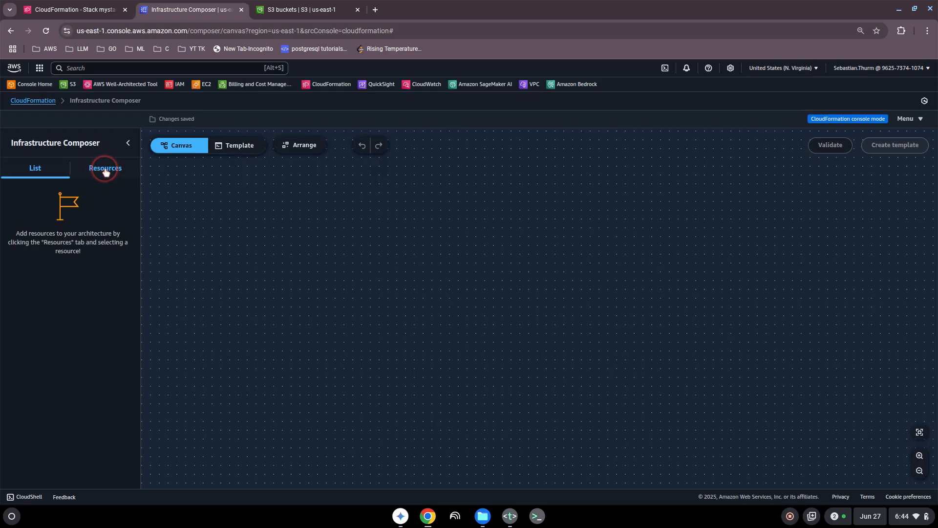
{"action": "left_click", "coordinate": [106, 171]}
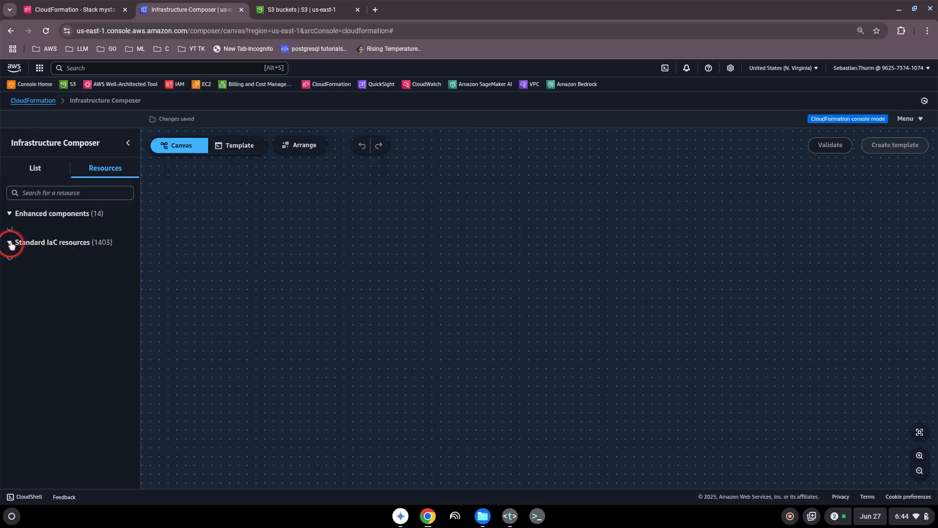
{"action": "scroll", "coordinate": [54, 303], "scroll_direction": "down", "scroll_amount": 3}
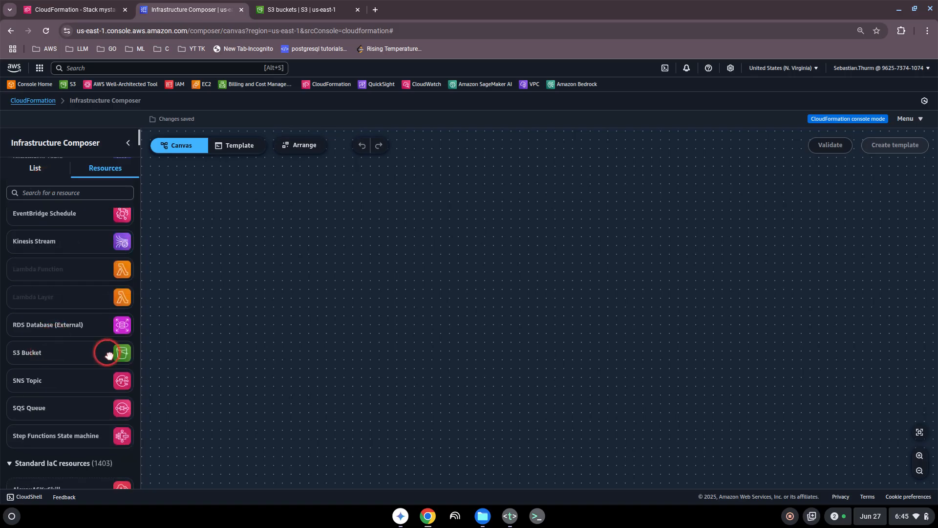
{"action": "left_click_drag", "start_coordinate": [109, 356], "coordinate": [386, 258]}
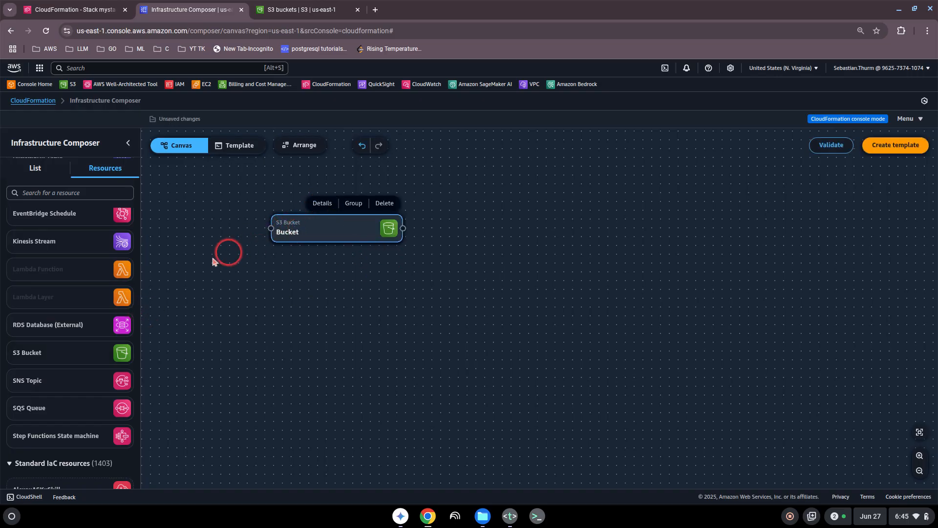
- Search the catalogue for 'lam', then 'vpc', dismissing the Serverless-resource warnings
{"action": "scroll", "coordinate": [54, 367], "scroll_direction": "down", "scroll_amount": 3}
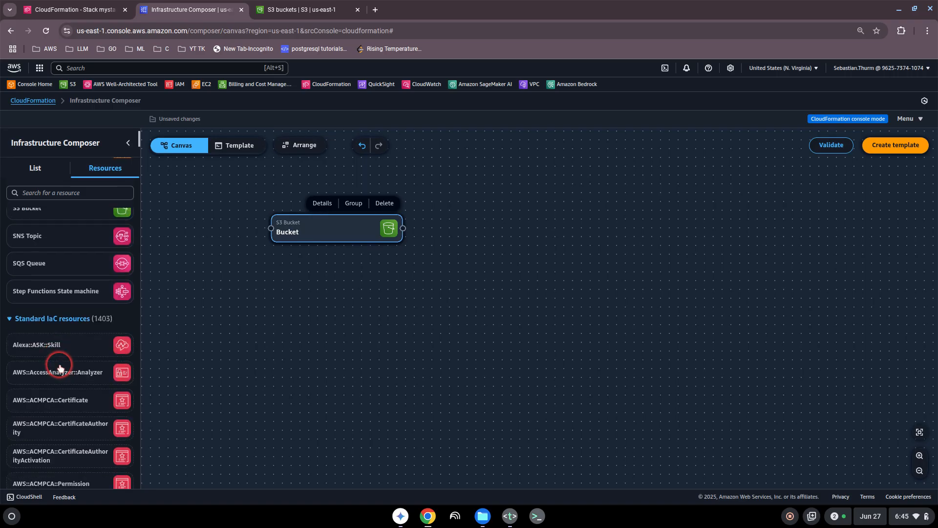
{"action": "scroll", "coordinate": [59, 362], "scroll_direction": "up", "scroll_amount": 6}
{"action": "left_click", "coordinate": [61, 195]}
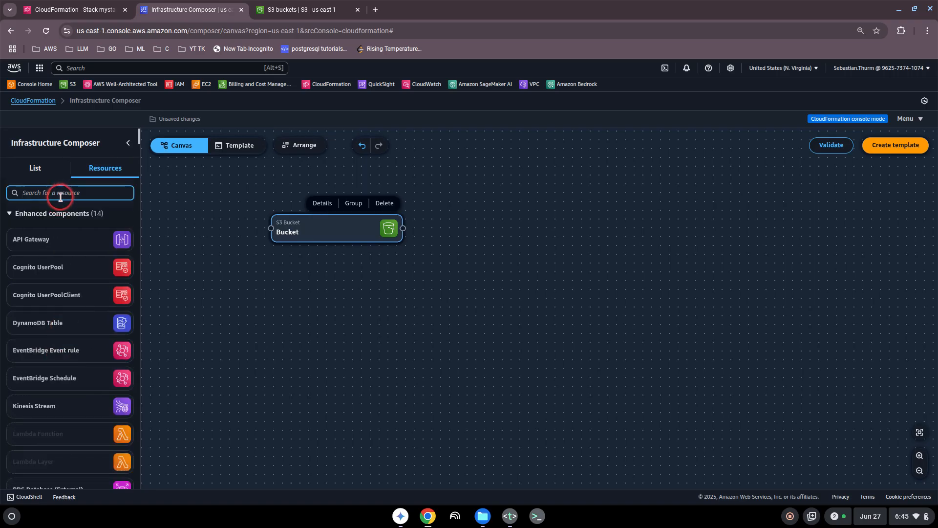
{"action": "type", "text": "lam"}
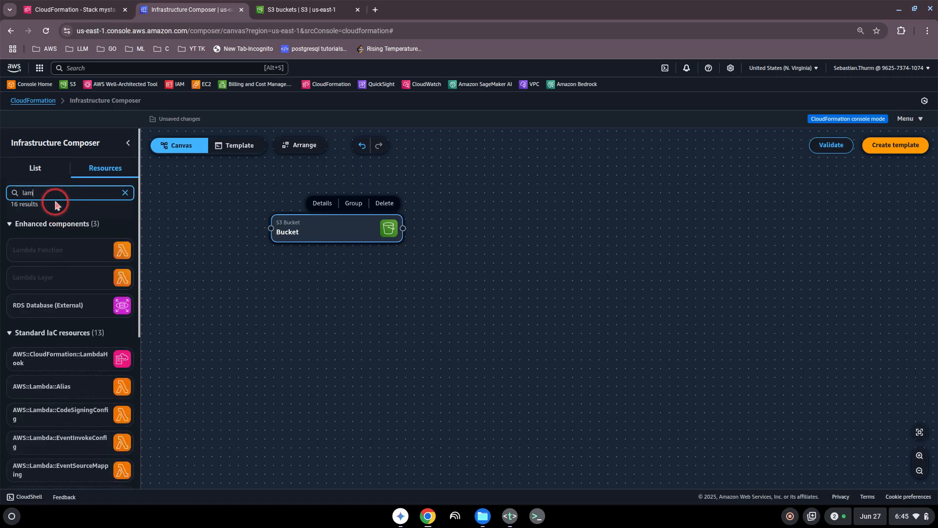
{"action": "left_click", "coordinate": [119, 250]}
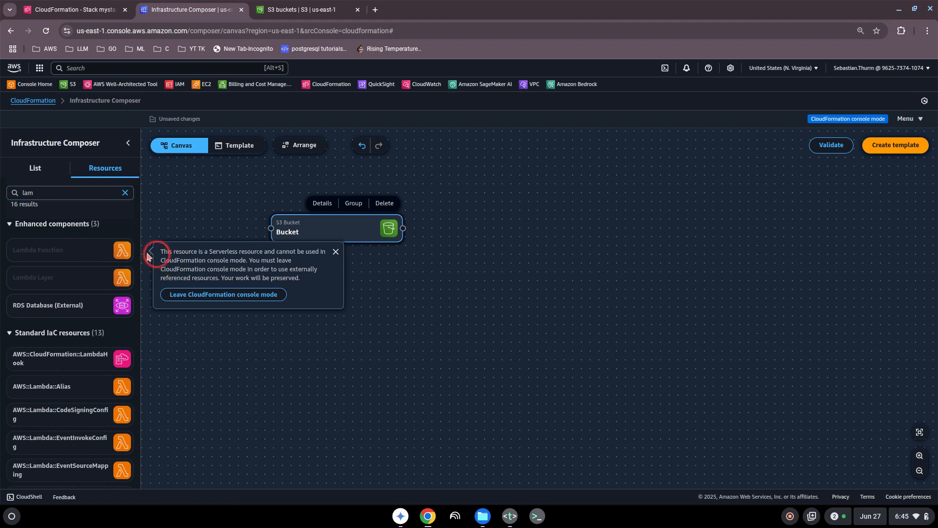
{"action": "left_click", "coordinate": [336, 251]}
{"action": "left_click", "coordinate": [115, 278]}
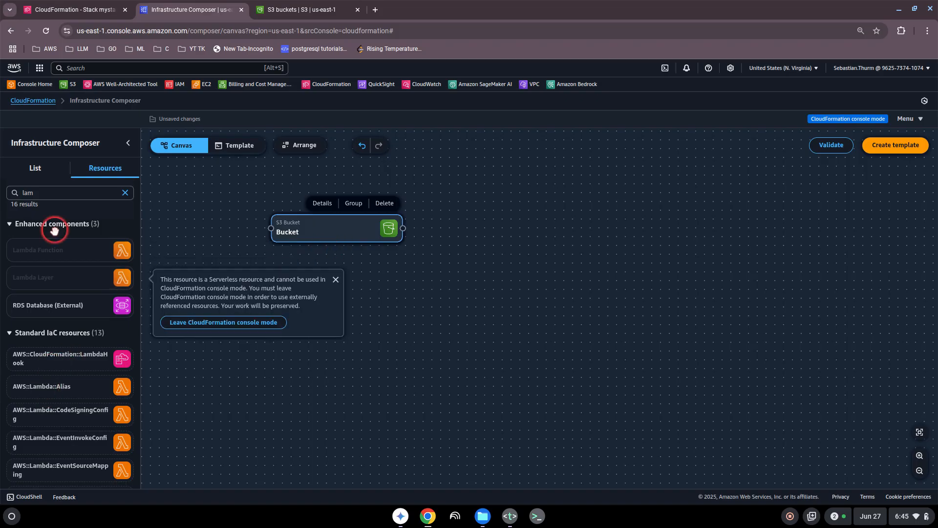
{"action": "left_click_drag", "start_coordinate": [33, 192], "coordinate": [16, 194]}
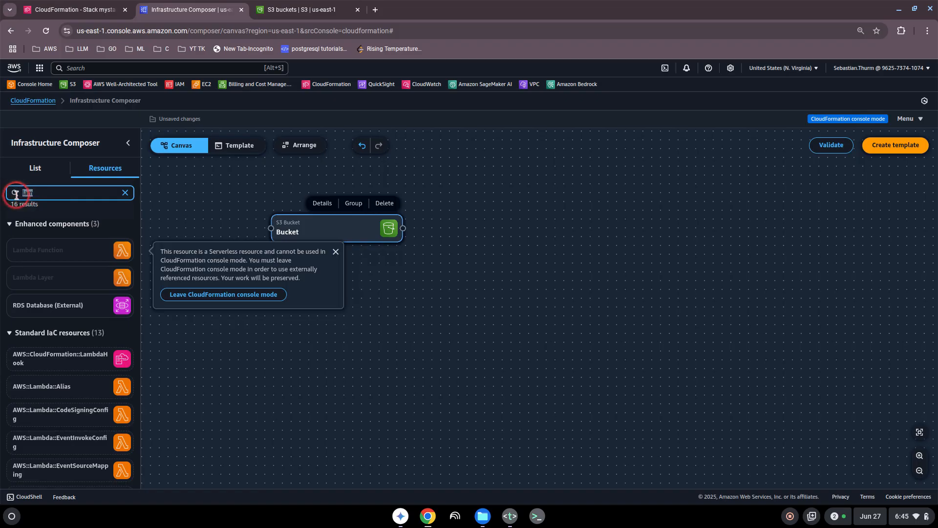
{"action": "type", "text": "vpc"}
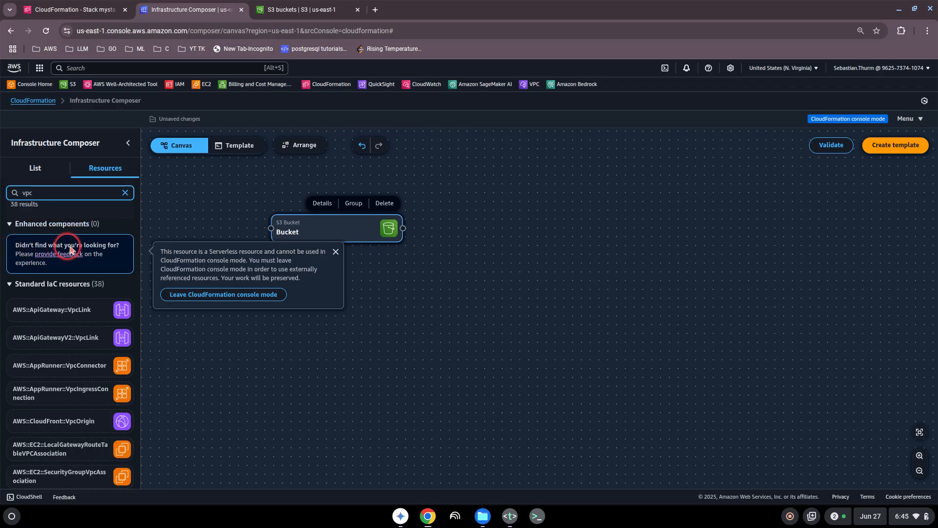
{"action": "left_click", "coordinate": [335, 252]}
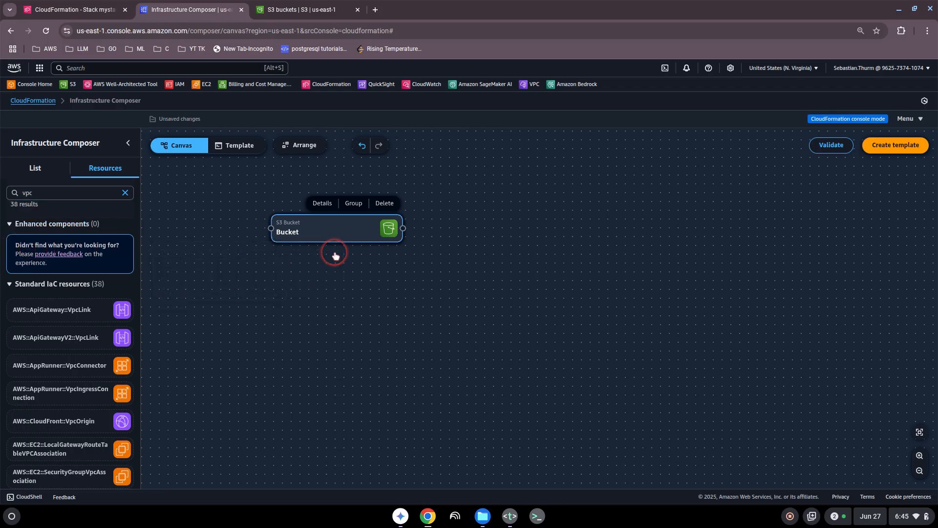
{"action": "scroll", "coordinate": [61, 362], "scroll_direction": "down", "scroll_amount": 2}
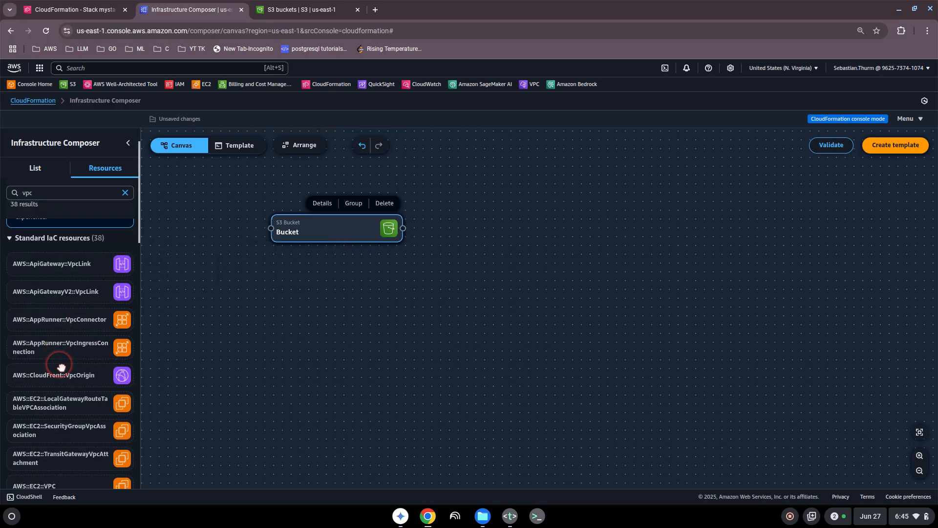
{"action": "scroll", "coordinate": [61, 367], "scroll_direction": "down", "scroll_amount": 6}
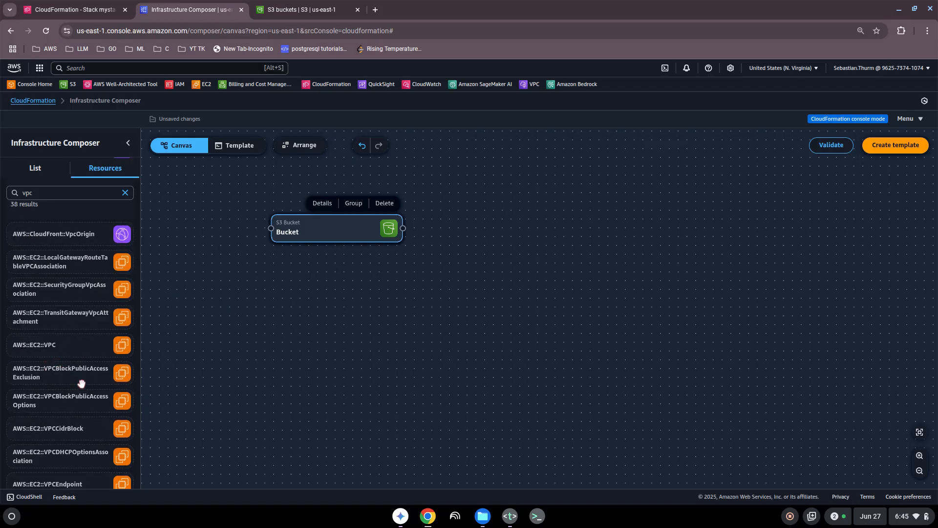
- Add a VPC resource, then close Infrastructure Composer without saving and switch to Text
{"action": "left_click_drag", "start_coordinate": [42, 346], "coordinate": [424, 276]}
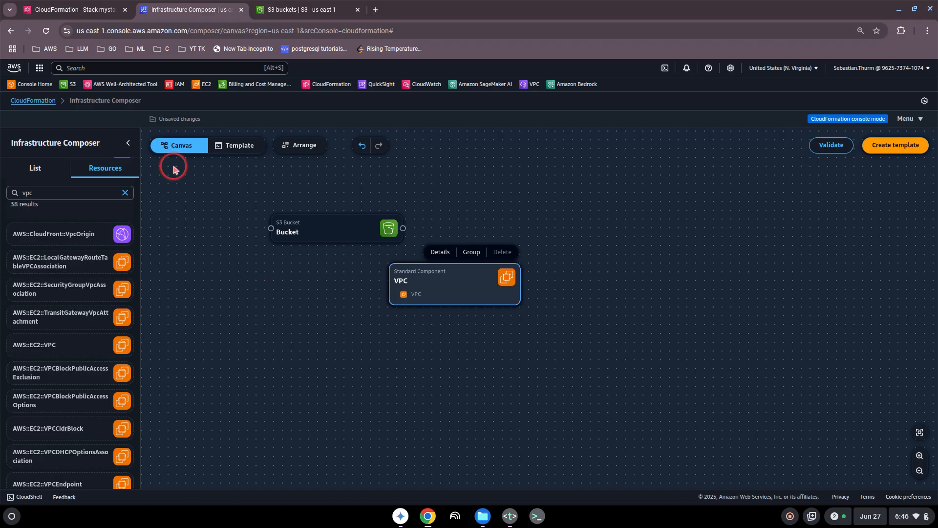
{"action": "left_click", "coordinate": [72, 11]}
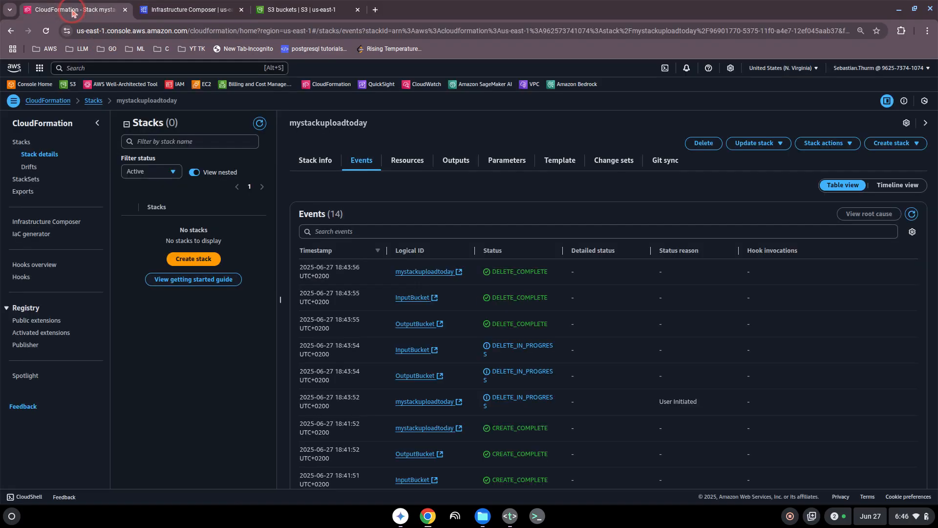
{"action": "left_click", "coordinate": [241, 11]}
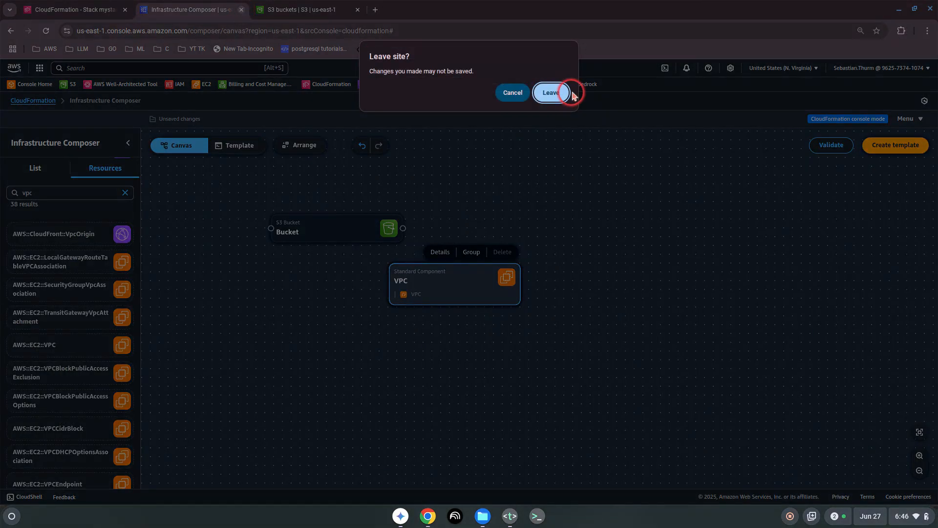
{"action": "left_click", "coordinate": [554, 93]}
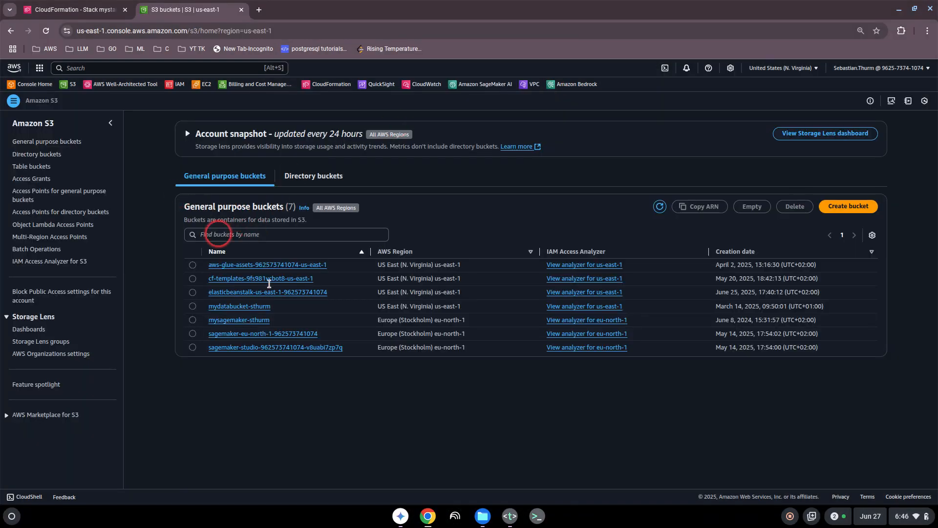
{"action": "left_click", "coordinate": [510, 516]}
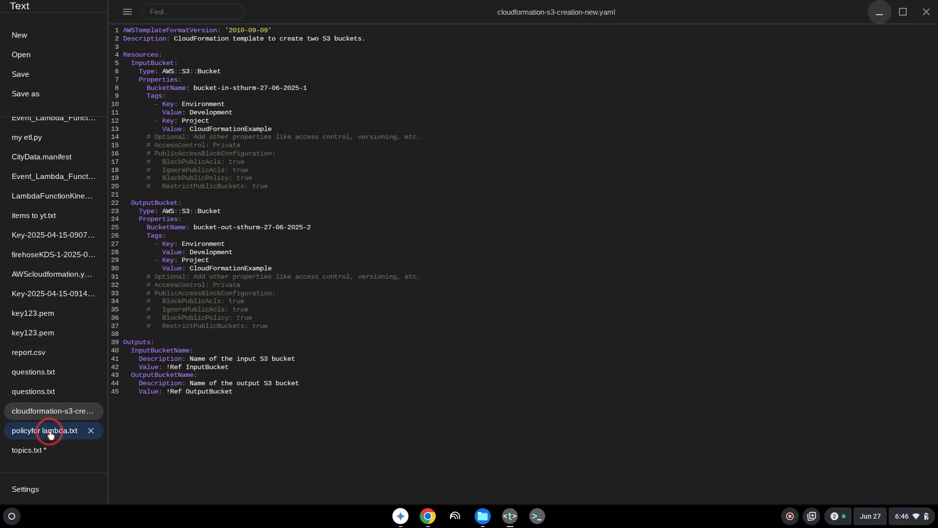
- Delete 'Cloud Formation' from line 4 of topics.txt and return to the browser
{"action": "left_click", "coordinate": [26, 450]}
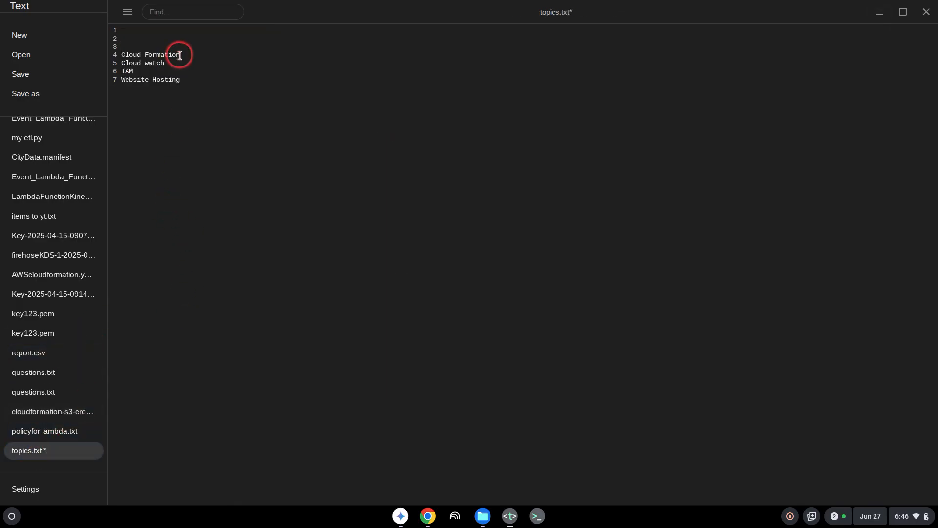
{"action": "left_click_drag", "start_coordinate": [180, 55], "coordinate": [124, 55]}
{"action": "key", "text": "BackSpace"}
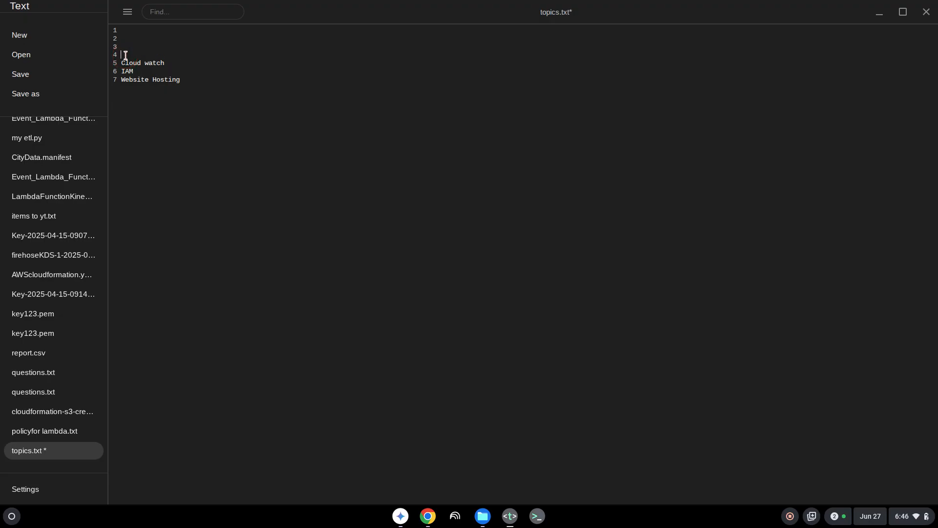
{"action": "left_click", "coordinate": [428, 517]}
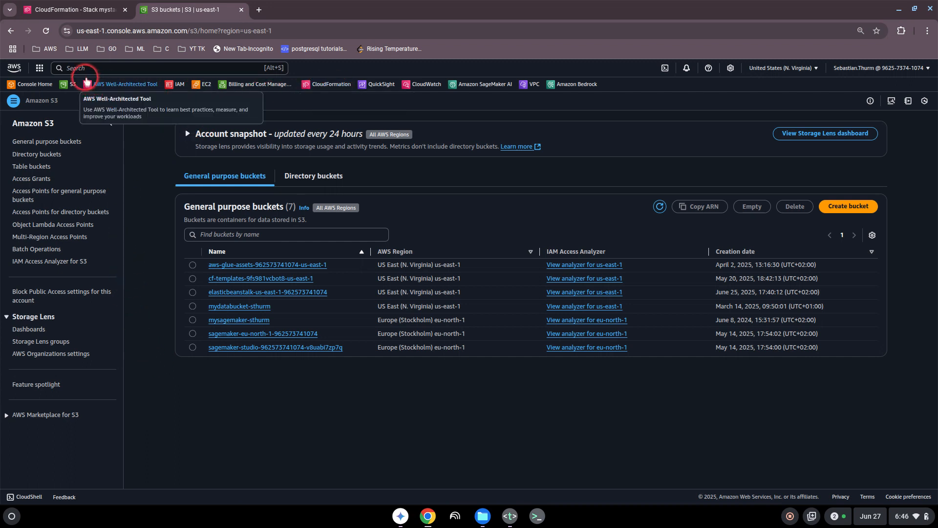
- Open CloudWatch from the console favorites and go to its Log groups list
{"action": "left_click", "coordinate": [414, 82]}
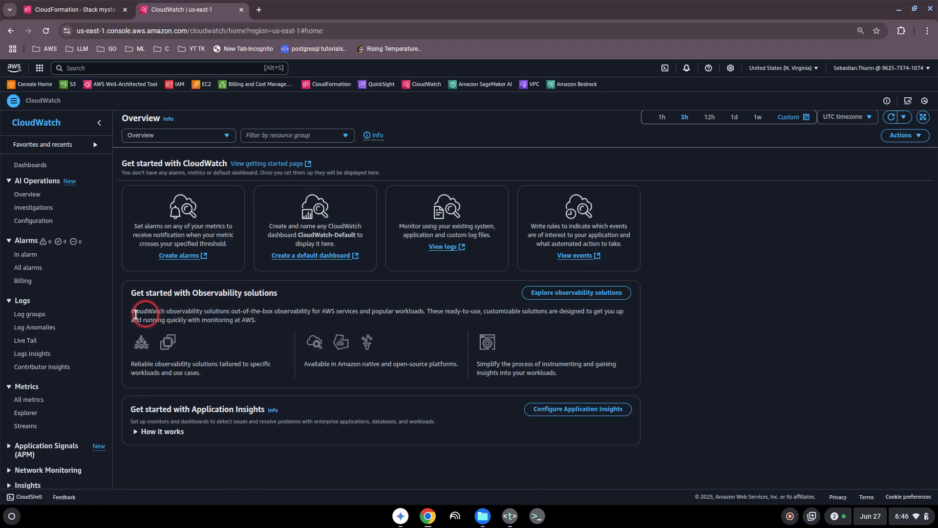
{"action": "left_click", "coordinate": [34, 315]}
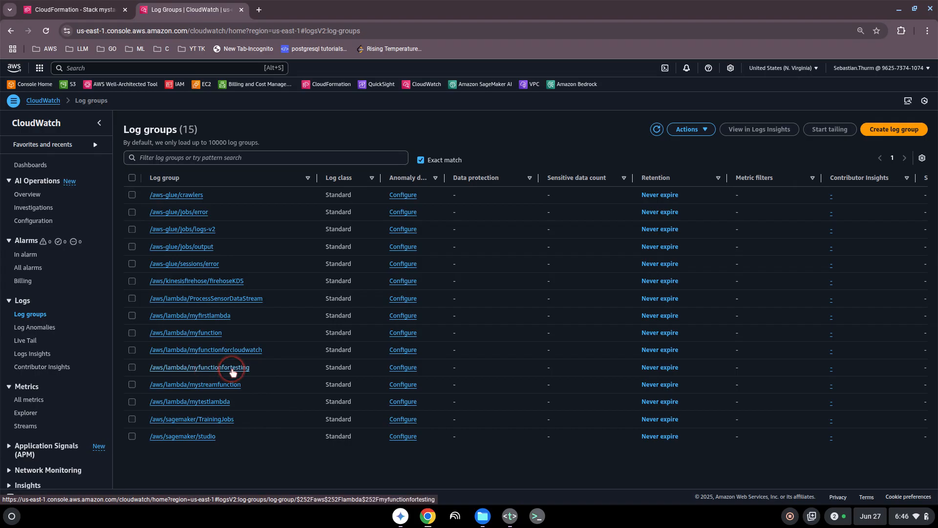
- Open the myfunctionfortesting log stream and expand its START, value1 and INIT_START events
{"action": "left_click", "coordinate": [232, 371]}
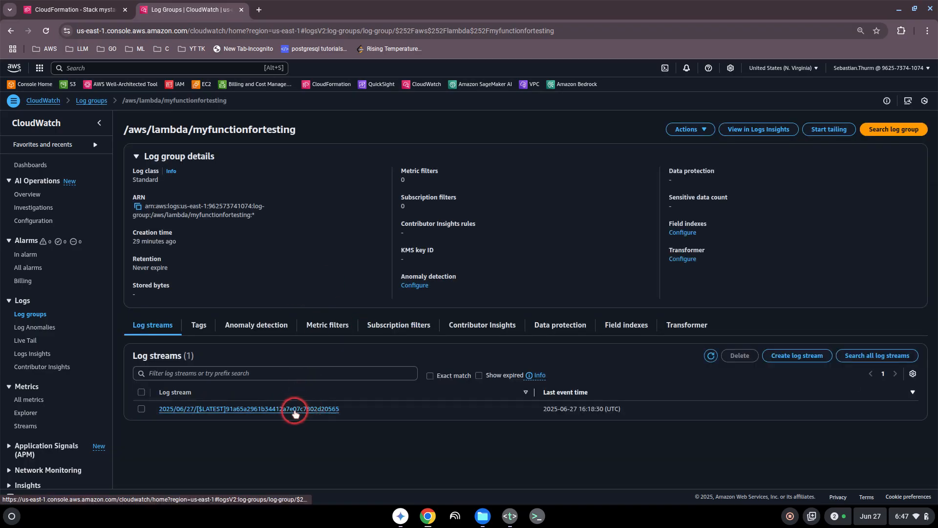
{"action": "left_click", "coordinate": [295, 410]}
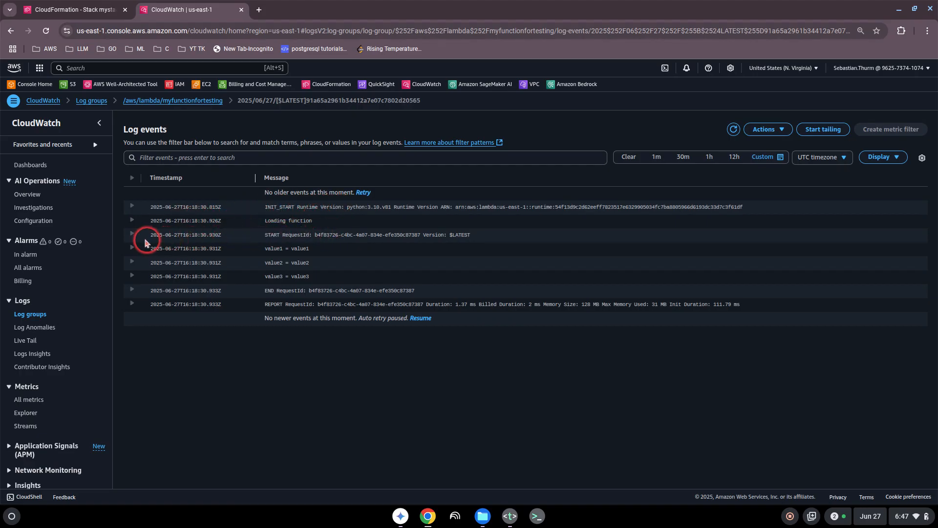
{"action": "left_click", "coordinate": [131, 235]}
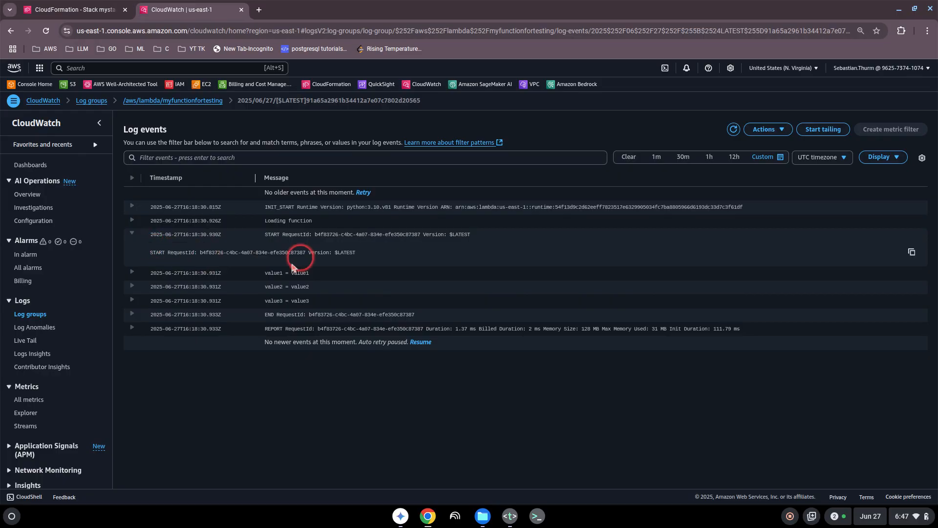
{"action": "left_click", "coordinate": [132, 271]}
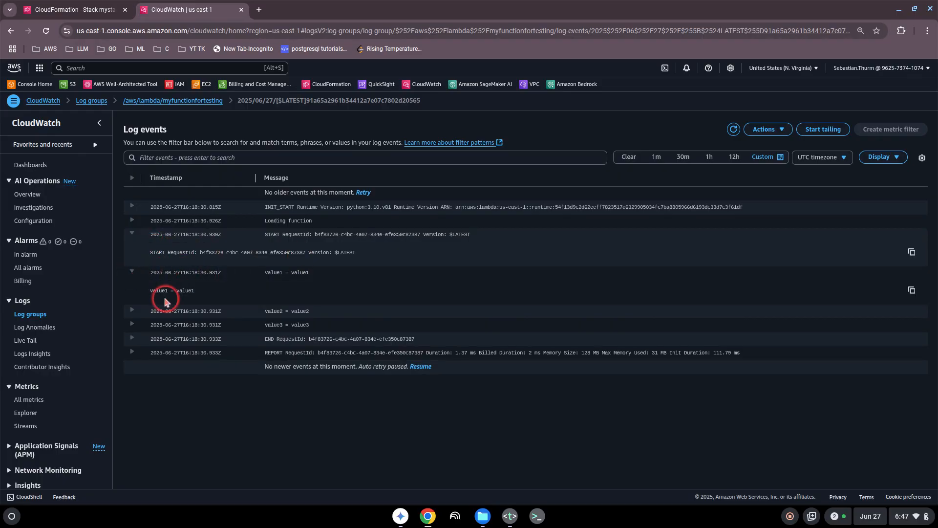
{"action": "left_click", "coordinate": [130, 209]}
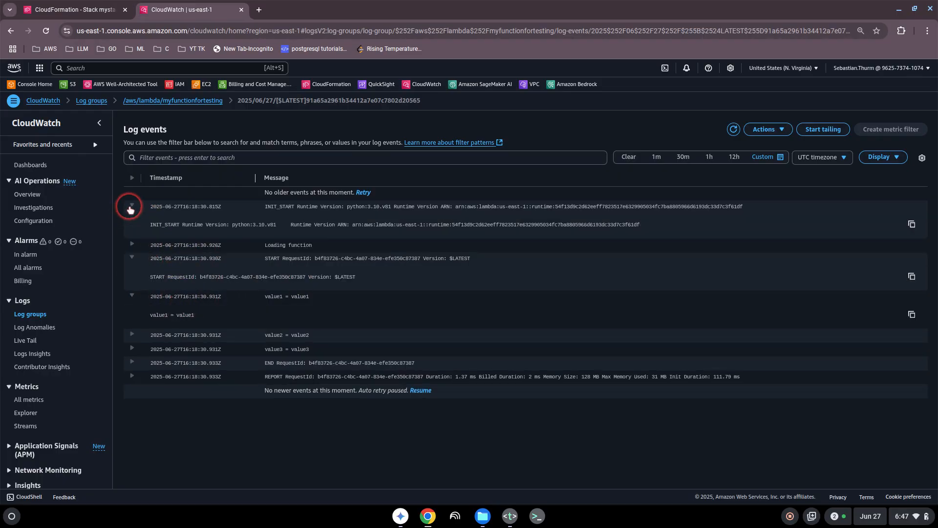
- Select the runtime details in the INIT_START event, then return to the Log groups list
{"action": "double_click", "coordinate": [238, 225]}
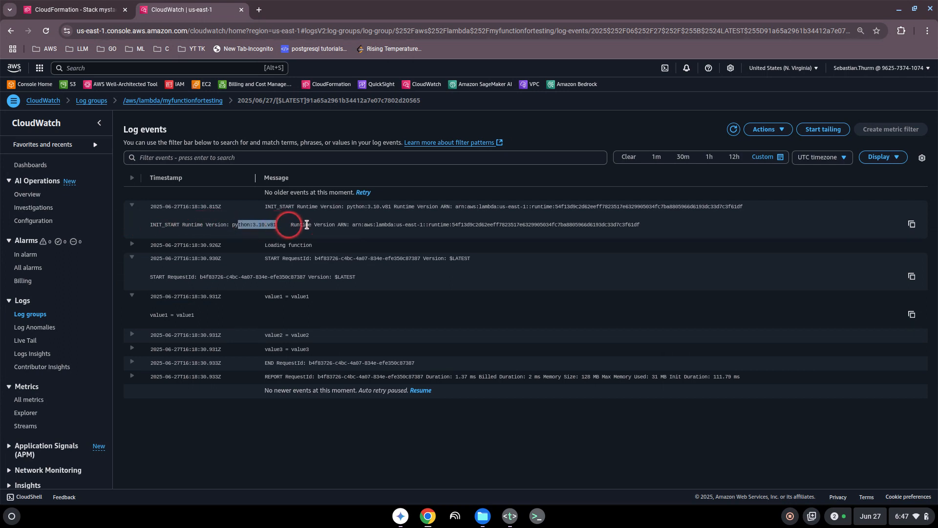
{"action": "left_click_drag", "start_coordinate": [364, 224], "coordinate": [395, 224]}
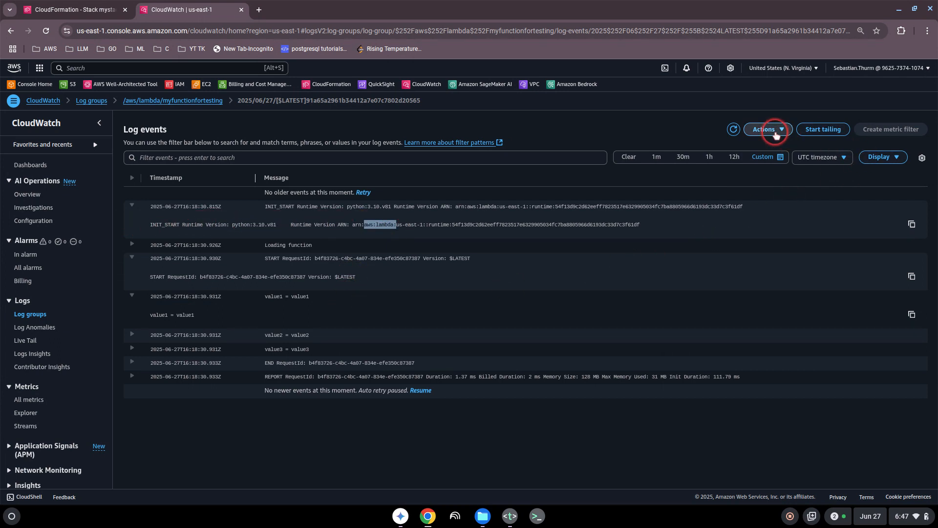
{"action": "left_click", "coordinate": [770, 129]}
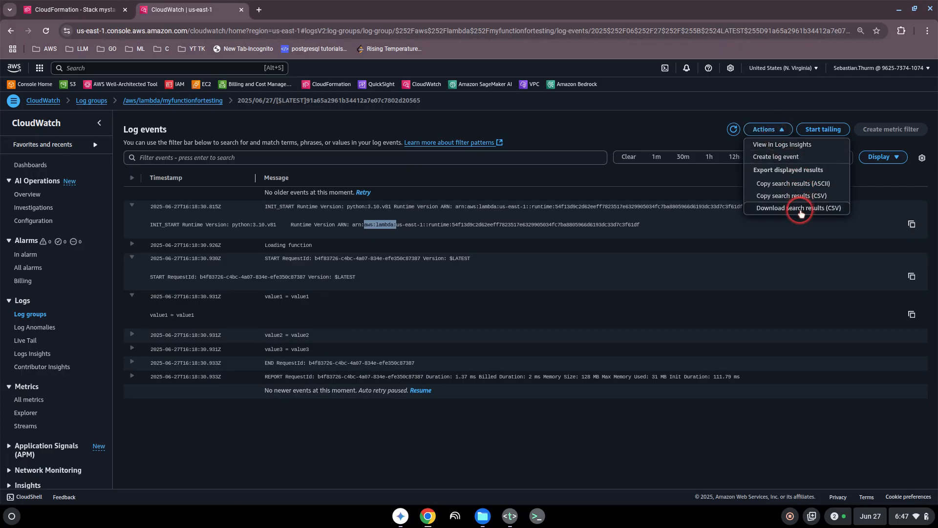
{"action": "left_click", "coordinate": [517, 194]}
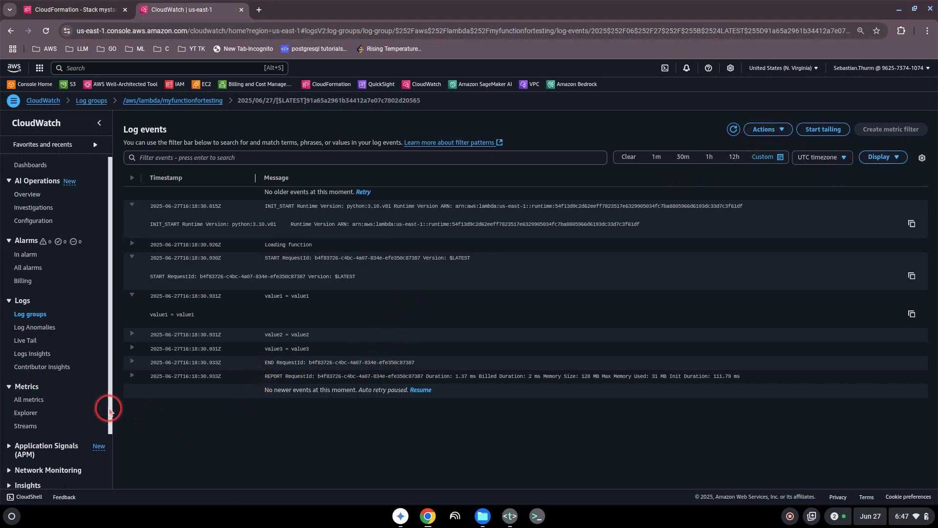
{"action": "left_click_drag", "start_coordinate": [106, 409], "coordinate": [104, 371]}
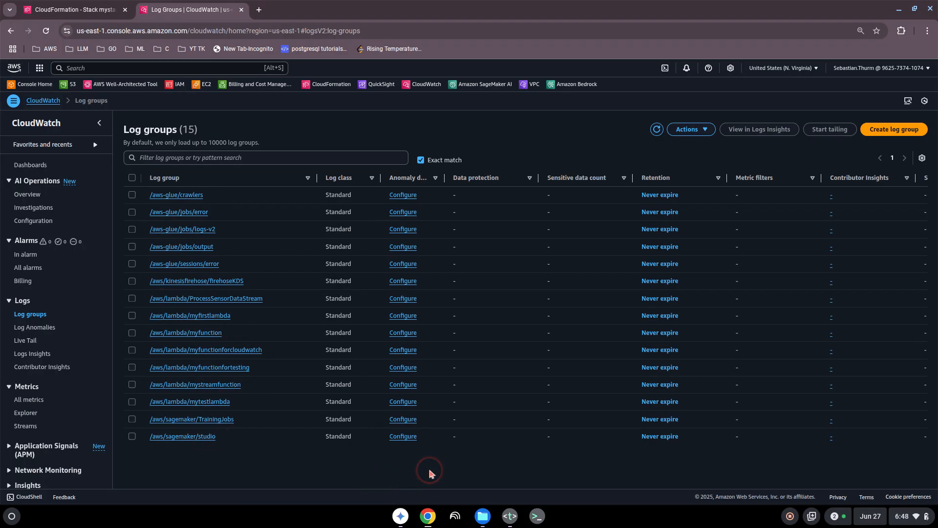
- Remove the 'Cloud watch' line and blank lines from topics.txt, then minimize Text
{"action": "left_click", "coordinate": [510, 515]}
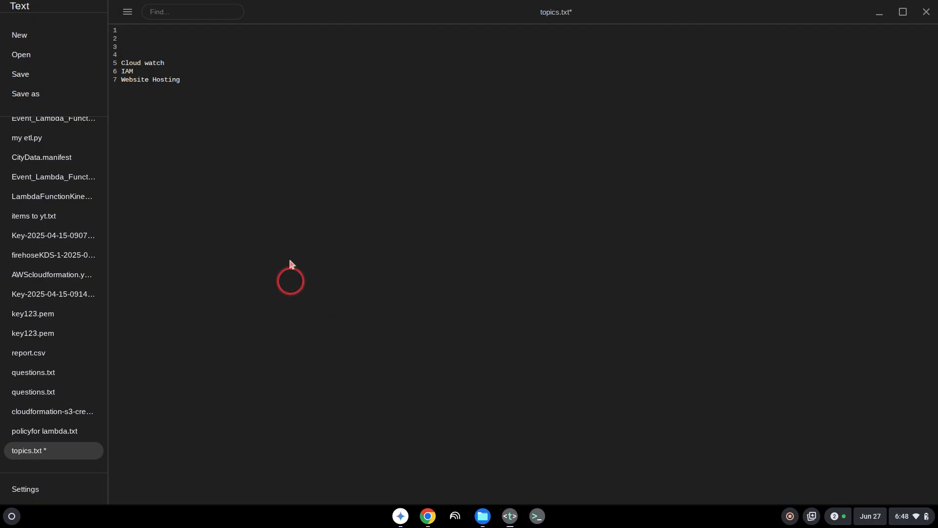
{"action": "left_click_drag", "start_coordinate": [175, 63], "coordinate": [108, 65]}
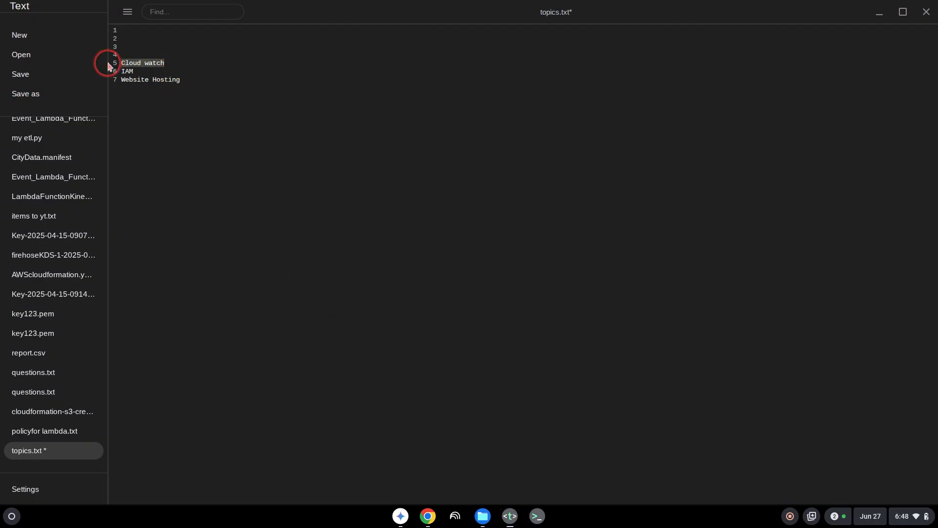
{"action": "key", "text": "BackSpace"}
{"action": "key", "text": "BackSpace"}
{"action": "key", "text": "BackSpace"}
{"action": "key", "text": "BackSpace"}
{"action": "key", "text": "BackSpace"}
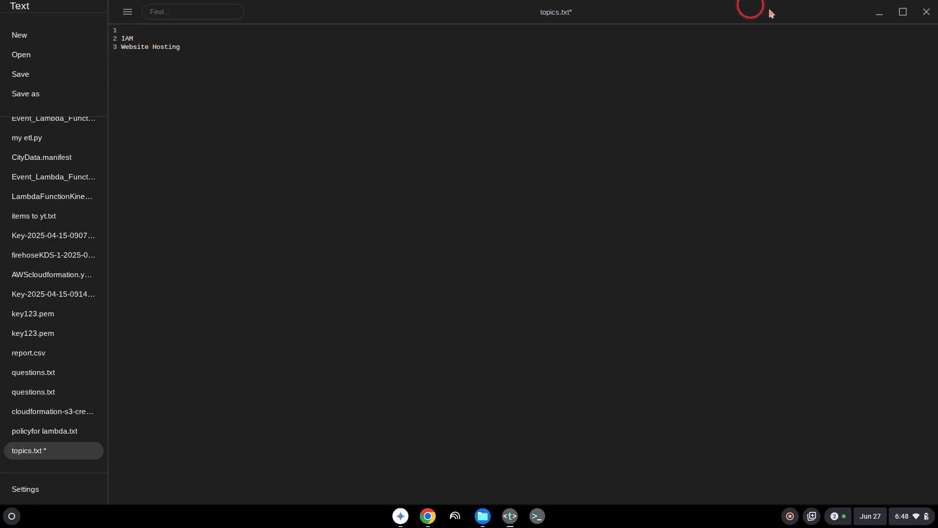
{"action": "left_click", "coordinate": [880, 13]}
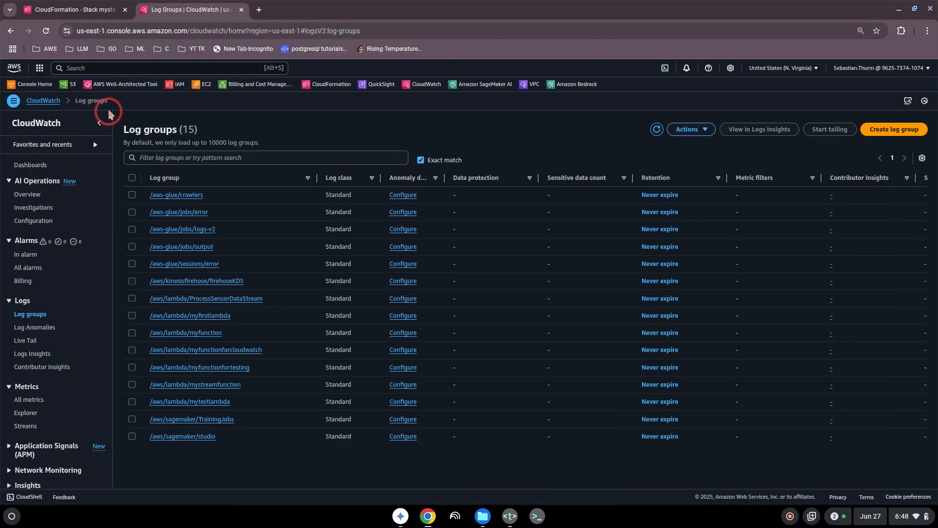
- Search 'iam' in the console, open IAM, and go to its Users list
{"action": "left_click", "coordinate": [82, 68]}
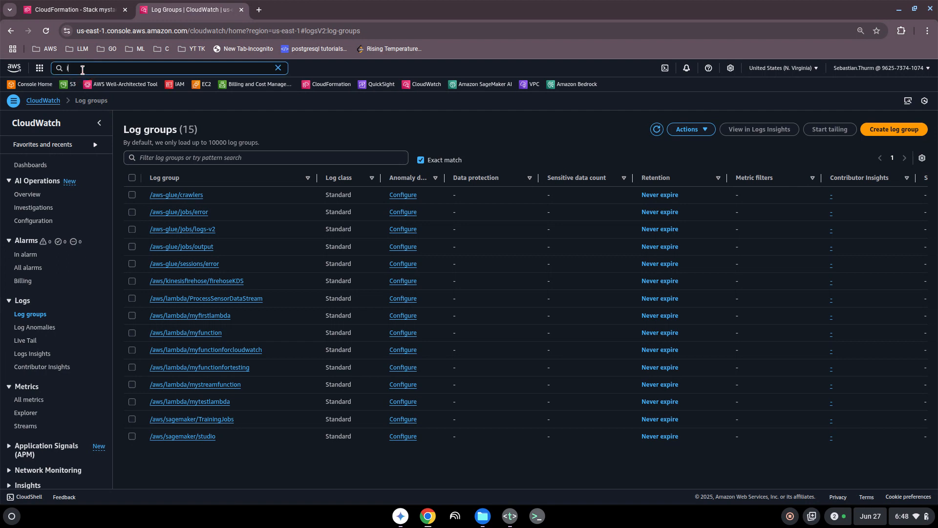
{"action": "type", "text": "ia"}
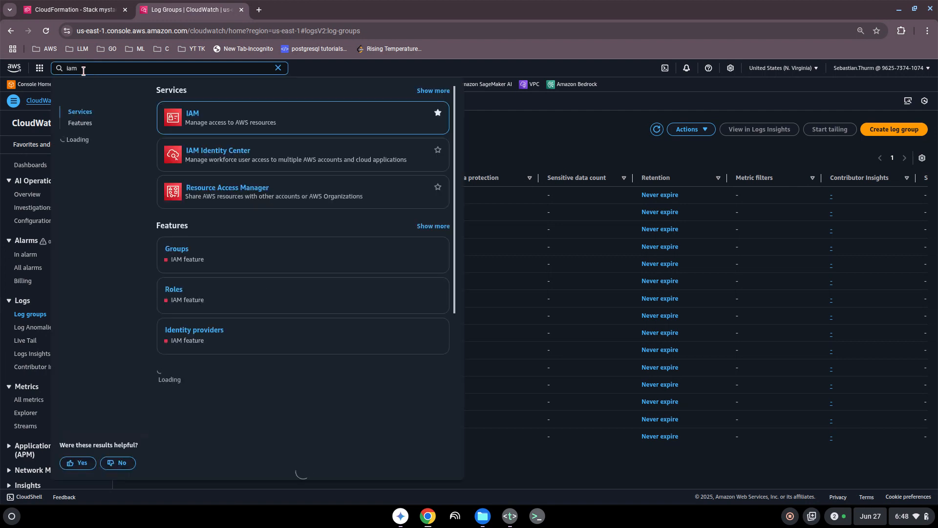
{"action": "type", "text": "m"}
{"action": "left_click", "coordinate": [193, 115]}
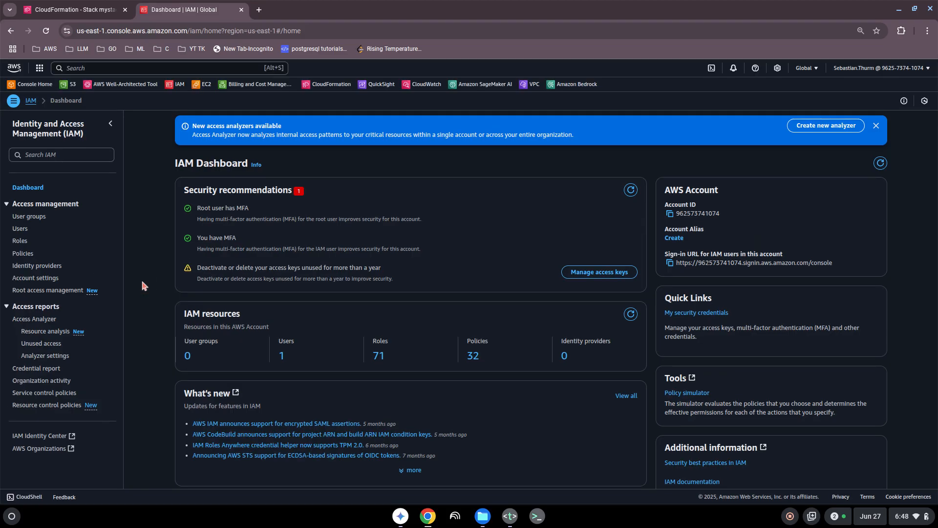
{"action": "left_click", "coordinate": [147, 233]}
{"action": "scroll", "coordinate": [142, 236], "scroll_direction": "down", "scroll_amount": 1}
{"action": "scroll", "coordinate": [141, 235], "scroll_direction": "up", "scroll_amount": 1}
{"action": "left_click", "coordinate": [20, 229]}
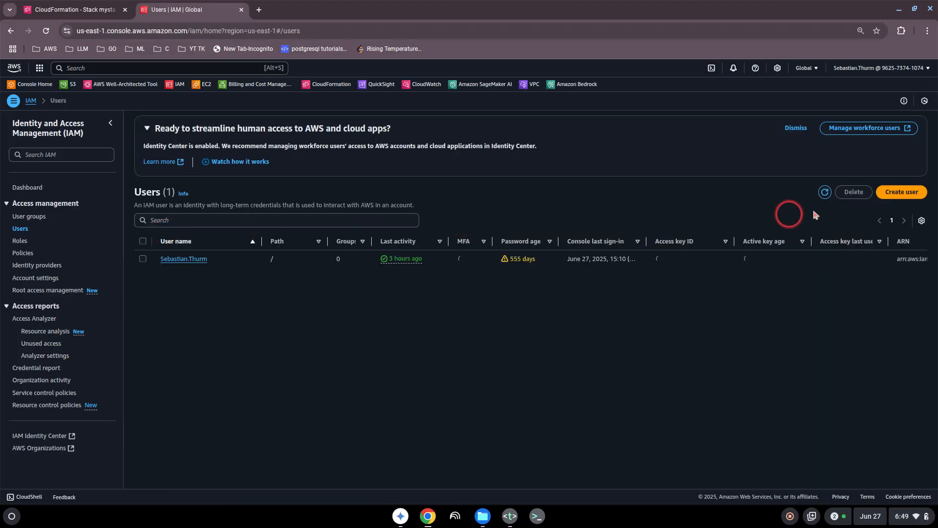
{"action": "left_click", "coordinate": [901, 192]}
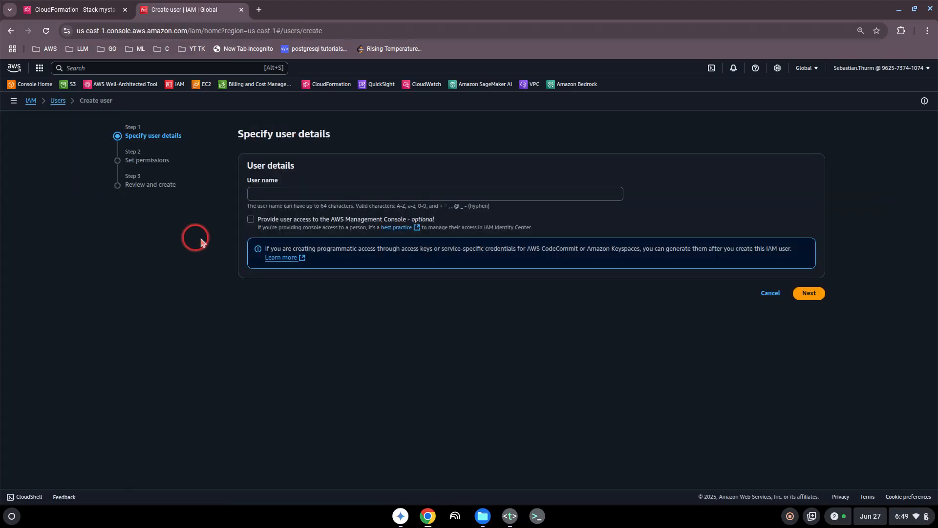
{"action": "left_click", "coordinate": [287, 198]}
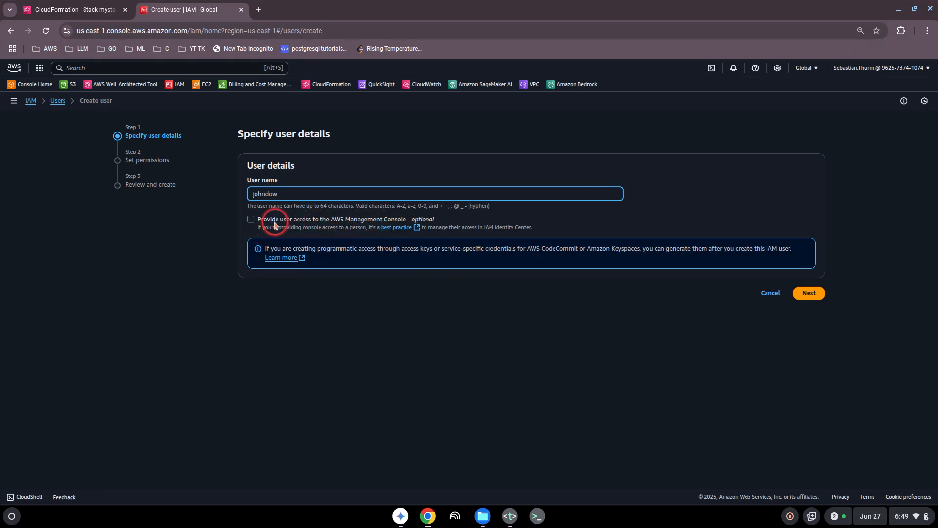
{"action": "left_click", "coordinate": [251, 219]}
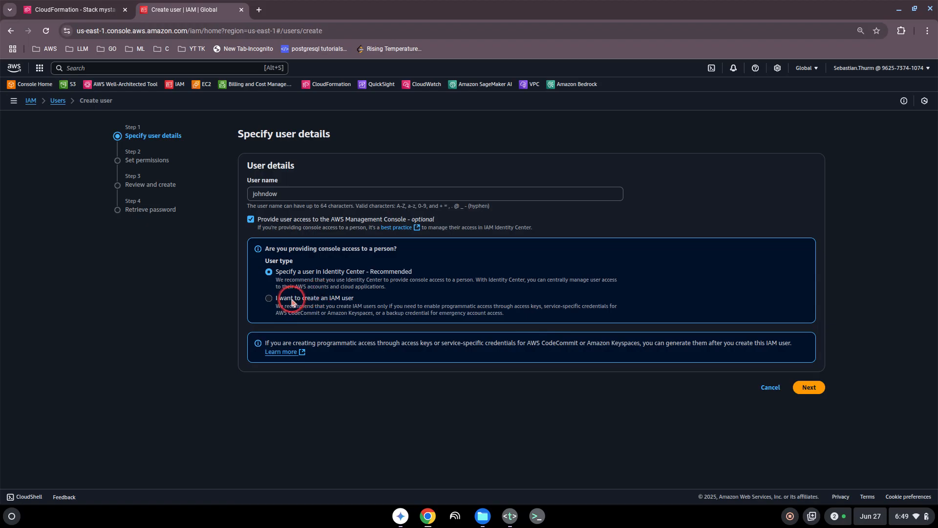
{"action": "left_click", "coordinate": [270, 298]}
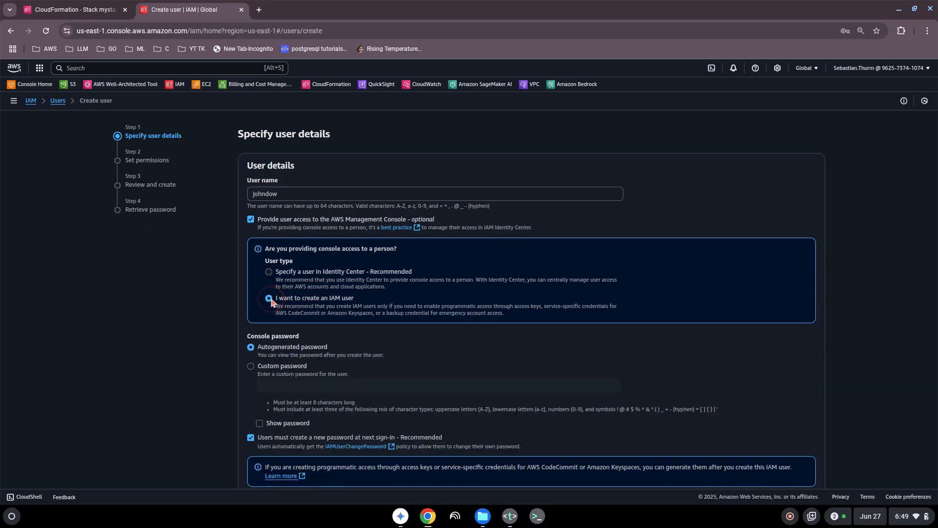
{"action": "scroll", "coordinate": [215, 318], "scroll_direction": "down", "scroll_amount": 1}
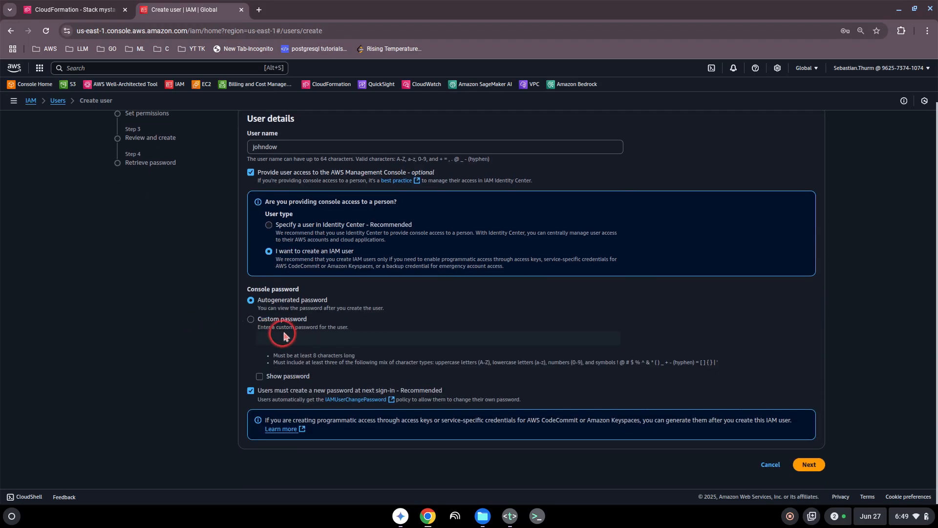
{"action": "left_click", "coordinate": [809, 465]}
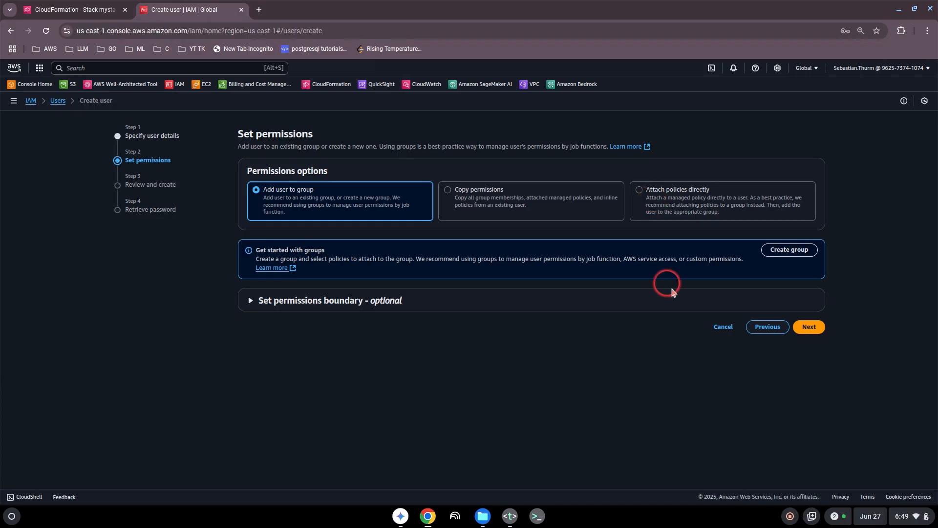
{"action": "left_click", "coordinate": [812, 328]}
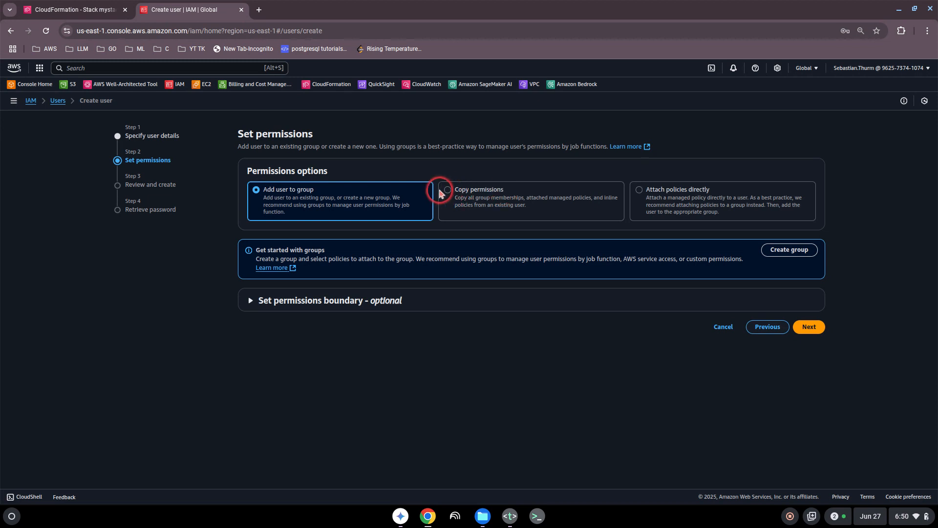
{"action": "left_click", "coordinate": [806, 328]}
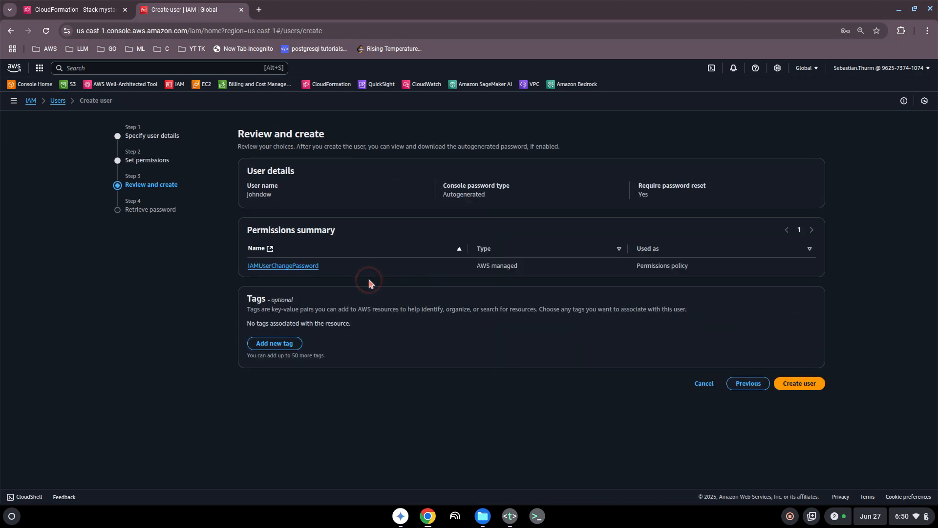
{"action": "left_click", "coordinate": [796, 385]}
{"action": "left_click", "coordinate": [703, 384]}
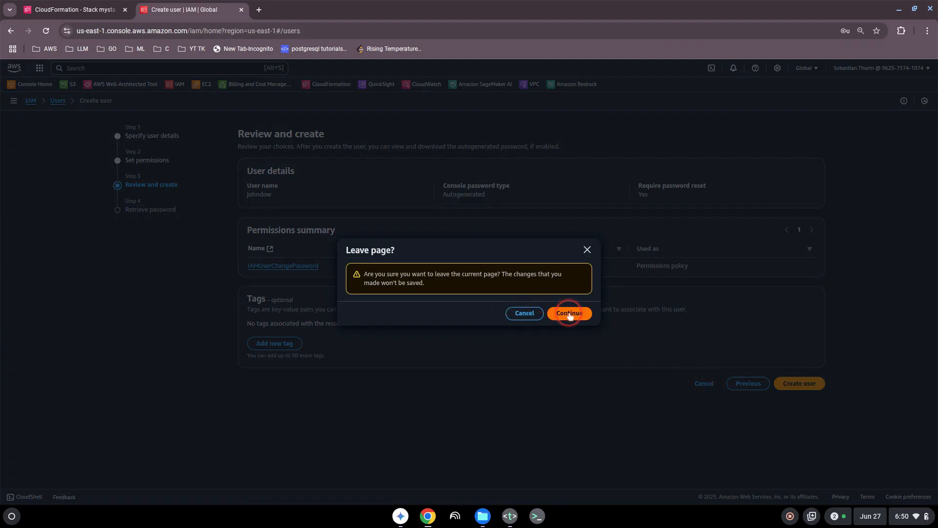
{"action": "left_click", "coordinate": [570, 314]}
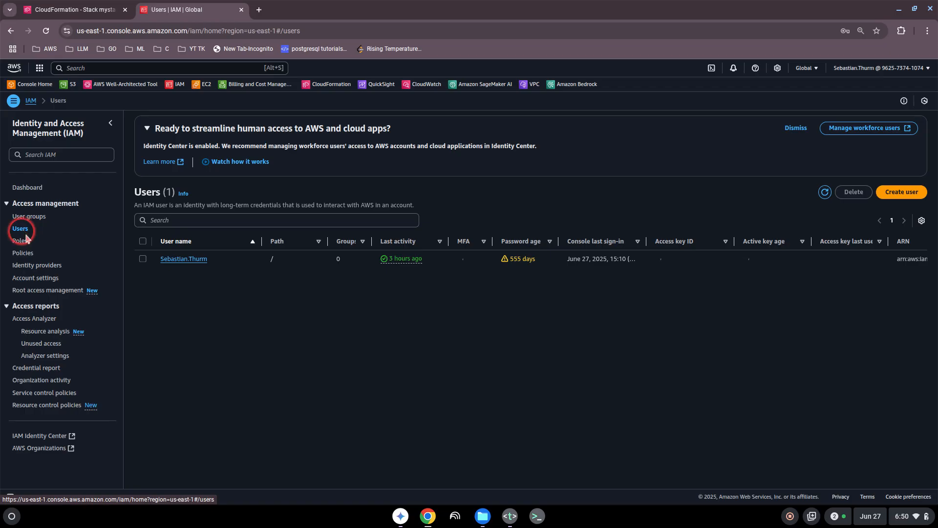
- Open the existing IAM user's details and view its Add permissions options
{"action": "left_click", "coordinate": [189, 261]}
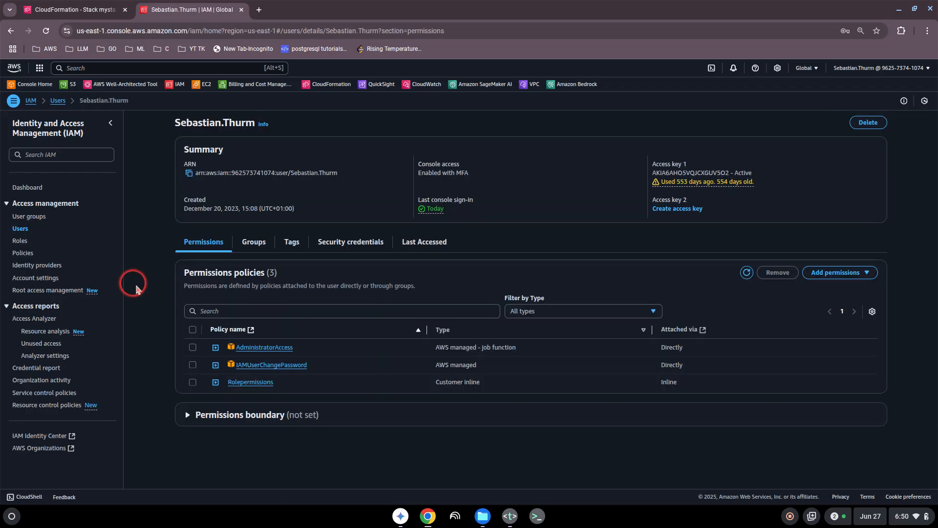
{"action": "left_click", "coordinate": [845, 274]}
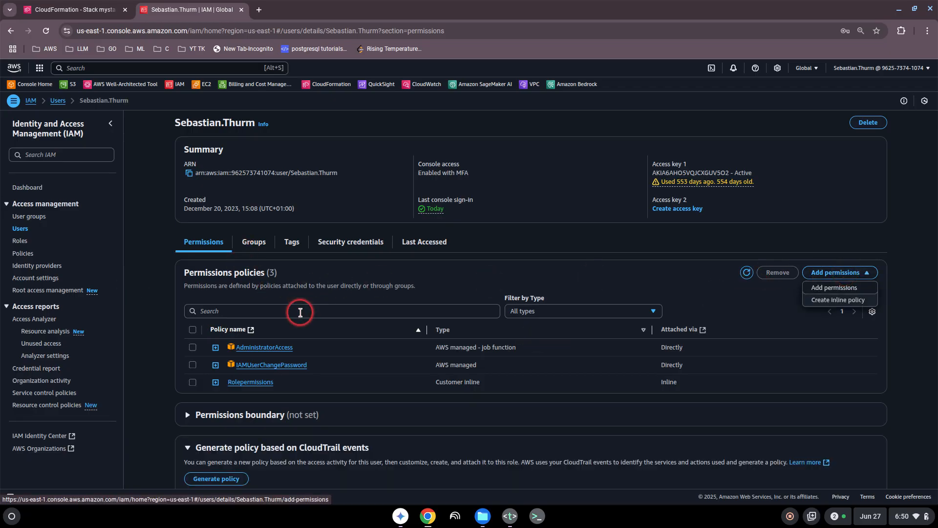
{"action": "left_click", "coordinate": [155, 295]}
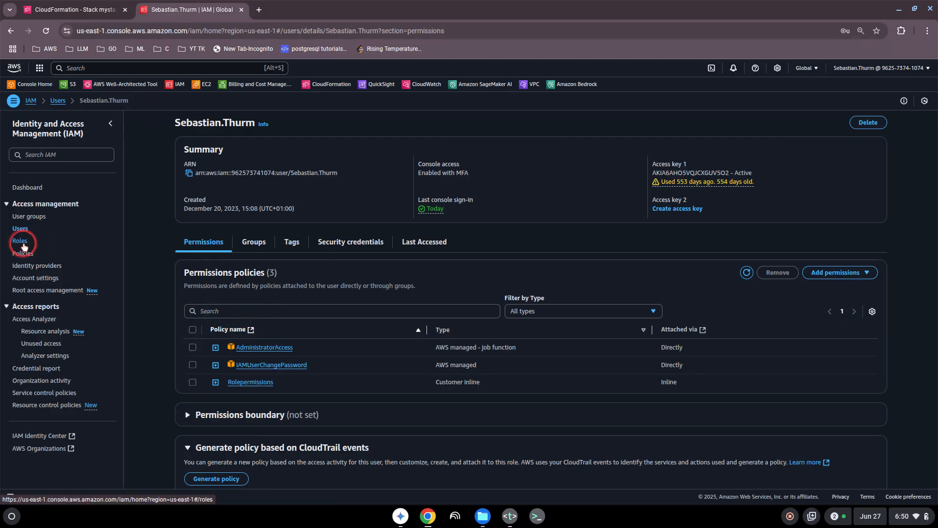
- Browse the 71 IAM roles, then open the empty User groups page
{"action": "left_click", "coordinate": [21, 241]}
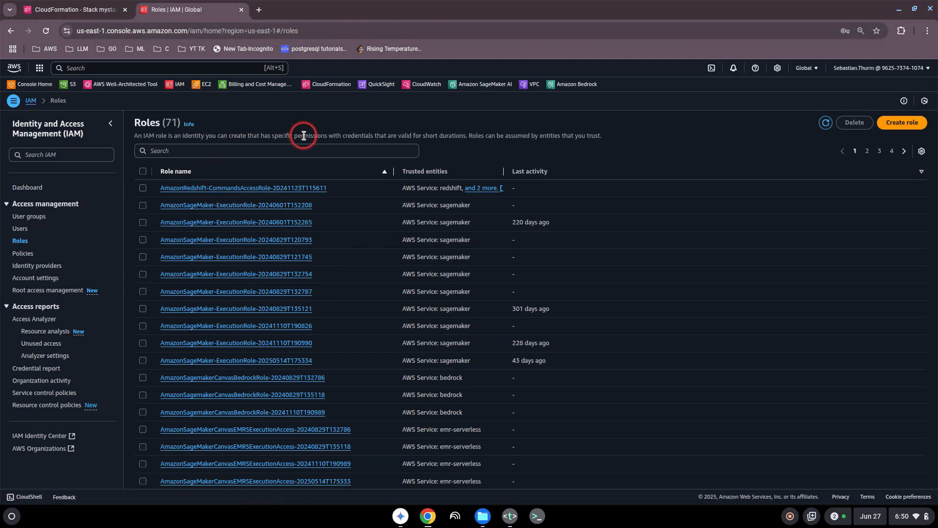
{"action": "left_click_drag", "start_coordinate": [285, 135], "coordinate": [459, 135]}
{"action": "left_click", "coordinate": [483, 135]}
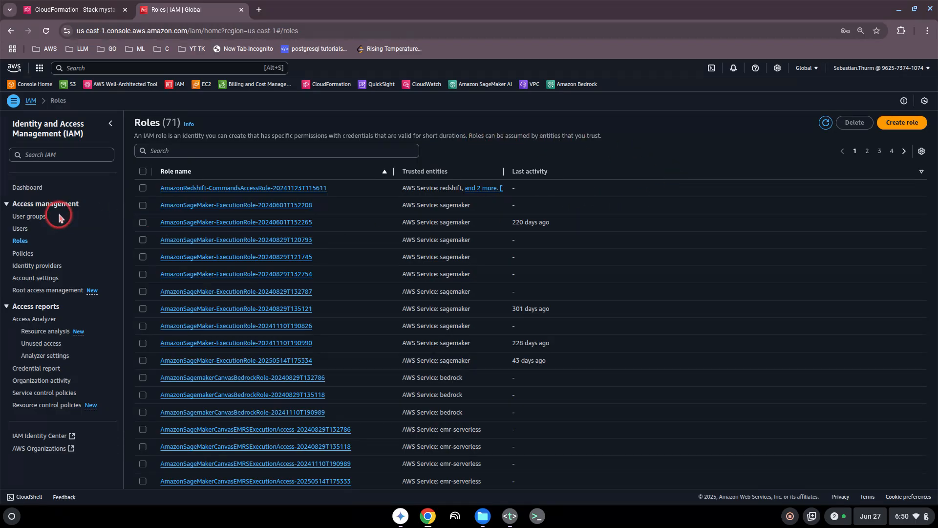
{"action": "left_click", "coordinate": [34, 217]}
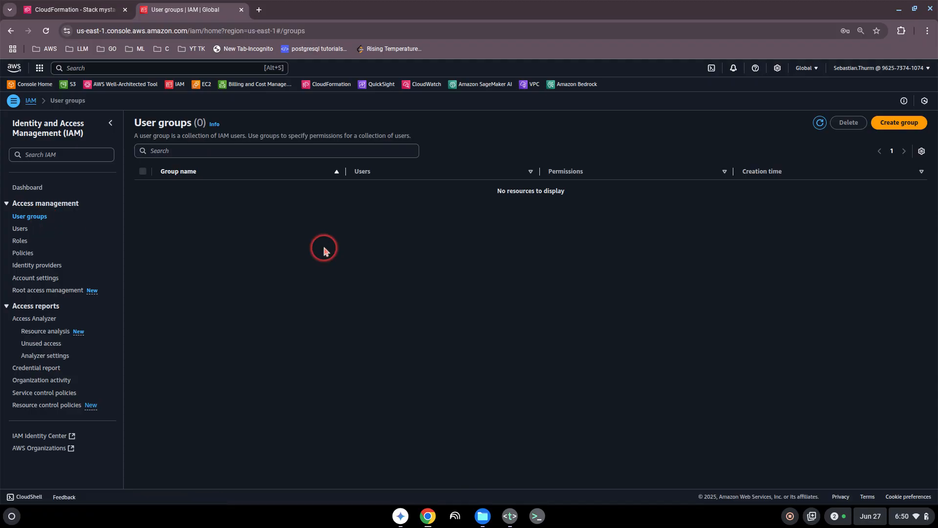
- Start a new user group named finance and add the existing user to it
{"action": "left_click", "coordinate": [898, 123]}
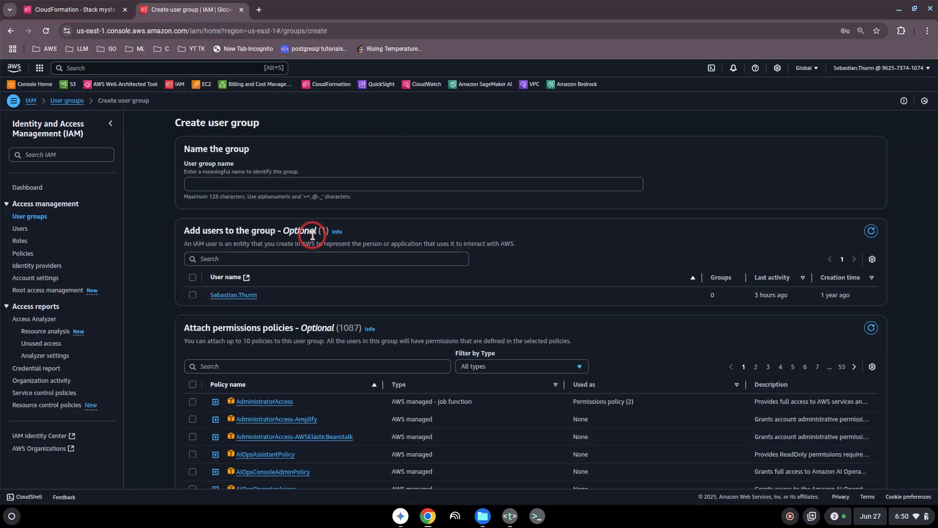
{"action": "left_click", "coordinate": [211, 188]}
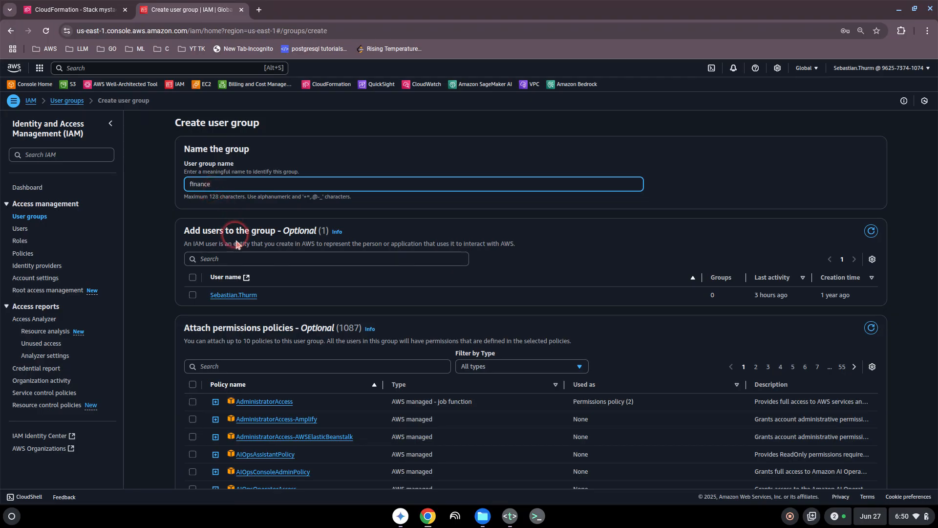
{"action": "left_click", "coordinate": [192, 293]}
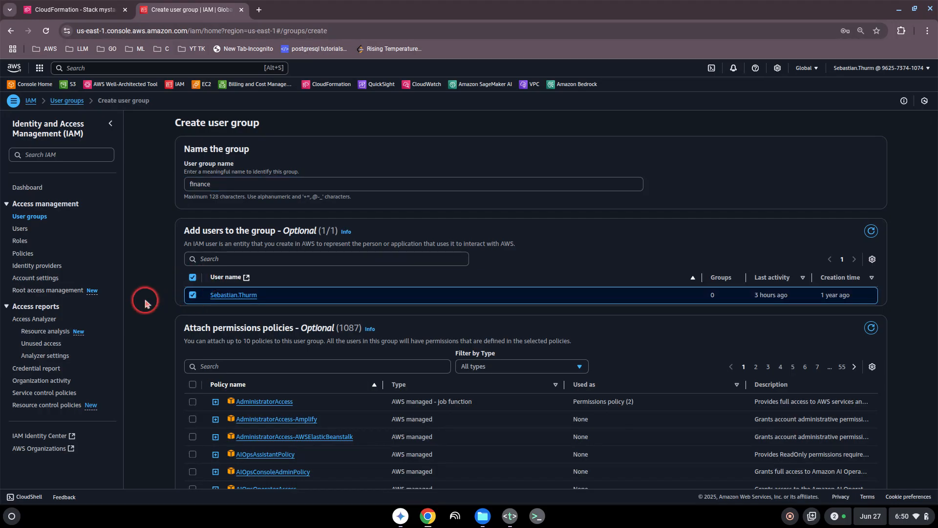
{"action": "scroll", "coordinate": [146, 301], "scroll_direction": "down", "scroll_amount": 3}
{"action": "scroll", "coordinate": [145, 301], "scroll_direction": "up", "scroll_amount": 1}
- Search policies for 'quicksig', tick AWSQuickSightIoTAnalyticsAccess, then head to Policies, prompting Leave page
{"action": "left_click", "coordinate": [229, 288]}
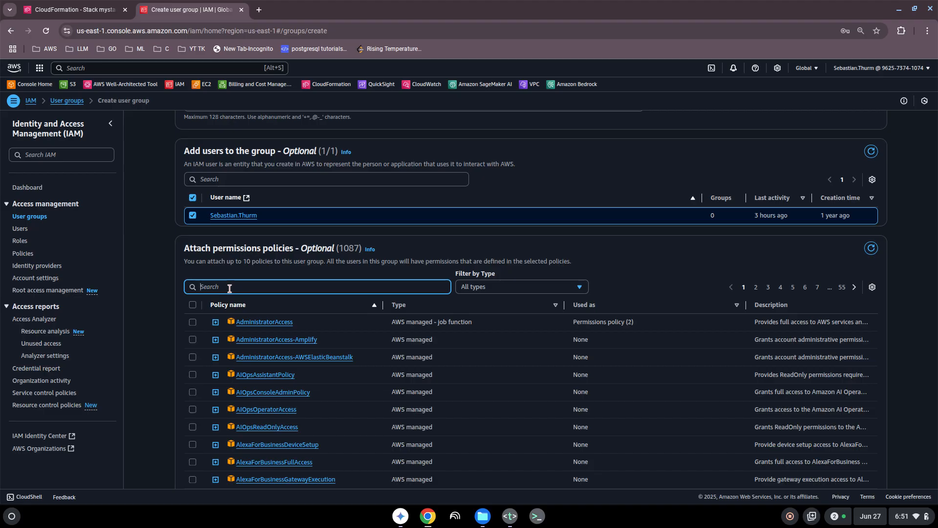
{"action": "type", "text": "quicks"}
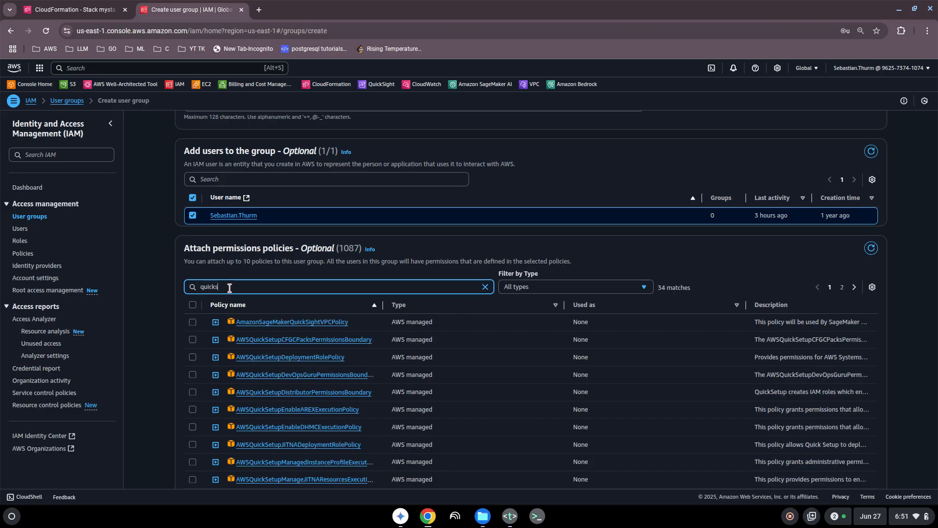
{"action": "type", "text": "igth"}
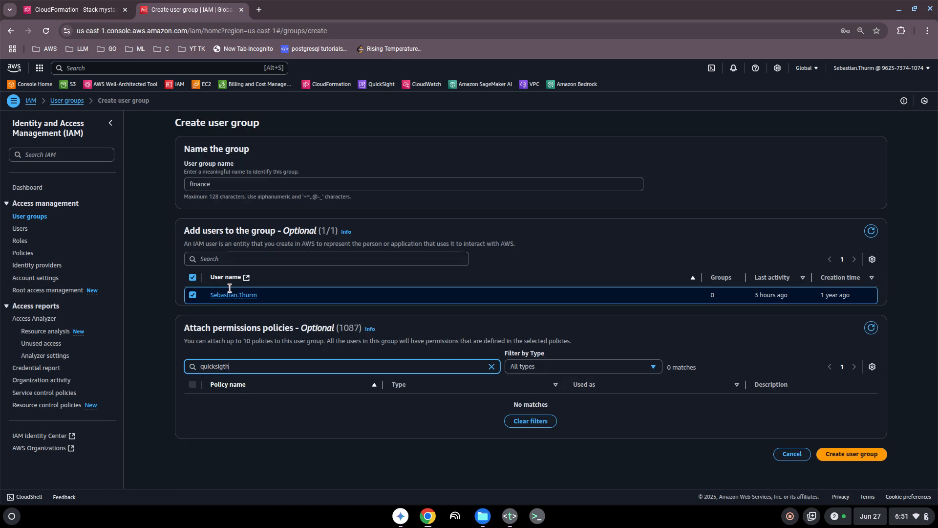
{"action": "key", "text": "BackSpace"}
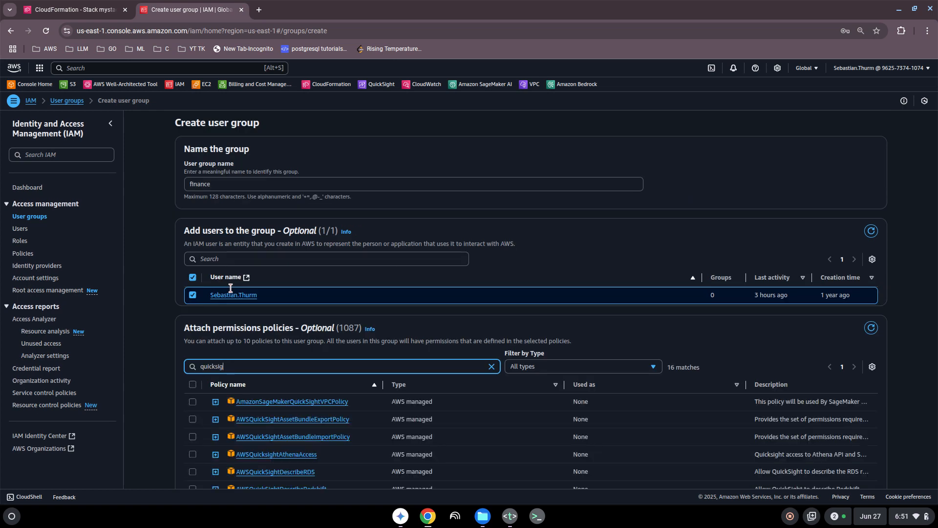
{"action": "scroll", "coordinate": [299, 329], "scroll_direction": "down", "scroll_amount": 3}
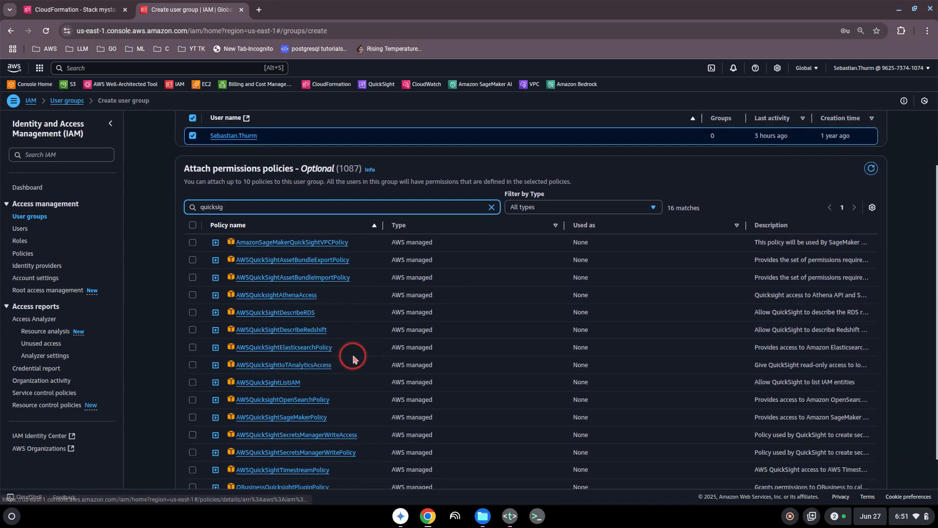
{"action": "scroll", "coordinate": [353, 358], "scroll_direction": "down", "scroll_amount": 1}
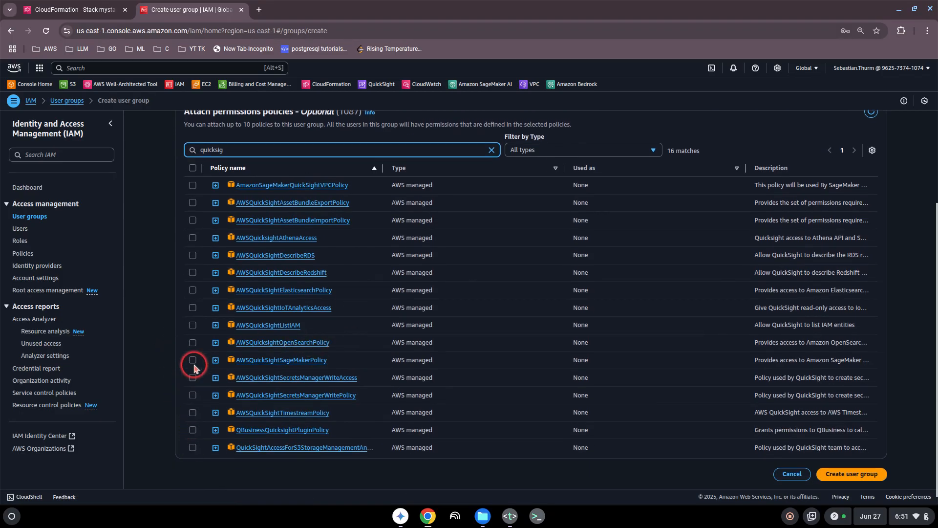
{"action": "left_click", "coordinate": [192, 308]}
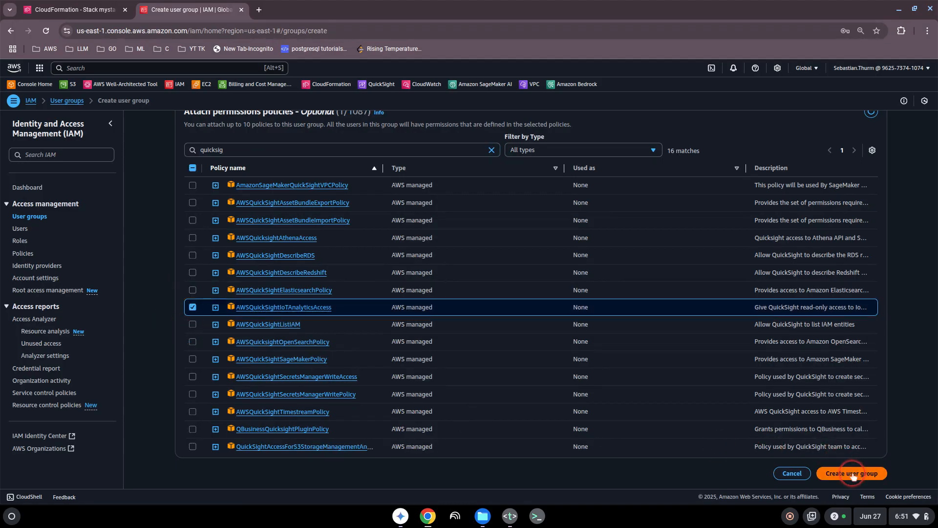
{"action": "scroll", "coordinate": [215, 333], "scroll_direction": "up", "scroll_amount": 5}
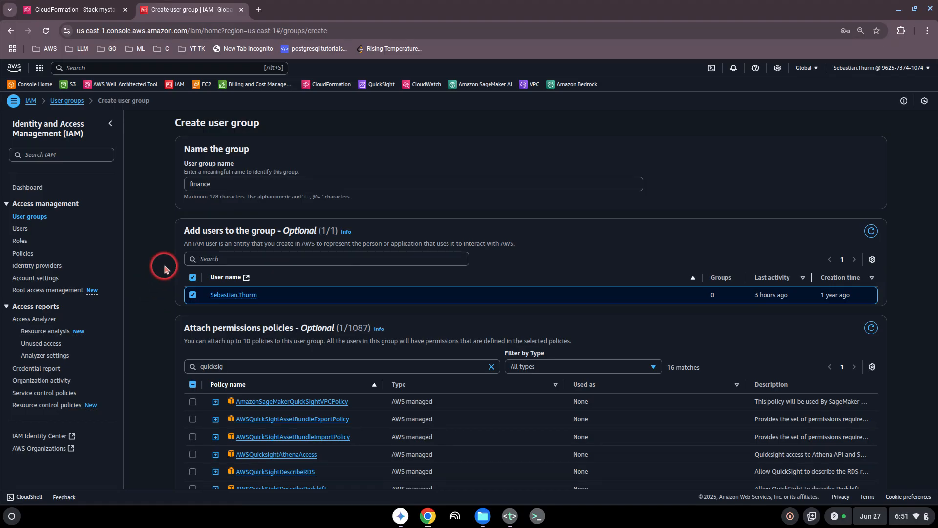
{"action": "scroll", "coordinate": [164, 268], "scroll_direction": "down", "scroll_amount": 3}
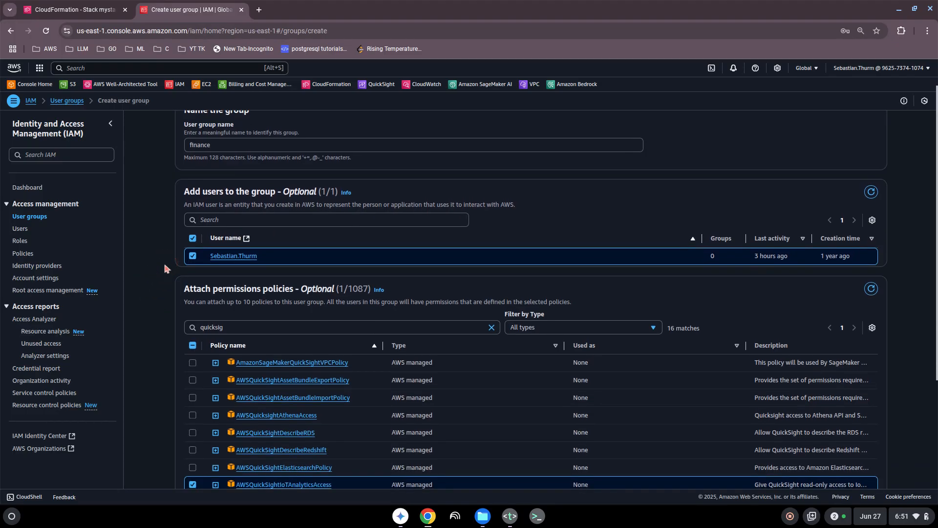
{"action": "scroll", "coordinate": [166, 268], "scroll_direction": "up", "scroll_amount": 3}
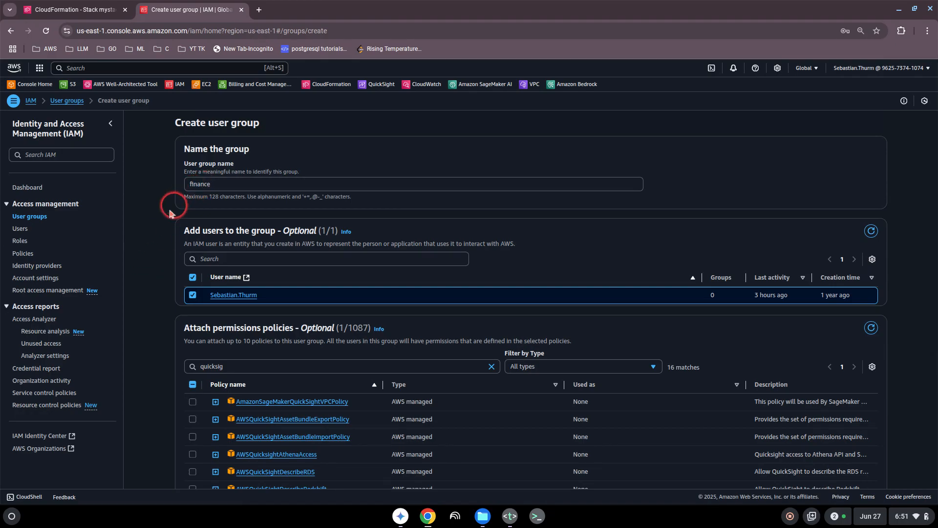
{"action": "scroll", "coordinate": [146, 235], "scroll_direction": "down", "scroll_amount": 3}
{"action": "scroll", "coordinate": [145, 241], "scroll_direction": "up", "scroll_amount": 3}
{"action": "scroll", "coordinate": [156, 212], "scroll_direction": "down", "scroll_amount": 2}
{"action": "scroll", "coordinate": [156, 212], "scroll_direction": "up", "scroll_amount": 2}
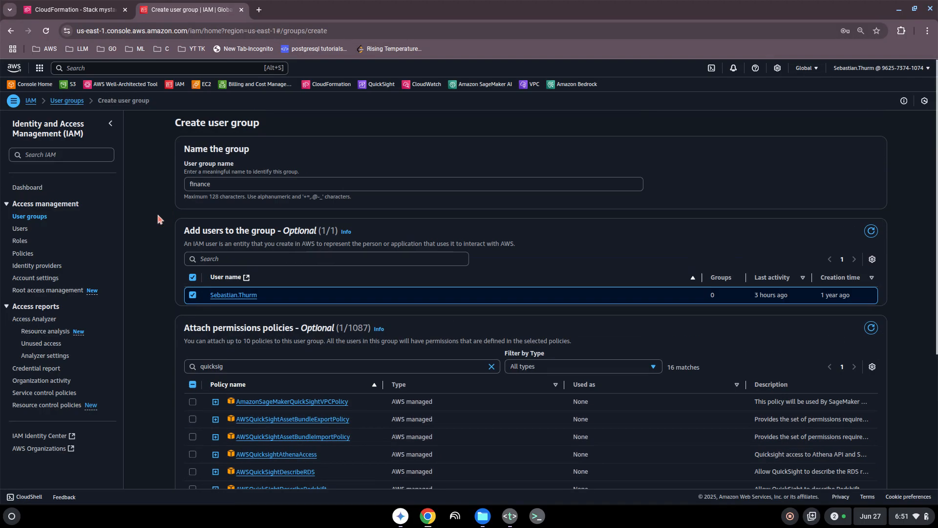
{"action": "left_click", "coordinate": [162, 218]}
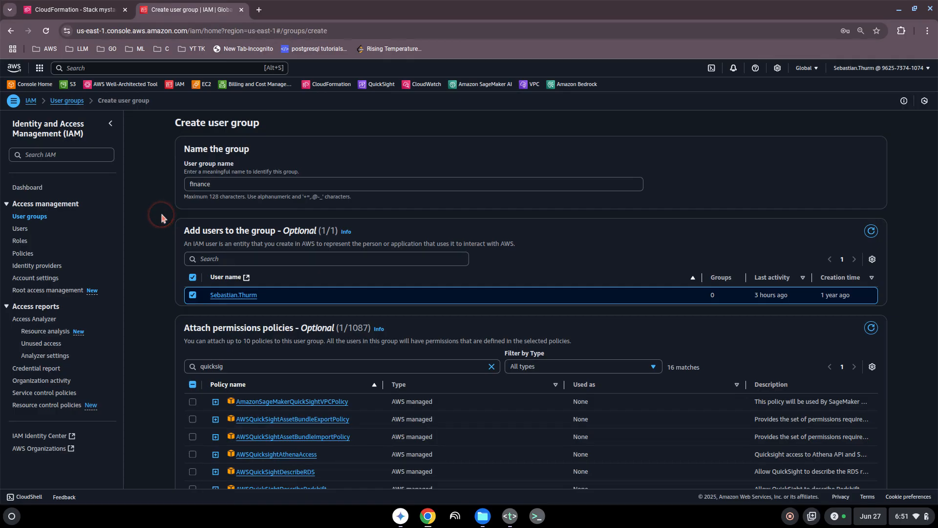
{"action": "left_click", "coordinate": [23, 254]}
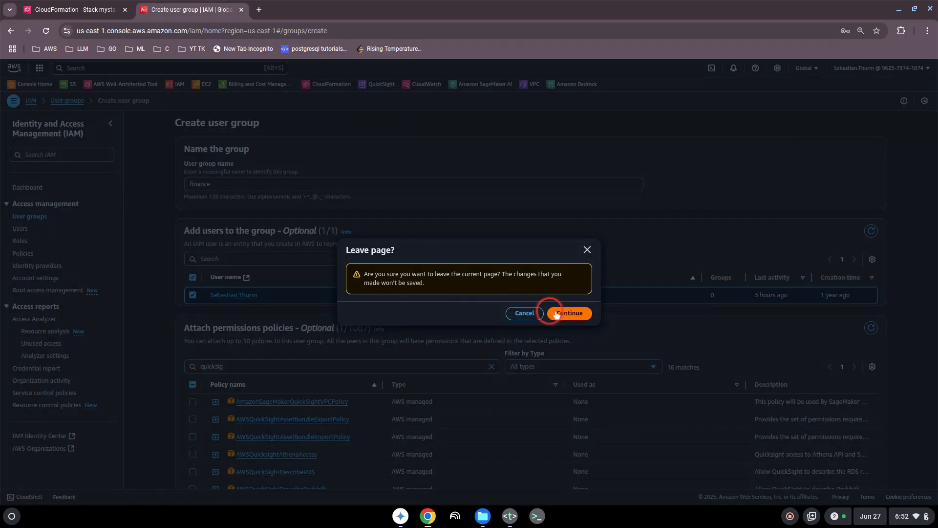
- Discard the unsaved group and open AdministratorAccess to check its policy versions
{"action": "left_click", "coordinate": [571, 316]}
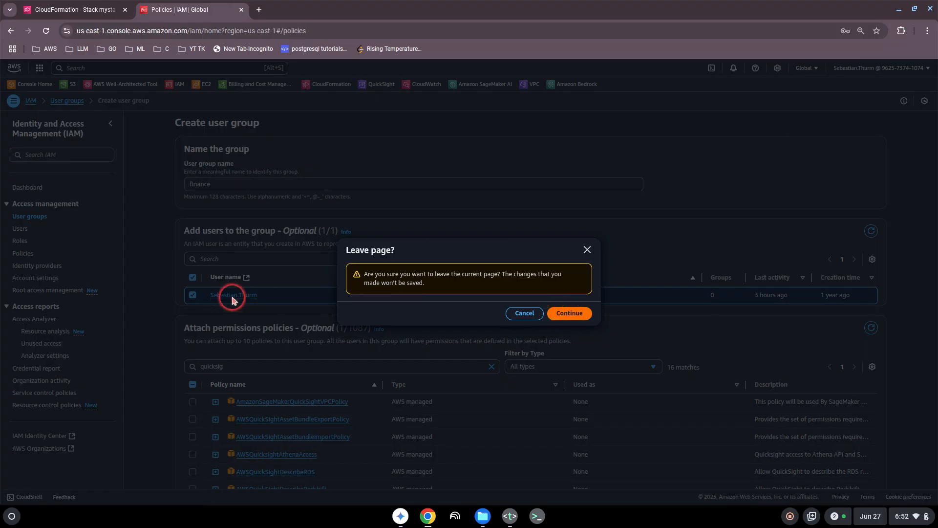
{"action": "left_click", "coordinate": [570, 313]}
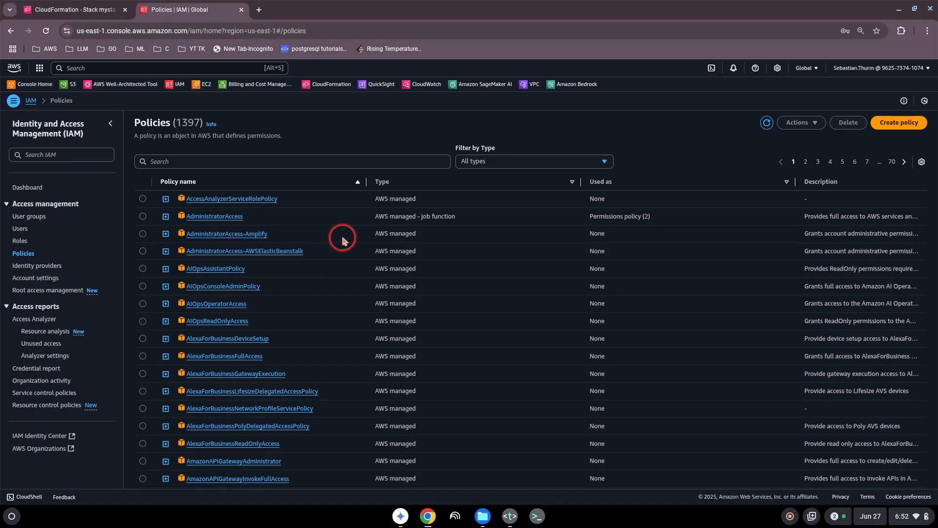
{"action": "left_click", "coordinate": [219, 218]}
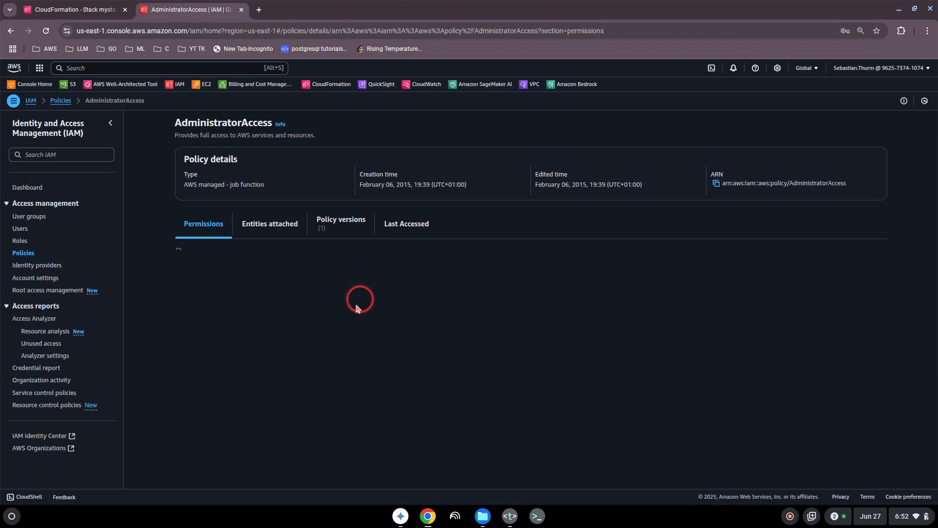
{"action": "scroll", "coordinate": [345, 300], "scroll_direction": "down", "scroll_amount": 2}
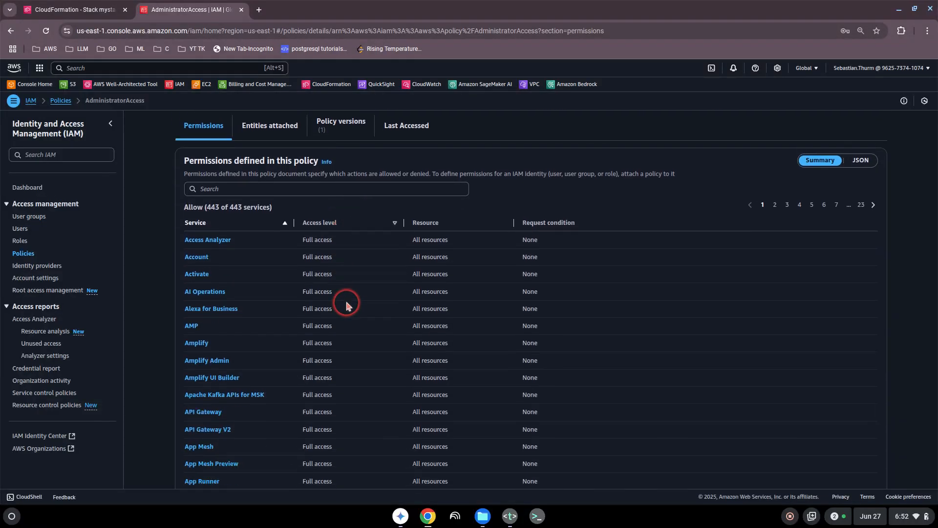
{"action": "scroll", "coordinate": [345, 298], "scroll_direction": "up", "scroll_amount": 2}
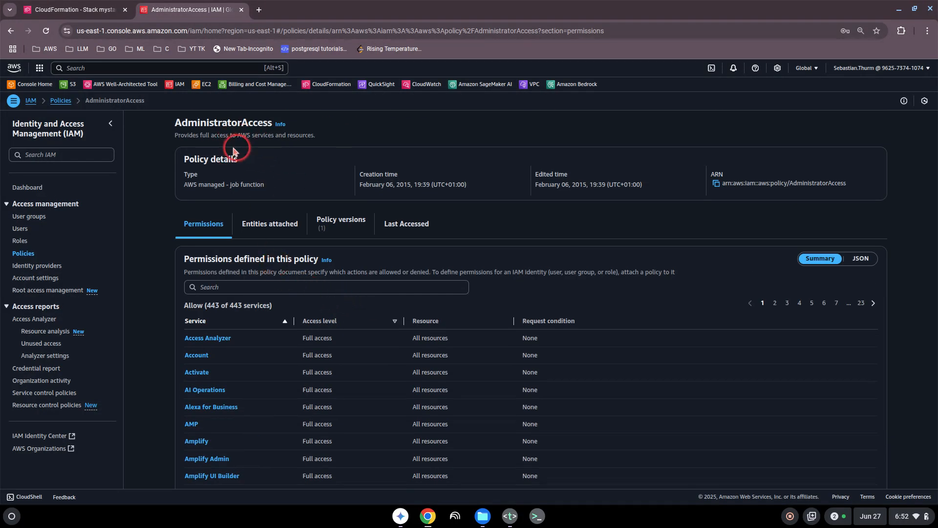
{"action": "left_click", "coordinate": [343, 229]}
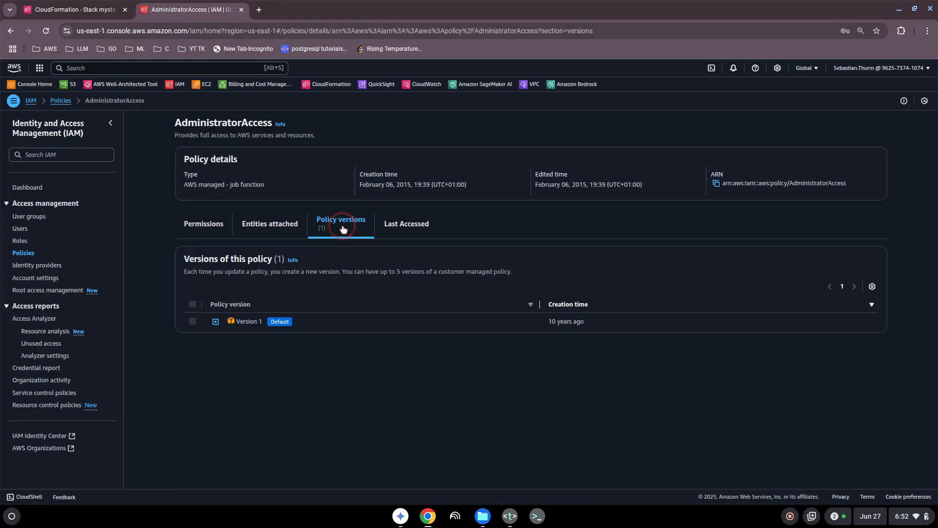
{"action": "left_click", "coordinate": [282, 228]}
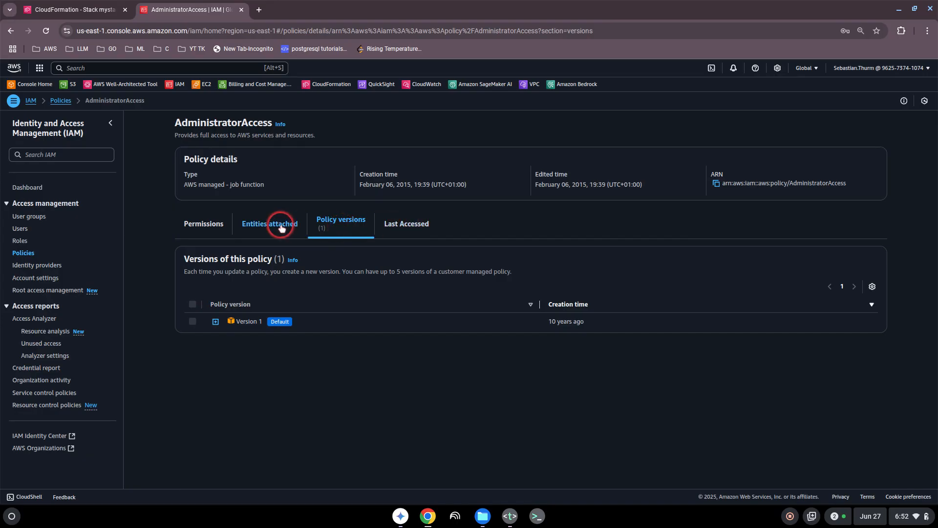
- View AdministratorAccess's permissions as JSON, then return to the Policies list
{"action": "left_click", "coordinate": [195, 231]}
{"action": "left_click", "coordinate": [388, 289]}
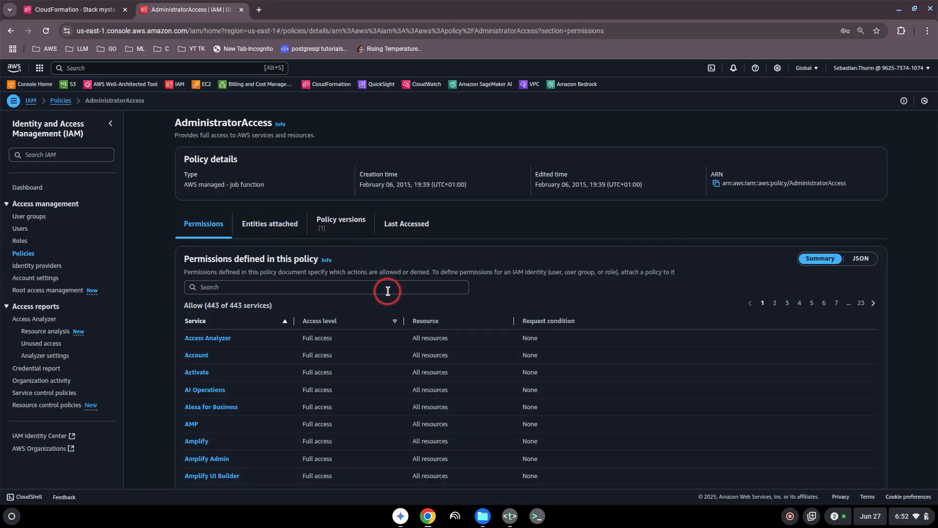
{"action": "scroll", "coordinate": [330, 293], "scroll_direction": "down", "scroll_amount": 4}
{"action": "scroll", "coordinate": [331, 294], "scroll_direction": "up", "scroll_amount": 4}
{"action": "left_click", "coordinate": [861, 257]}
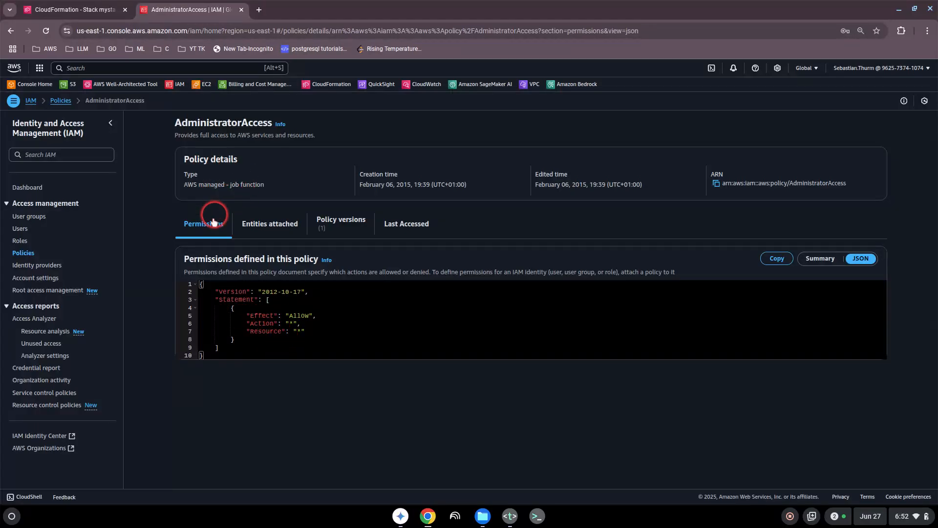
{"action": "left_click", "coordinate": [24, 253]}
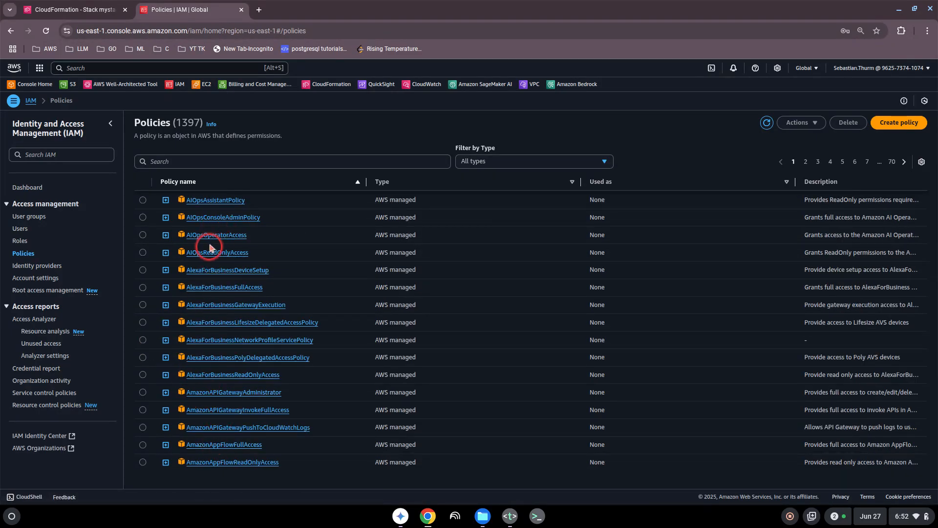
- Search policies for 's3', view AmazonS3ReadOnlyAccess as JSON, and open IAM Identity Center alongside
{"action": "left_click", "coordinate": [172, 160]}
{"action": "type", "text": "s3"}
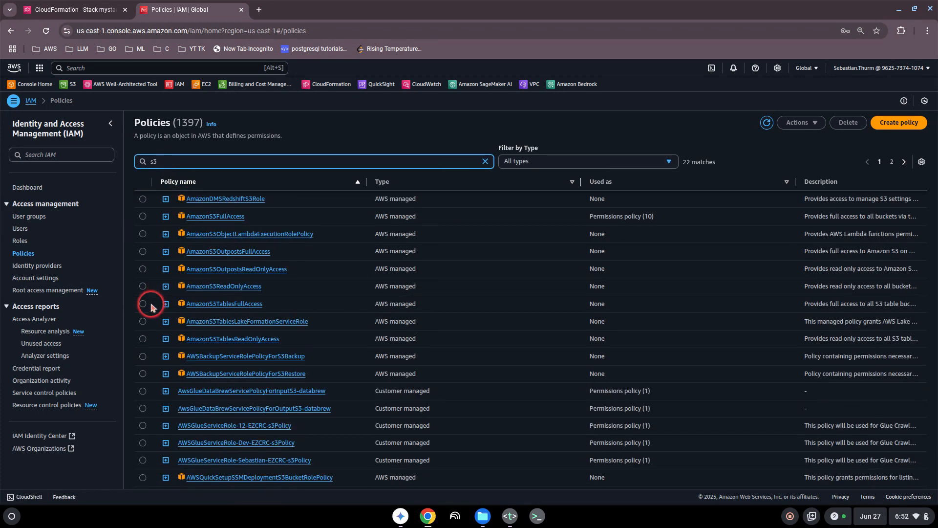
{"action": "left_click", "coordinate": [220, 287]}
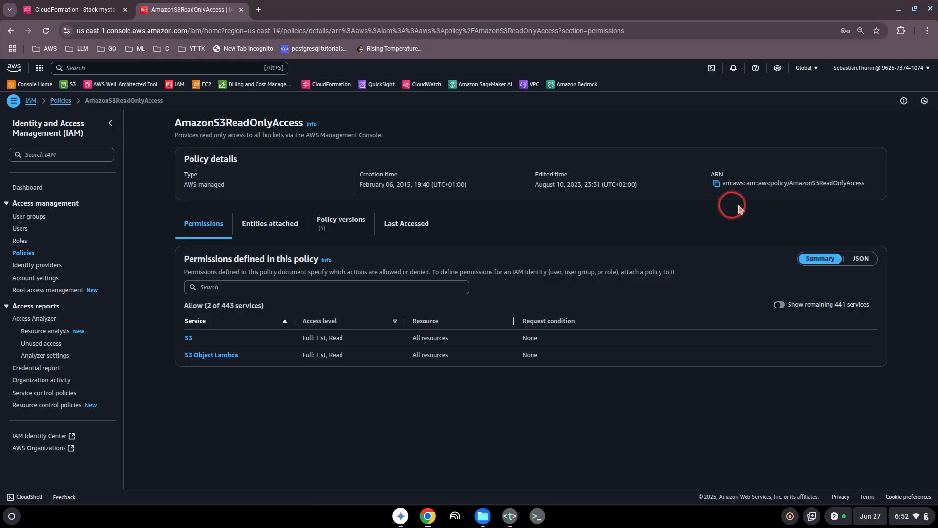
{"action": "left_click", "coordinate": [864, 259]}
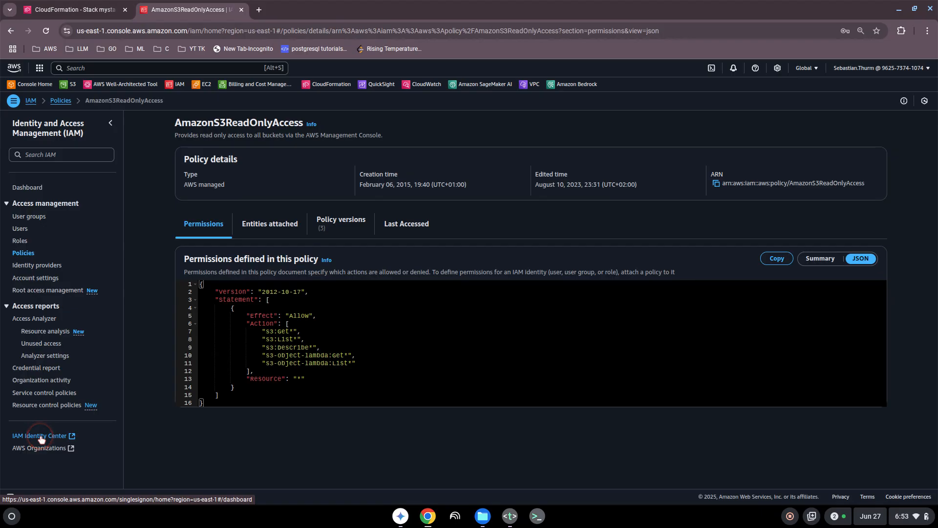
{"action": "left_click", "coordinate": [37, 453]}
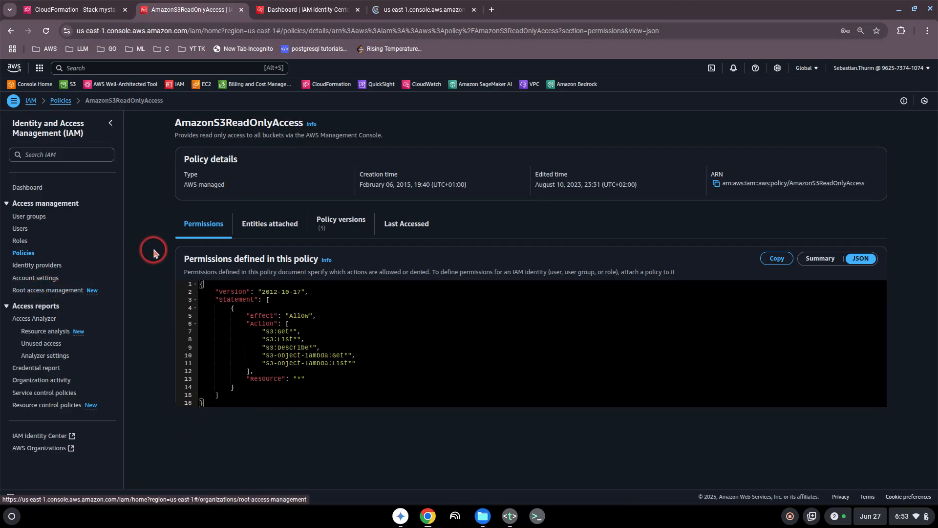
- Look over the Identity Center users and the Root access management page's MFA devices note
{"action": "left_click", "coordinate": [308, 10]}
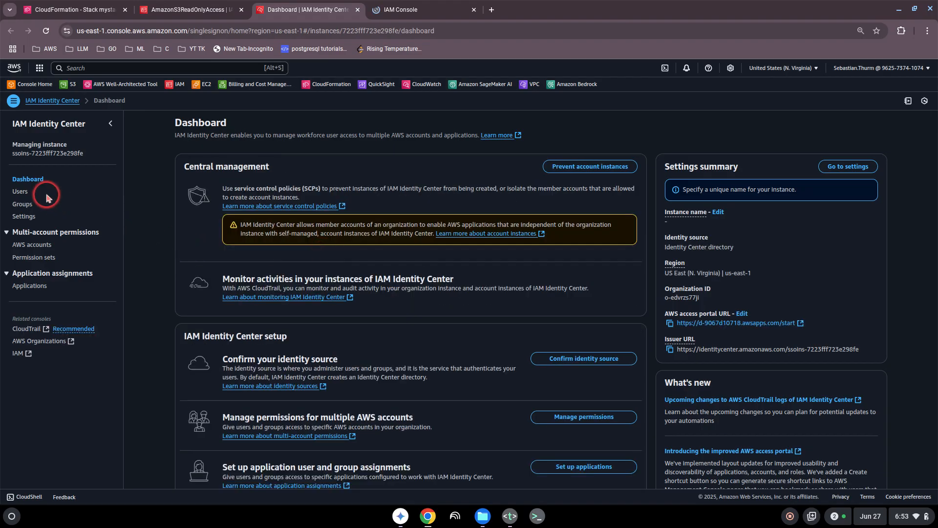
{"action": "left_click", "coordinate": [21, 195]}
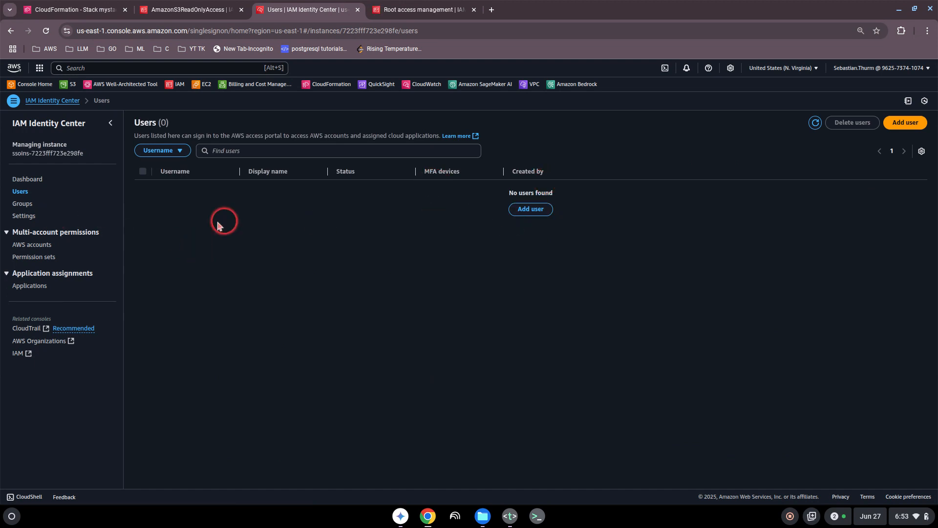
{"action": "left_click", "coordinate": [418, 13]}
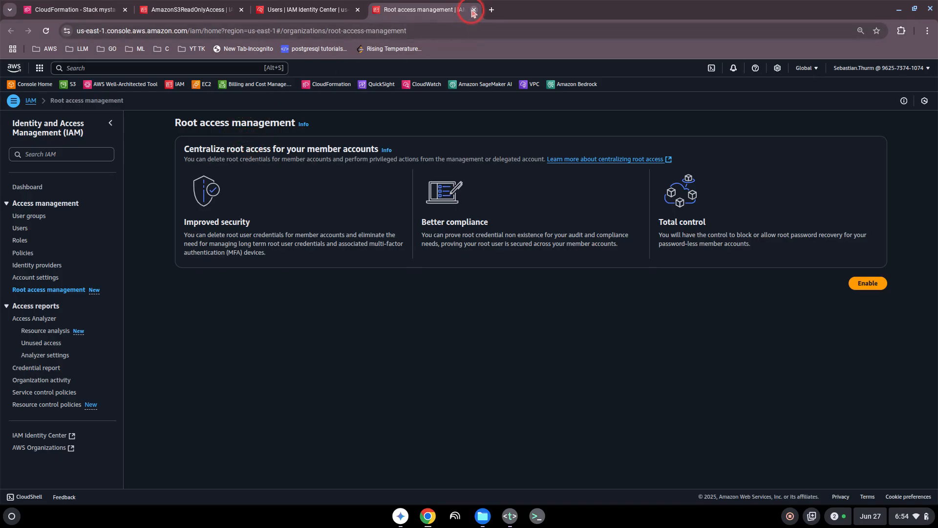
{"action": "left_click_drag", "start_coordinate": [211, 250], "coordinate": [279, 256]}
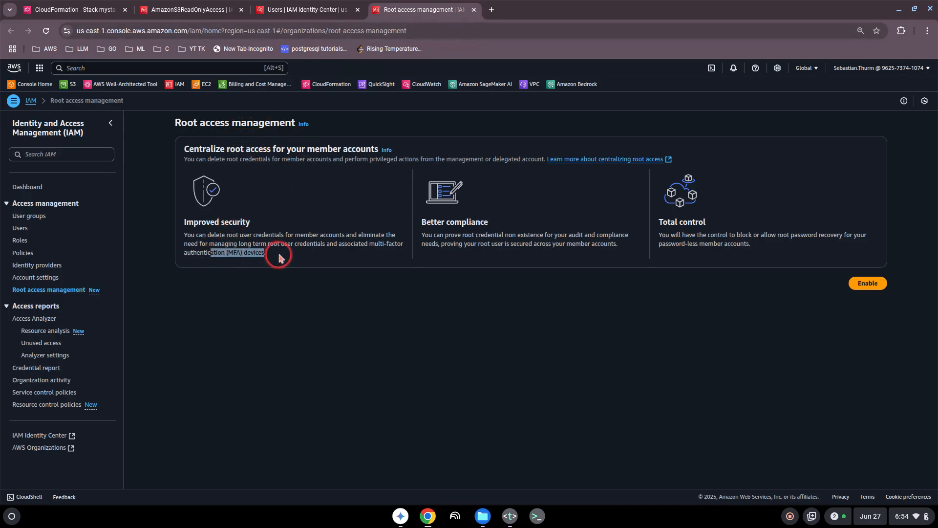
{"action": "left_click", "coordinate": [280, 256]}
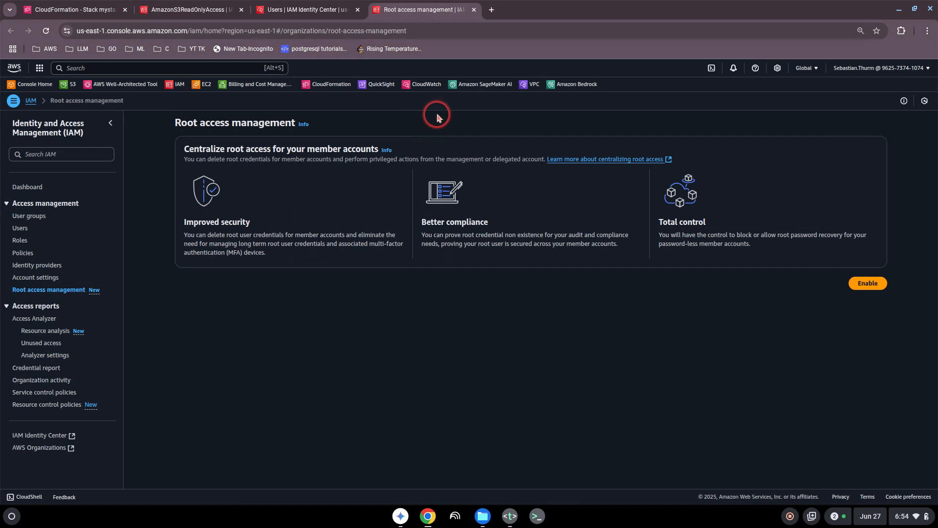
- Close the Root access management, Identity Center users and read-only policy tabs
{"action": "left_click", "coordinate": [474, 10]}
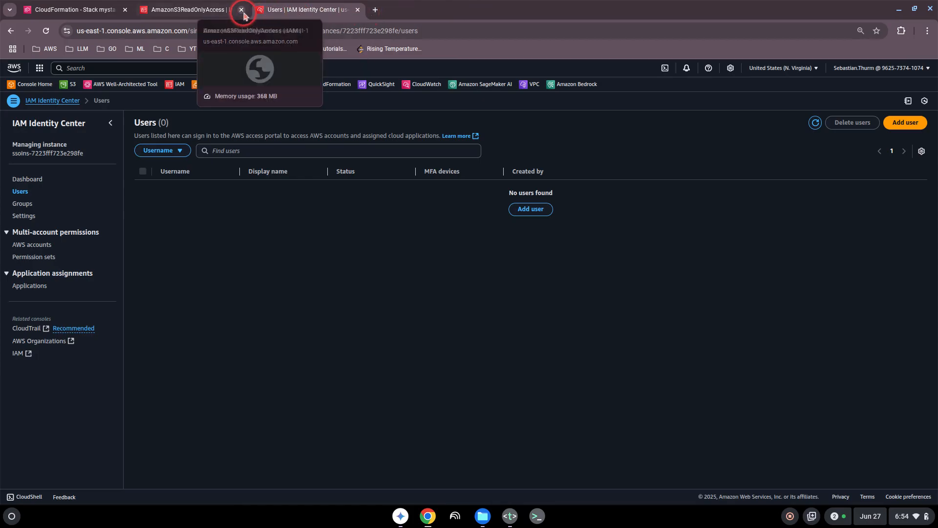
{"action": "left_click", "coordinate": [358, 10]}
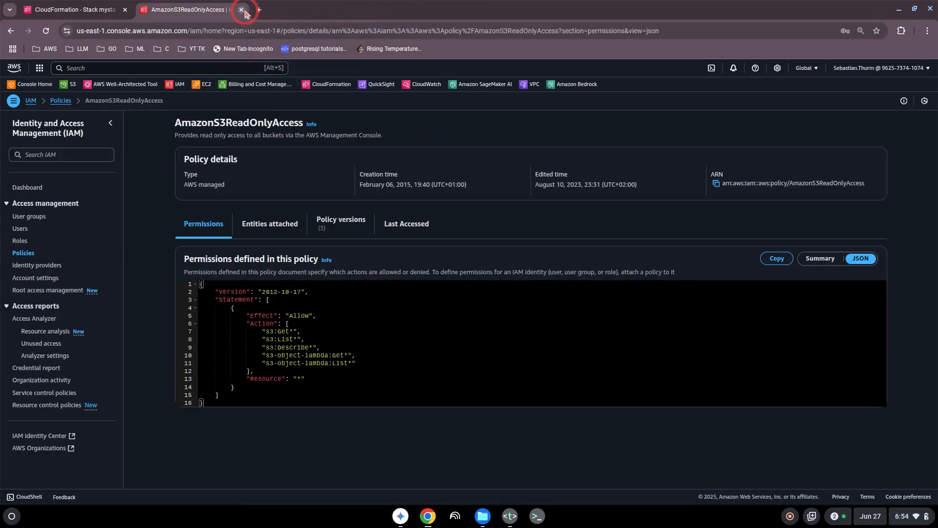
{"action": "left_click", "coordinate": [241, 10]}
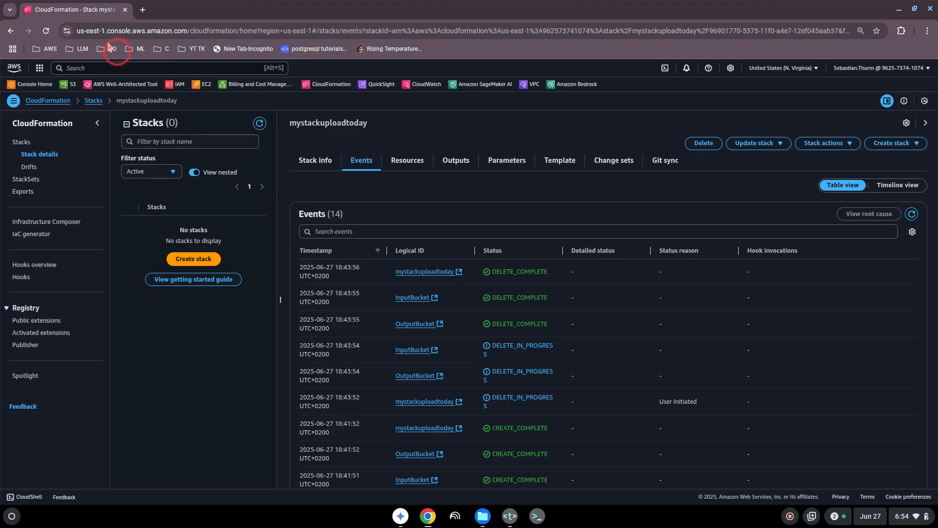
- Remove the IAM and Website Hosting lines from topics.txt and minimize the editor
{"action": "left_click", "coordinate": [511, 516]}
{"action": "left_click", "coordinate": [143, 34]}
{"action": "left_click", "coordinate": [197, 50]}
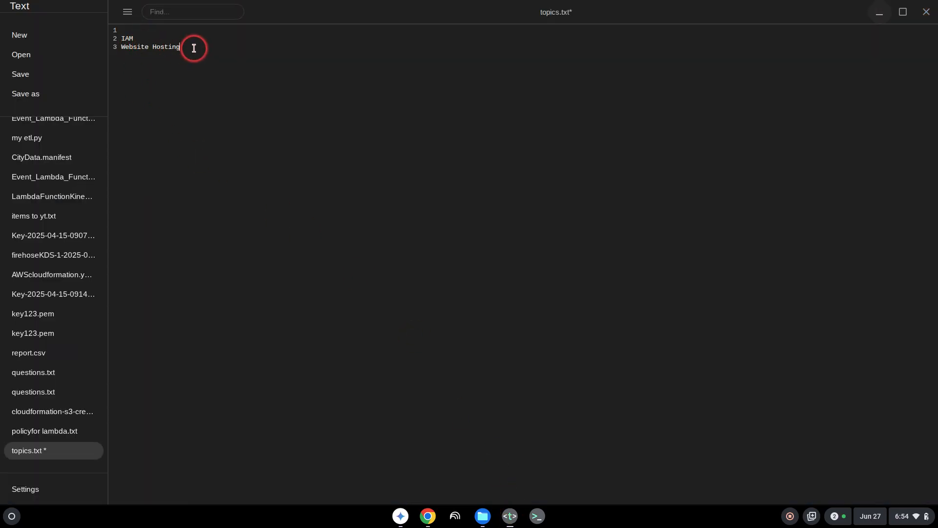
{"action": "left_click_drag", "start_coordinate": [194, 48], "coordinate": [109, 34]}
{"action": "key", "text": "ctrl+x"}
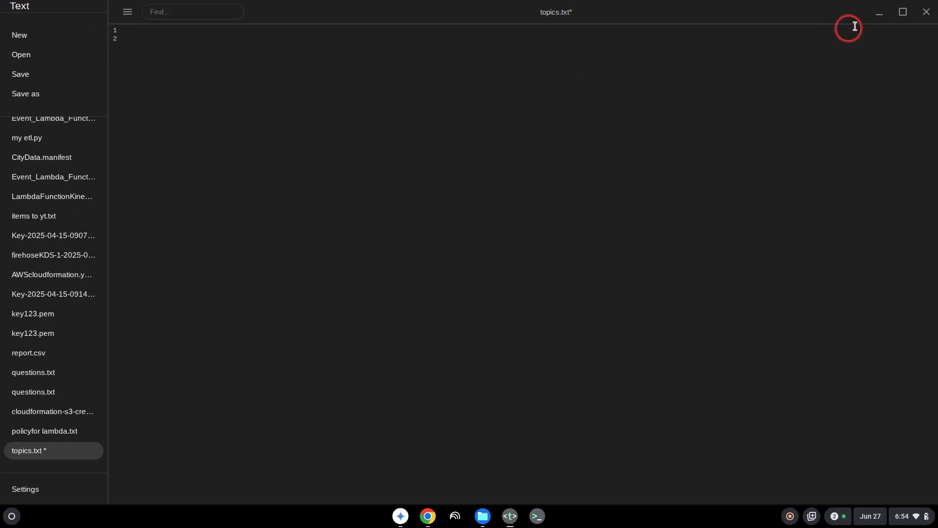
{"action": "left_click", "coordinate": [879, 13]}
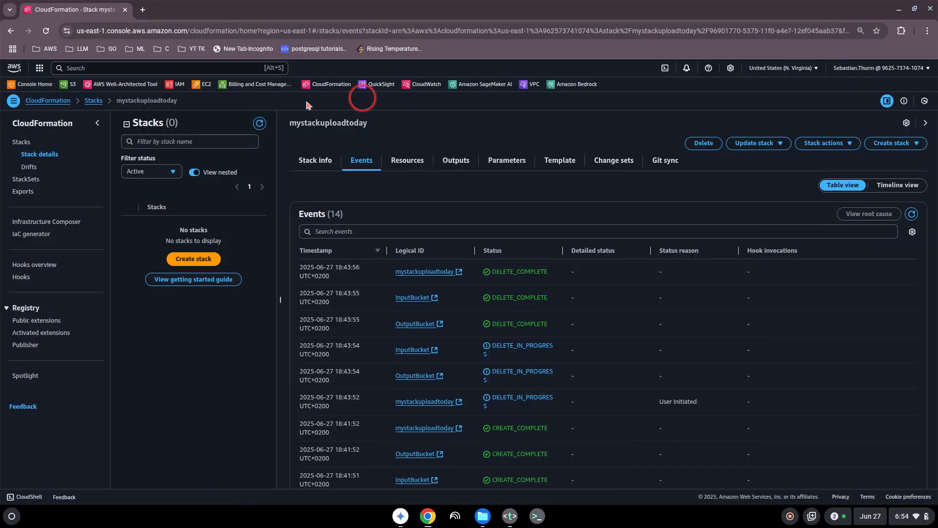
- Open S3 and create bucket mystaticwebsitehosting-27-06-2025 in us-east-1, keeping all defaults
{"action": "left_click", "coordinate": [82, 68]}
{"action": "type", "text": "s3"}
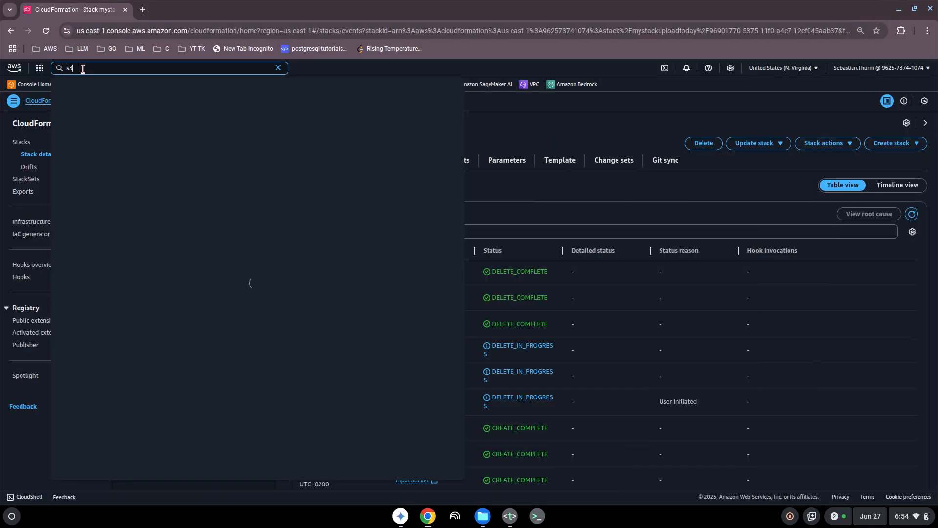
{"action": "left_click", "coordinate": [171, 117]}
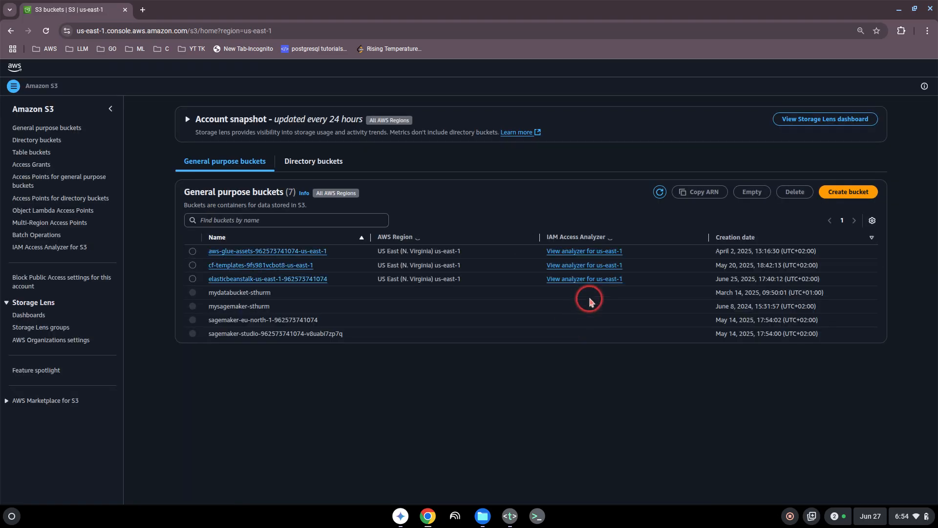
{"action": "left_click", "coordinate": [830, 196]}
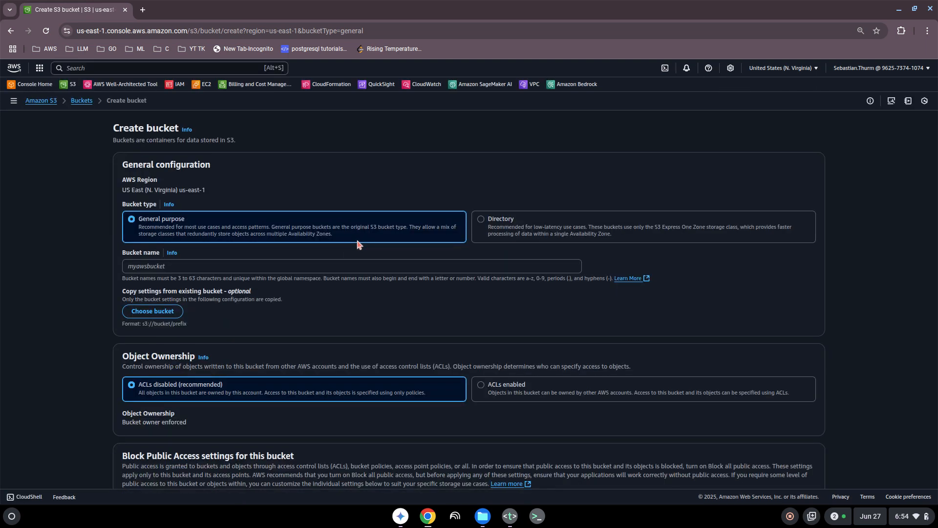
{"action": "left_click", "coordinate": [191, 267]}
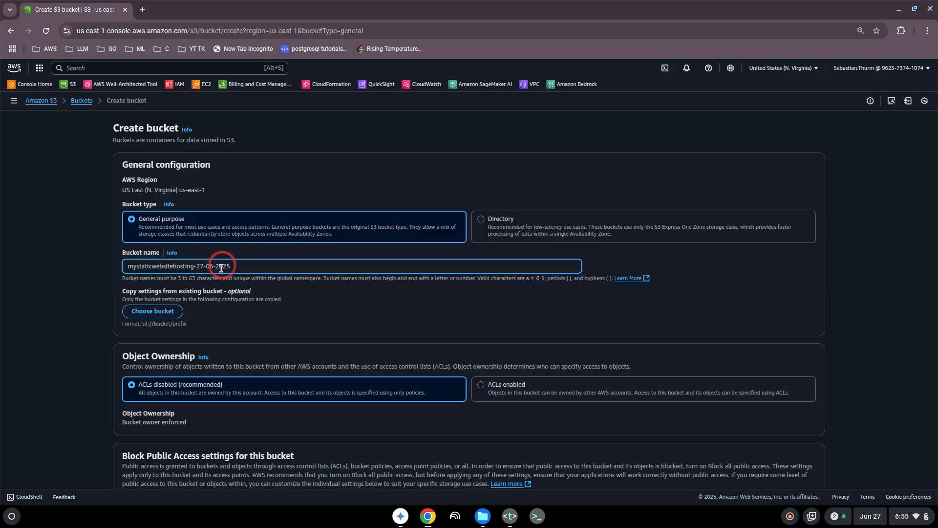
{"action": "scroll", "coordinate": [368, 329], "scroll_direction": "down", "scroll_amount": 2}
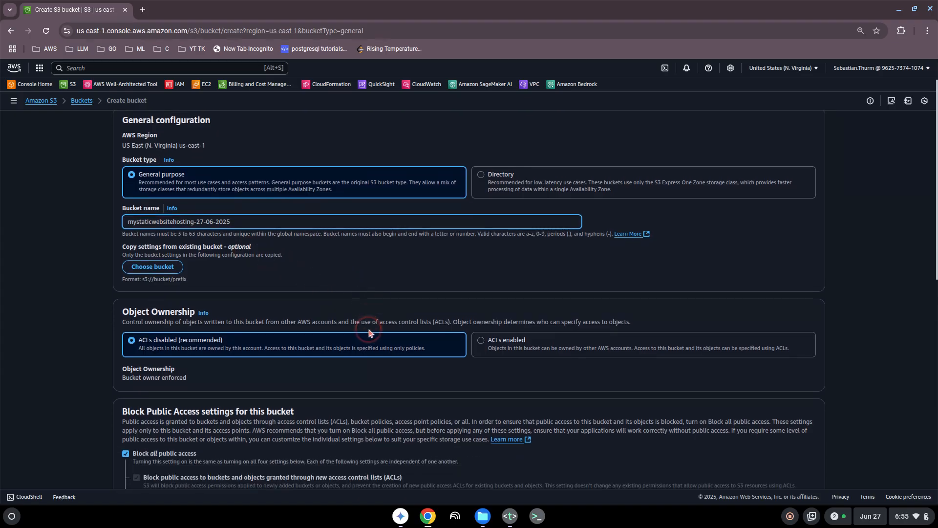
{"action": "scroll", "coordinate": [232, 325], "scroll_direction": "down", "scroll_amount": 3}
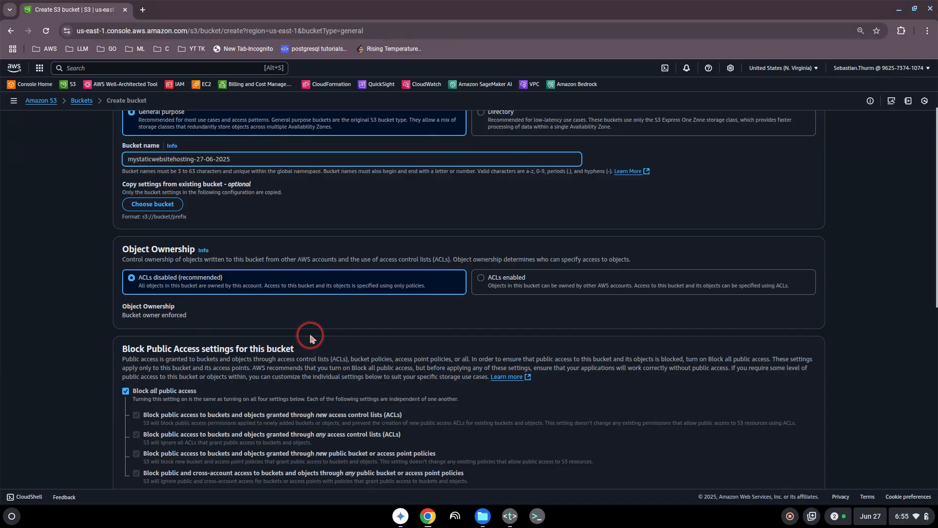
{"action": "scroll", "coordinate": [310, 336], "scroll_direction": "down", "scroll_amount": 4}
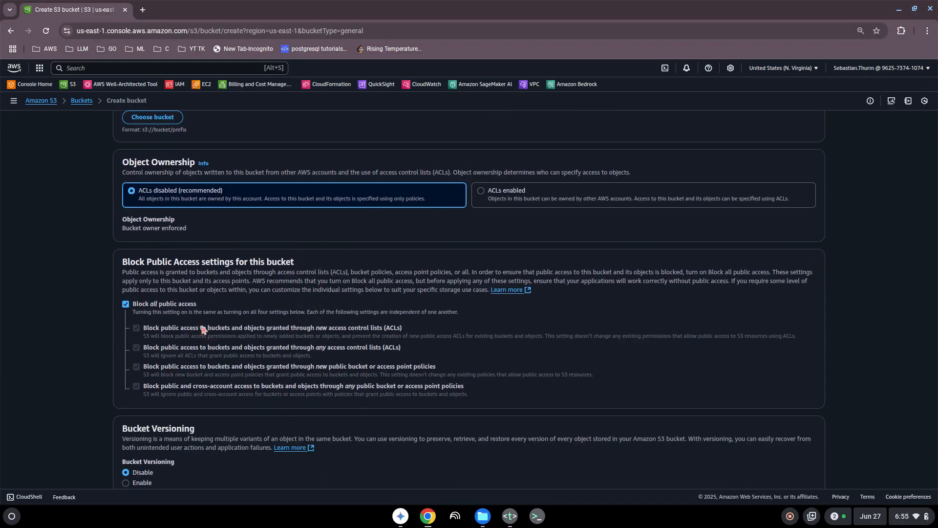
{"action": "scroll", "coordinate": [314, 340], "scroll_direction": "down", "scroll_amount": 10}
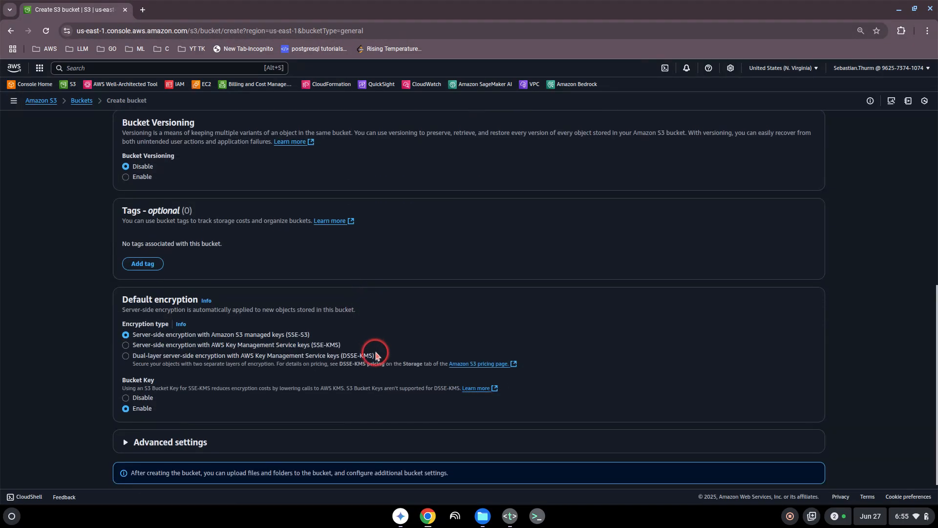
{"action": "scroll", "coordinate": [375, 355], "scroll_direction": "down", "scroll_amount": 2}
{"action": "left_click", "coordinate": [820, 465]}
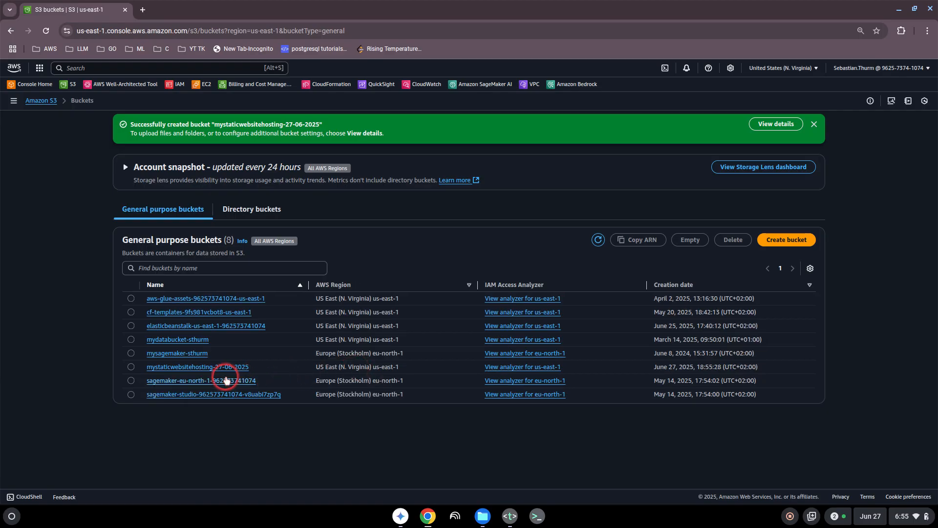
- Upload index.html from the templates folder into the mystaticwebsitehosting-27-06-2025 bucket
{"action": "left_click", "coordinate": [212, 370]}
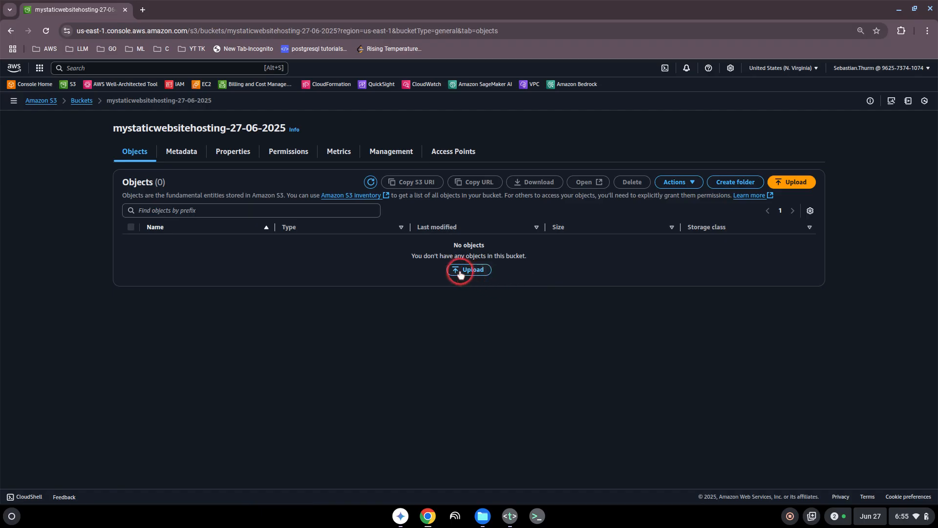
{"action": "left_click", "coordinate": [459, 270]}
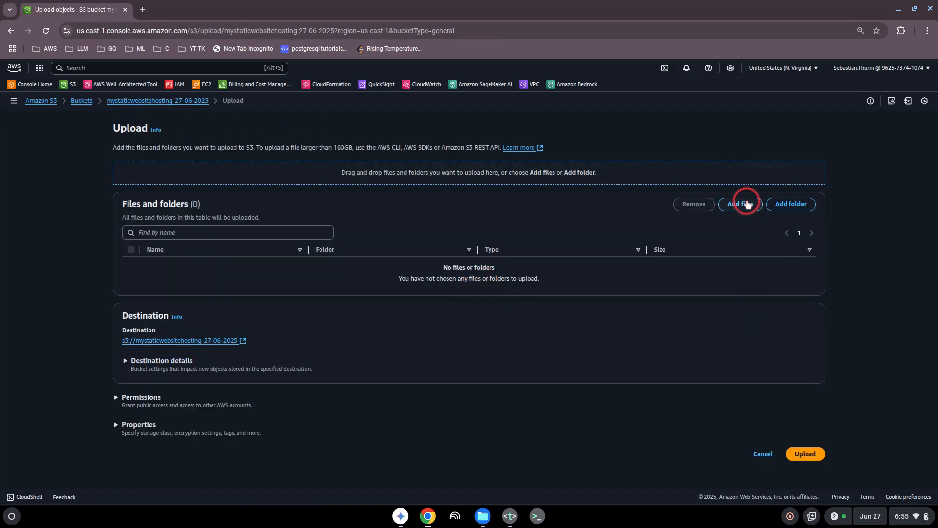
{"action": "left_click", "coordinate": [740, 203]}
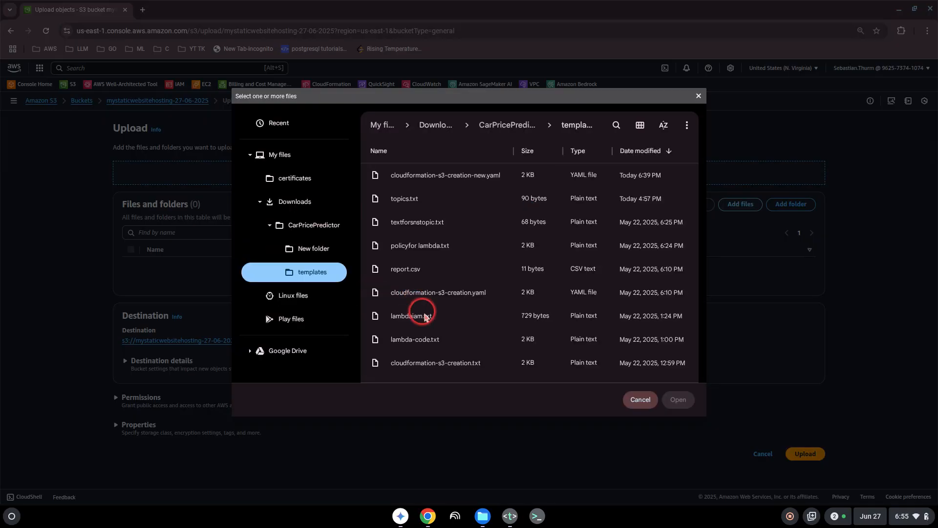
{"action": "scroll", "coordinate": [432, 271], "scroll_direction": "down", "scroll_amount": 3}
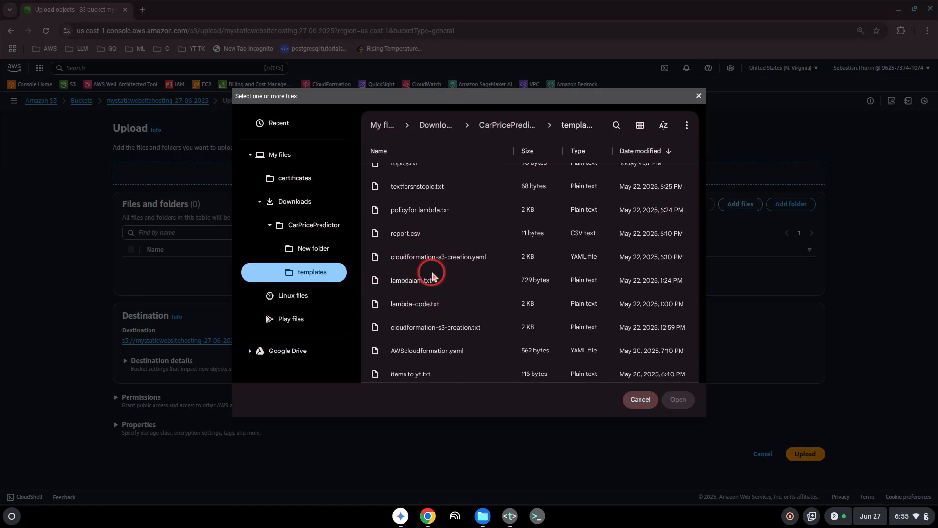
{"action": "scroll", "coordinate": [436, 278], "scroll_direction": "down", "scroll_amount": 3}
{"action": "left_click", "coordinate": [416, 320]}
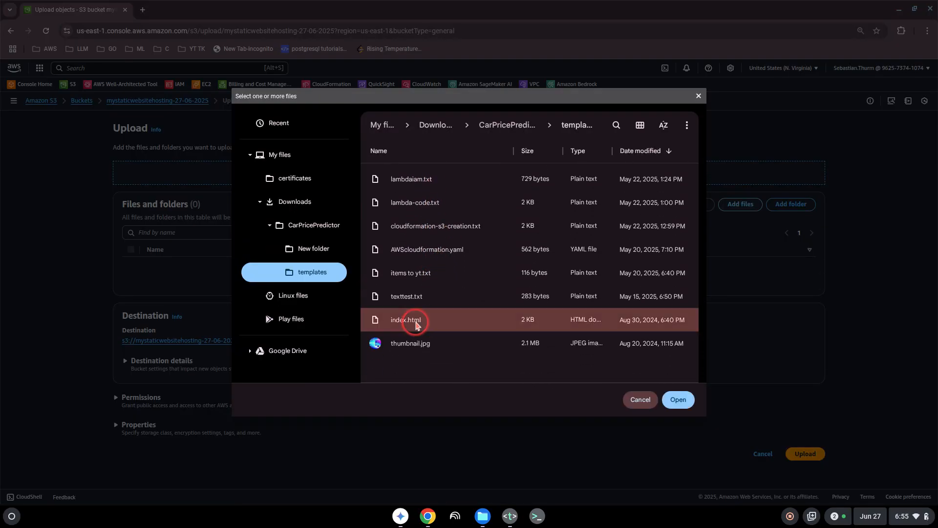
{"action": "left_click", "coordinate": [678, 400]}
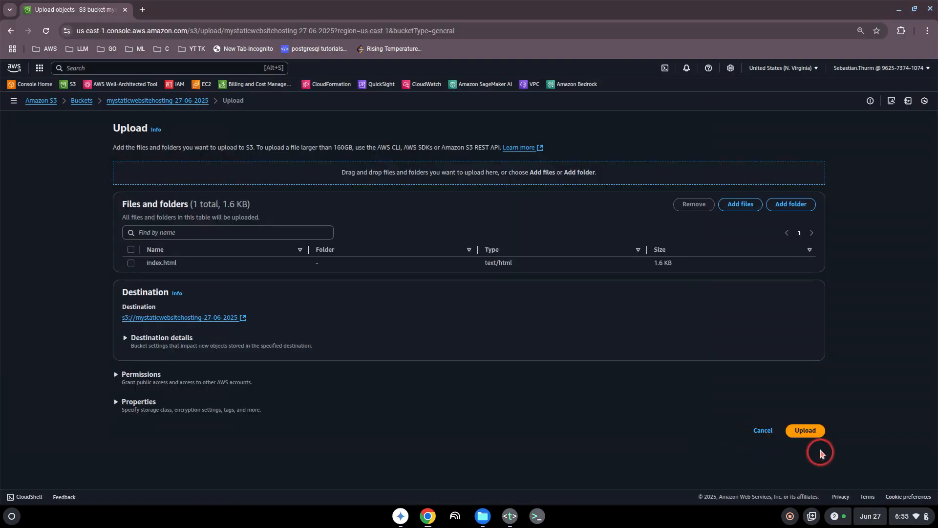
{"action": "left_click", "coordinate": [808, 435]}
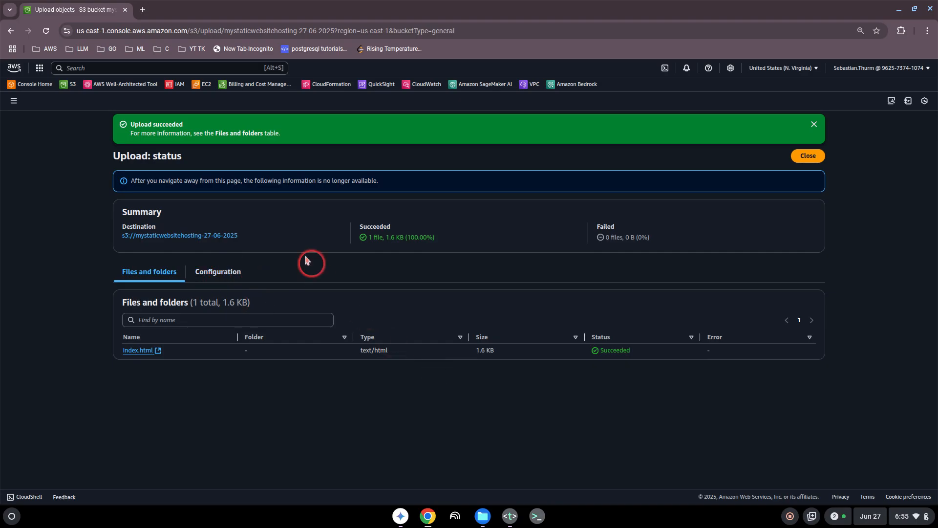
{"action": "left_click", "coordinate": [812, 125]}
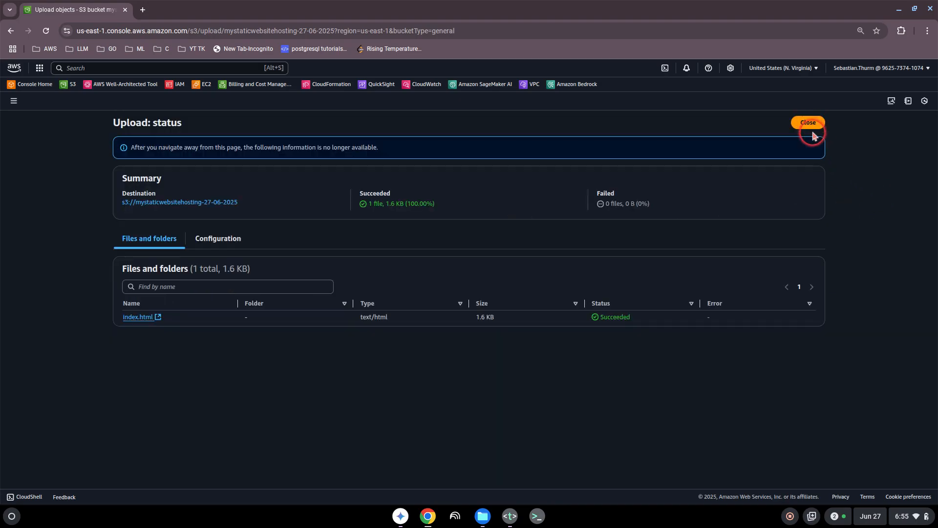
{"action": "left_click", "coordinate": [812, 129]}
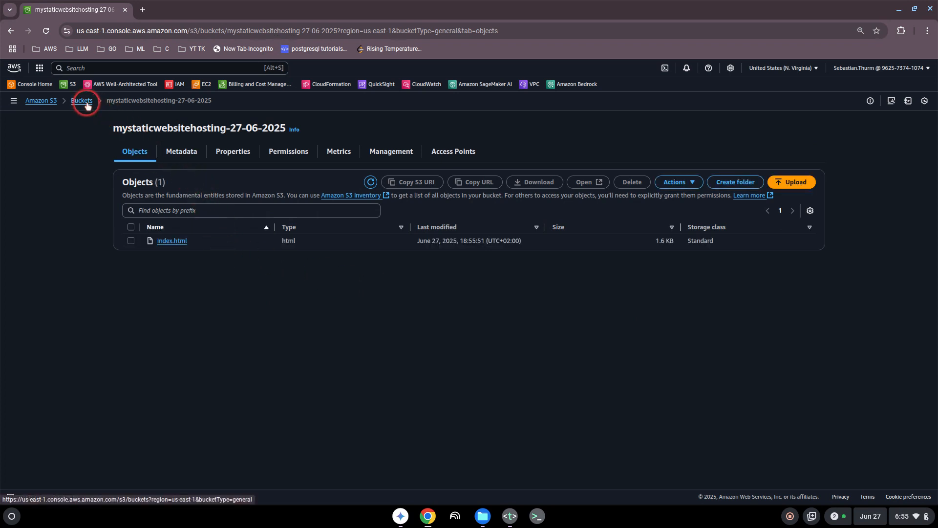
- Enable static website hosting in the bucket's Properties and save the settings
{"action": "left_click", "coordinate": [241, 156]}
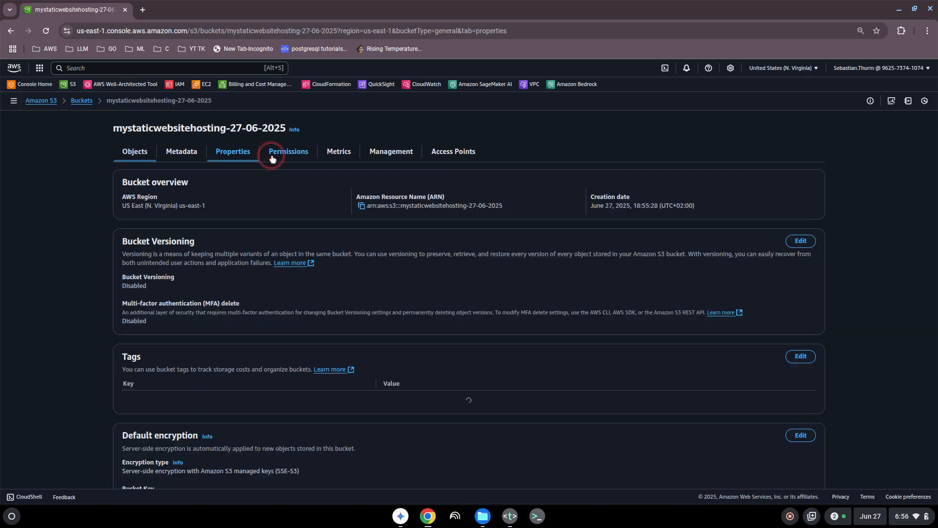
{"action": "scroll", "coordinate": [196, 291], "scroll_direction": "down", "scroll_amount": 1}
{"action": "scroll", "coordinate": [213, 274], "scroll_direction": "down", "scroll_amount": 10}
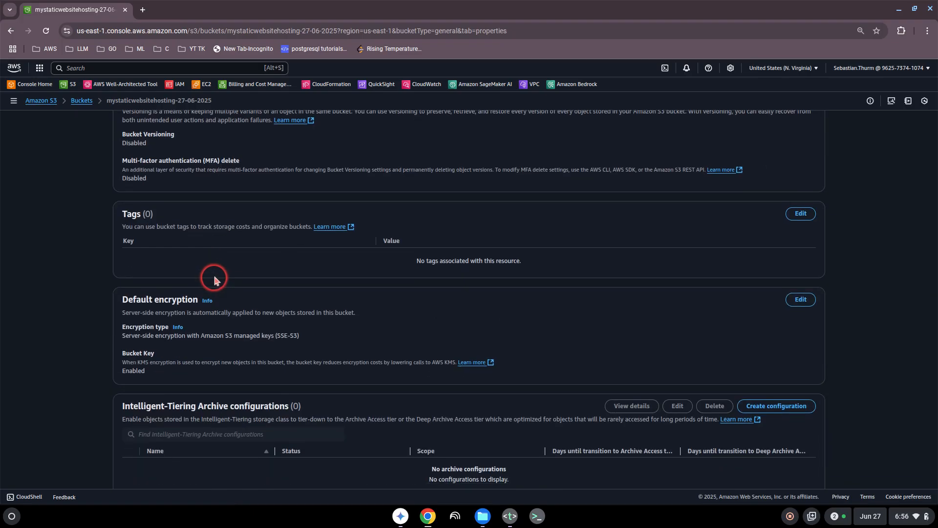
{"action": "scroll", "coordinate": [220, 275], "scroll_direction": "down", "scroll_amount": 7}
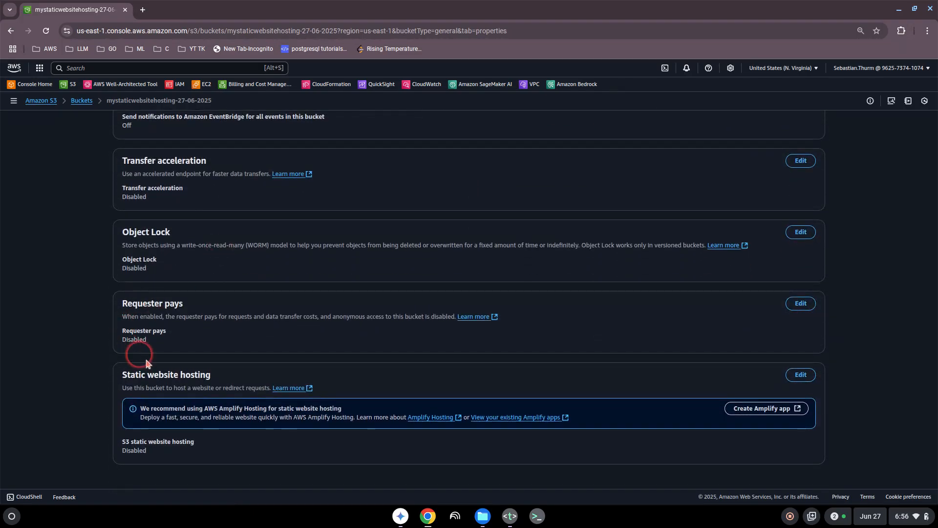
{"action": "left_click_drag", "start_coordinate": [141, 388], "coordinate": [173, 389]}
{"action": "left_click", "coordinate": [174, 389]}
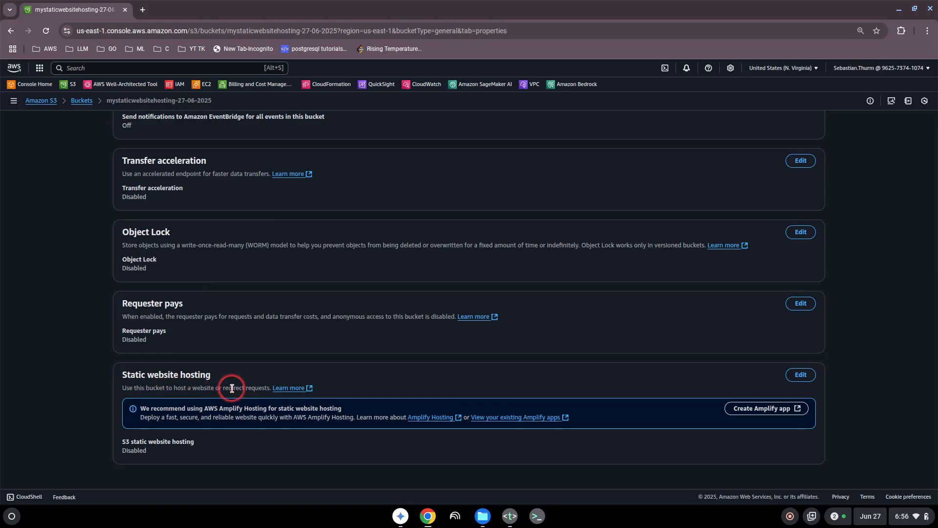
{"action": "left_click", "coordinate": [801, 375]}
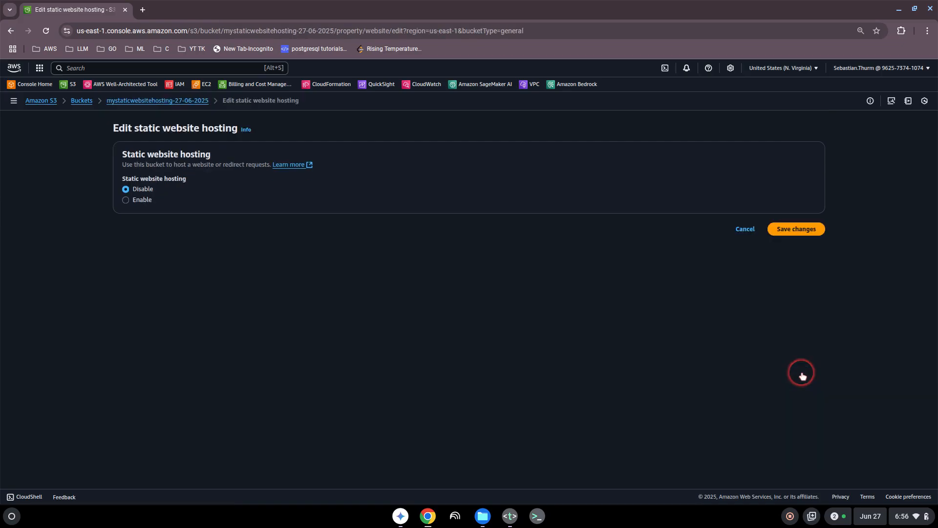
{"action": "left_click", "coordinate": [127, 201]}
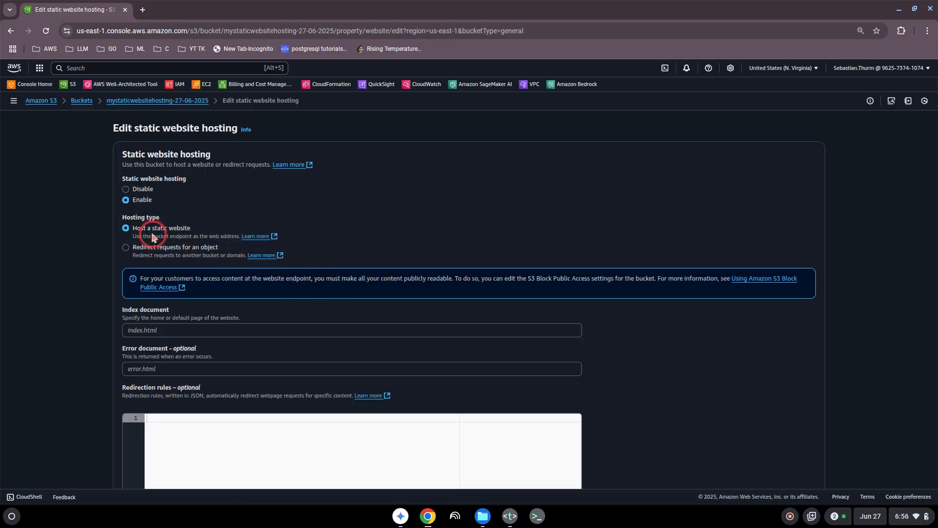
{"action": "left_click", "coordinate": [151, 330]}
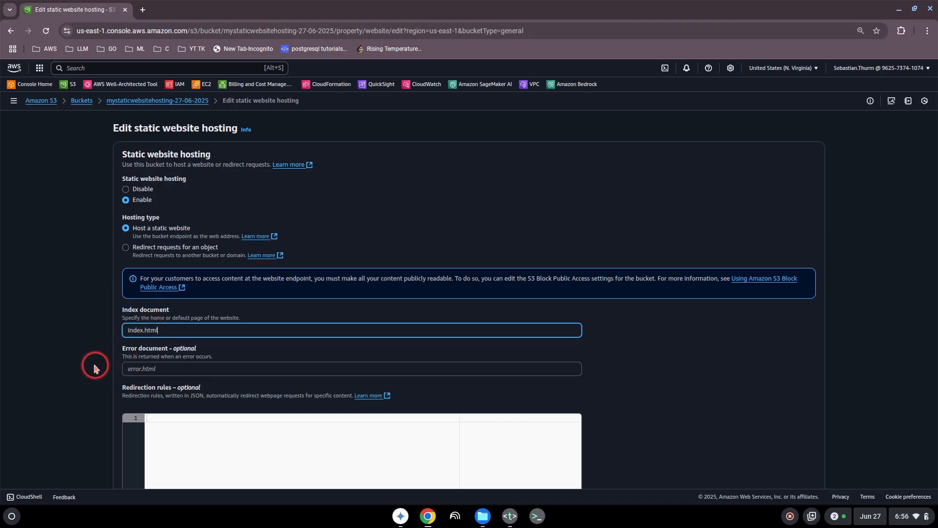
{"action": "scroll", "coordinate": [81, 366], "scroll_direction": "down", "scroll_amount": 3}
{"action": "scroll", "coordinate": [81, 366], "scroll_direction": "down", "scroll_amount": 2}
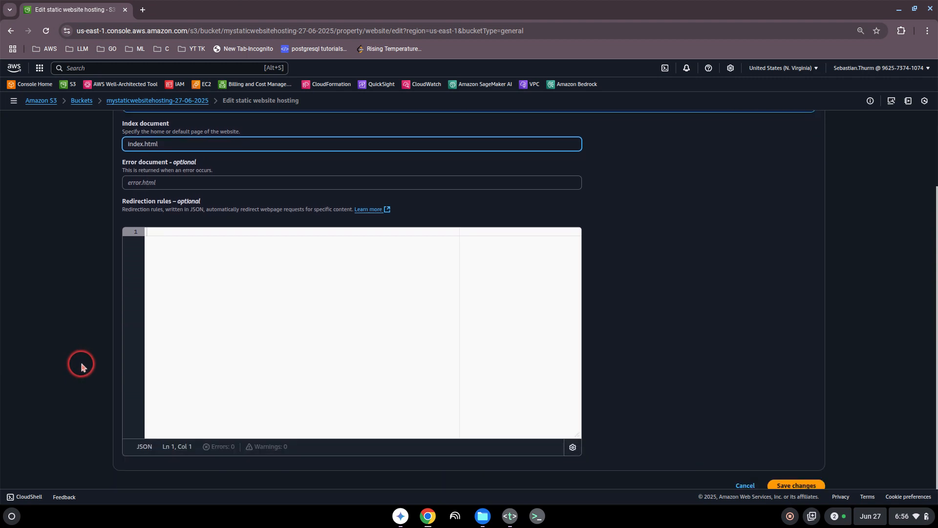
{"action": "left_click", "coordinate": [798, 484]}
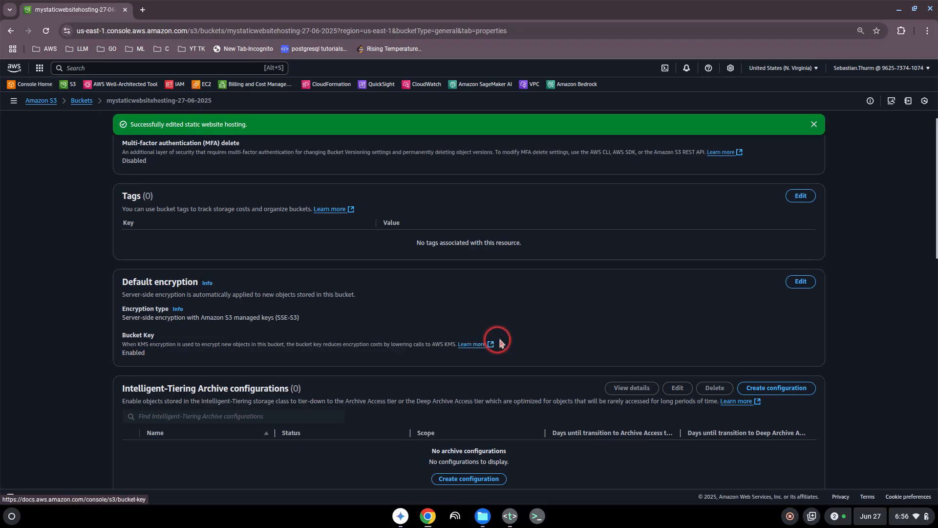
- Test the bucket website endpoint, which returns 403 Forbidden, and return to the bucket
{"action": "scroll", "coordinate": [559, 338], "scroll_direction": "down", "scroll_amount": 10}
{"action": "scroll", "coordinate": [574, 342], "scroll_direction": "down", "scroll_amount": 5}
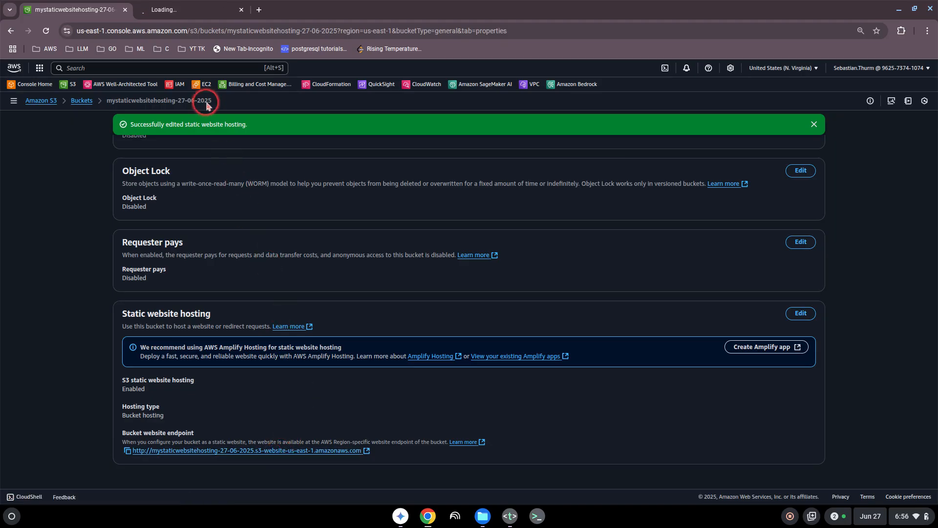
{"action": "left_click", "coordinate": [197, 14]}
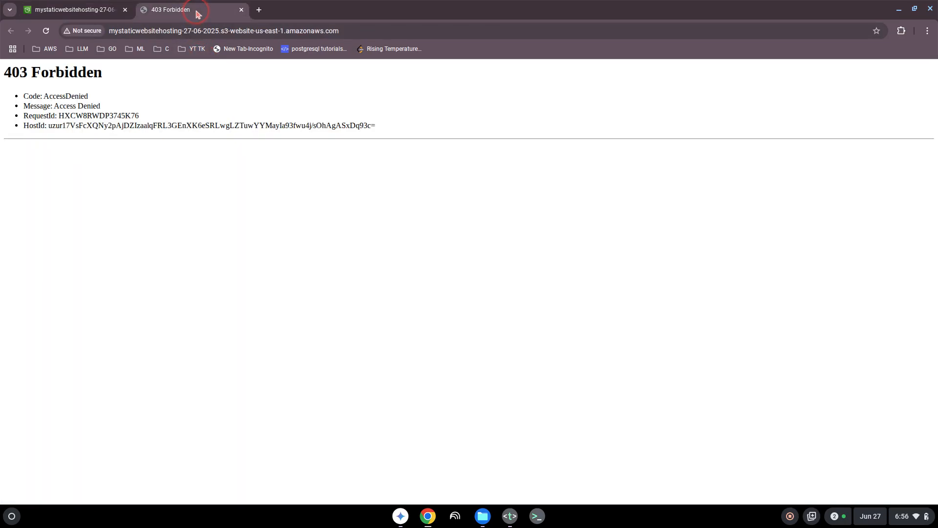
{"action": "left_click", "coordinate": [81, 13]}
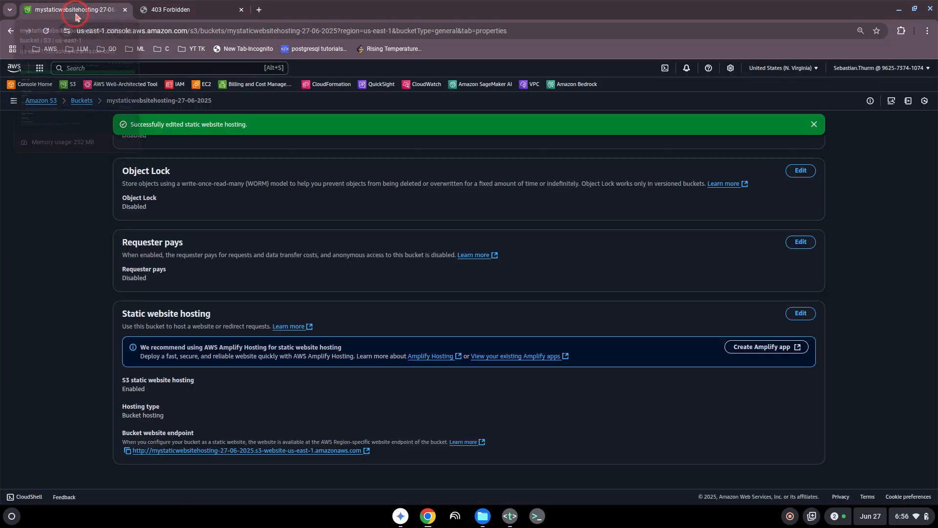
{"action": "scroll", "coordinate": [171, 247], "scroll_direction": "up", "scroll_amount": 15}
{"action": "scroll", "coordinate": [175, 249], "scroll_direction": "up", "scroll_amount": 1}
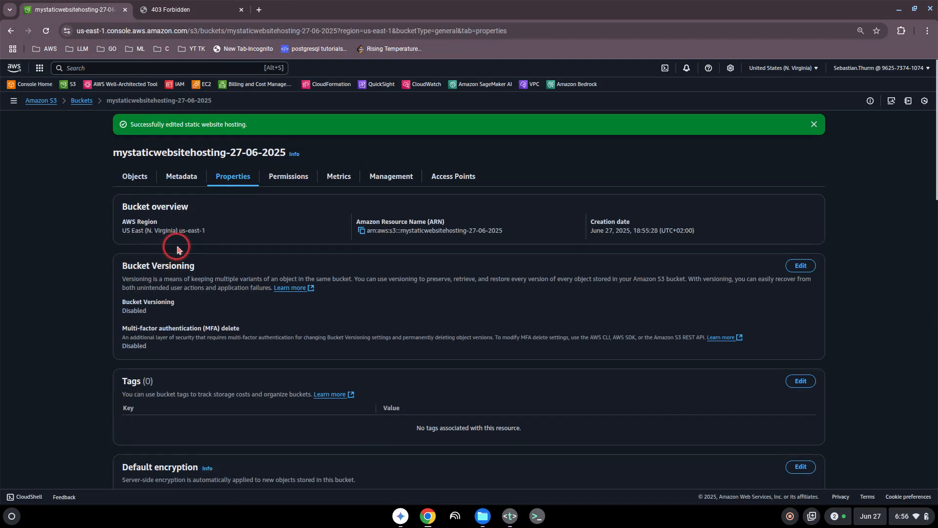
- Turn off Block all public access for the bucket, confirming with 'confirm'
{"action": "left_click", "coordinate": [286, 181]}
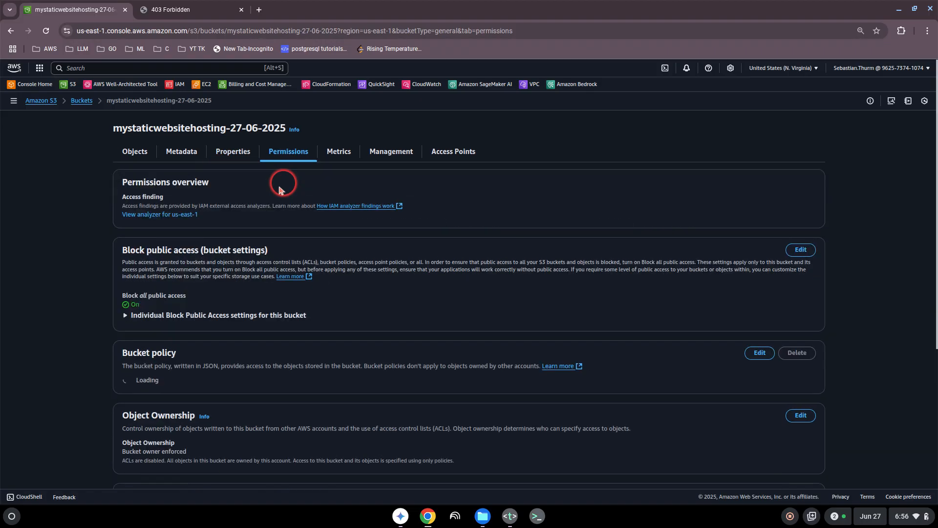
{"action": "left_click", "coordinate": [799, 250]}
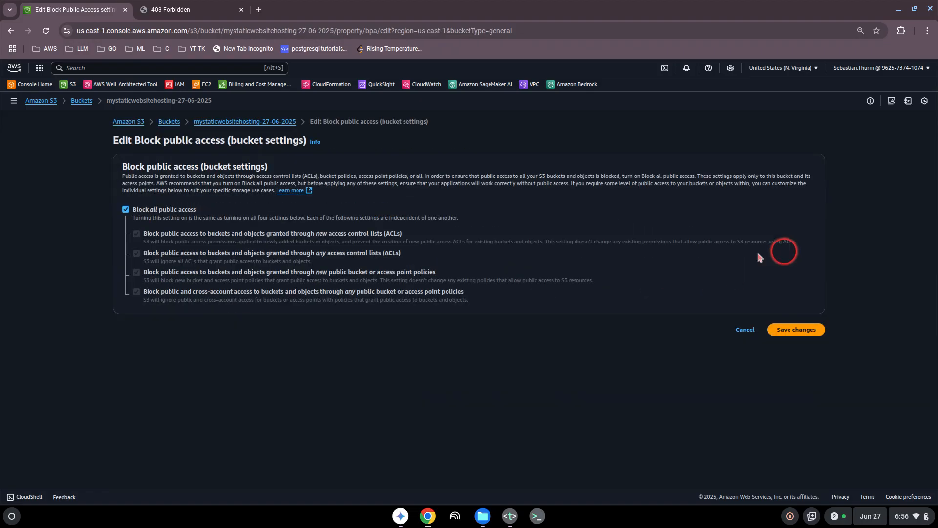
{"action": "left_click", "coordinate": [126, 198]}
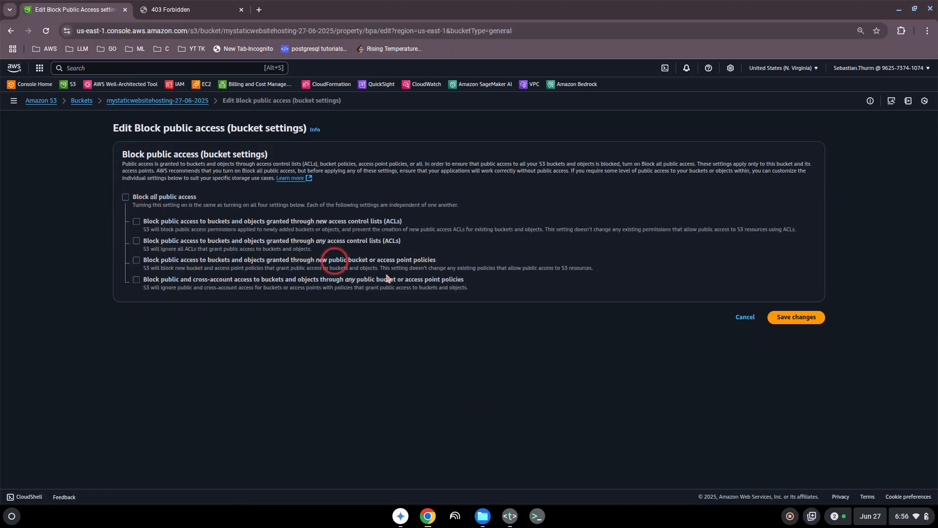
{"action": "left_click", "coordinate": [796, 317]}
{"action": "left_click", "coordinate": [389, 308]}
{"action": "left_click", "coordinate": [370, 306]}
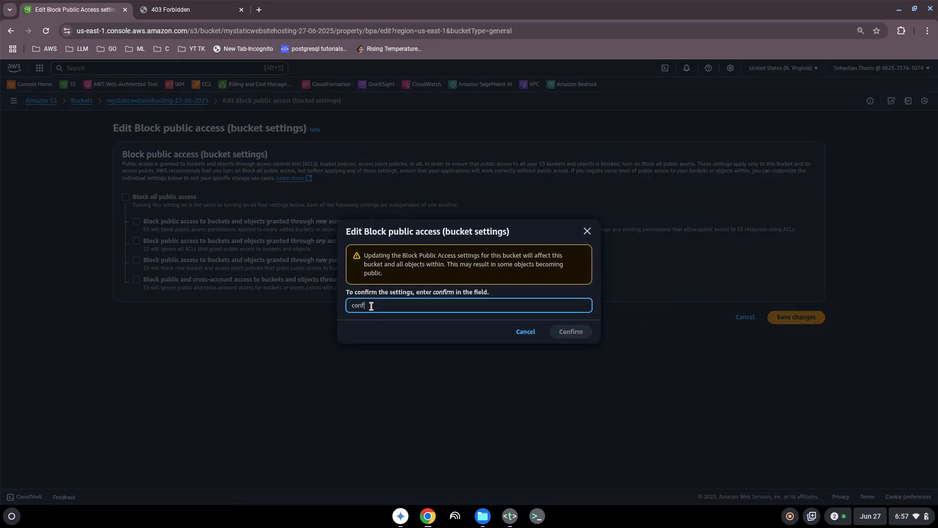
{"action": "type", "text": "confirm"}
{"action": "left_click", "coordinate": [580, 333]}
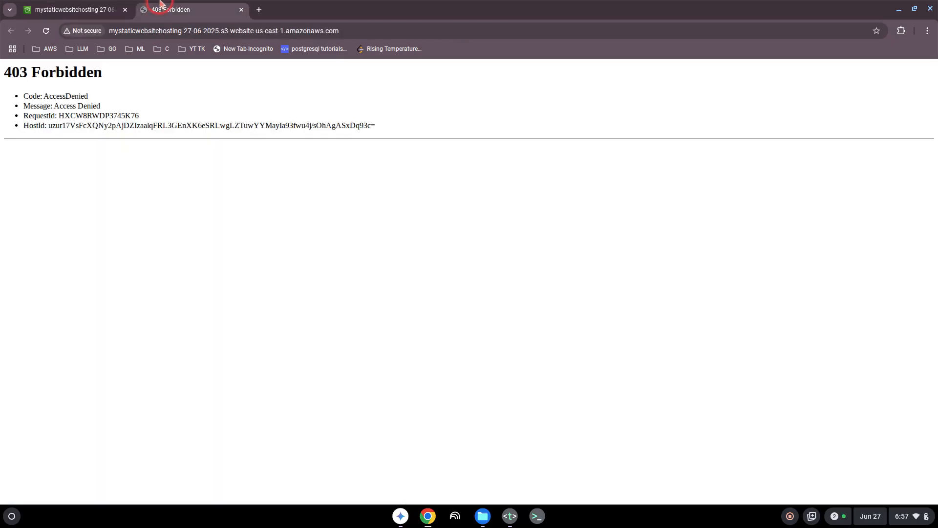
- Recheck the website endpoint, then edit the bucket policy and launch the Policy generator
{"action": "left_click", "coordinate": [158, 9]}
{"action": "left_click", "coordinate": [68, 10]}
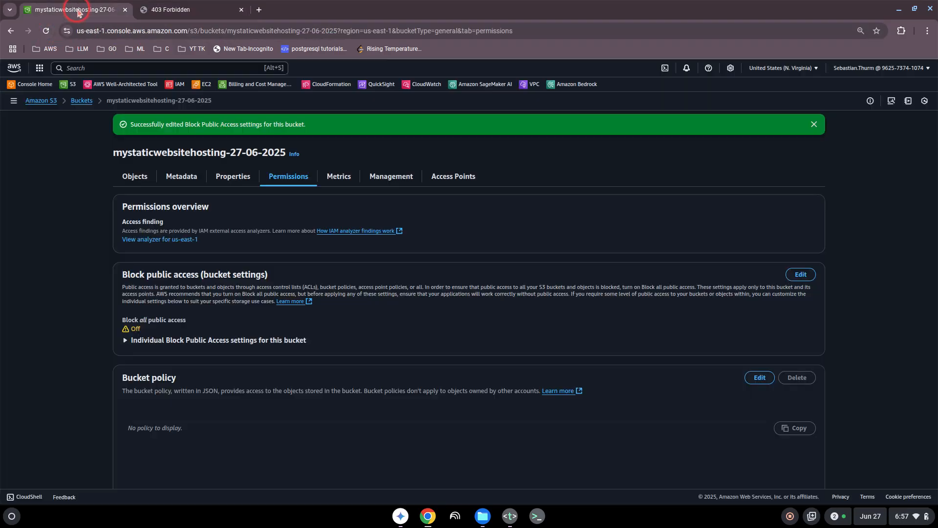
{"action": "scroll", "coordinate": [166, 278], "scroll_direction": "down", "scroll_amount": 3}
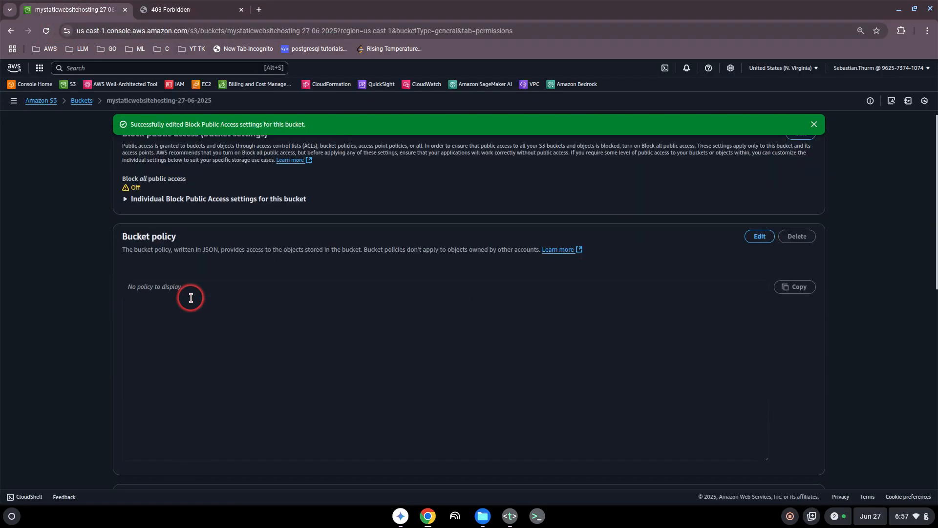
{"action": "left_click", "coordinate": [760, 235]}
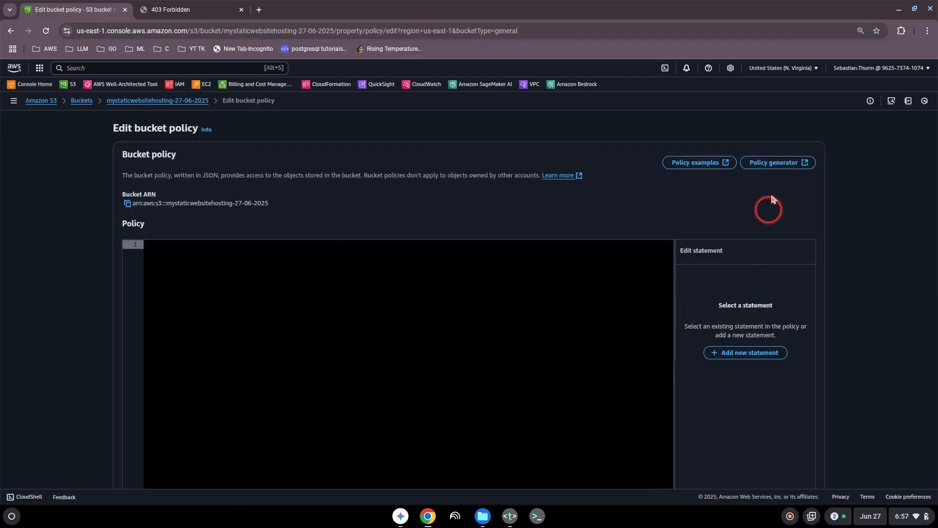
{"action": "left_click", "coordinate": [777, 163]}
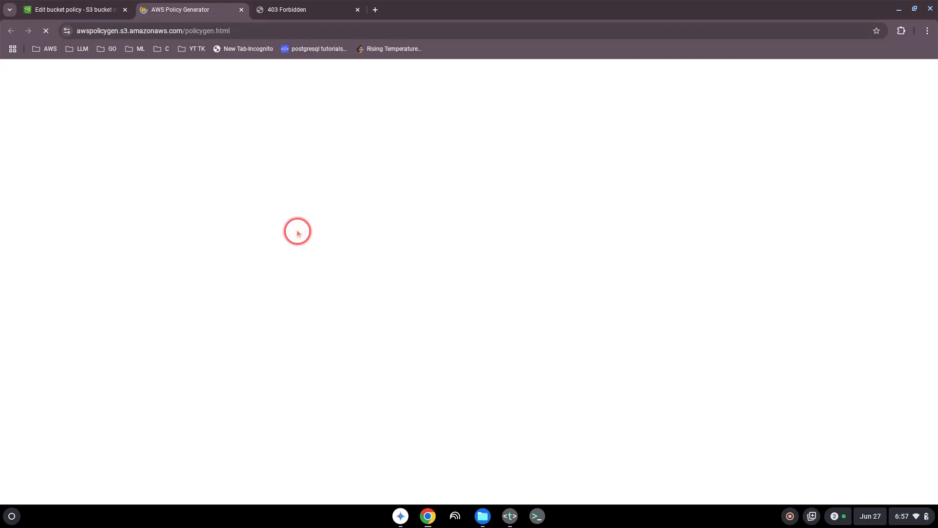
- Start an S3 Bucket Policy statement with principal * and All Actions allowed
{"action": "left_click", "coordinate": [174, 203]}
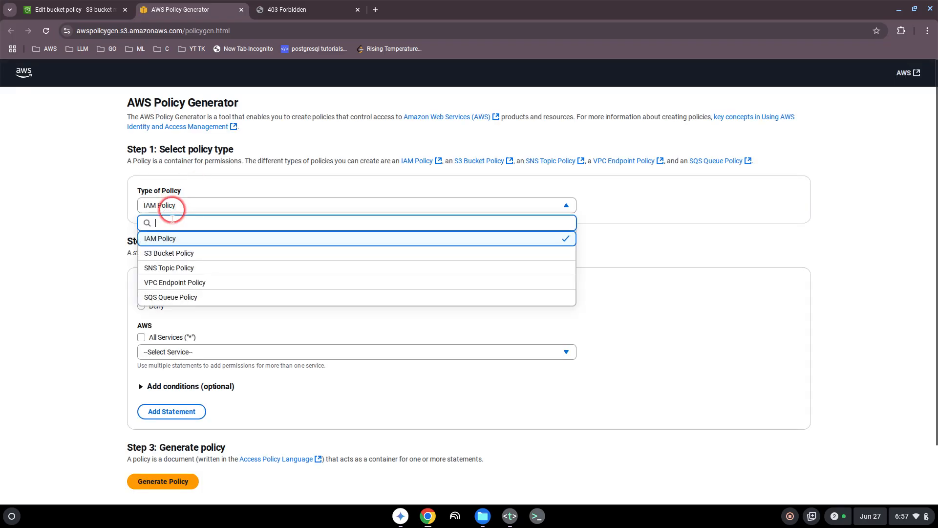
{"action": "left_click", "coordinate": [167, 253]}
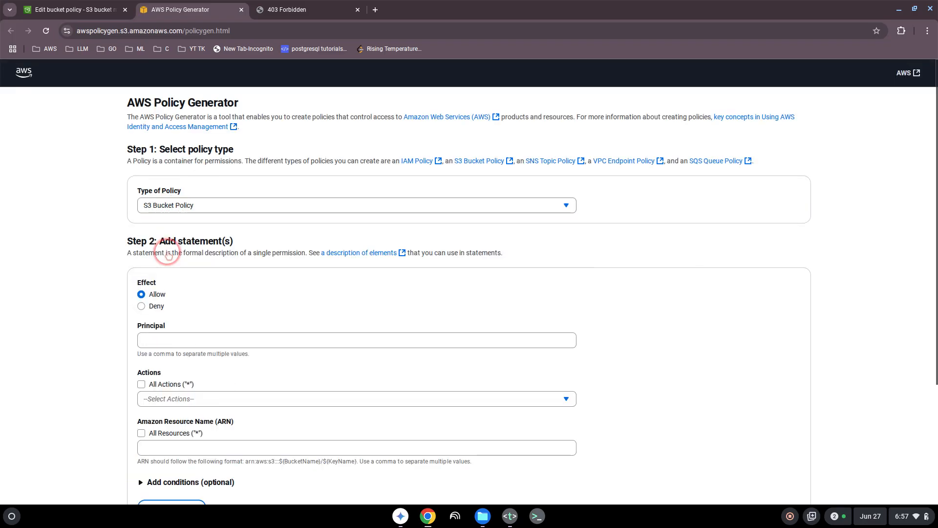
{"action": "left_click", "coordinate": [147, 341]}
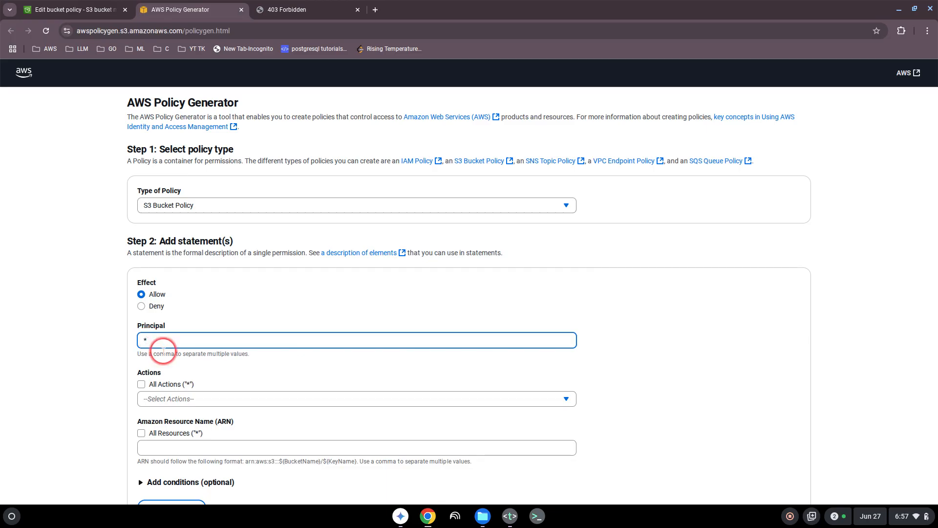
{"action": "type", "text": "*"}
{"action": "left_click", "coordinate": [142, 385]}
{"action": "scroll", "coordinate": [100, 379], "scroll_direction": "down", "scroll_amount": 3}
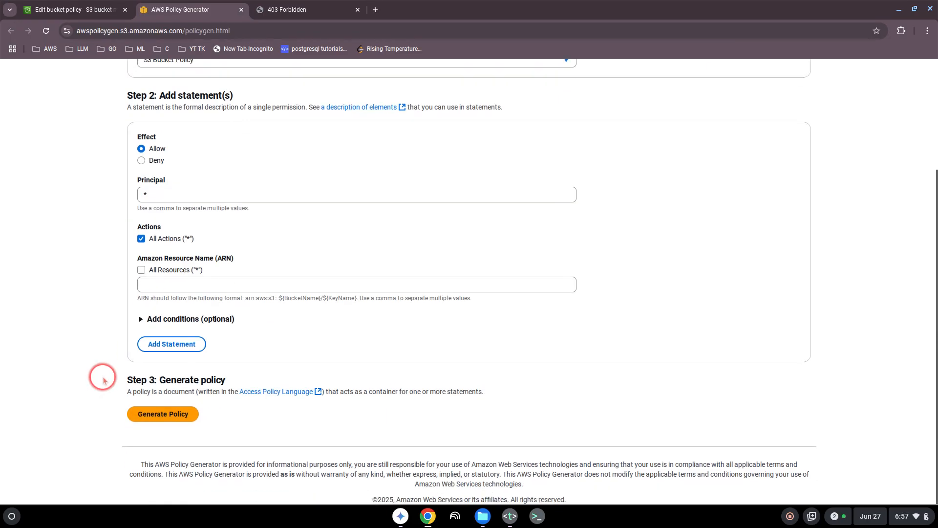
{"action": "left_click", "coordinate": [154, 286]}
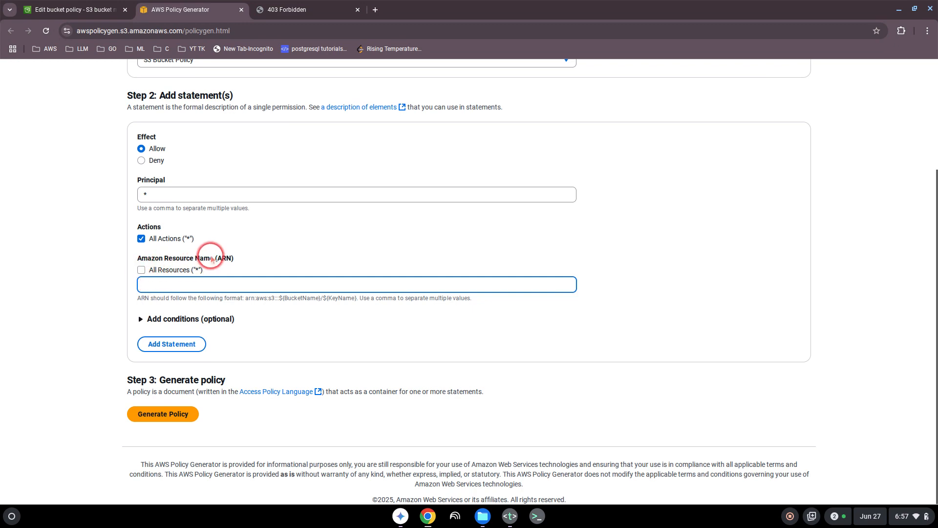
- Set the resource to the bucket ARN plus /*, add the statement, and generate the policy
{"action": "left_click", "coordinate": [54, 10]}
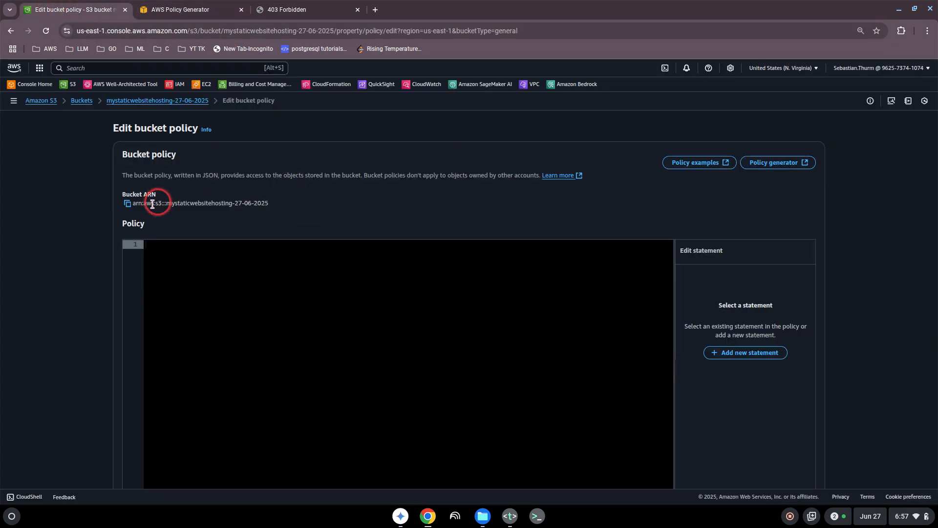
{"action": "left_click", "coordinate": [127, 204]}
{"action": "left_click", "coordinate": [193, 10]}
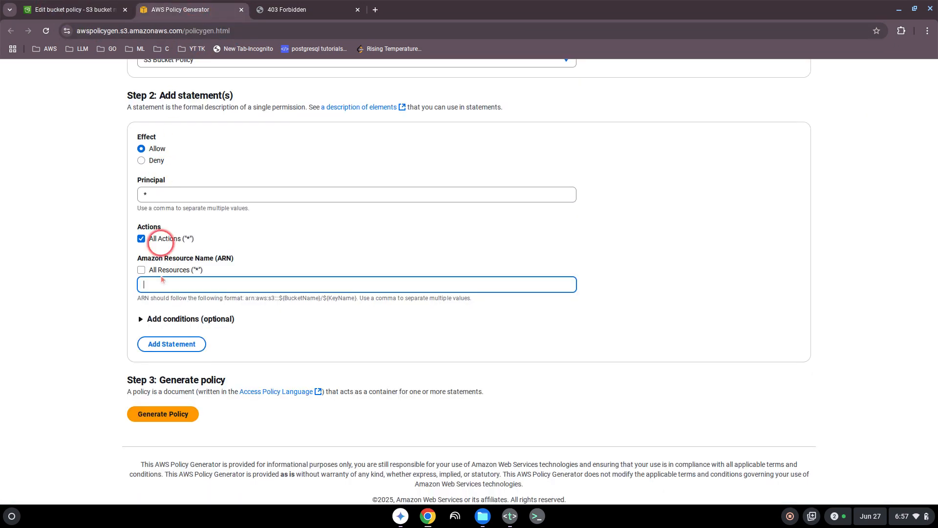
{"action": "left_click", "coordinate": [169, 286]}
{"action": "key", "text": "ctrl+v"}
{"action": "left_click", "coordinate": [112, 319]}
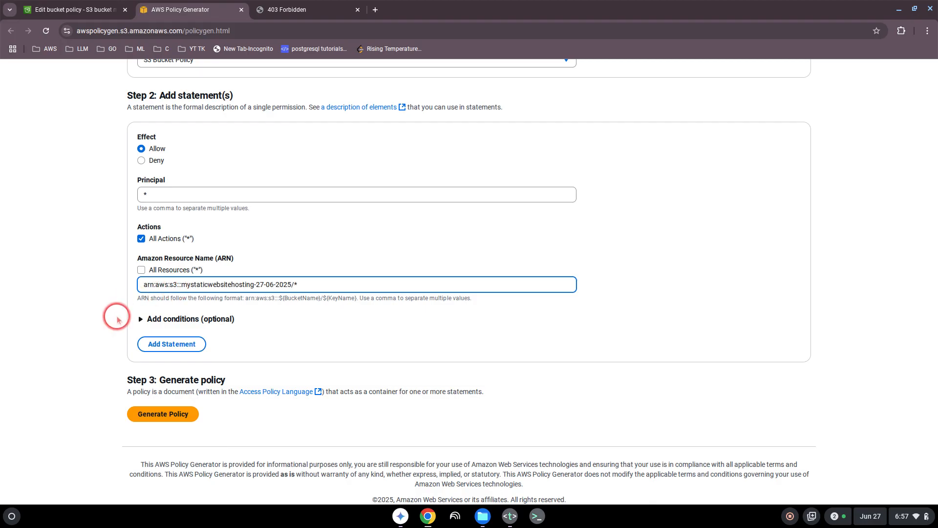
{"action": "left_click", "coordinate": [164, 344]}
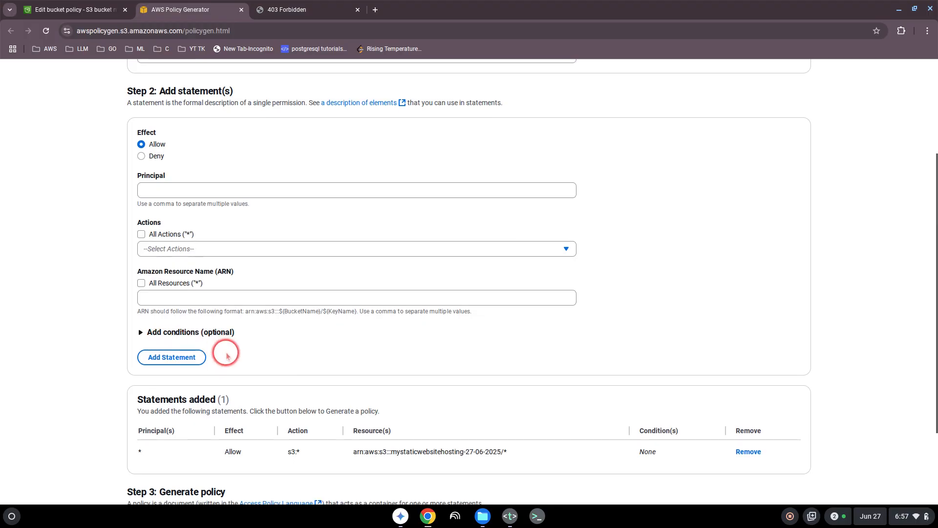
{"action": "scroll", "coordinate": [227, 355], "scroll_direction": "down", "scroll_amount": 3}
{"action": "left_click", "coordinate": [171, 414]}
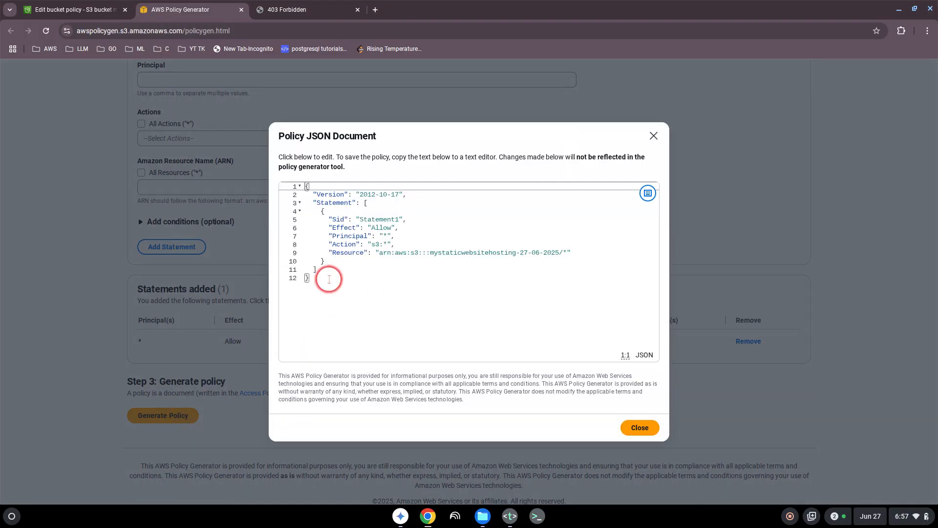
- Copy the generated JSON into the bucket policy editor and save the policy
{"action": "left_click_drag", "start_coordinate": [329, 279], "coordinate": [281, 187]}
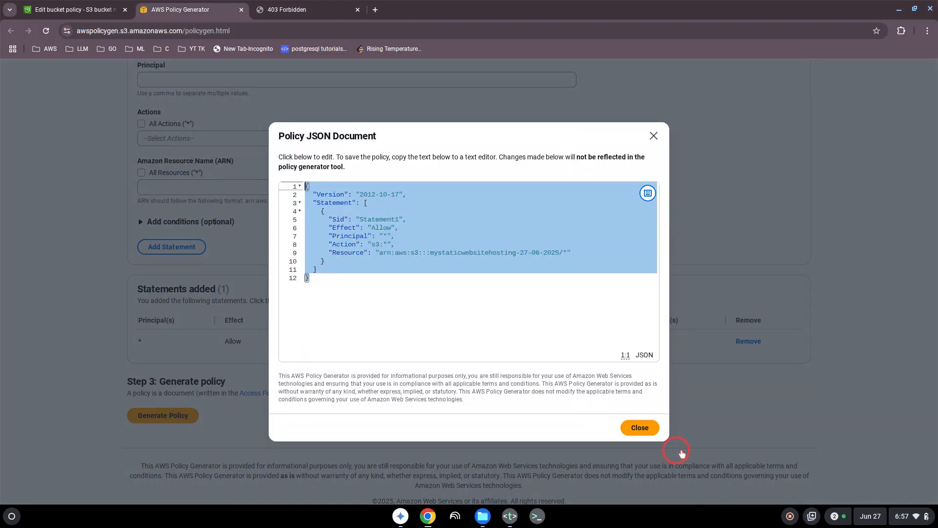
{"action": "left_click", "coordinate": [644, 430]}
{"action": "left_click", "coordinate": [83, 7]}
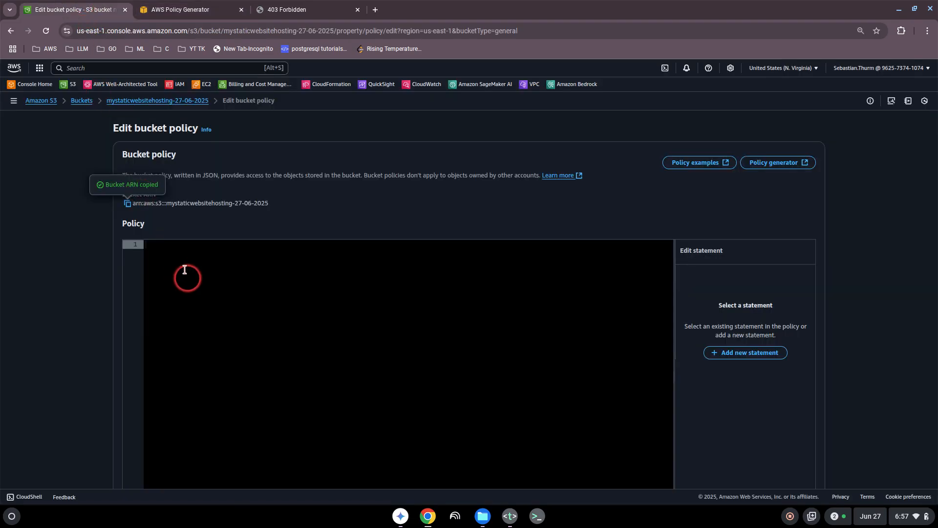
{"action": "left_click", "coordinate": [167, 244]}
{"action": "key", "text": "ctrl+v"}
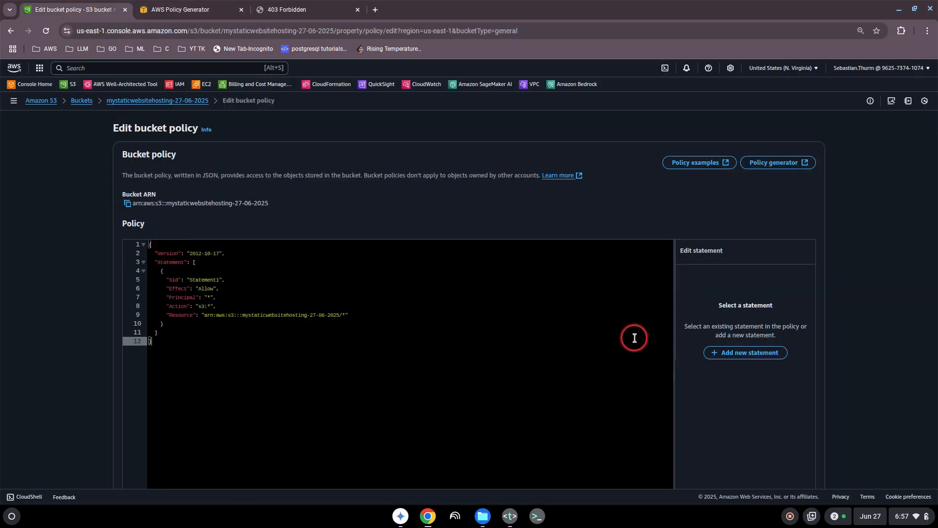
{"action": "scroll", "coordinate": [733, 387], "scroll_direction": "down", "scroll_amount": 3}
{"action": "left_click", "coordinate": [792, 465]}
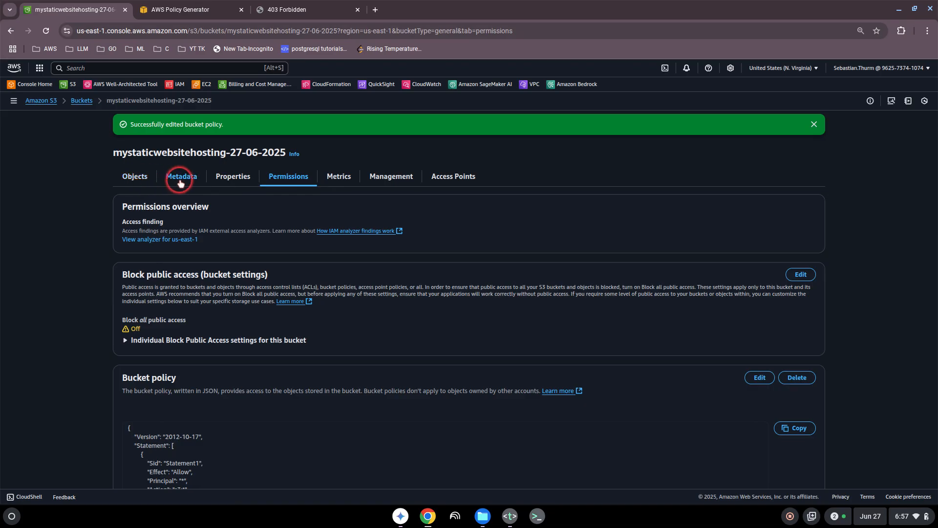
{"action": "left_click", "coordinate": [228, 182]}
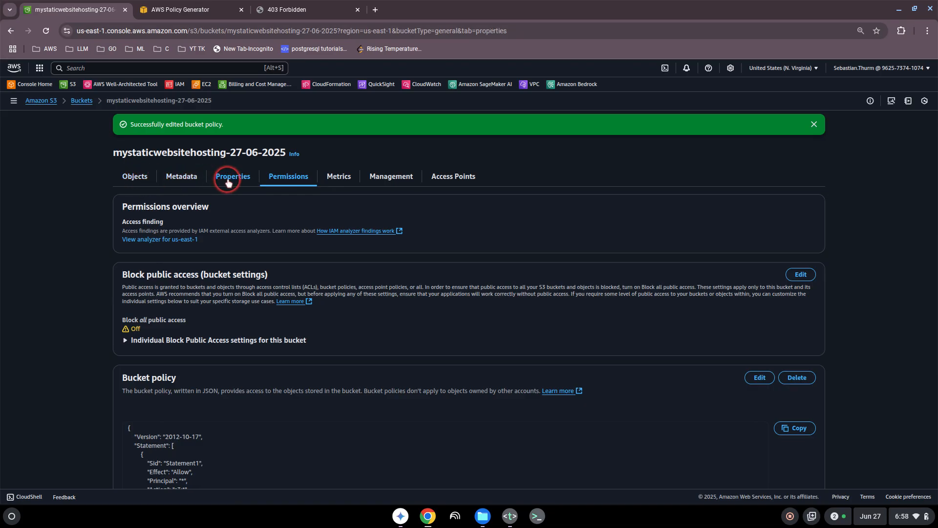
{"action": "scroll", "coordinate": [402, 324], "scroll_direction": "down", "scroll_amount": 20}
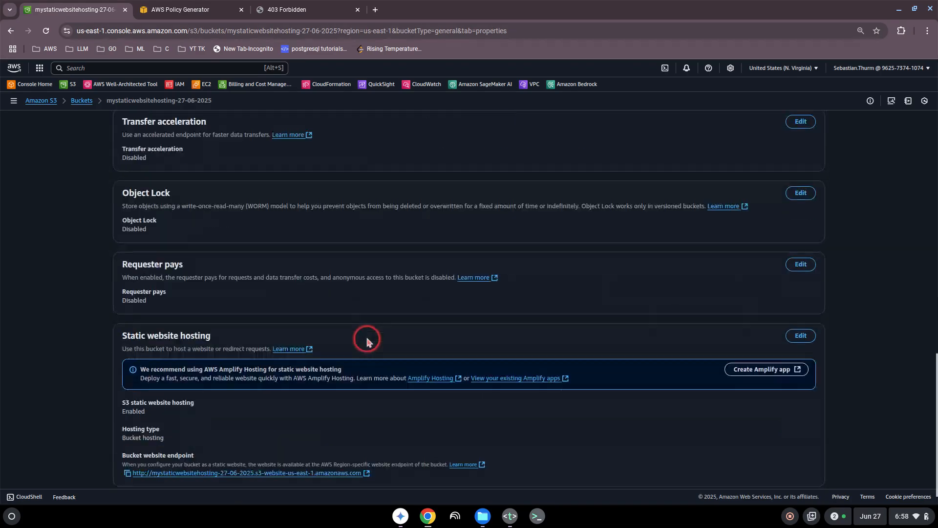
{"action": "middle_click", "coordinate": [328, 450]}
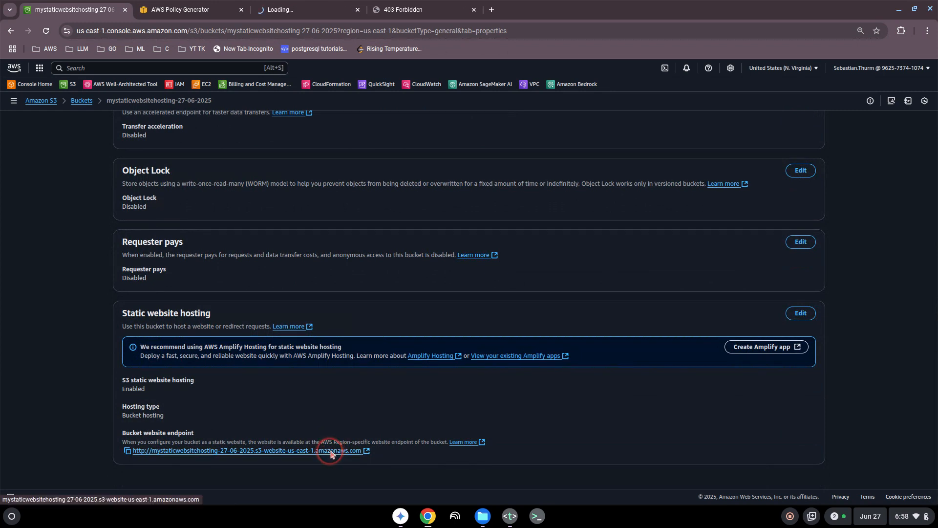
{"action": "left_click", "coordinate": [317, 14]}
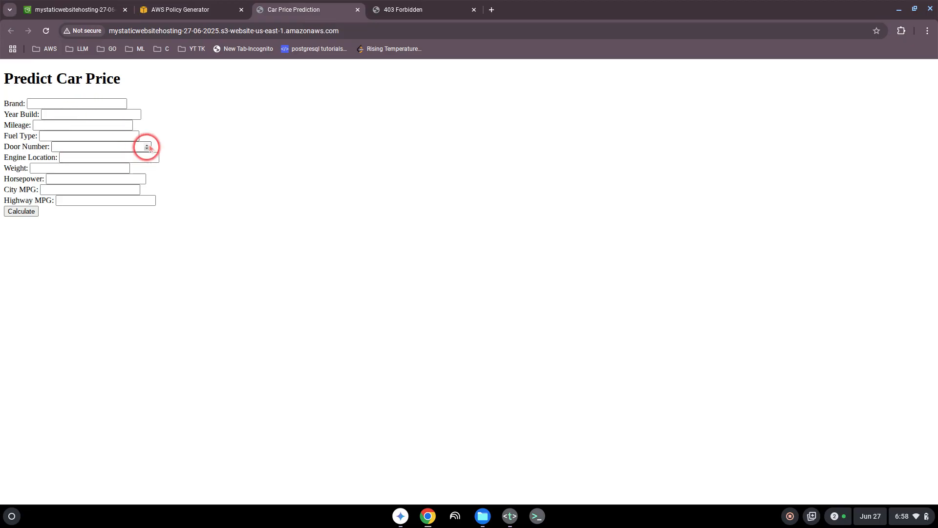
{"action": "left_click_drag", "start_coordinate": [27, 78], "coordinate": [126, 77]}
{"action": "left_click", "coordinate": [157, 80]}
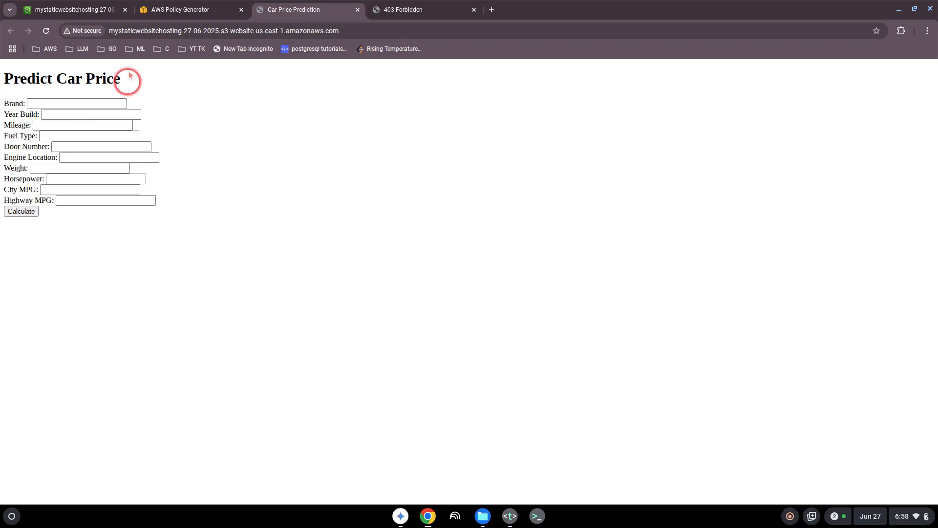
{"action": "left_click", "coordinate": [83, 4]}
{"action": "scroll", "coordinate": [212, 282], "scroll_direction": "up", "scroll_amount": 20}
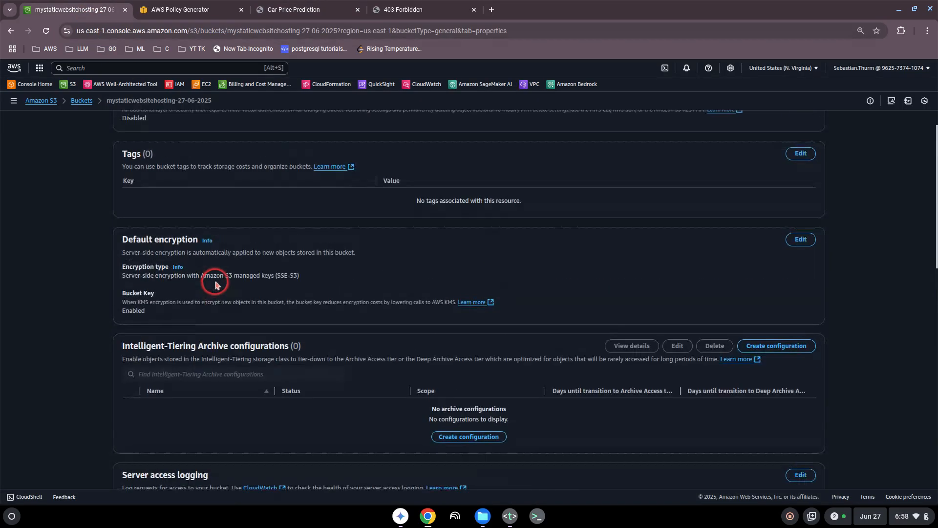
{"action": "left_click", "coordinate": [131, 153]}
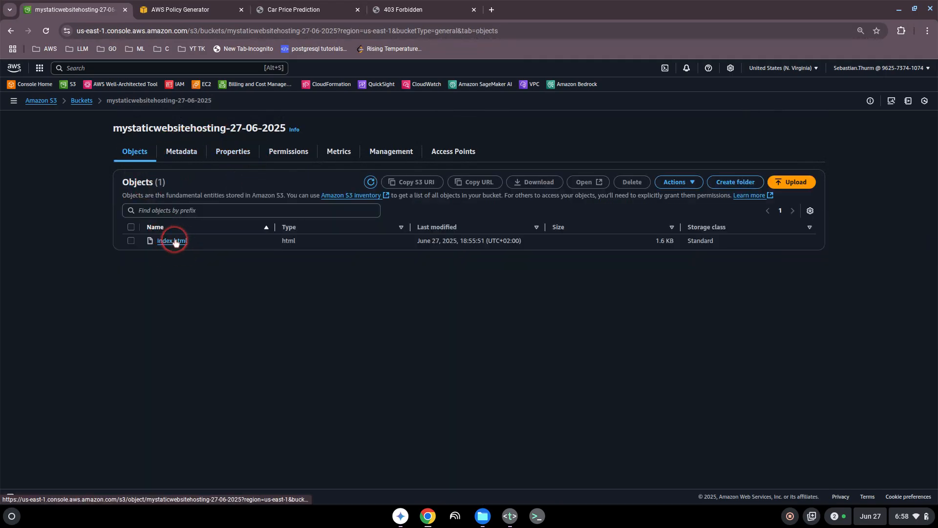
{"action": "left_click", "coordinate": [232, 152]}
{"action": "scroll", "coordinate": [205, 279], "scroll_direction": "down", "scroll_amount": 20}
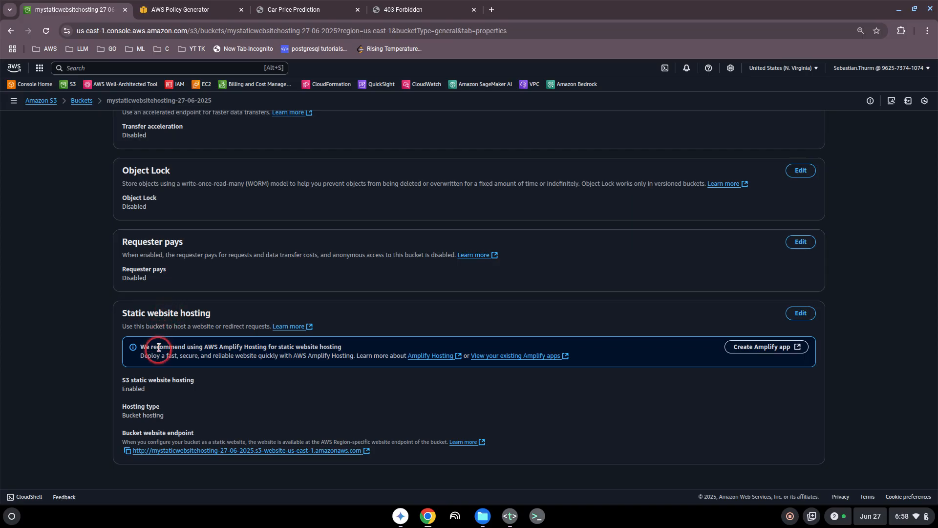
{"action": "scroll", "coordinate": [141, 418], "scroll_direction": "up", "scroll_amount": 10}
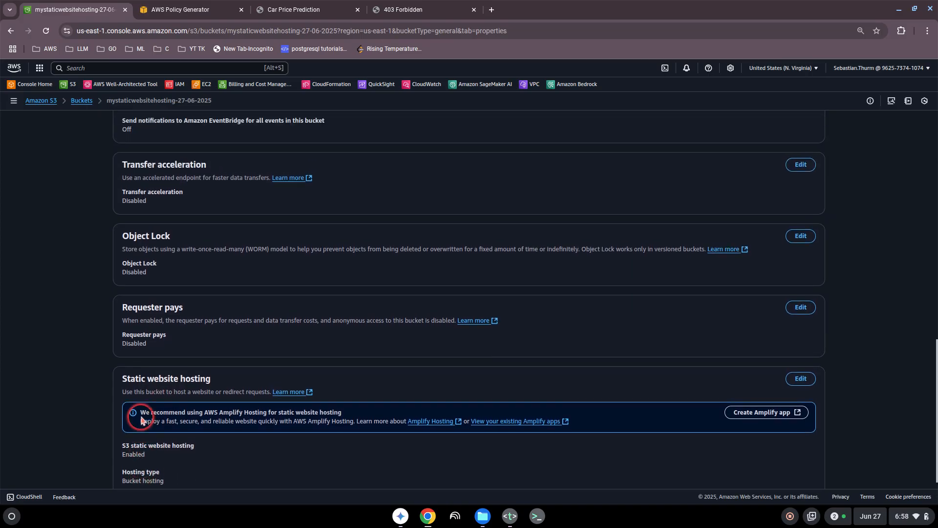
{"action": "scroll", "coordinate": [141, 420], "scroll_direction": "up", "scroll_amount": 10}
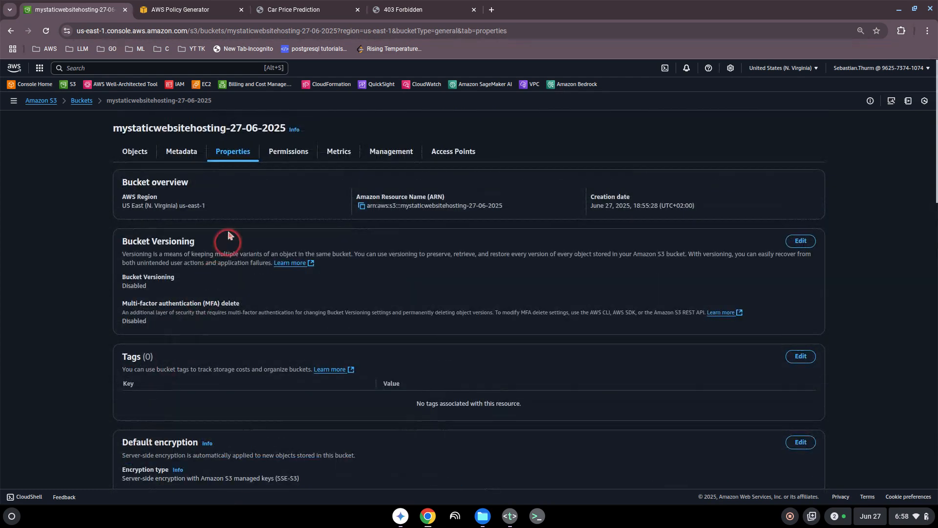
{"action": "left_click", "coordinate": [287, 155]}
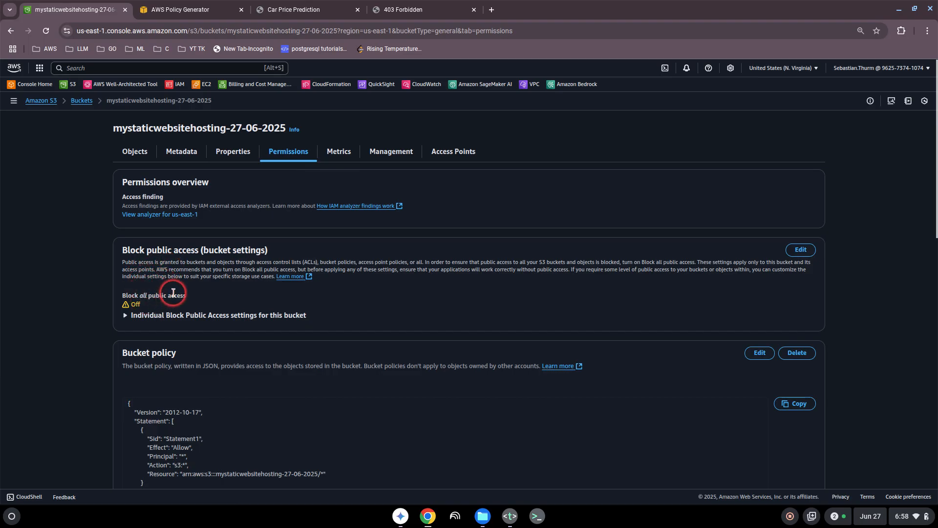
{"action": "scroll", "coordinate": [162, 291], "scroll_direction": "down", "scroll_amount": 3}
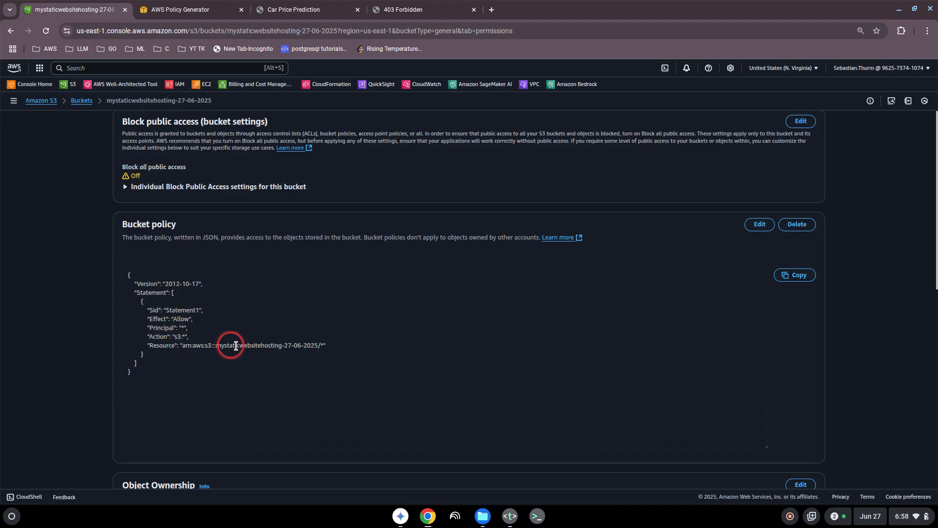
{"action": "left_click", "coordinate": [310, 344]}
{"action": "left_click_drag", "start_coordinate": [310, 344], "coordinate": [234, 349]}
{"action": "left_click", "coordinate": [235, 350]}
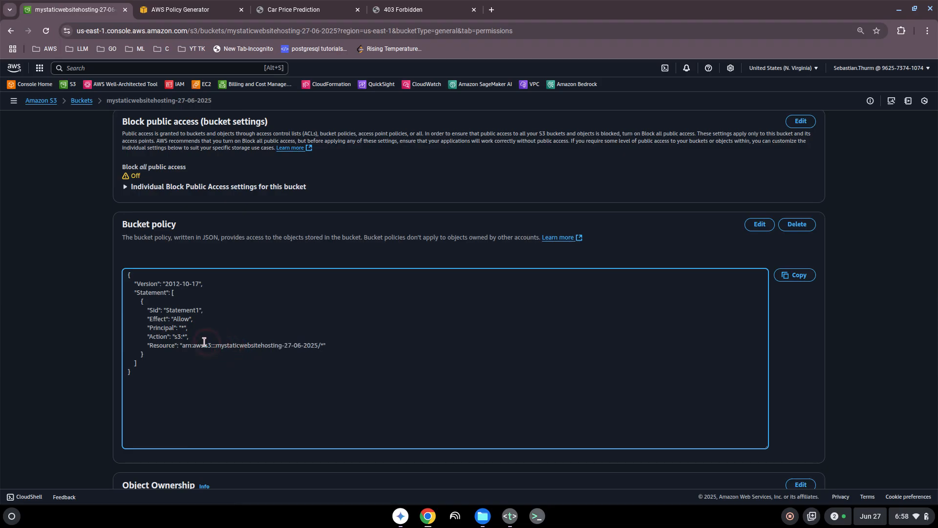
{"action": "left_click", "coordinate": [184, 336]}
{"action": "left_click", "coordinate": [286, 12]}
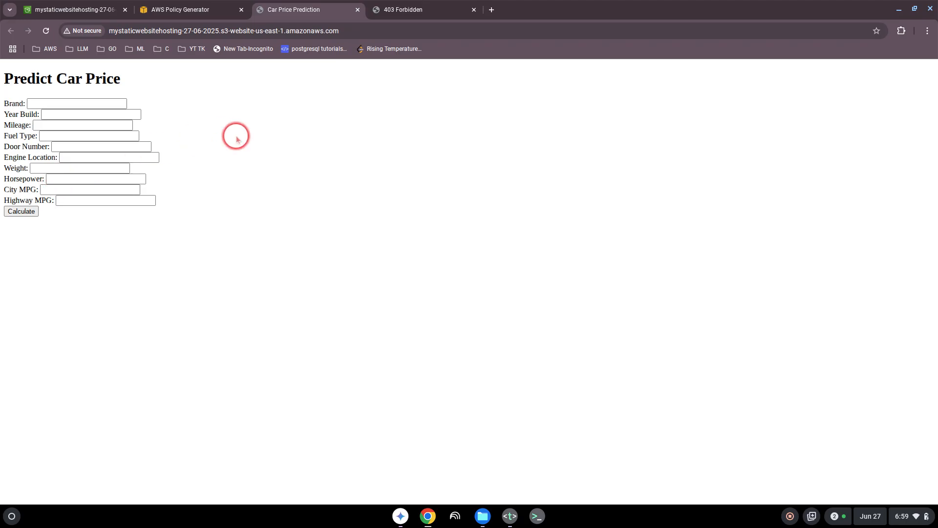
- Permanently delete index.html from the bucket's Objects tab, confirming with 'permanently delete'
{"action": "left_click", "coordinate": [82, 15]}
{"action": "scroll", "coordinate": [184, 159], "scroll_direction": "up", "scroll_amount": 3}
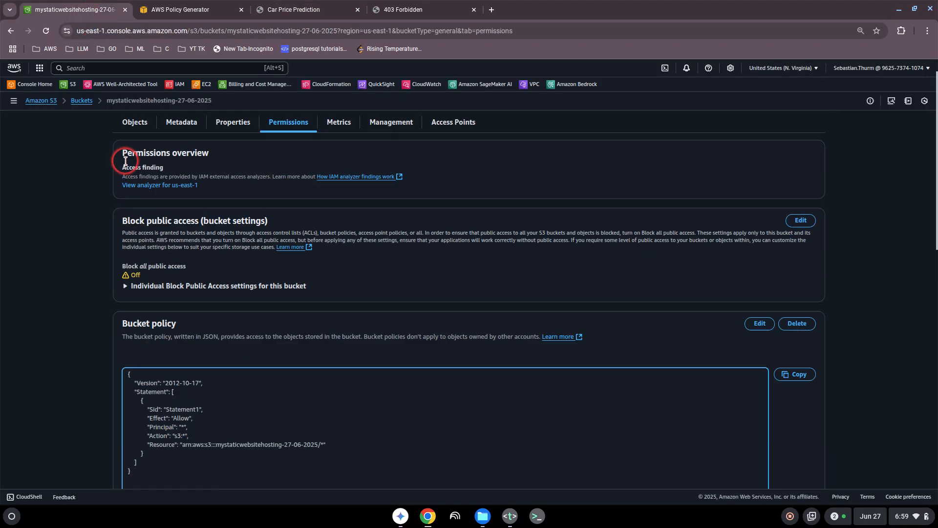
{"action": "left_click", "coordinate": [130, 152]}
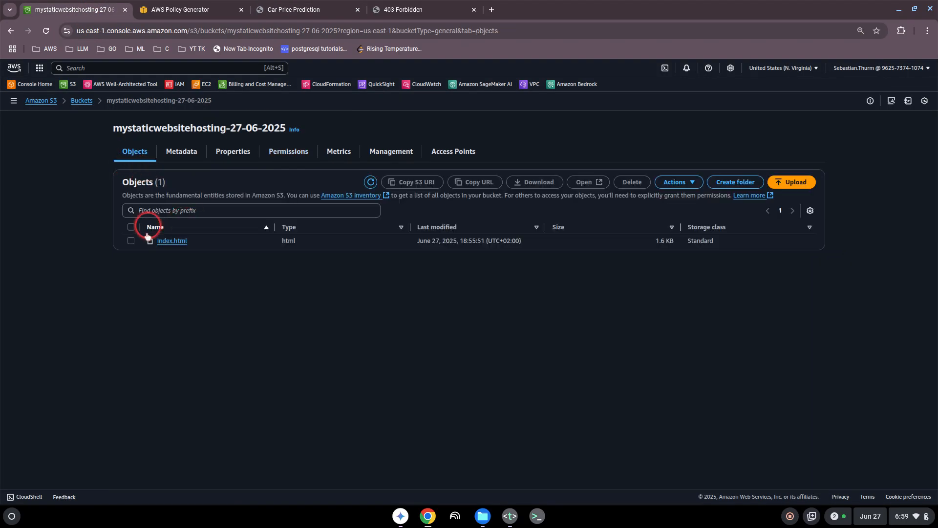
{"action": "left_click", "coordinate": [134, 234]}
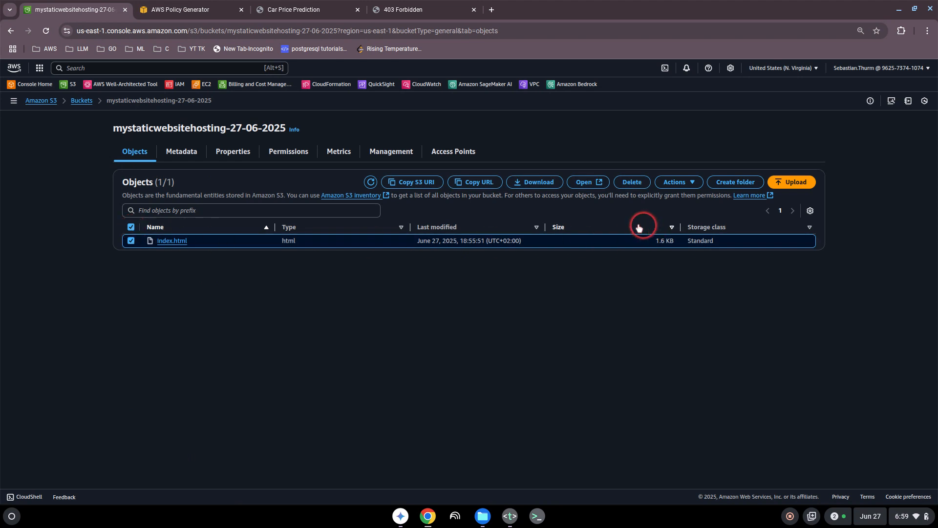
{"action": "left_click", "coordinate": [632, 183]}
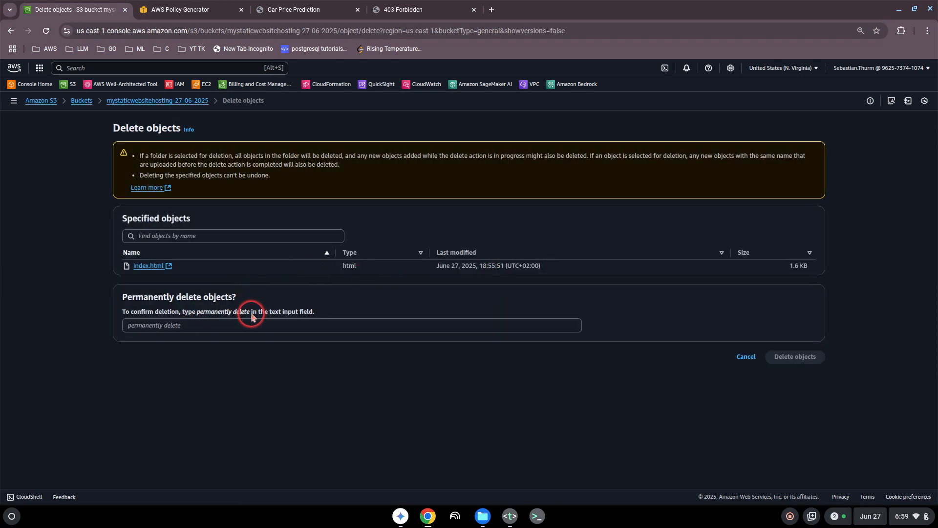
{"action": "left_click_drag", "start_coordinate": [251, 314], "coordinate": [202, 315]}
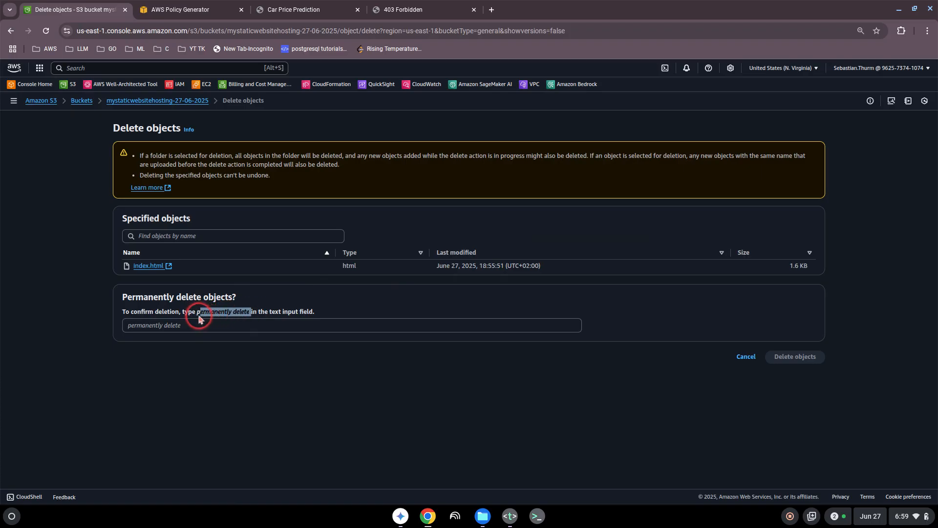
{"action": "left_click", "coordinate": [189, 325]}
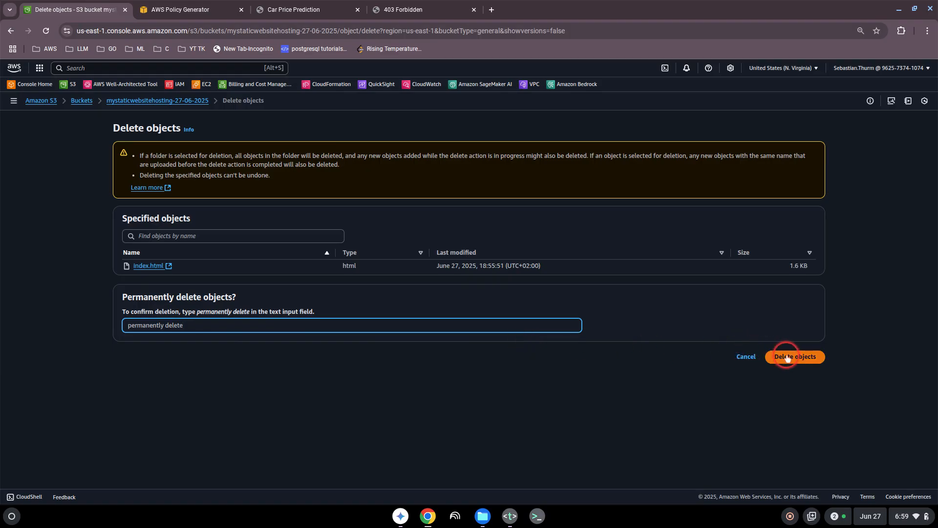
{"action": "left_click", "coordinate": [790, 356]}
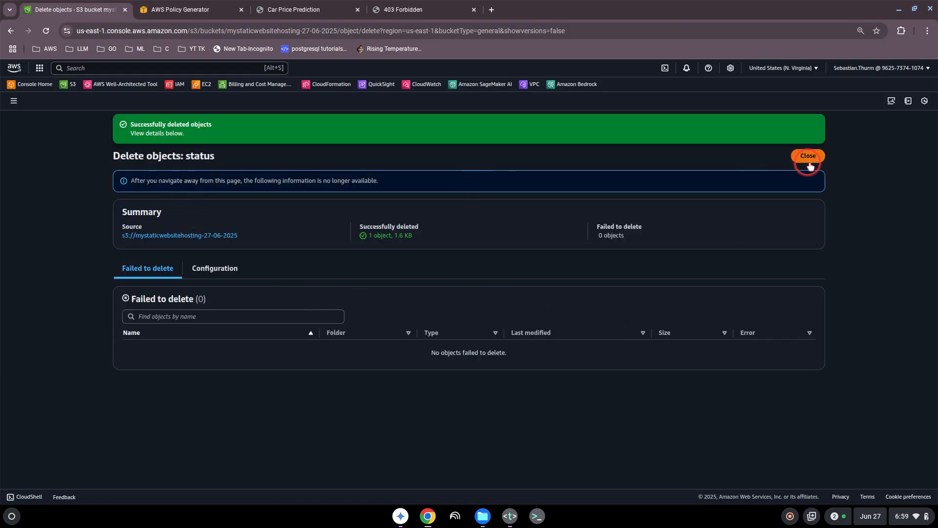
{"action": "left_click", "coordinate": [808, 156]}
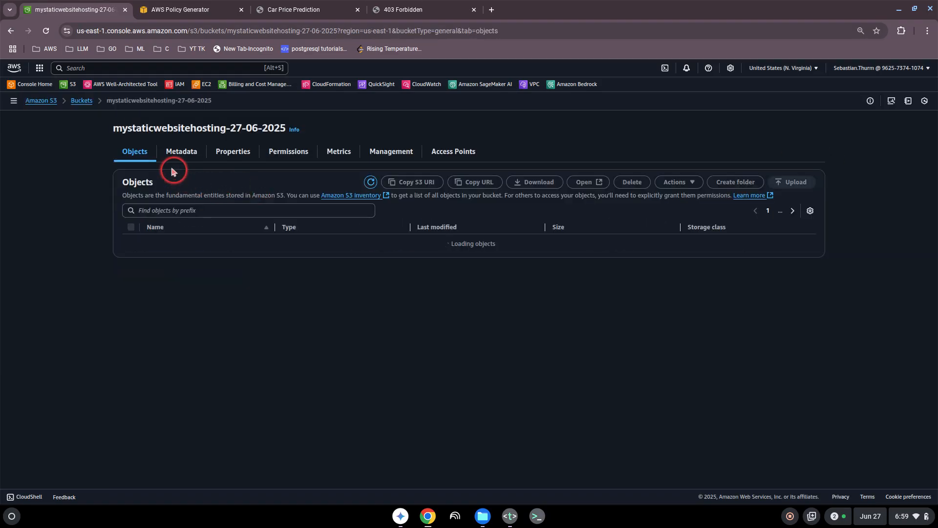
- Delete the mystaticwebsitehosting-27-06-2025 bucket, confirming with its pasted name
{"action": "left_click", "coordinate": [83, 100]}
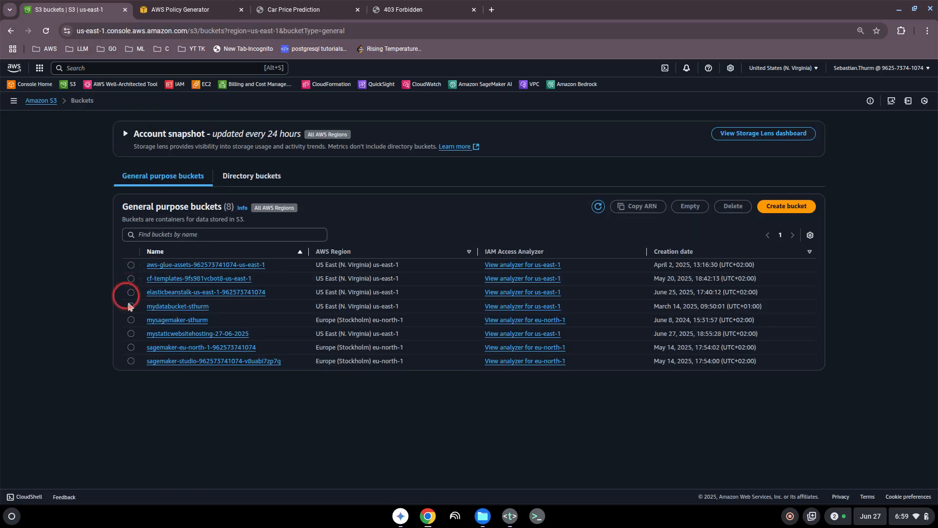
{"action": "left_click", "coordinate": [131, 333]}
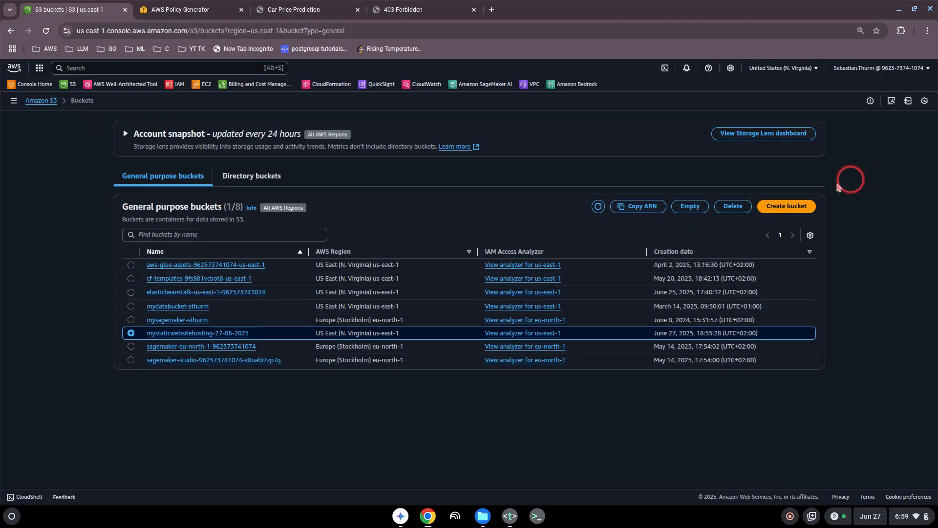
{"action": "left_click", "coordinate": [733, 206]}
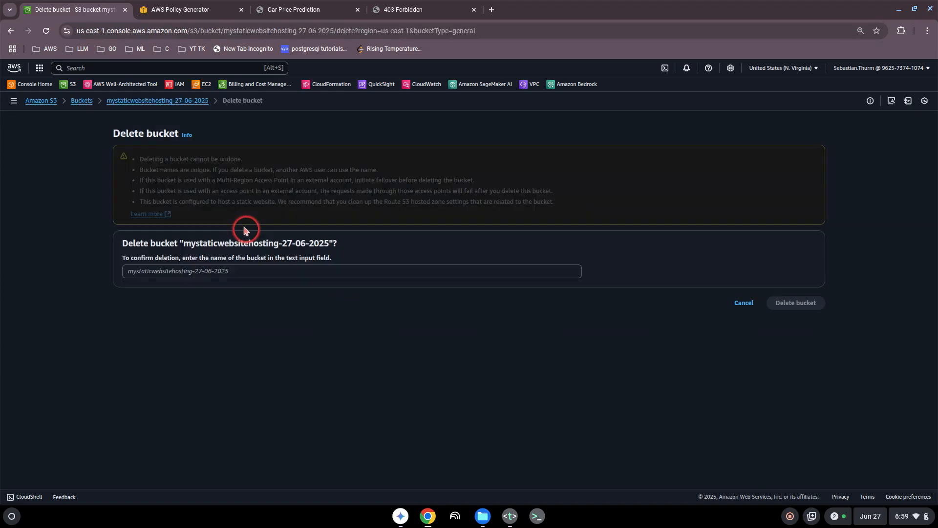
{"action": "left_click_drag", "start_coordinate": [327, 243], "coordinate": [184, 243]}
{"action": "key", "text": "ctrl+c"}
{"action": "left_click", "coordinate": [172, 270]}
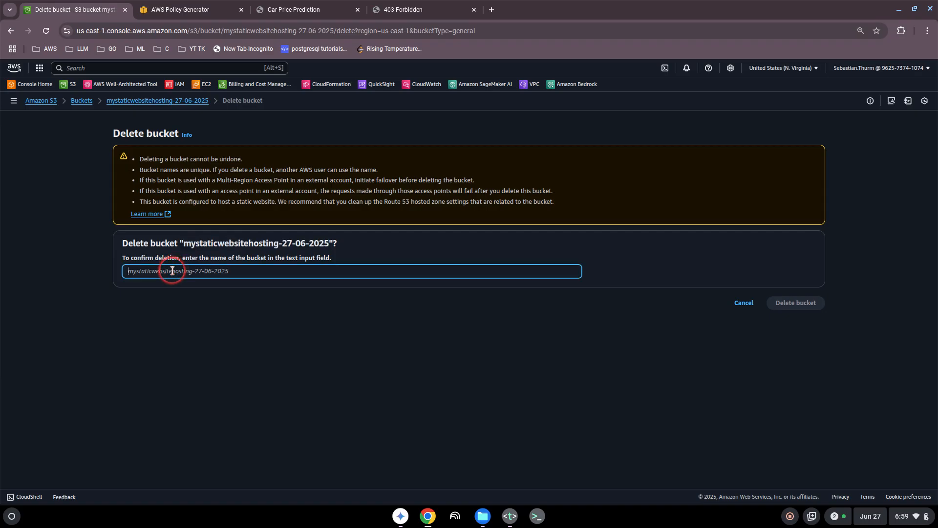
{"action": "key", "text": "ctrl+v"}
{"action": "left_click", "coordinate": [777, 303]}
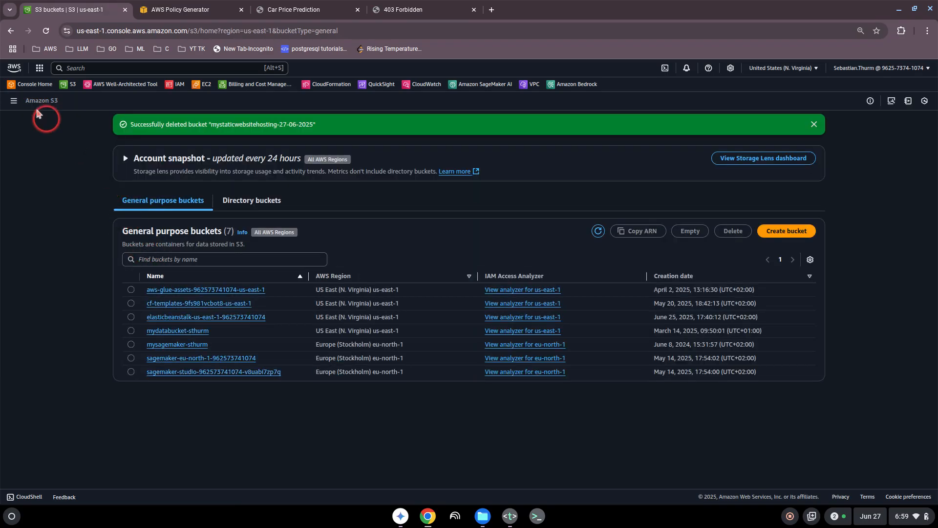
- Return to Console Home and review Recently visited services and the $0.00 current month costs
{"action": "left_click", "coordinate": [36, 88]}
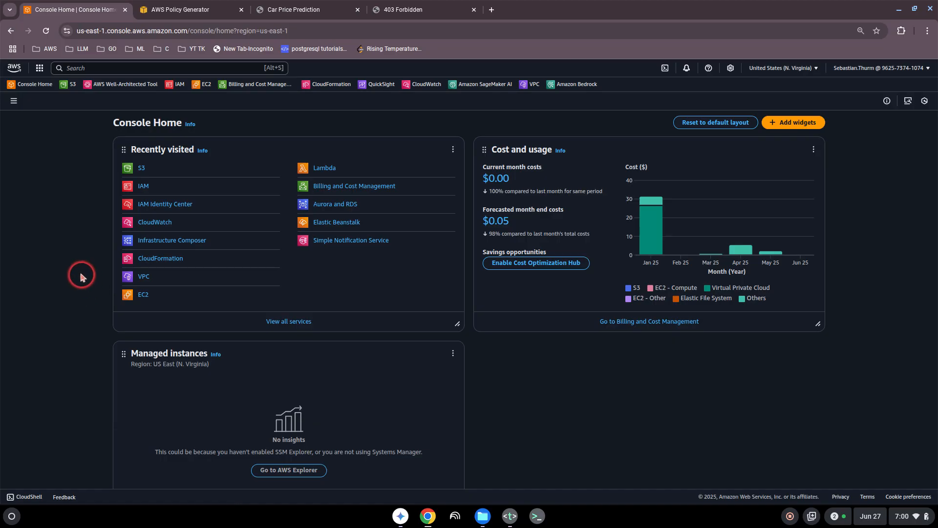
{"action": "scroll", "coordinate": [81, 277], "scroll_direction": "down", "scroll_amount": 3}
{"action": "scroll", "coordinate": [81, 276], "scroll_direction": "up", "scroll_amount": 3}
{"action": "scroll", "coordinate": [80, 275], "scroll_direction": "down", "scroll_amount": 3}
{"action": "scroll", "coordinate": [79, 276], "scroll_direction": "up", "scroll_amount": 3}
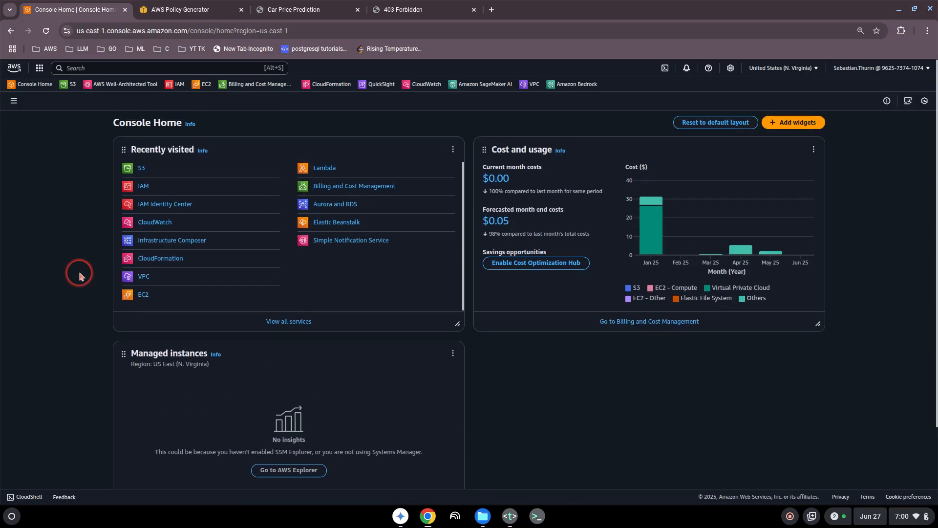
{"action": "scroll", "coordinate": [79, 275], "scroll_direction": "down", "scroll_amount": 3}
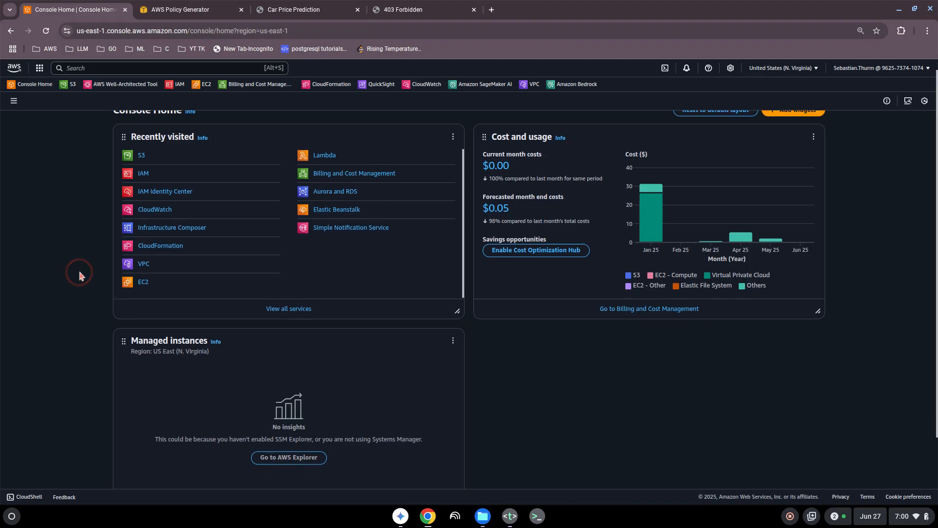
{"action": "scroll", "coordinate": [79, 275], "scroll_direction": "up", "scroll_amount": 3}
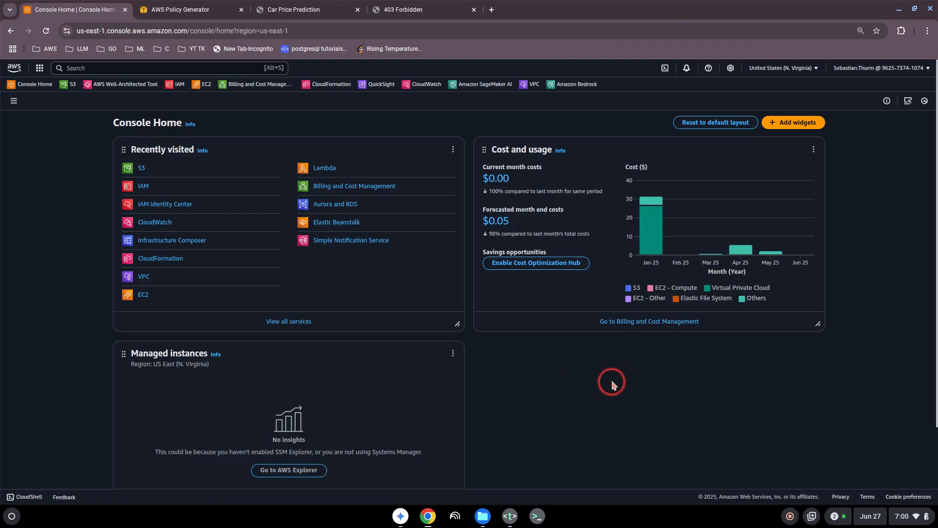
{"action": "scroll", "coordinate": [612, 384], "scroll_direction": "down", "scroll_amount": 3}
{"action": "scroll", "coordinate": [611, 385], "scroll_direction": "up", "scroll_amount": 3}
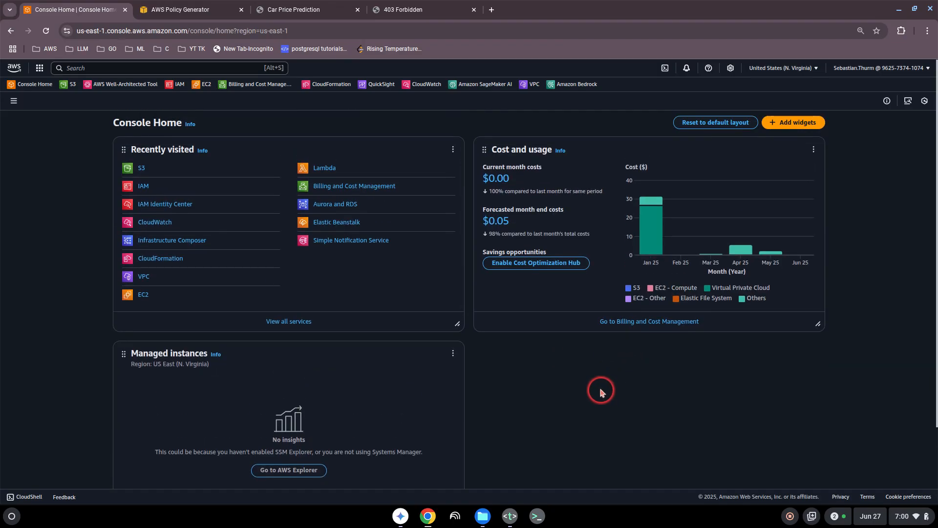
{"action": "scroll", "coordinate": [600, 388], "scroll_direction": "down", "scroll_amount": 3}
{"action": "scroll", "coordinate": [600, 389], "scroll_direction": "up", "scroll_amount": 3}
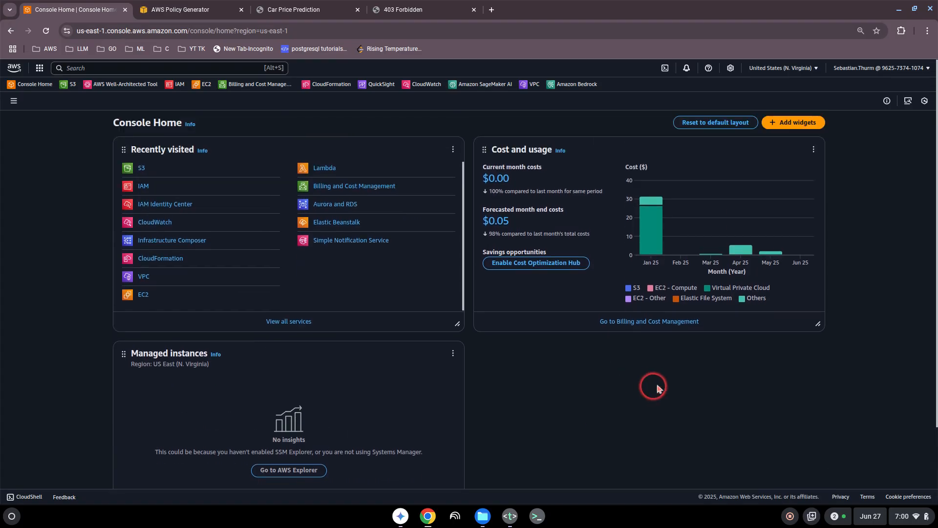